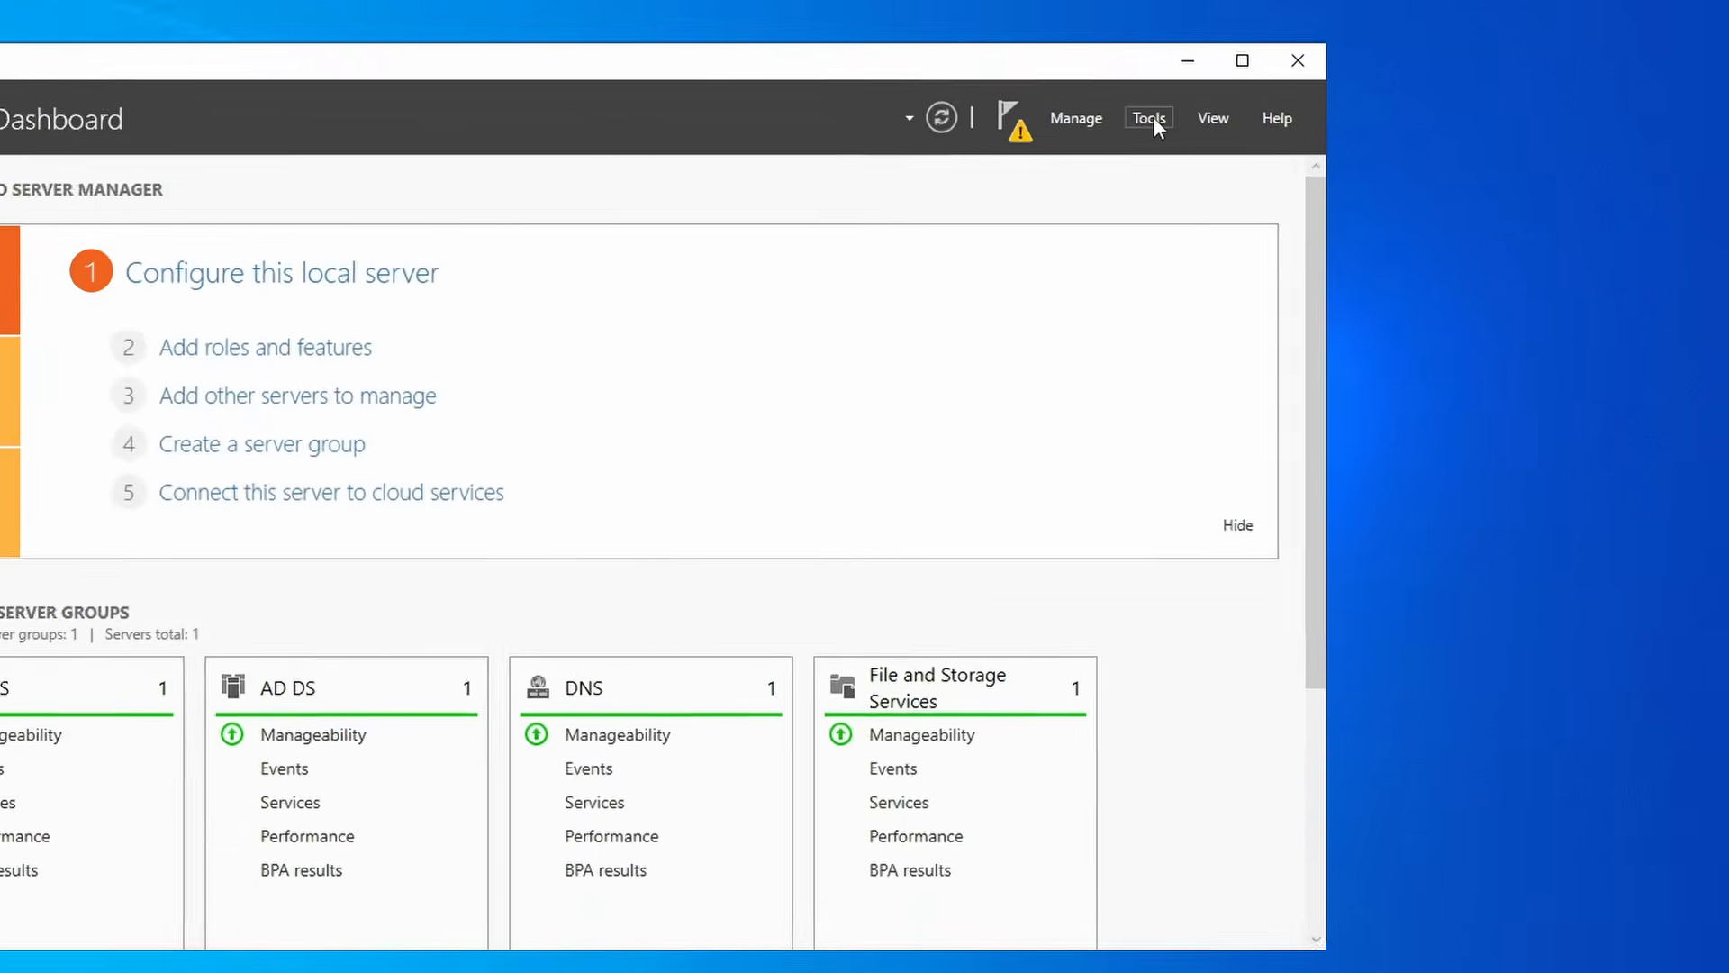
Launch Active Directory Users and Computers from the Server Manager Tools menu.
{"action": "left_click", "coordinate": [1150, 118]}
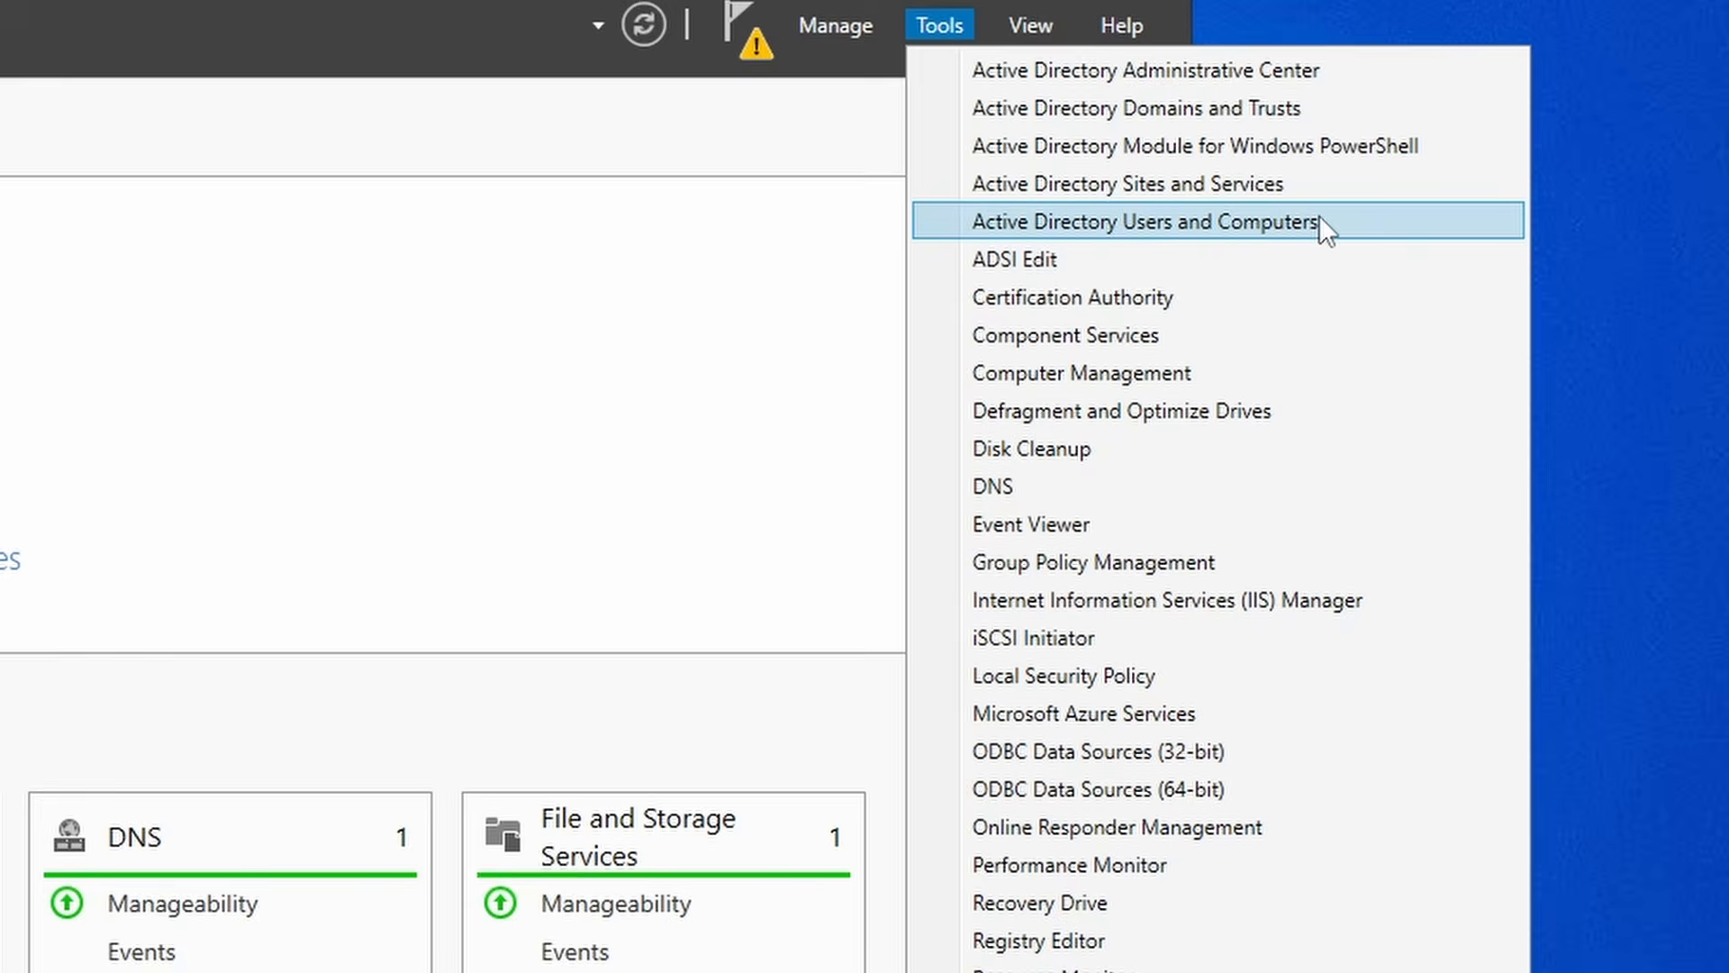
{"action": "left_click", "coordinate": [1319, 221]}
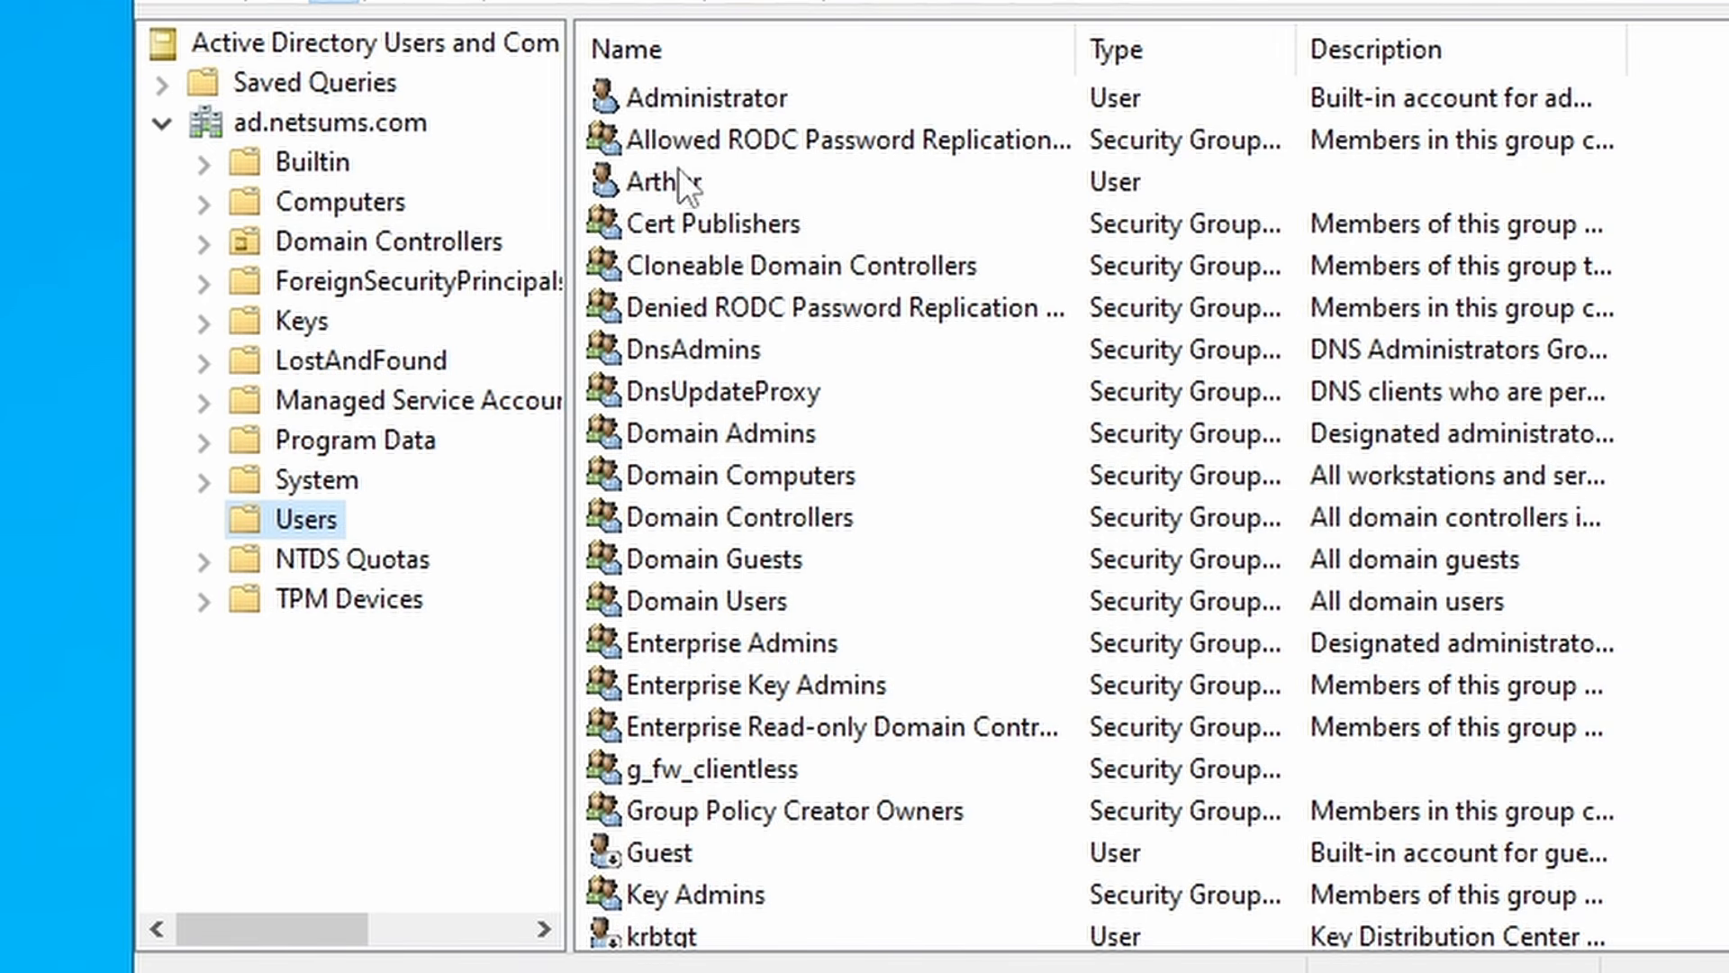
Check the test user's Account and Member Of tabs for g_fw_clientless membership, then close the user's properties.
{"action": "double_click", "coordinate": [748, 181]}
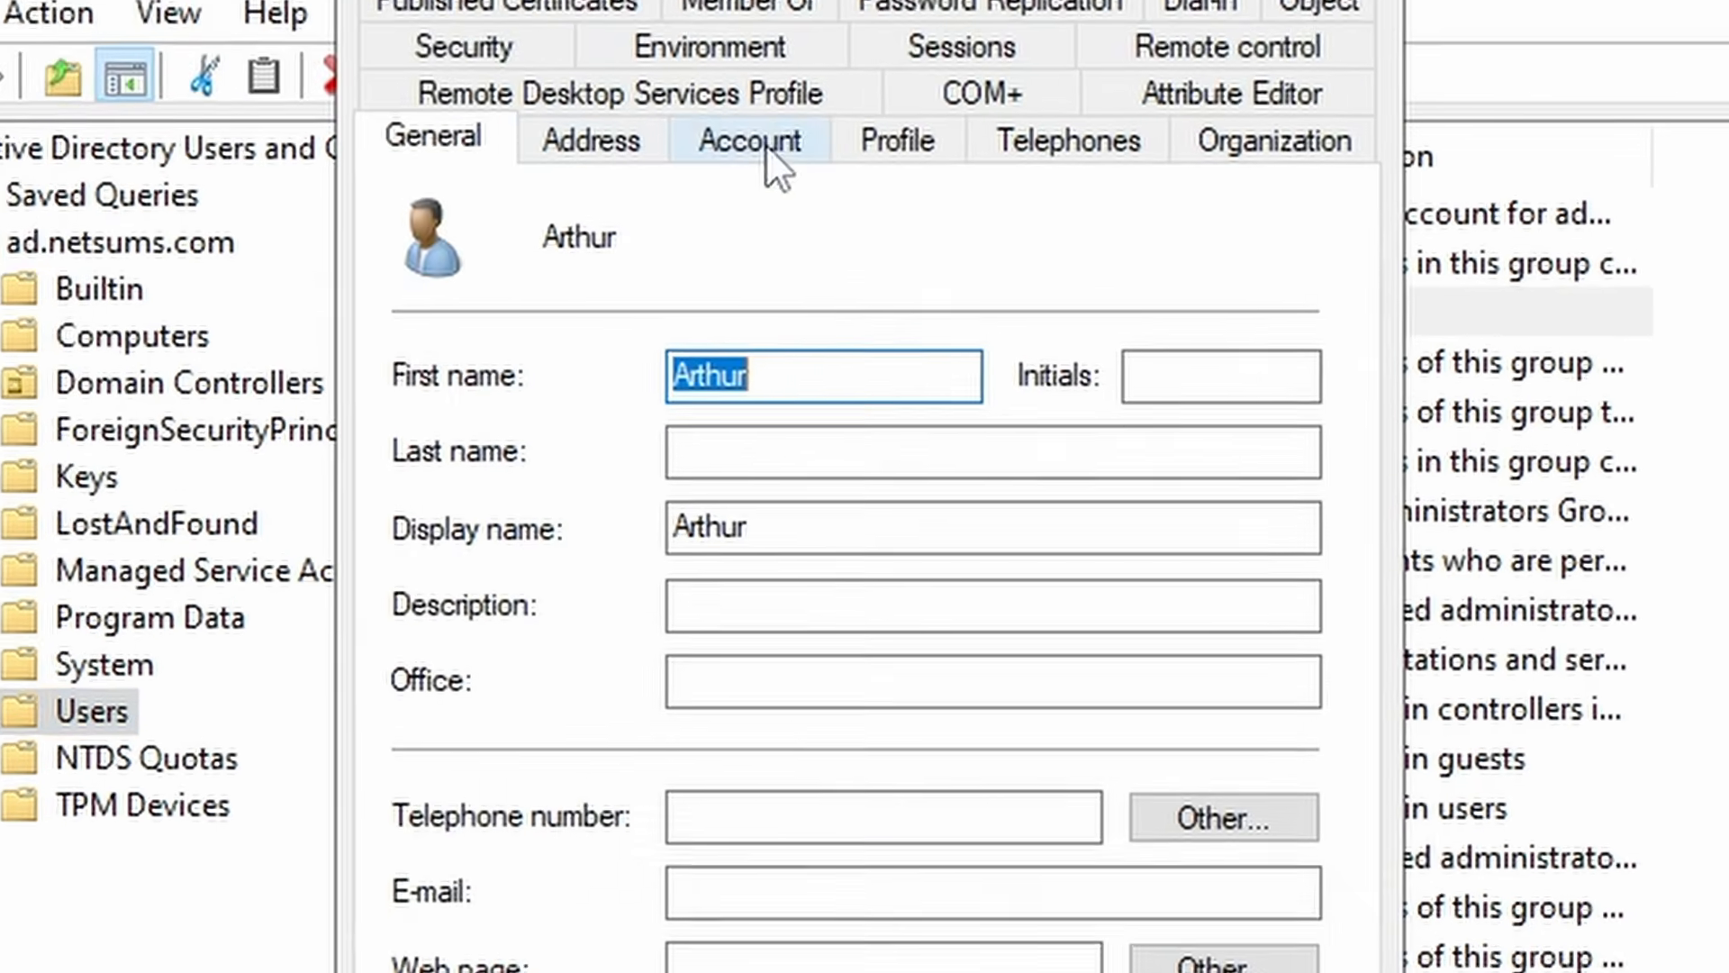
{"action": "left_click", "coordinate": [855, 53]}
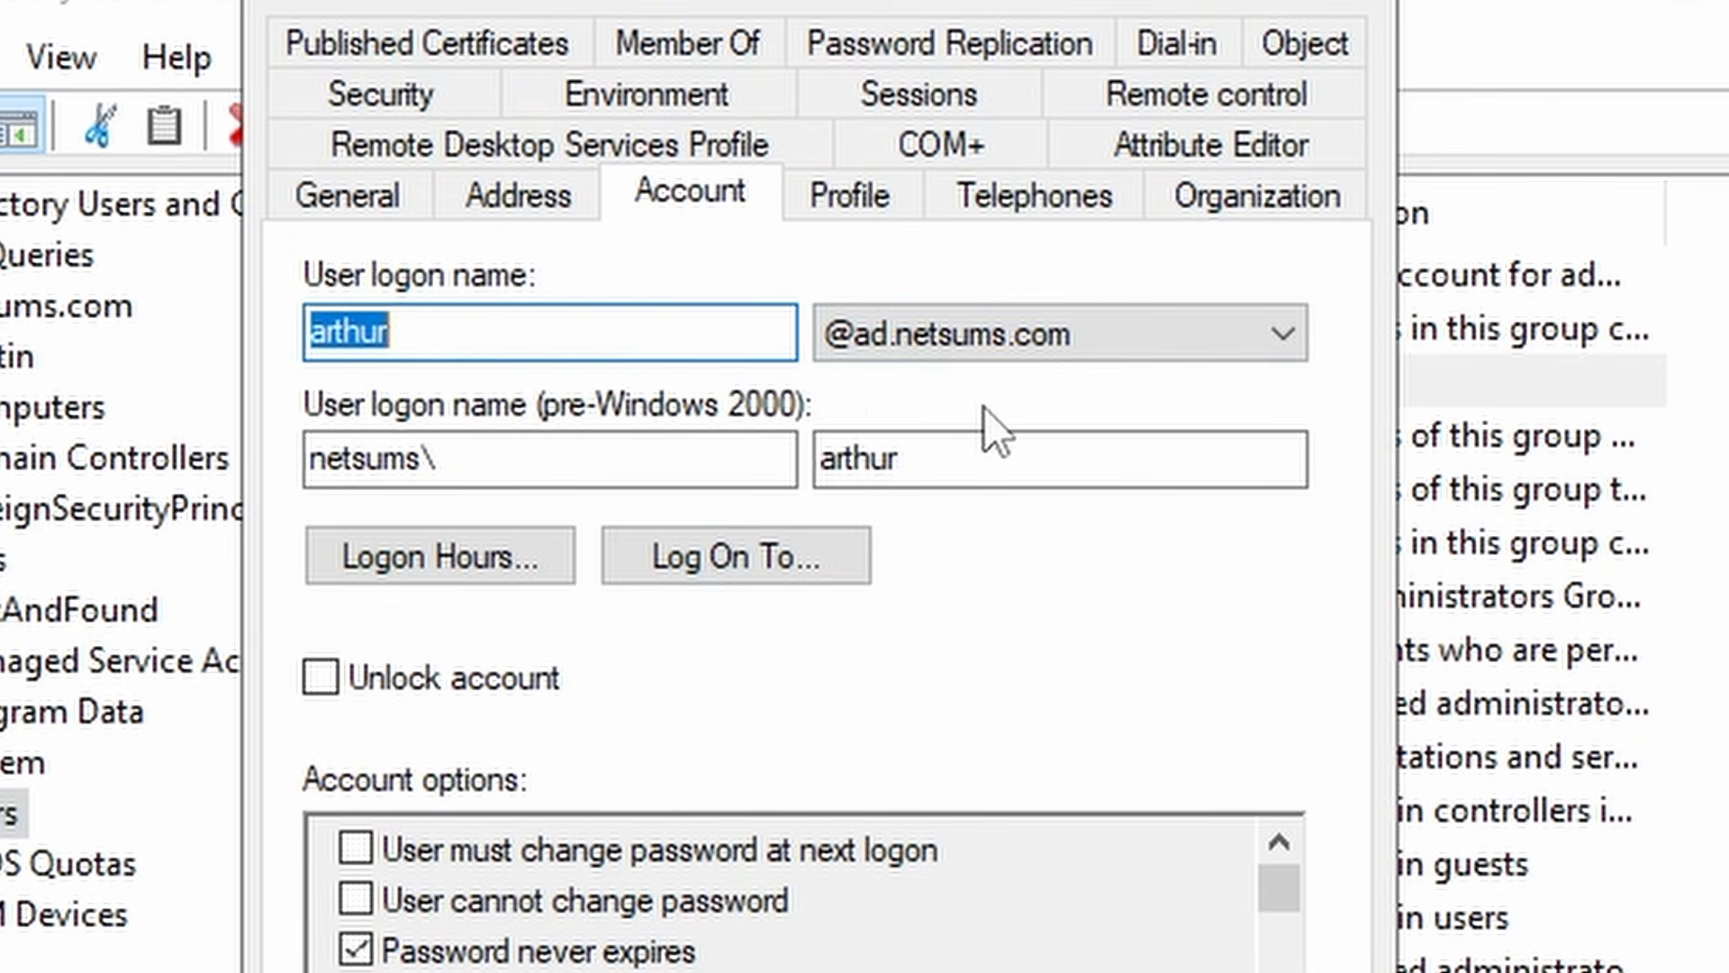
{"action": "left_click", "coordinate": [719, 50]}
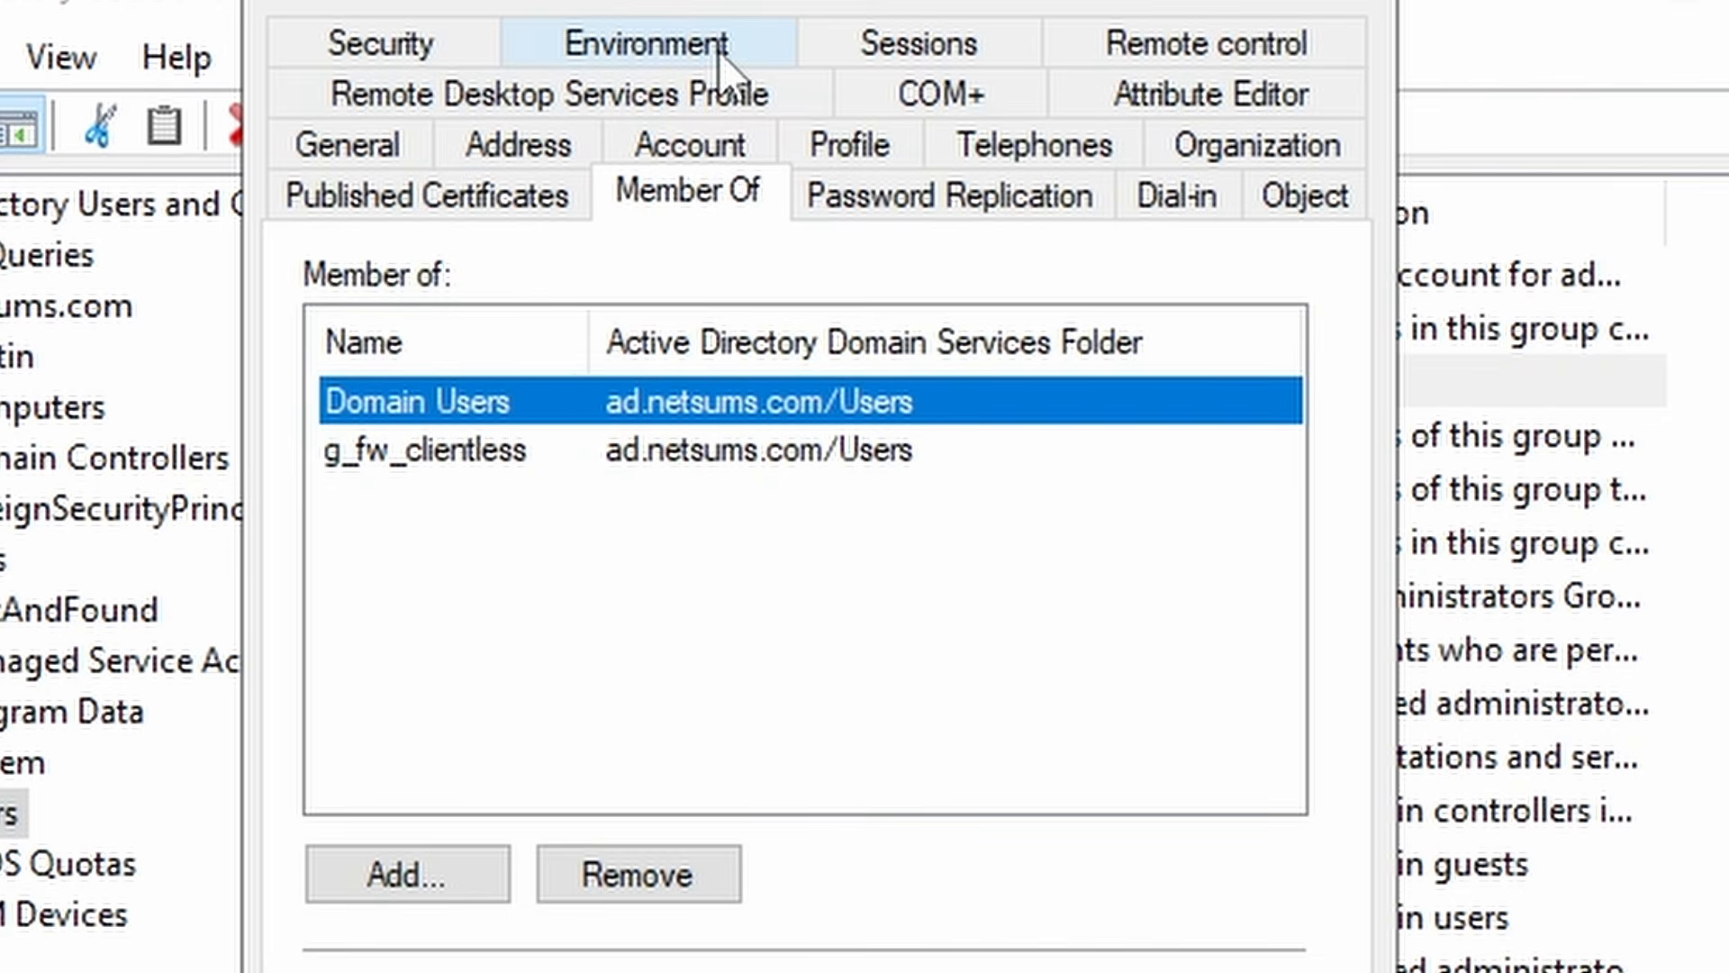
{"action": "left_click", "coordinate": [454, 486]}
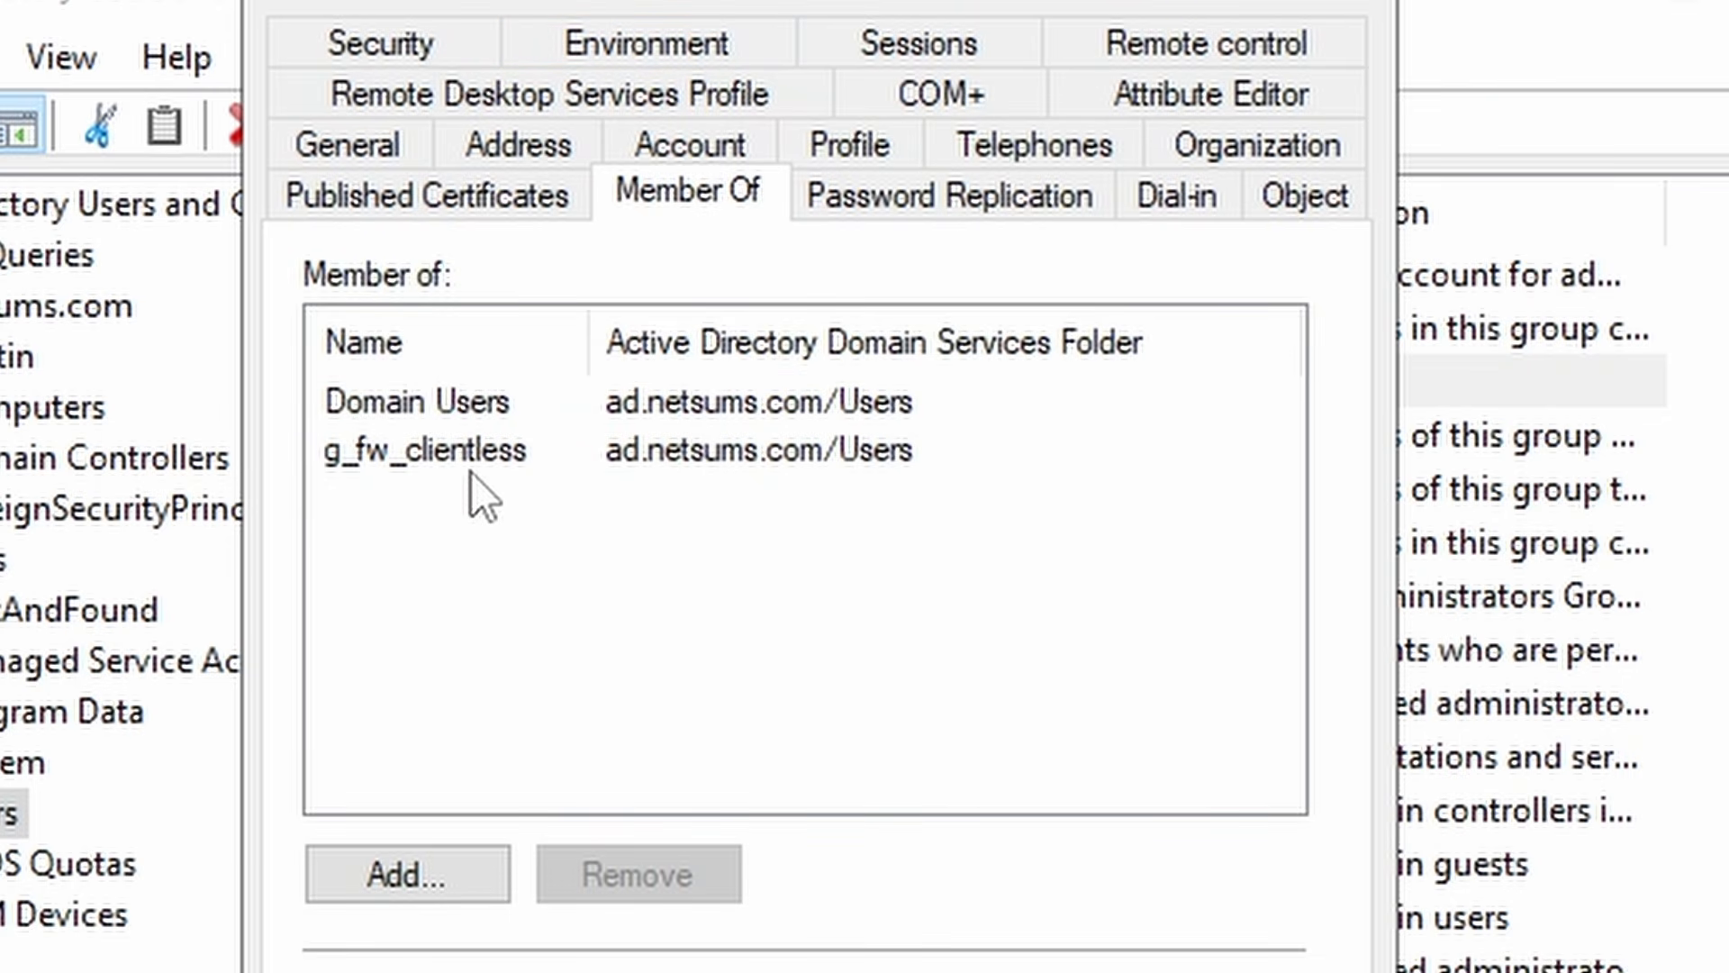
{"action": "left_click", "coordinate": [597, 452]}
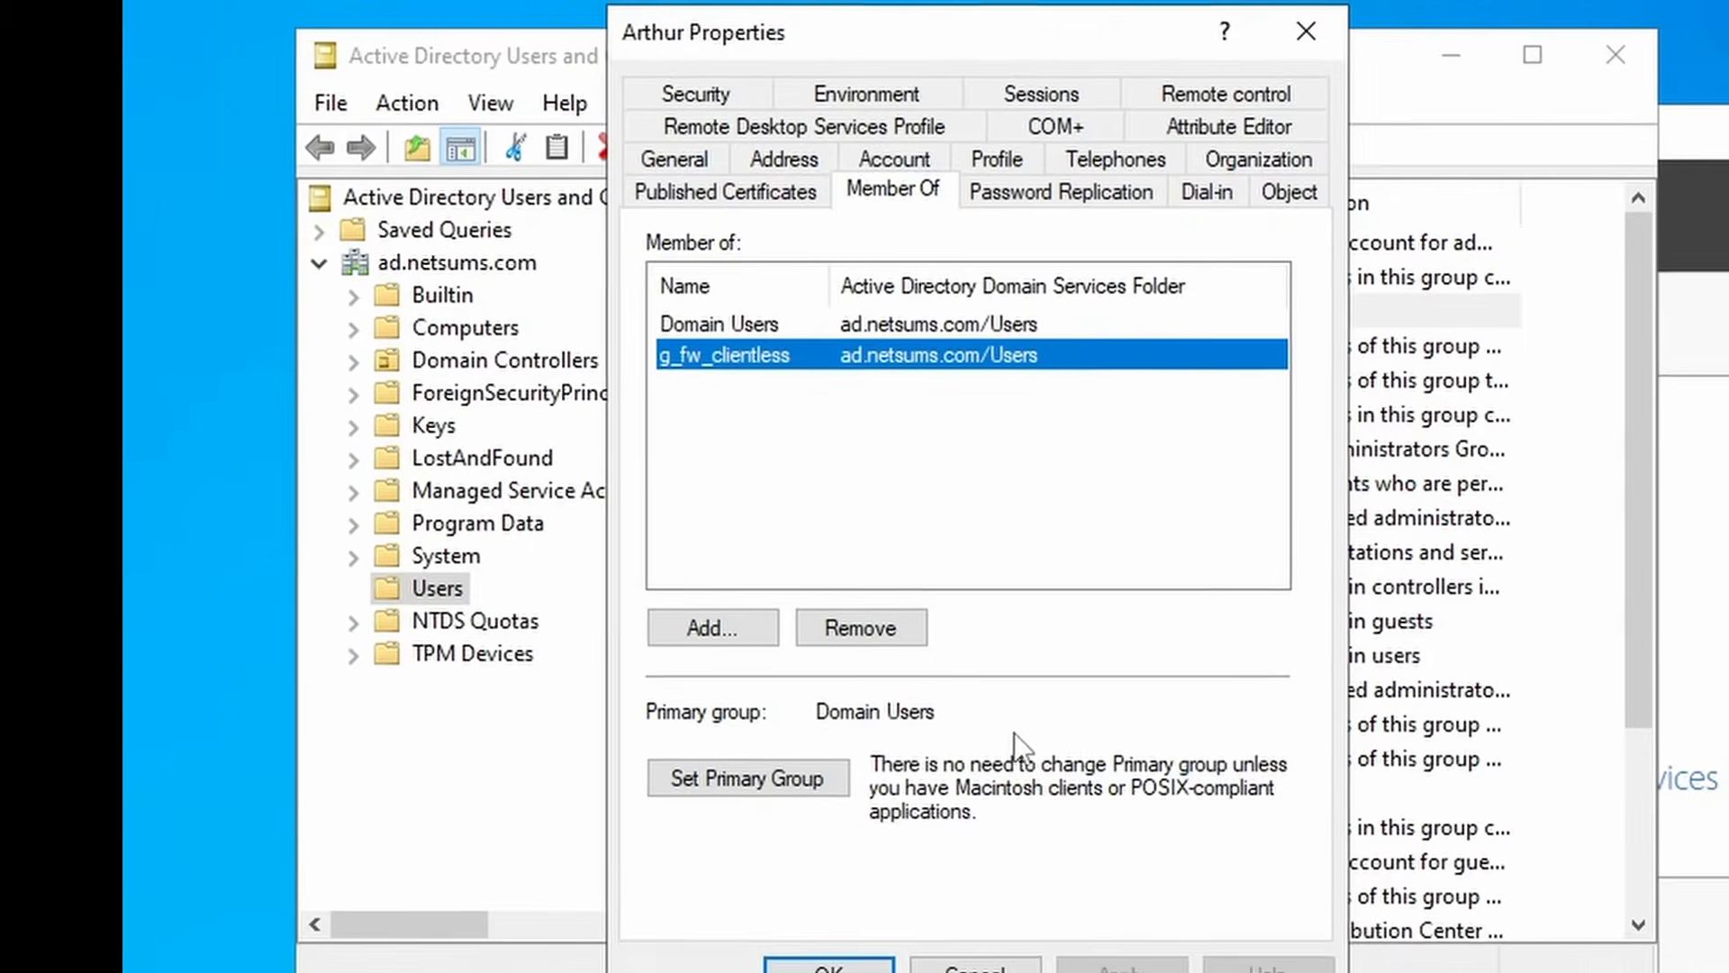
{"action": "left_click", "coordinate": [976, 966]}
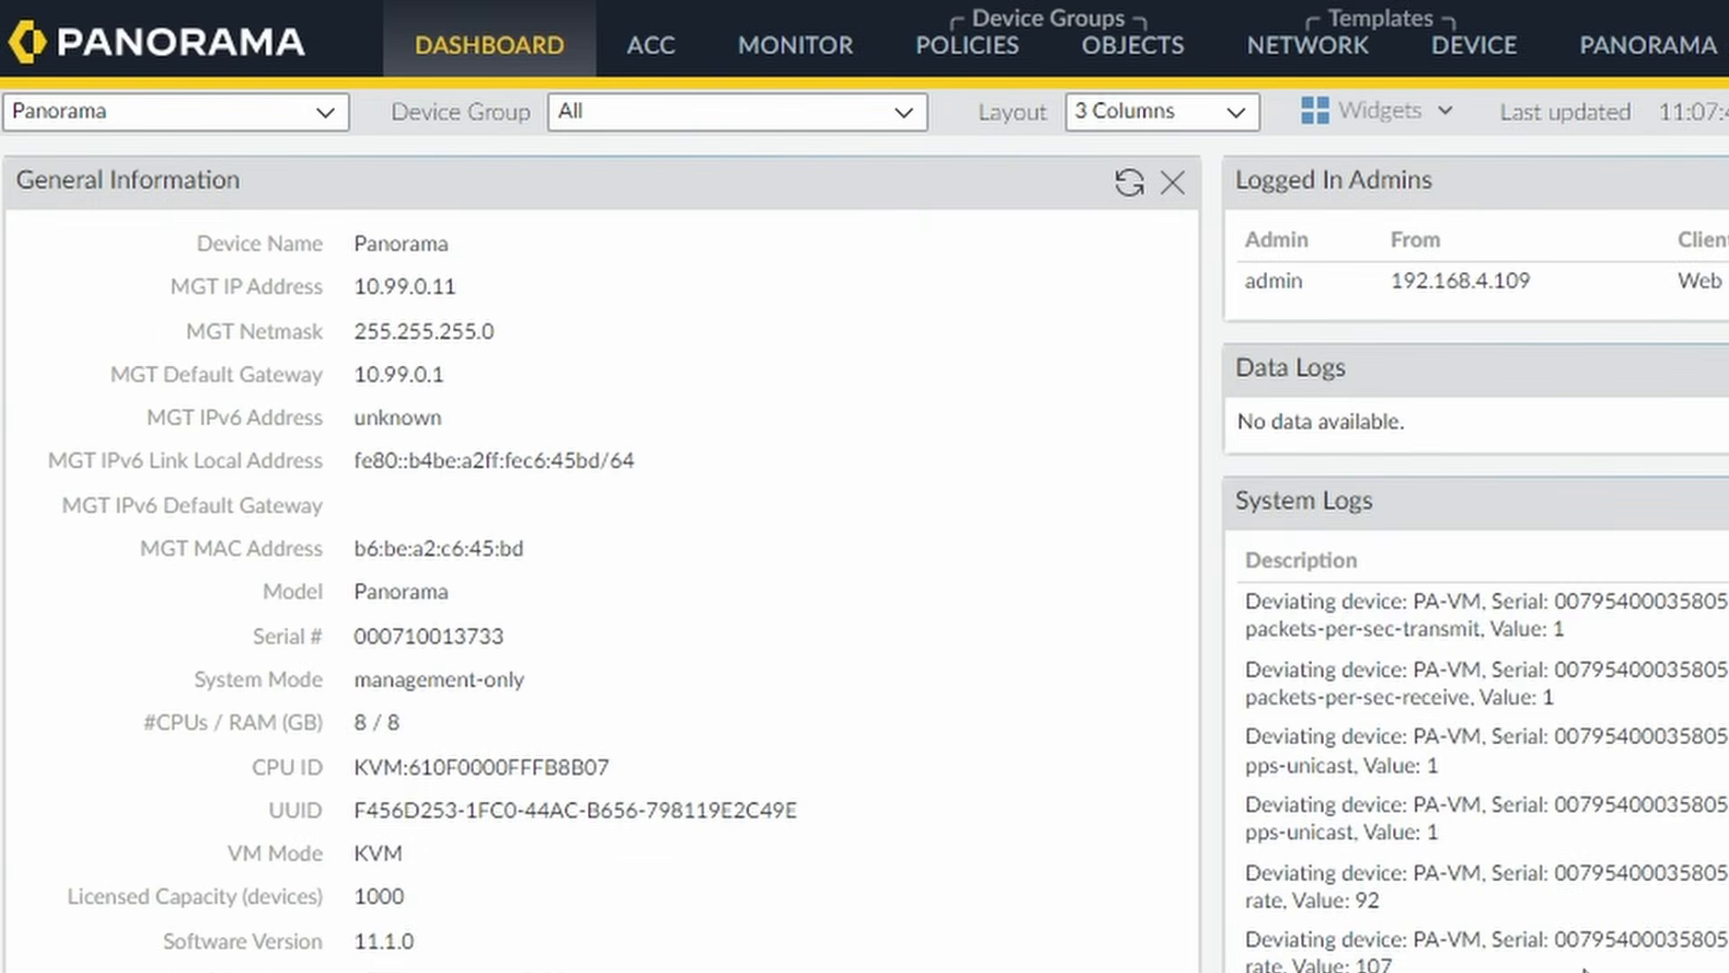
Open the netsums-ldap profile under Device > Server Profiles > LDAP for the PA-VM template.
{"action": "left_click", "coordinate": [1492, 65]}
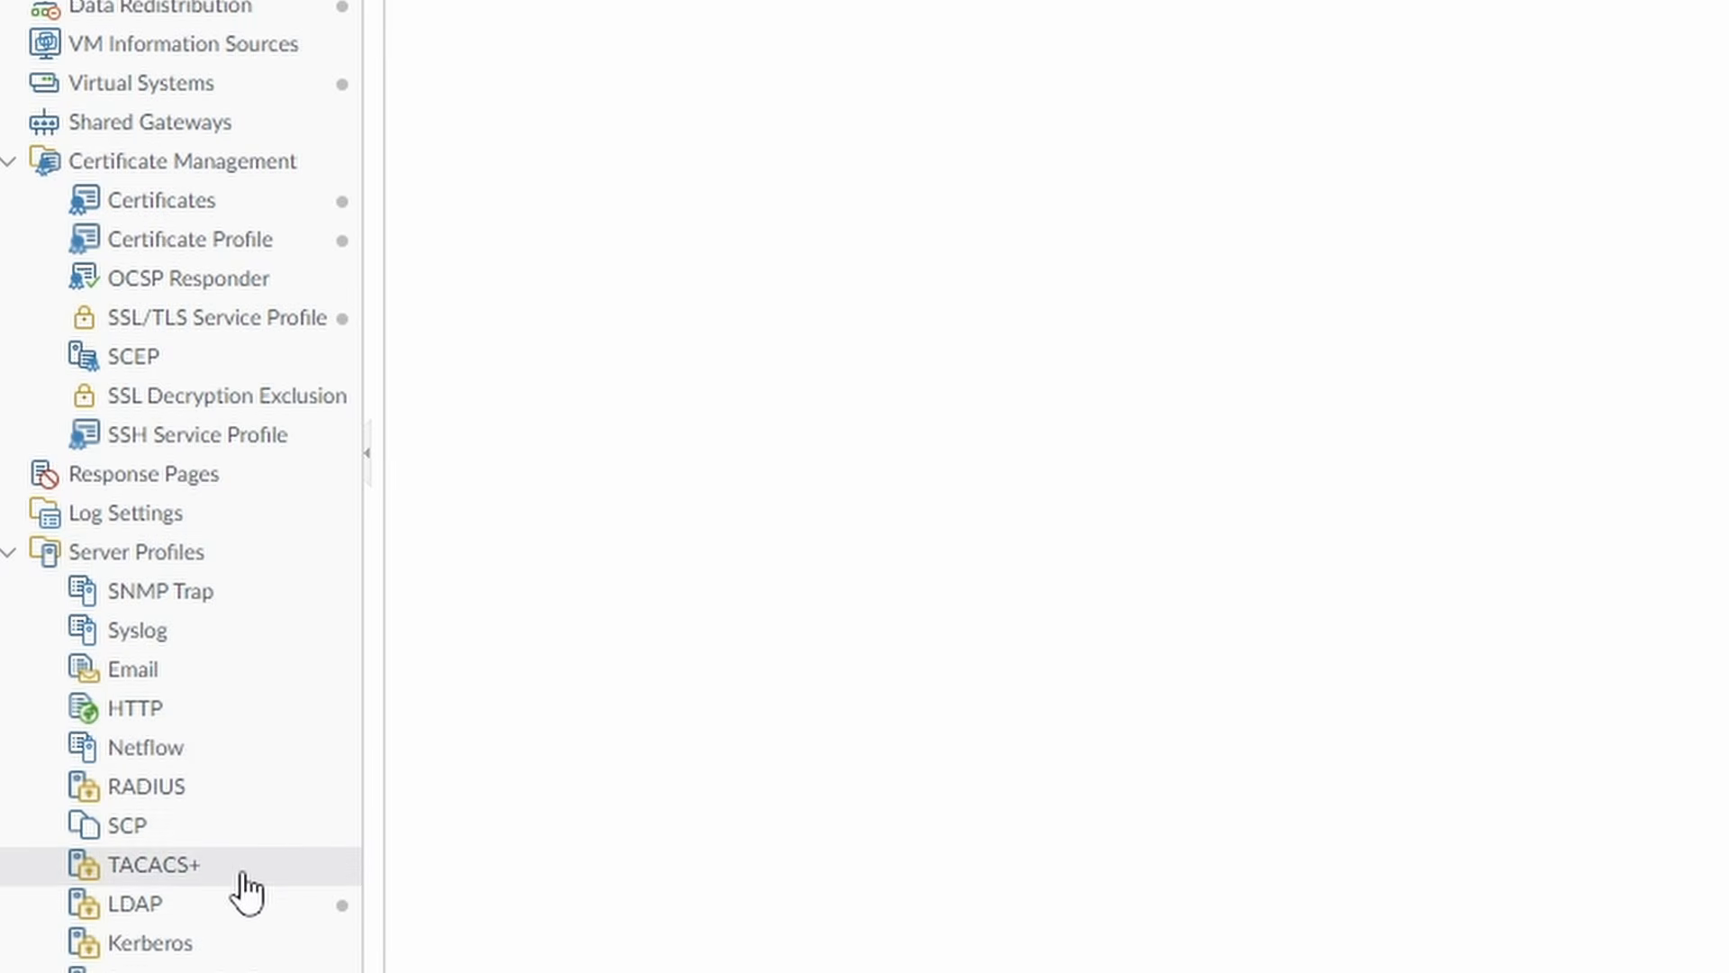
{"action": "left_click", "coordinate": [220, 914]}
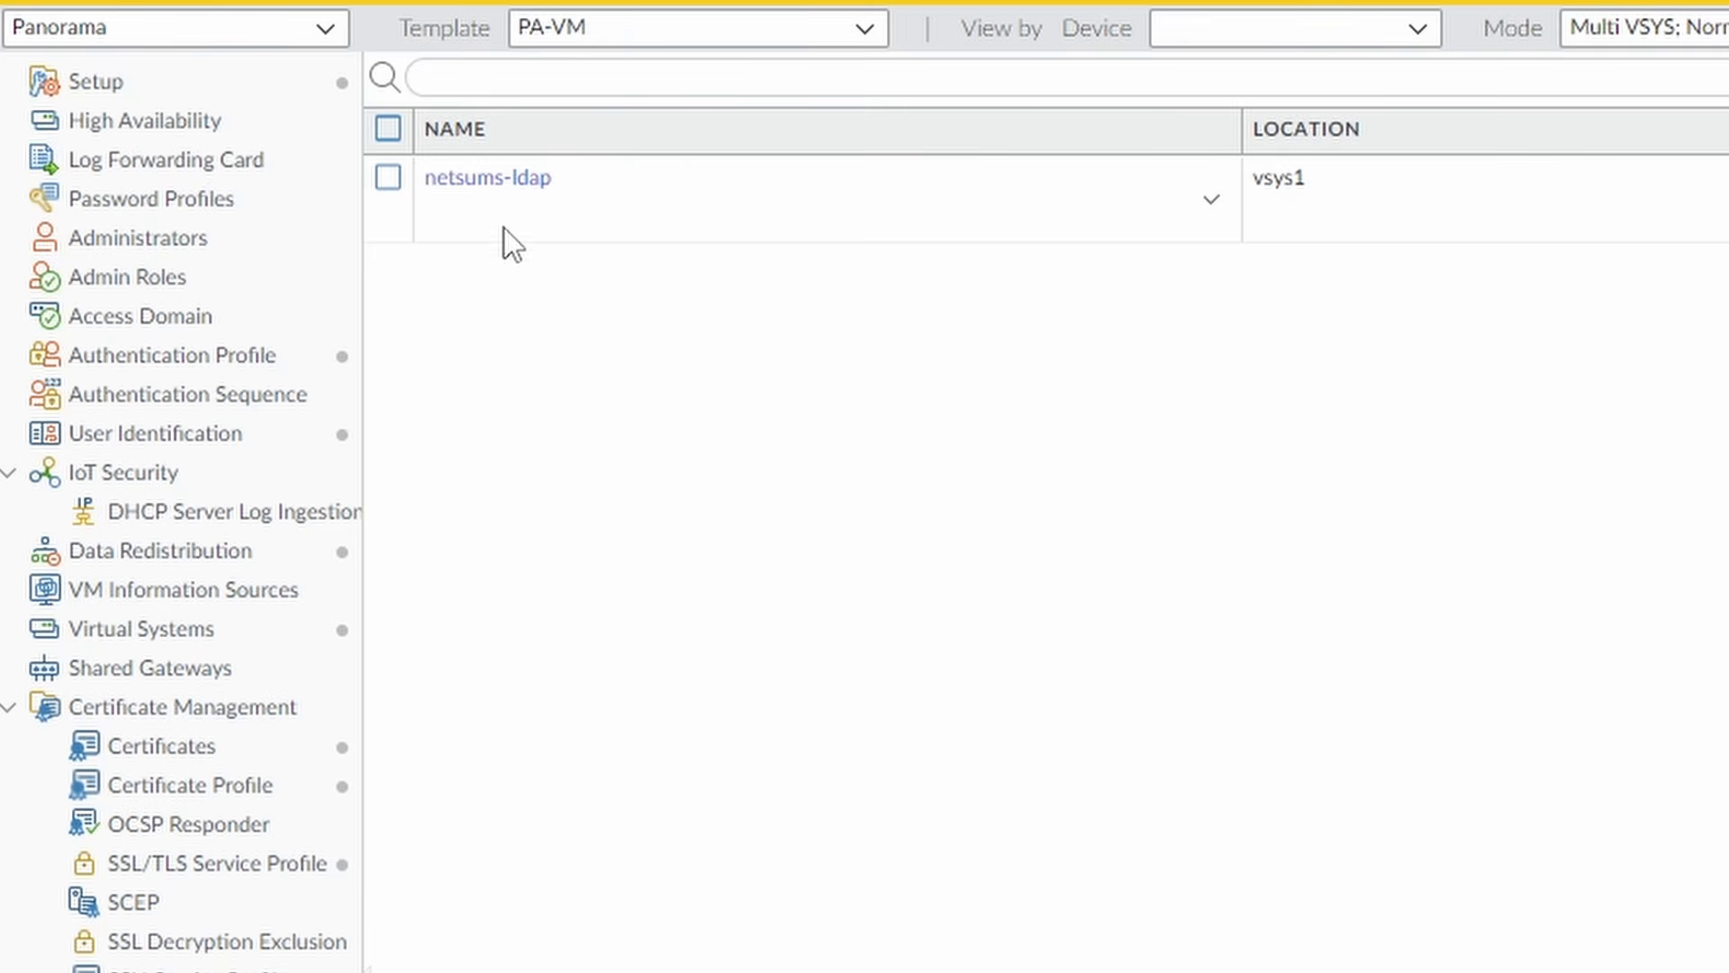
{"action": "left_click", "coordinate": [491, 180]}
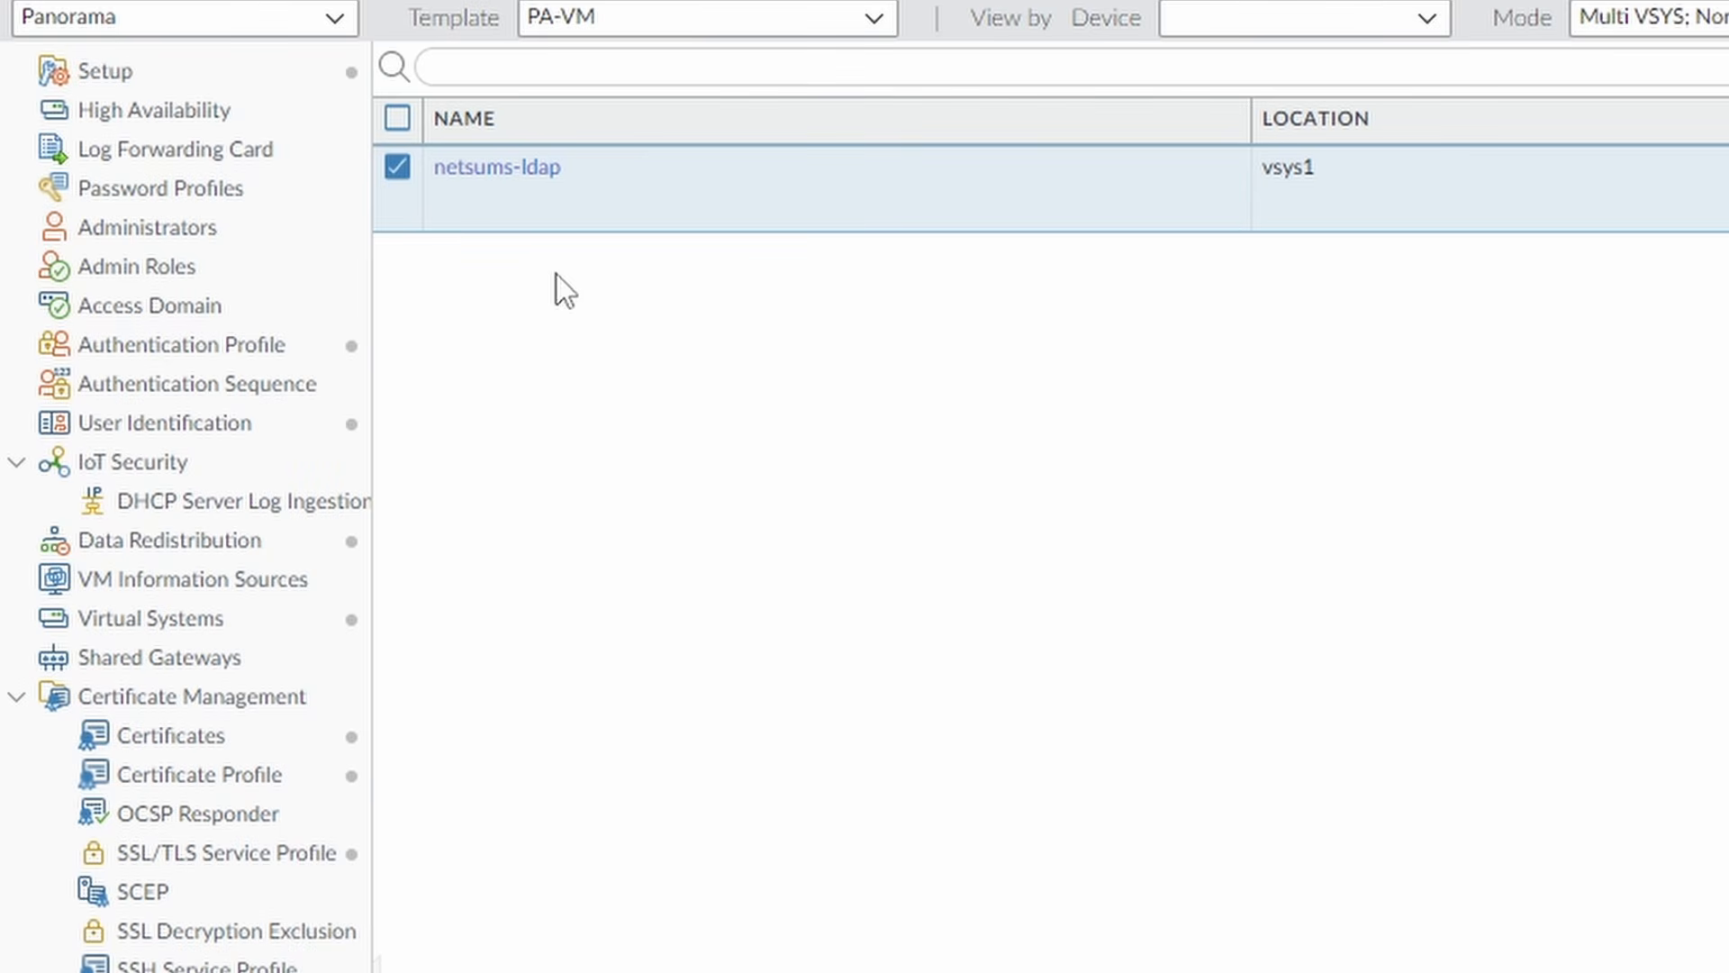
Inspect ldap-auth-profile's userPrincipalName login attribute and allow list, then cancel without changes.
{"action": "left_click", "coordinate": [167, 355]}
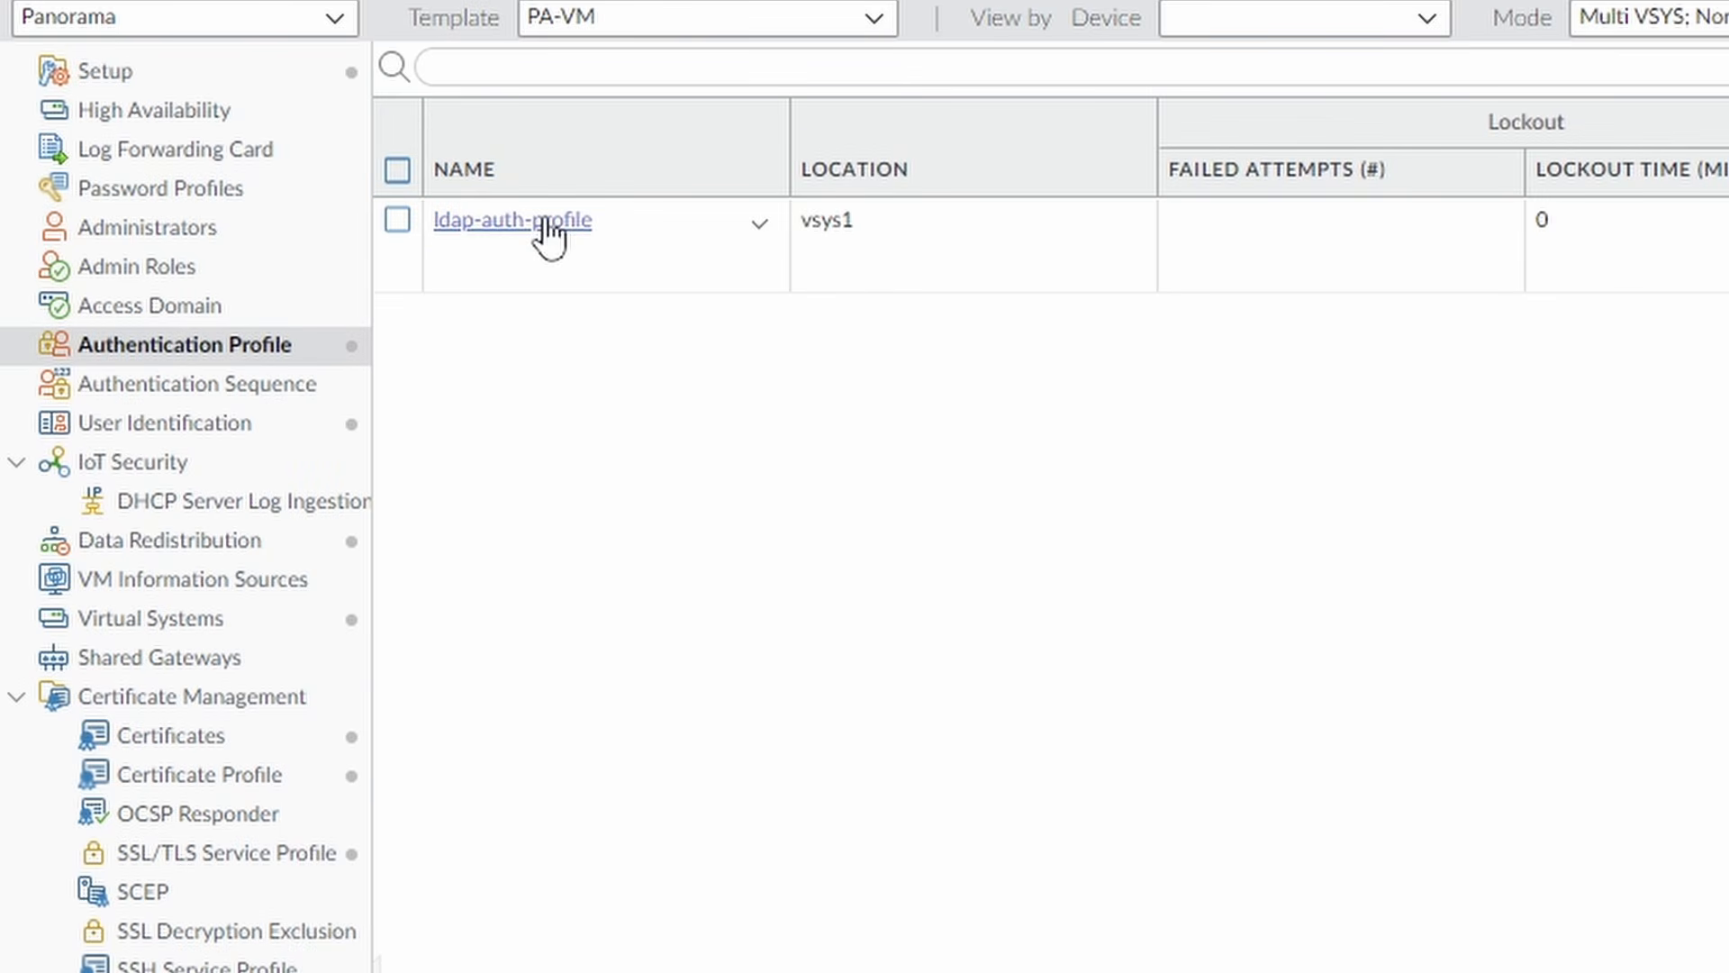
{"action": "left_click", "coordinate": [546, 223]}
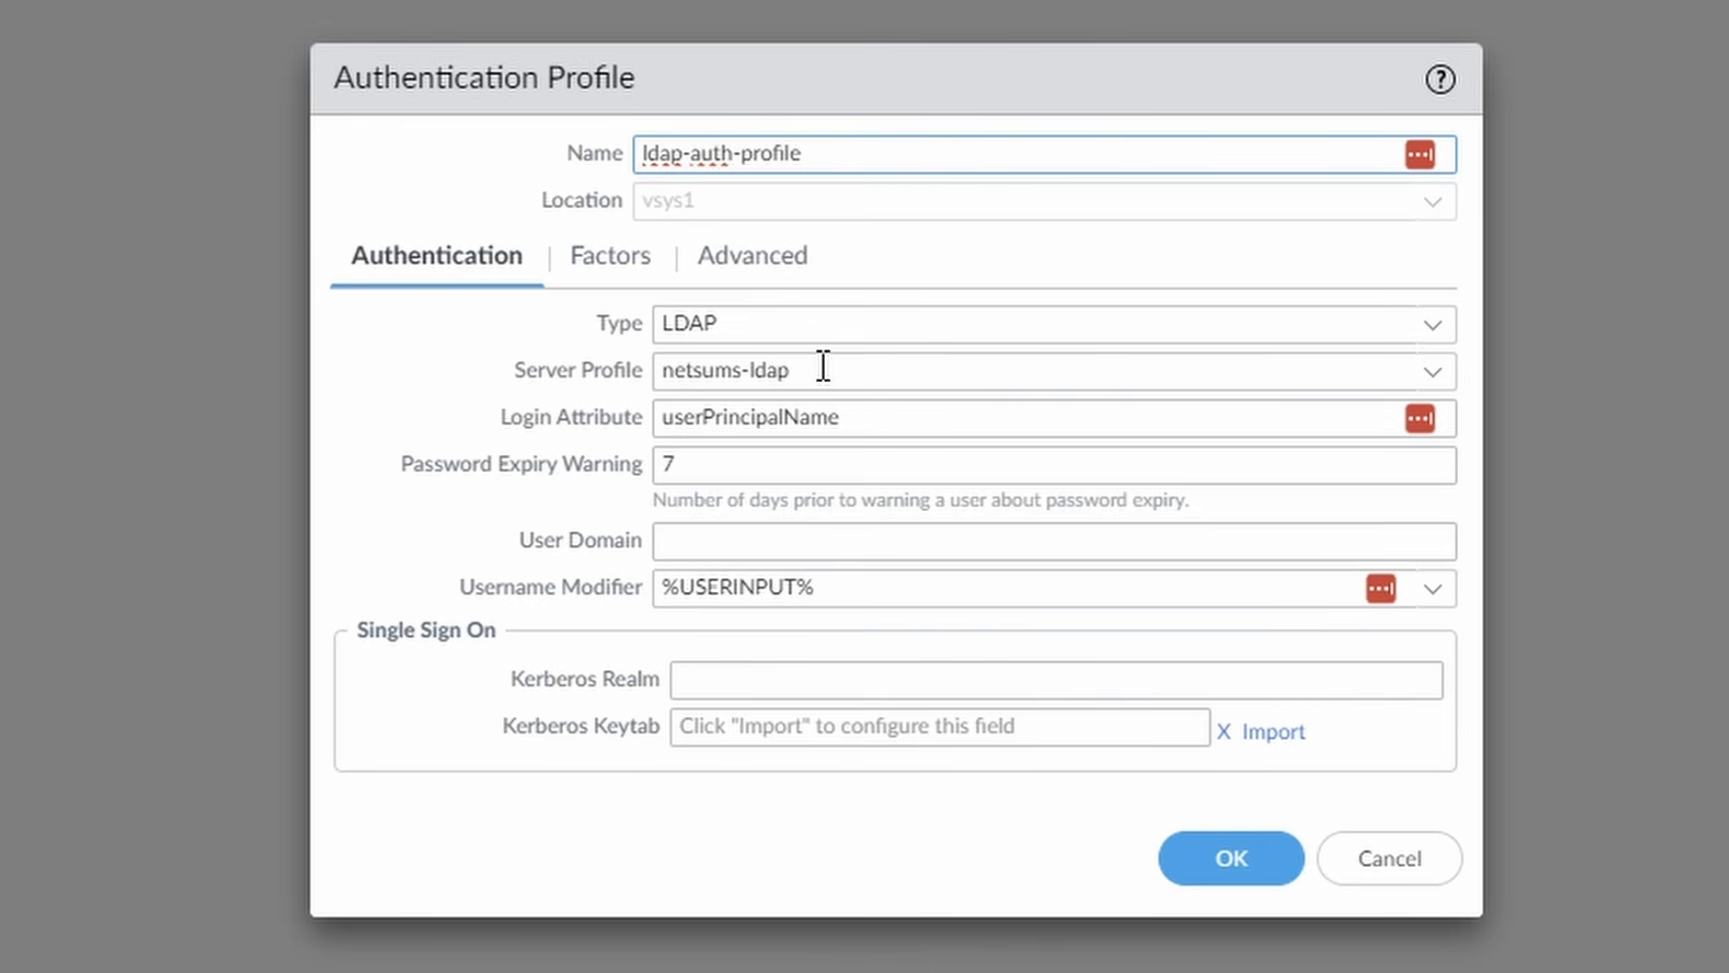
{"action": "left_click", "coordinate": [938, 417]}
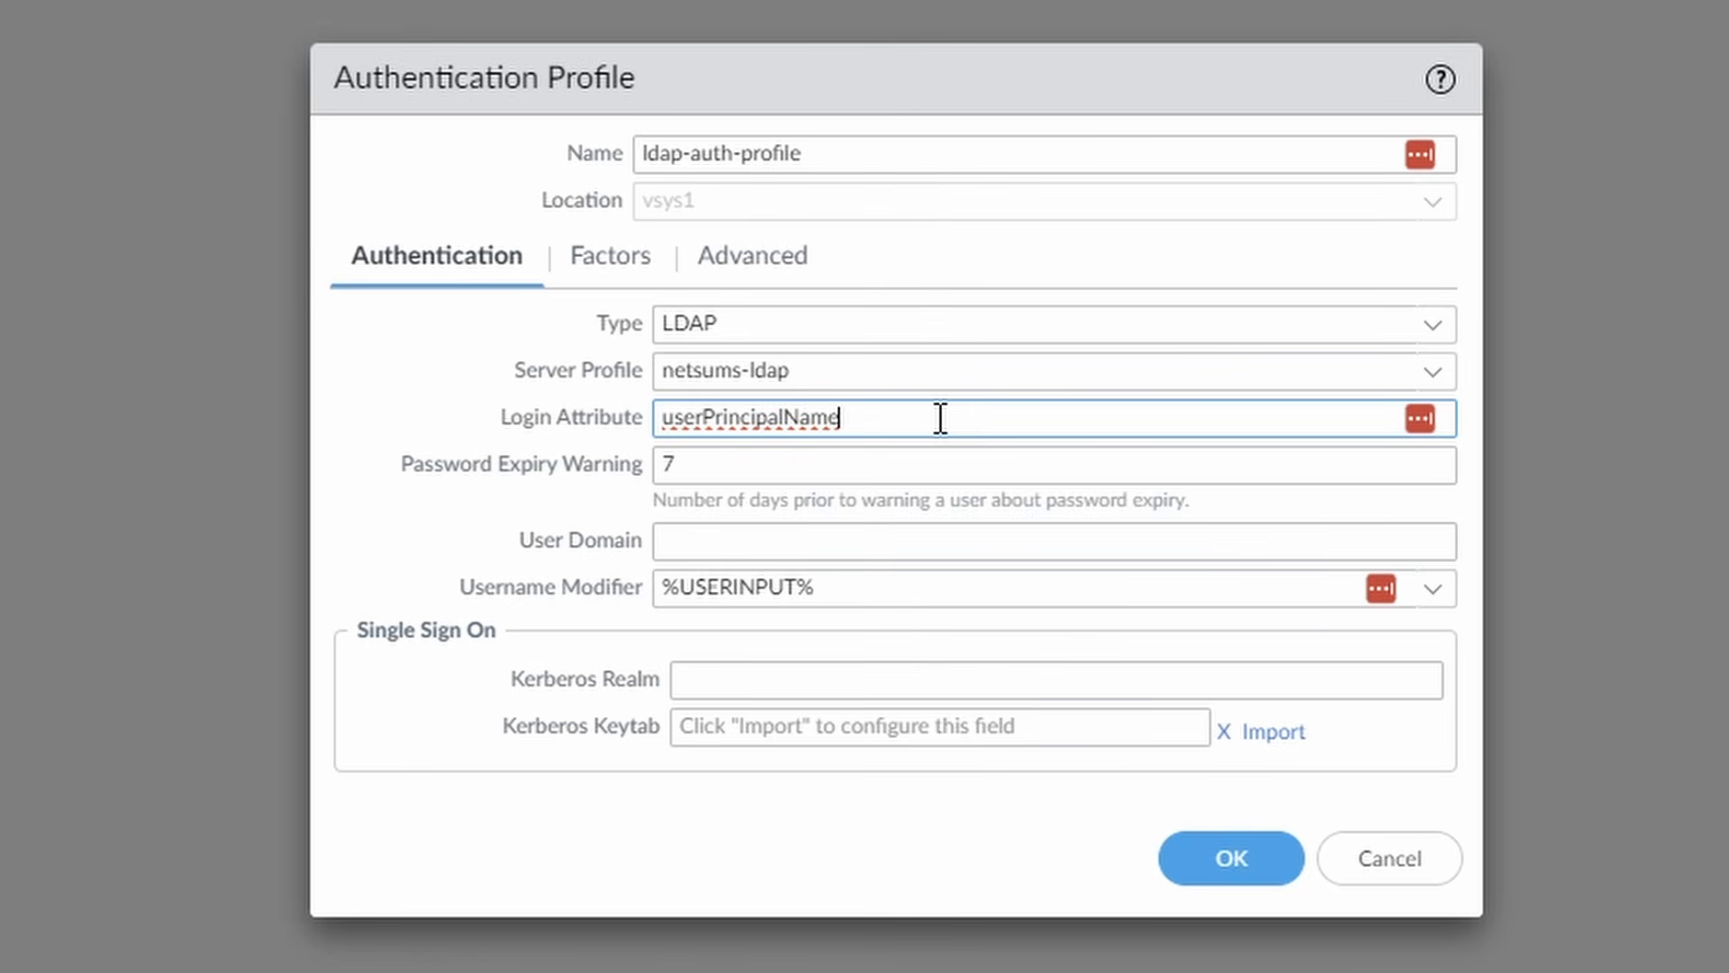
{"action": "left_click", "coordinate": [759, 263]}
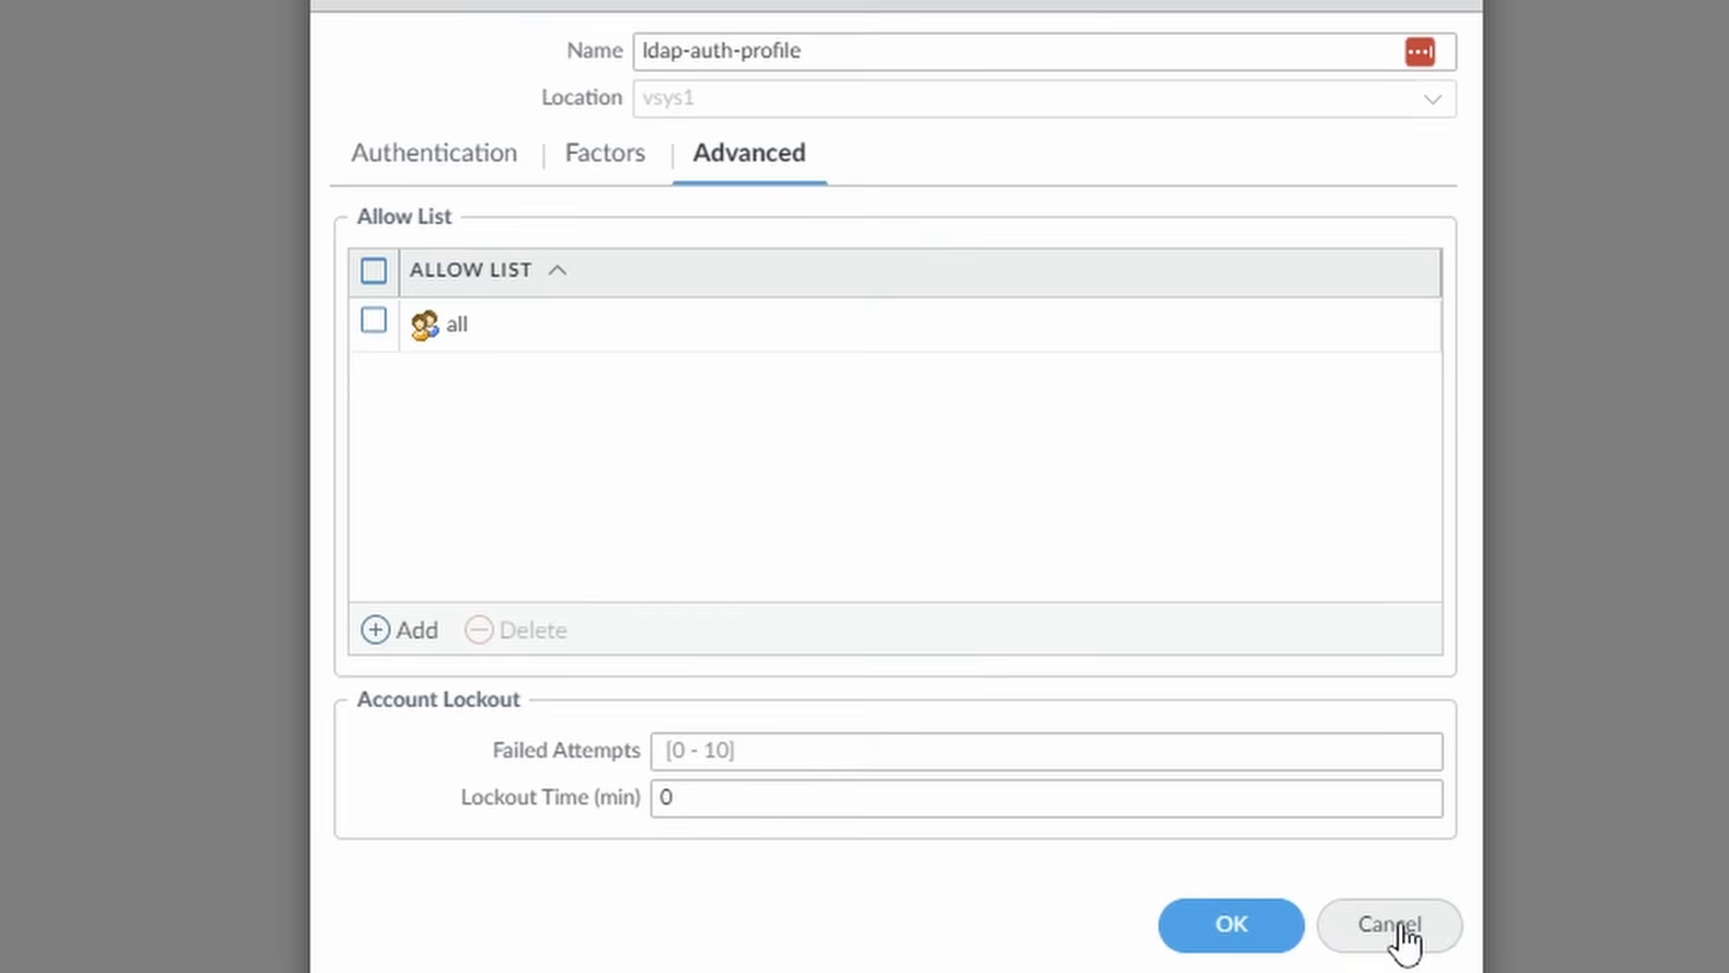
{"action": "left_click", "coordinate": [1402, 928]}
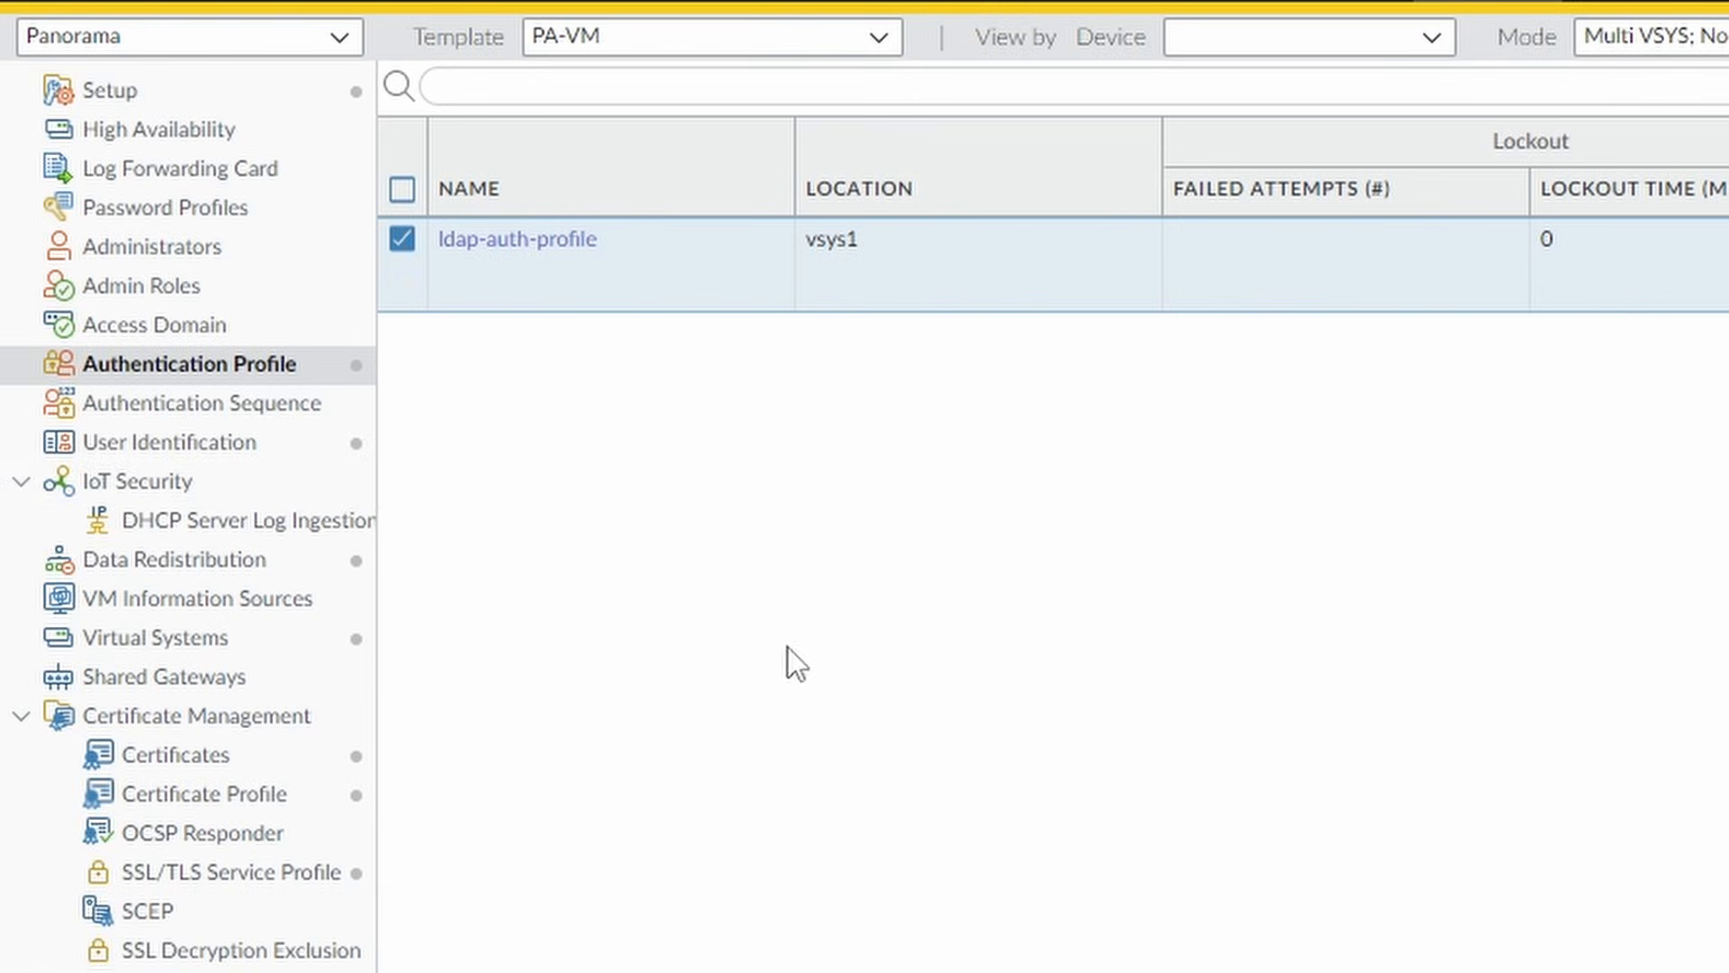
Inspect netsums-group-mapping's g_fw* search filter and its user and group attribute mappings.
{"action": "left_click", "coordinate": [281, 448]}
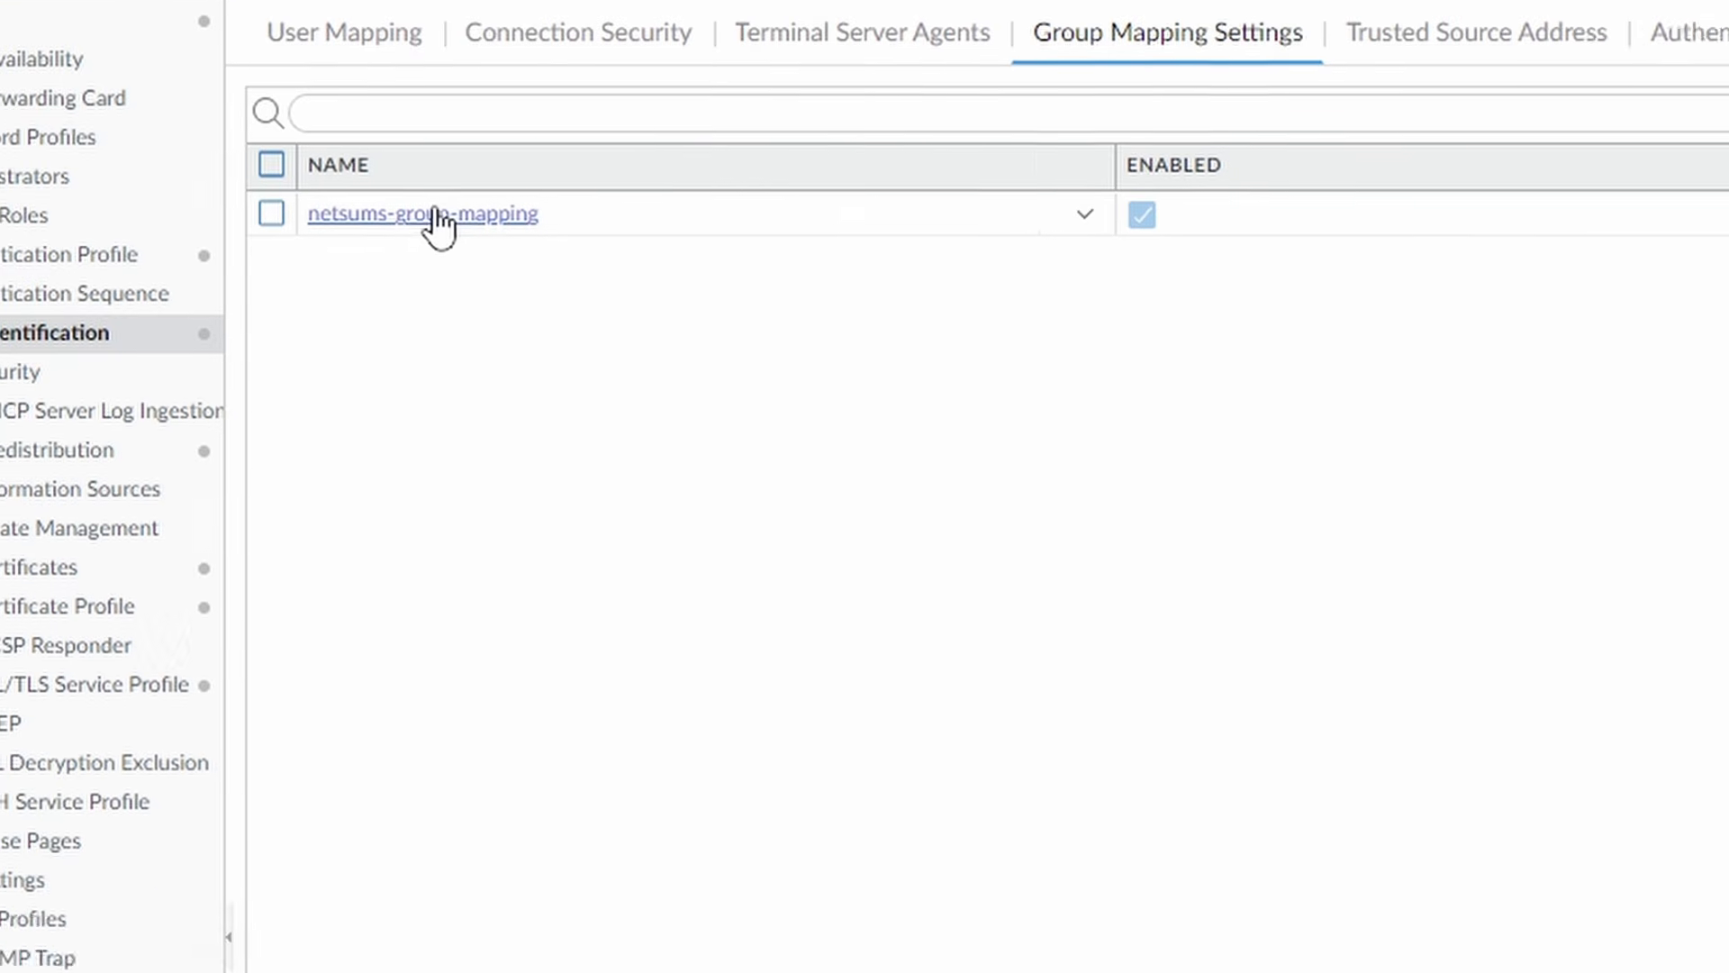
{"action": "left_click", "coordinate": [586, 286]}
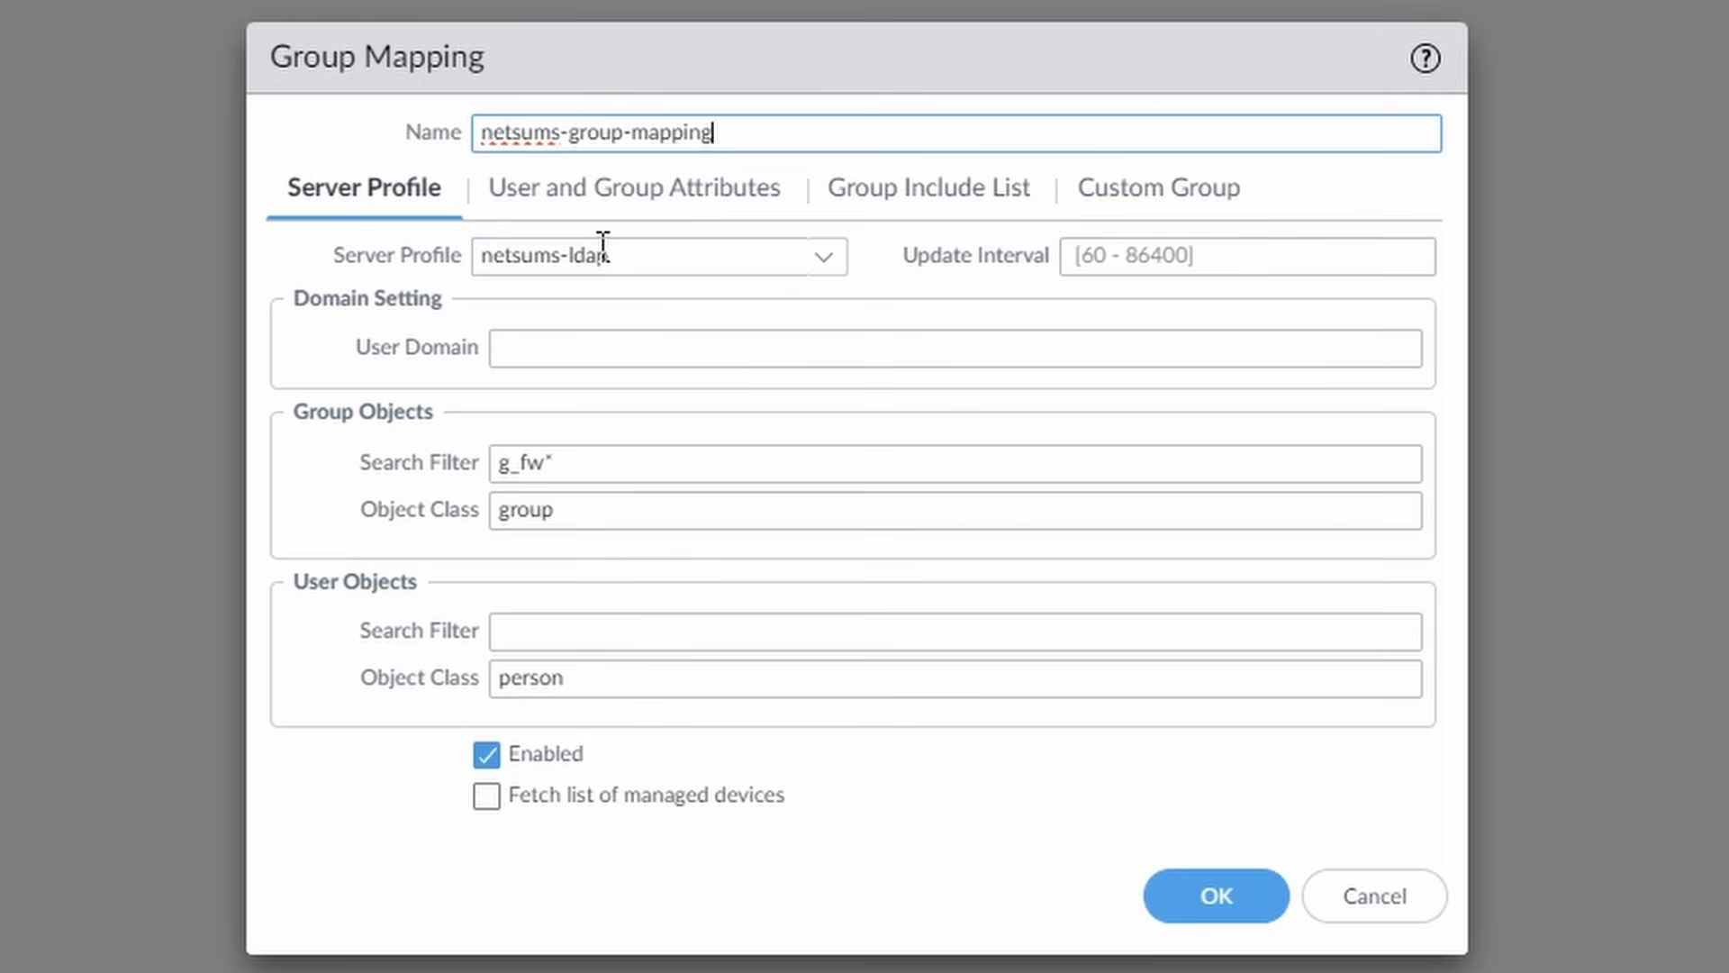
{"action": "left_click", "coordinate": [606, 460]}
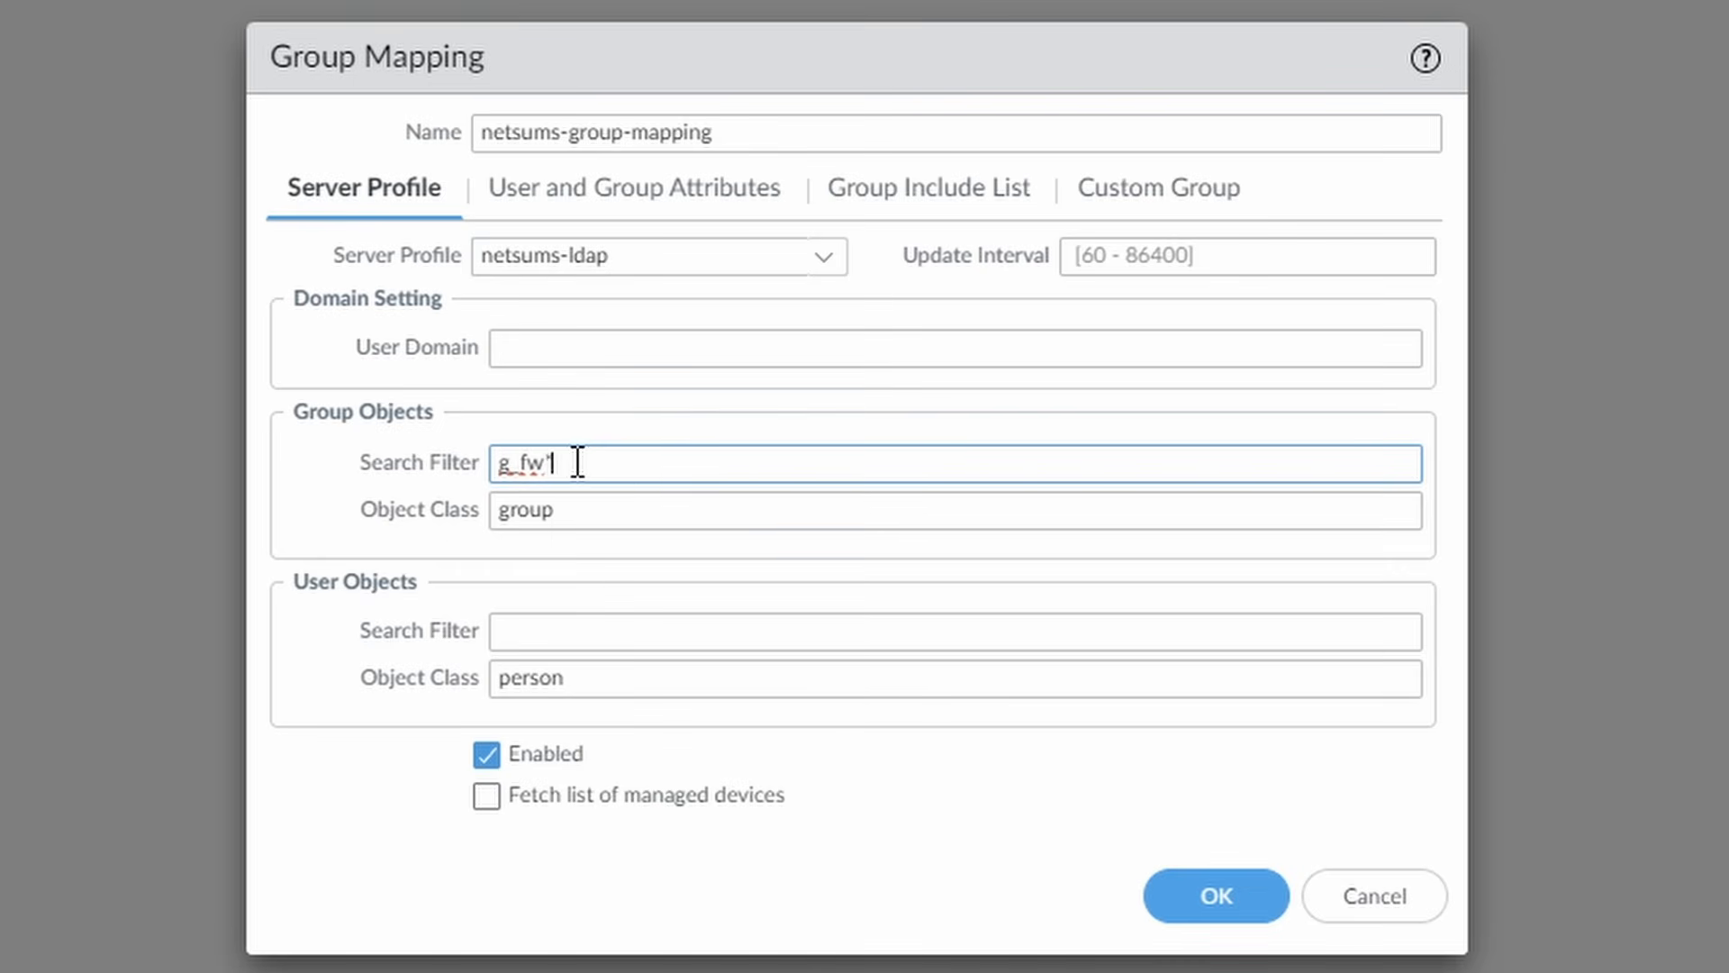
{"action": "triple_click", "coordinate": [654, 468]}
{"action": "left_click", "coordinate": [654, 468]}
{"action": "left_click", "coordinate": [696, 191]}
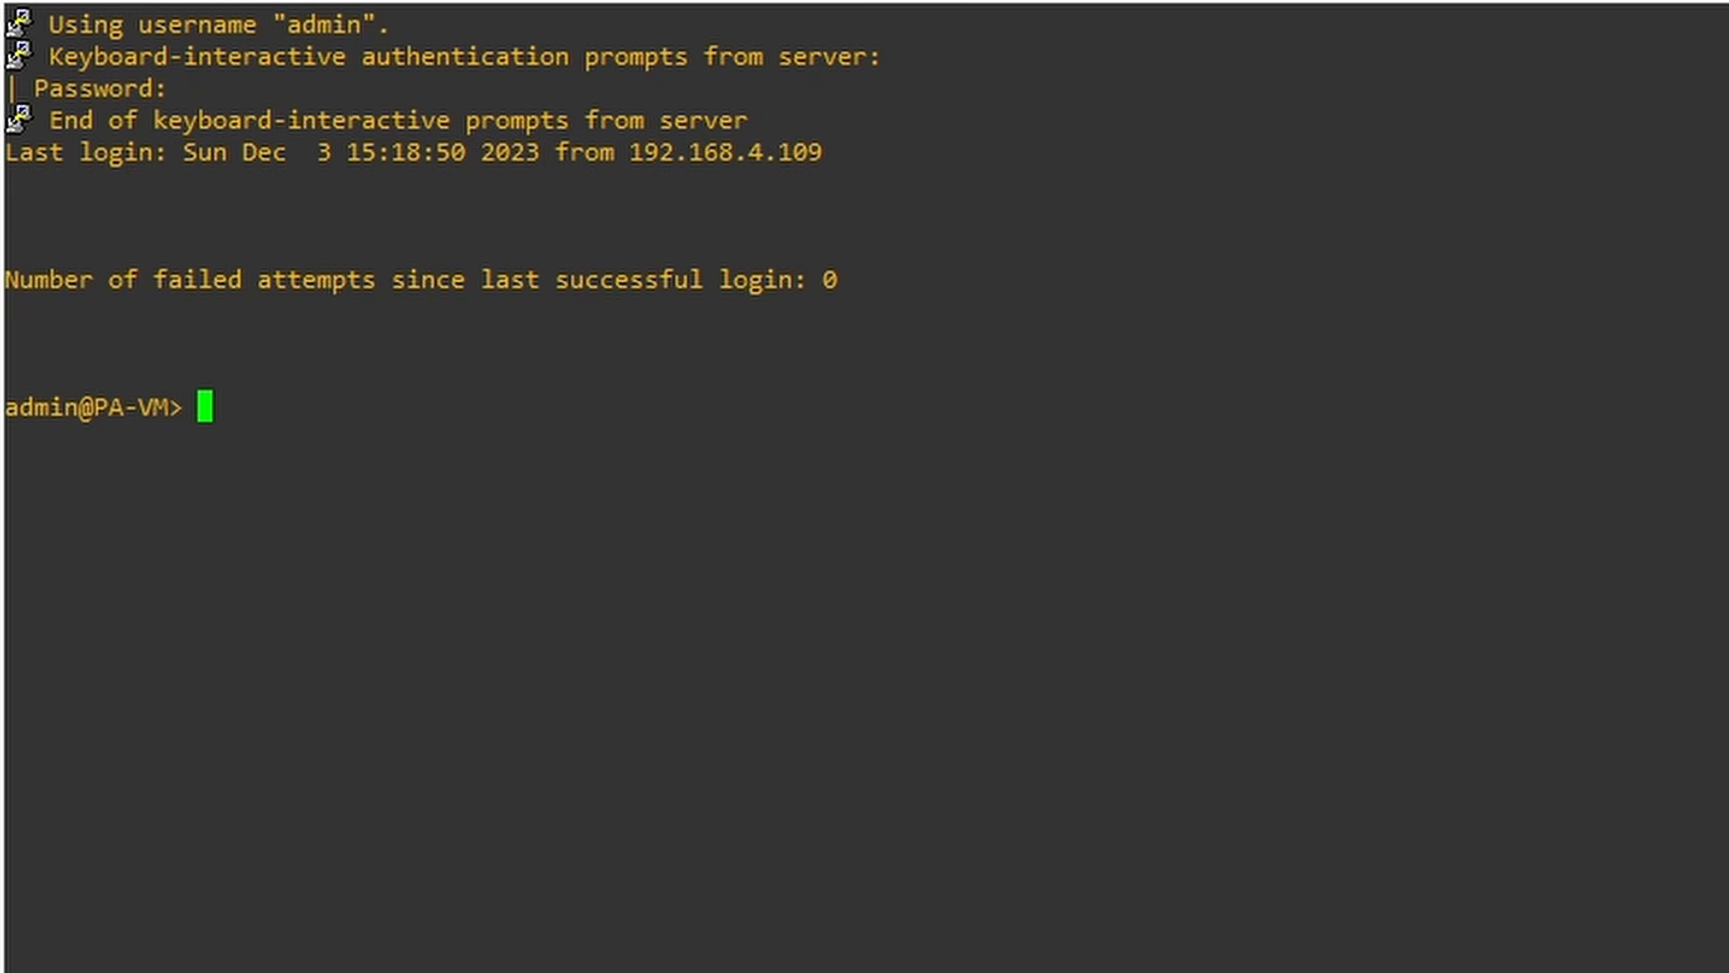
Run 'show user user-ids match-user' with the test user's UPN on the PA-VM CLI.
{"action": "type", "text": "show user "}
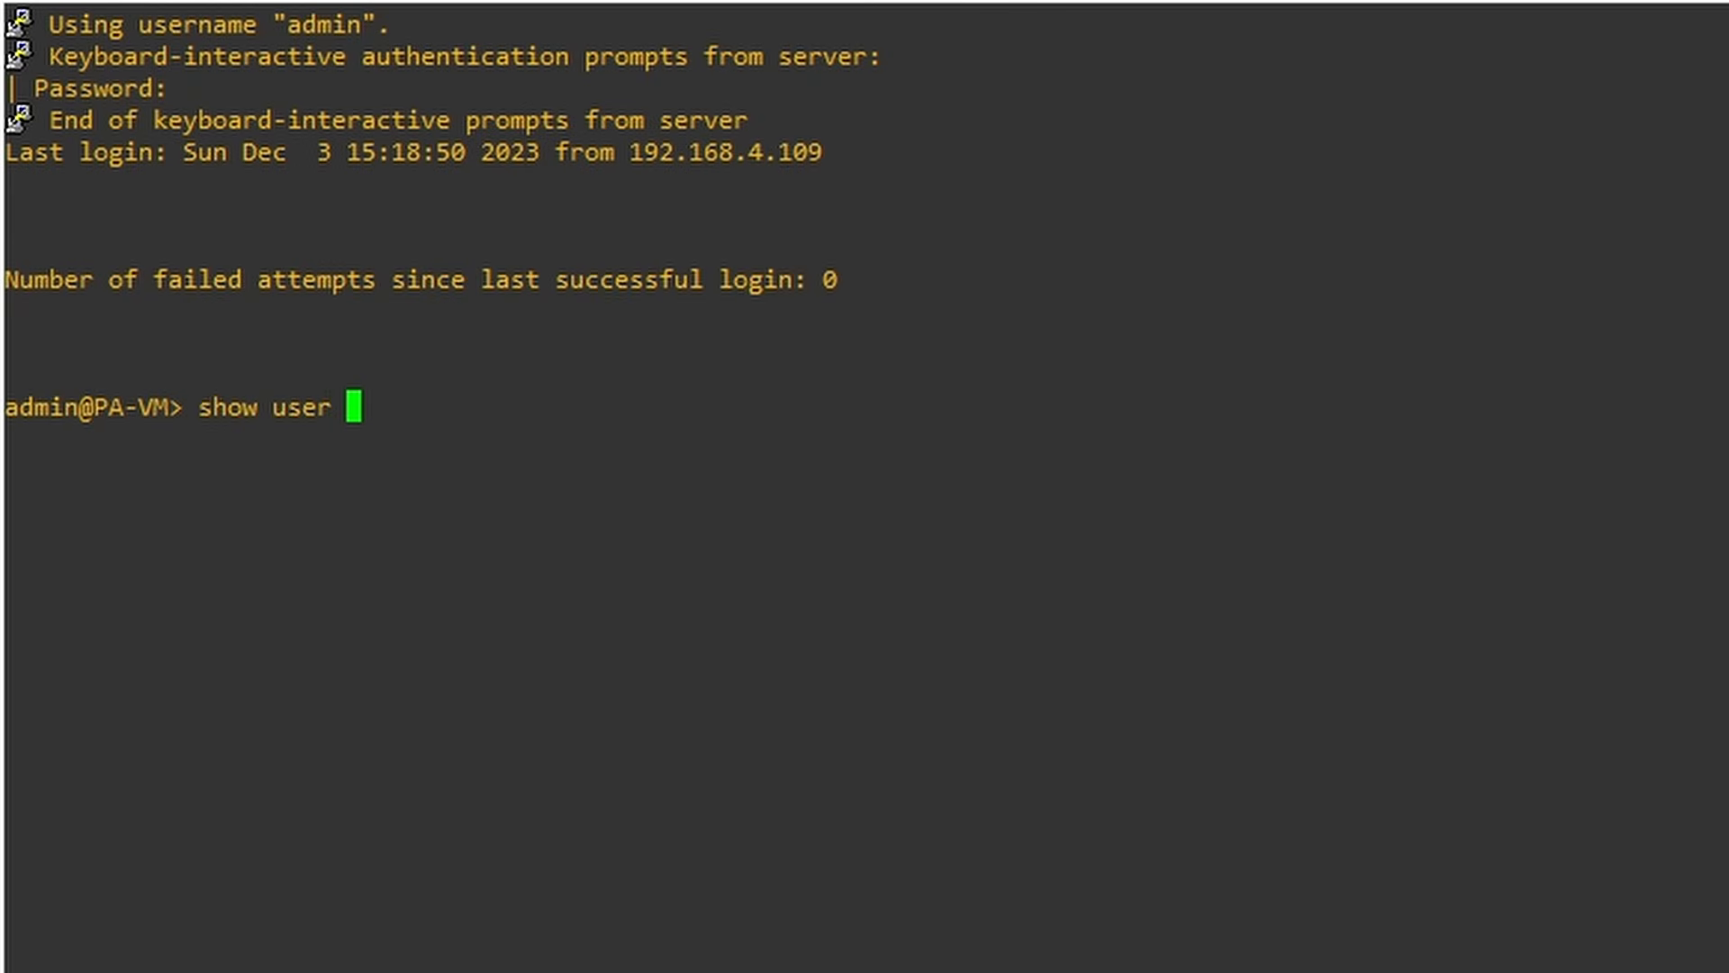
{"action": "type", "text": "user-ids "}
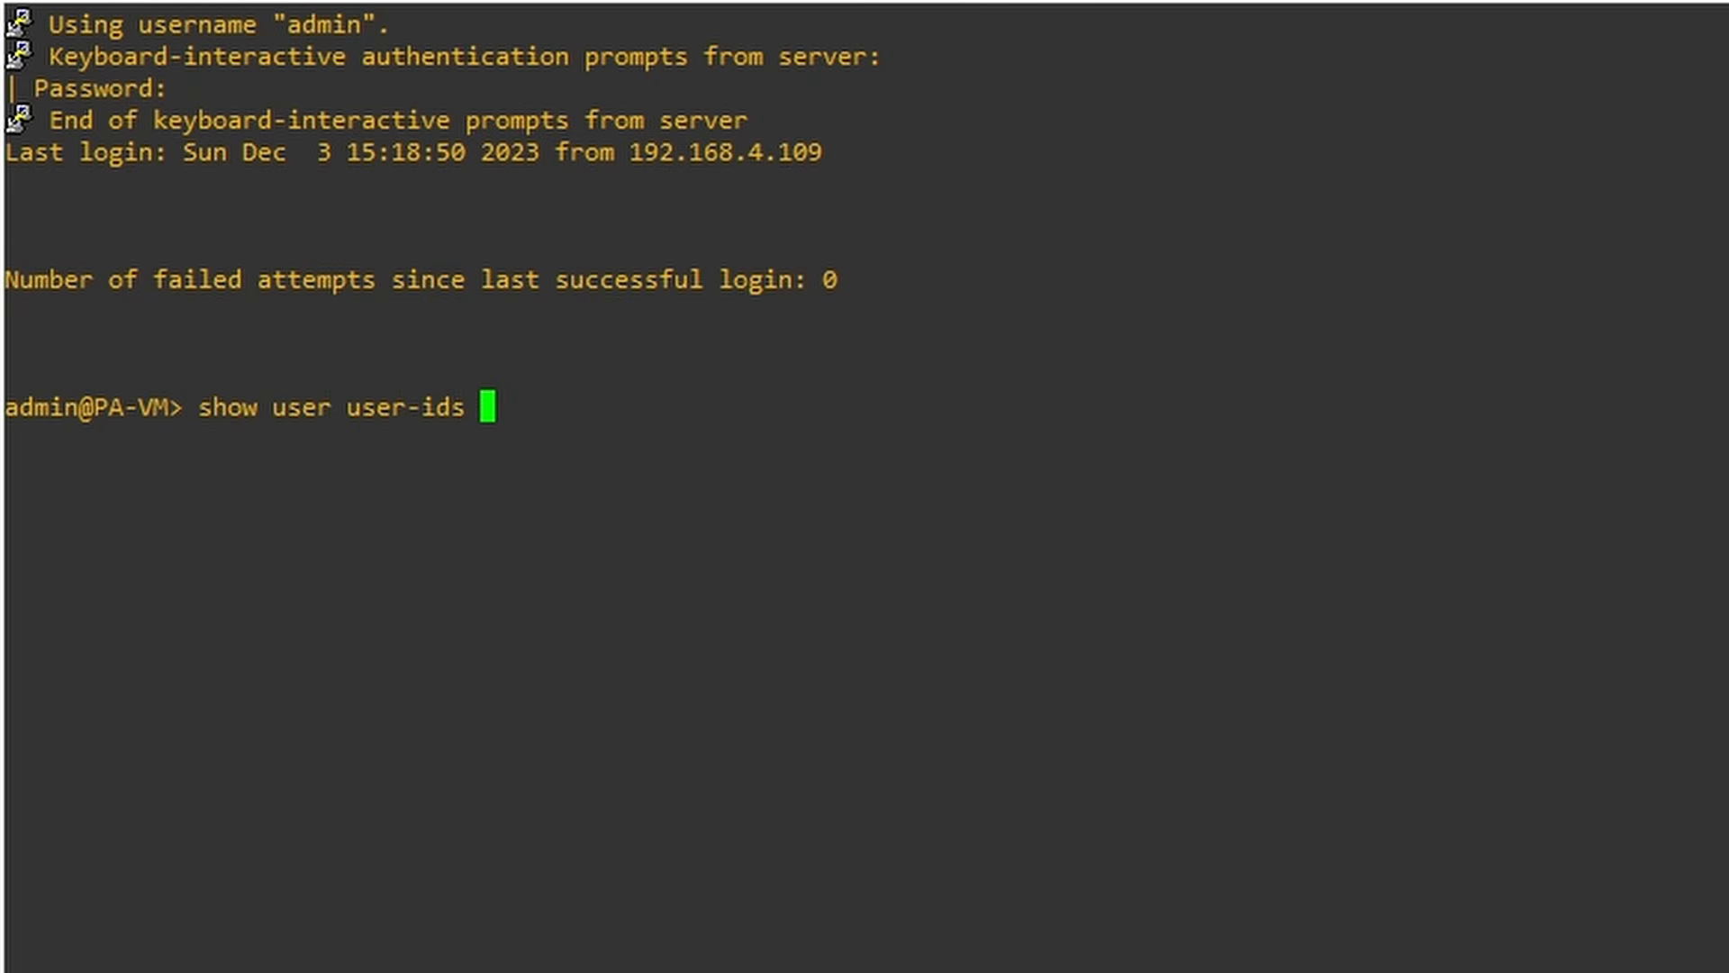
{"action": "type", "text": "match-user "}
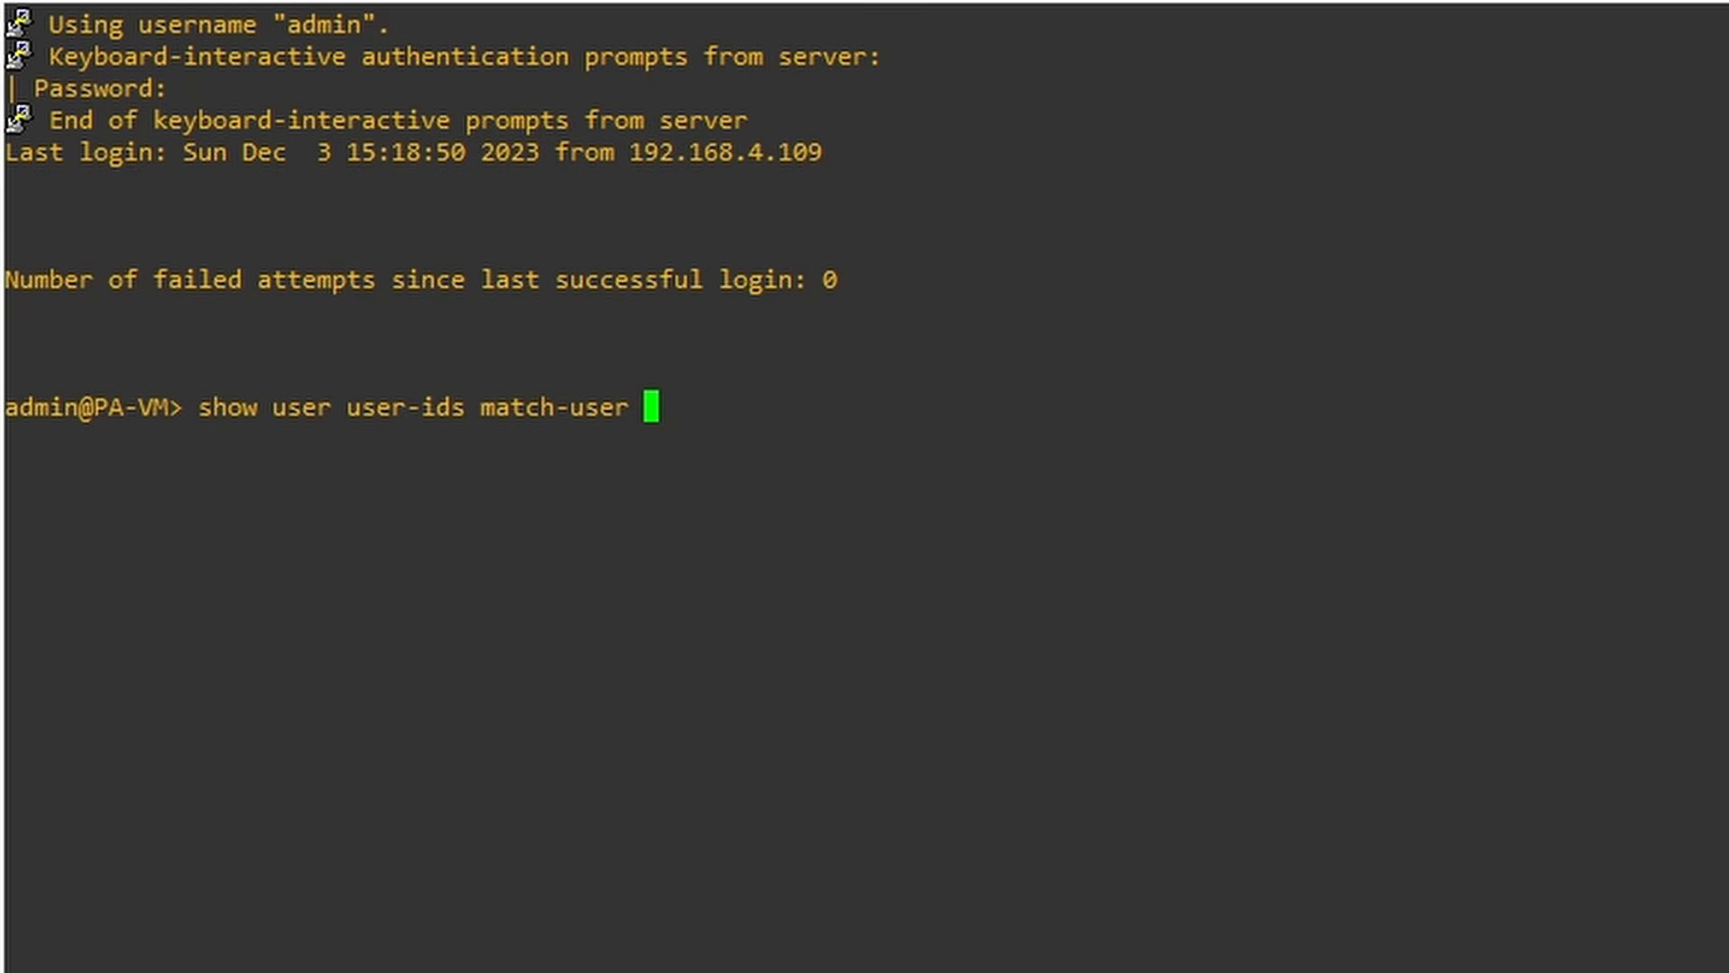
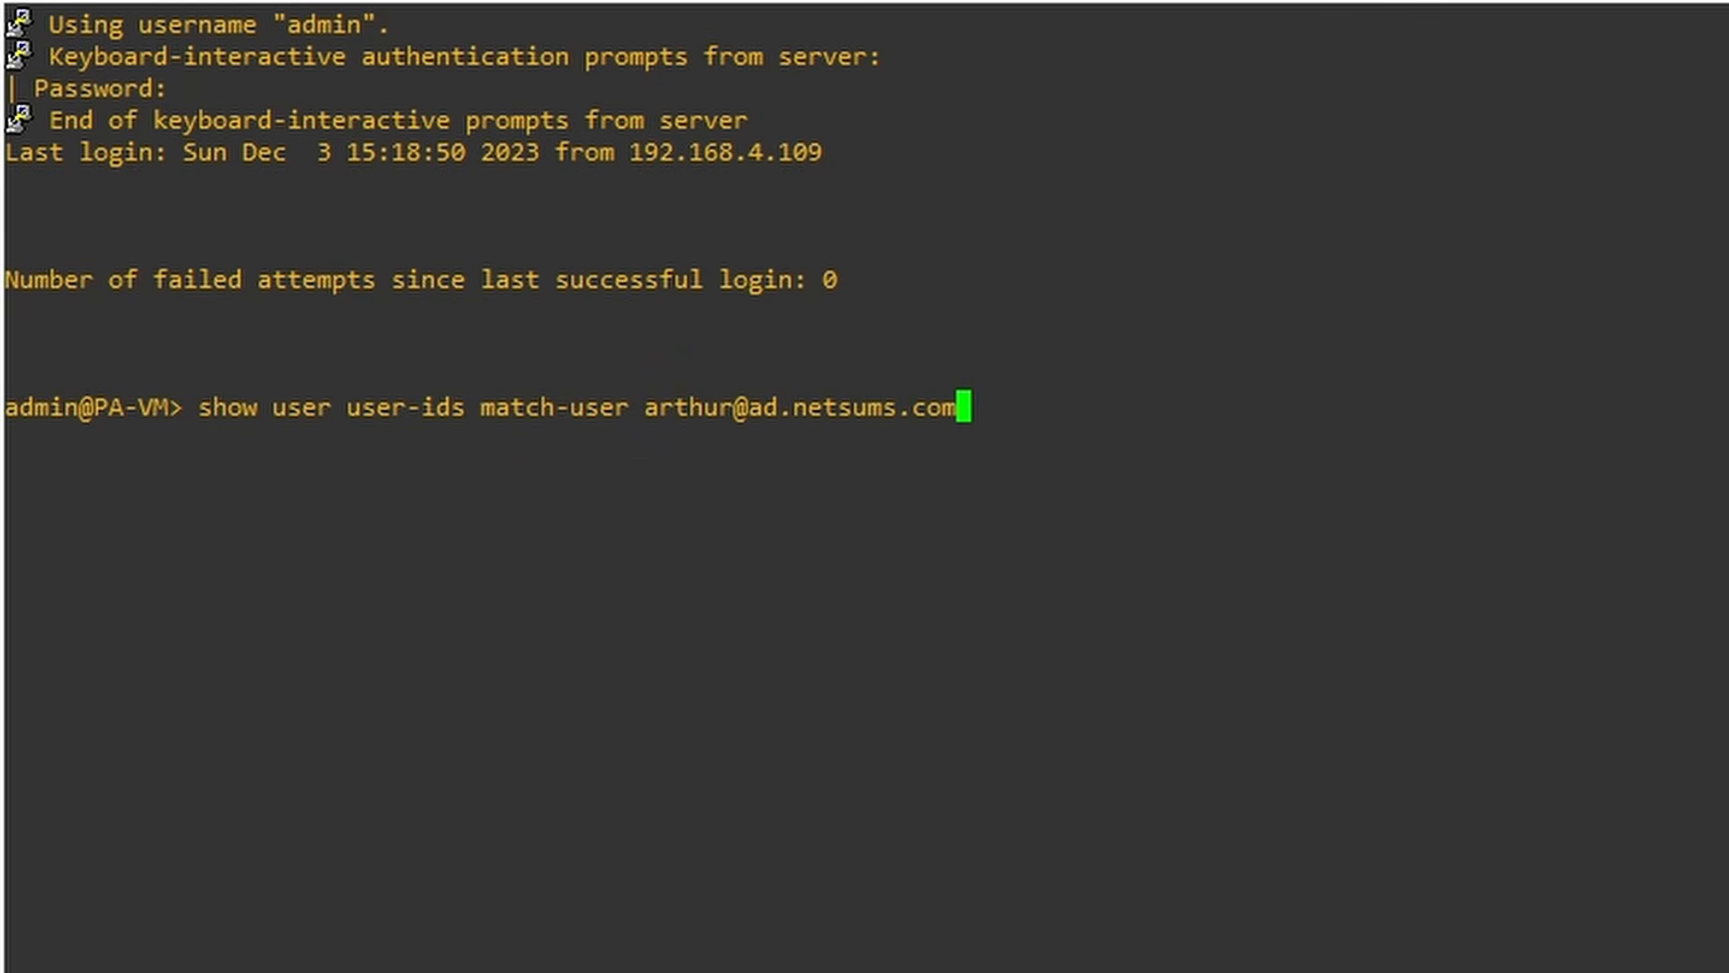
{"action": "key", "text": "Return"}
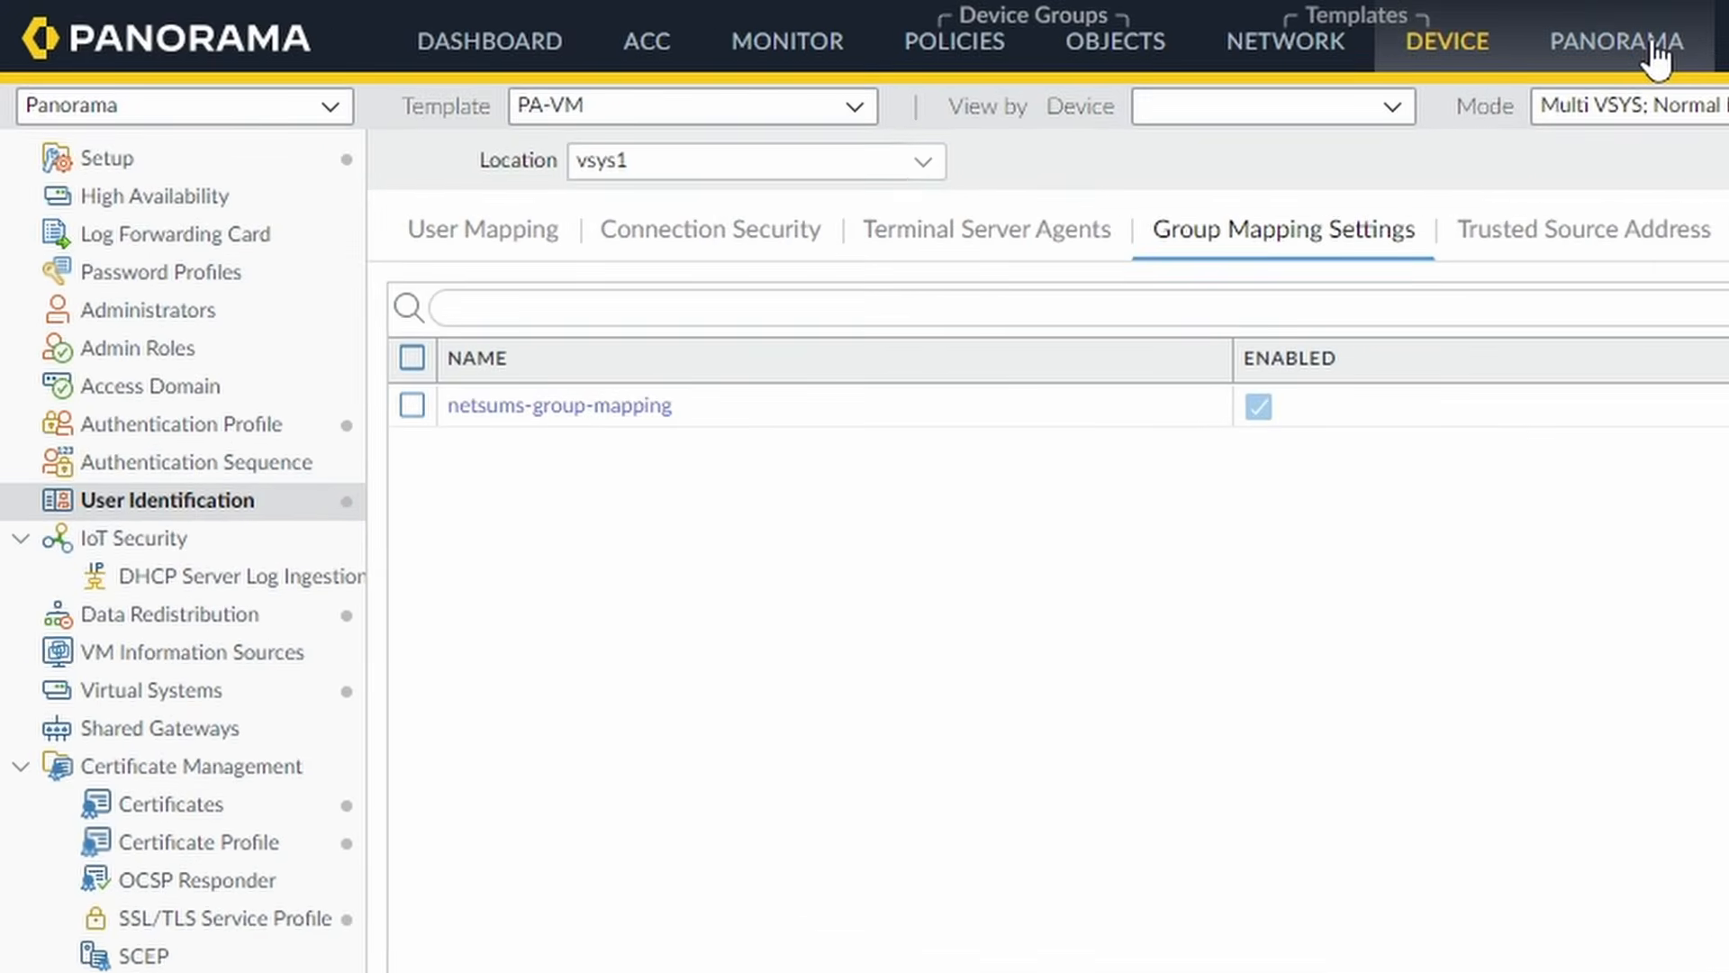
Review the PA-VM licence among Panorama's managed devices, then return to the template's Device settings.
{"action": "left_click", "coordinate": [1653, 56]}
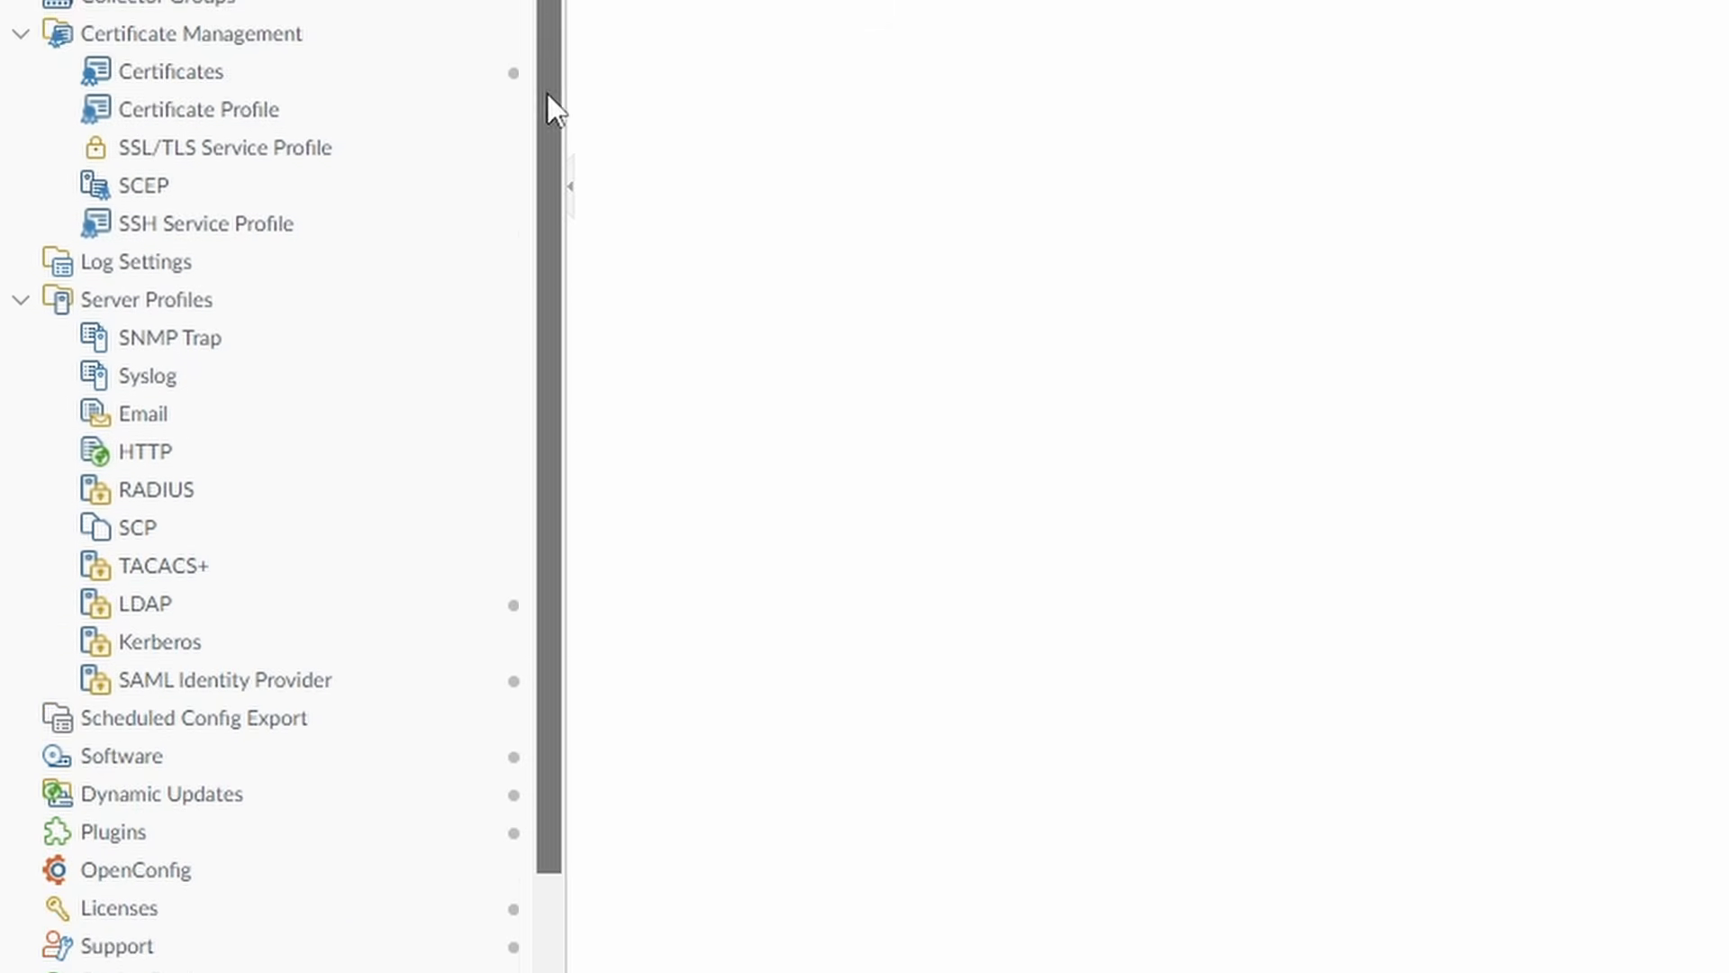
{"action": "left_click_drag", "start_coordinate": [547, 93], "coordinate": [587, 434]}
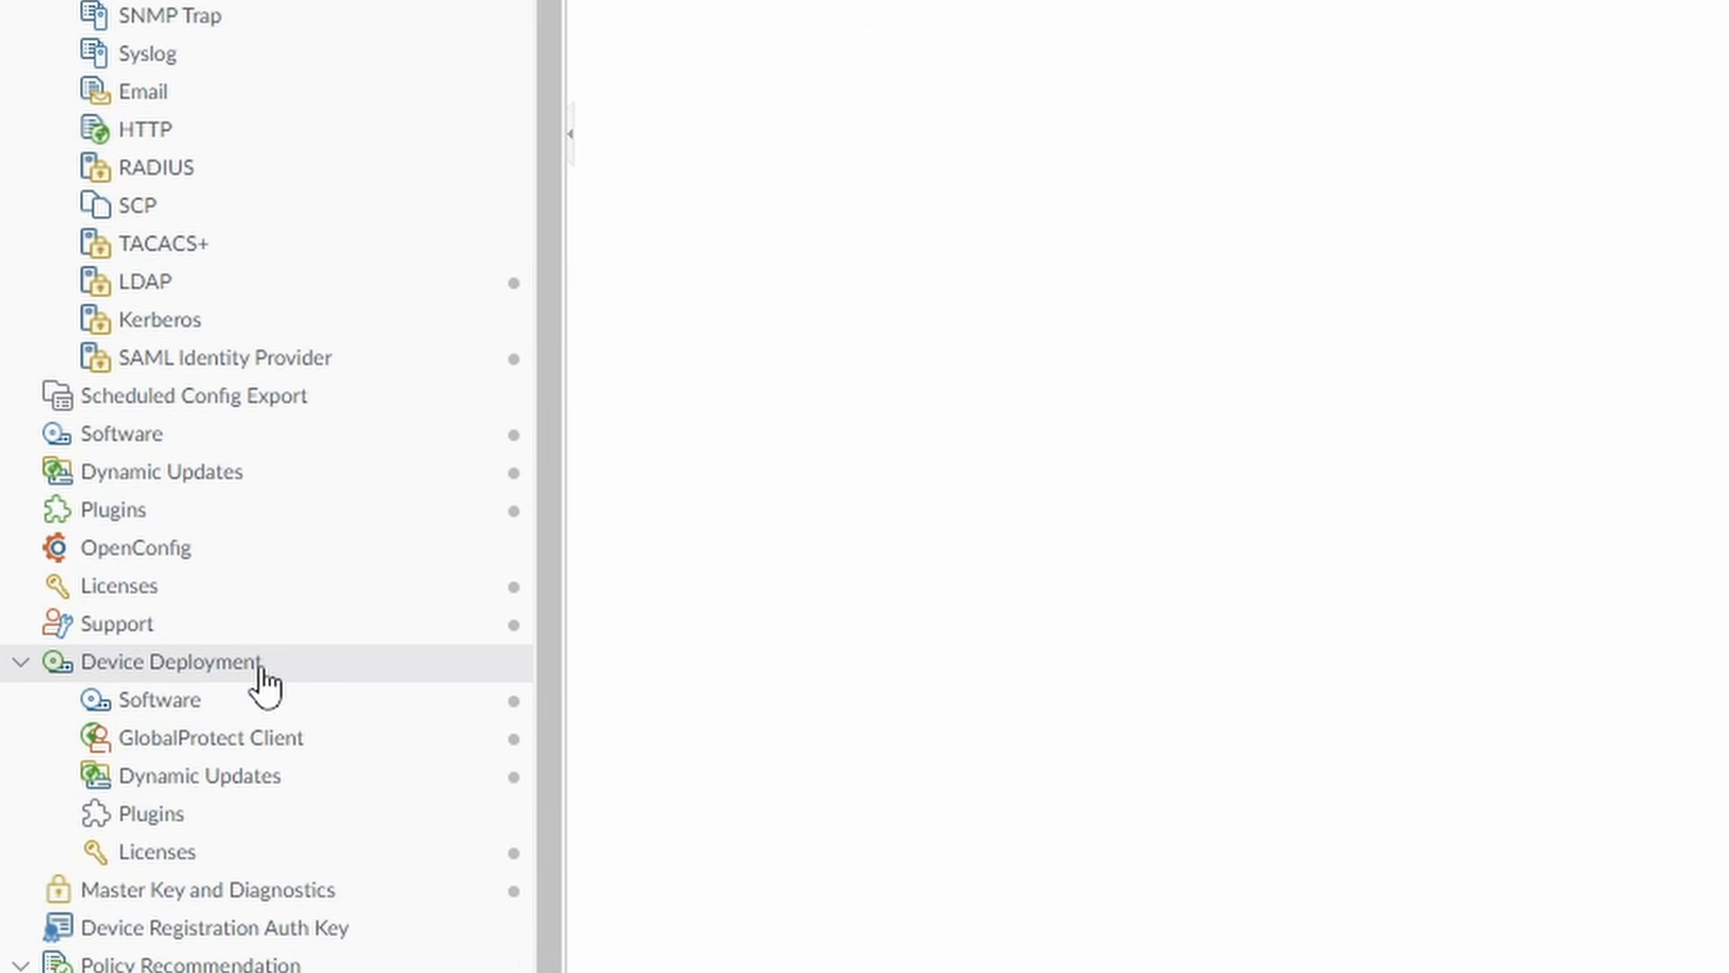
{"action": "left_click", "coordinate": [203, 872]}
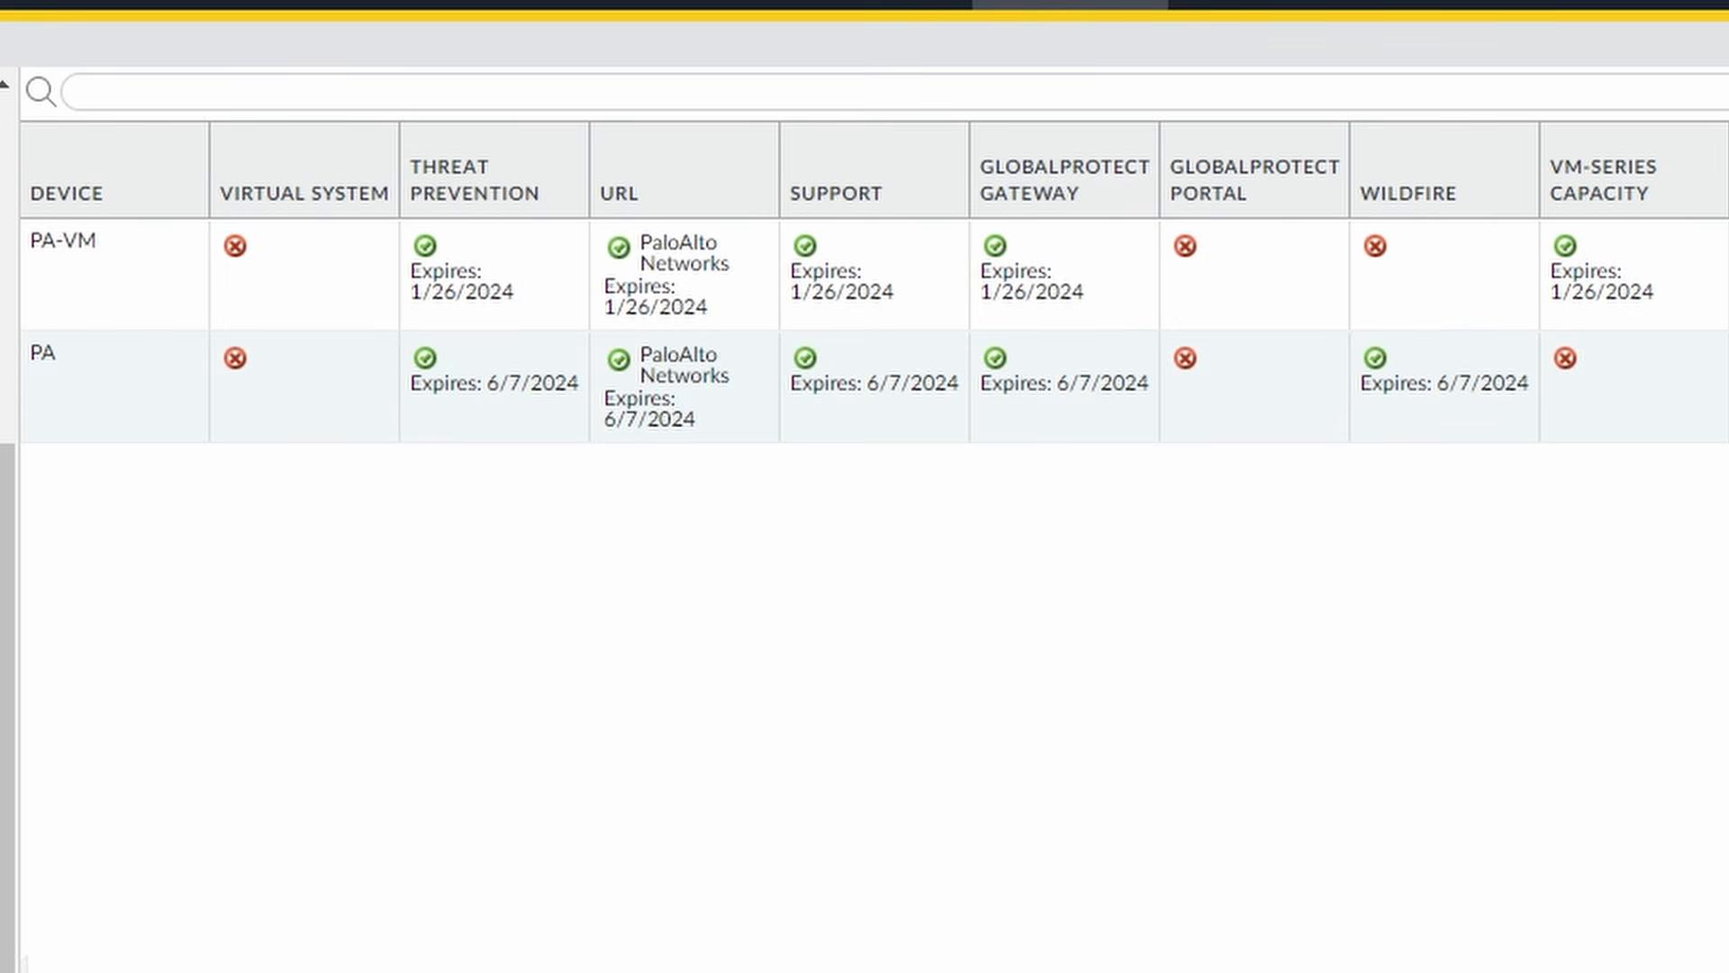
{"action": "left_click", "coordinate": [107, 285]}
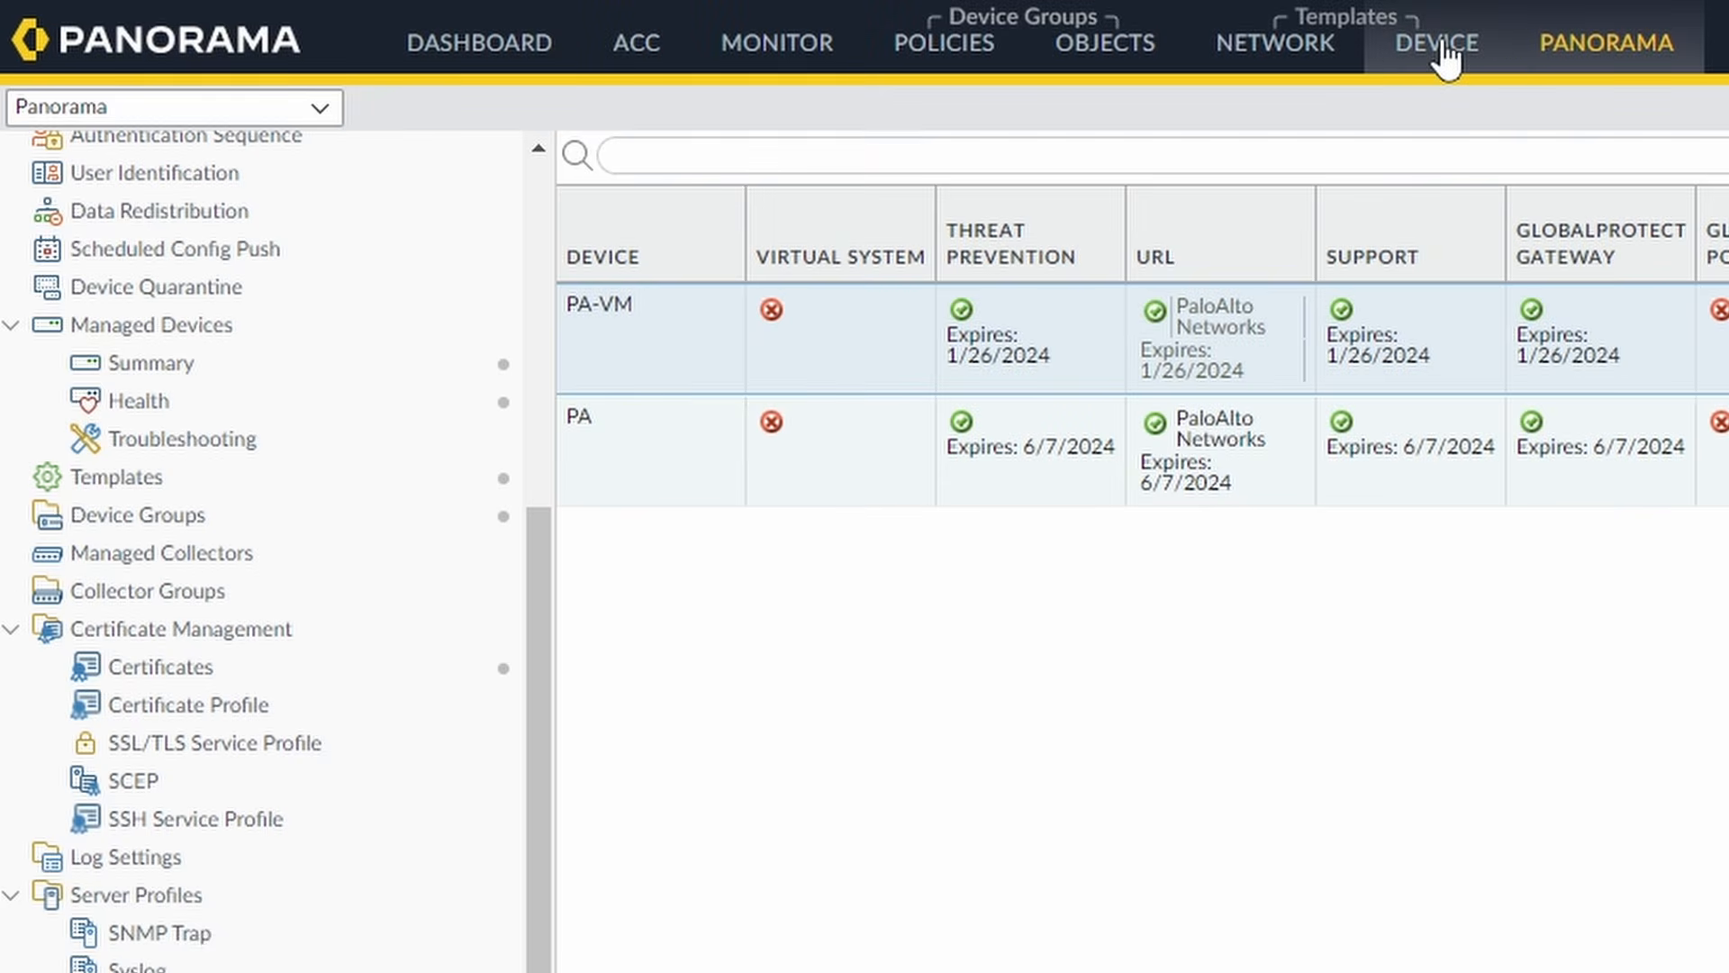
{"action": "left_click", "coordinate": [1443, 47]}
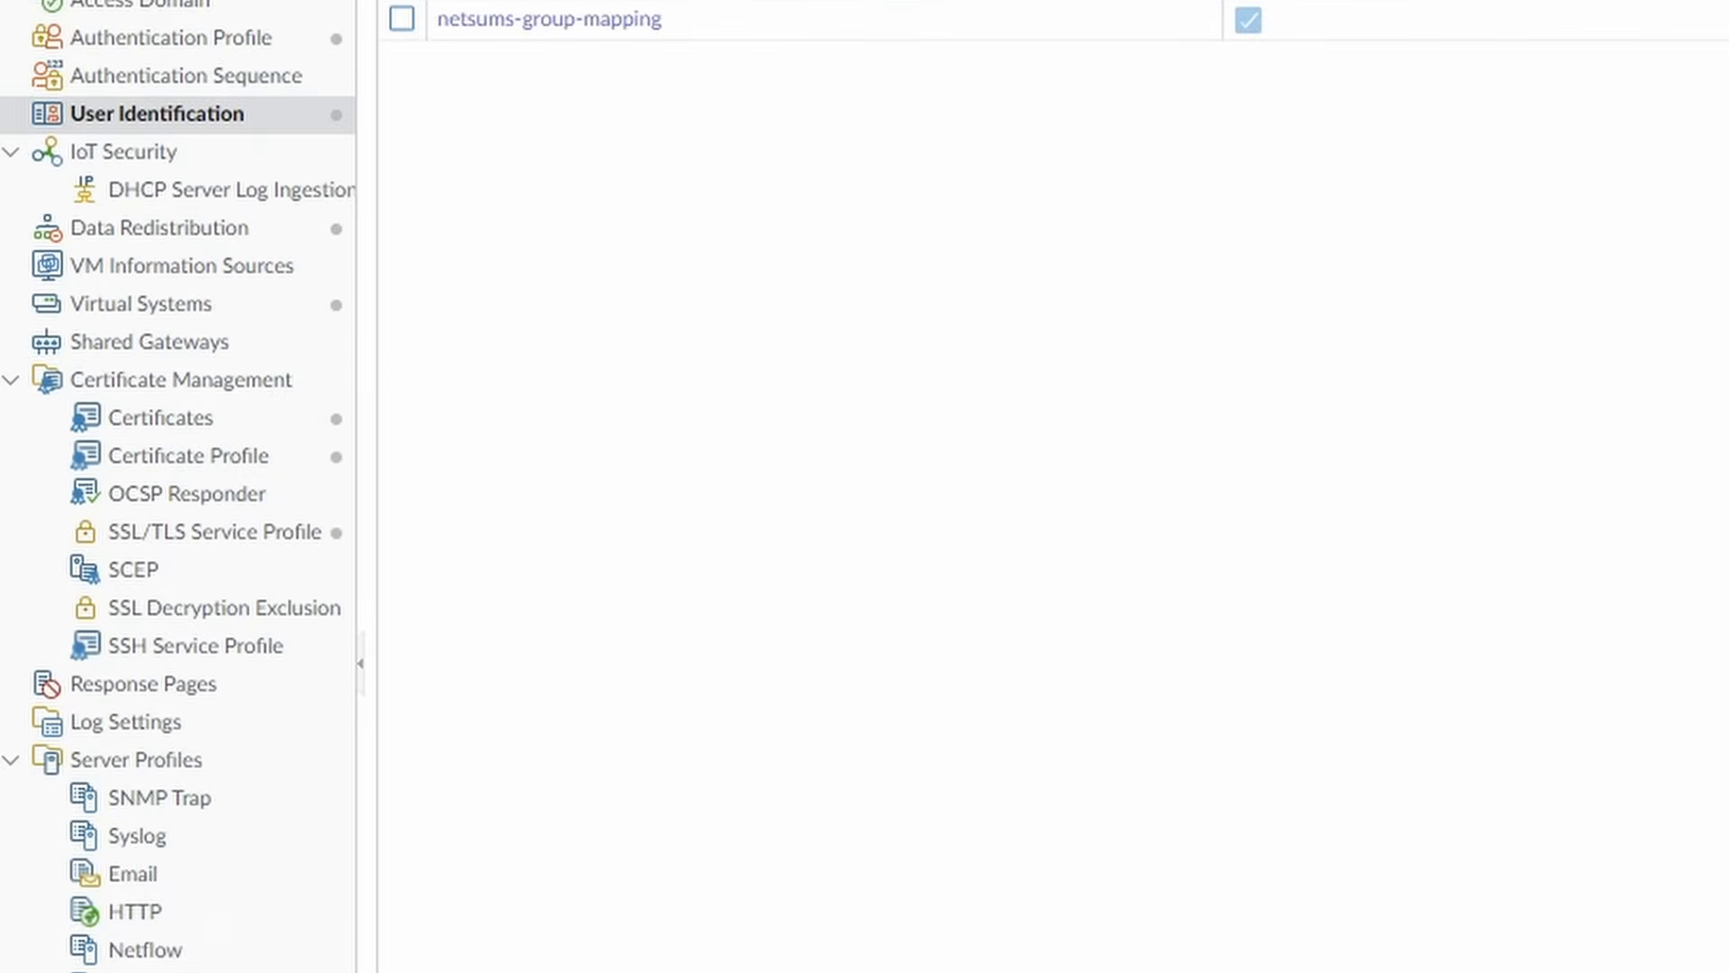
Show Dynamic Updates and re-expand GlobalProtect Clientless VPN, scheduled hourly at 40 minutes past.
{"action": "left_click", "coordinate": [189, 857]}
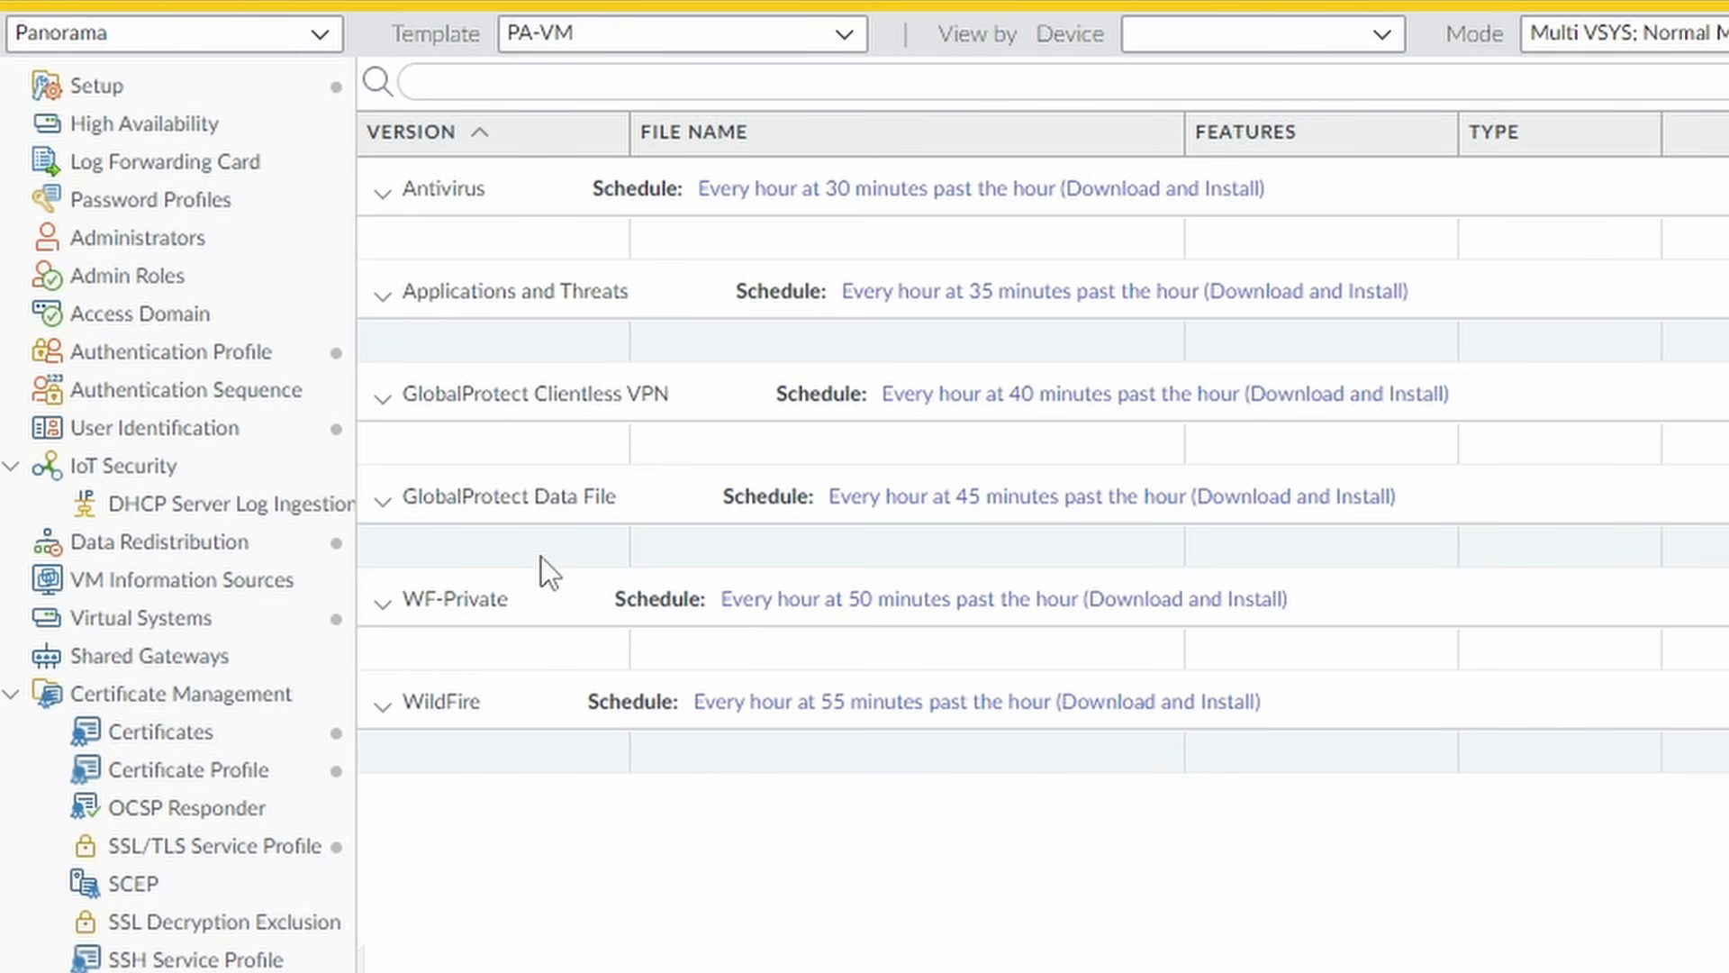
{"action": "left_click", "coordinate": [382, 398]}
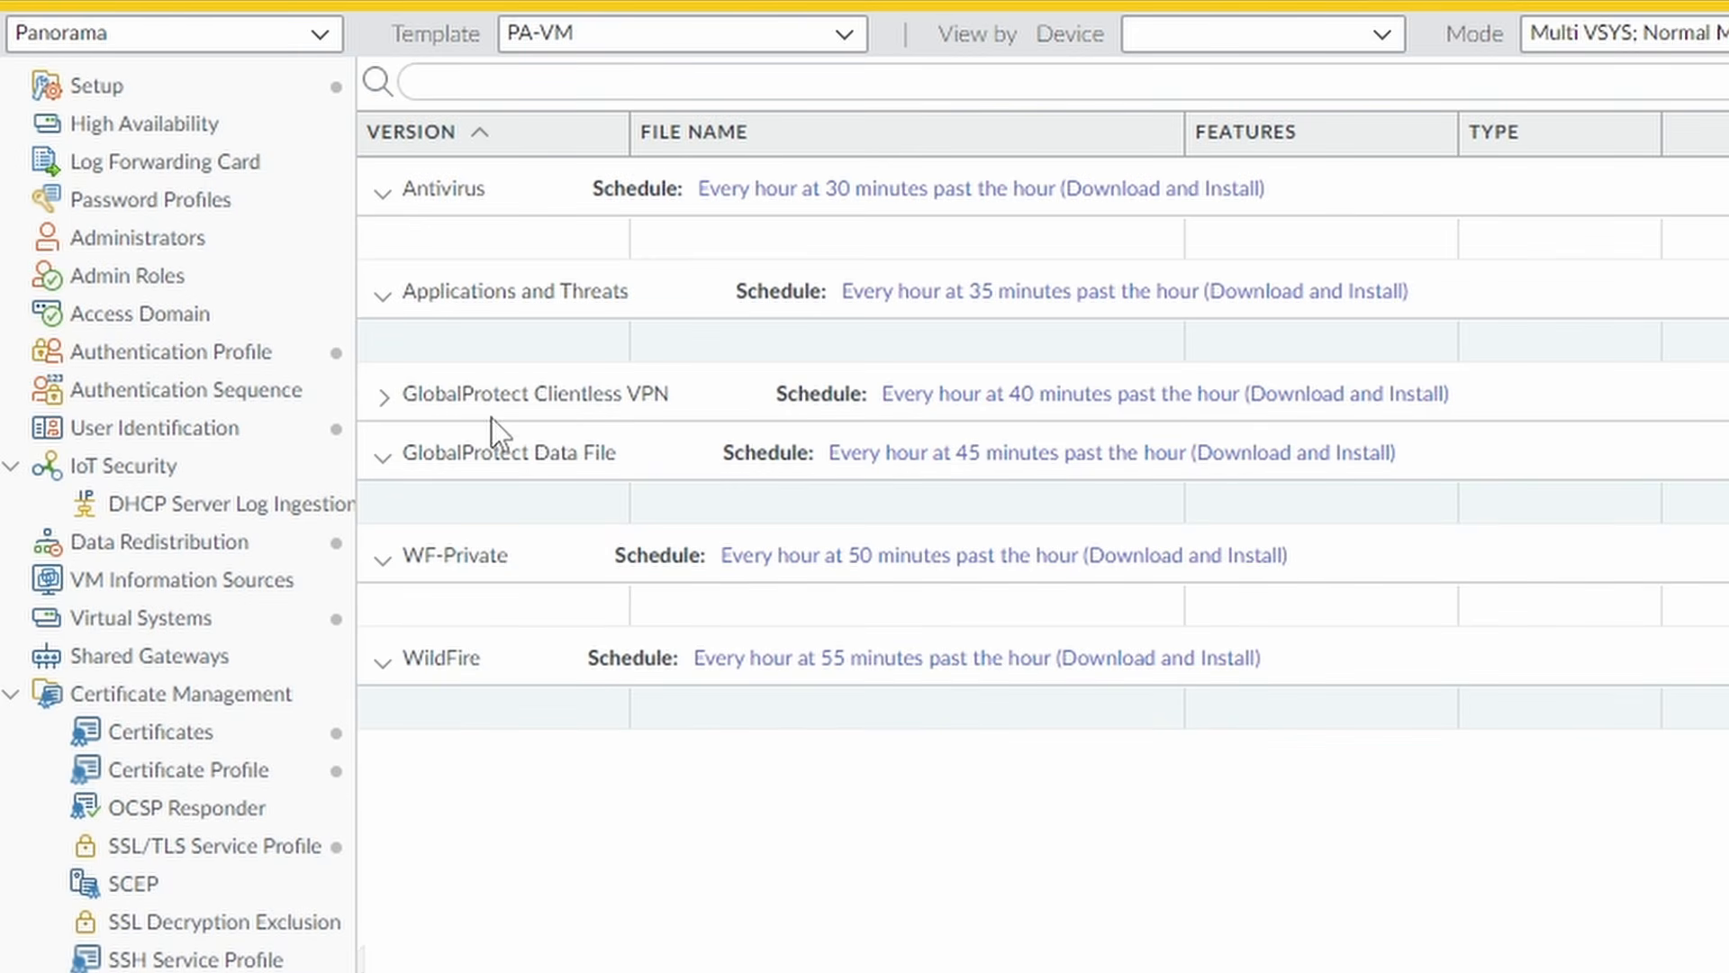
{"action": "left_click", "coordinate": [380, 397]}
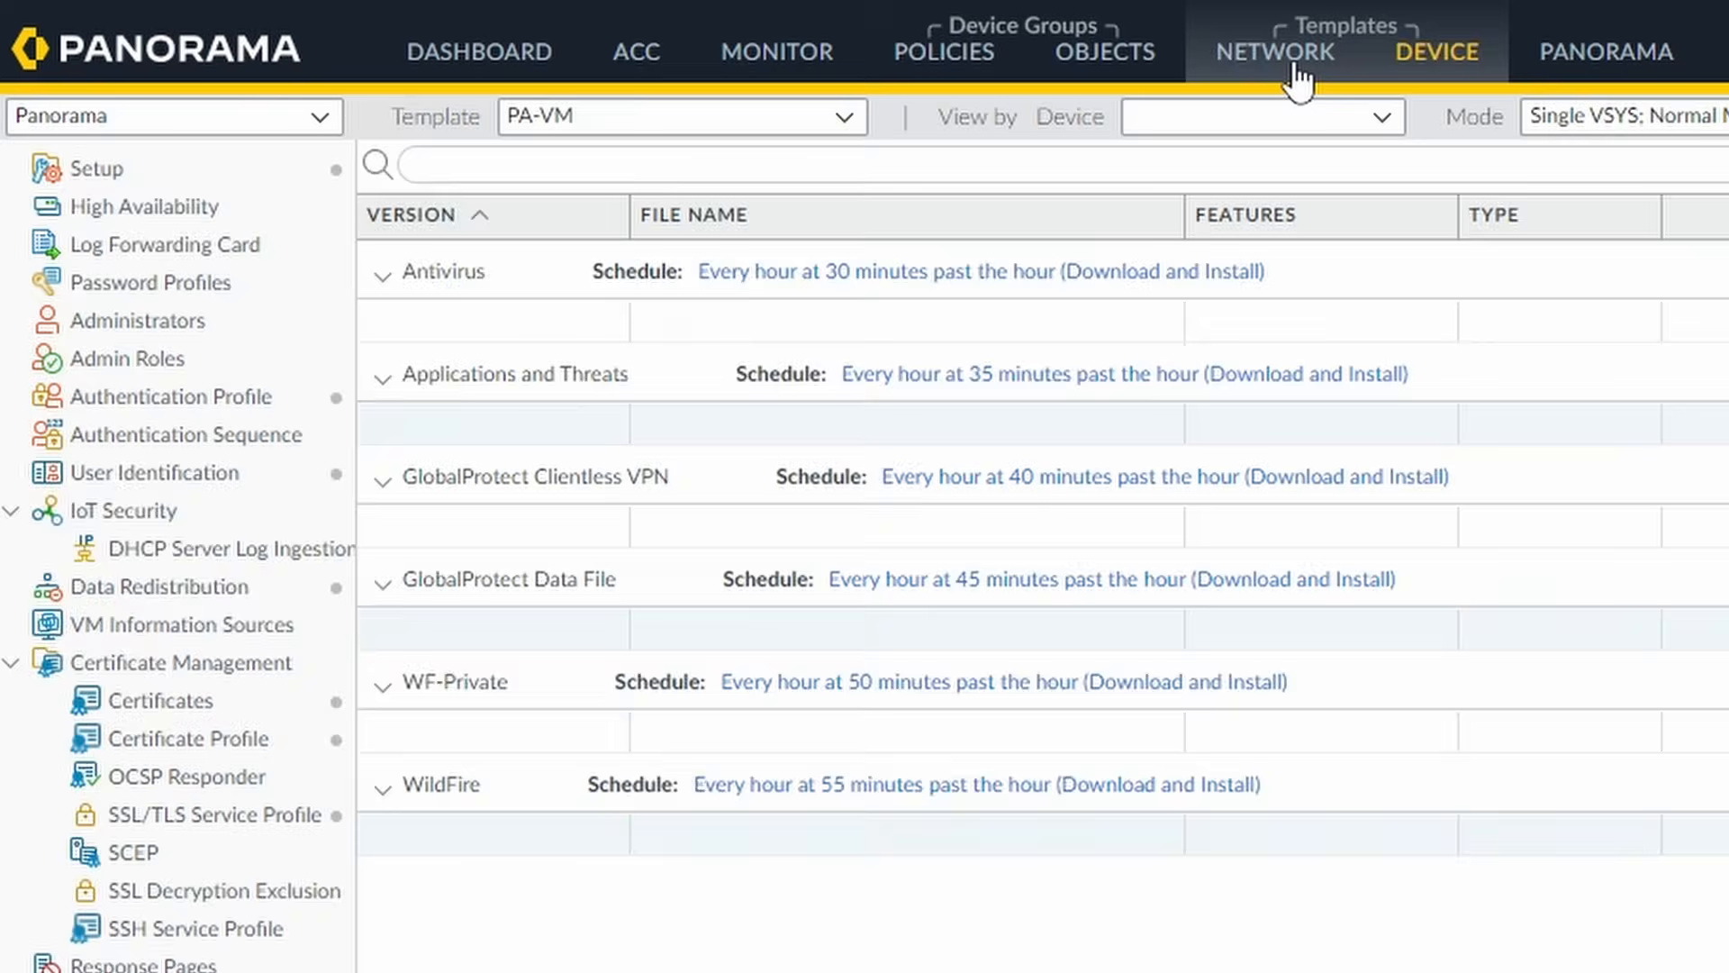
Inspect the gp-clientless zone under Network > Zones unchanged, then show GlobalProtect Clientless Apps.
{"action": "left_click", "coordinate": [1294, 67]}
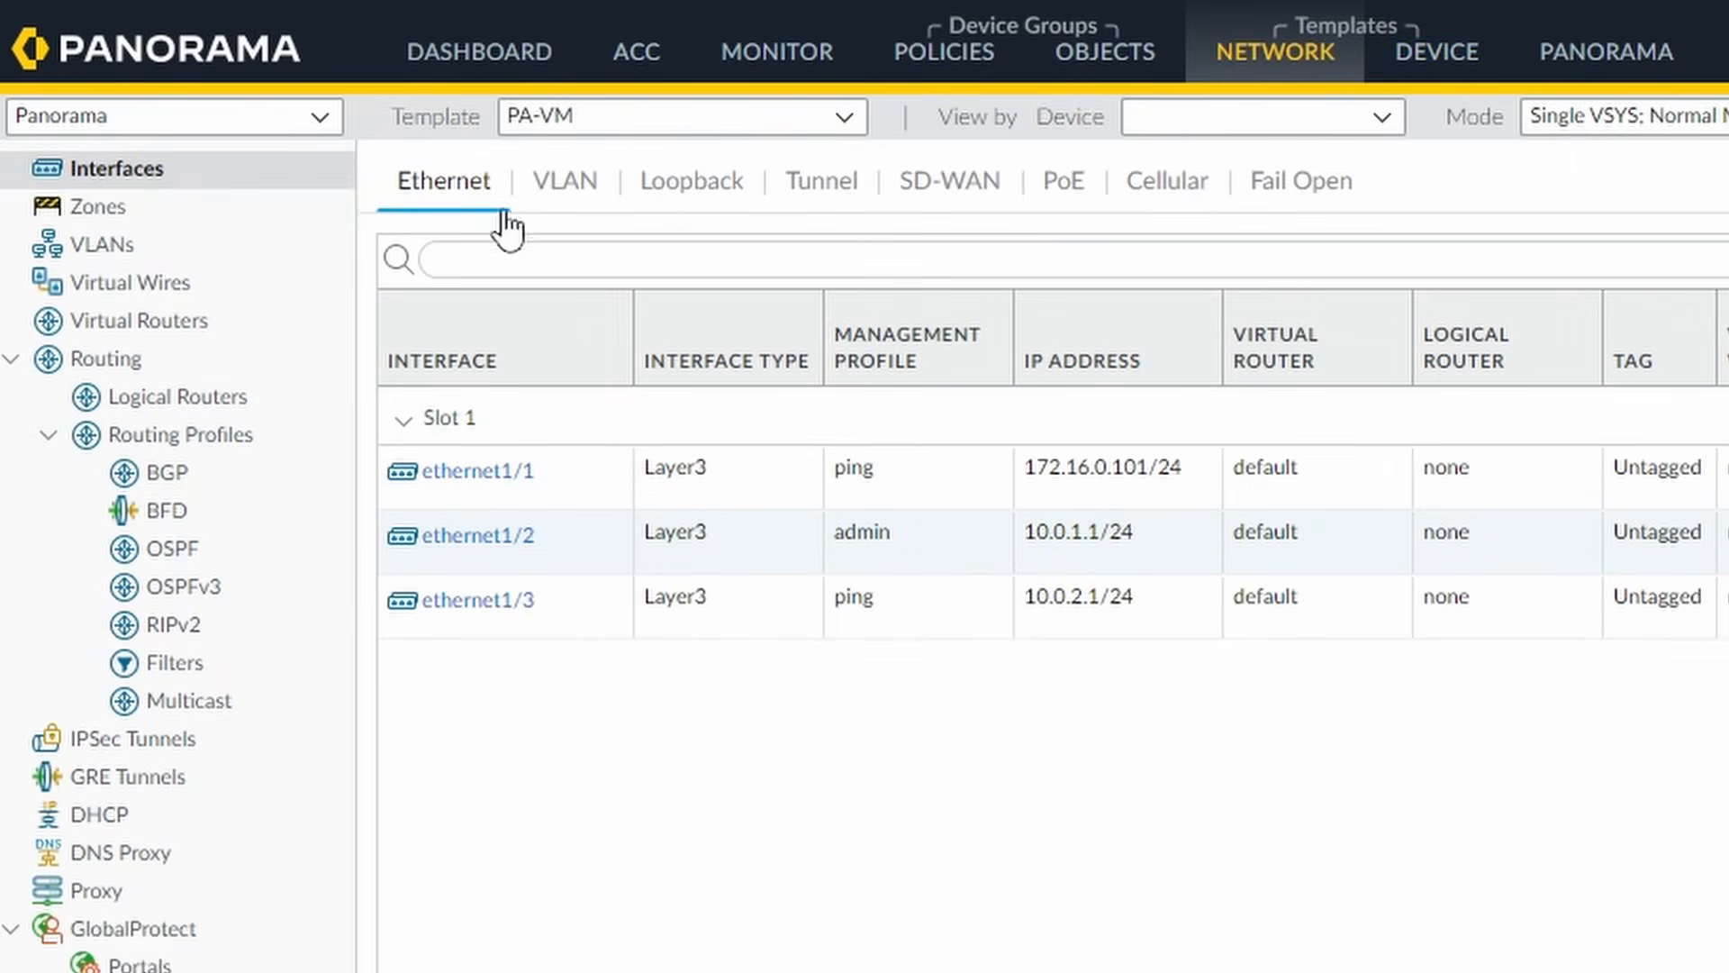
{"action": "left_click", "coordinate": [120, 217]}
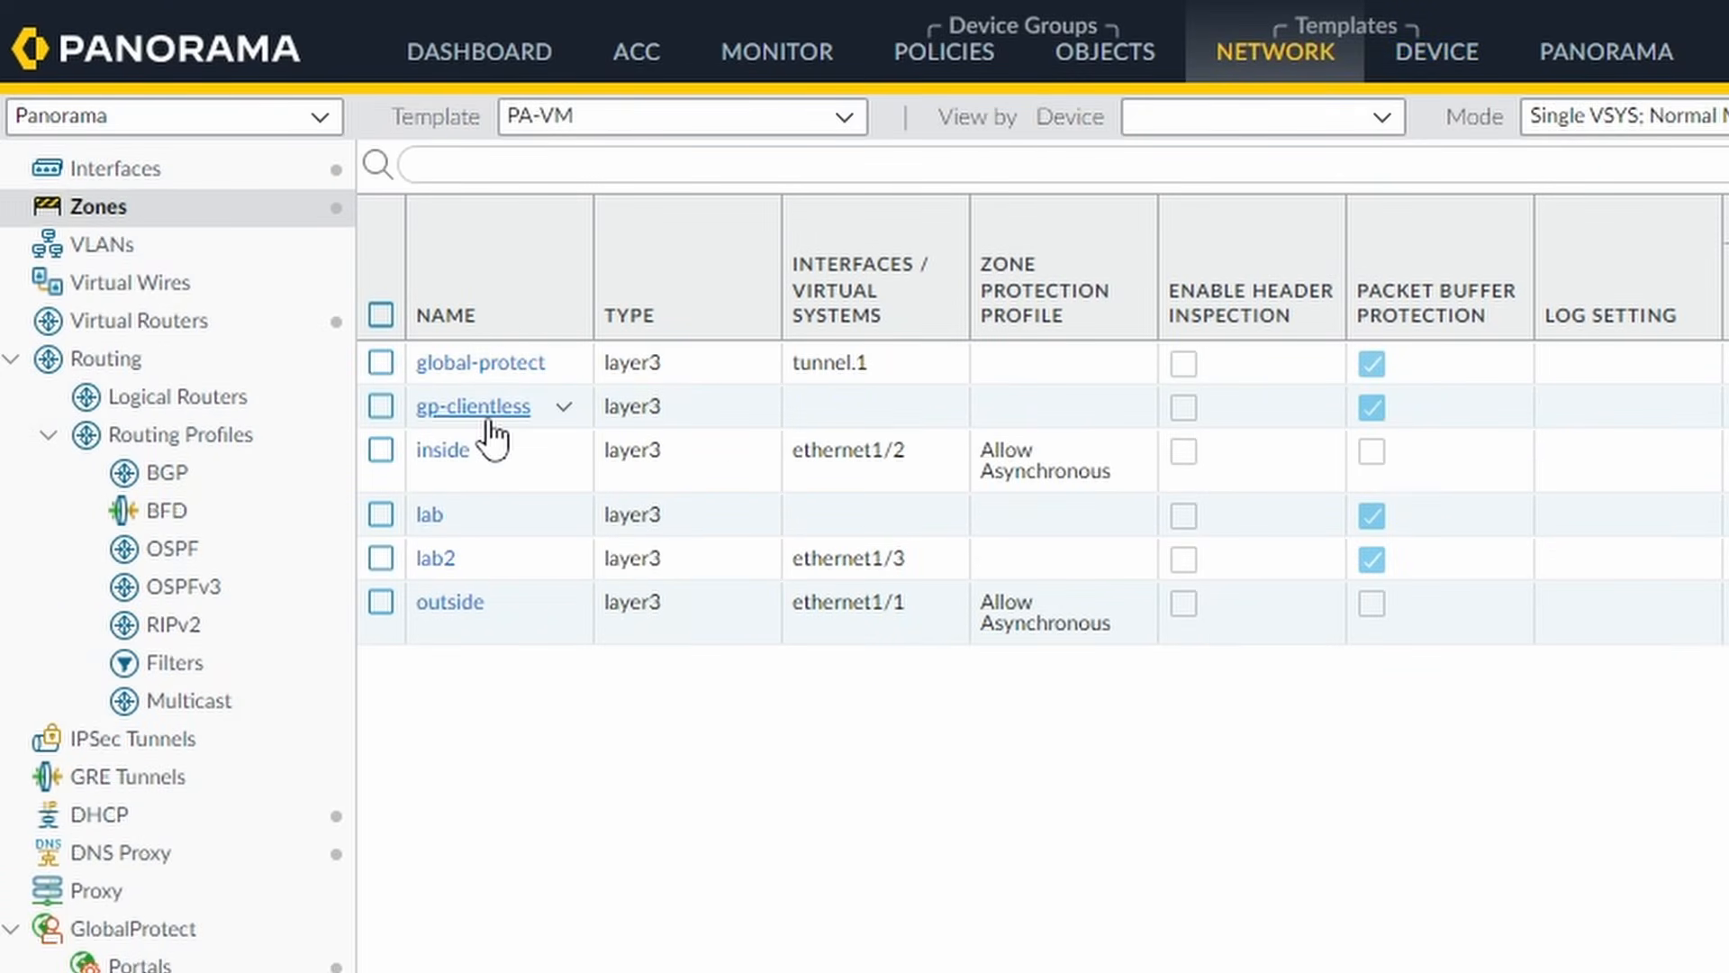
{"action": "left_click", "coordinate": [477, 407]}
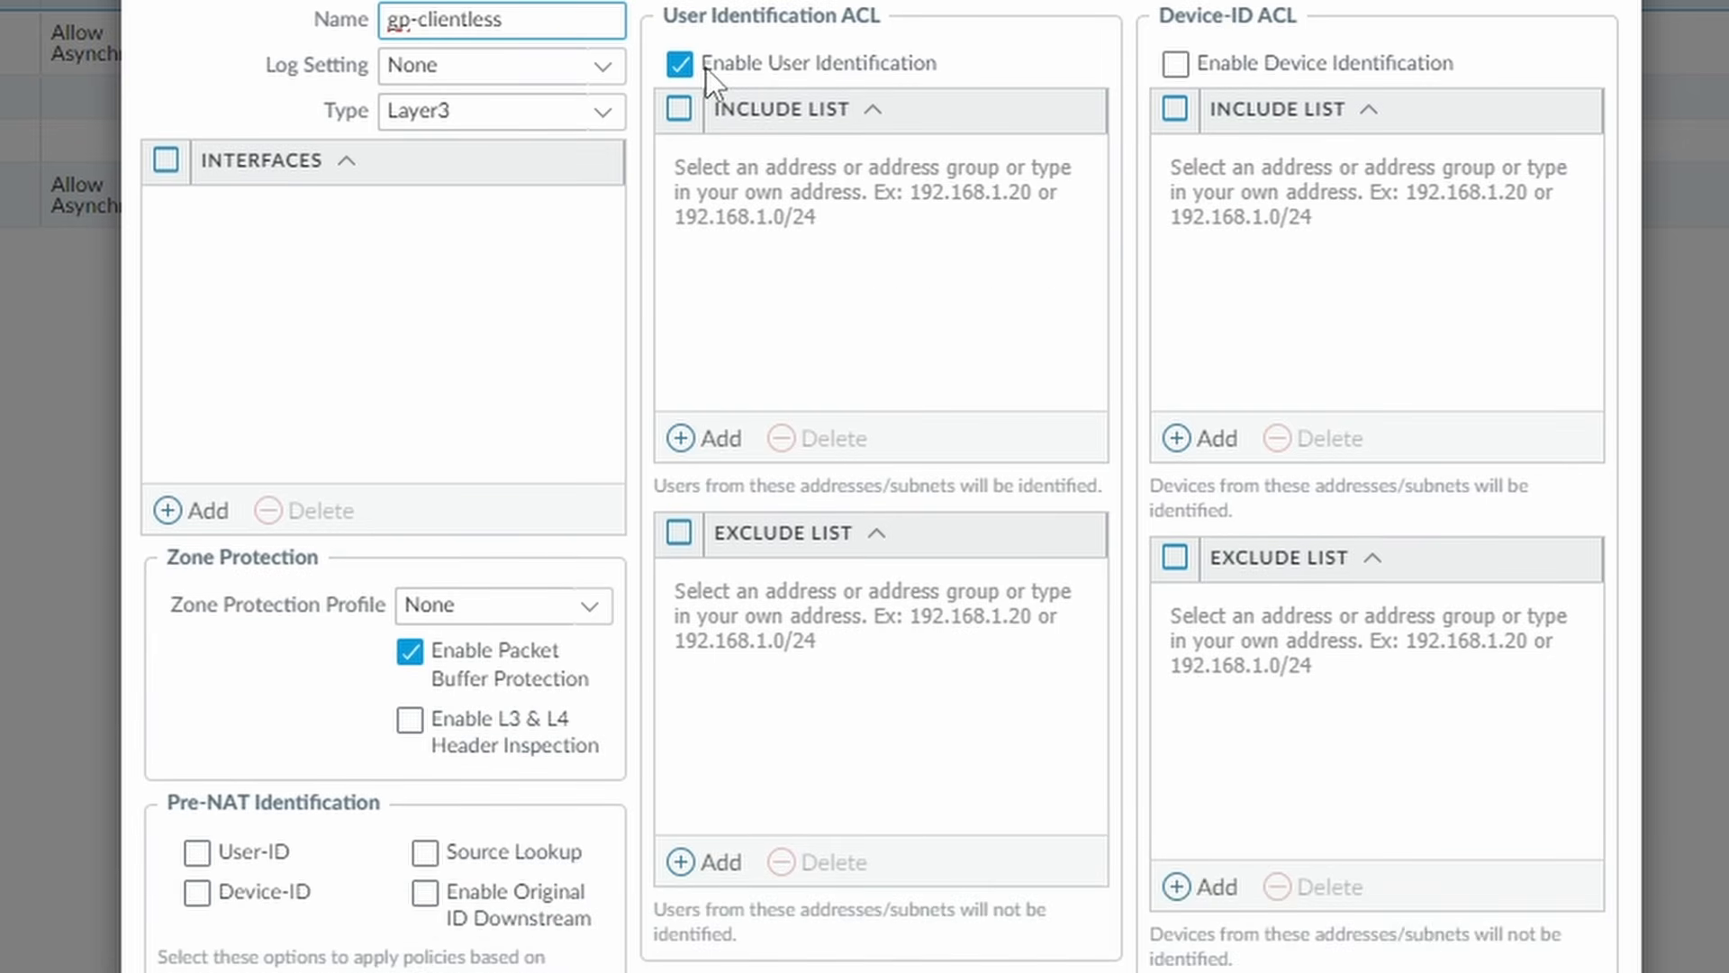
{"action": "left_click", "coordinate": [1550, 966]}
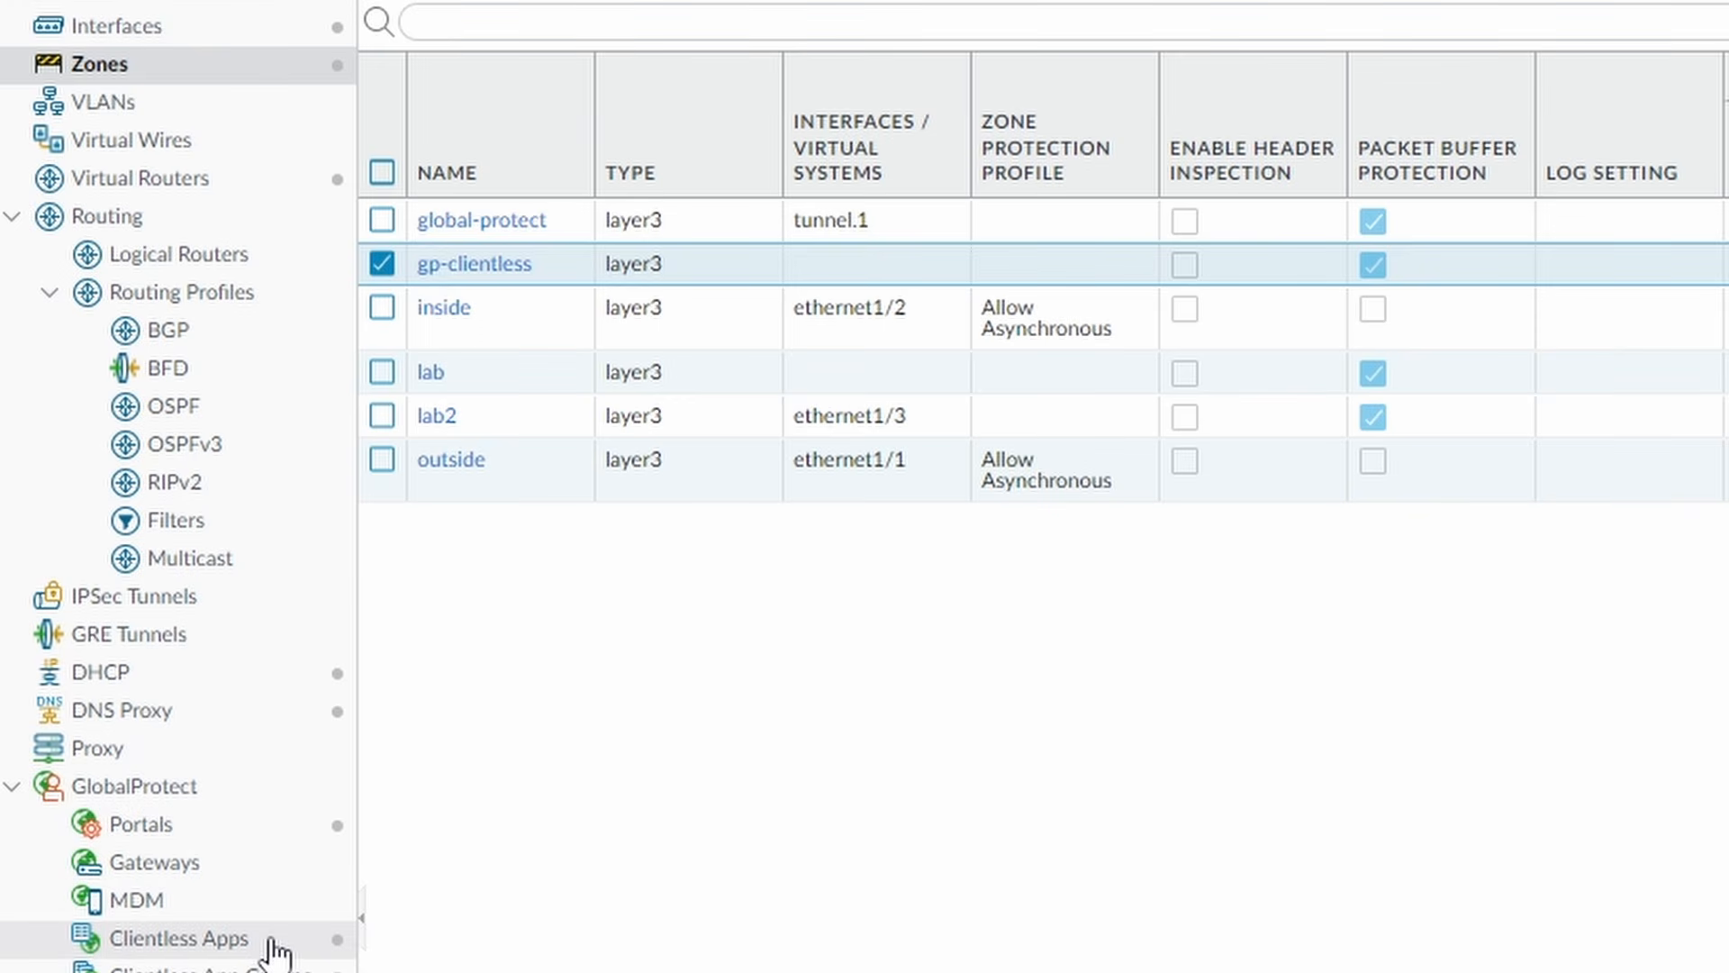
{"action": "left_click", "coordinate": [273, 944]}
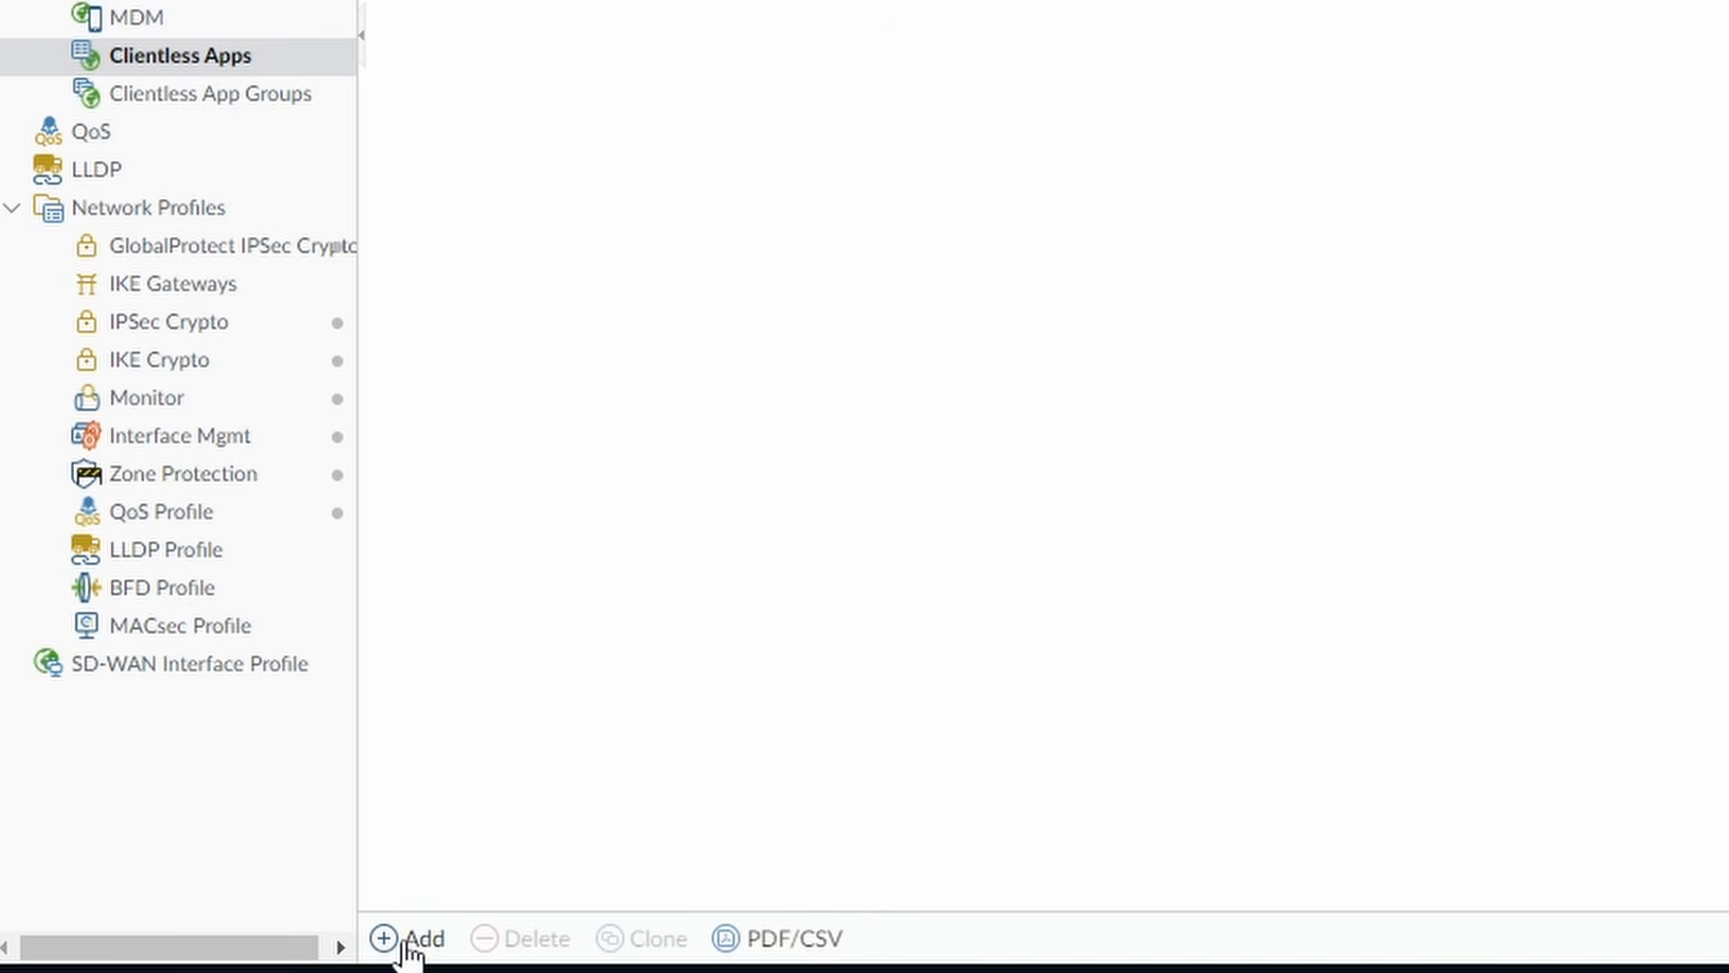
Add a clientless app with name and description 'Ubuntu1 HTTP Access'.
{"action": "left_click", "coordinate": [407, 944]}
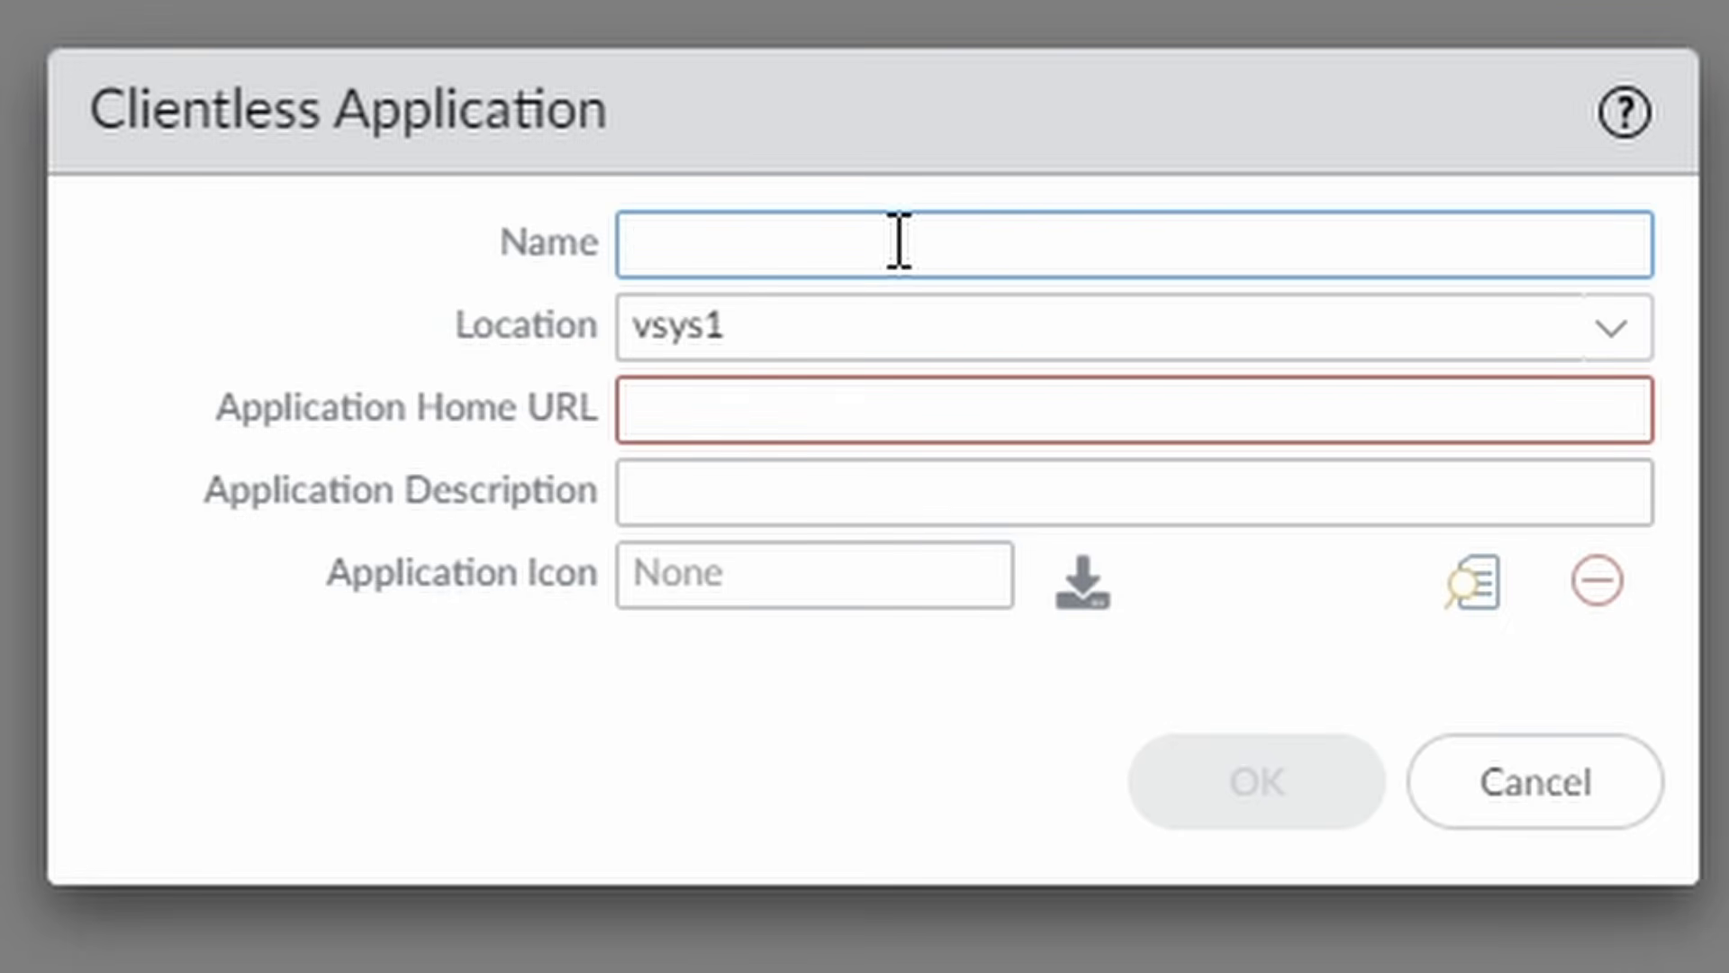
{"action": "type", "text": "Ubuntu"}
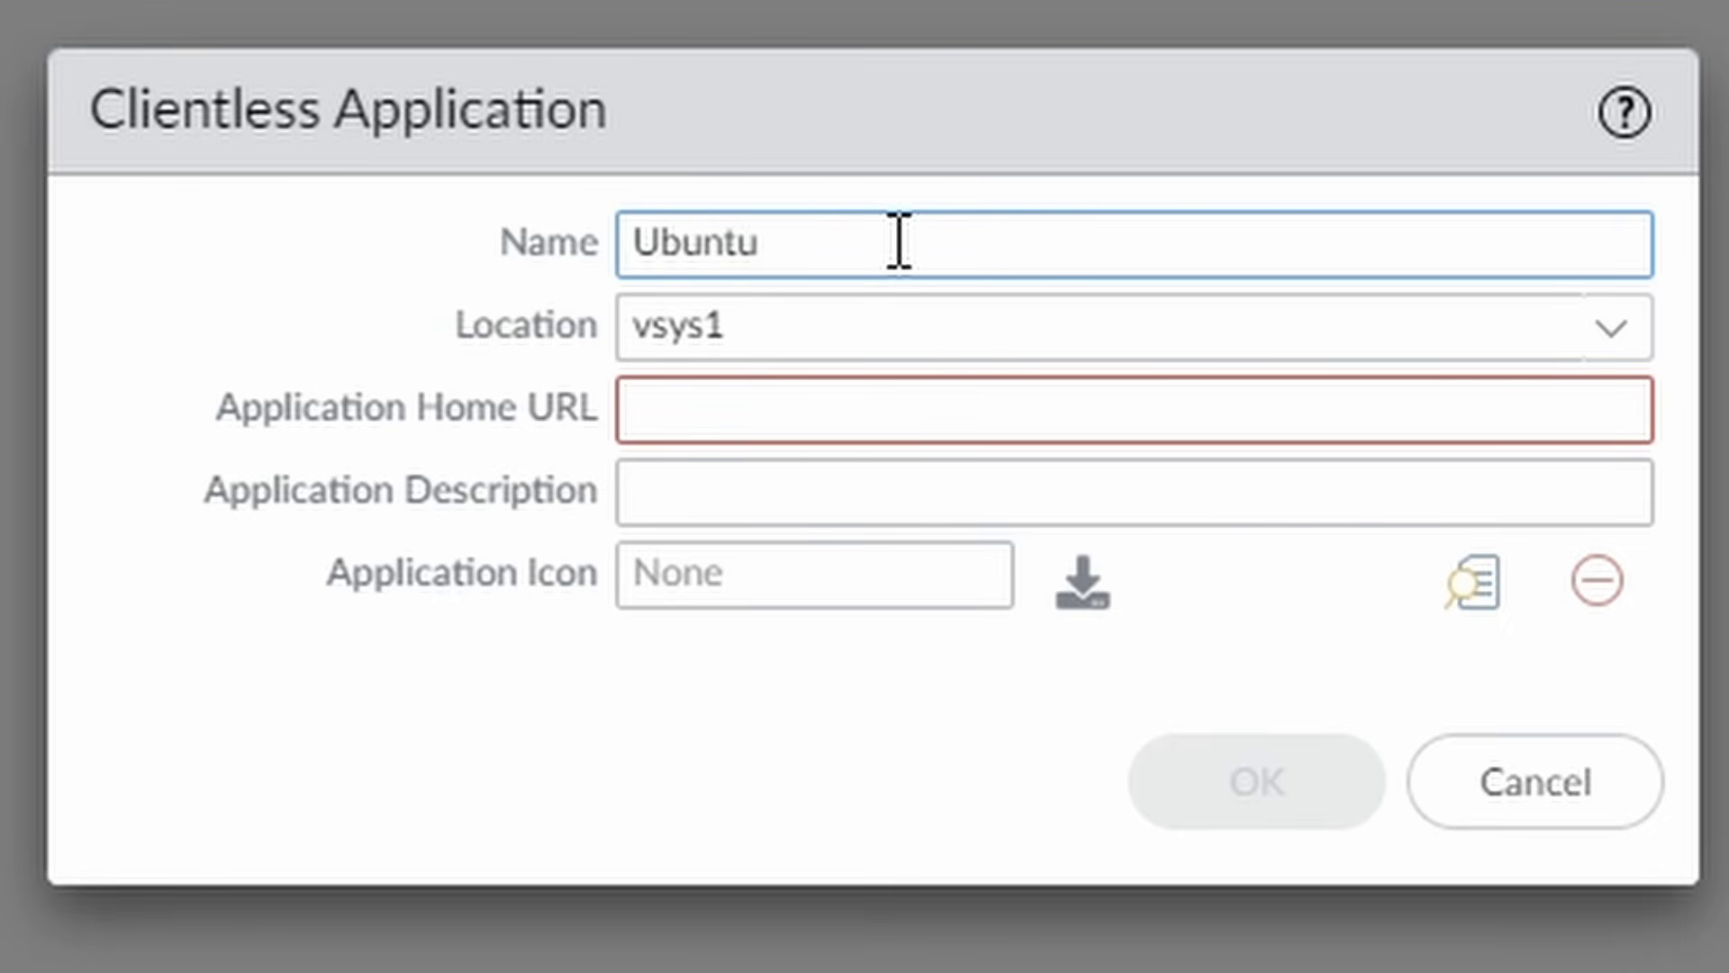
{"action": "type", "text": "1 HTT"}
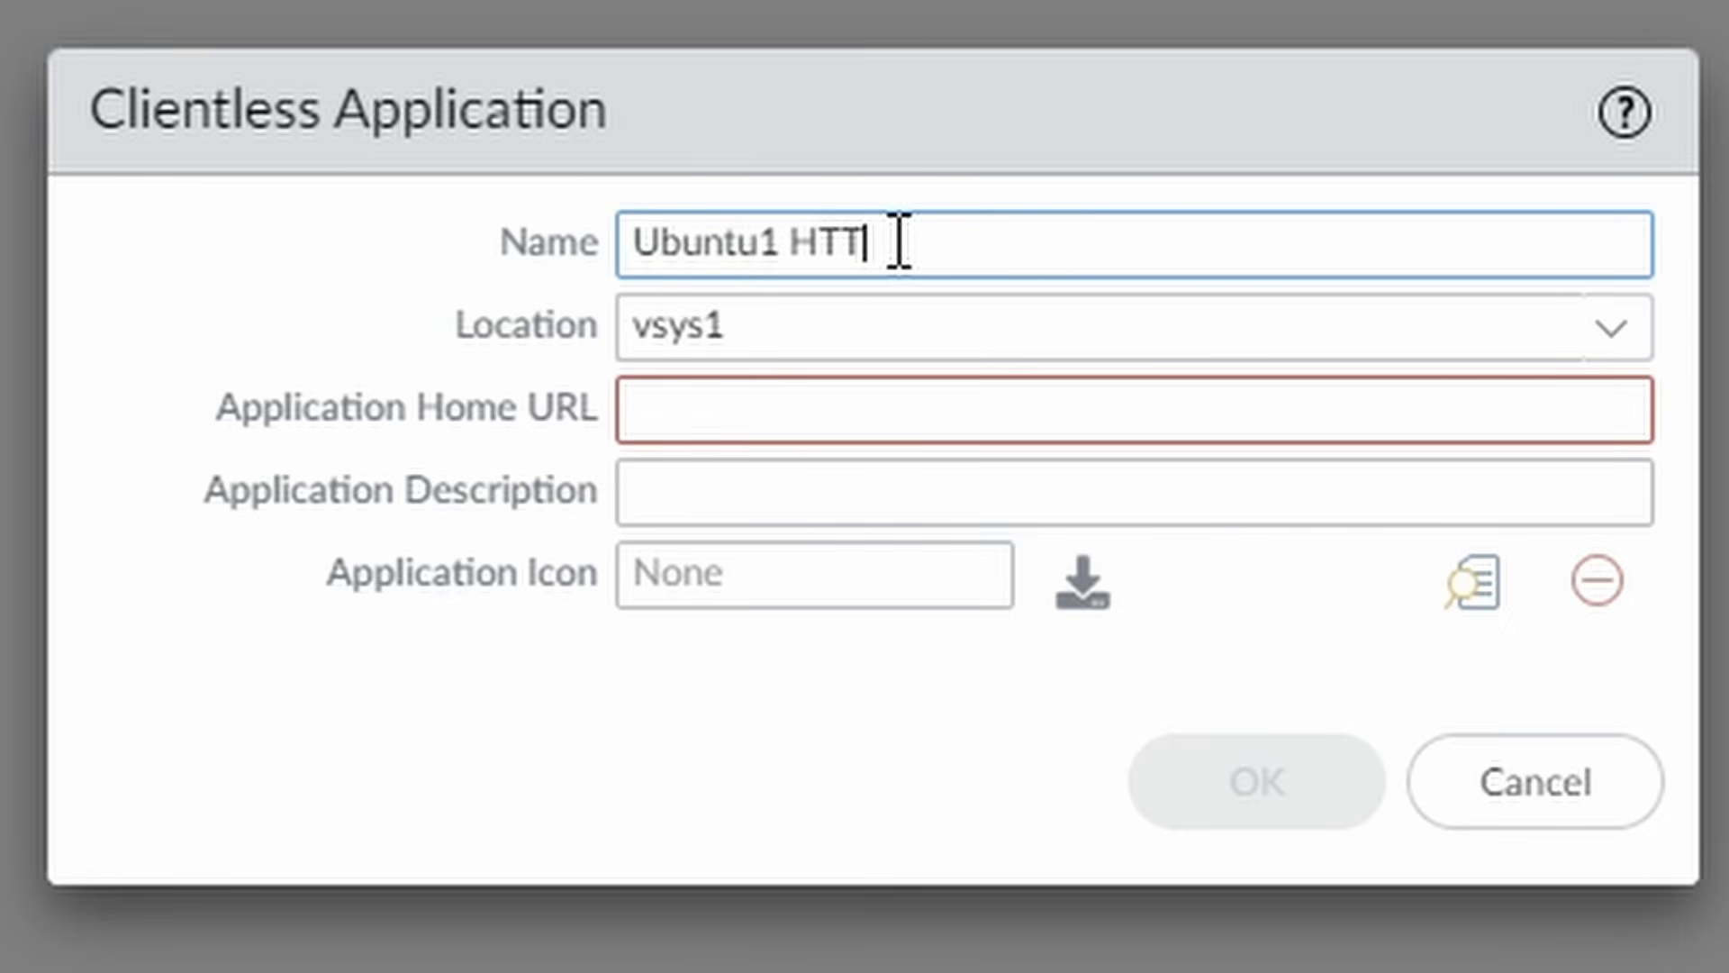
{"action": "type", "text": "P sccess"}
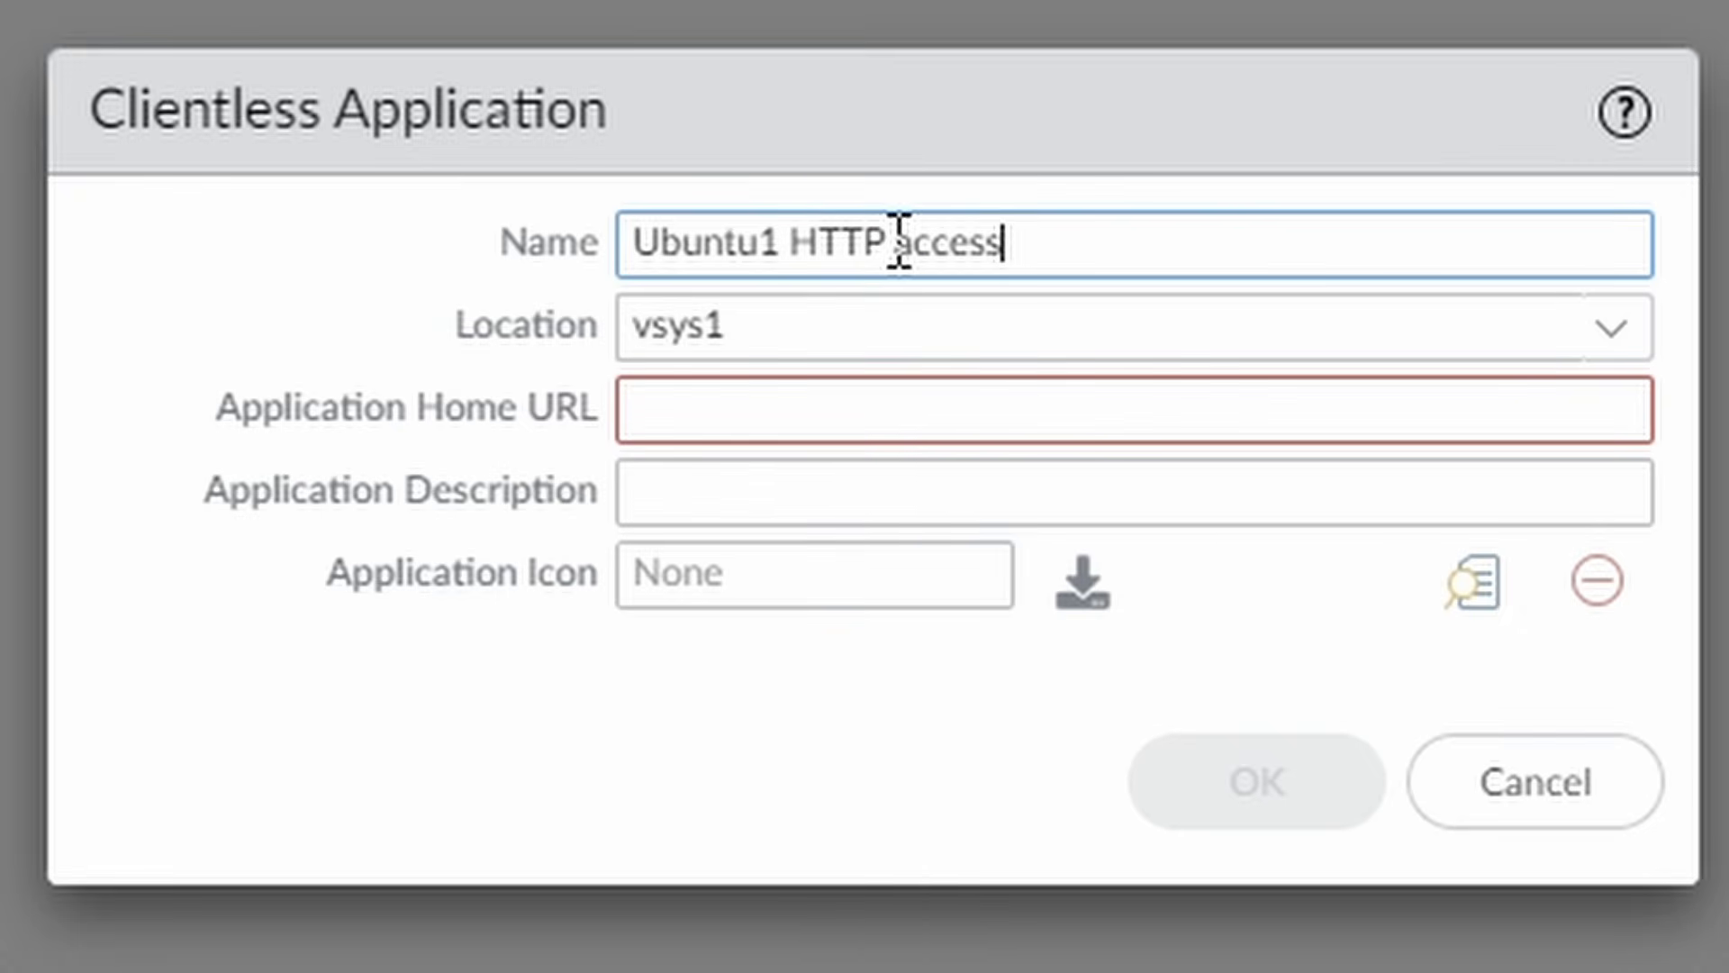
{"action": "left_click", "coordinate": [900, 241]}
{"action": "key", "text": "BackSpace"}
{"action": "type", "text": "A"}
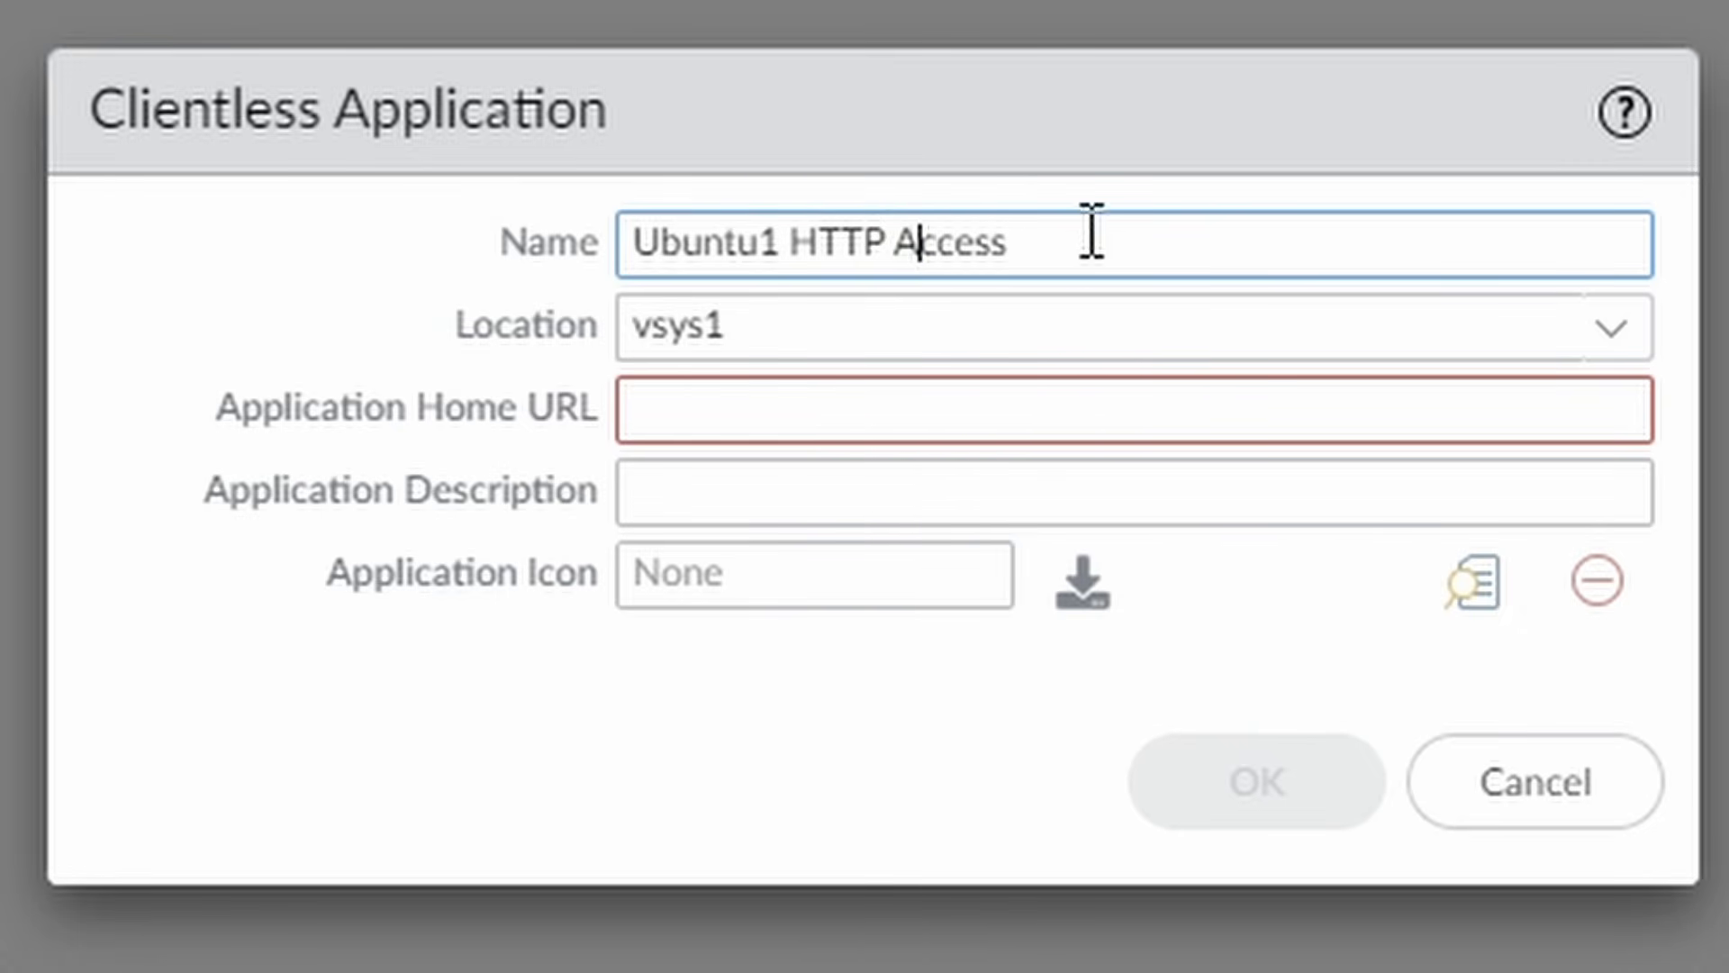
{"action": "left_click_drag", "start_coordinate": [1093, 232], "coordinate": [460, 194]}
{"action": "key", "text": "ctrl+c"}
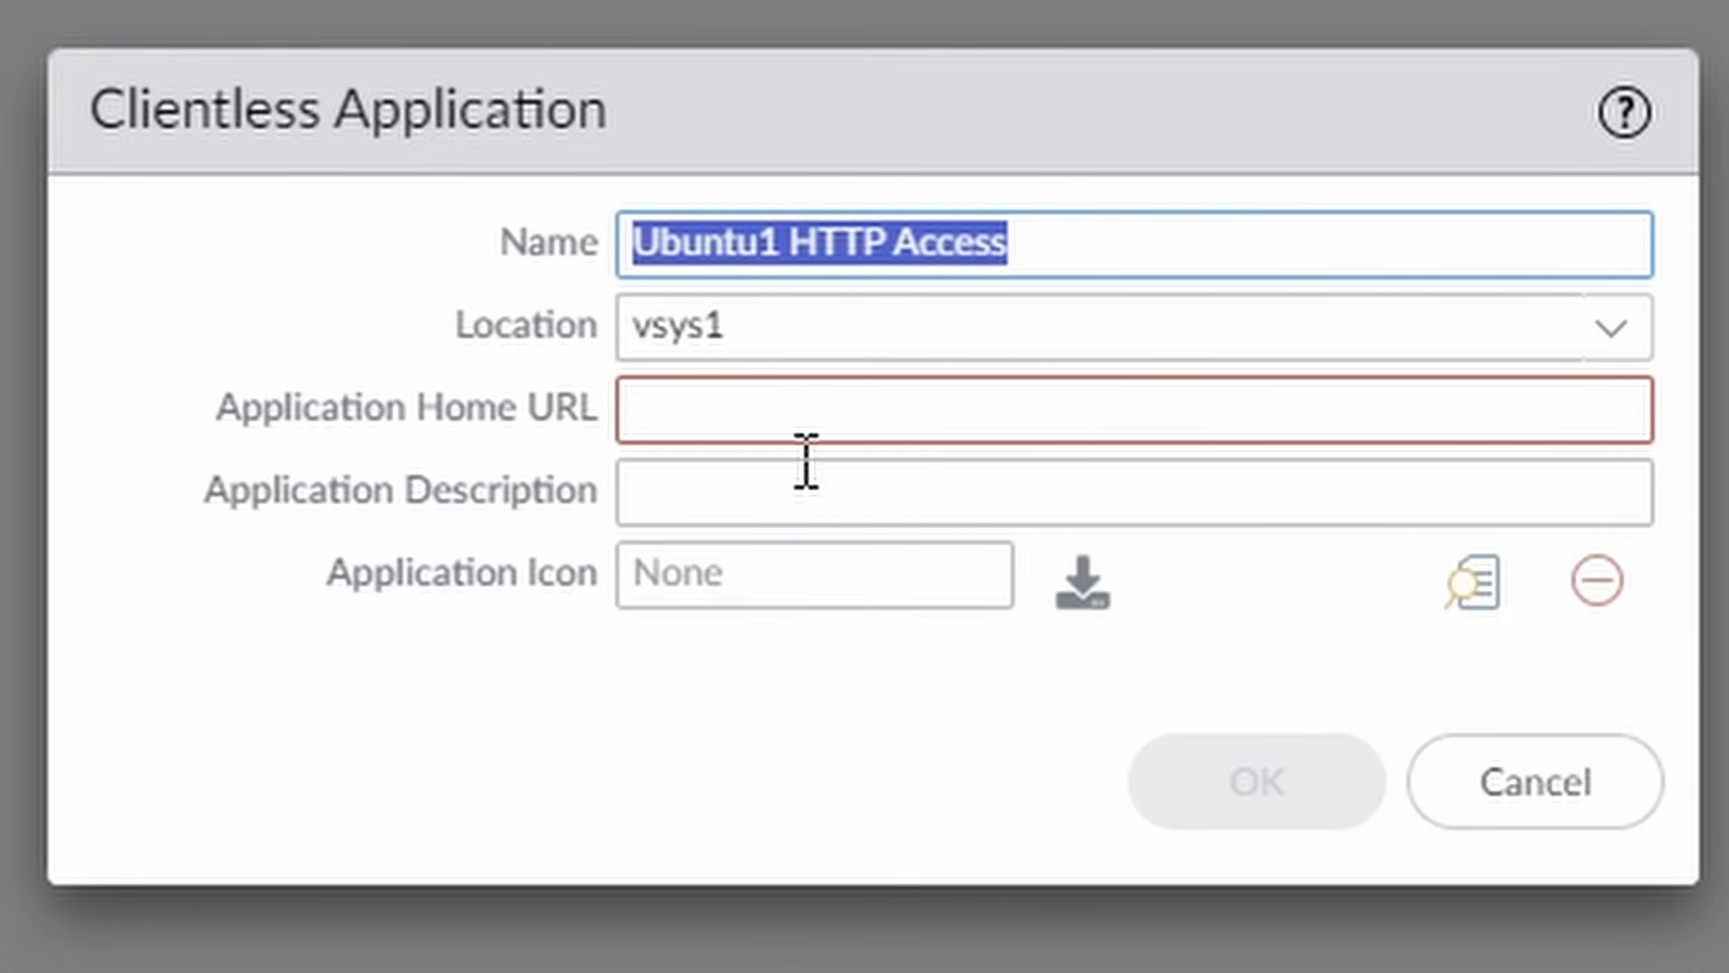
{"action": "left_click", "coordinate": [811, 491]}
{"action": "key", "text": "ctrl+v"}
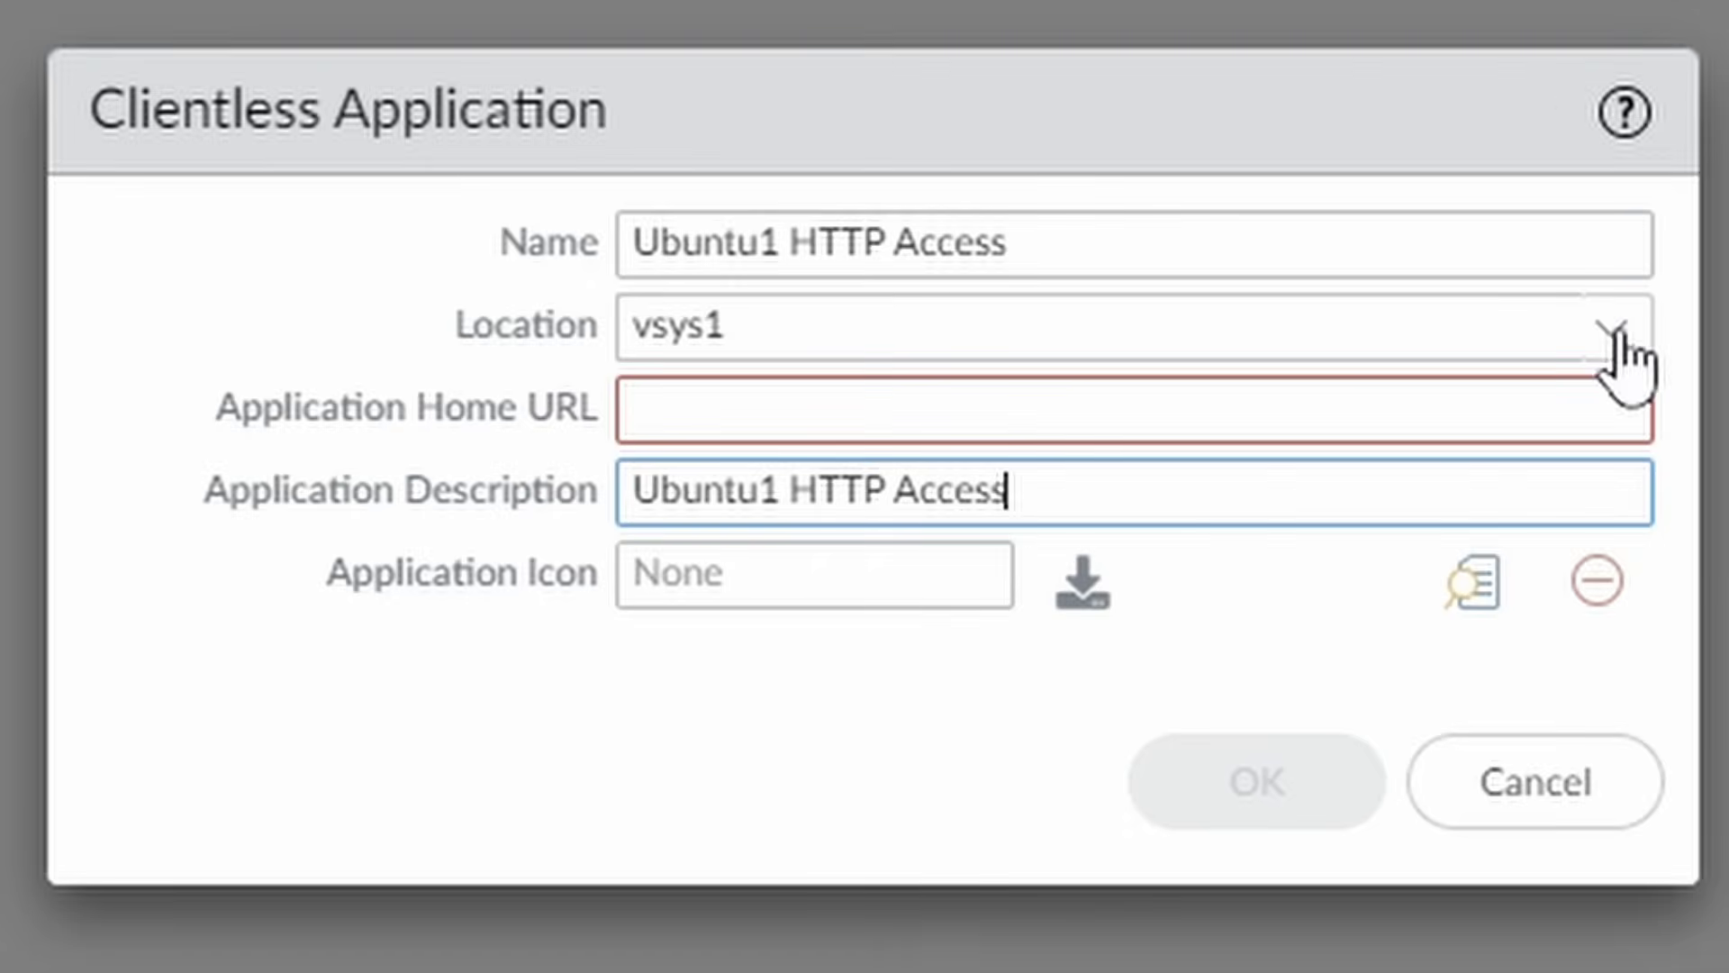
{"action": "left_click", "coordinate": [700, 410]}
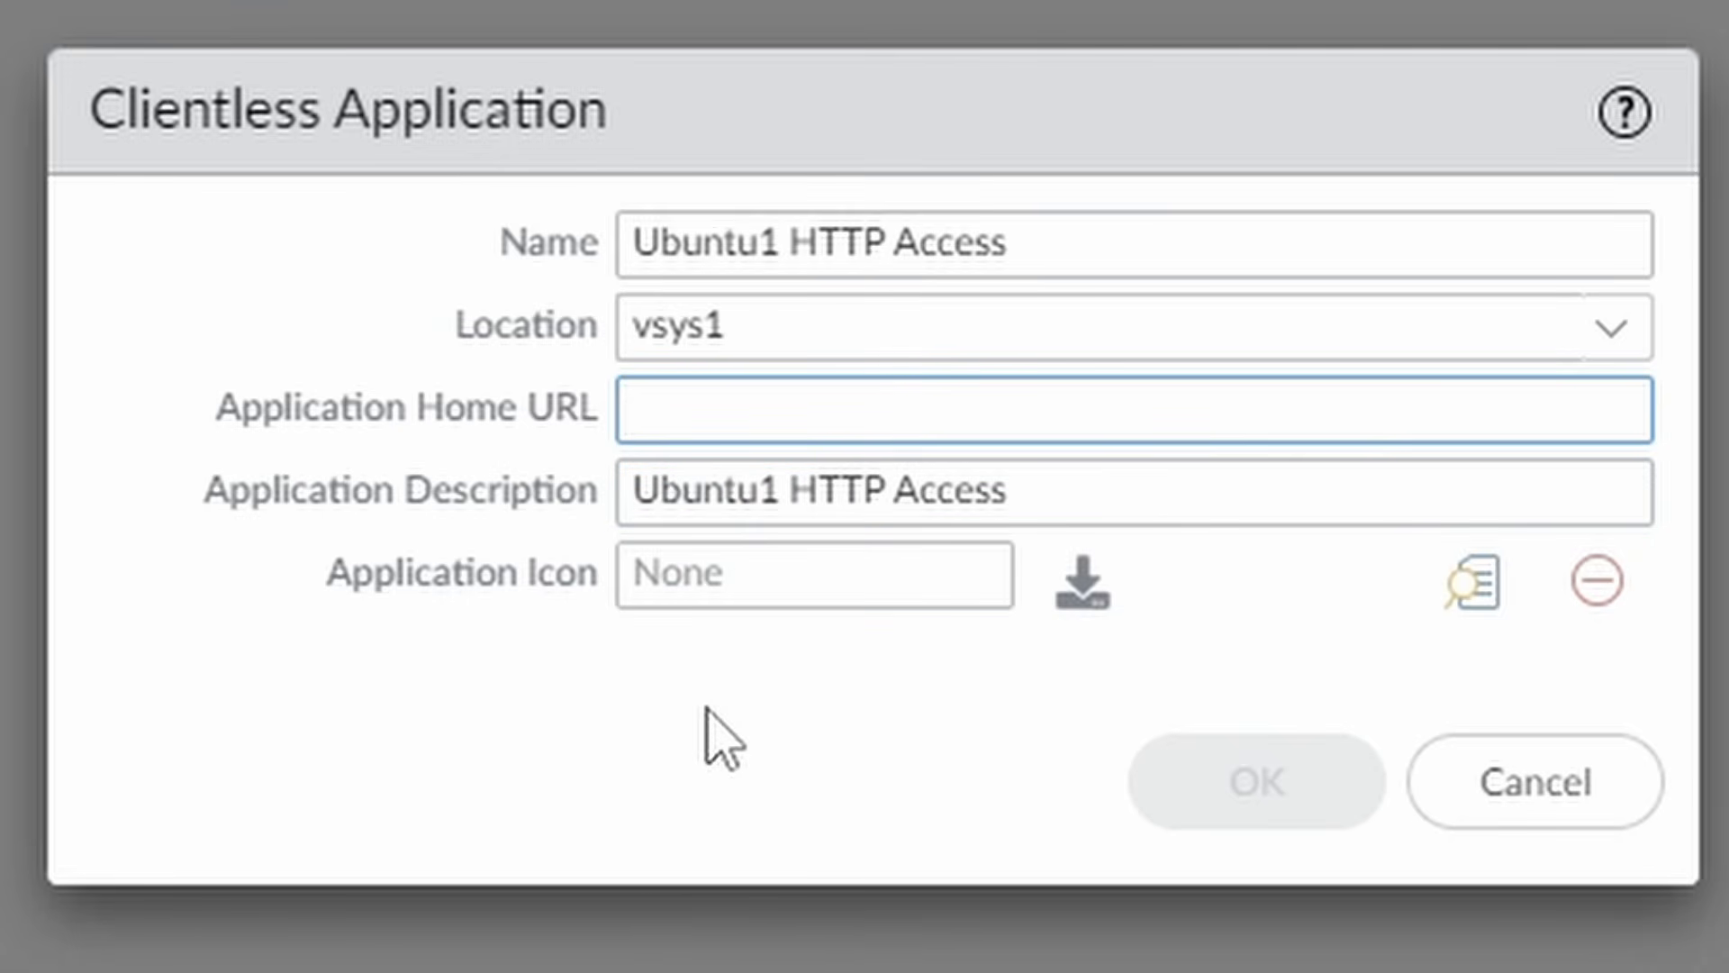
{"action": "type", "text": "http:"}
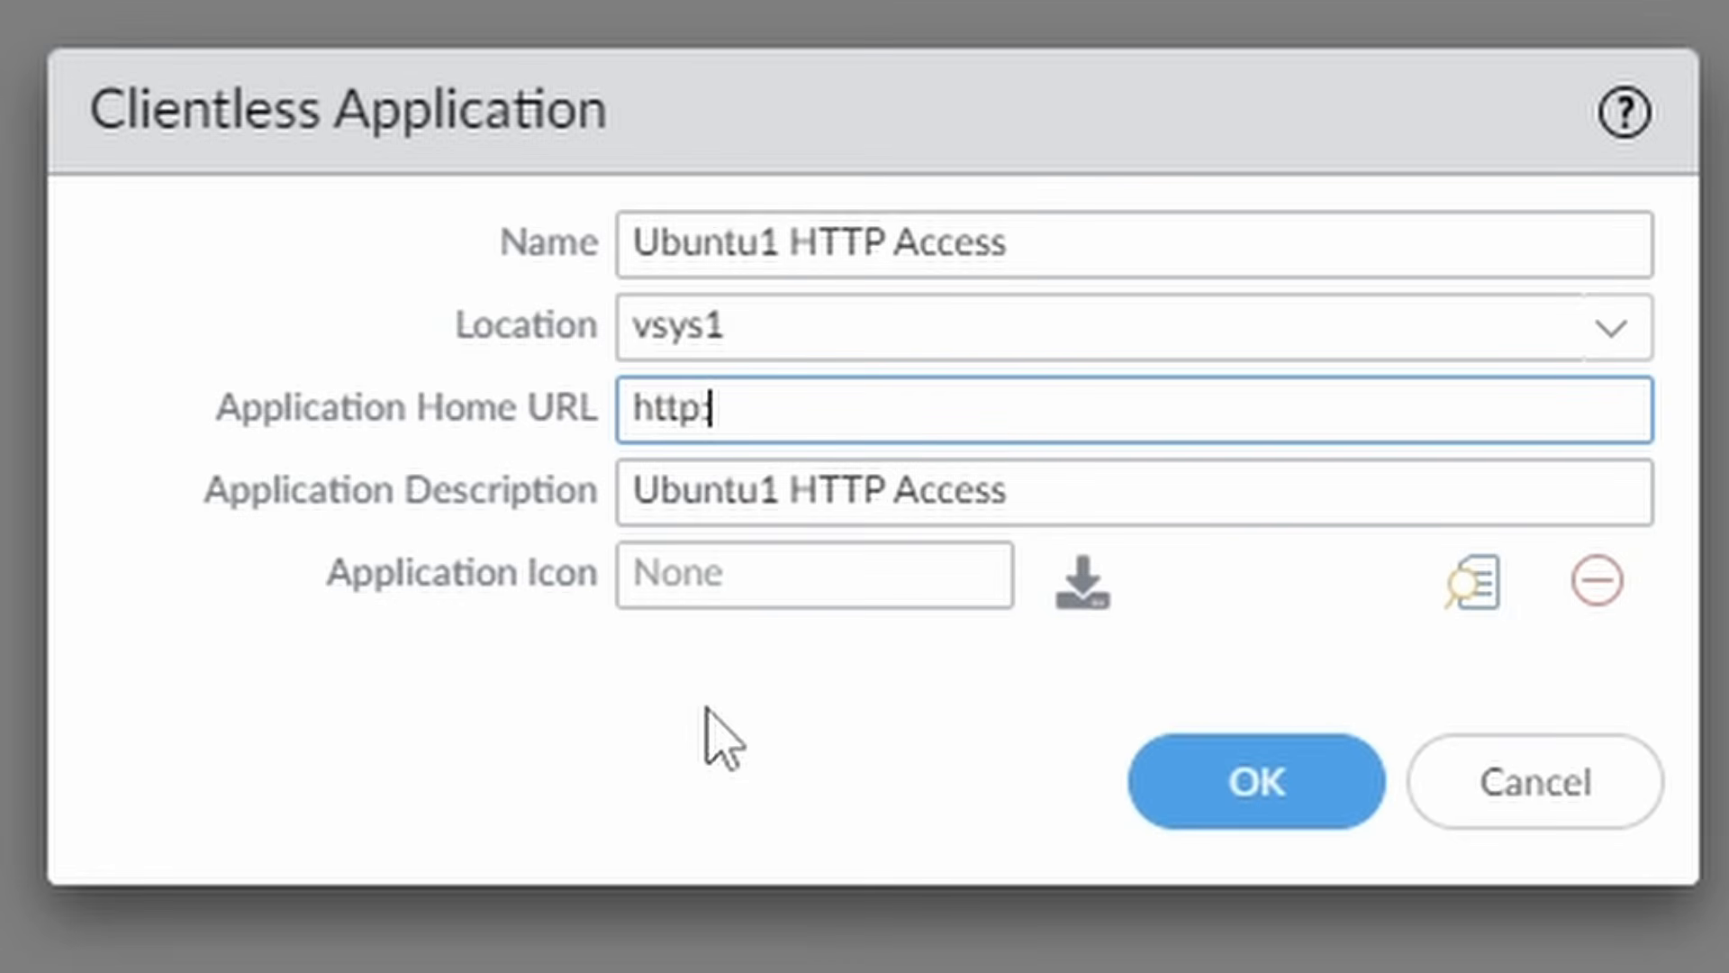
{"action": "type", "text": "//ubuntu1"}
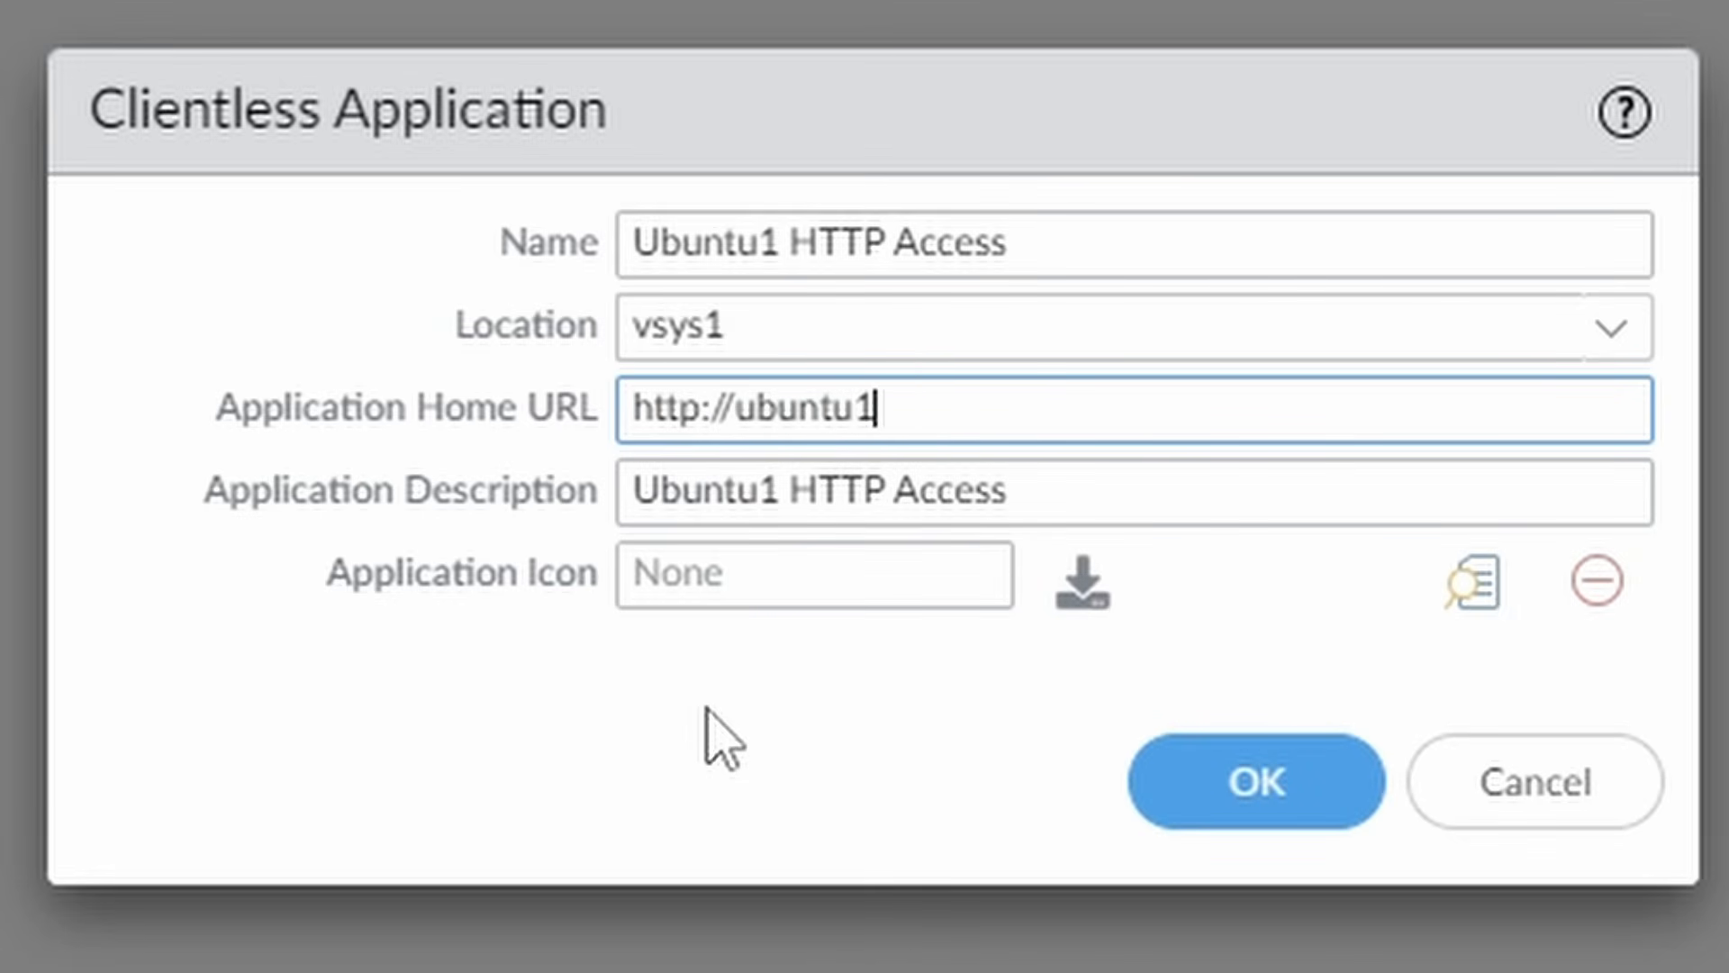
{"action": "type", "text": ".ad.netsums.com"}
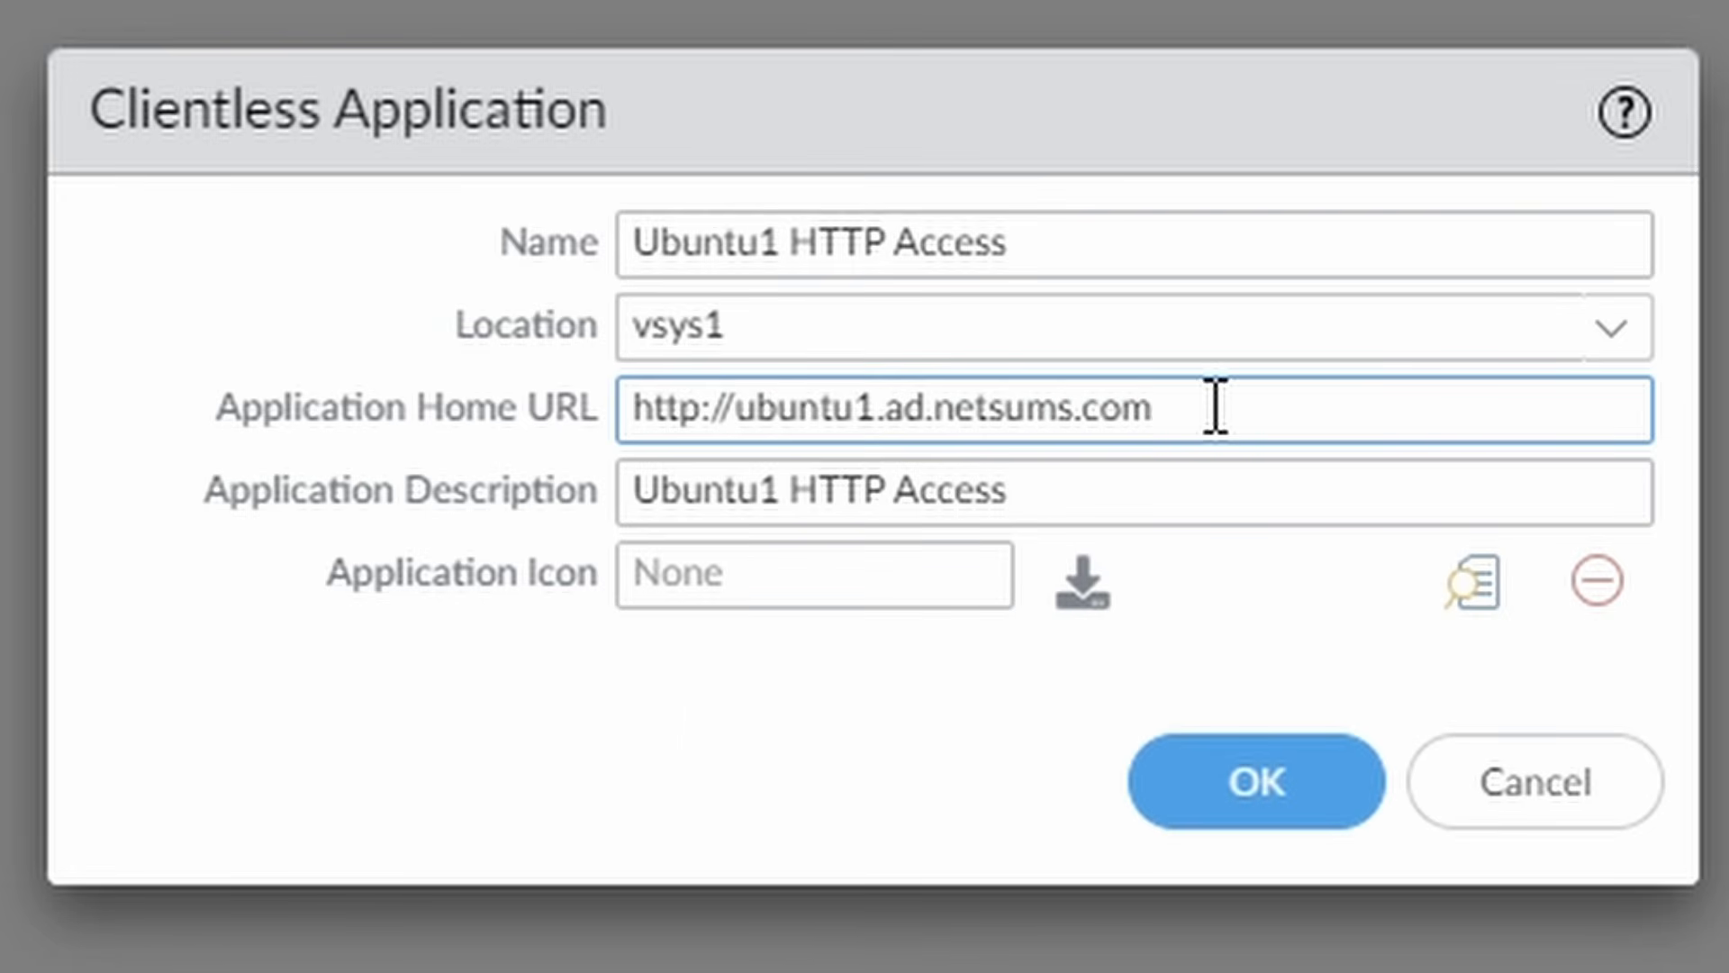
{"action": "left_click", "coordinate": [1241, 558]}
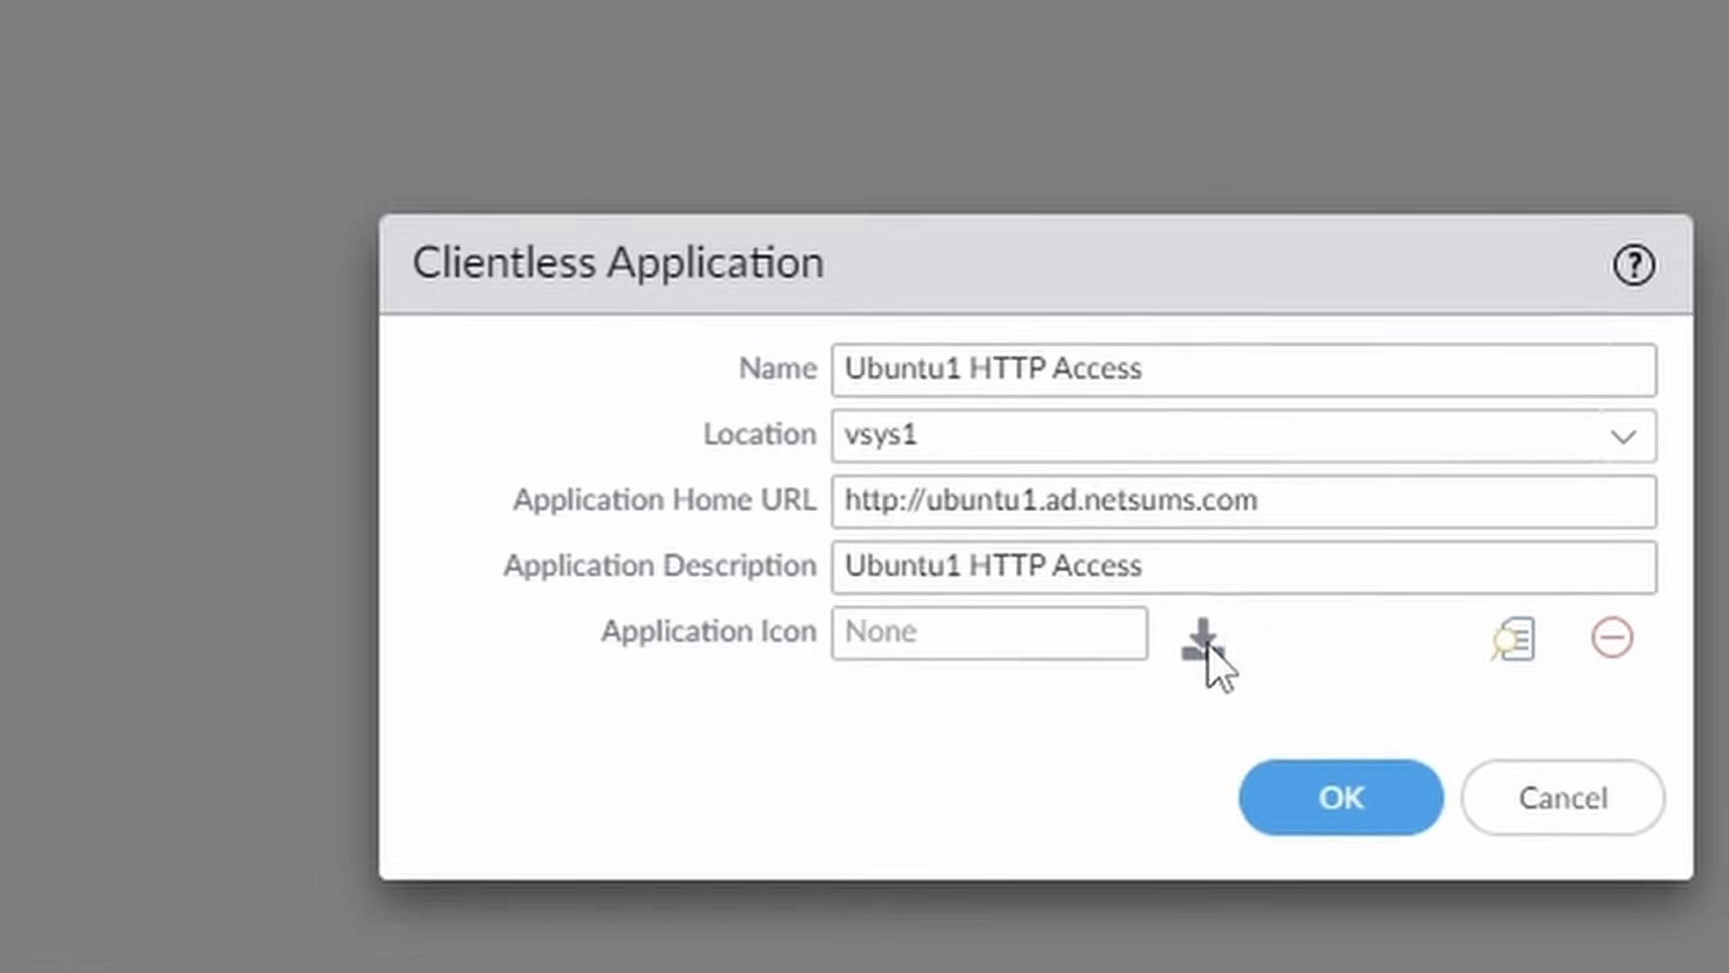
Attach Ubuntu.png as the Ubuntu1 HTTP Access icon, preview it, and save the app.
{"action": "left_click", "coordinate": [1086, 583]}
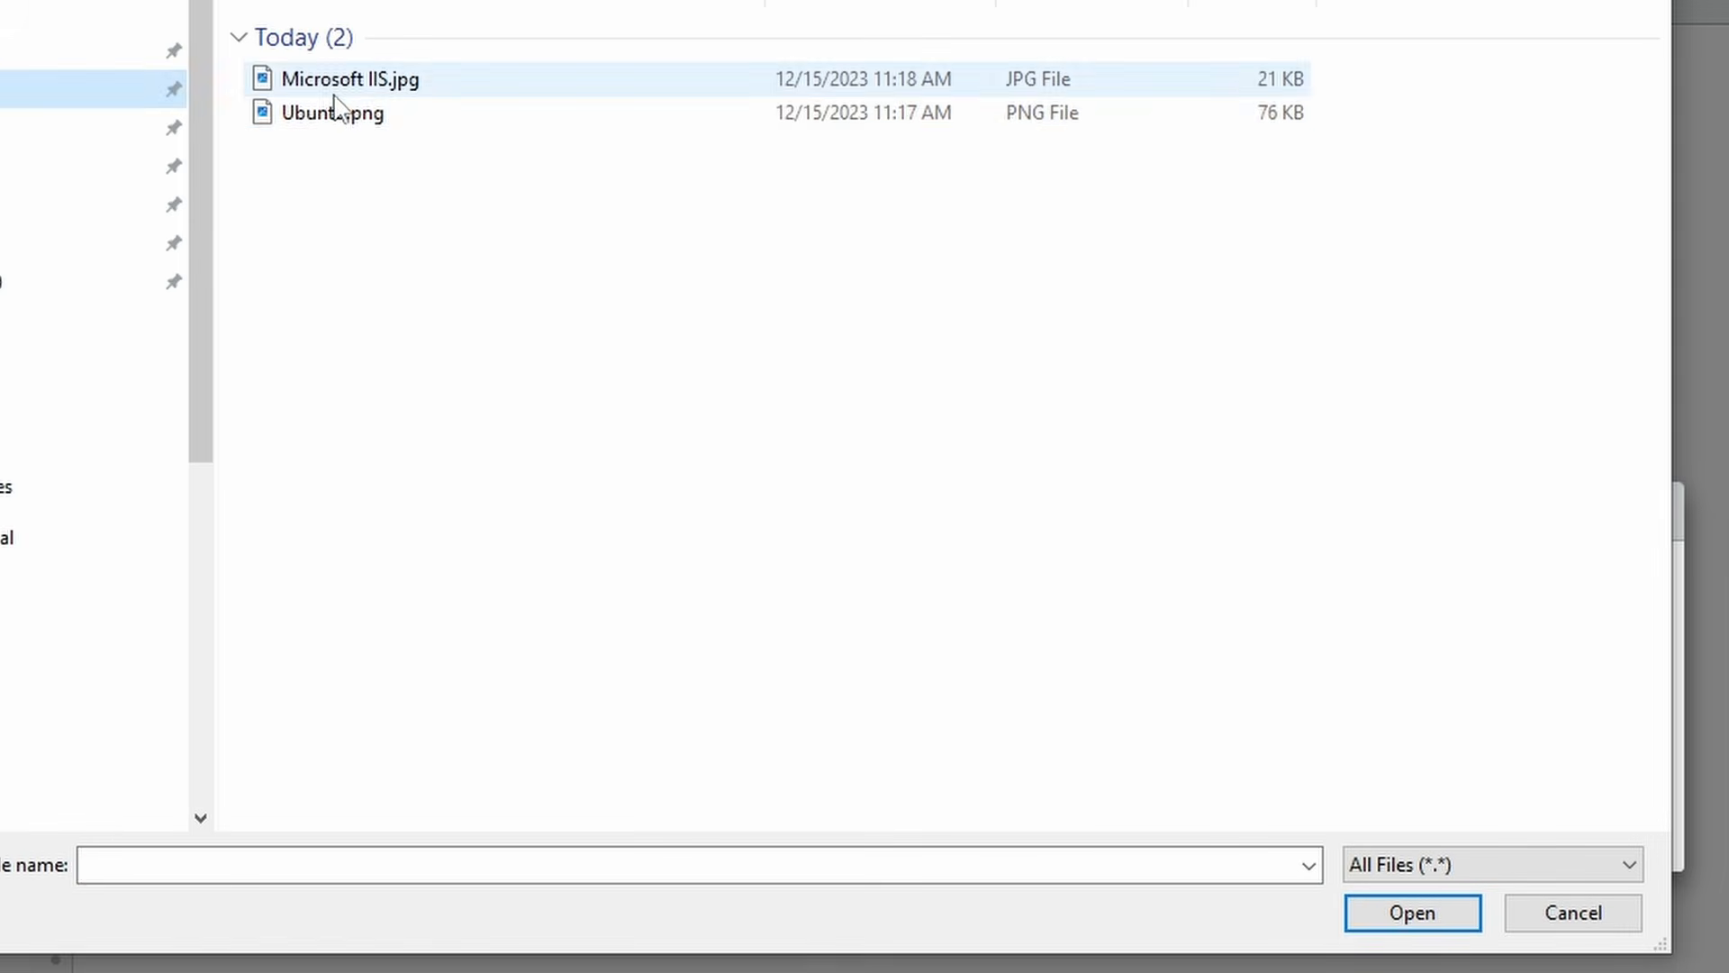
{"action": "left_click", "coordinate": [421, 117]}
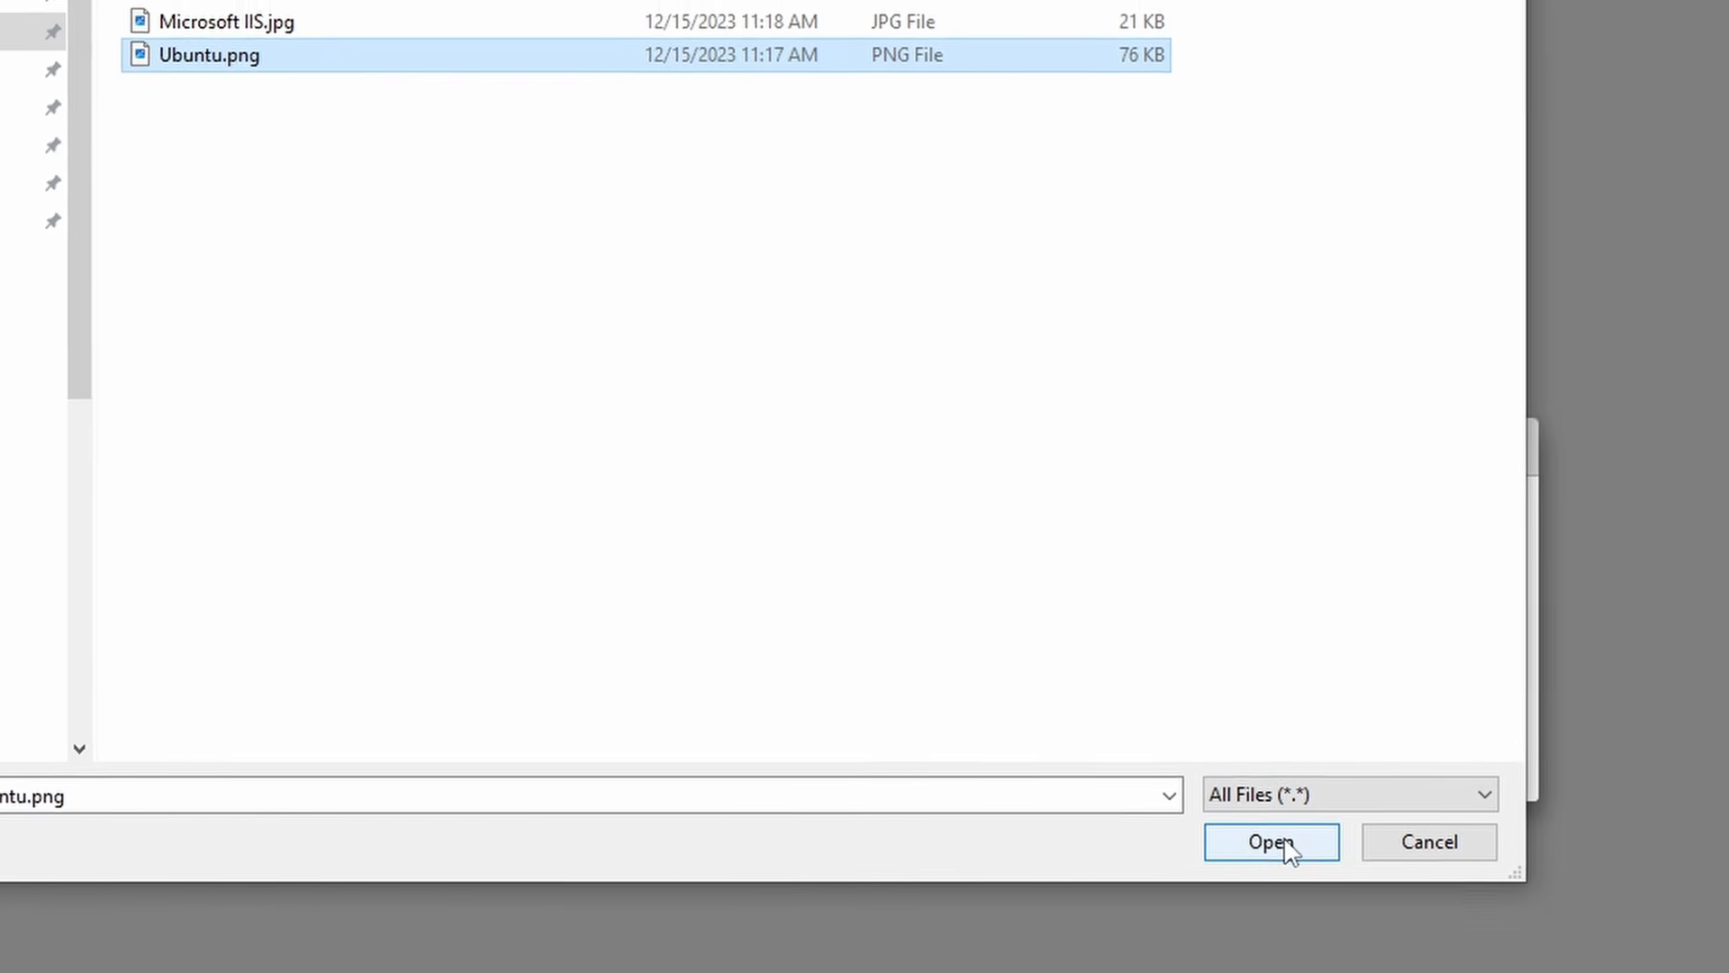
{"action": "left_click", "coordinate": [1288, 849]}
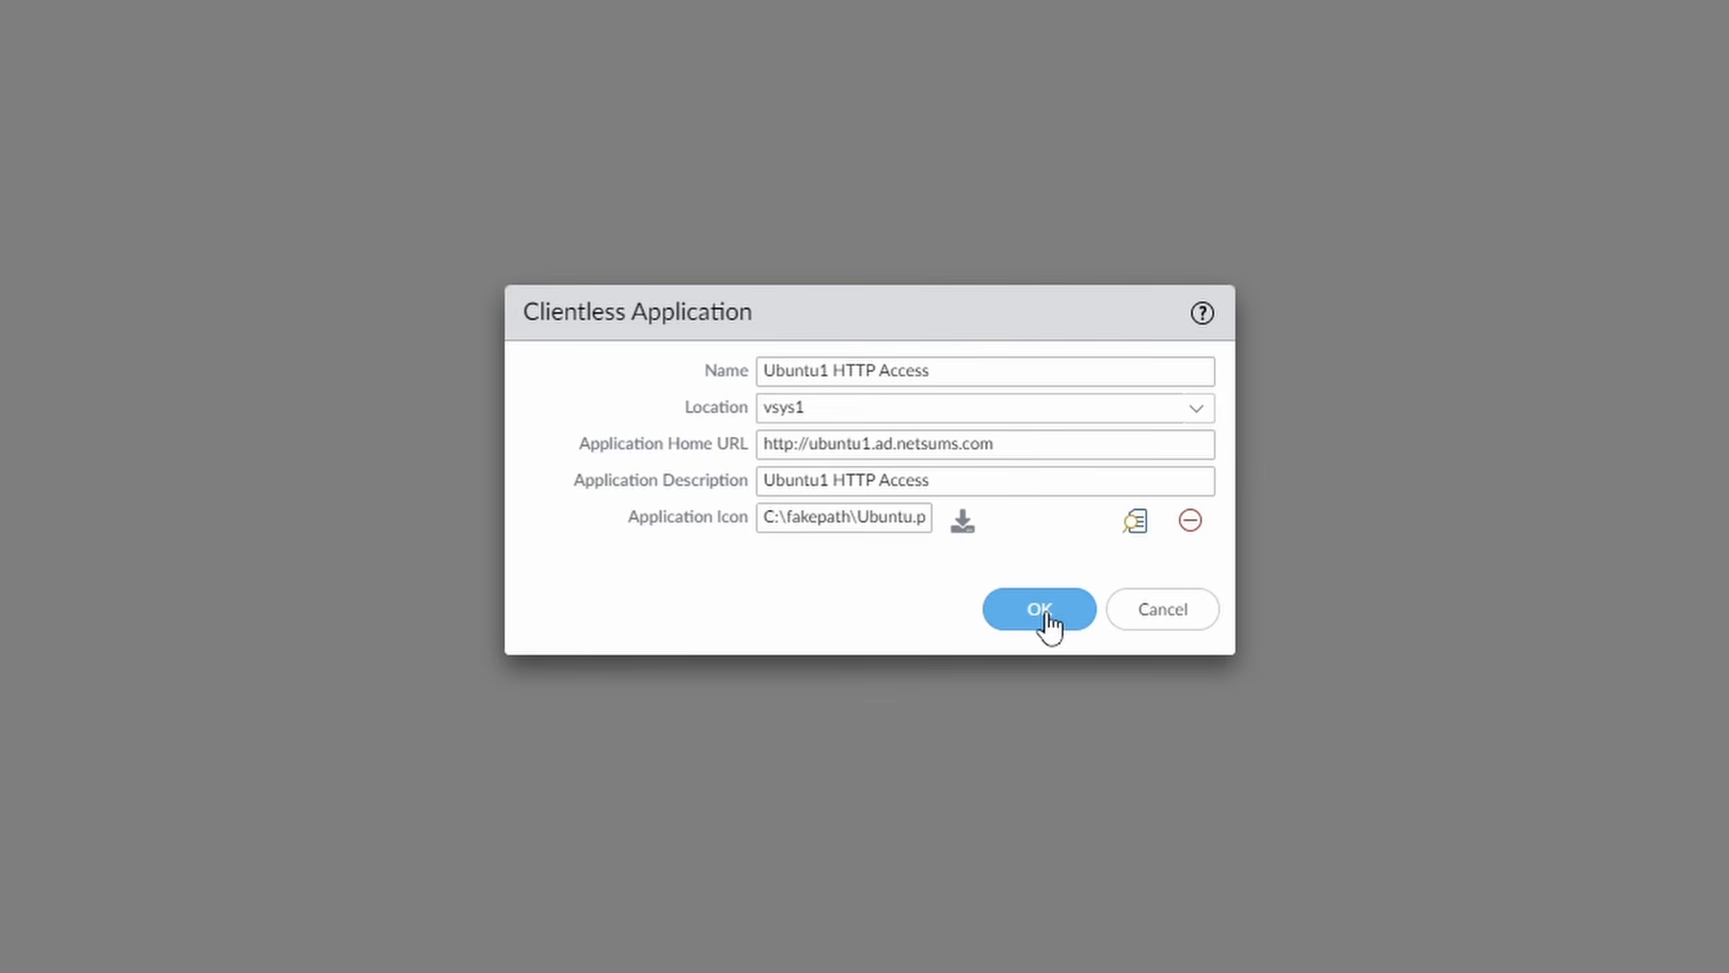
{"action": "left_click", "coordinate": [1138, 524]}
{"action": "left_click_drag", "start_coordinate": [1471, 275], "coordinate": [1505, 657]}
{"action": "left_click", "coordinate": [1410, 803]}
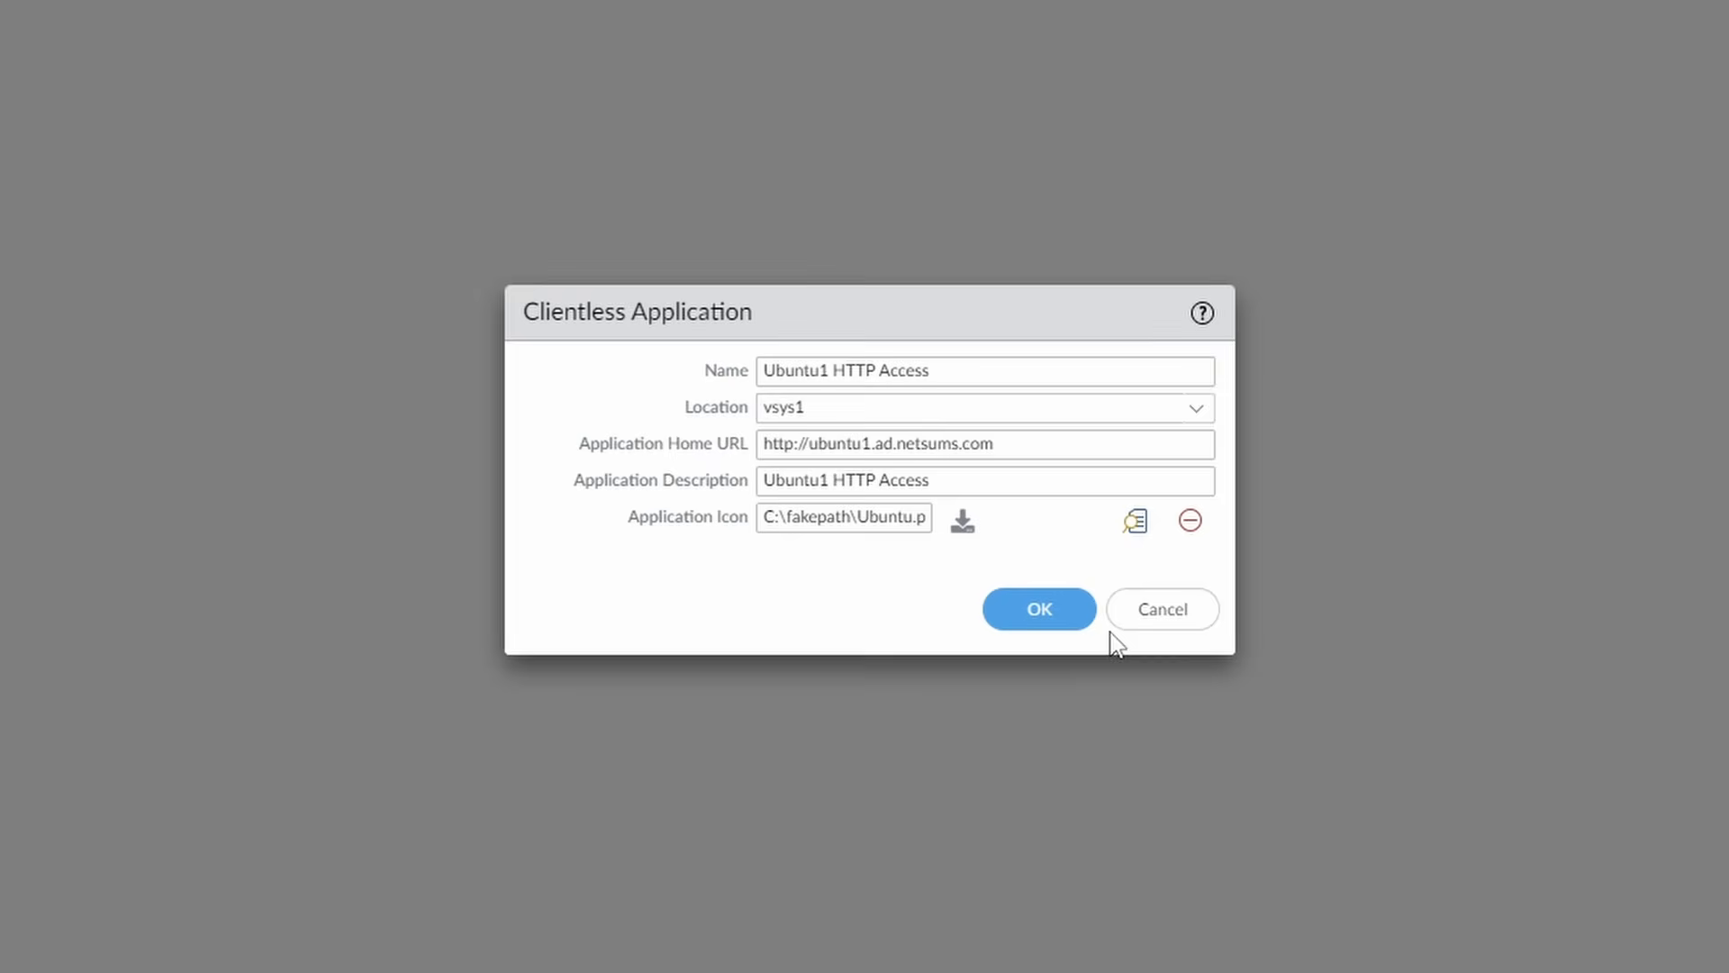
{"action": "left_click", "coordinate": [1045, 619]}
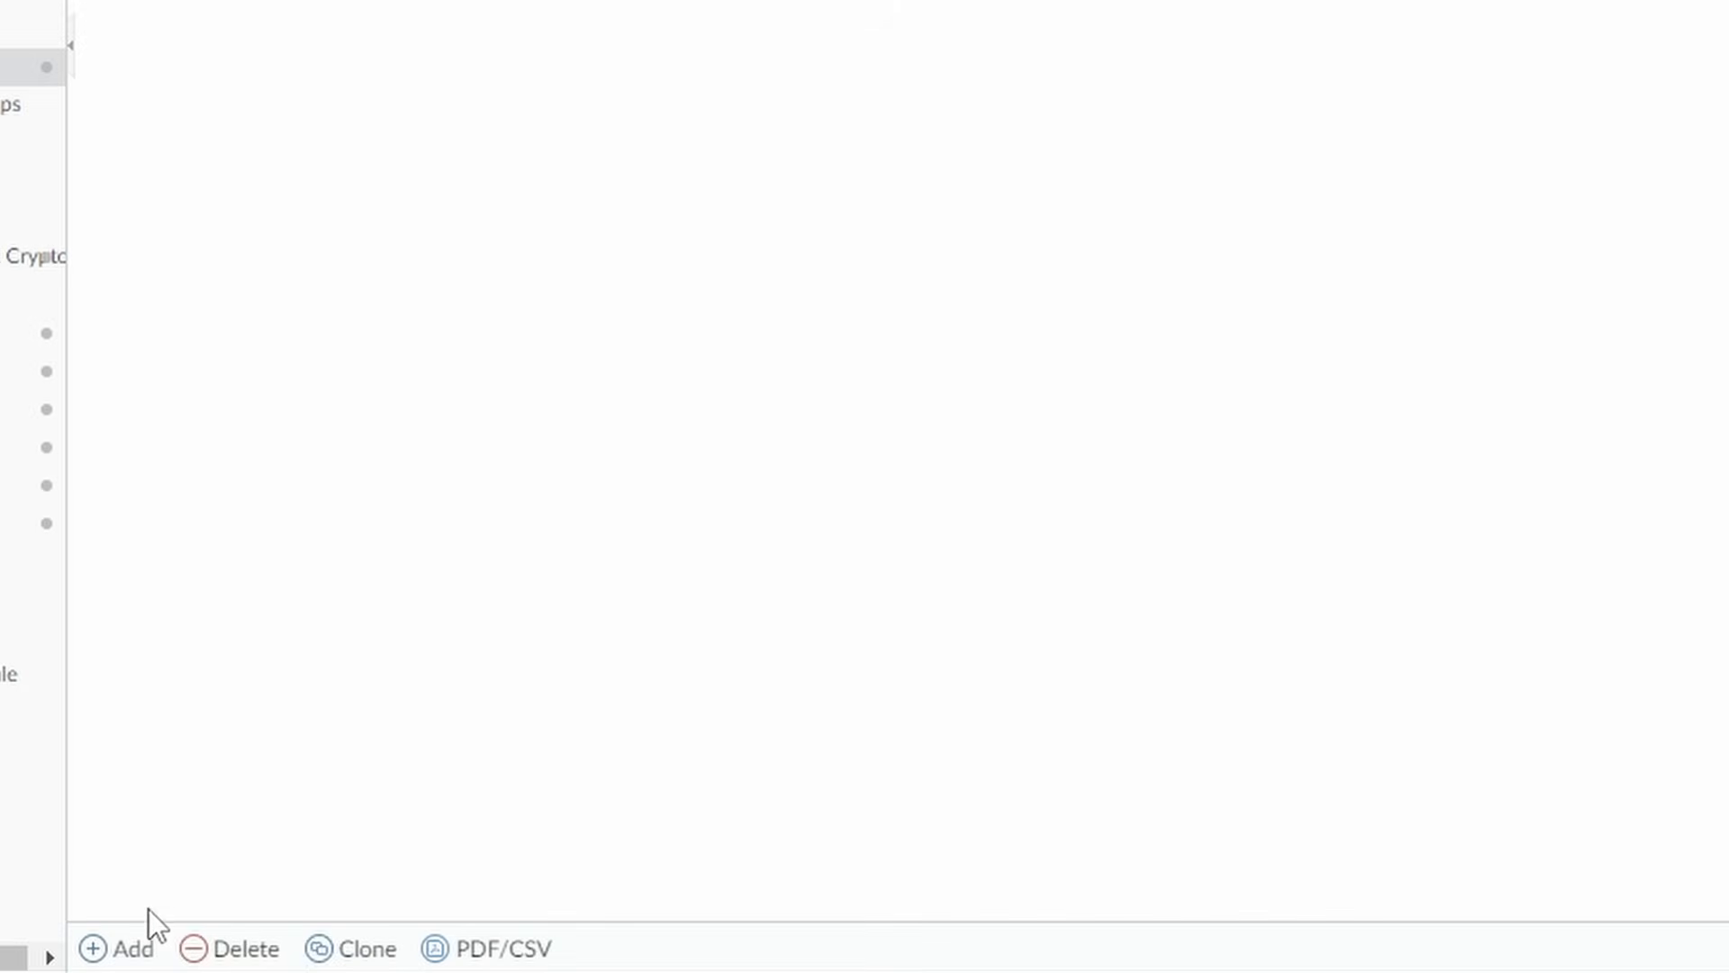
{"action": "left_click", "coordinate": [131, 953]}
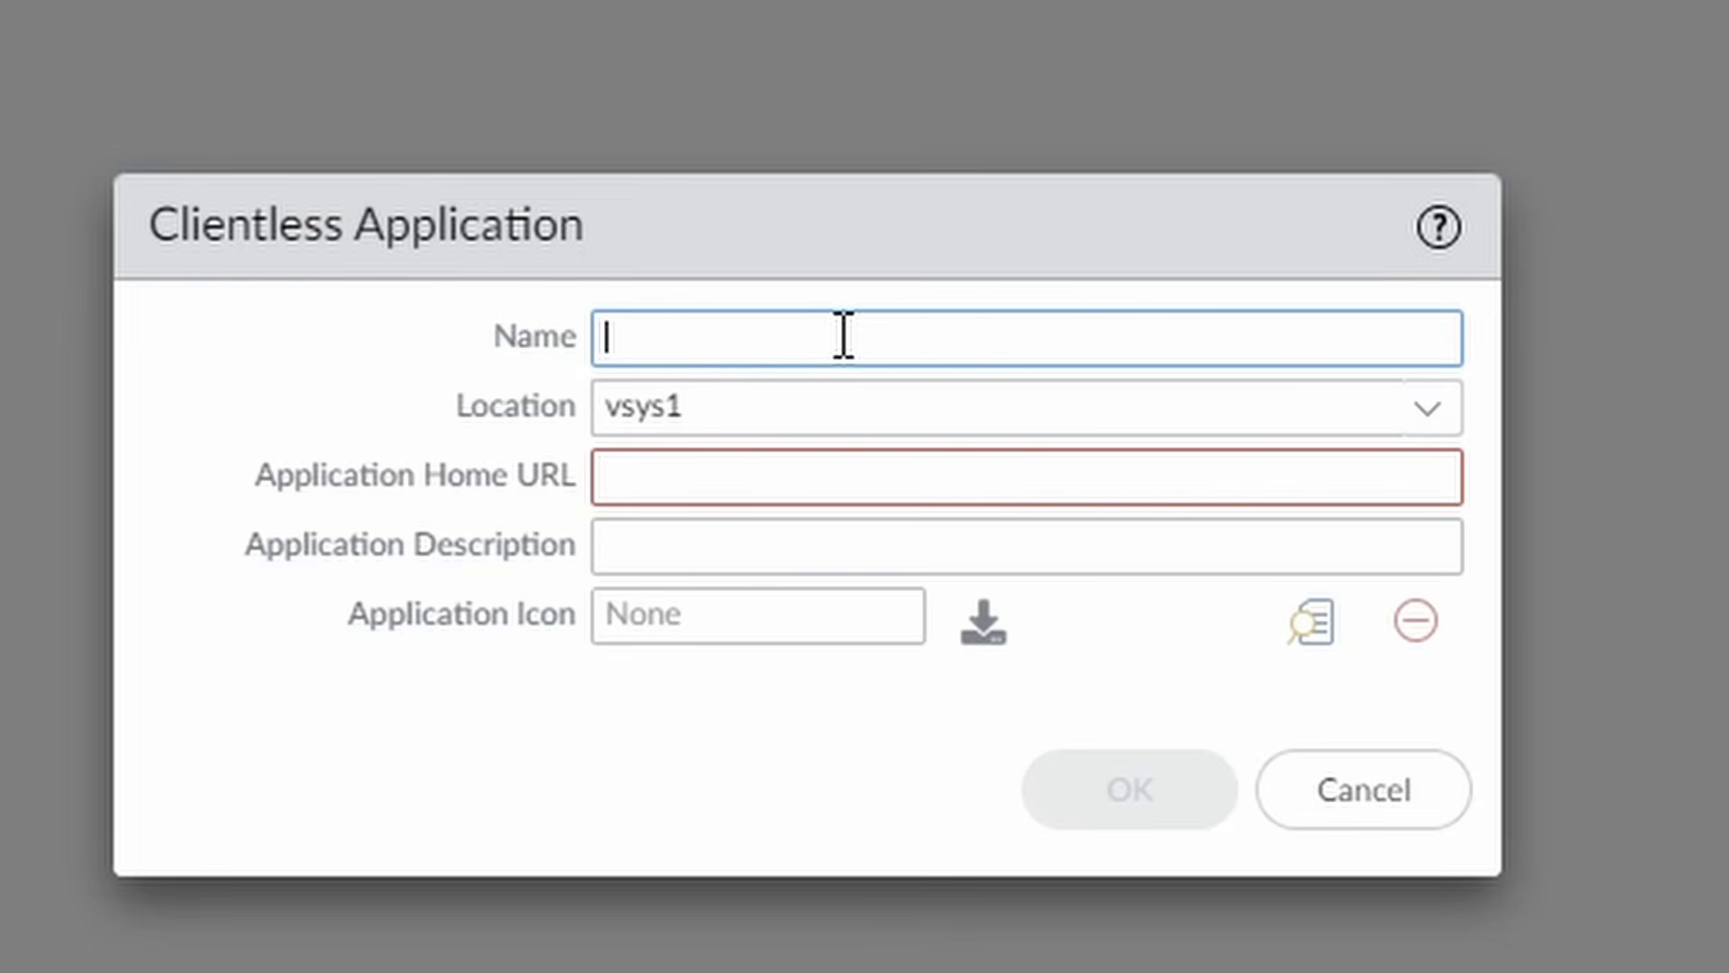
{"action": "type", "text": "User"}
{"action": "type", "text": "id"}
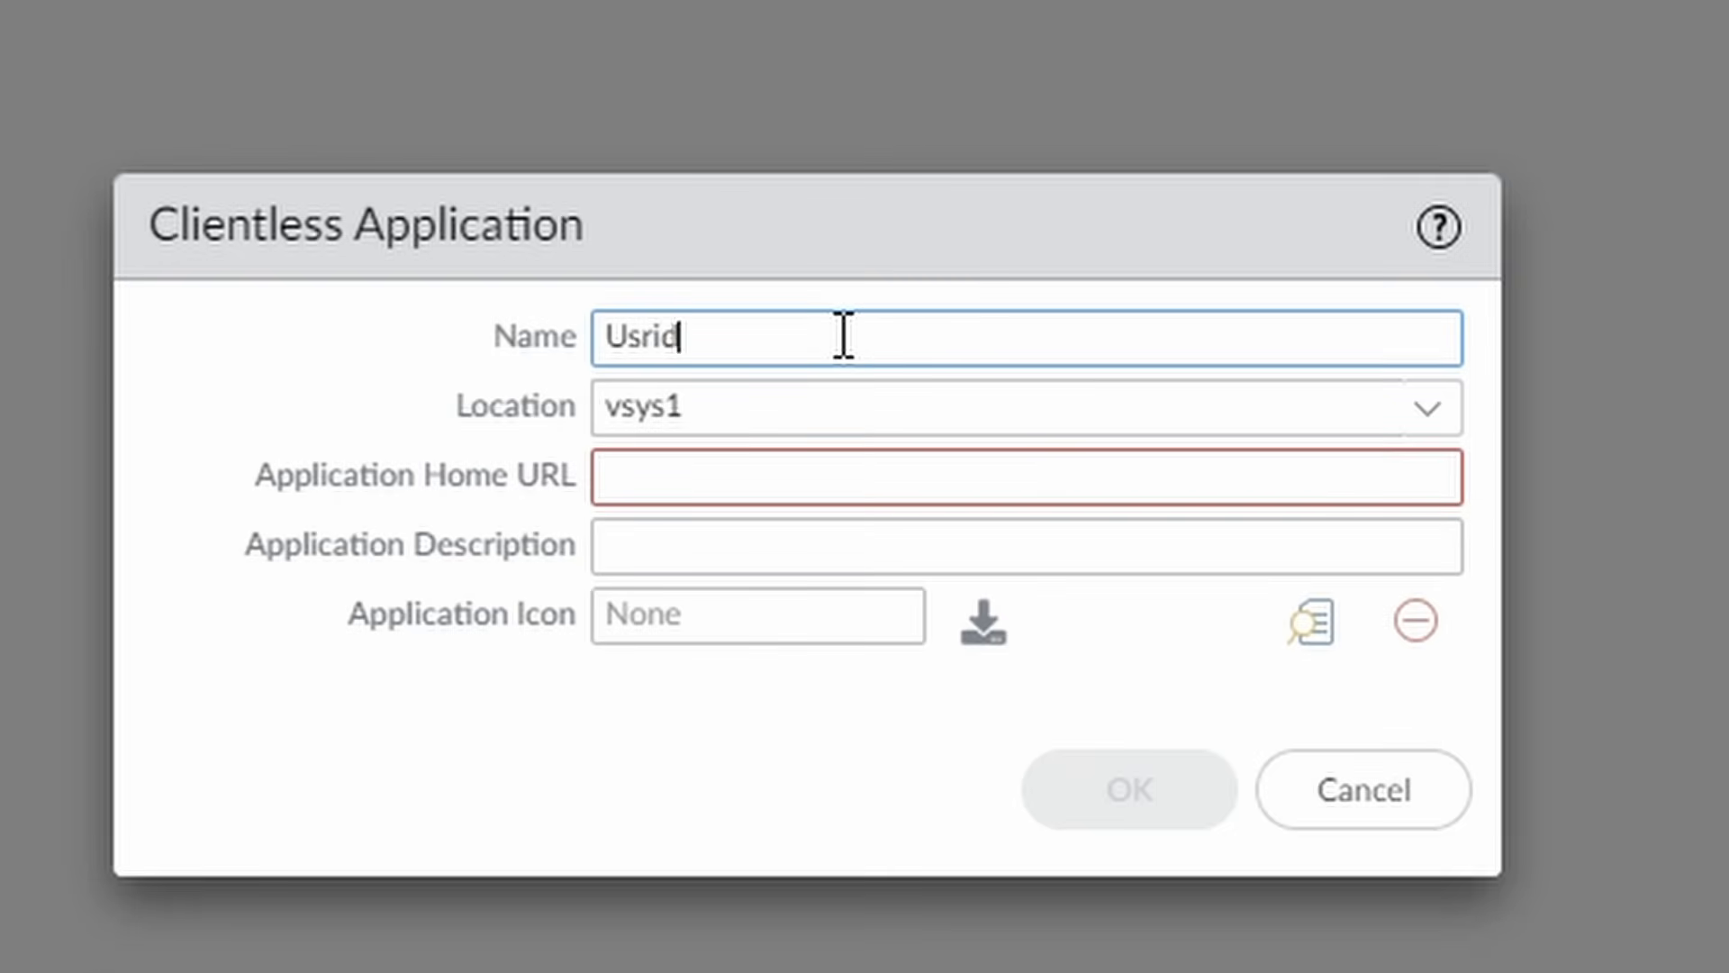
{"action": "key", "text": "BackSpace"}
{"action": "key", "text": "BackSpace"}
{"action": "key", "text": "BackSpace"}
{"action": "type", "text": "erid1 HTTP"}
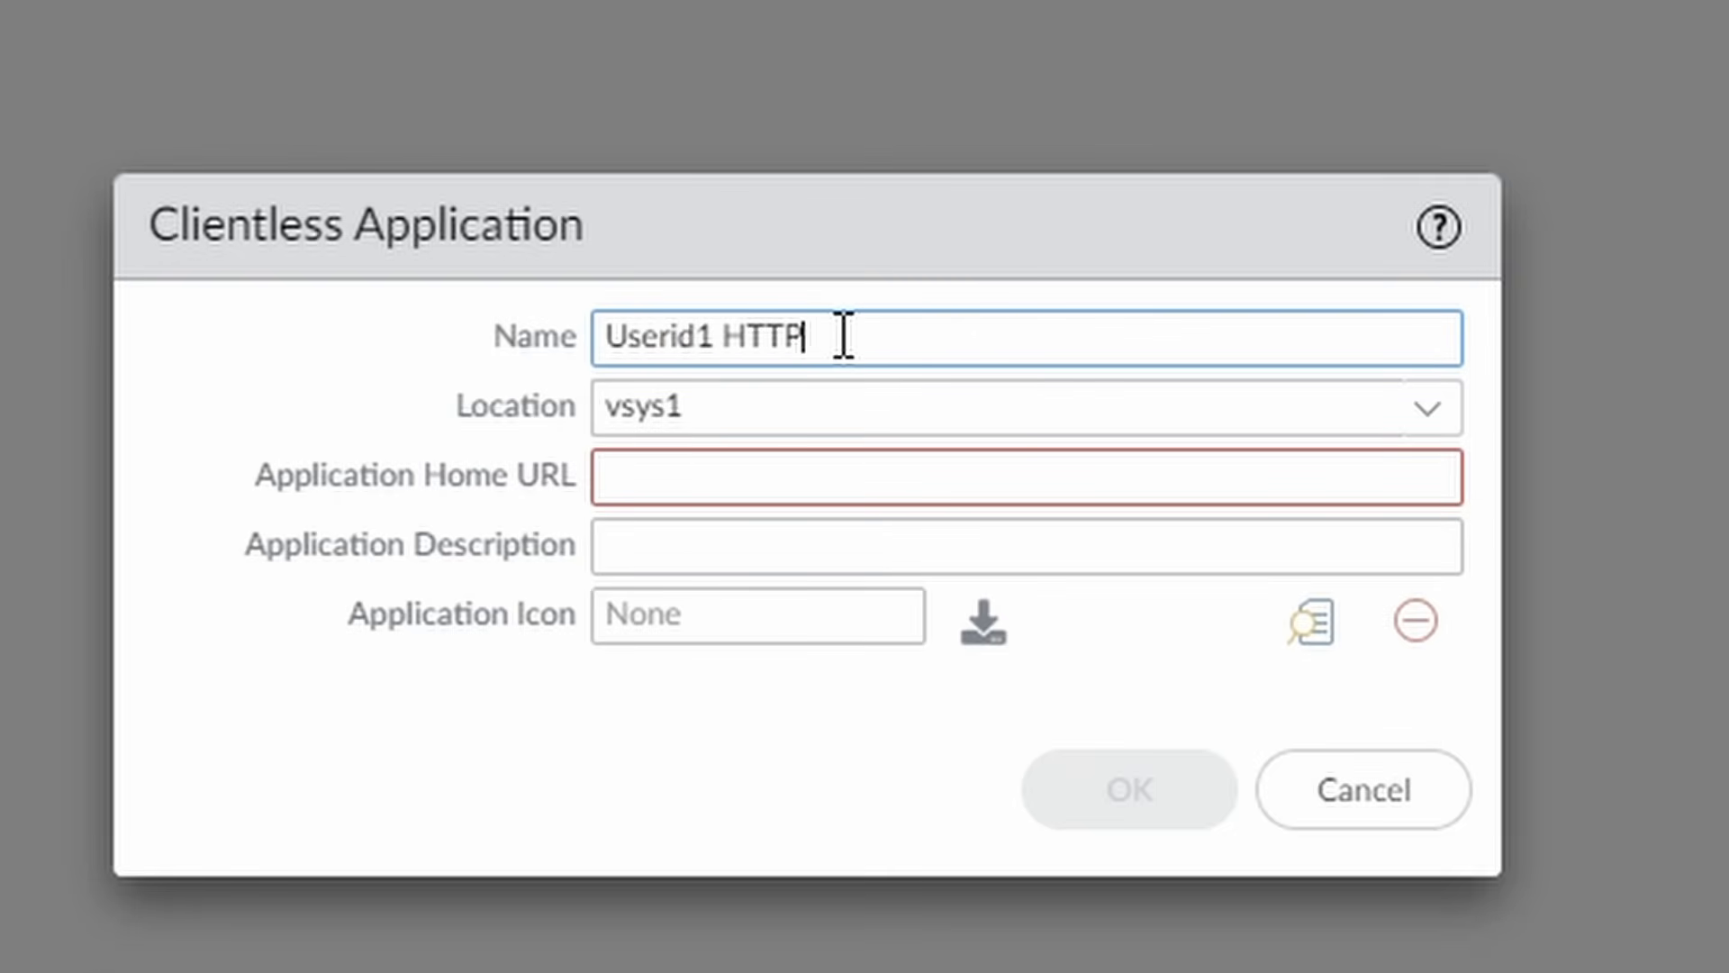
{"action": "type", "text": "S Access"}
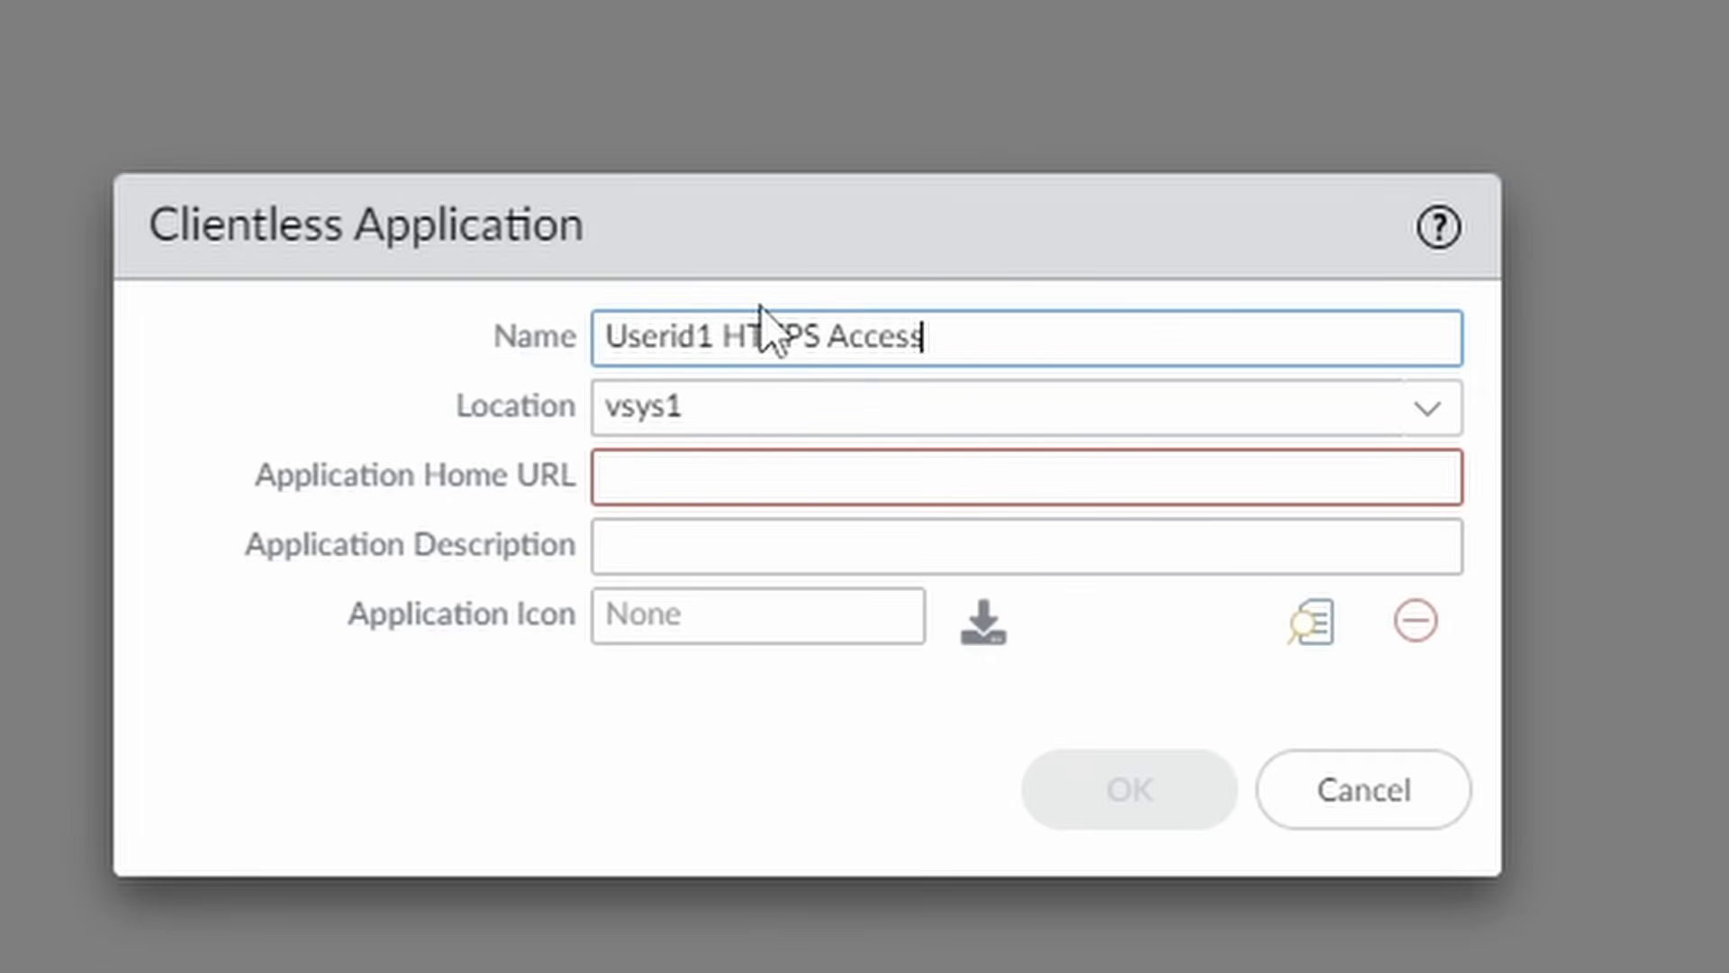
{"action": "left_click", "coordinate": [915, 475]}
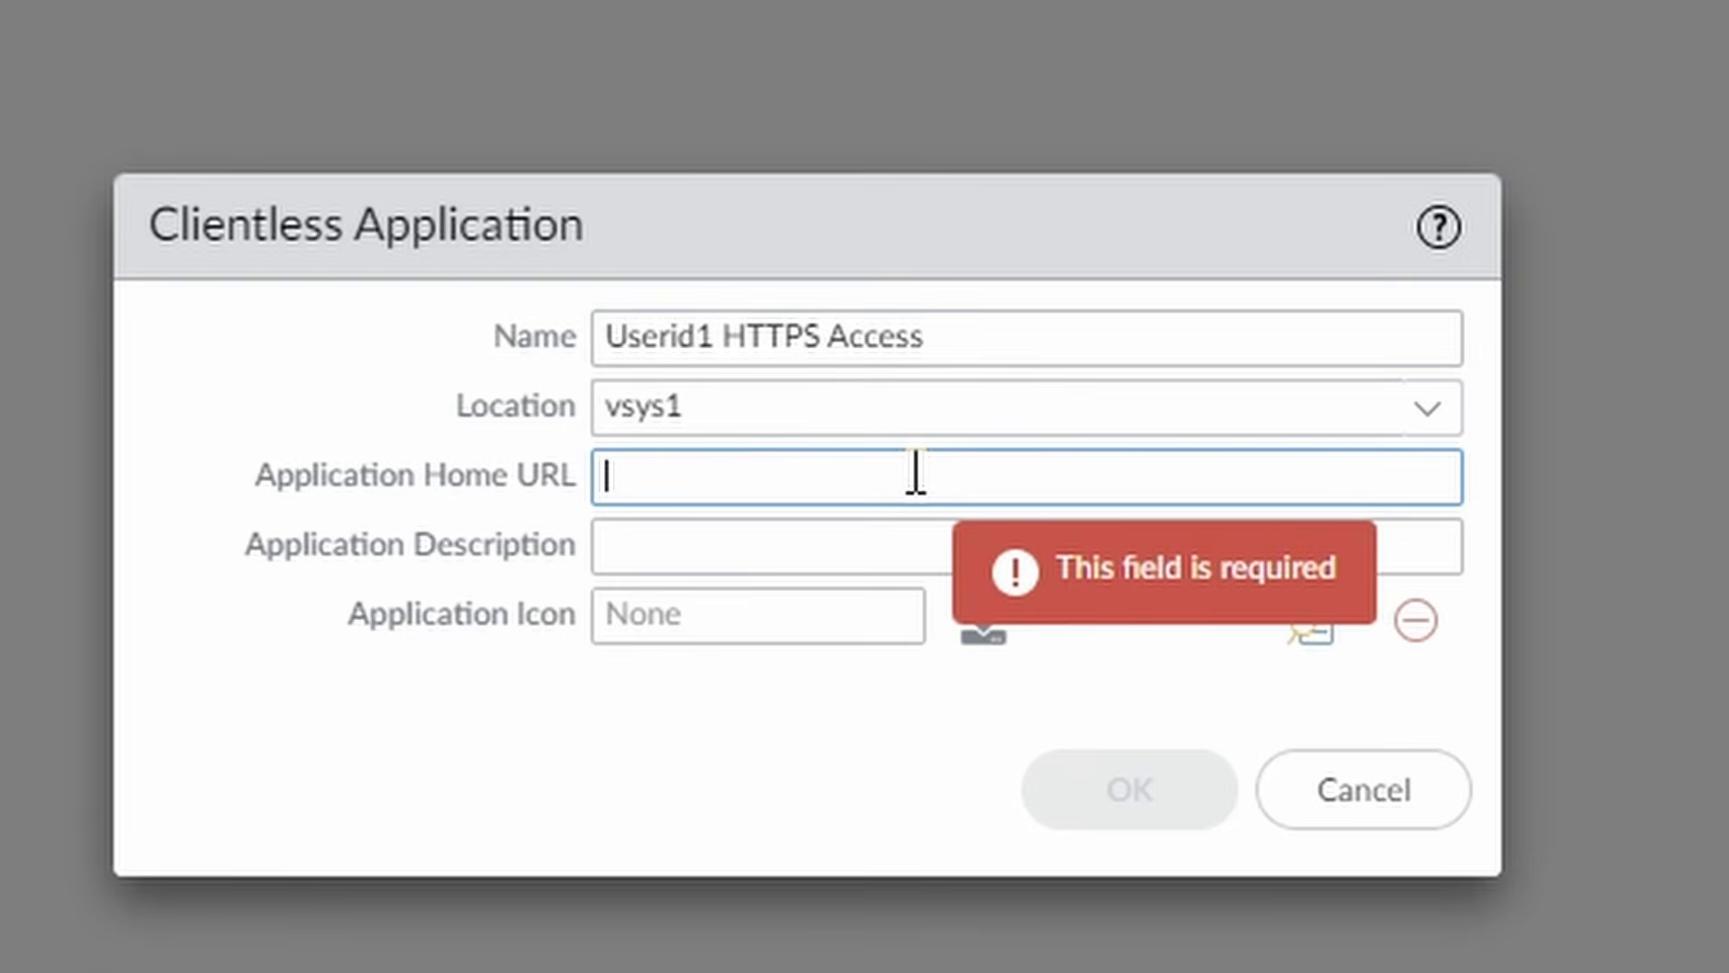
{"action": "type", "text": "https://"}
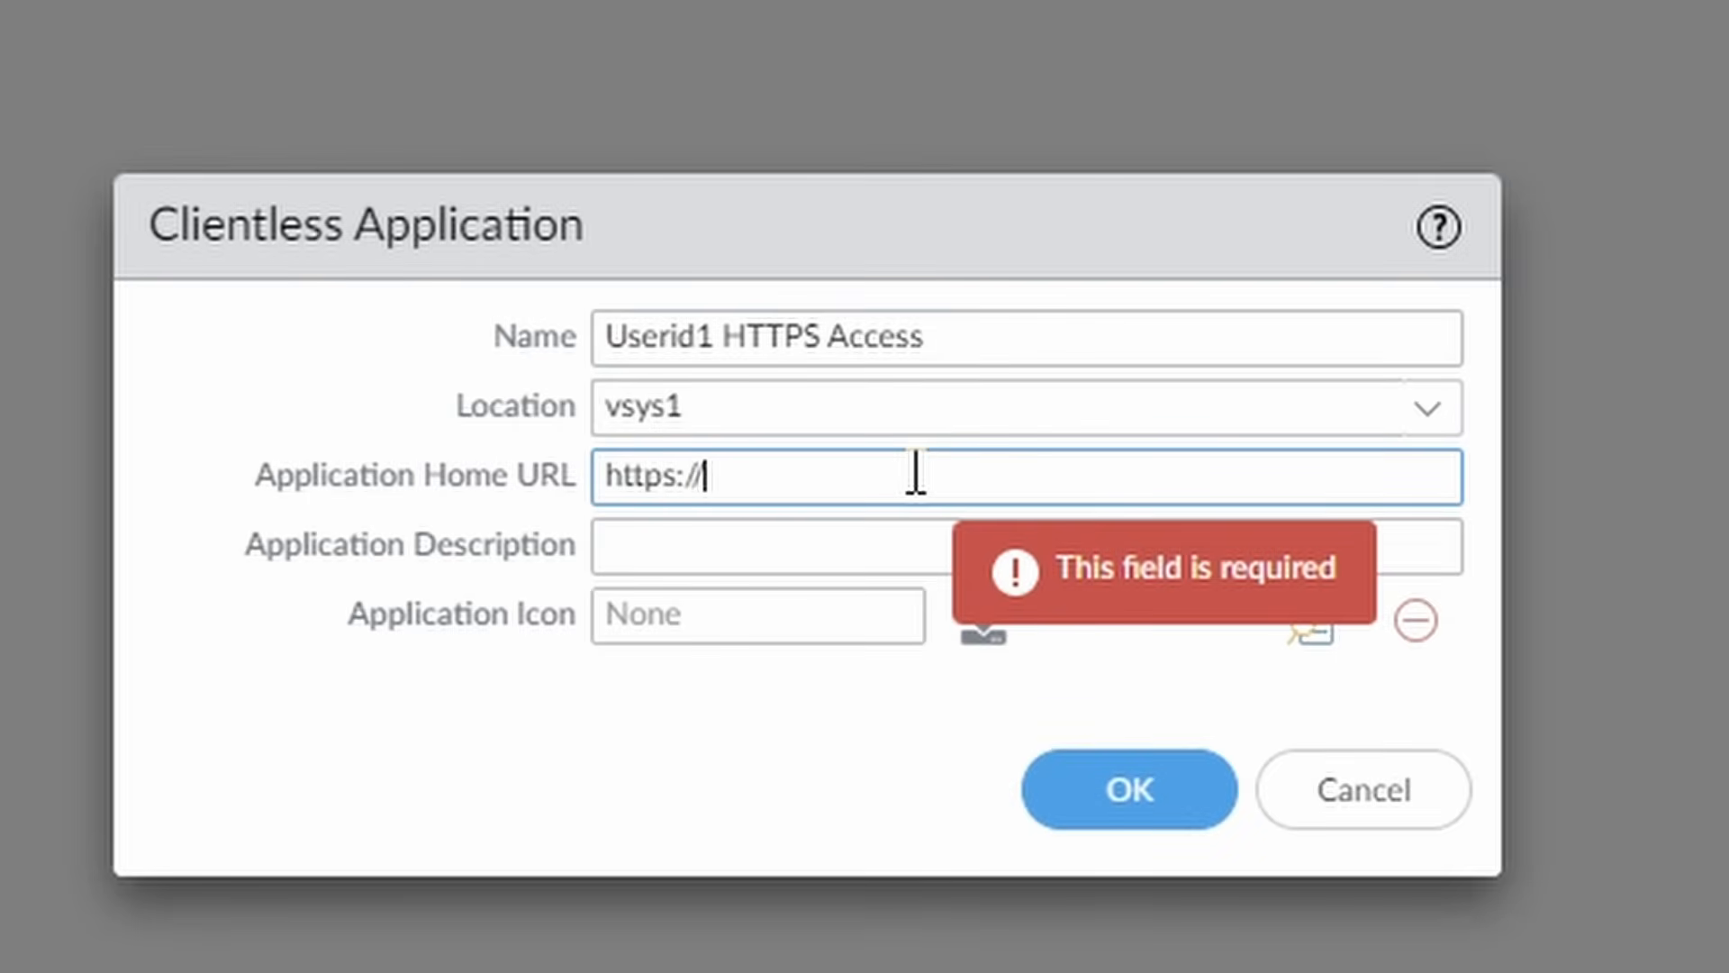
{"action": "type", "text": "userid1"}
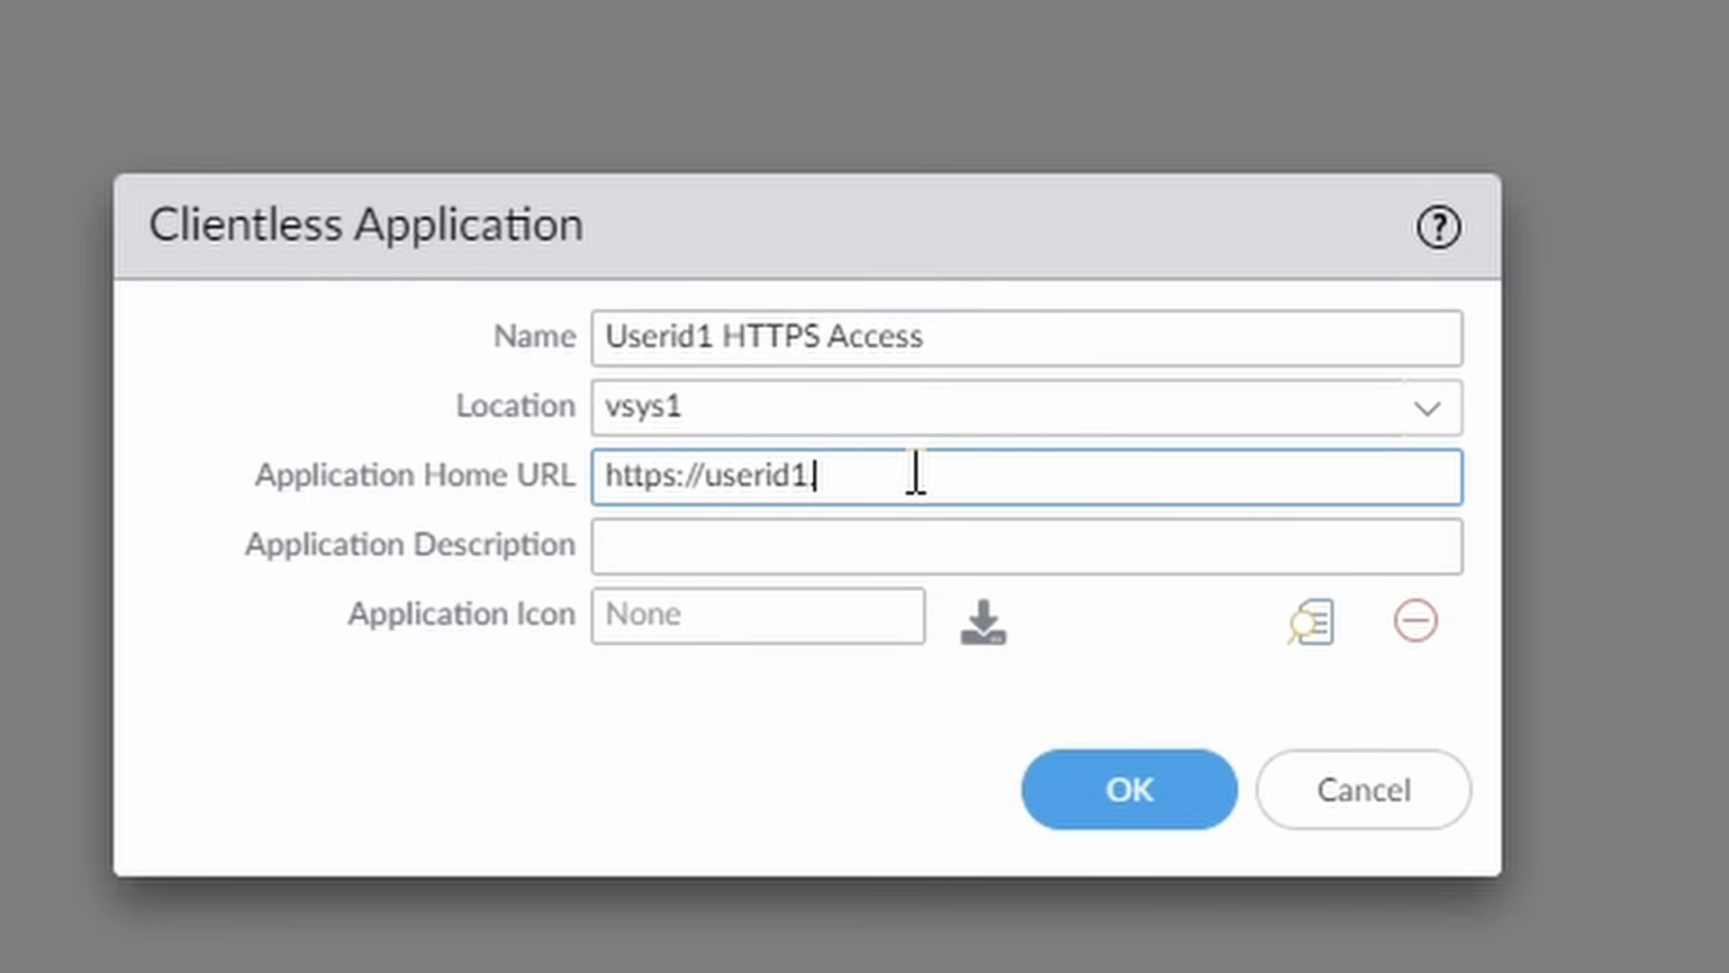
{"action": "type", "text": ".ad.netsums.c"}
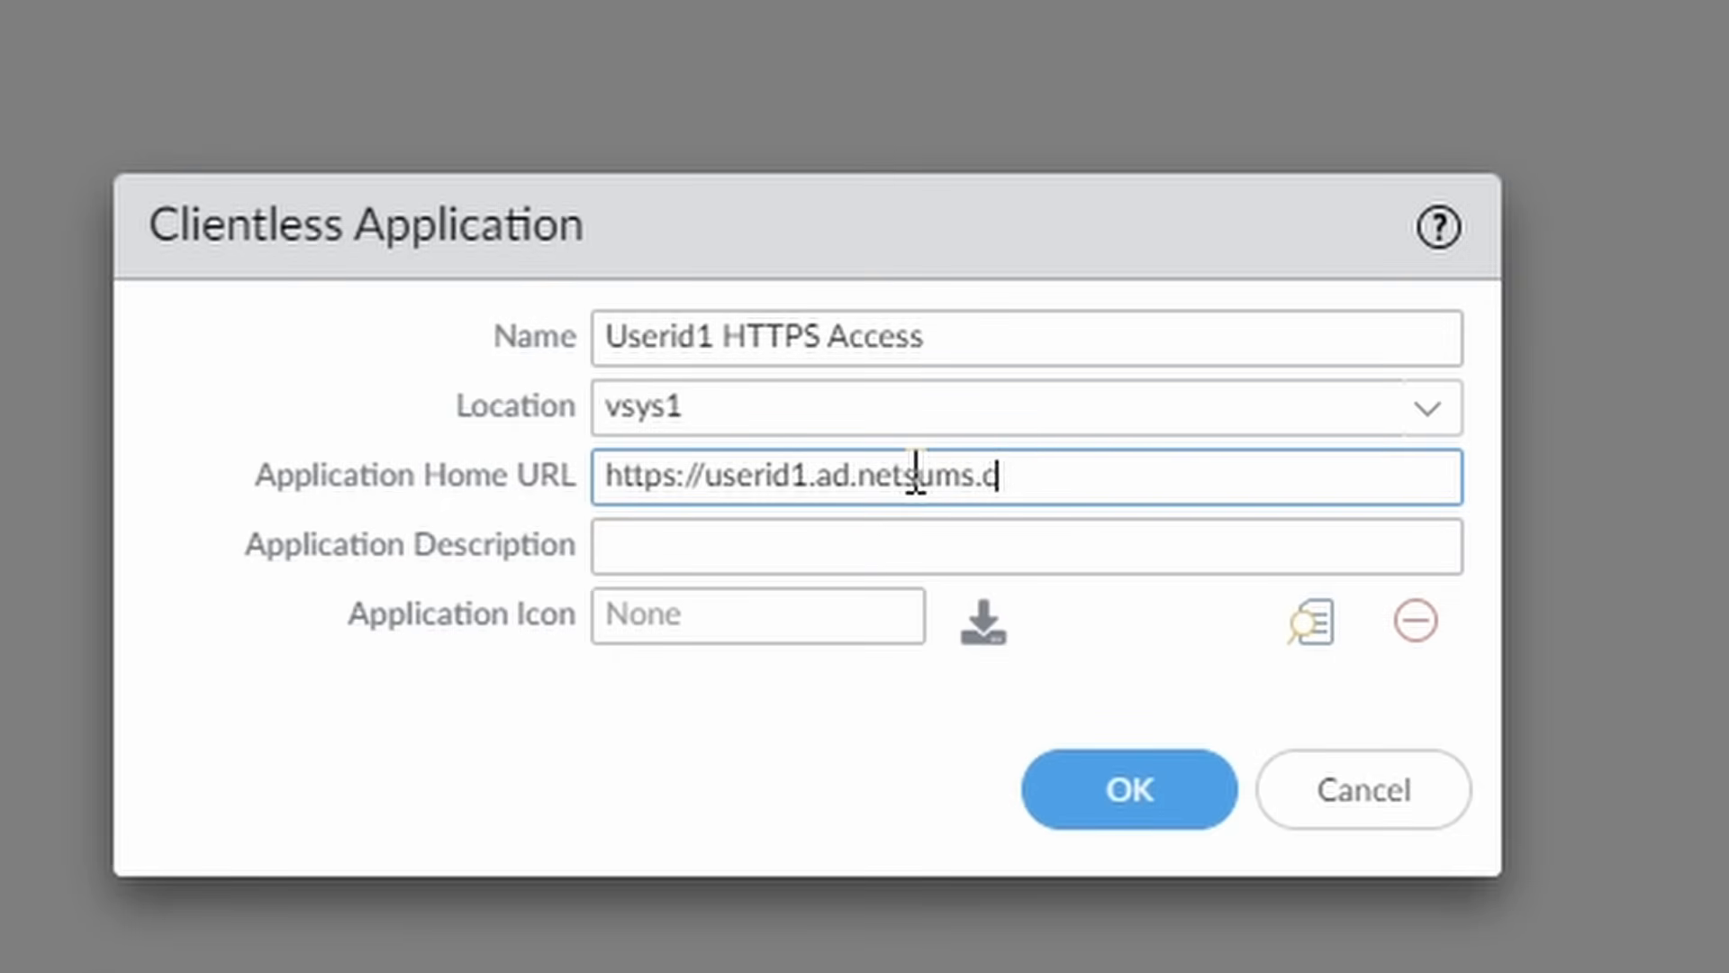
{"action": "type", "text": "om"}
Copy the app name into the description, use Microsoft IIS.jpg as its icon, and save.
{"action": "left_click_drag", "start_coordinate": [1035, 337], "coordinate": [571, 340]}
{"action": "key", "text": "ctrl+c"}
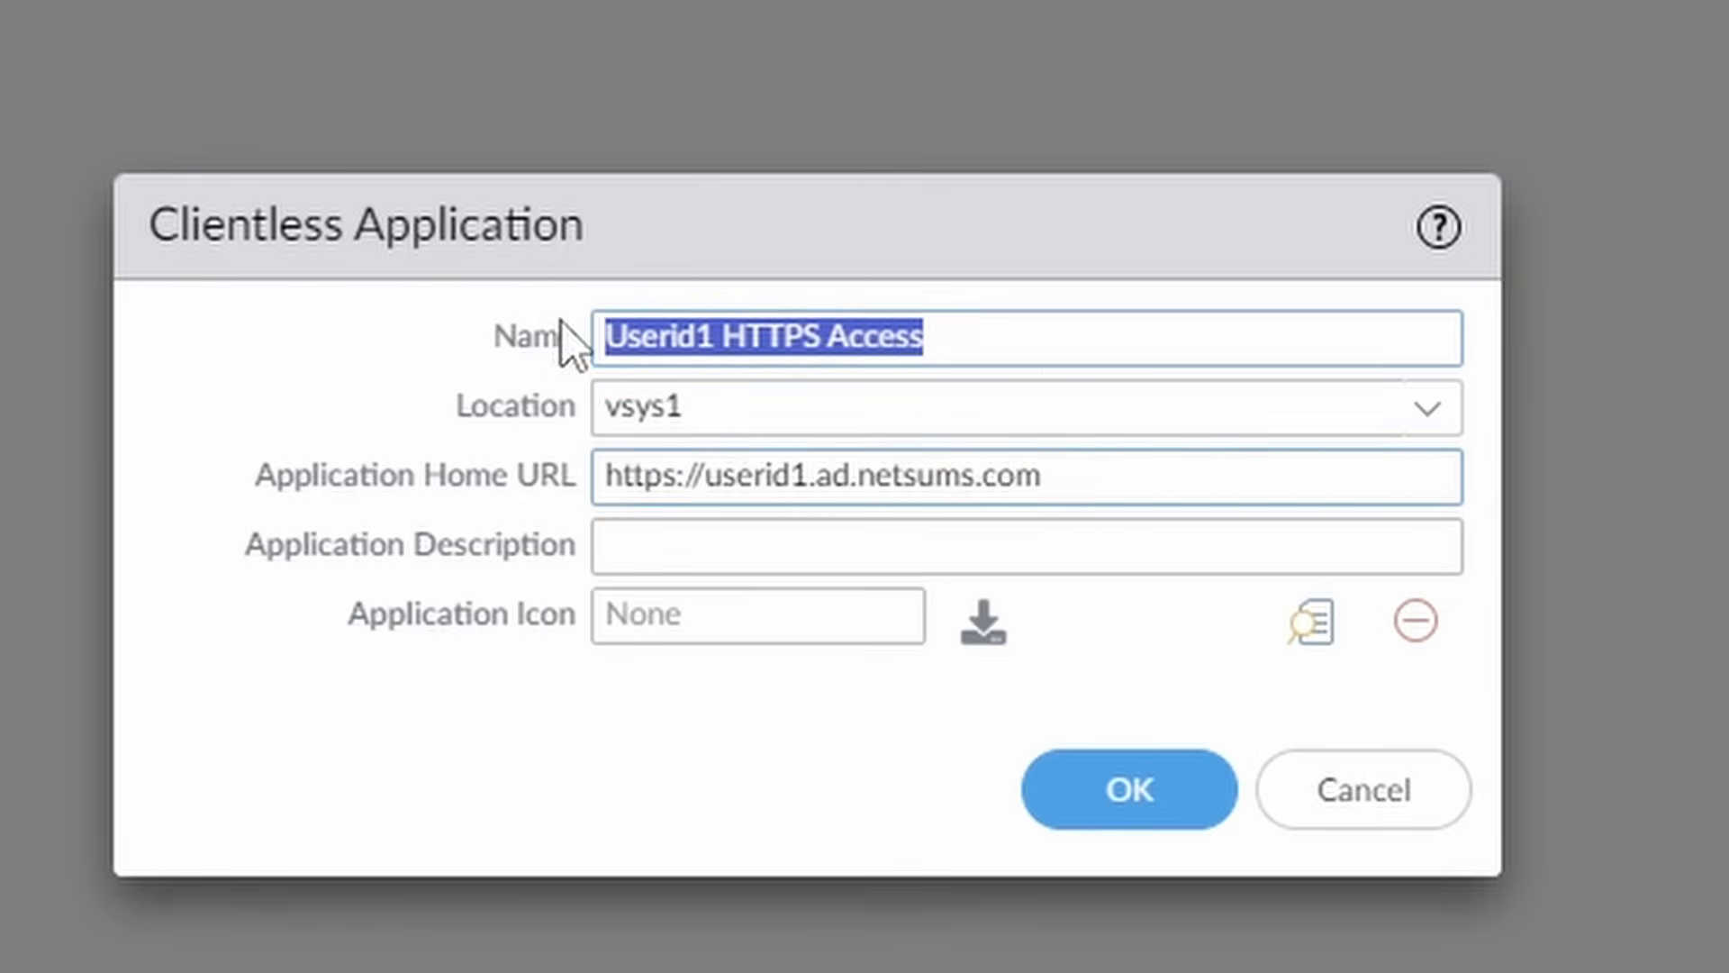
{"action": "left_click", "coordinate": [665, 541]}
{"action": "key", "text": "ctrl+v"}
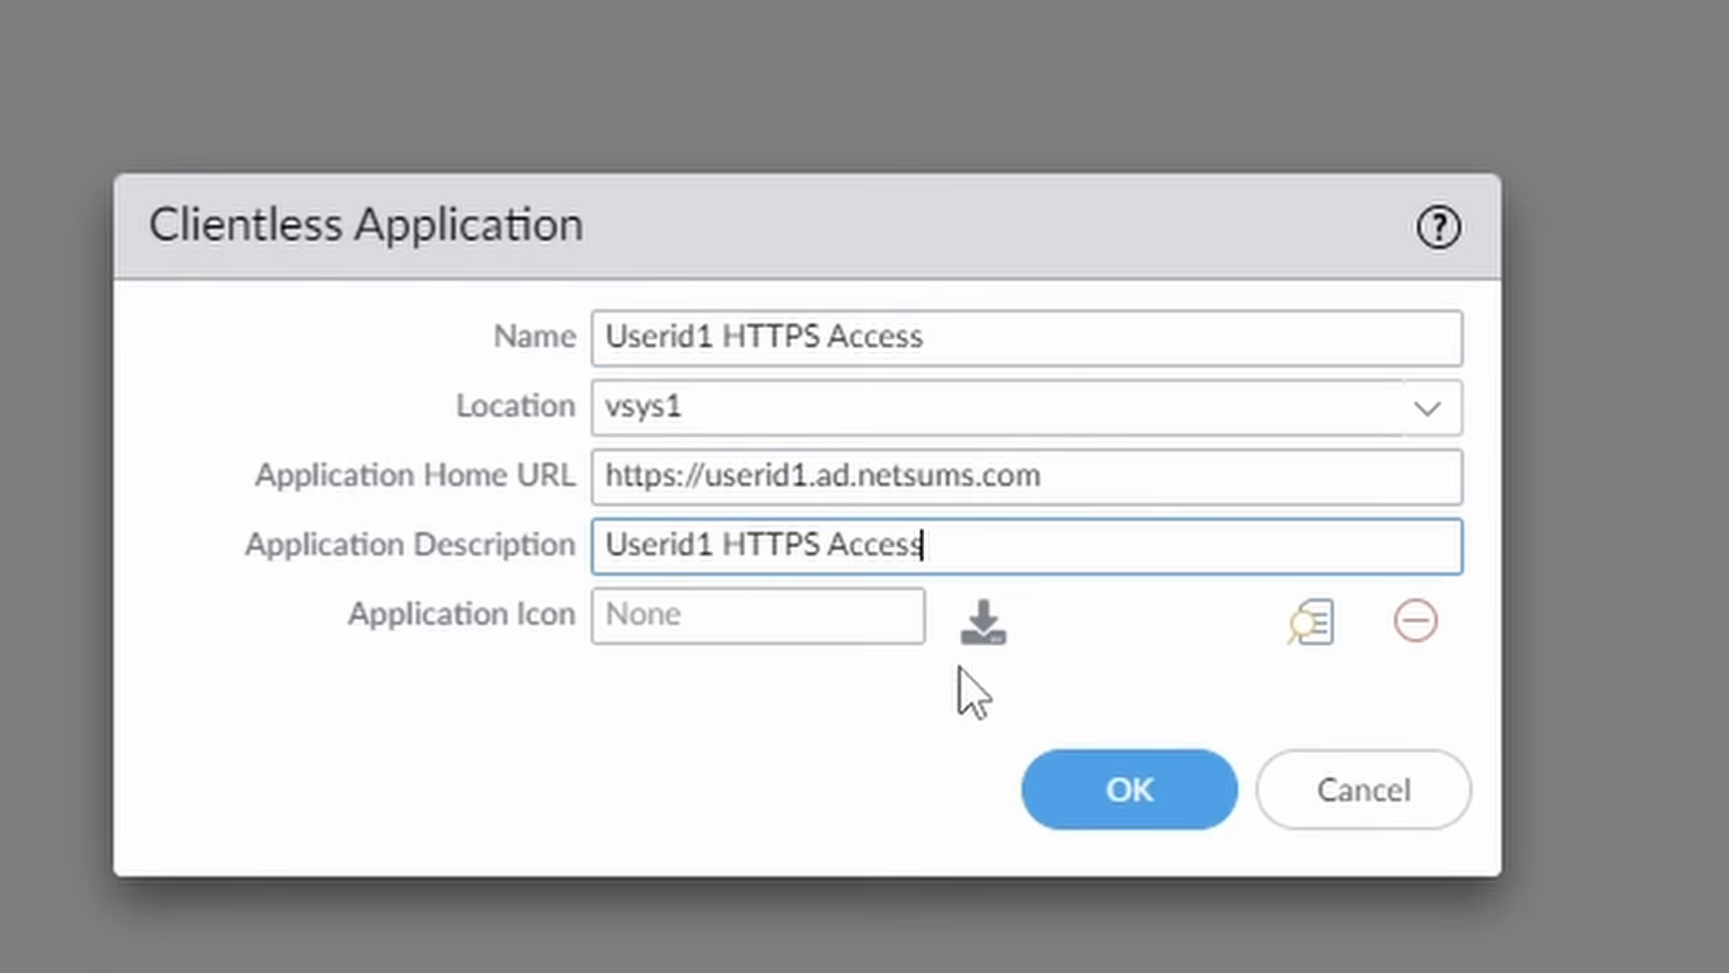
{"action": "left_click", "coordinate": [985, 631]}
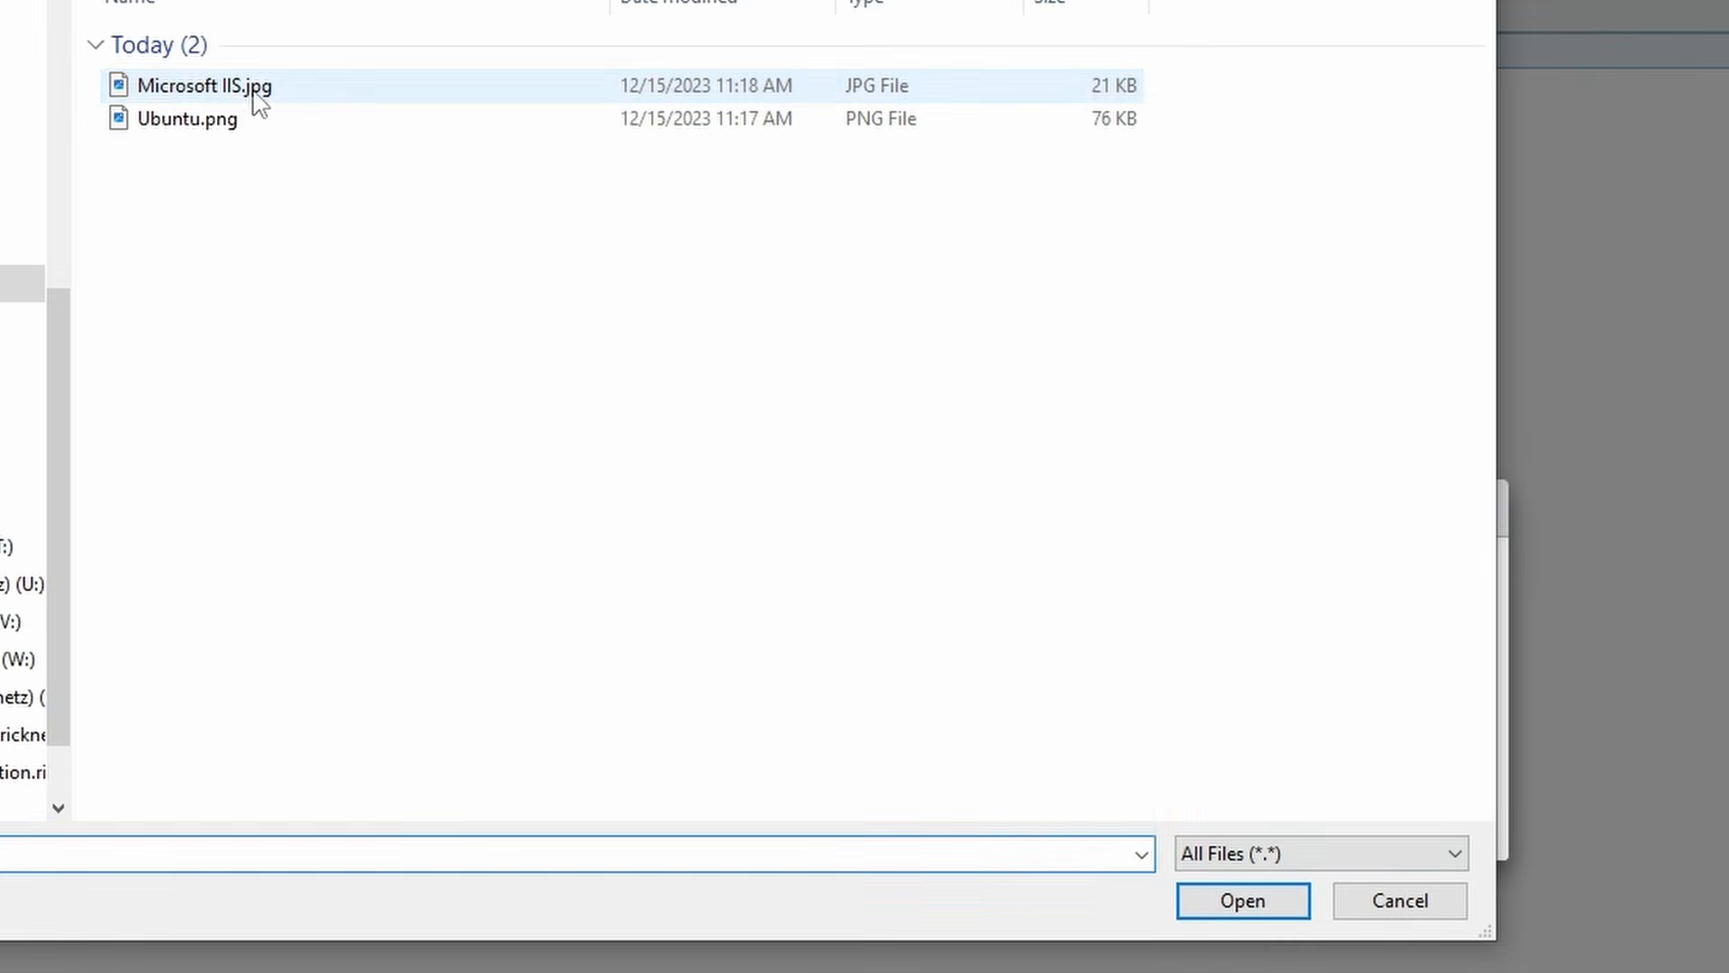
{"action": "left_click", "coordinate": [255, 90]}
{"action": "left_click", "coordinate": [1243, 900]}
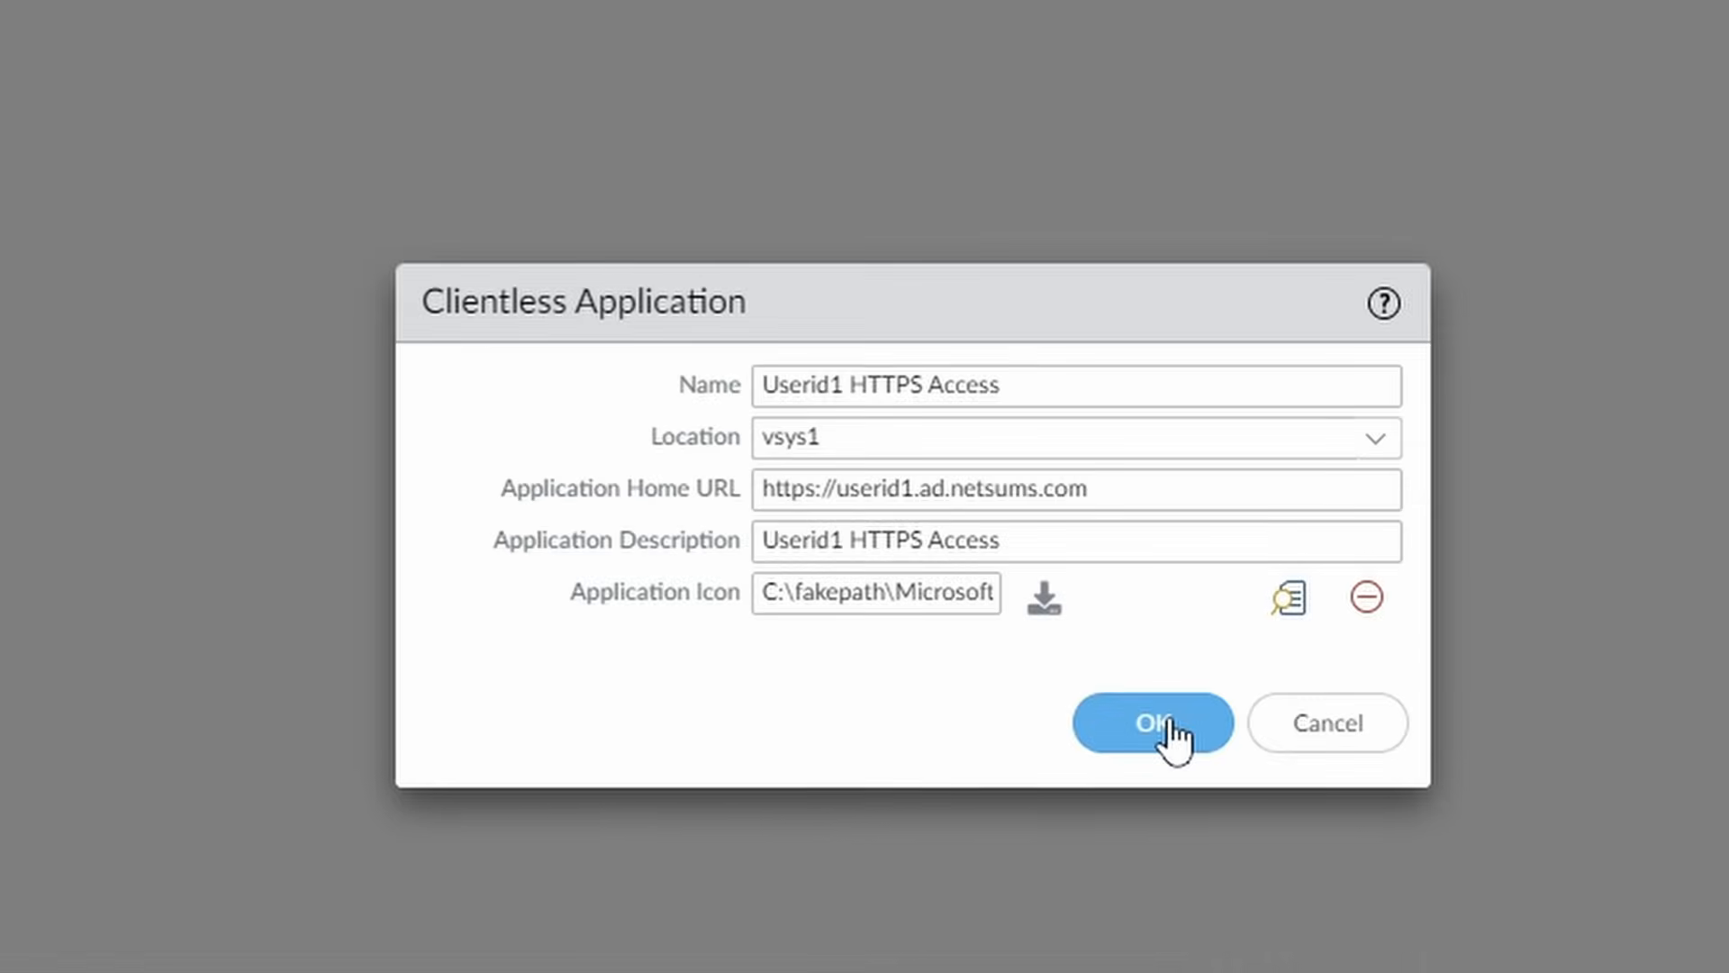
{"action": "left_click", "coordinate": [1136, 707]}
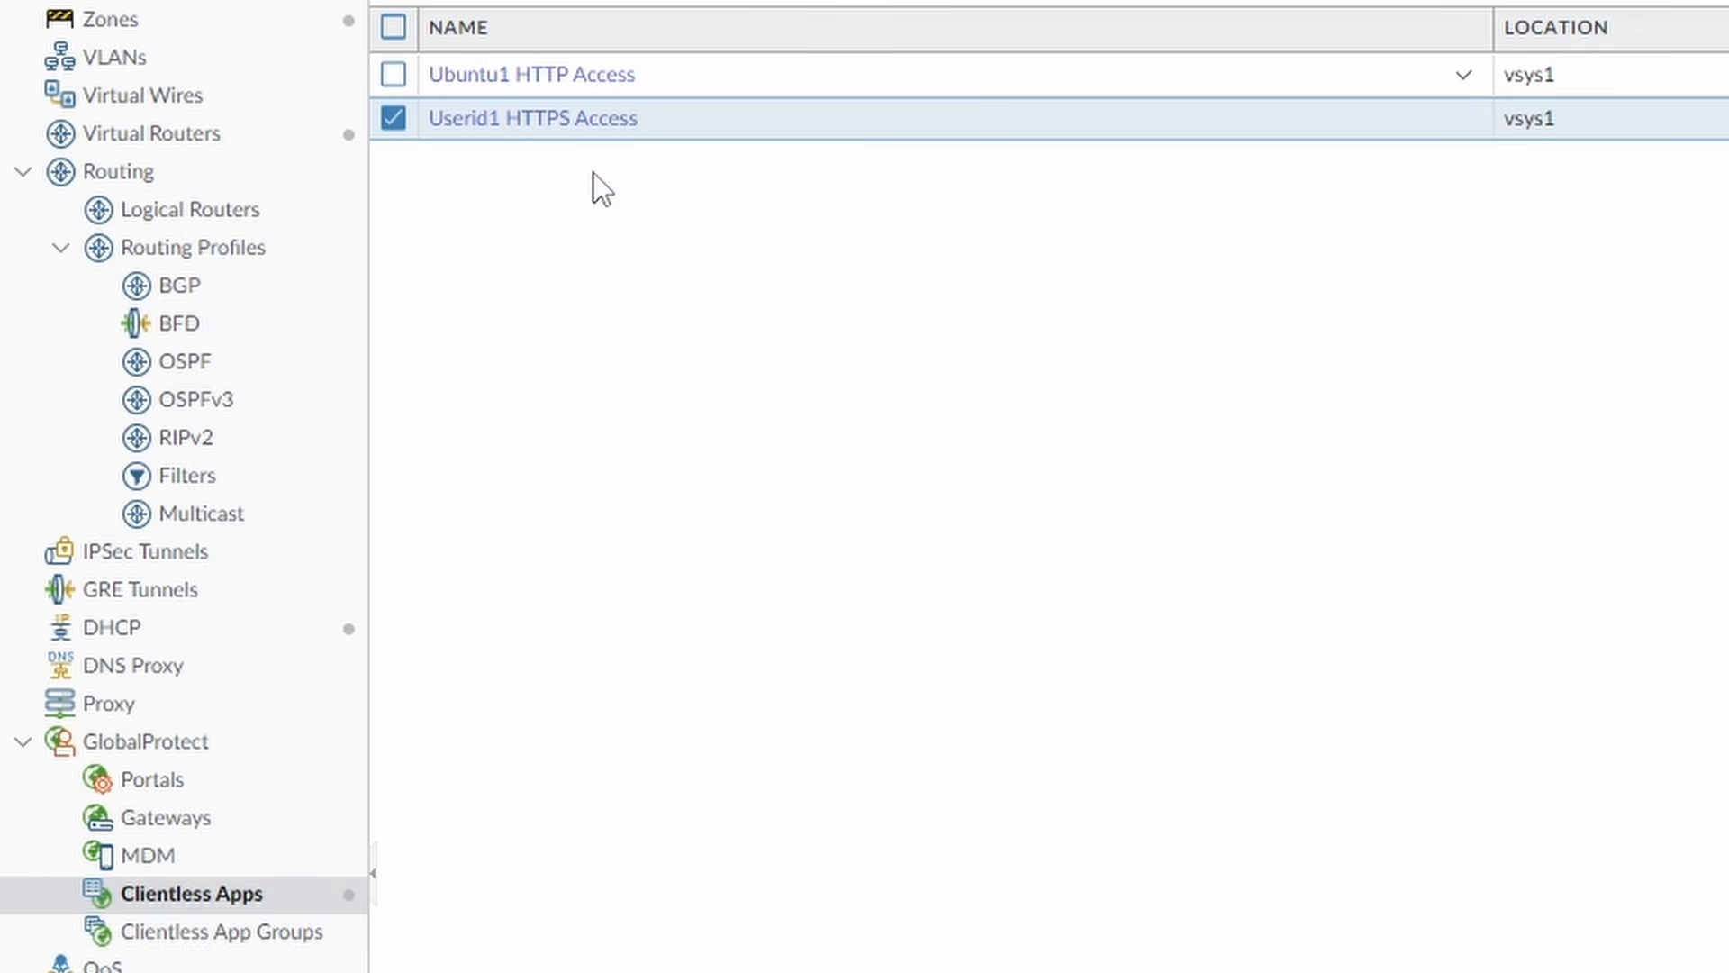
Start a new clientless app group named netsums-app-group.
{"action": "left_click", "coordinate": [232, 935]}
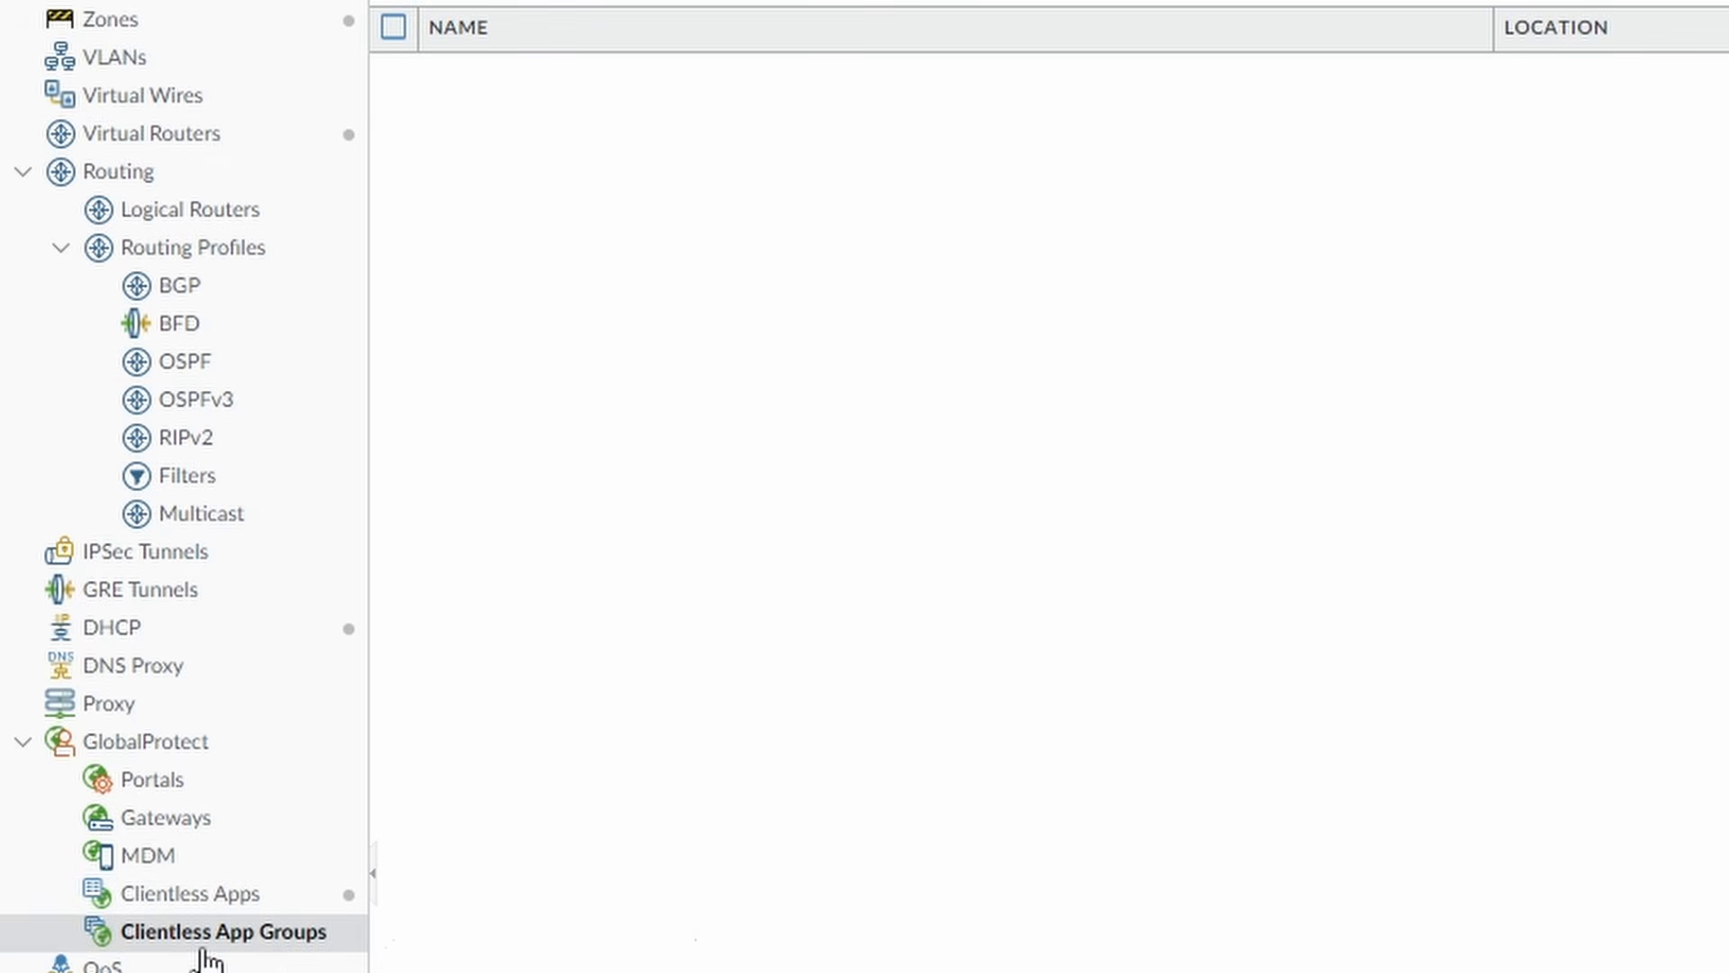
{"action": "scroll", "coordinate": [206, 960], "scroll_direction": "down", "scroll_amount": 9}
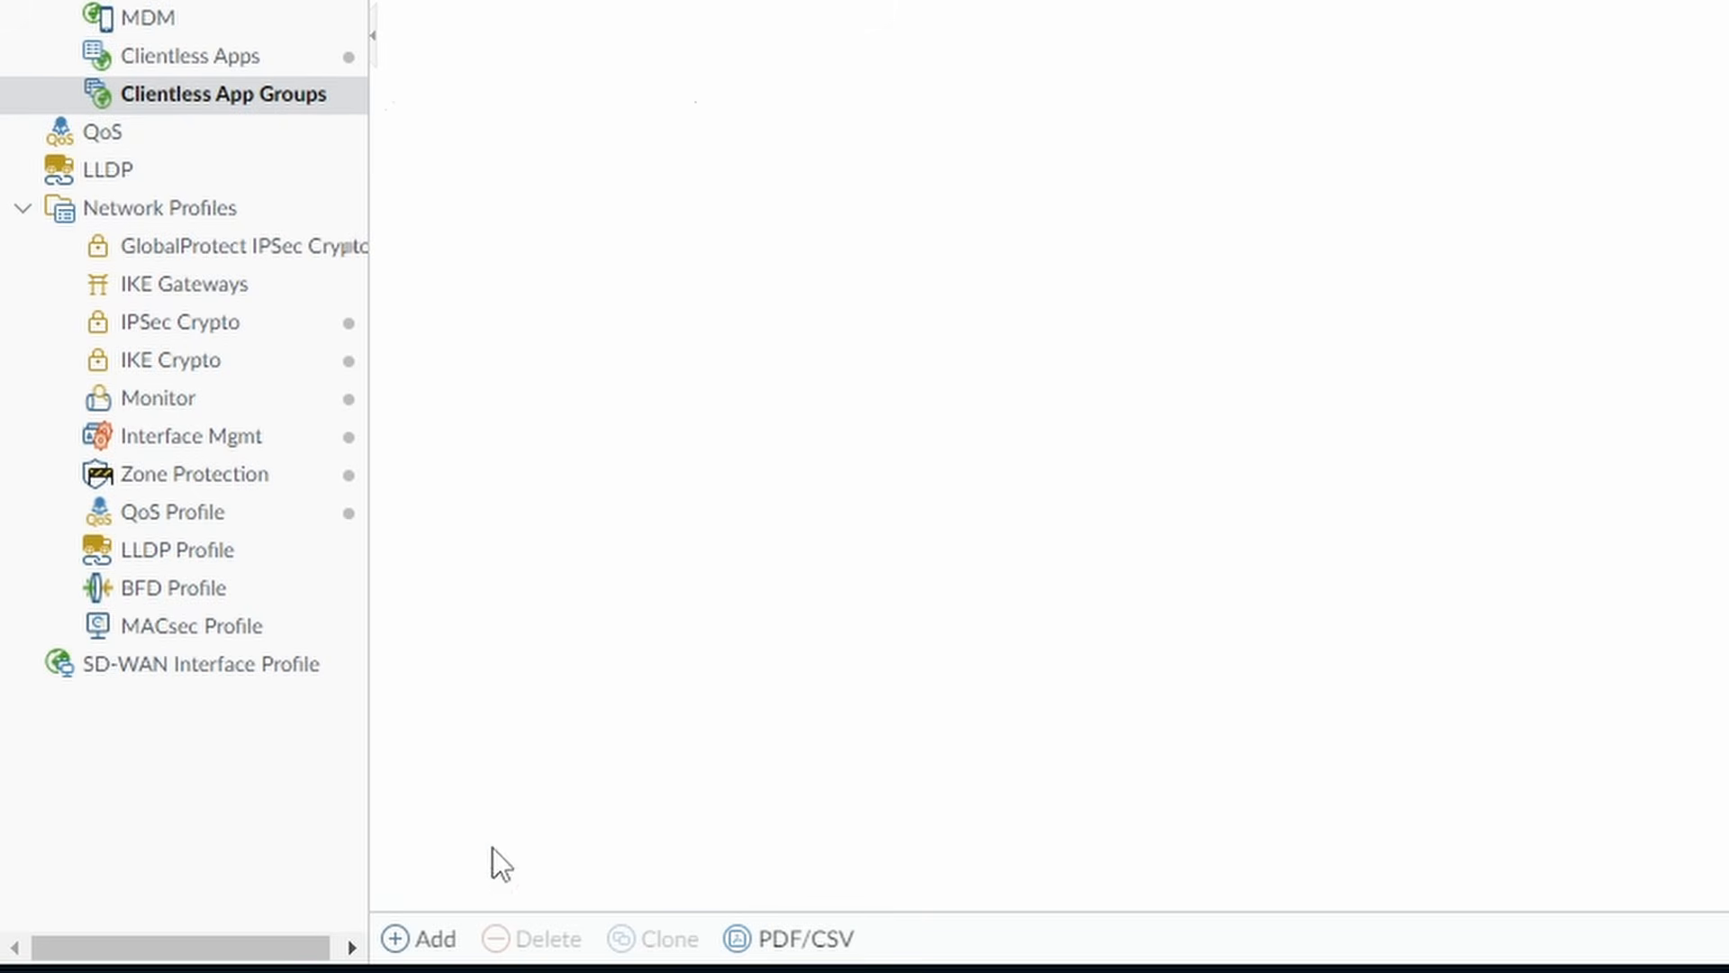
{"action": "left_click", "coordinate": [433, 940]}
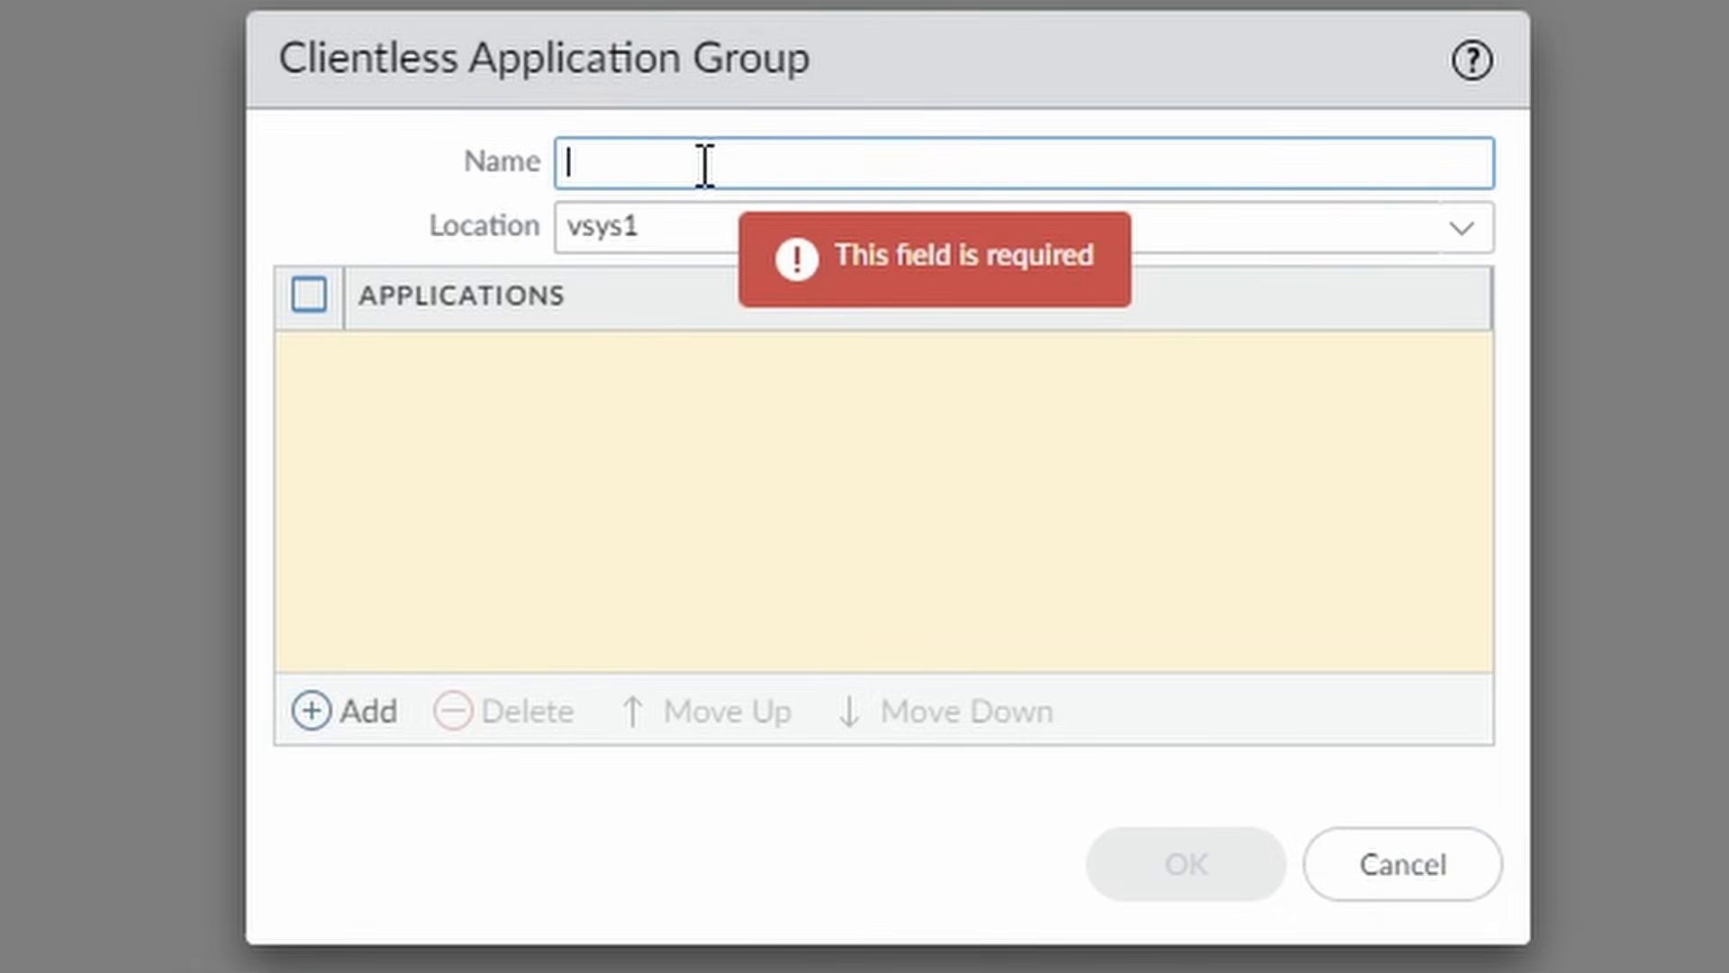
{"action": "type", "text": "netsums-app-group"}
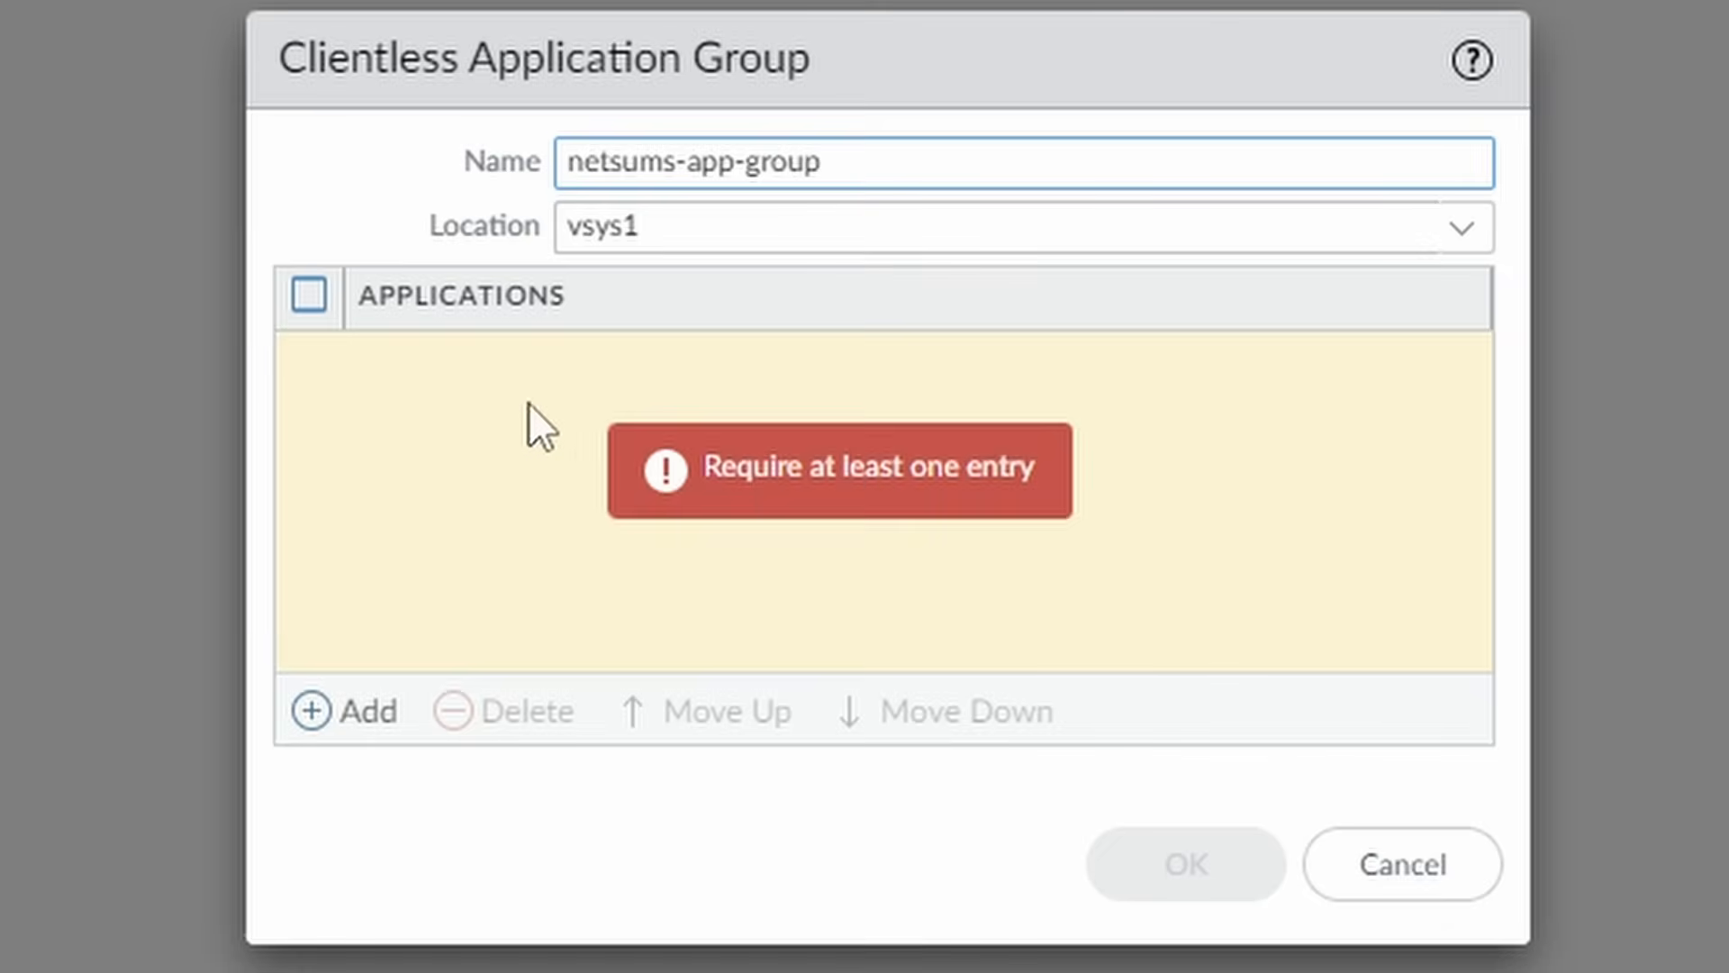
Add Ubuntu1 HTTP Access and Userid1 HTTPS Access to the group and save it.
{"action": "left_click", "coordinate": [352, 720]}
{"action": "left_click", "coordinate": [527, 431]}
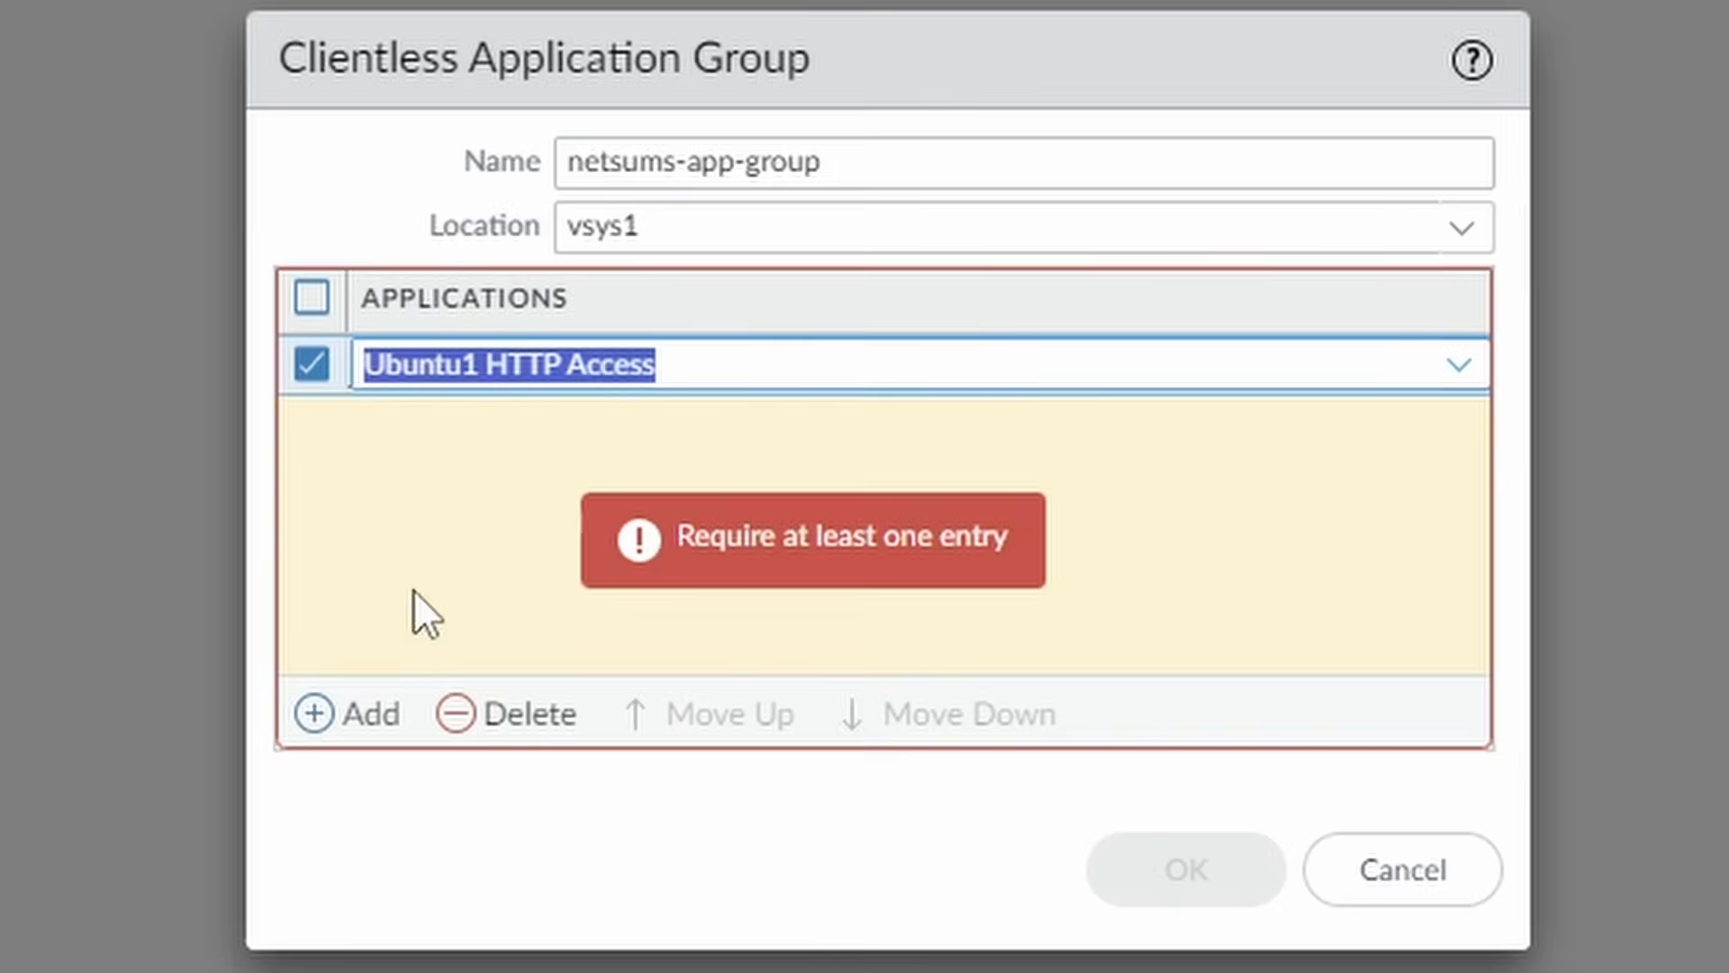
{"action": "left_click", "coordinate": [311, 716]}
{"action": "left_click", "coordinate": [559, 576]}
{"action": "left_click", "coordinate": [636, 793]}
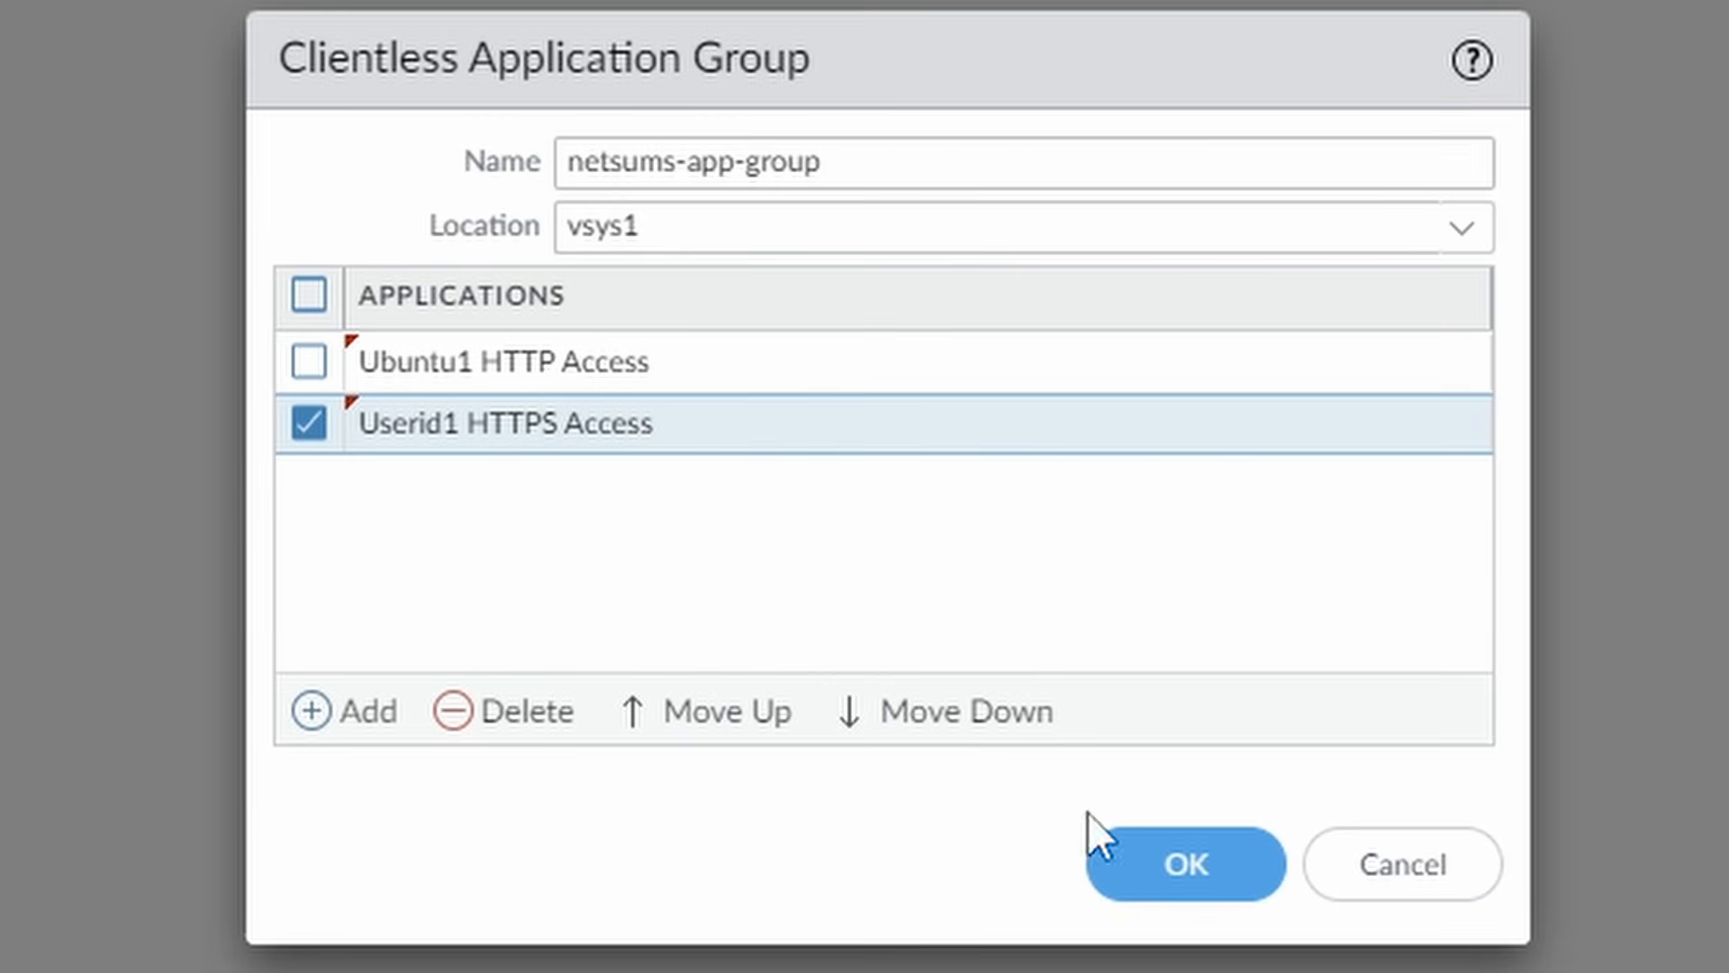
{"action": "left_click", "coordinate": [1202, 869]}
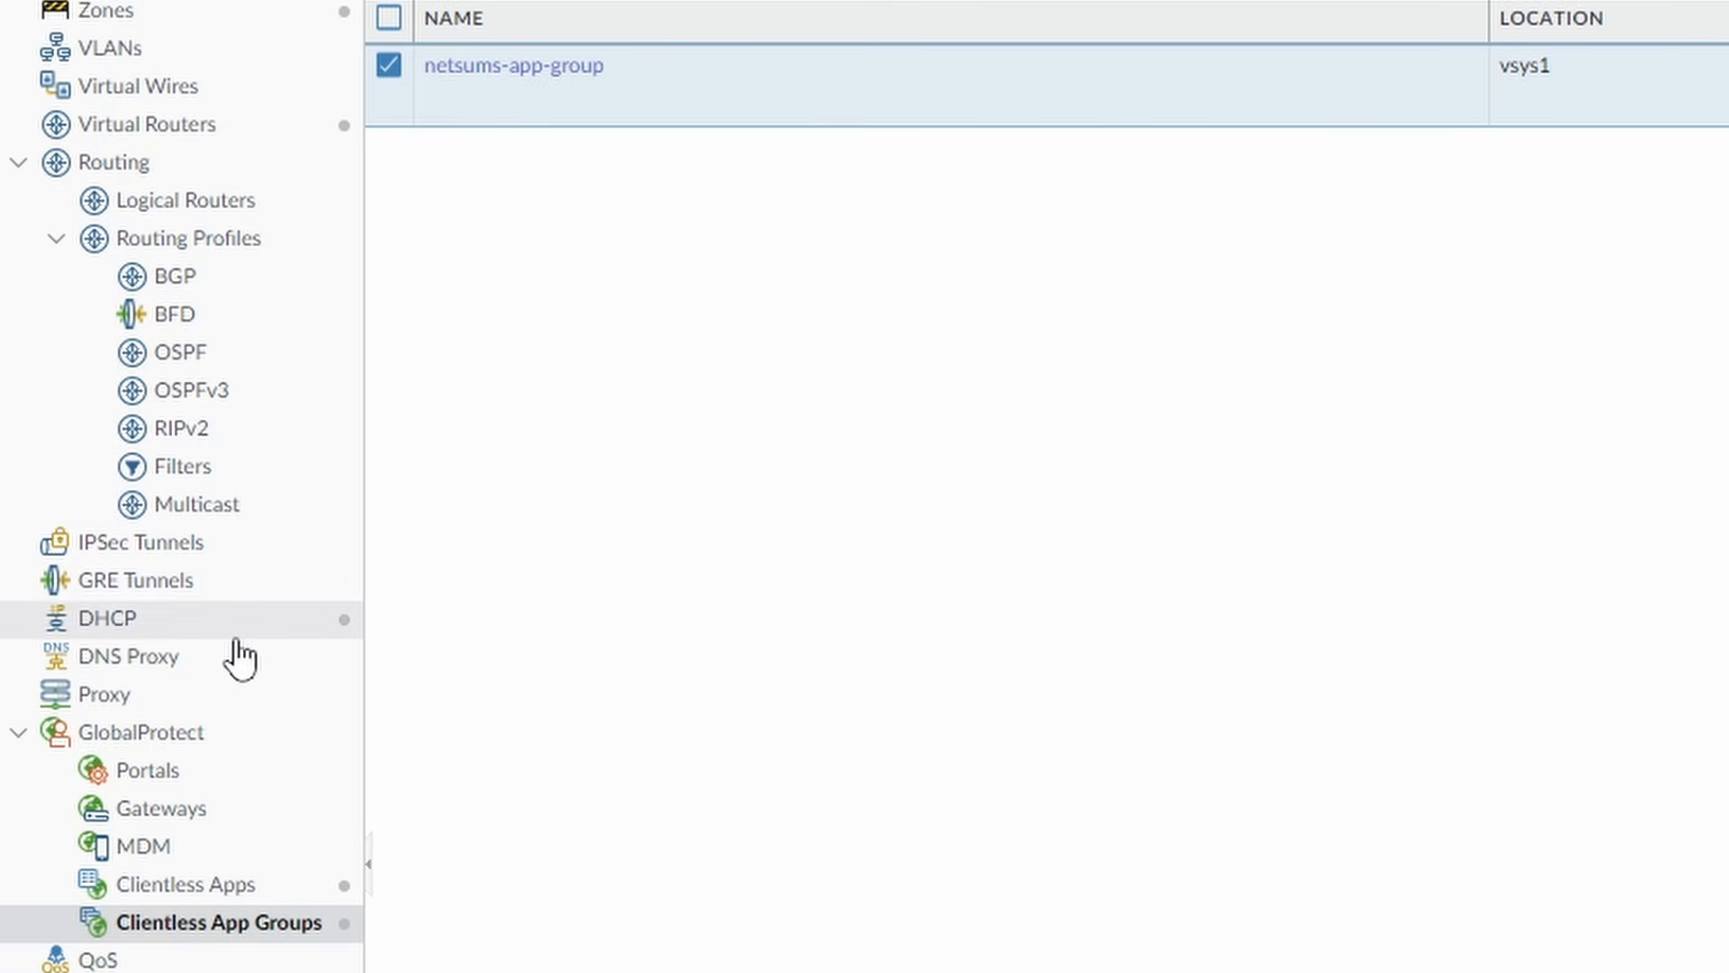
Start a new DNS proxy named netsums-dns-proxy and bring up its server profile choices.
{"action": "left_click", "coordinate": [148, 667]}
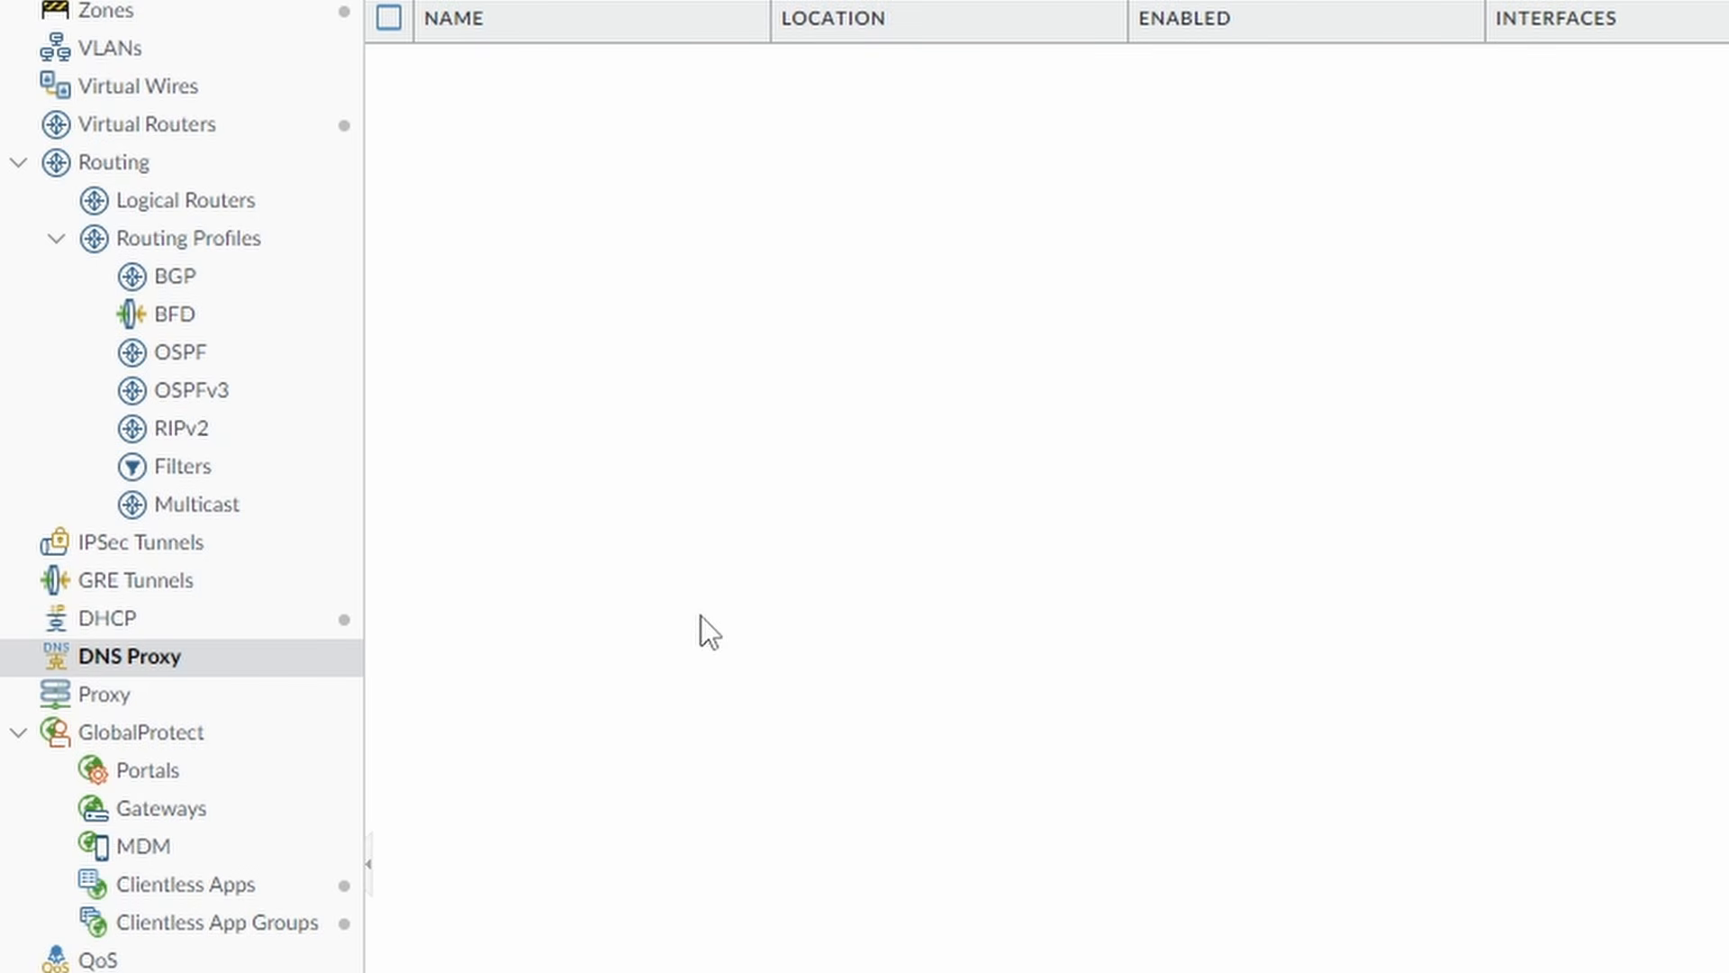
{"action": "scroll", "coordinate": [701, 616], "scroll_direction": "down", "scroll_amount": 9}
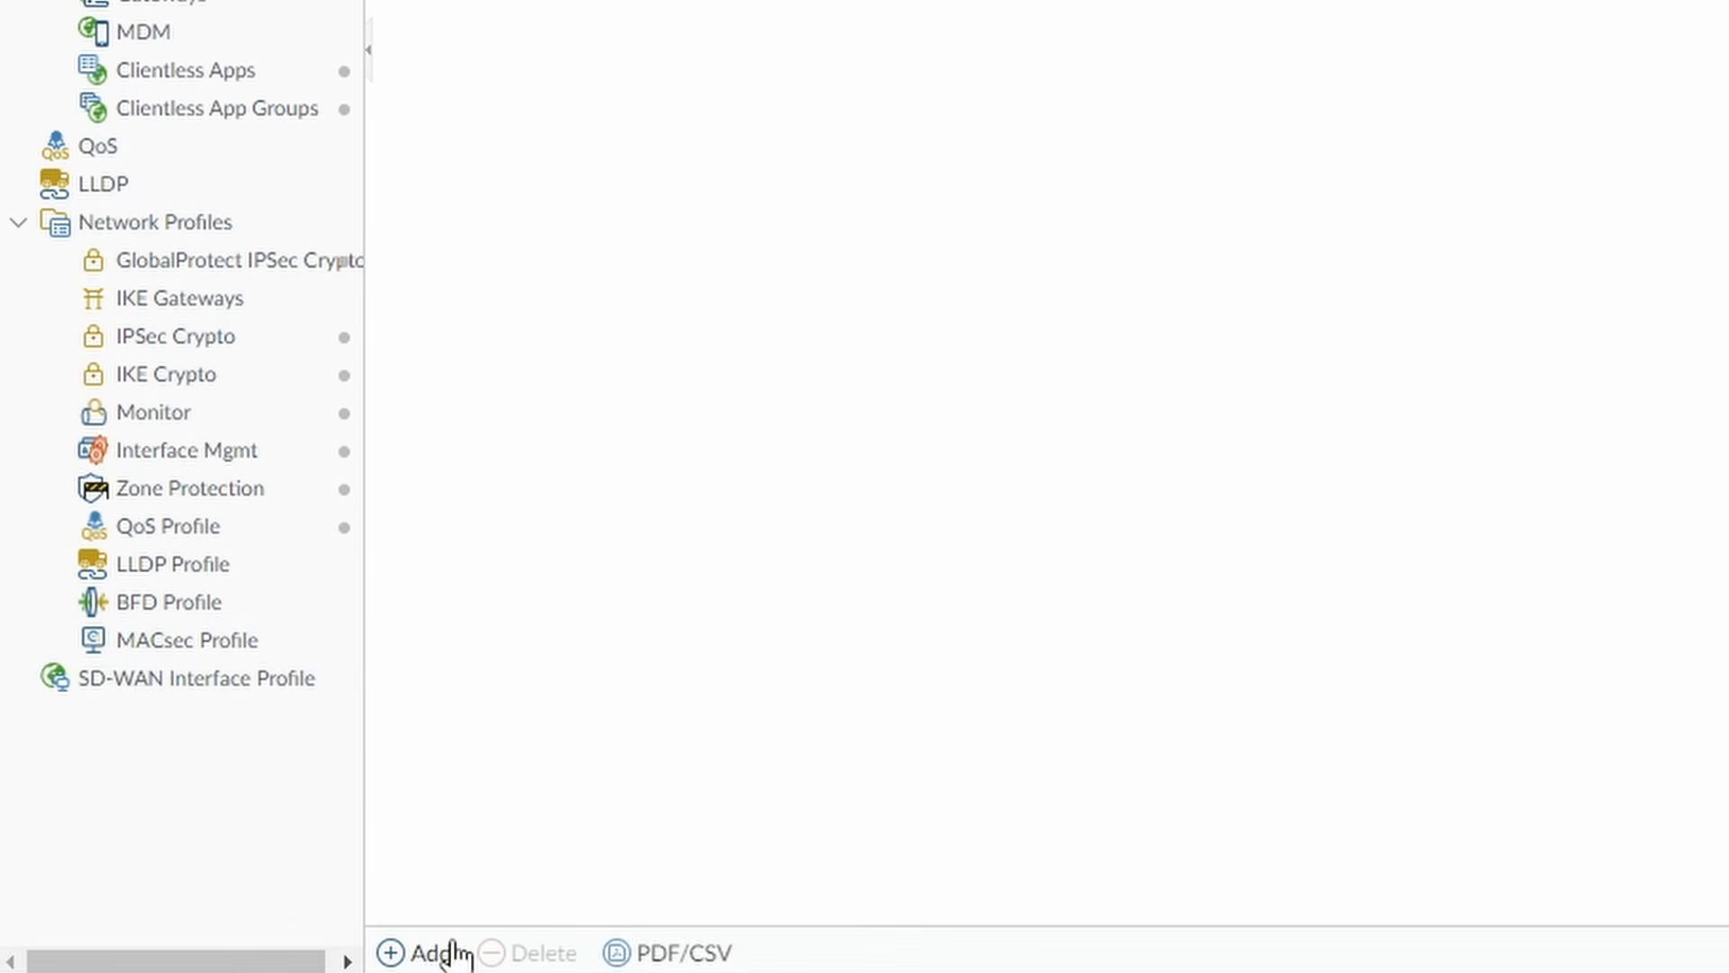
{"action": "left_click", "coordinate": [448, 951]}
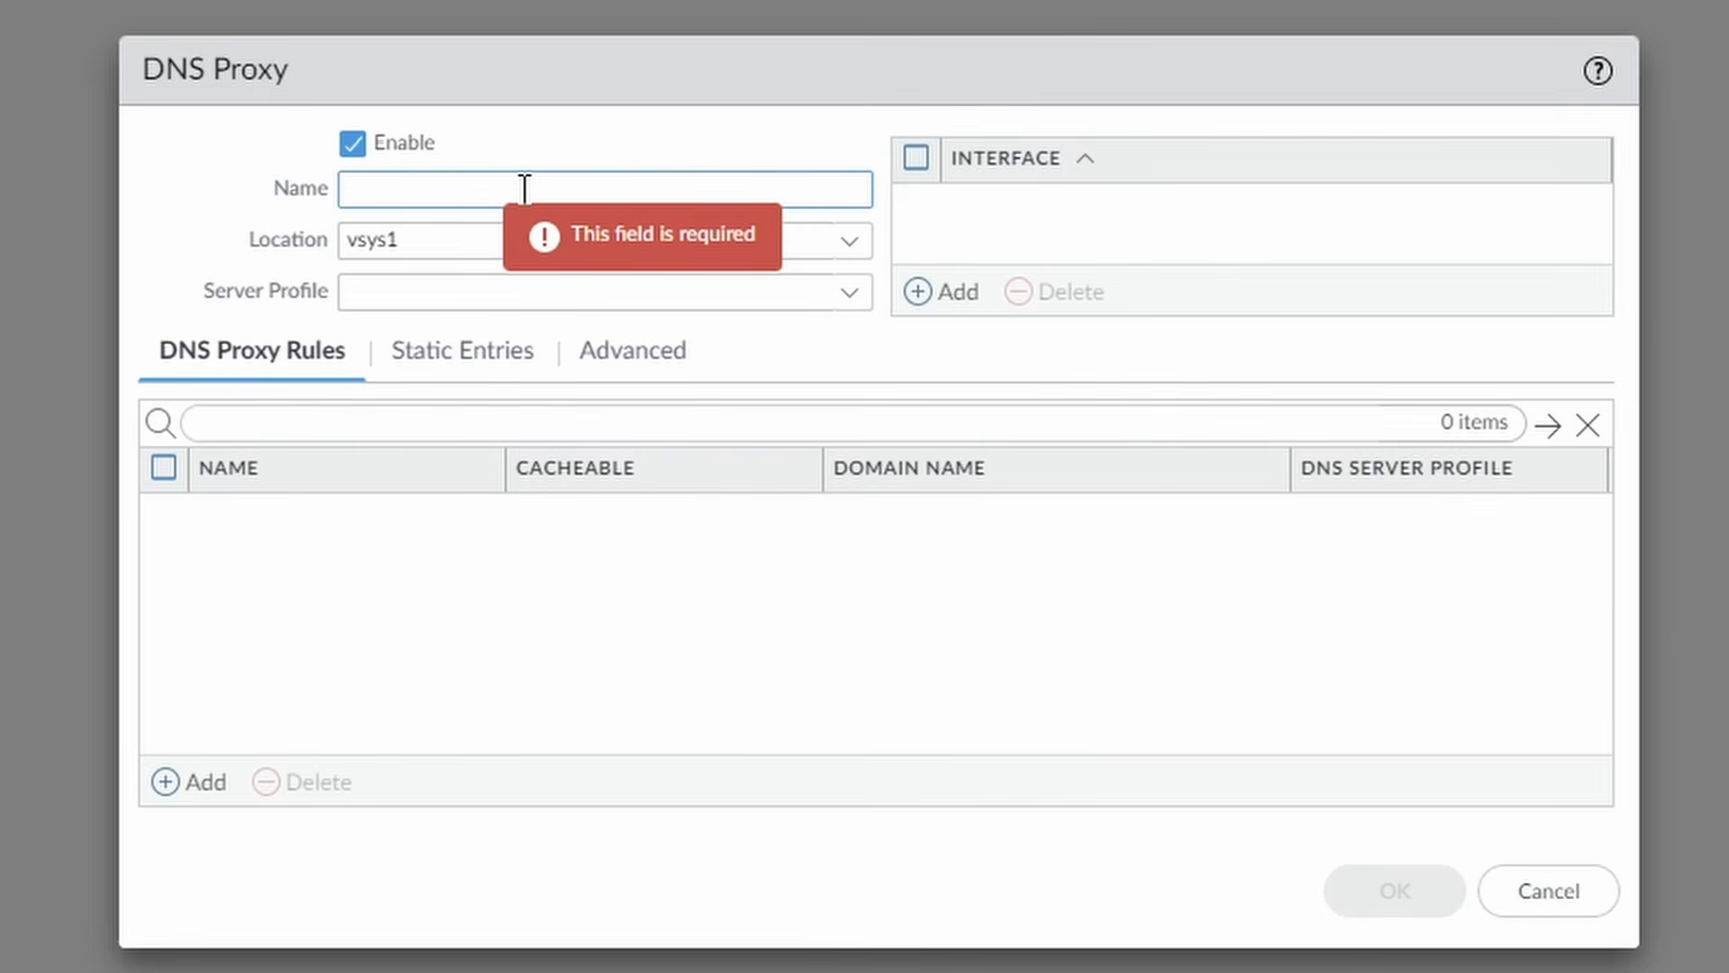
{"action": "type", "text": "netsums-dns-proxy"}
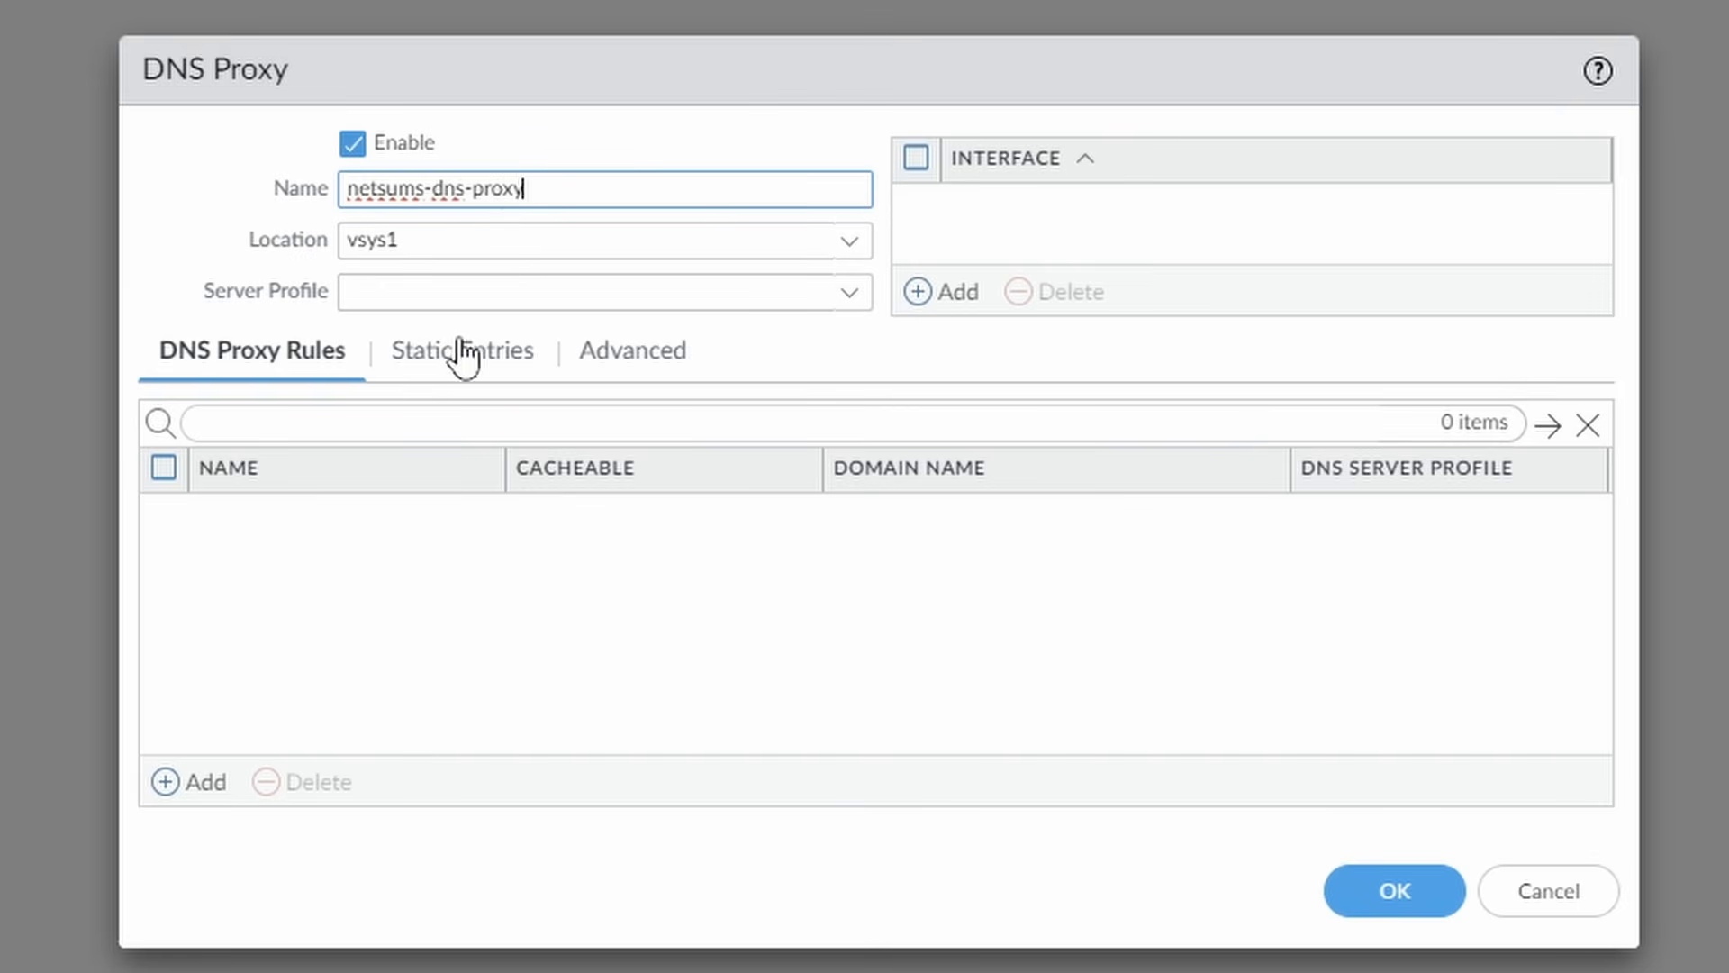
{"action": "left_click", "coordinate": [514, 290]}
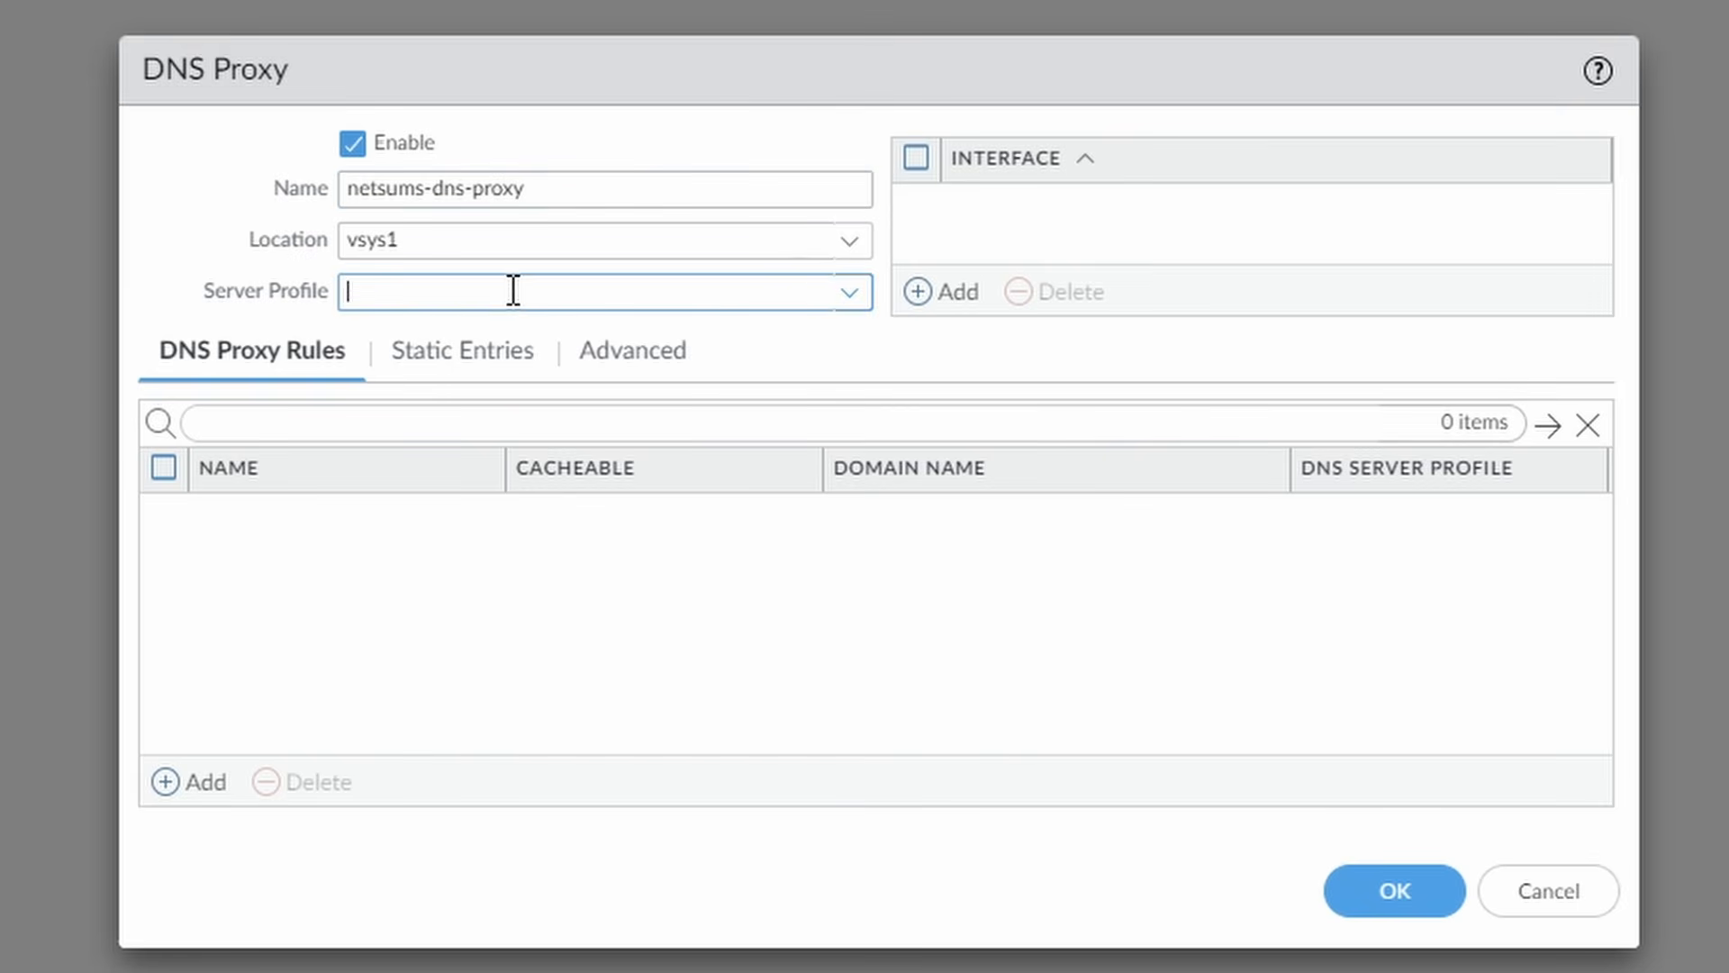
{"action": "left_click", "coordinate": [851, 292]}
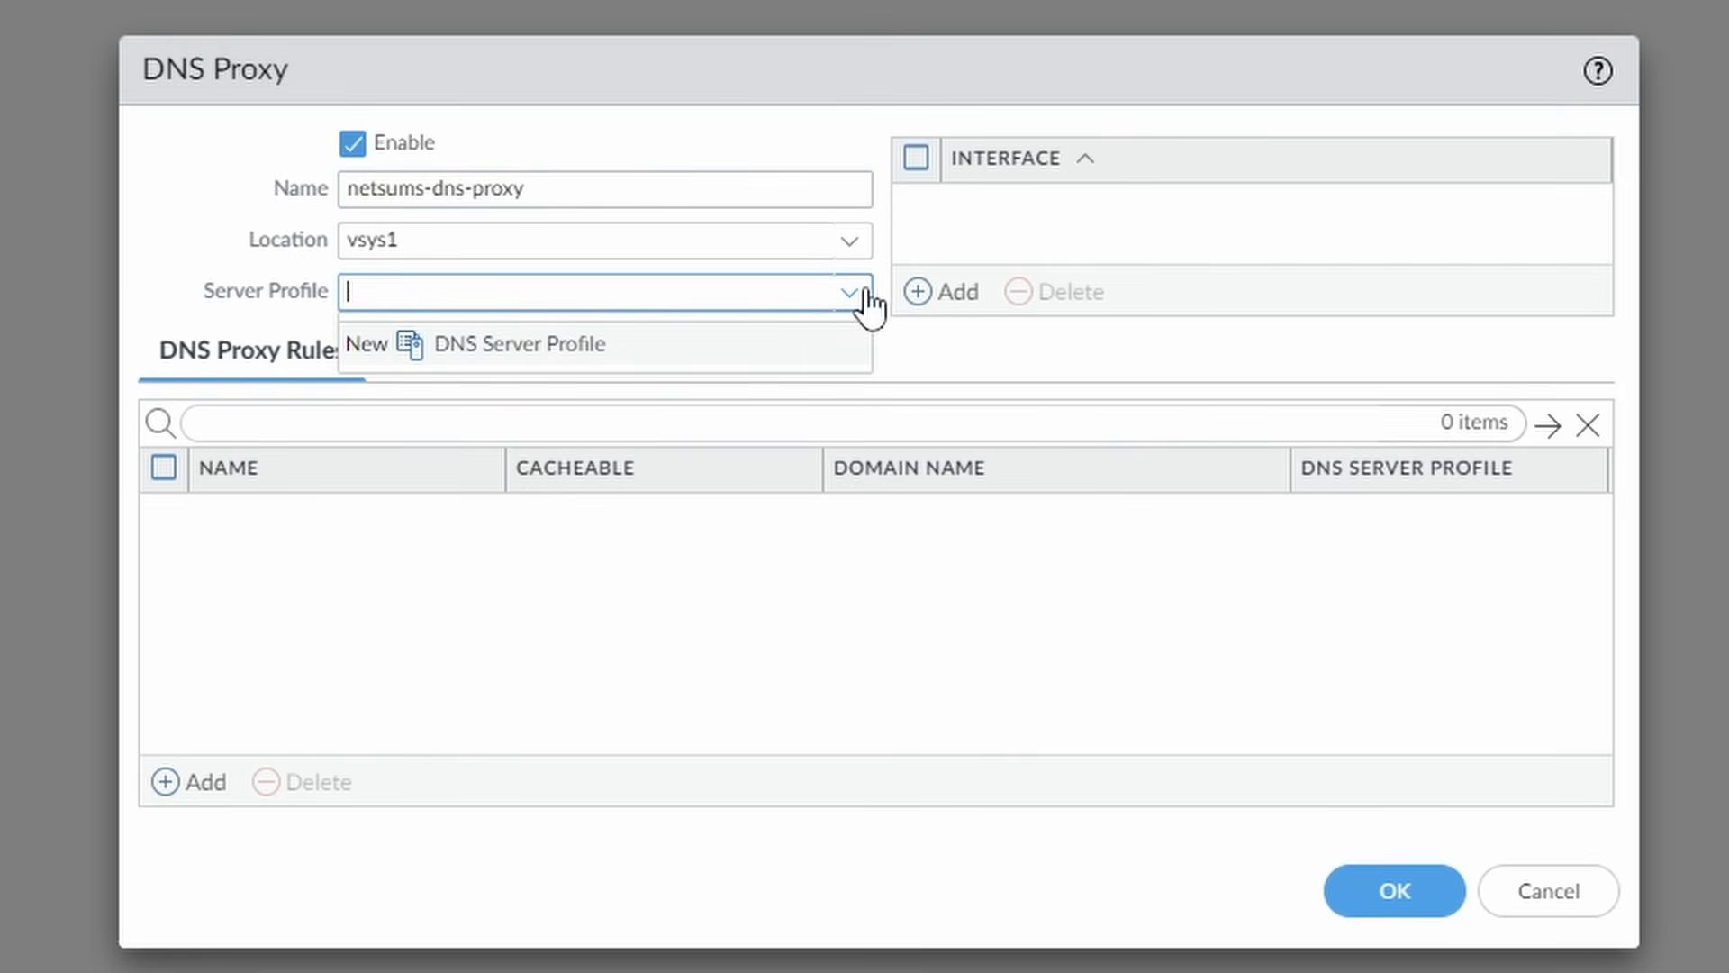
Create DNS server profile netsums-dns-server-prof with primary DNS 192.168.4.10 and inheritance None.
{"action": "left_click", "coordinate": [516, 353]}
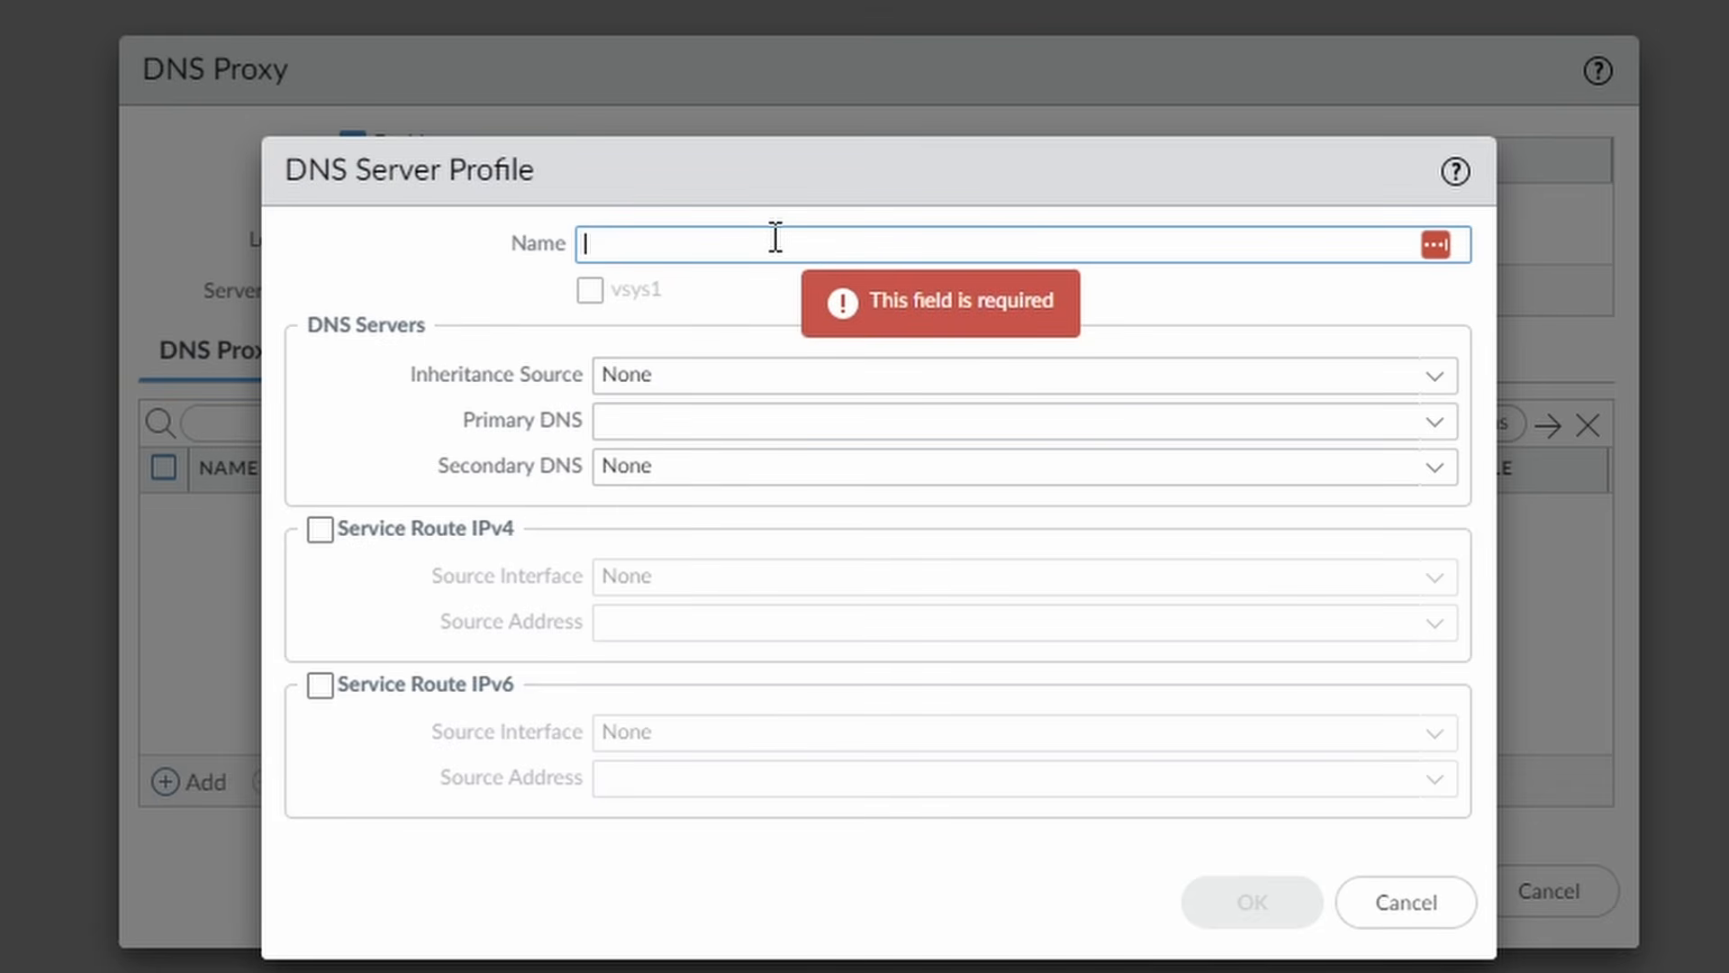
{"action": "type", "text": "netsums-dns-server-prof"}
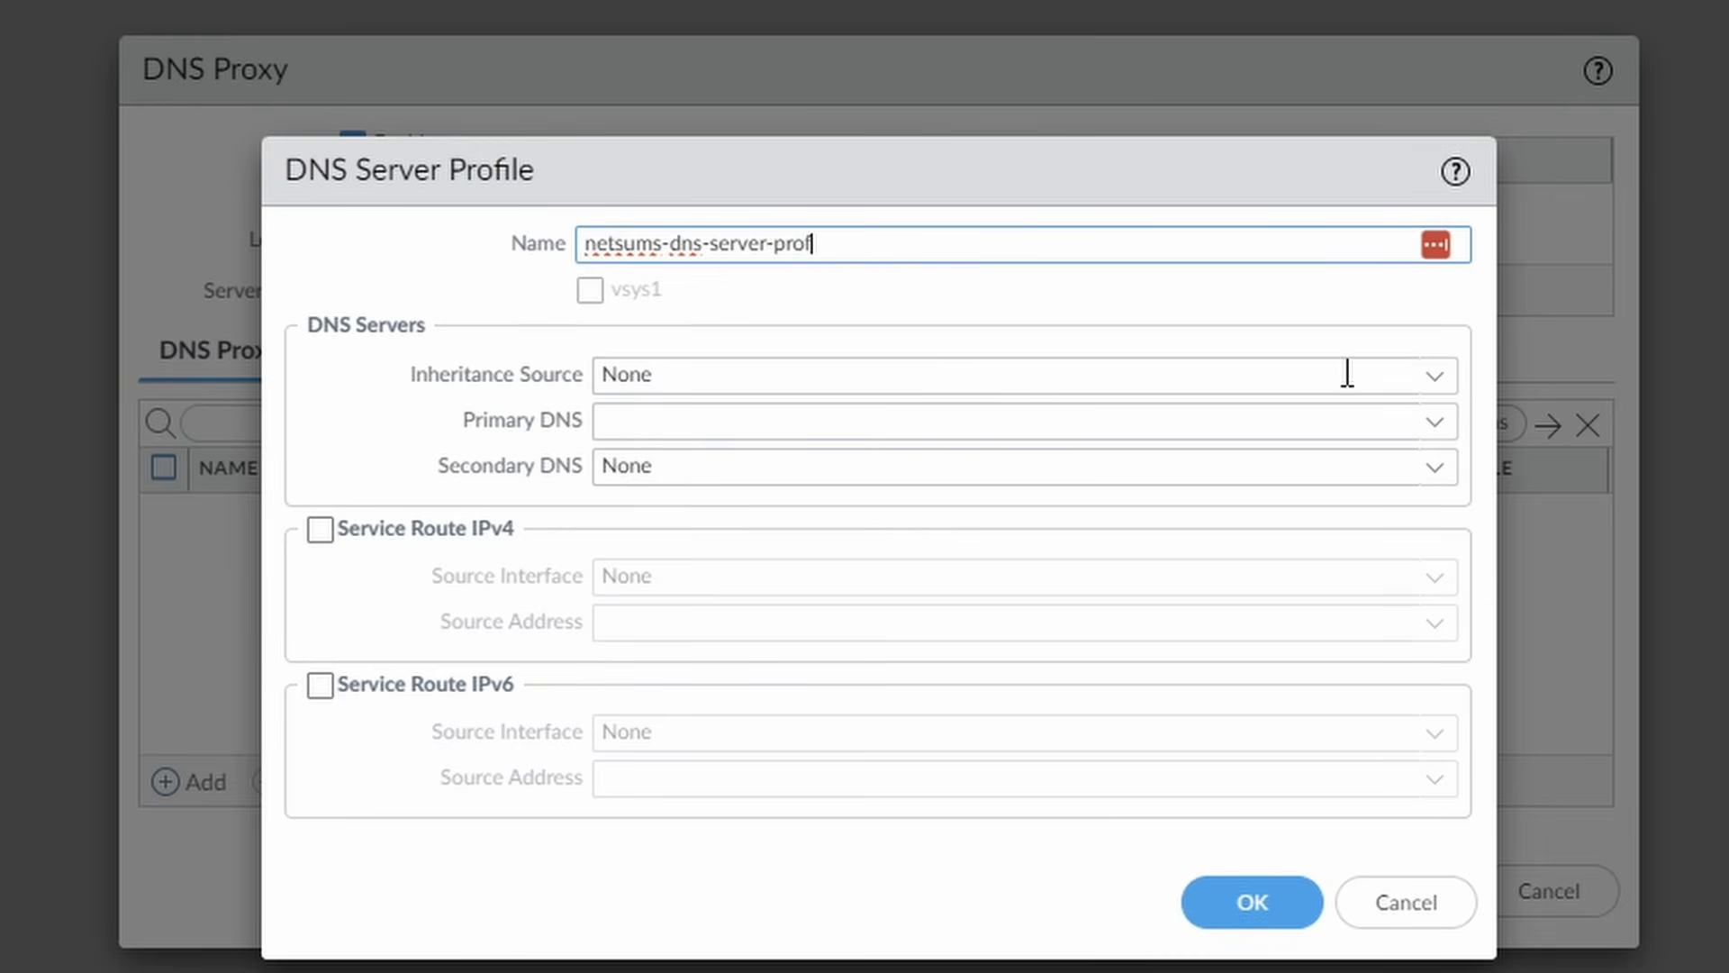
{"action": "left_click", "coordinate": [1183, 429]}
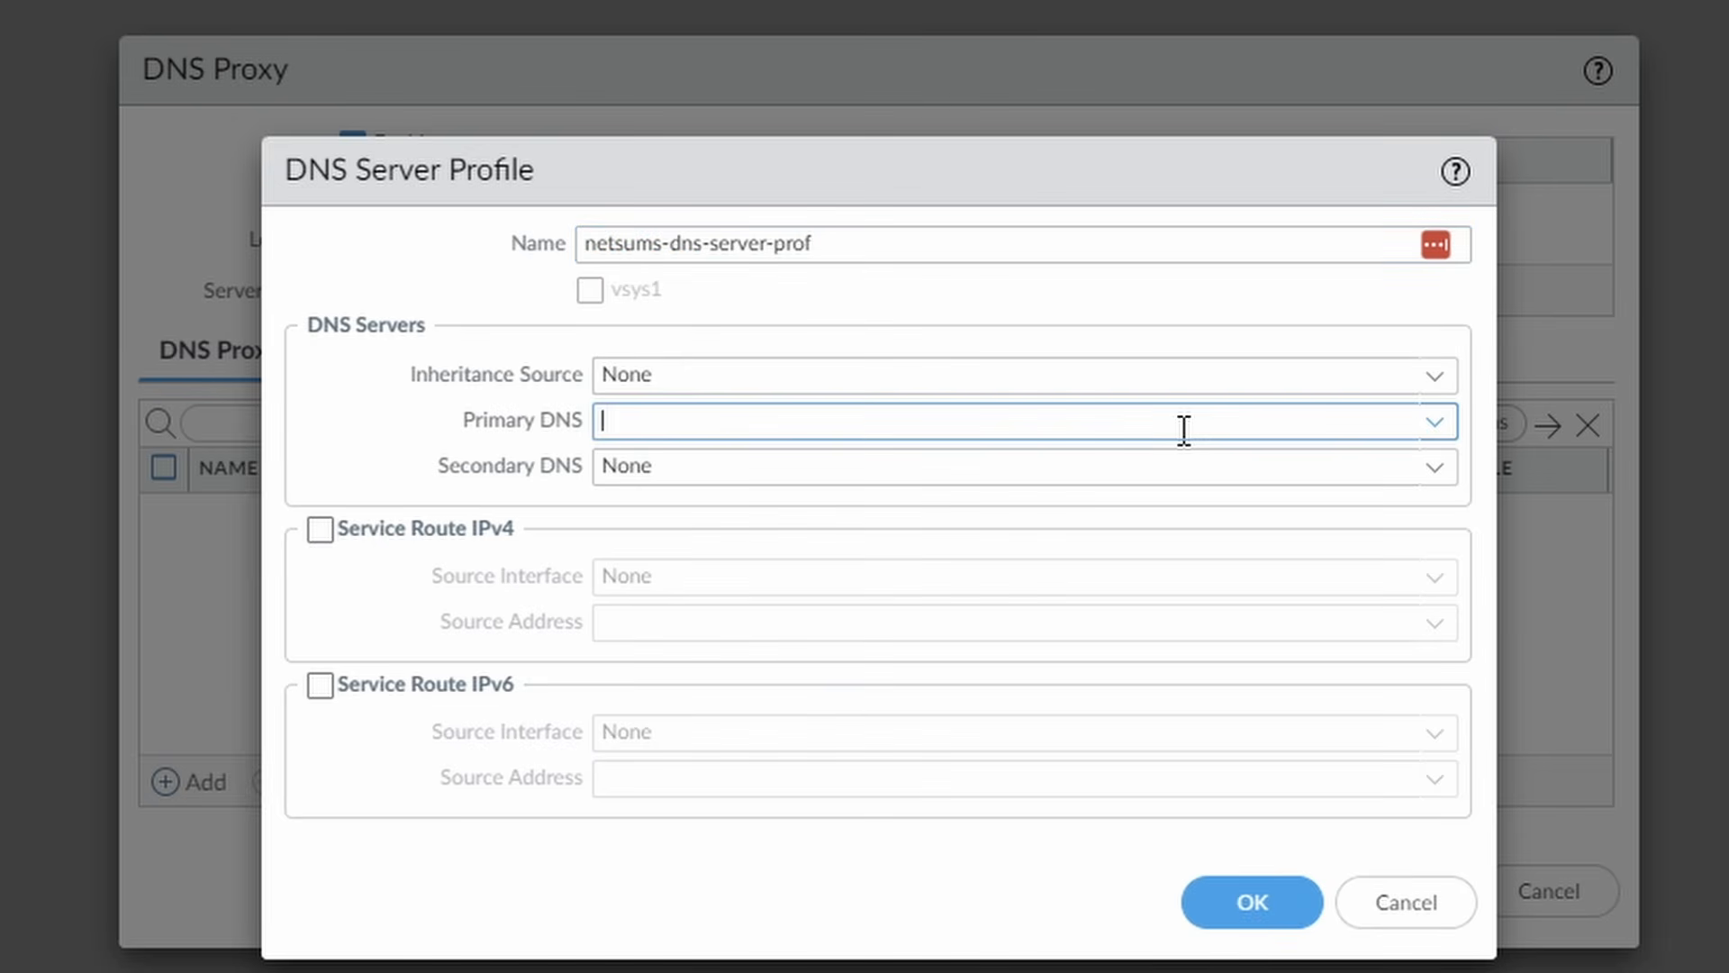
{"action": "type", "text": "192.168."}
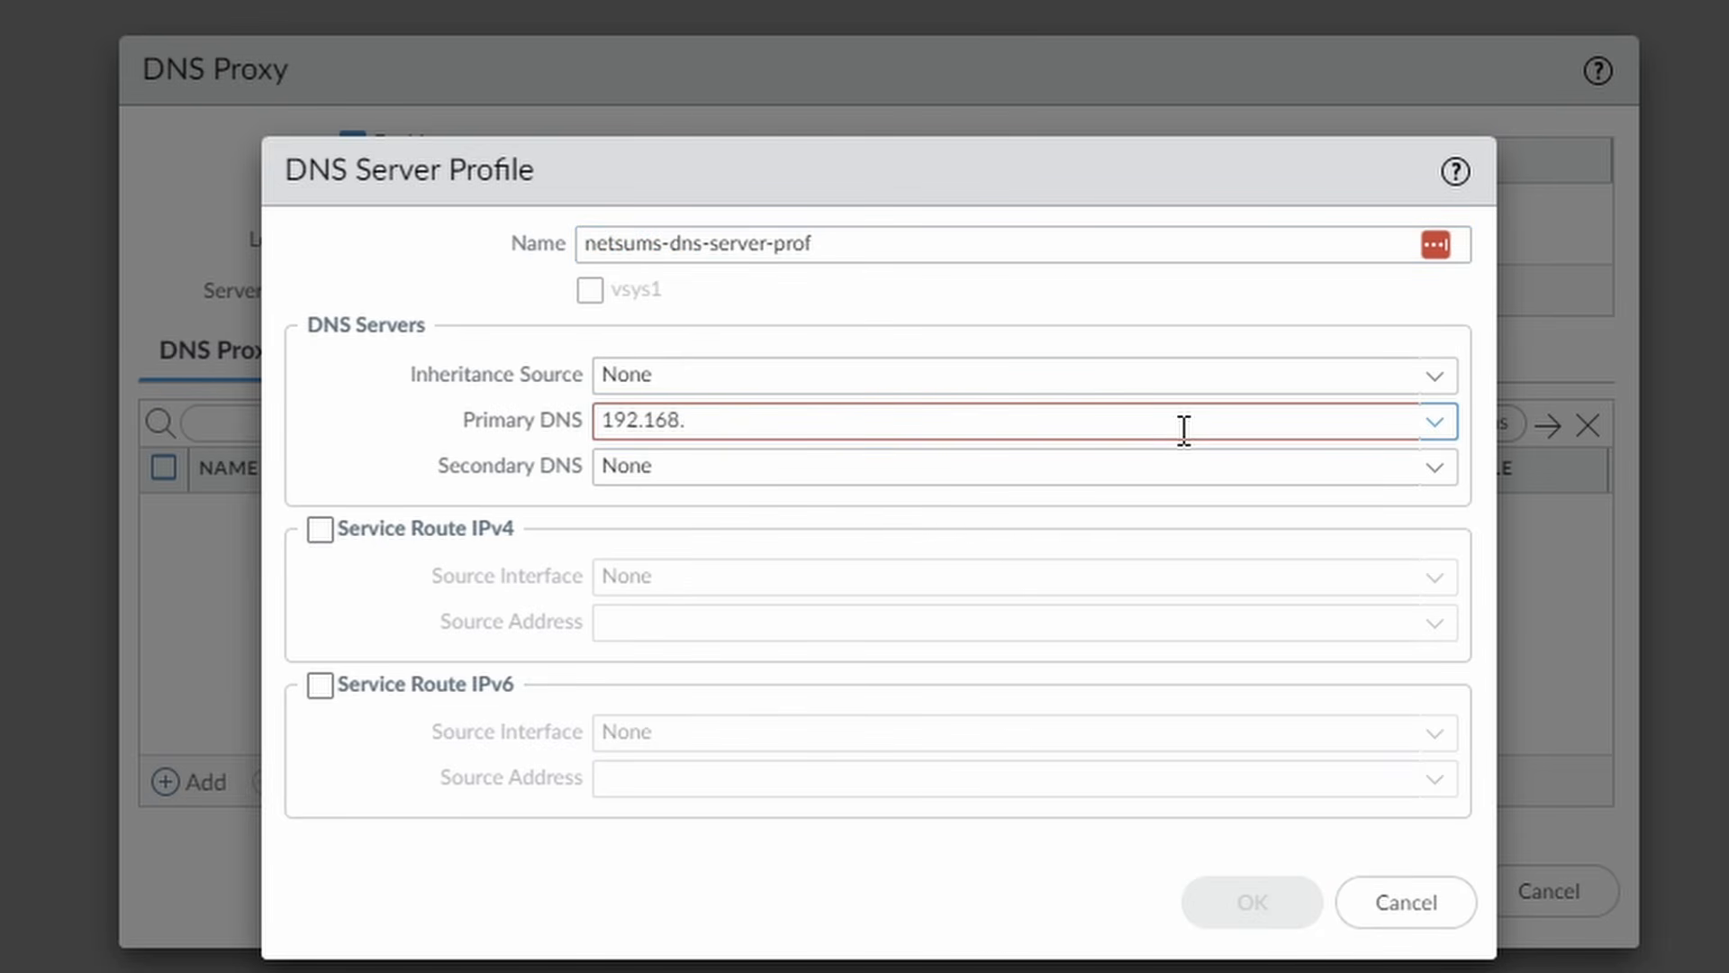
{"action": "type", "text": "4.10"}
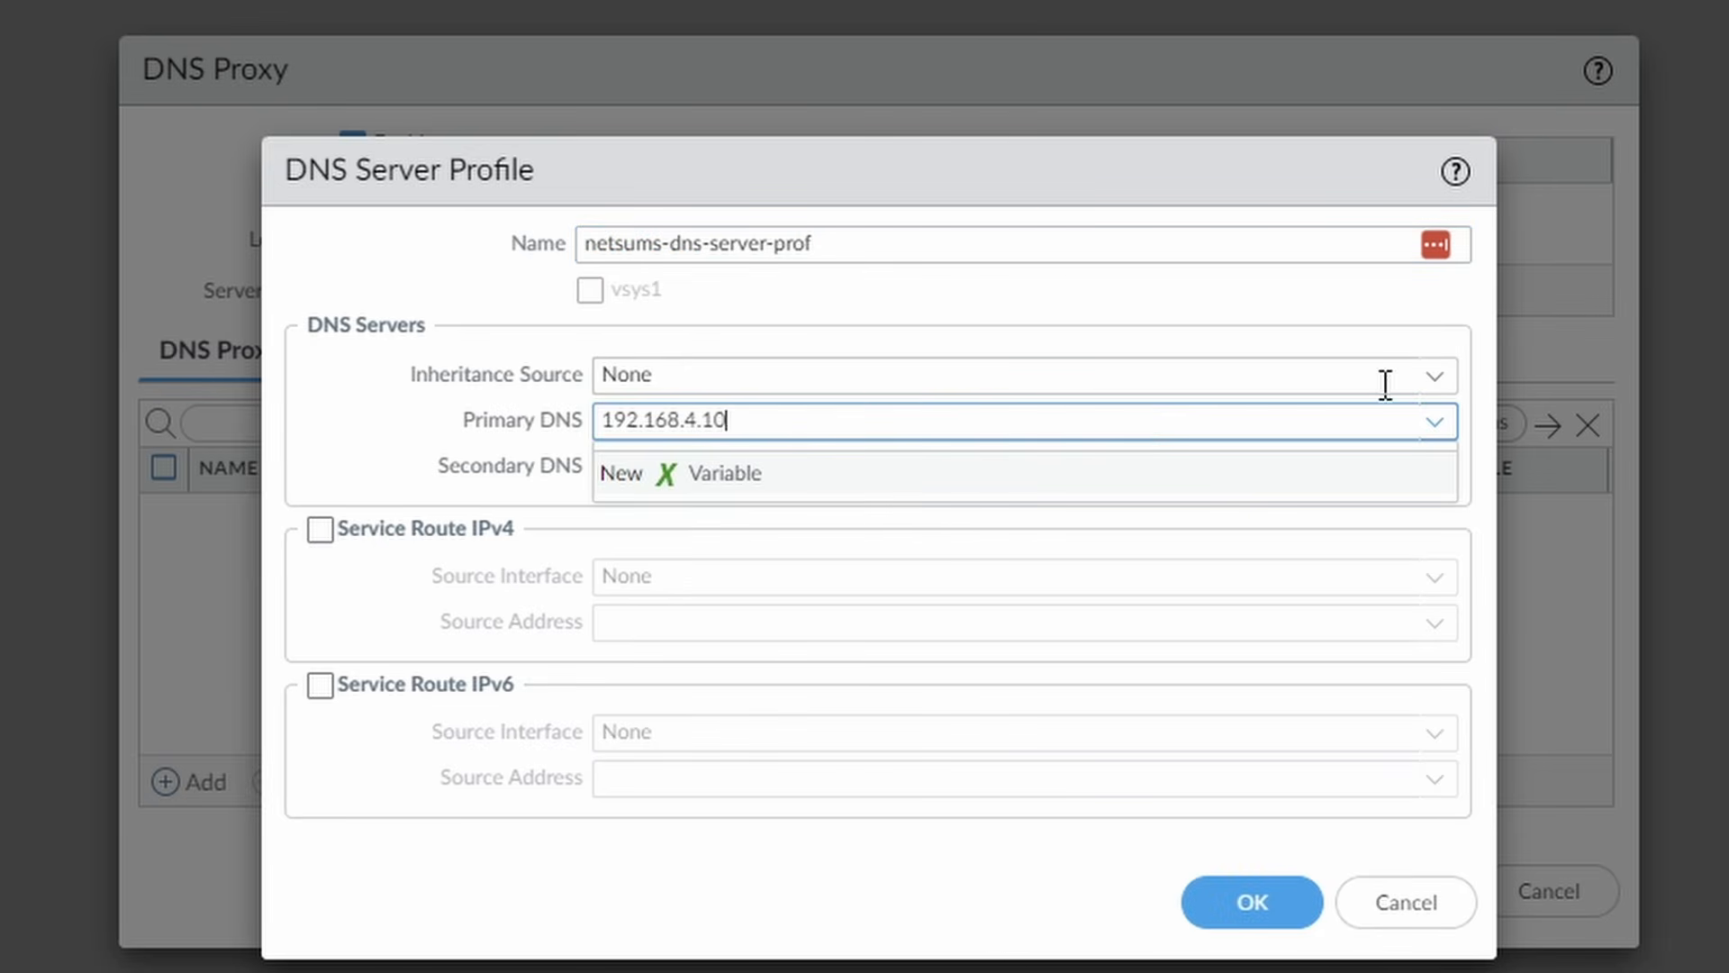
{"action": "left_click", "coordinate": [1438, 376]}
{"action": "left_click", "coordinate": [1375, 412]}
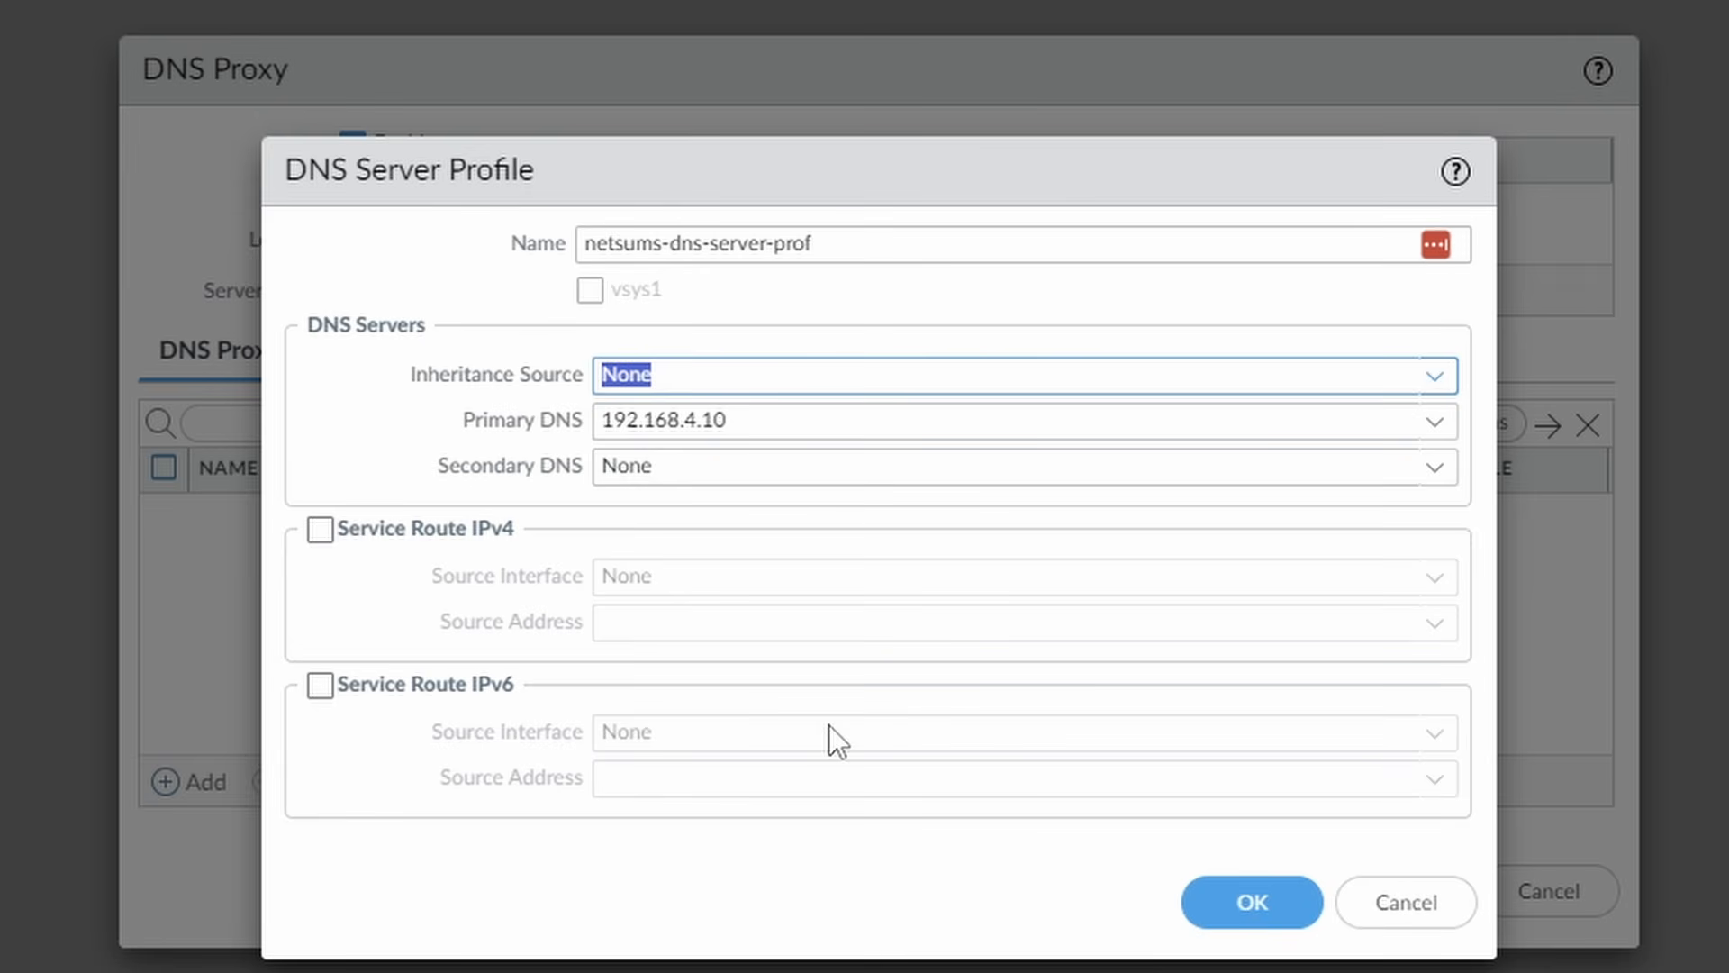
{"action": "left_click", "coordinate": [1256, 902]}
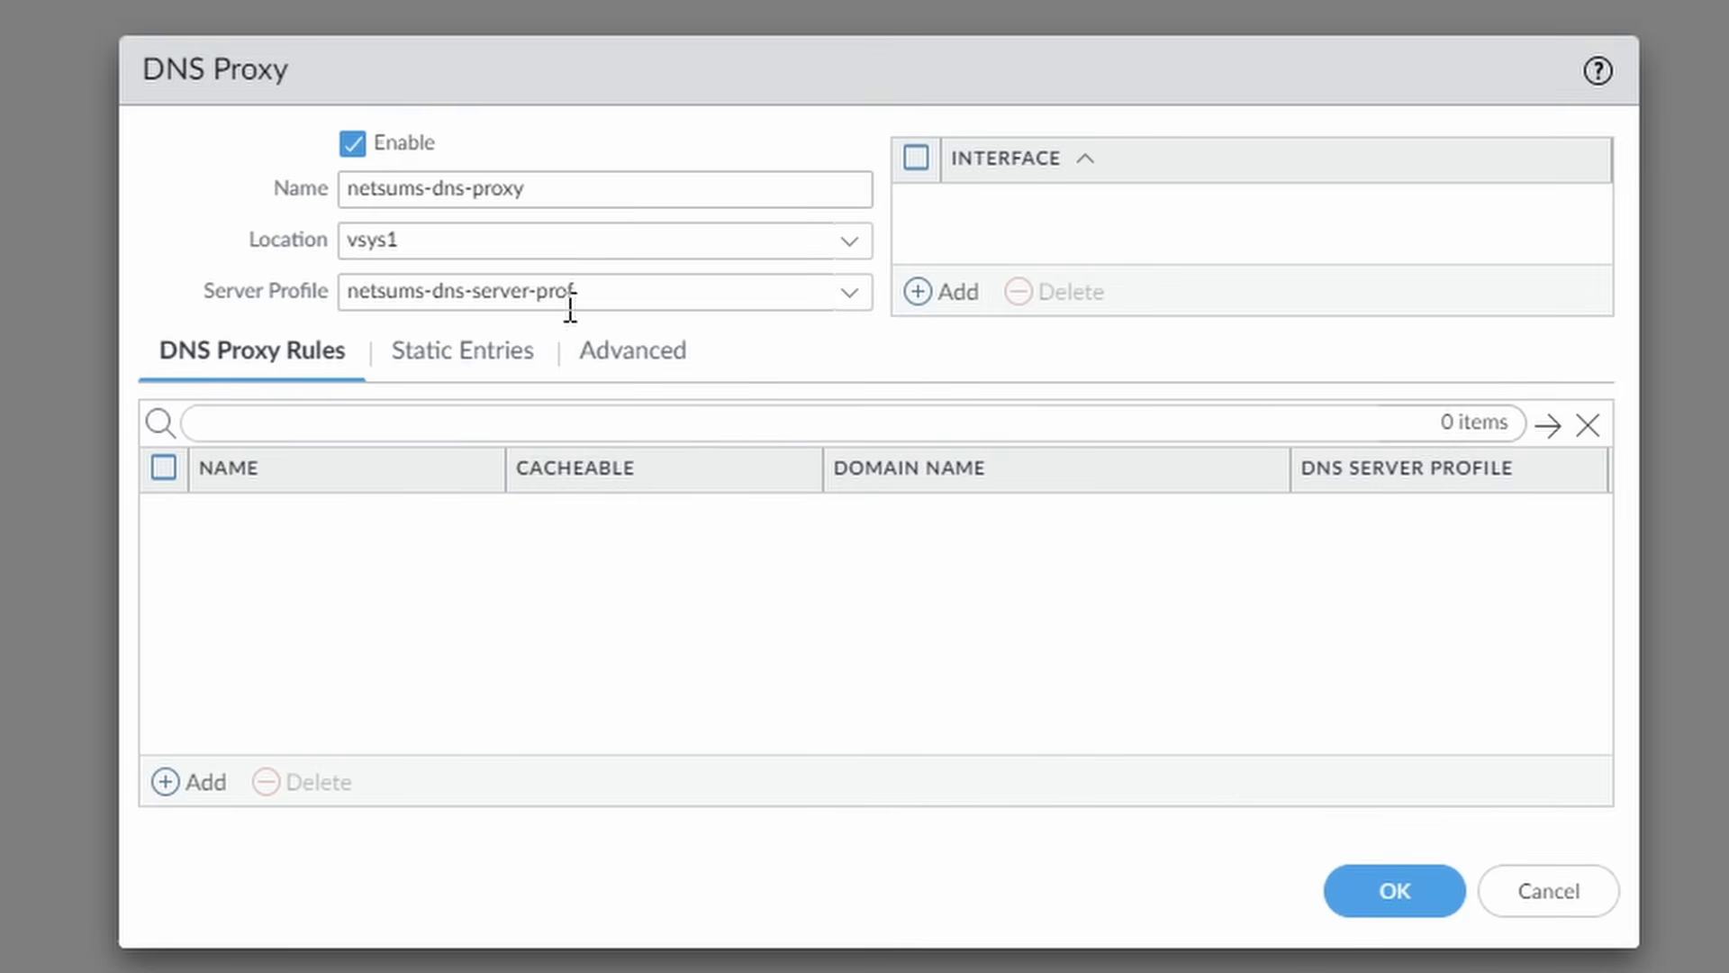
Review the Advanced and DNS Proxy Rules settings, then save netsums-dns-proxy.
{"action": "left_click", "coordinate": [637, 360]}
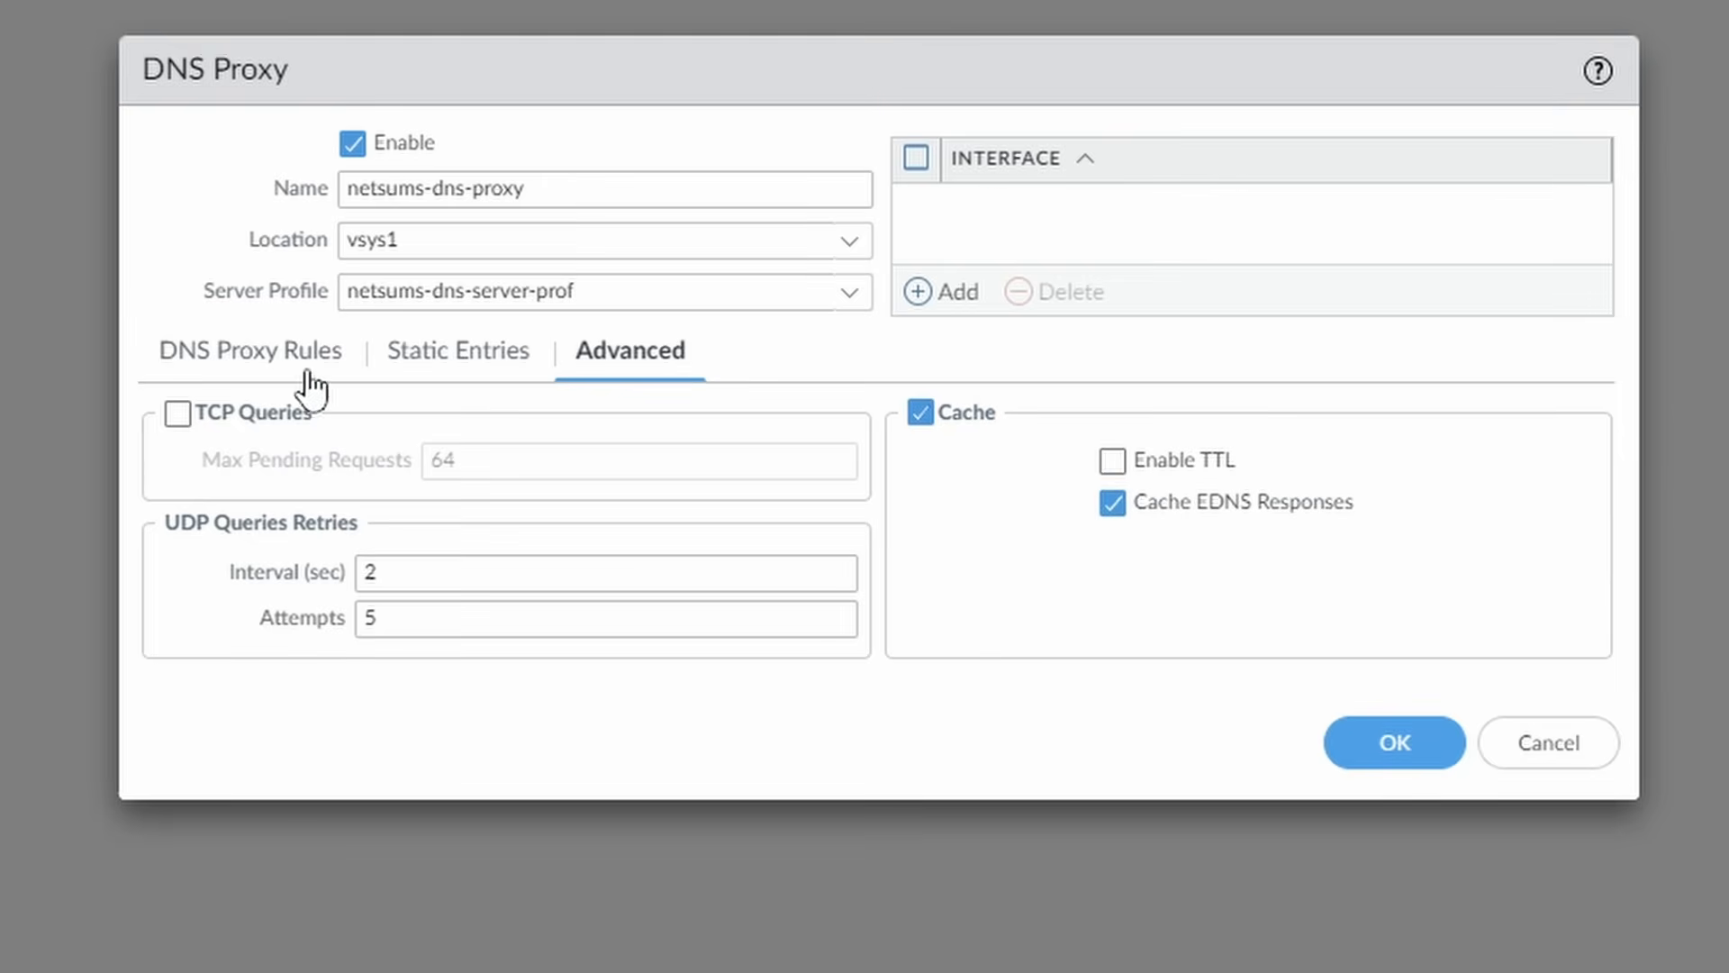
{"action": "left_click", "coordinate": [236, 360]}
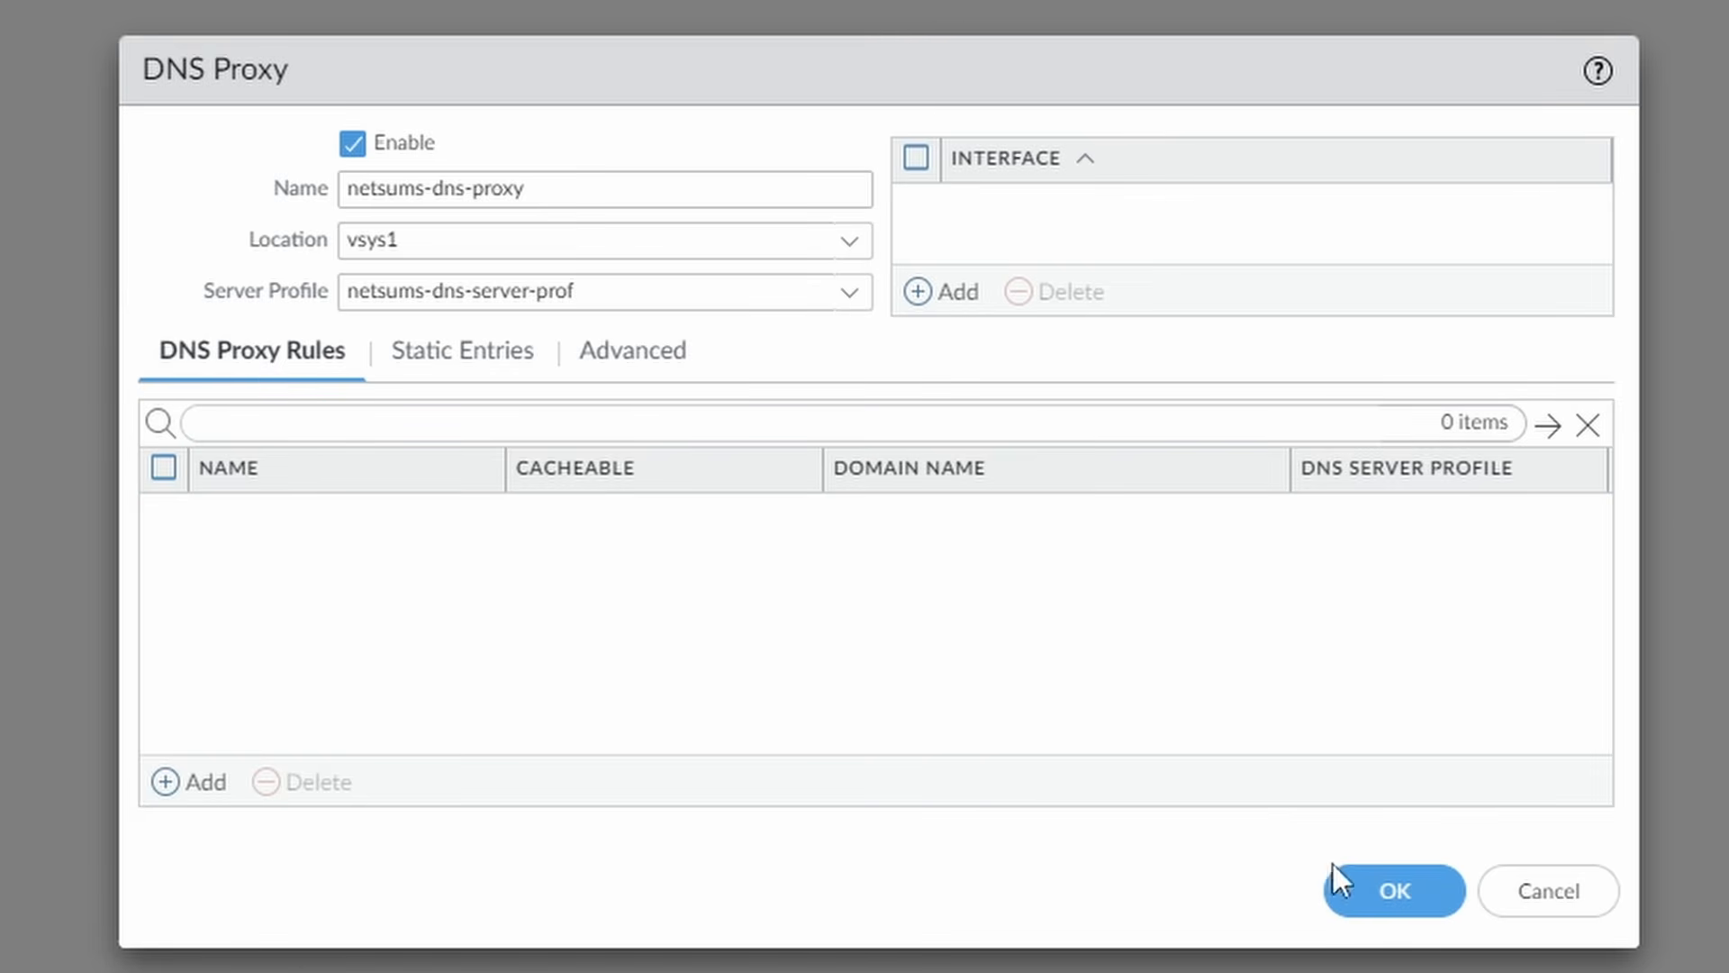
{"action": "left_click", "coordinate": [1380, 905]}
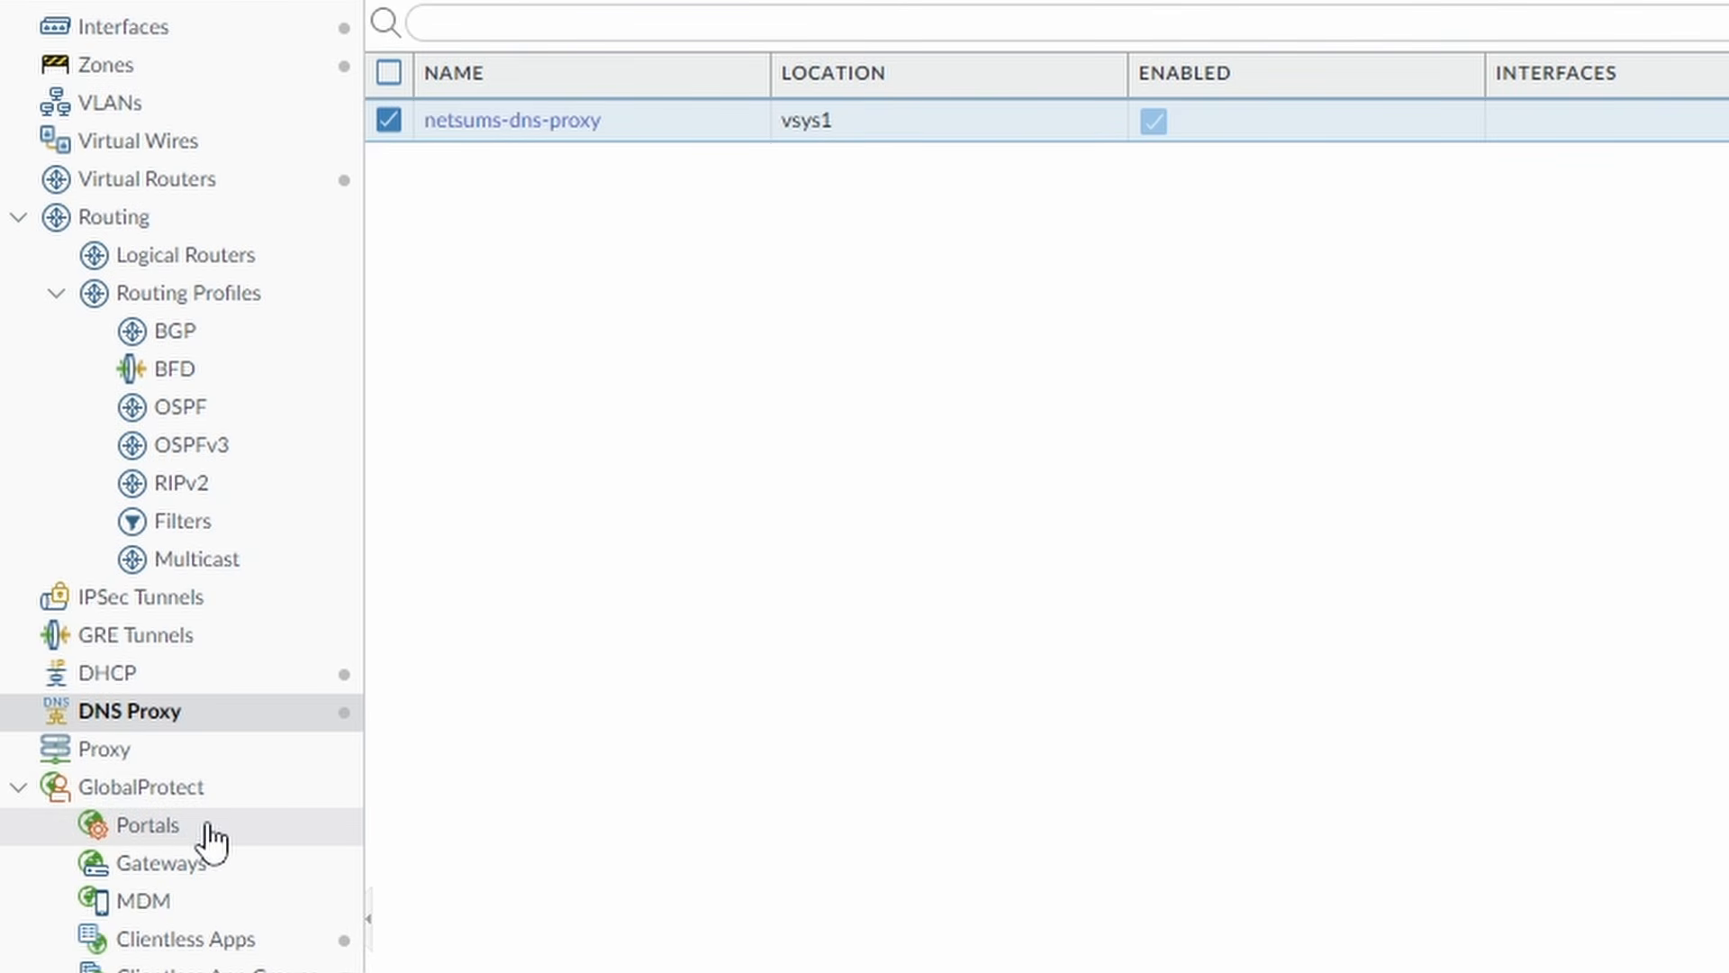
Create portal portal_vpn.netsums.com on ethernet1/1 with IPv4 address 172.16.0.101/24.
{"action": "left_click", "coordinate": [148, 825]}
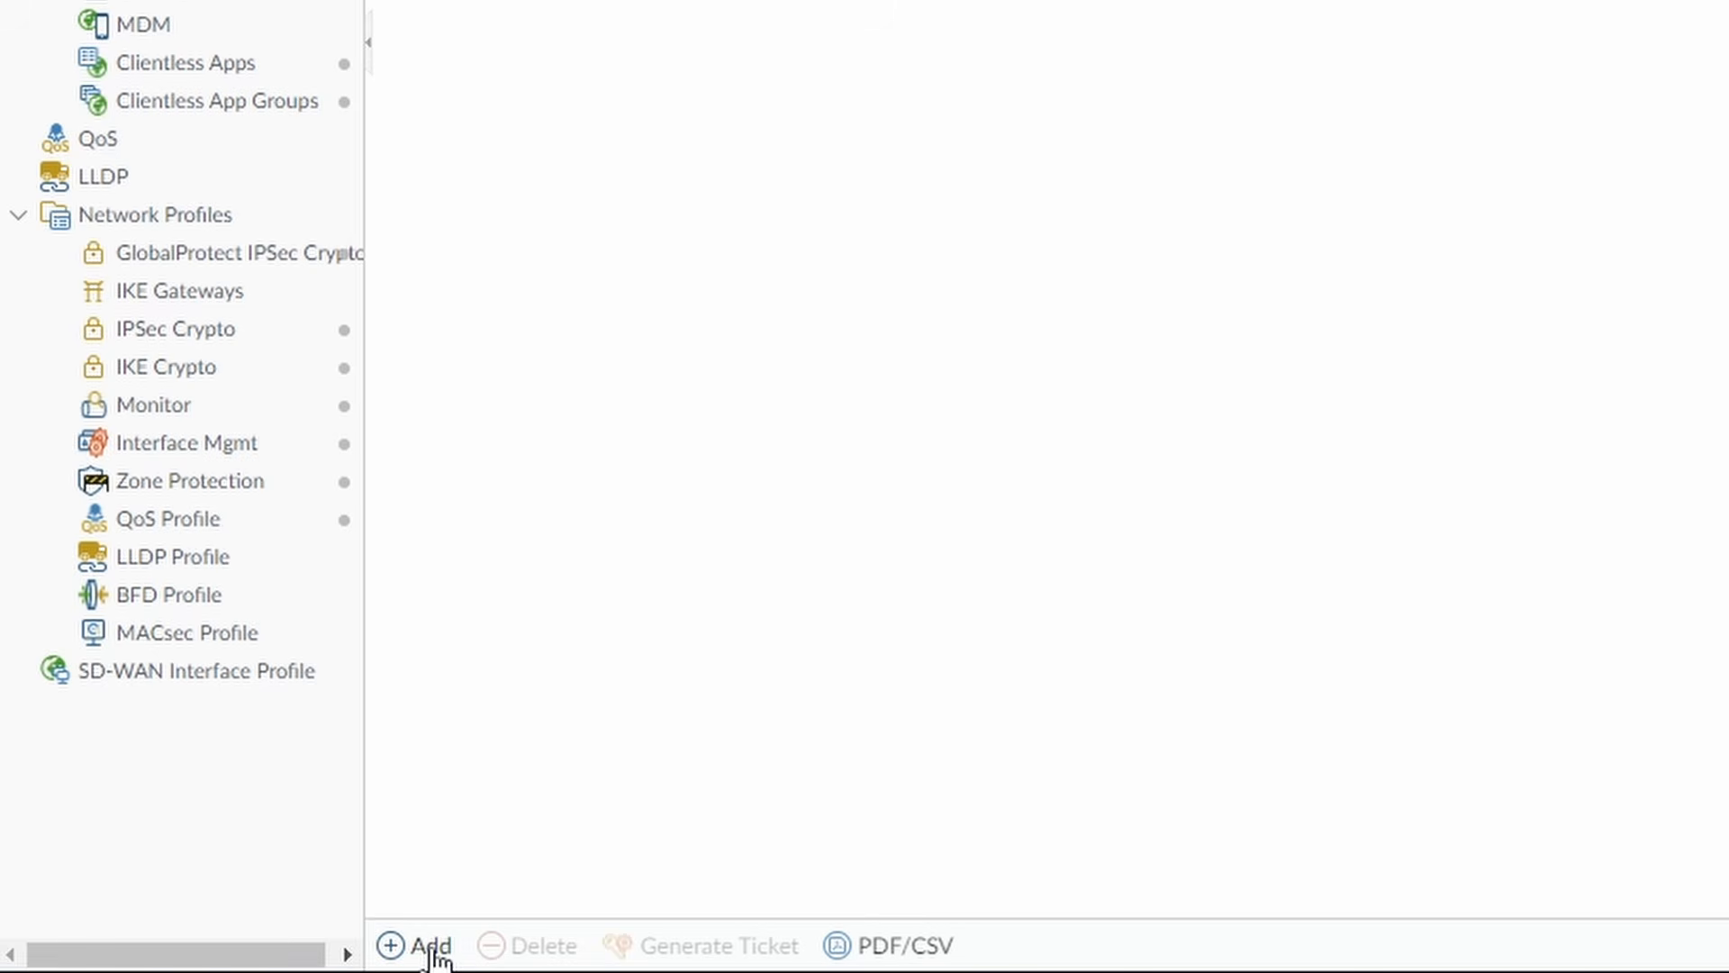
{"action": "left_click", "coordinate": [432, 947]}
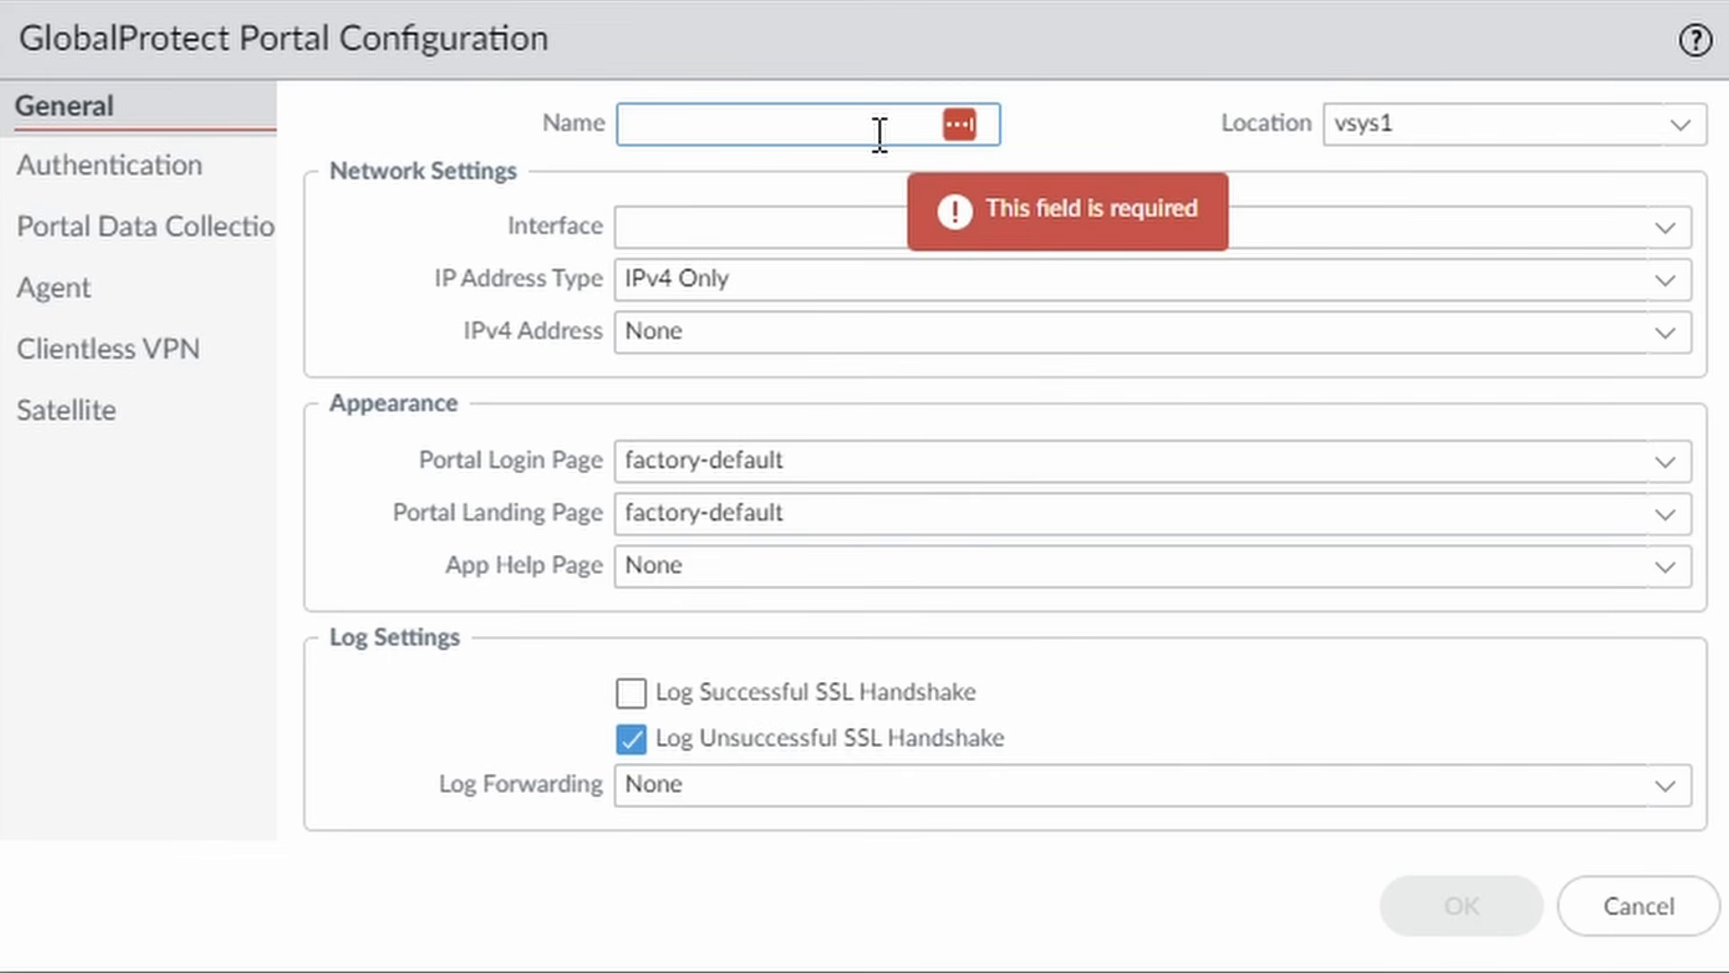
{"action": "type", "text": "portal_vpn."}
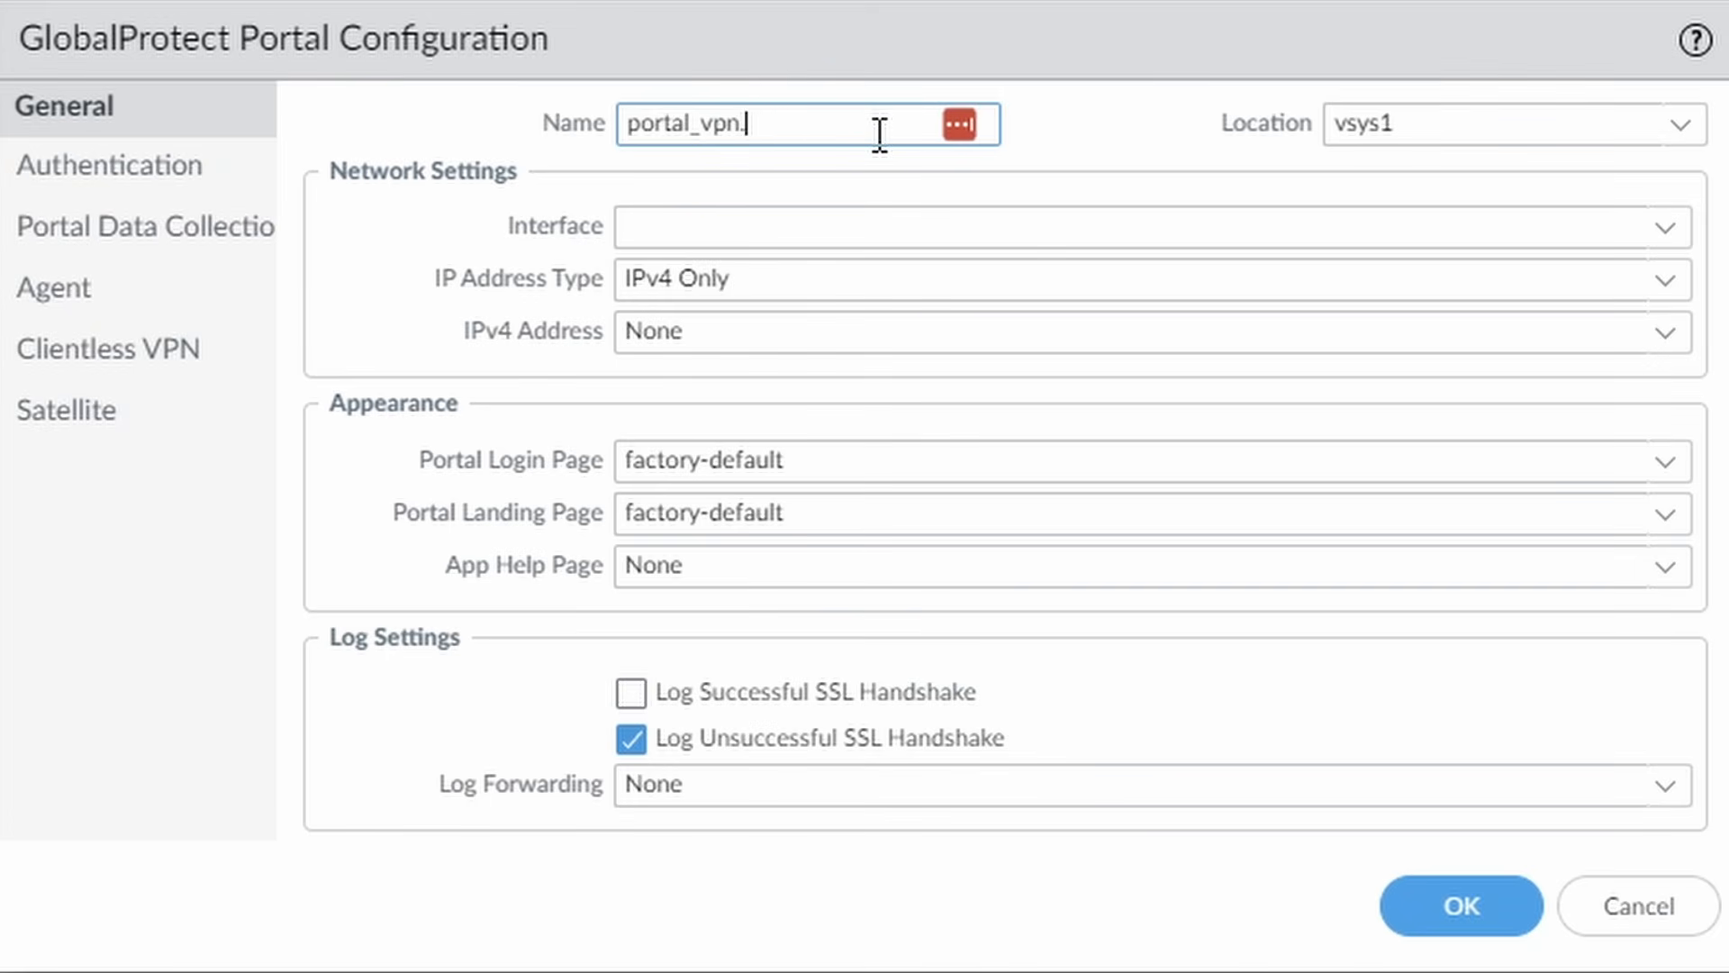
{"action": "type", "text": "netsums.com"}
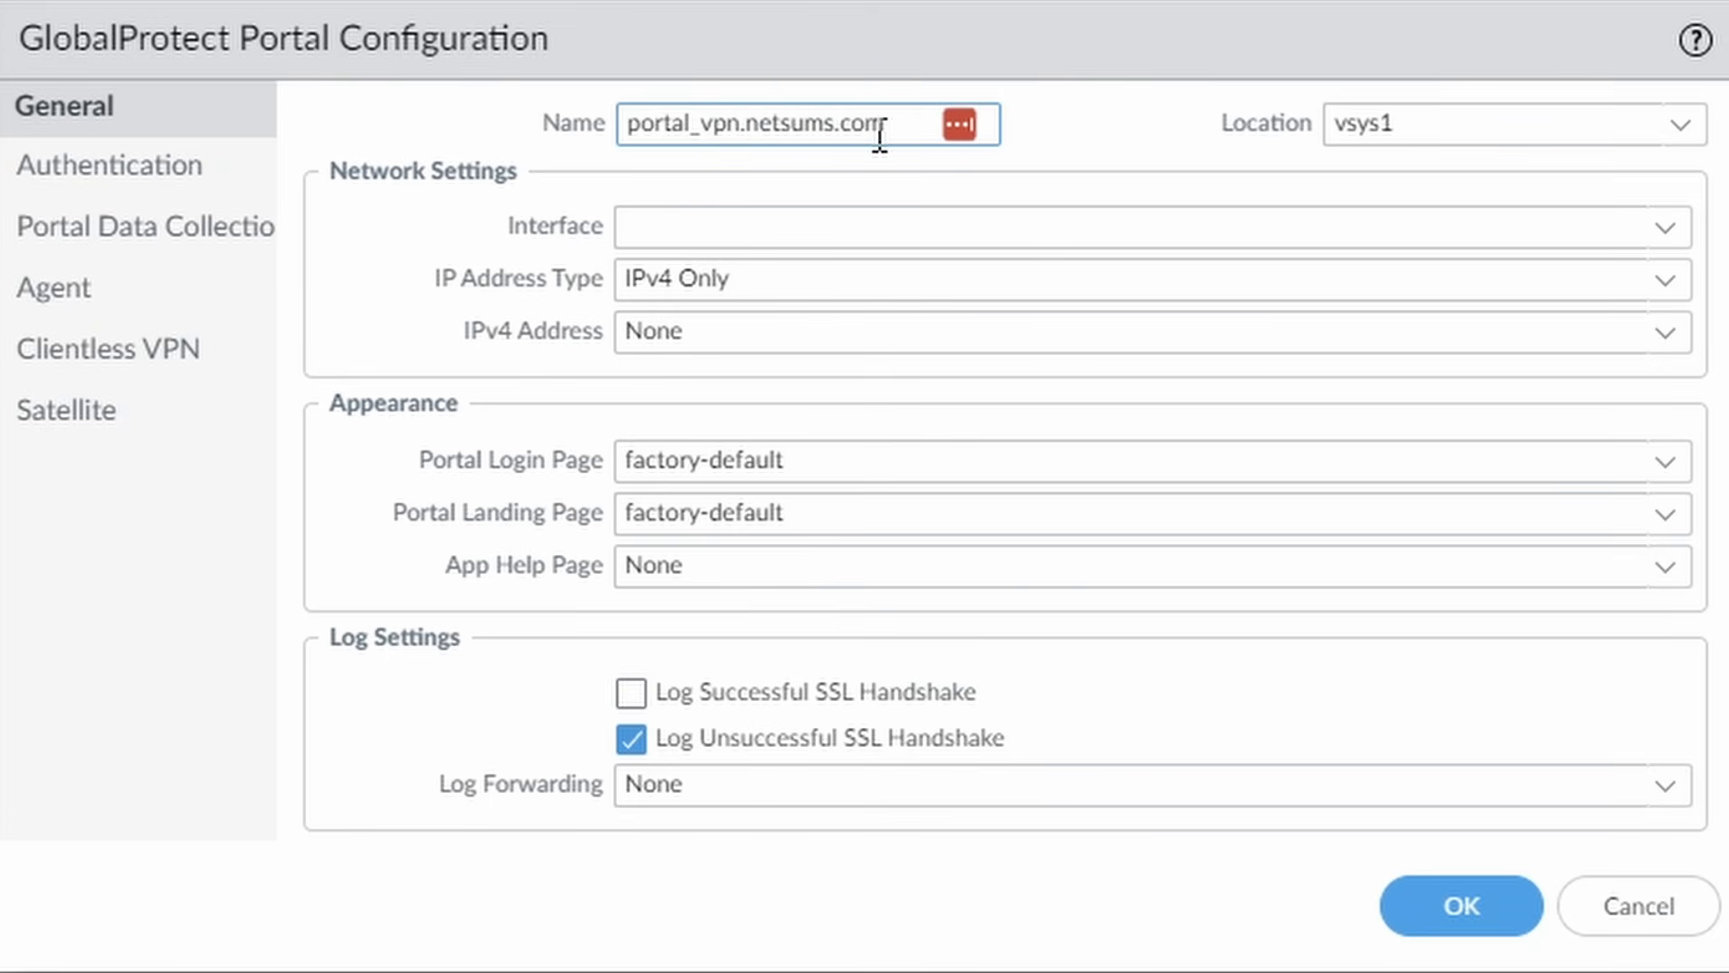
{"action": "left_click", "coordinate": [1663, 227]}
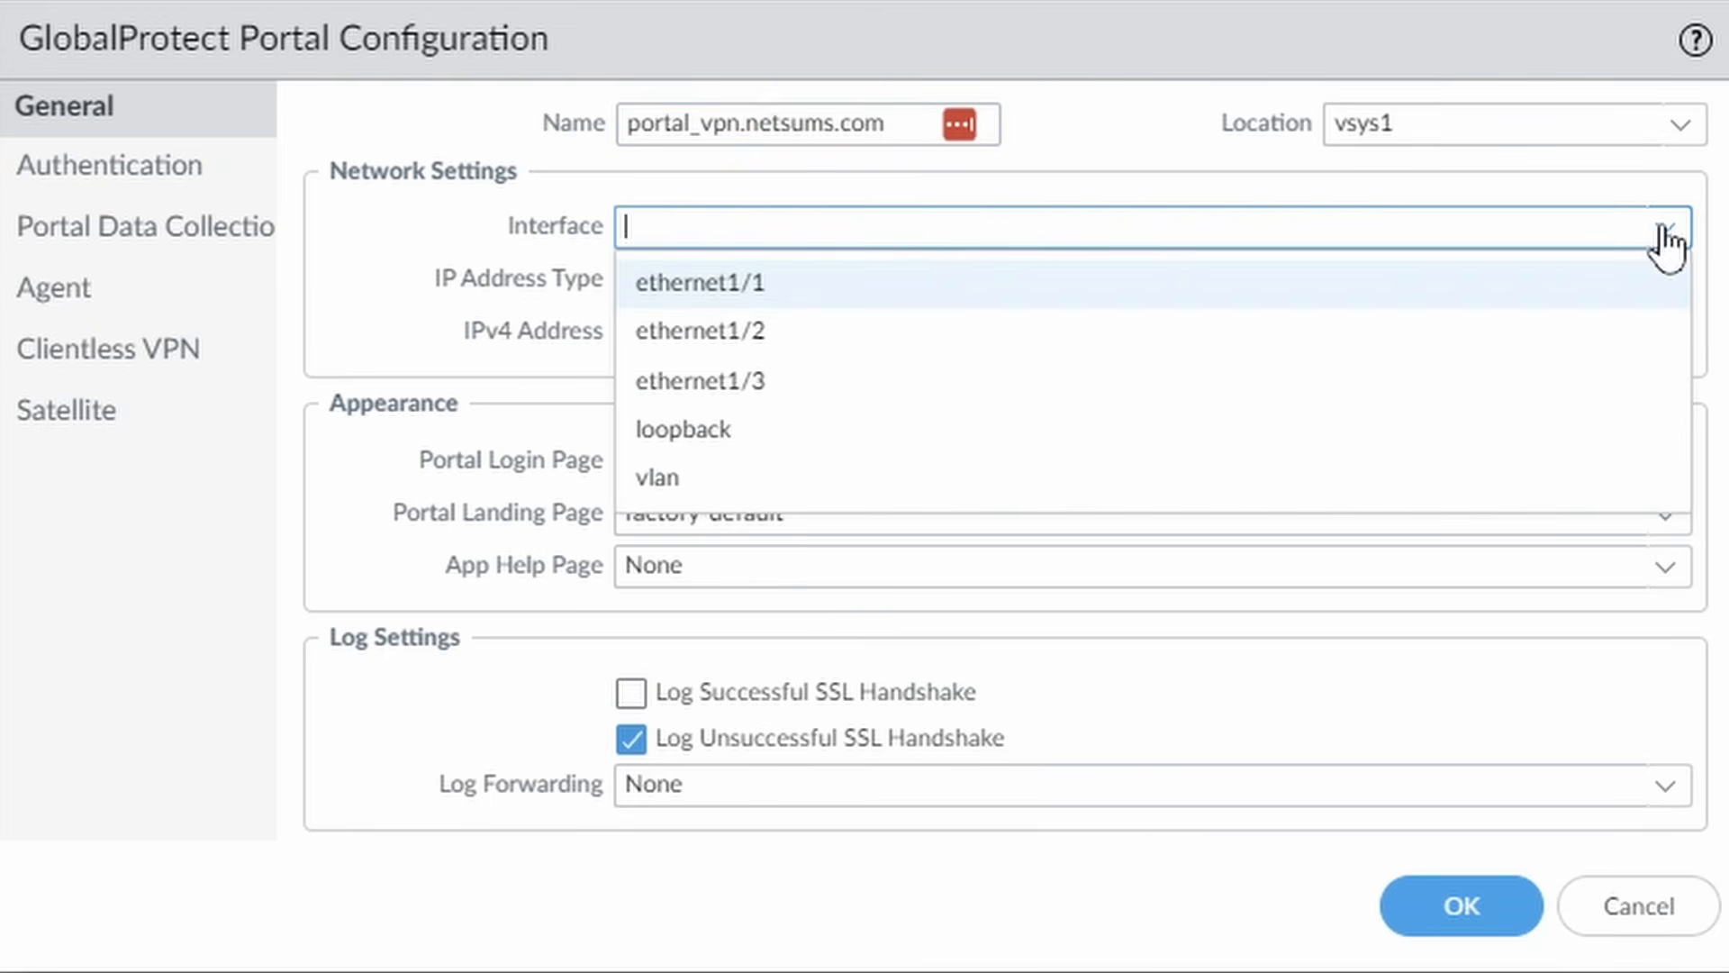
{"action": "left_click", "coordinate": [785, 292]}
{"action": "left_click", "coordinate": [1612, 338]}
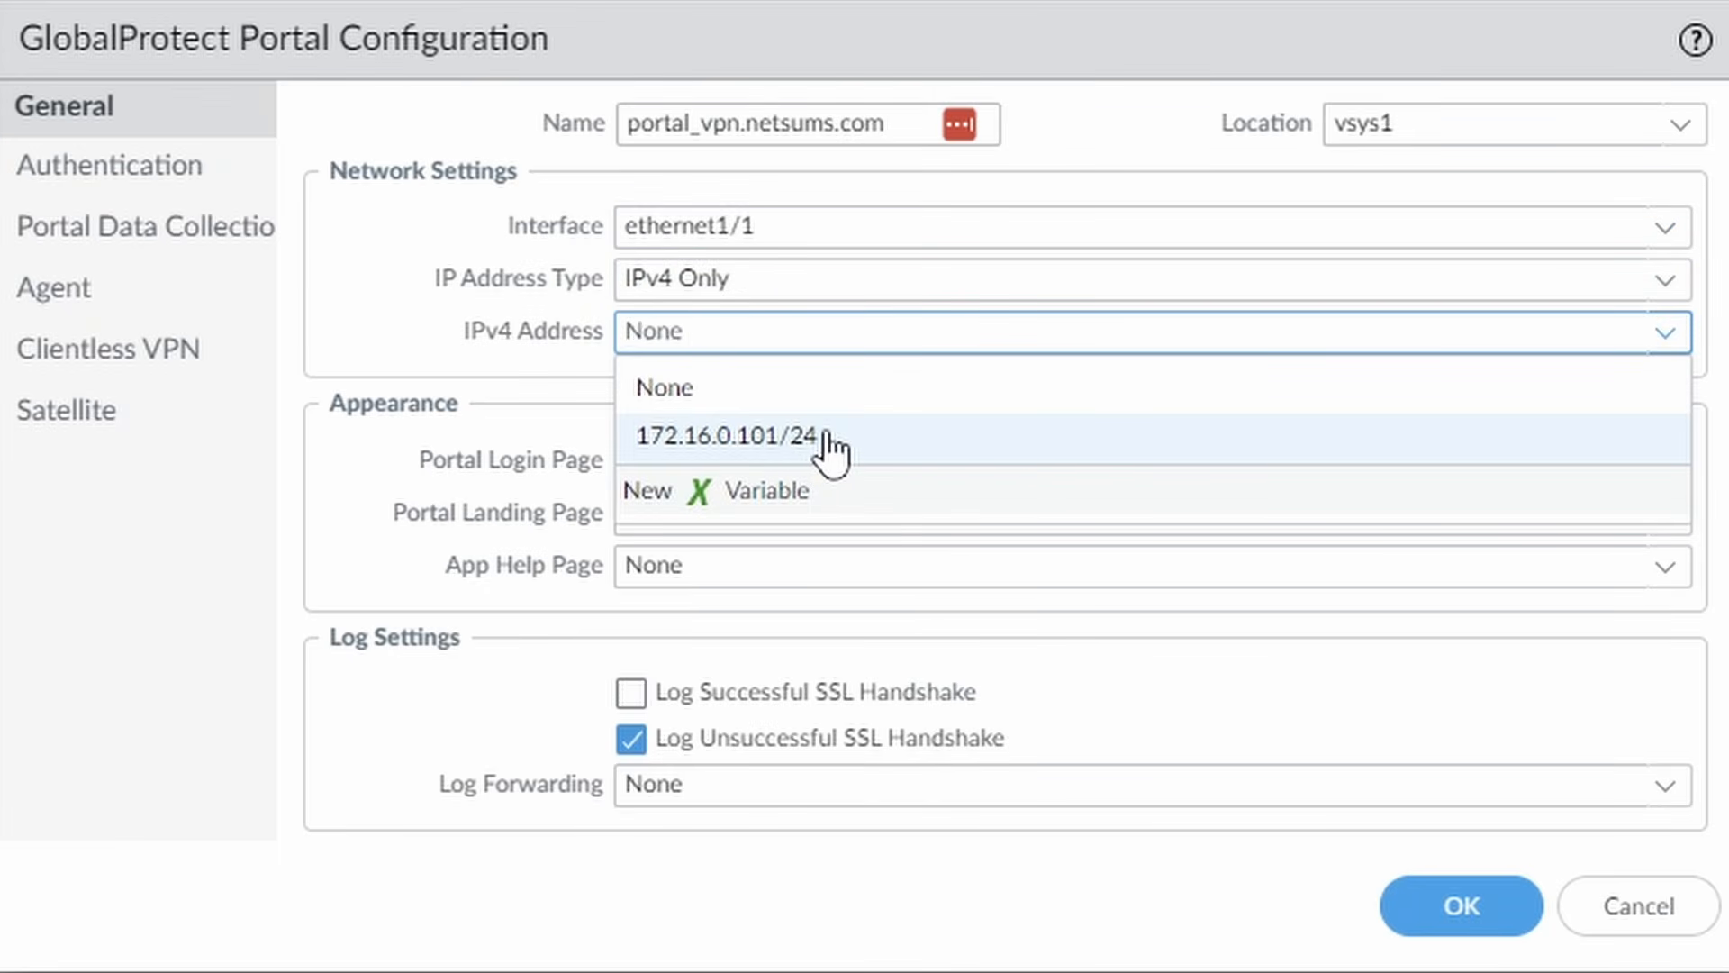
{"action": "left_click", "coordinate": [823, 441]}
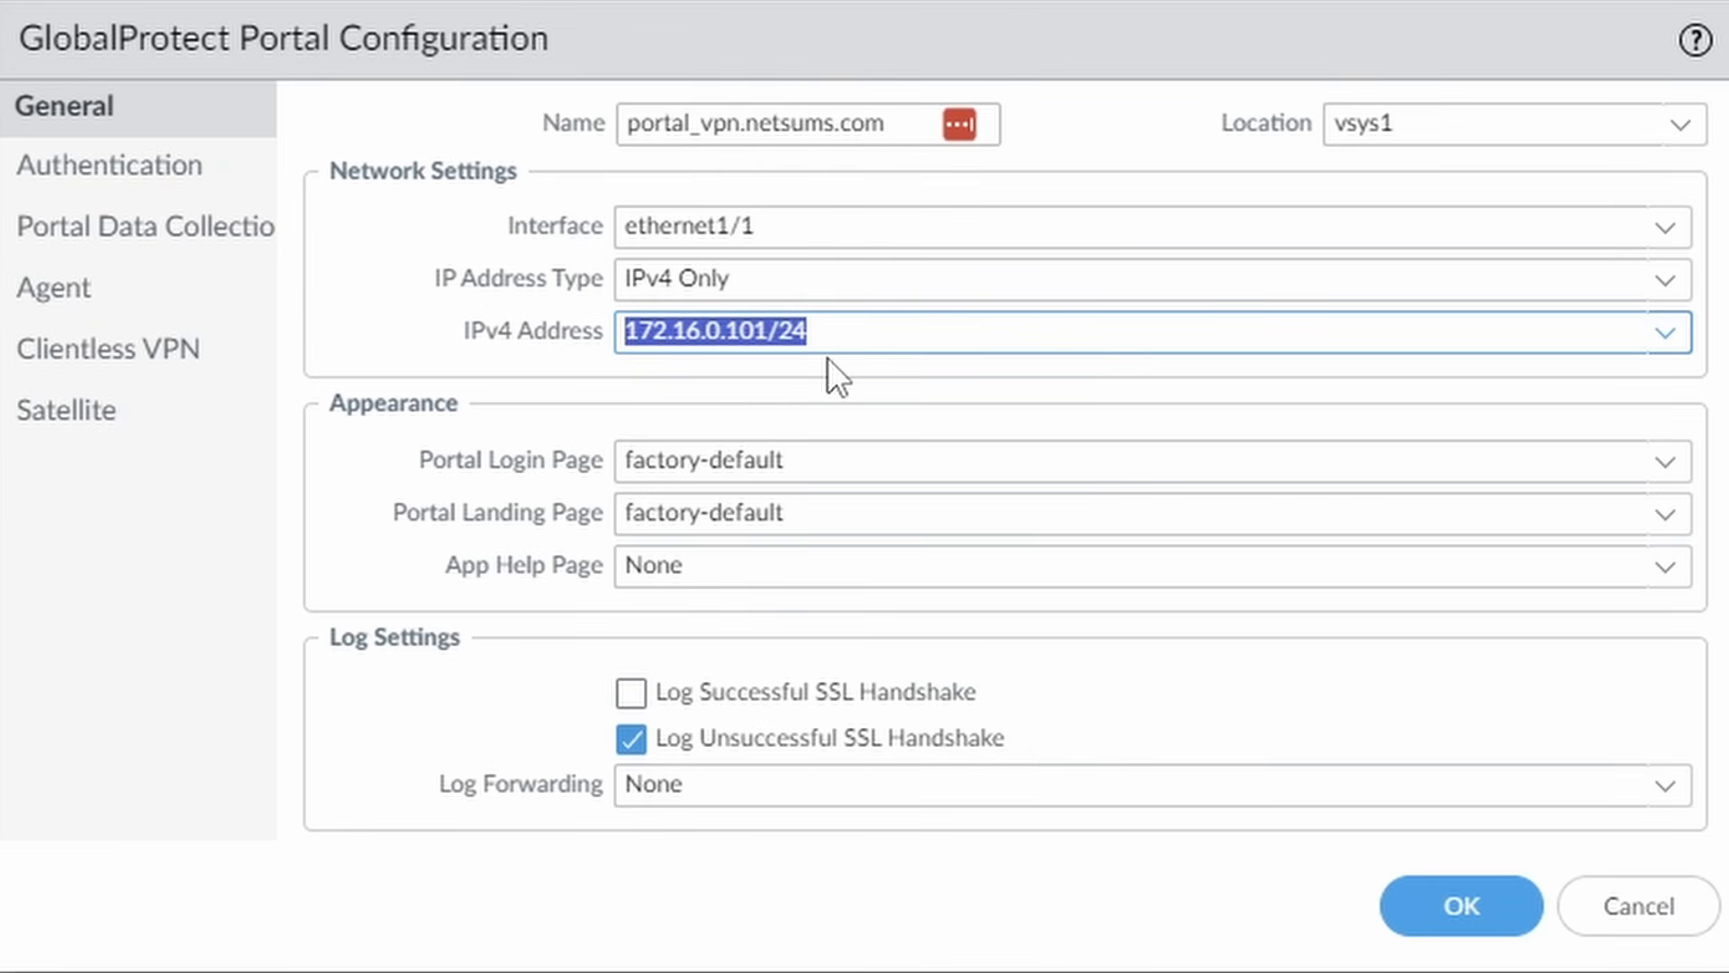
{"action": "left_click", "coordinate": [154, 162]}
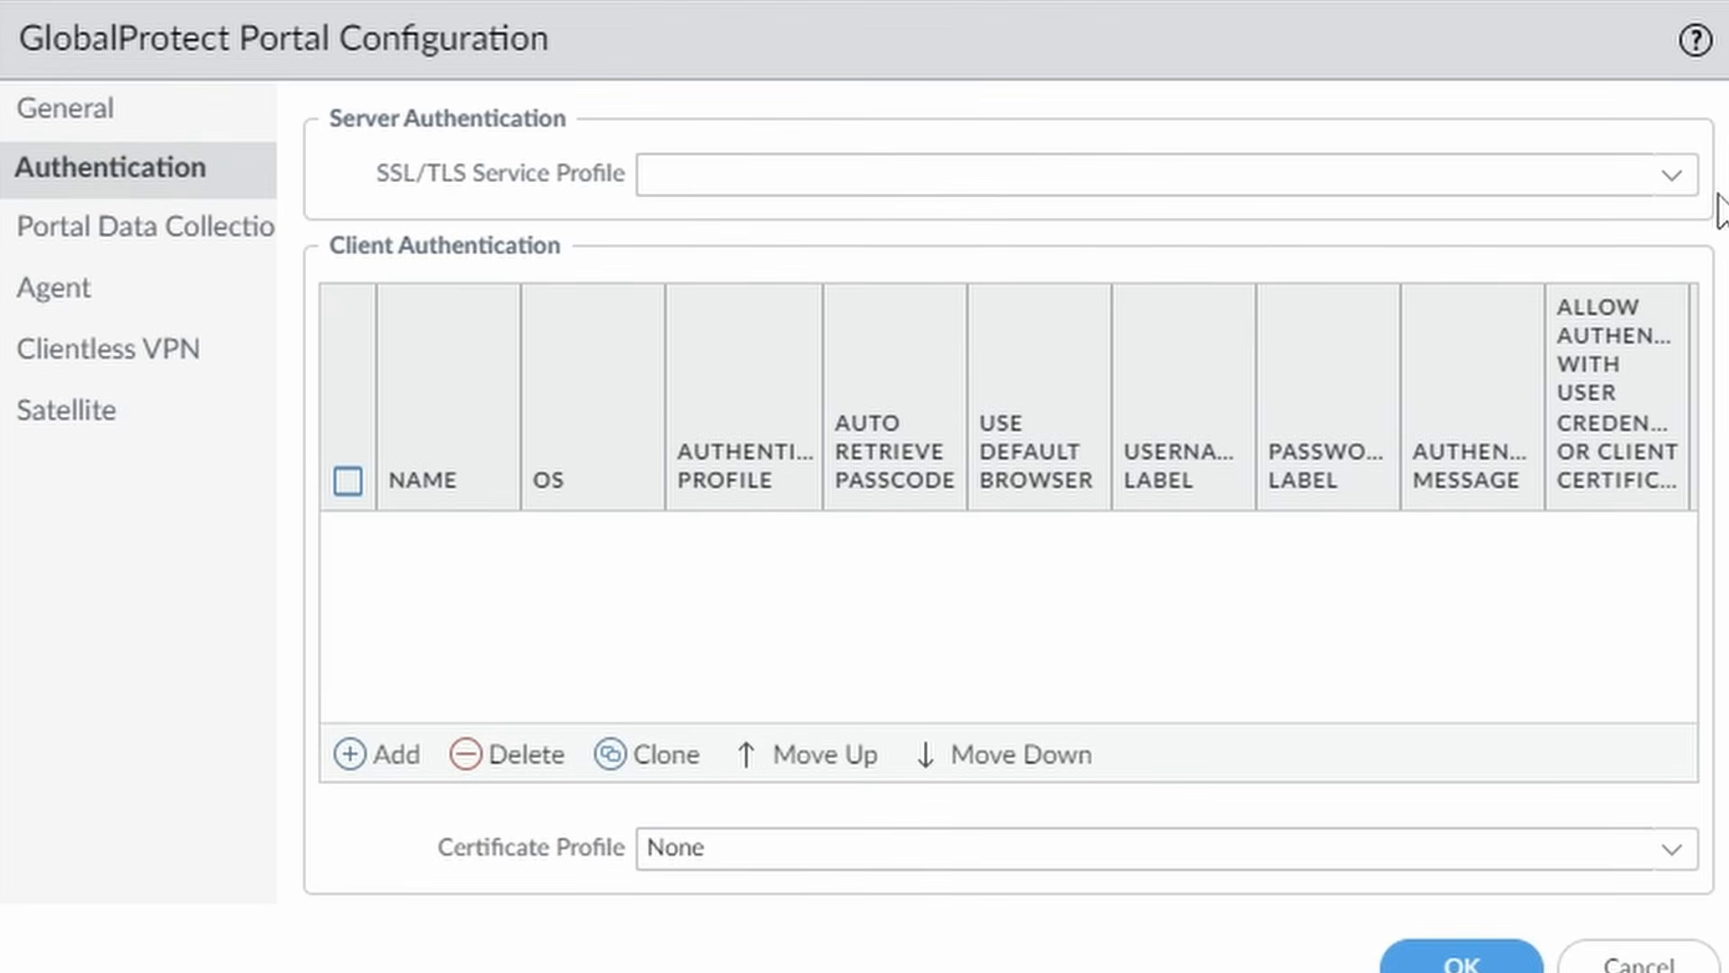
Use vpn-netsums-com profile for TLS and add netsums-ldap client auth via ldap-auth-profile, credentials or certificate.
{"action": "left_click", "coordinate": [1672, 175]}
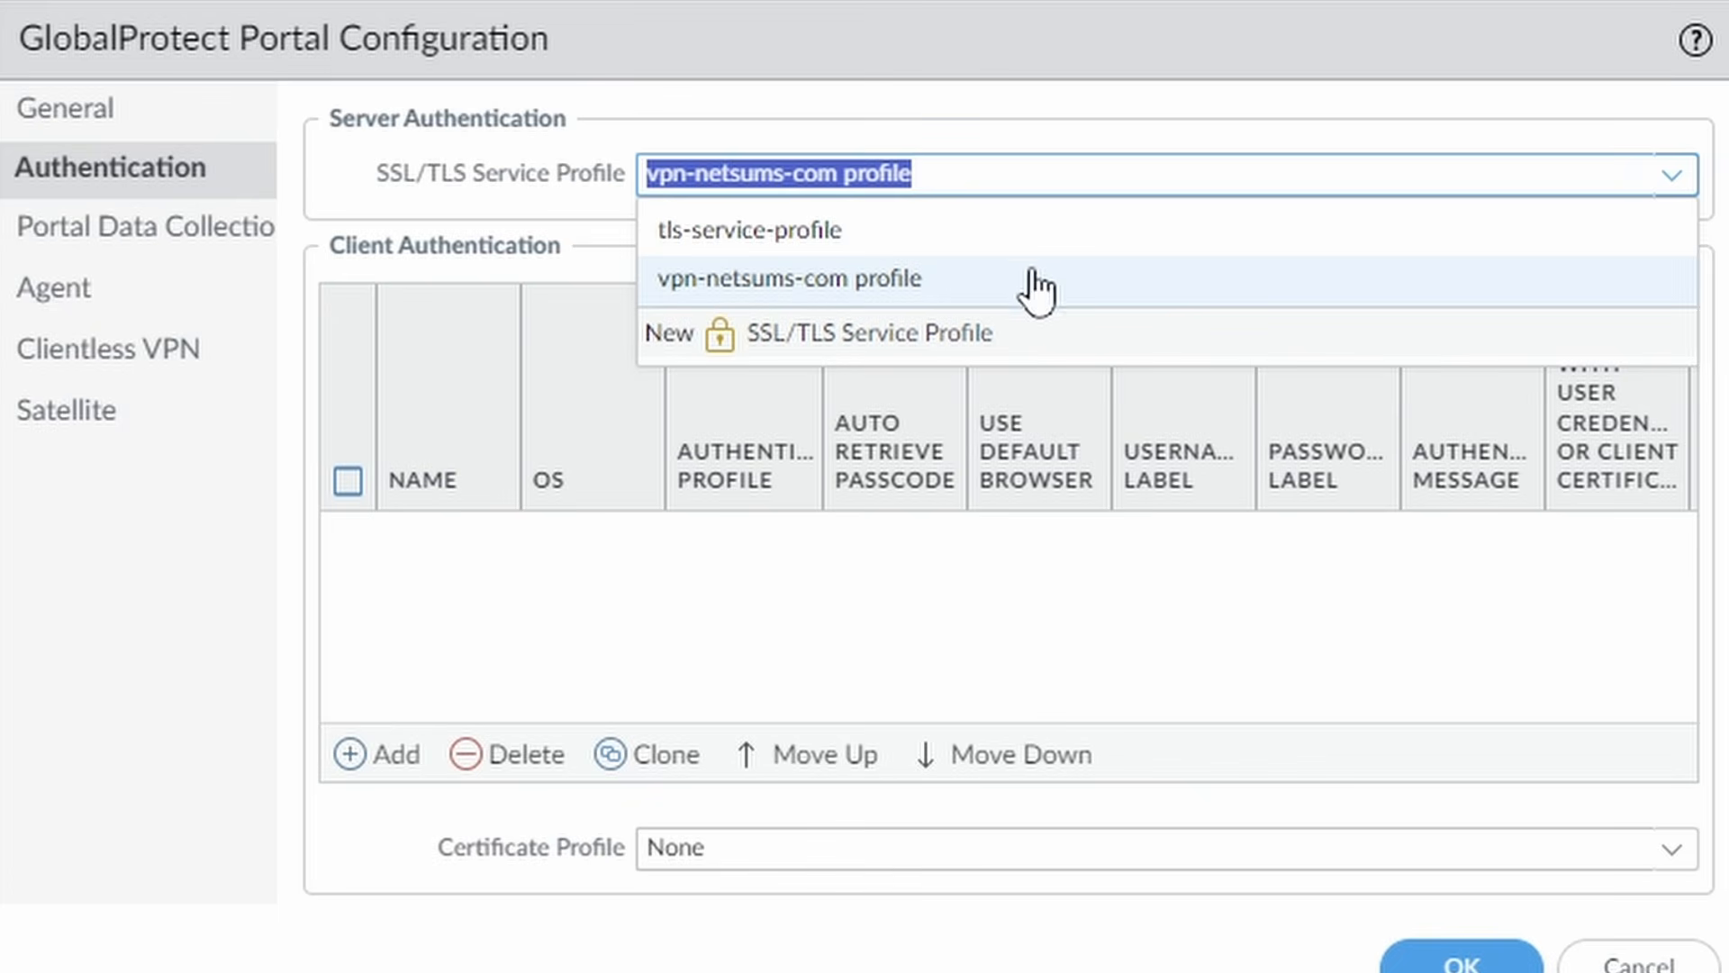
{"action": "left_click", "coordinate": [949, 293]}
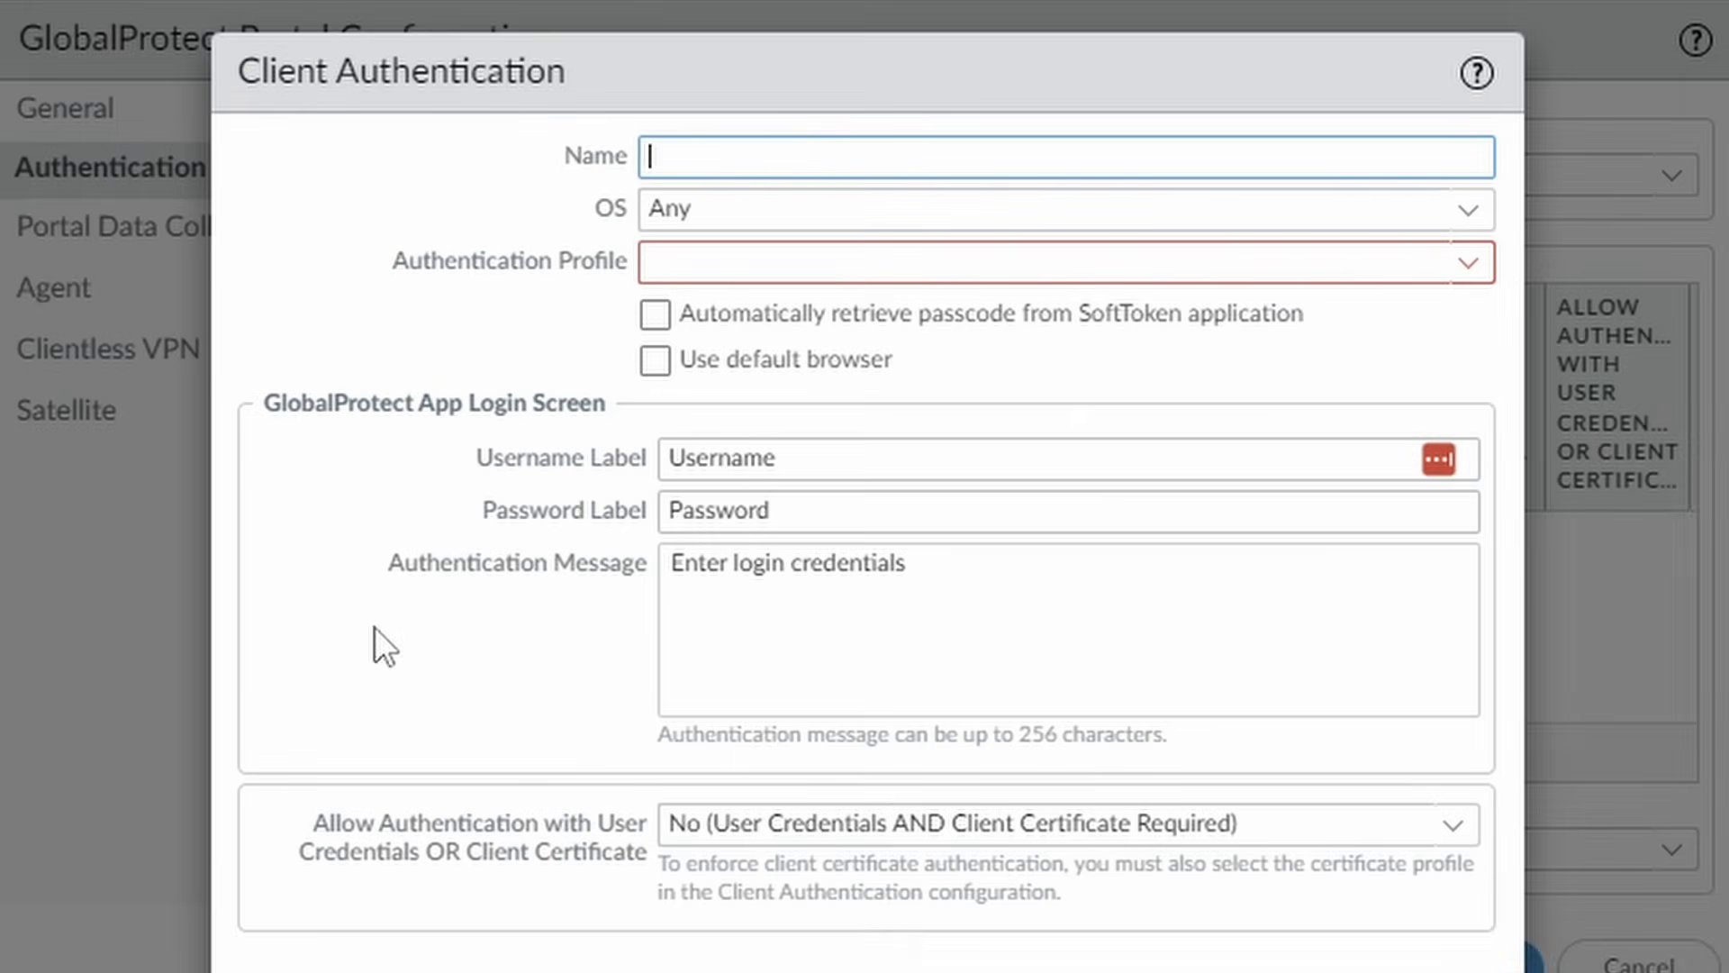
{"action": "type", "text": "ne"}
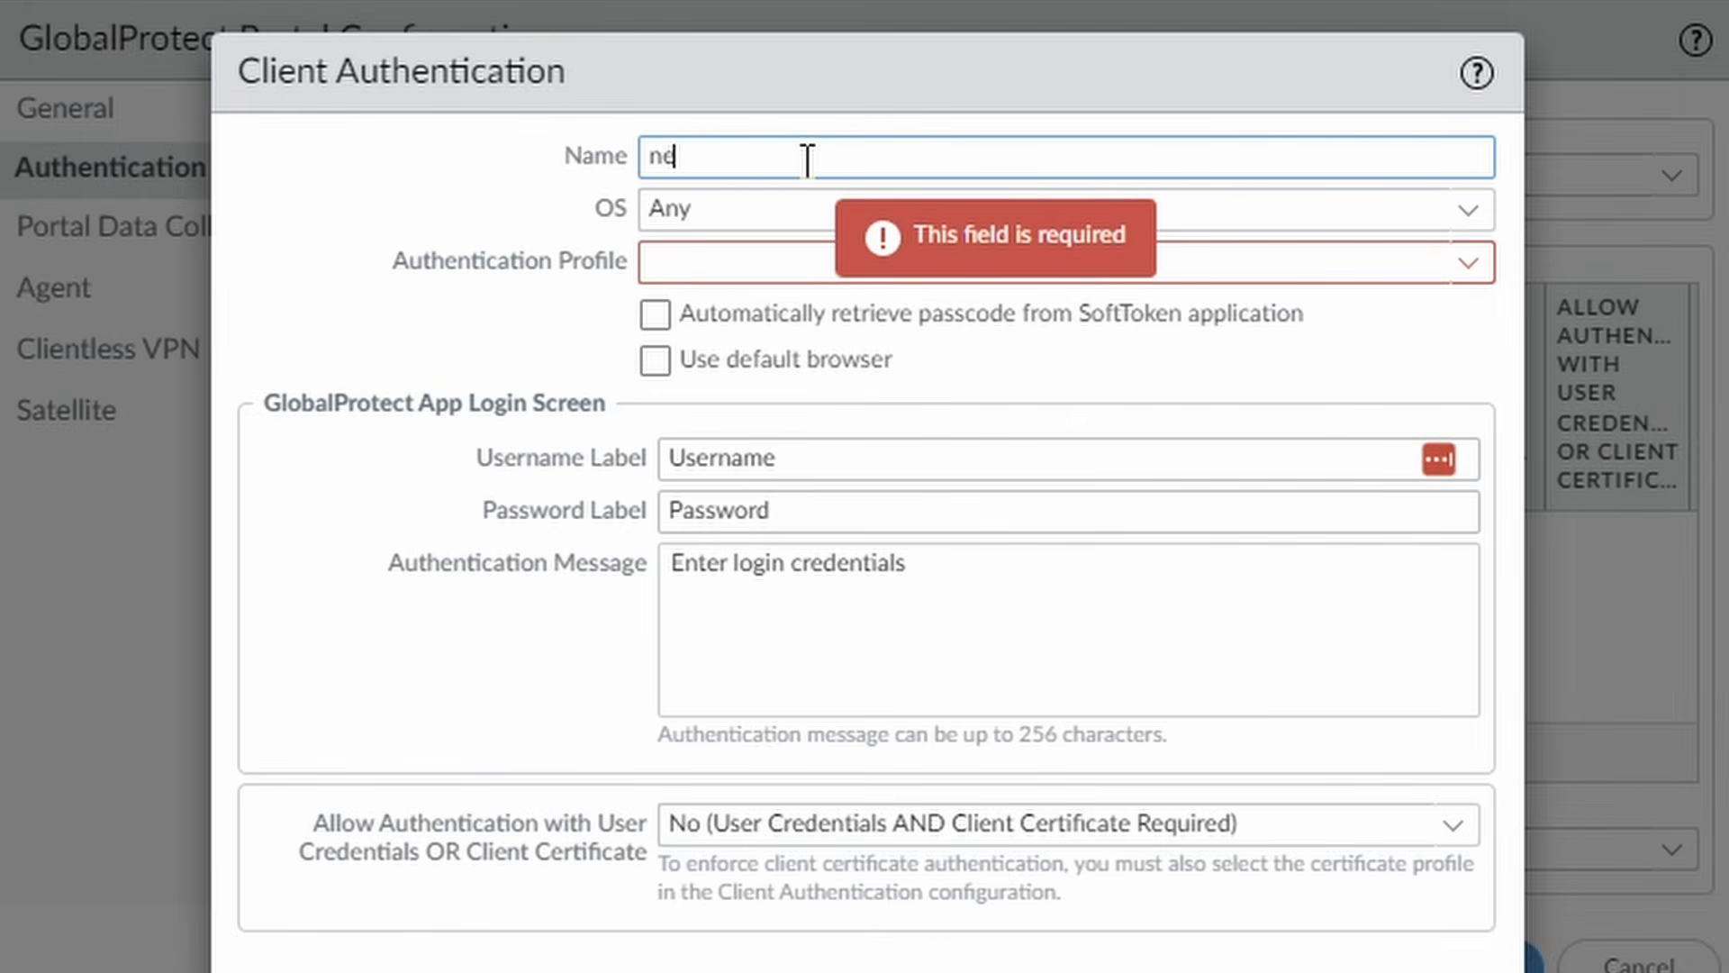
{"action": "type", "text": "tsums-ldap"}
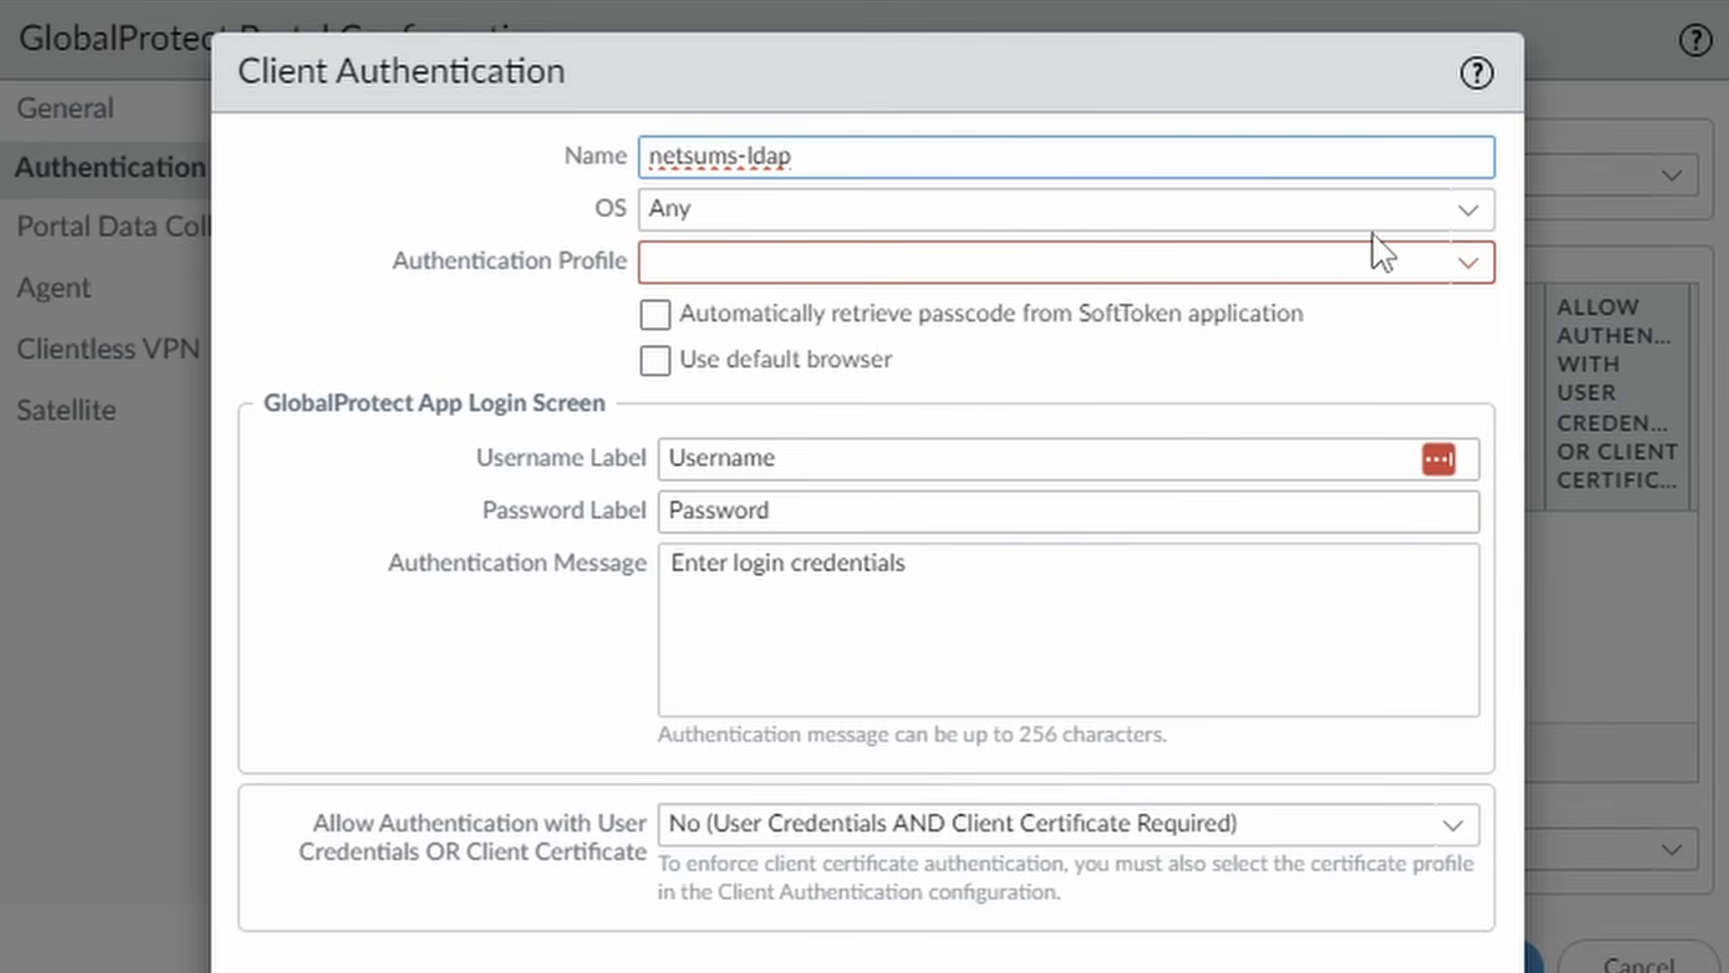
{"action": "left_click", "coordinate": [1469, 267]}
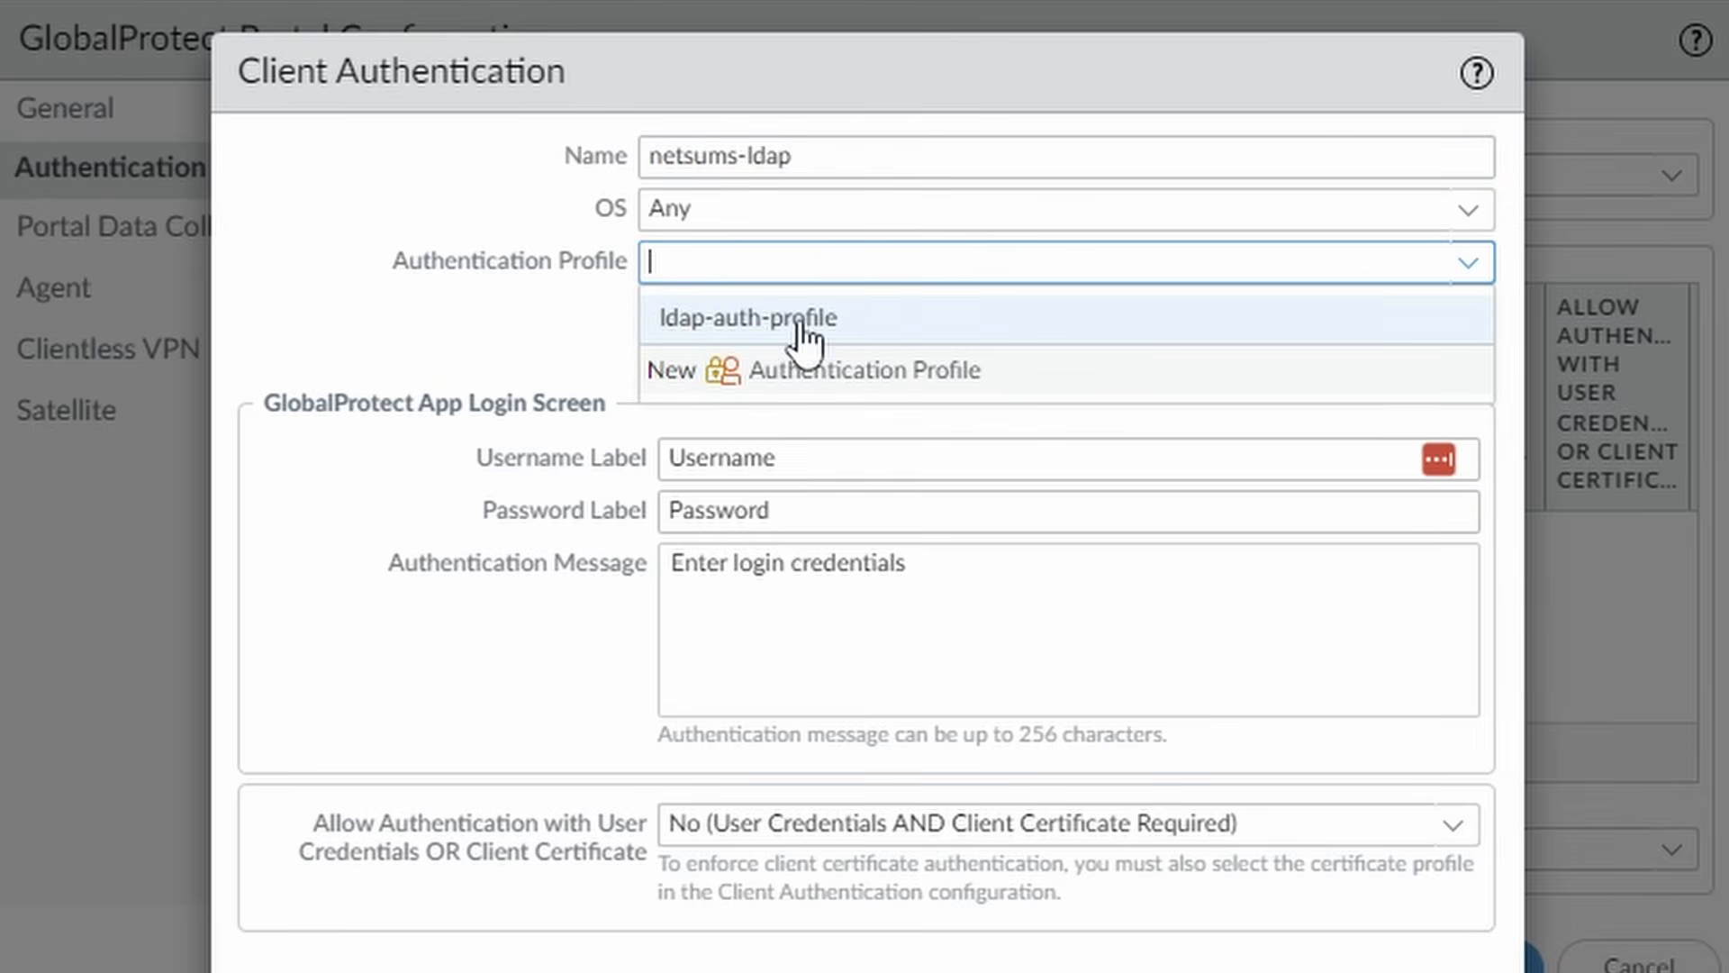
{"action": "left_click", "coordinate": [780, 334]}
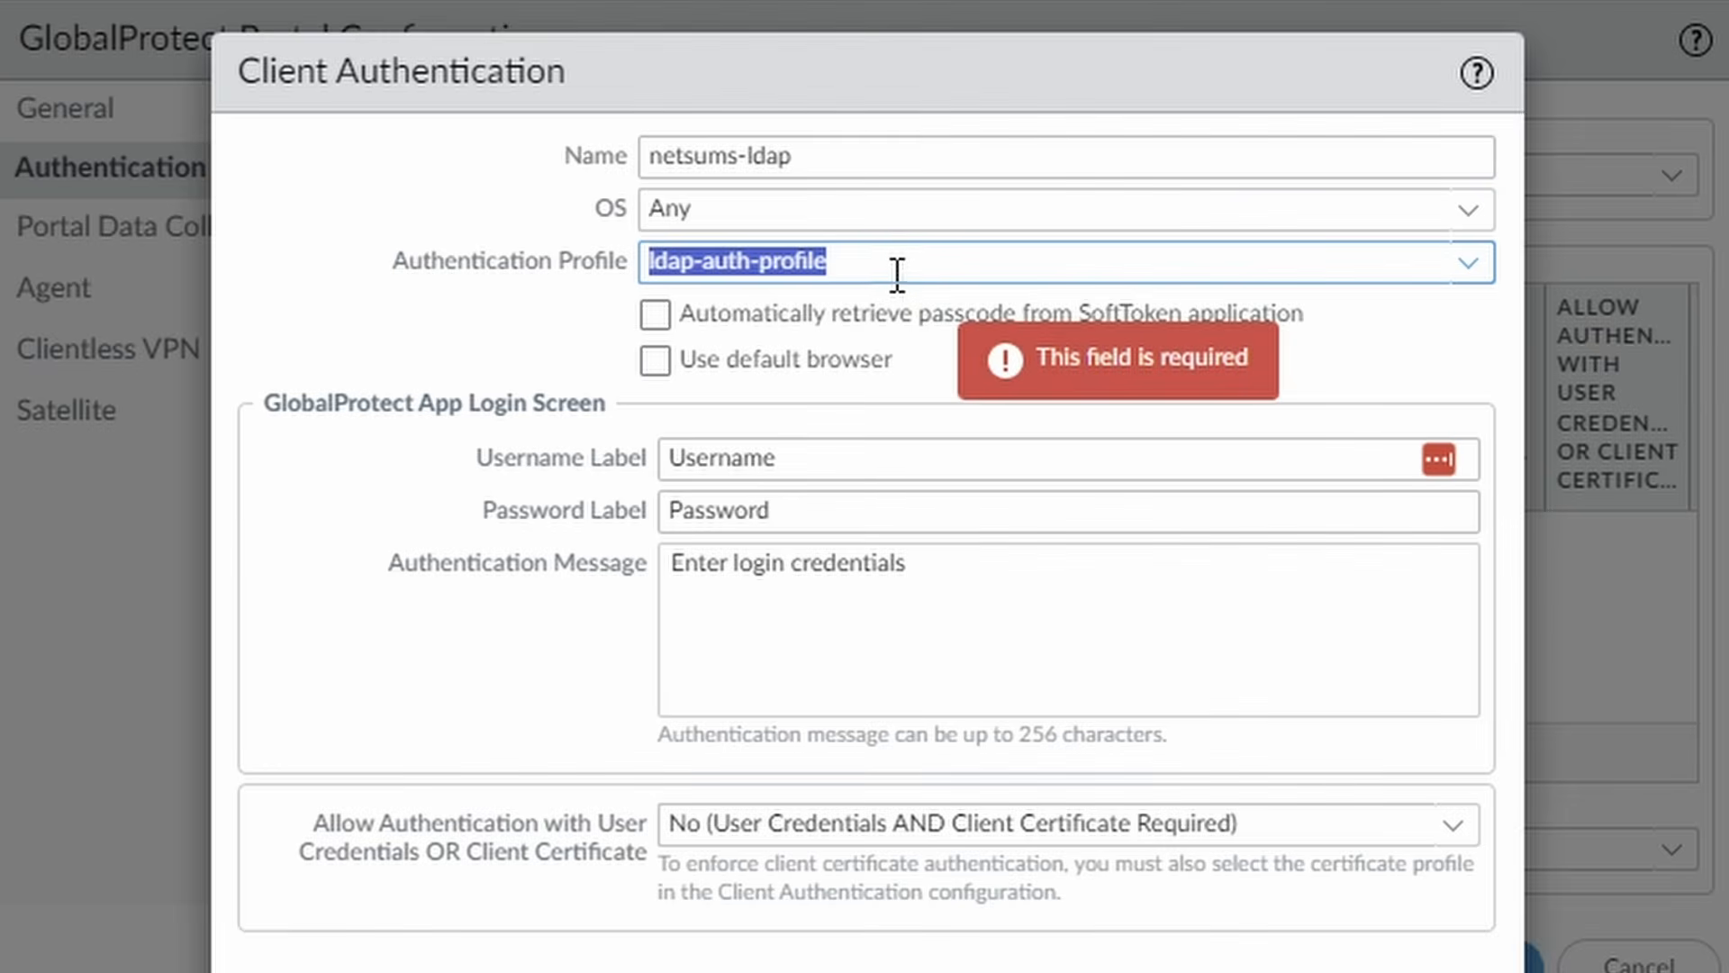
{"action": "left_click", "coordinate": [1461, 842]}
{"action": "left_click", "coordinate": [887, 932]}
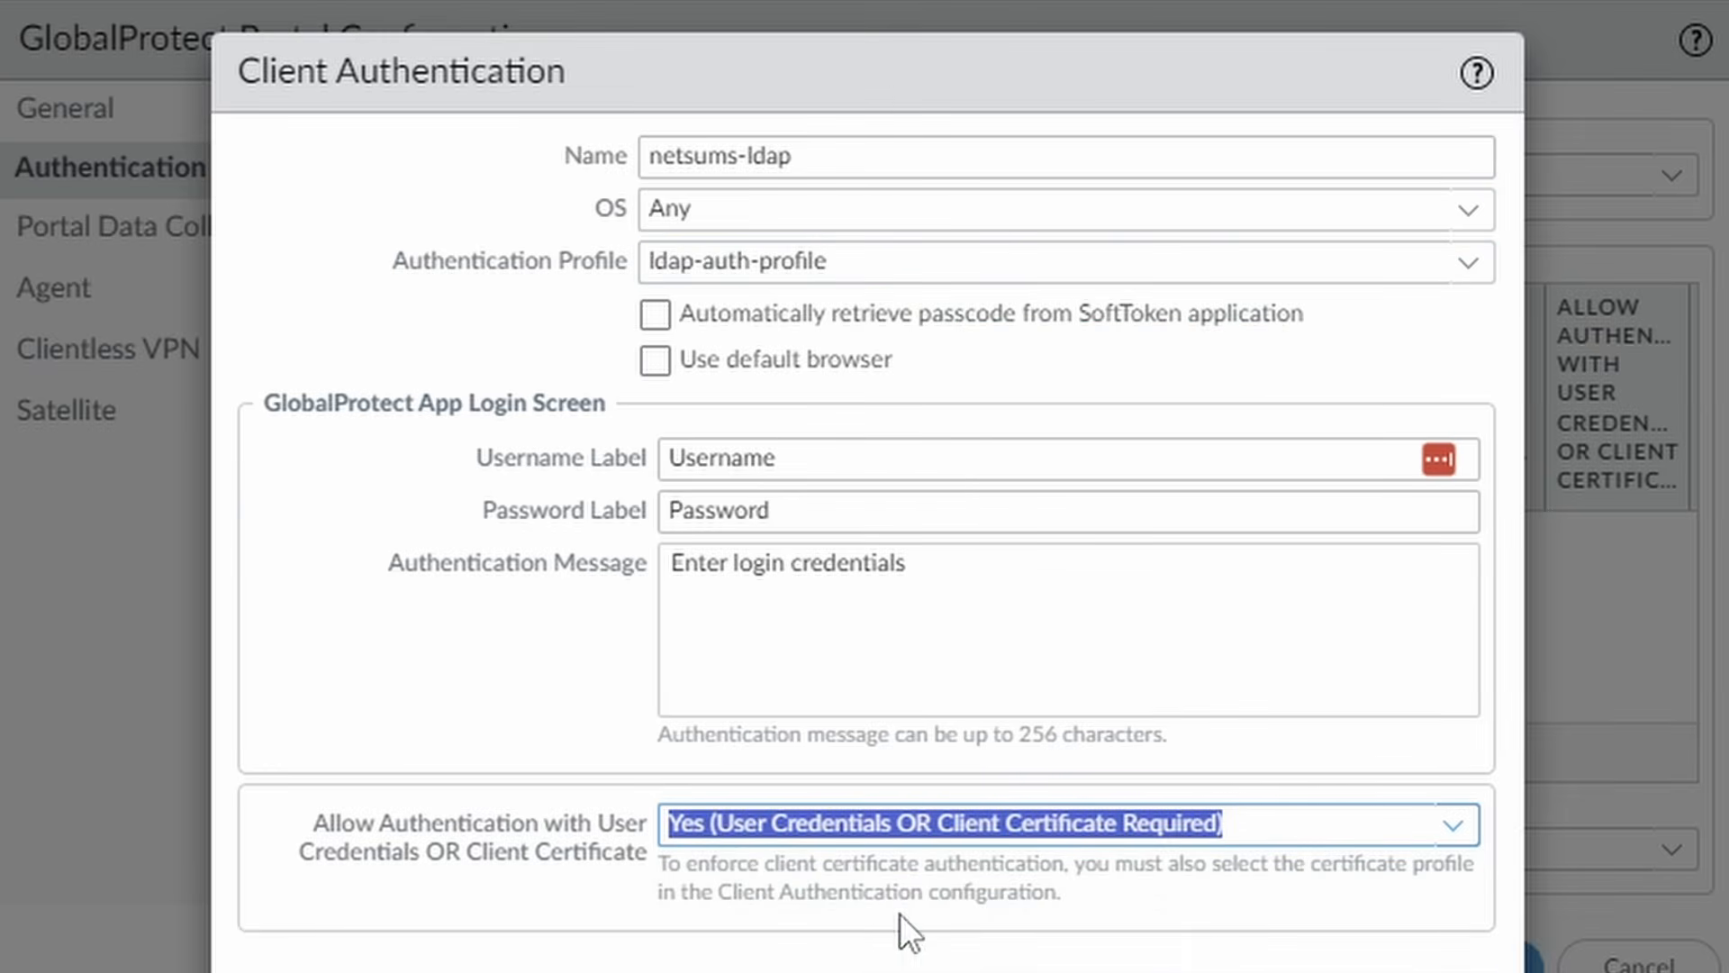
{"action": "scroll", "coordinate": [953, 856], "scroll_direction": "down", "scroll_amount": 2}
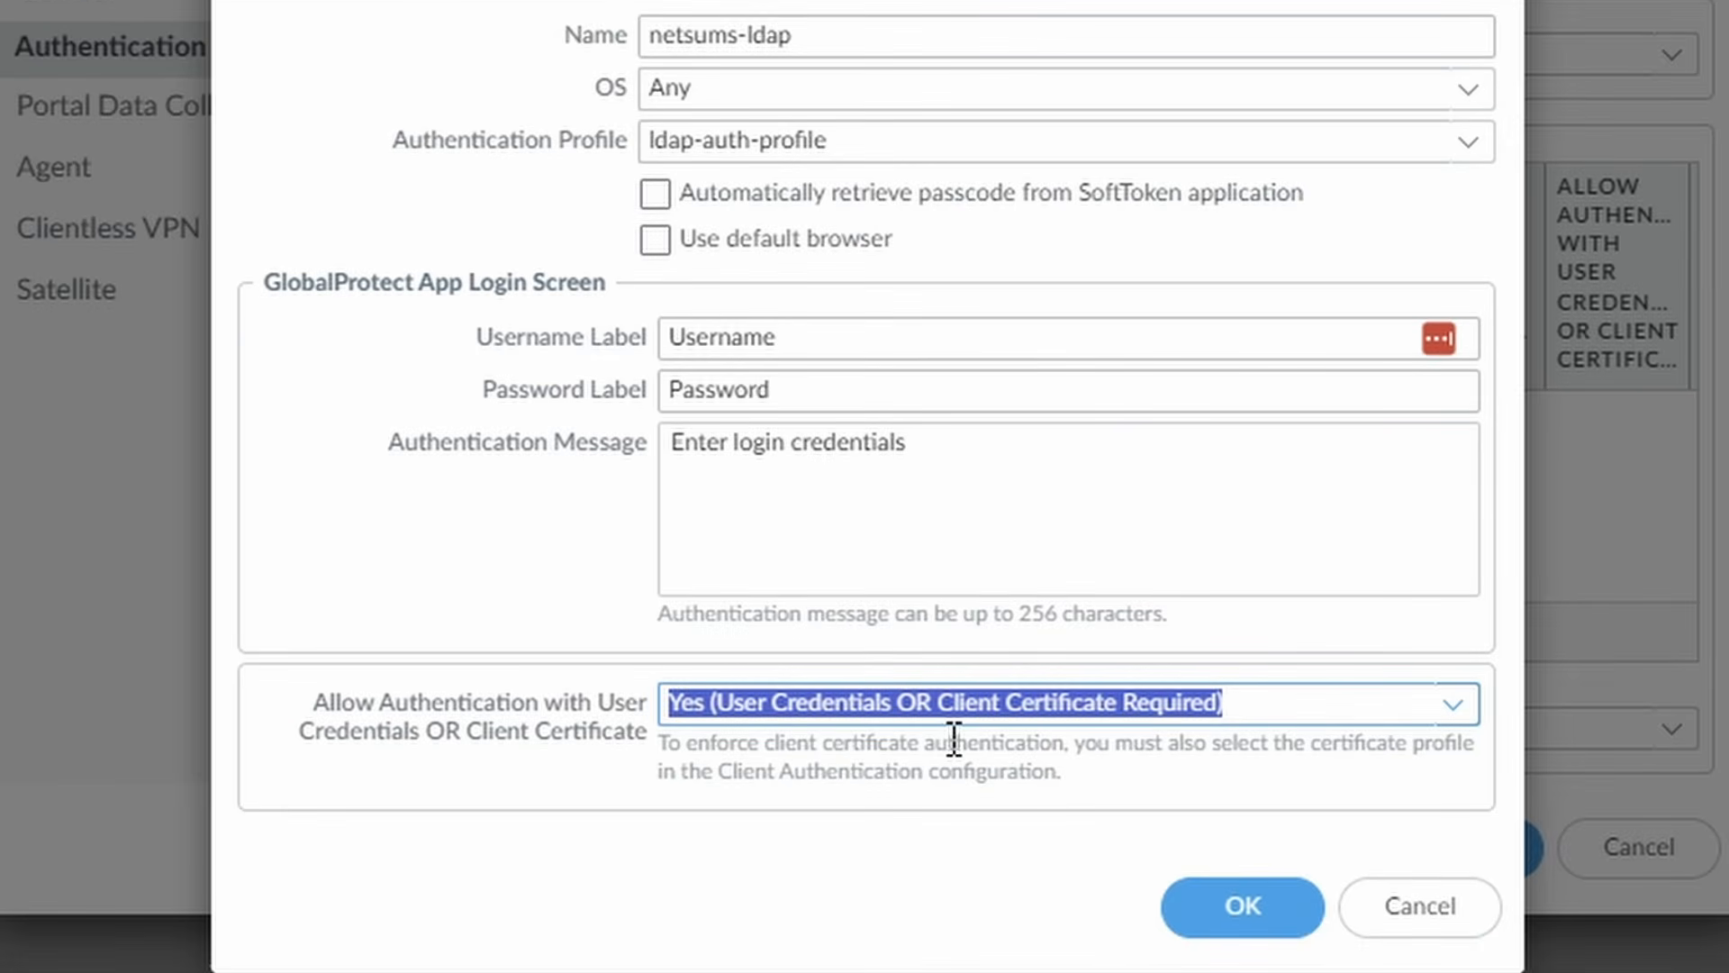
{"action": "left_click", "coordinate": [1243, 908]}
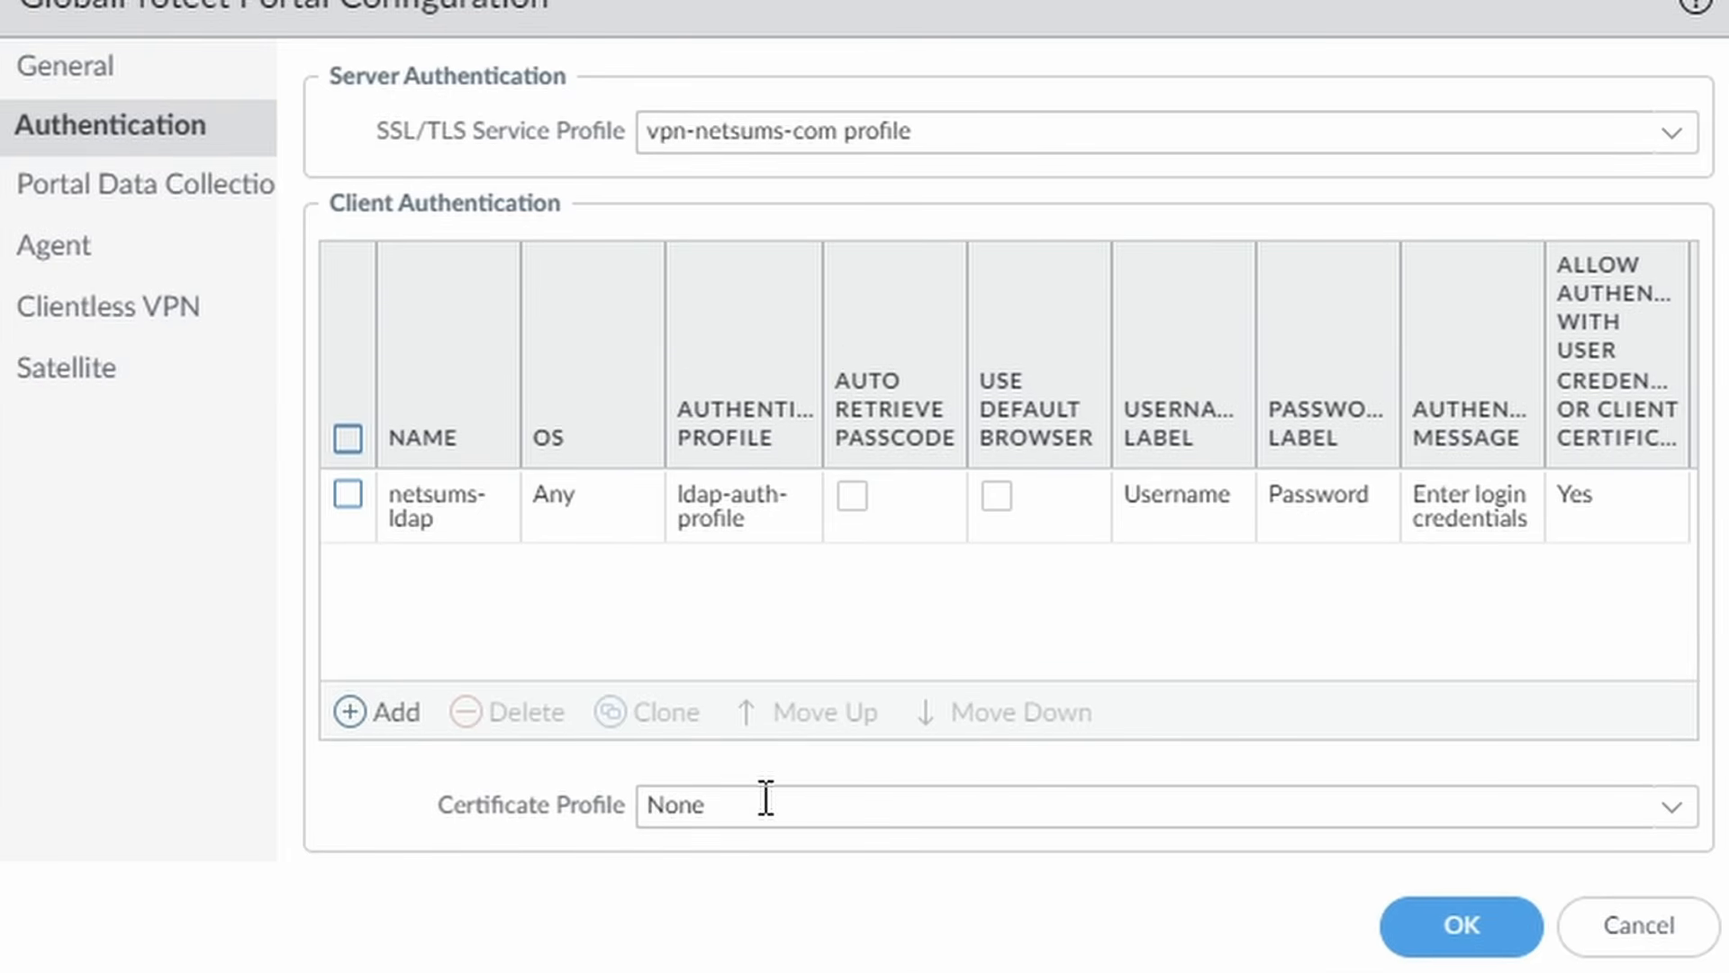
Tick the Clientless VPN checkbox under the portal's Agent > Clientless VPN General settings.
{"action": "left_click", "coordinate": [126, 261]}
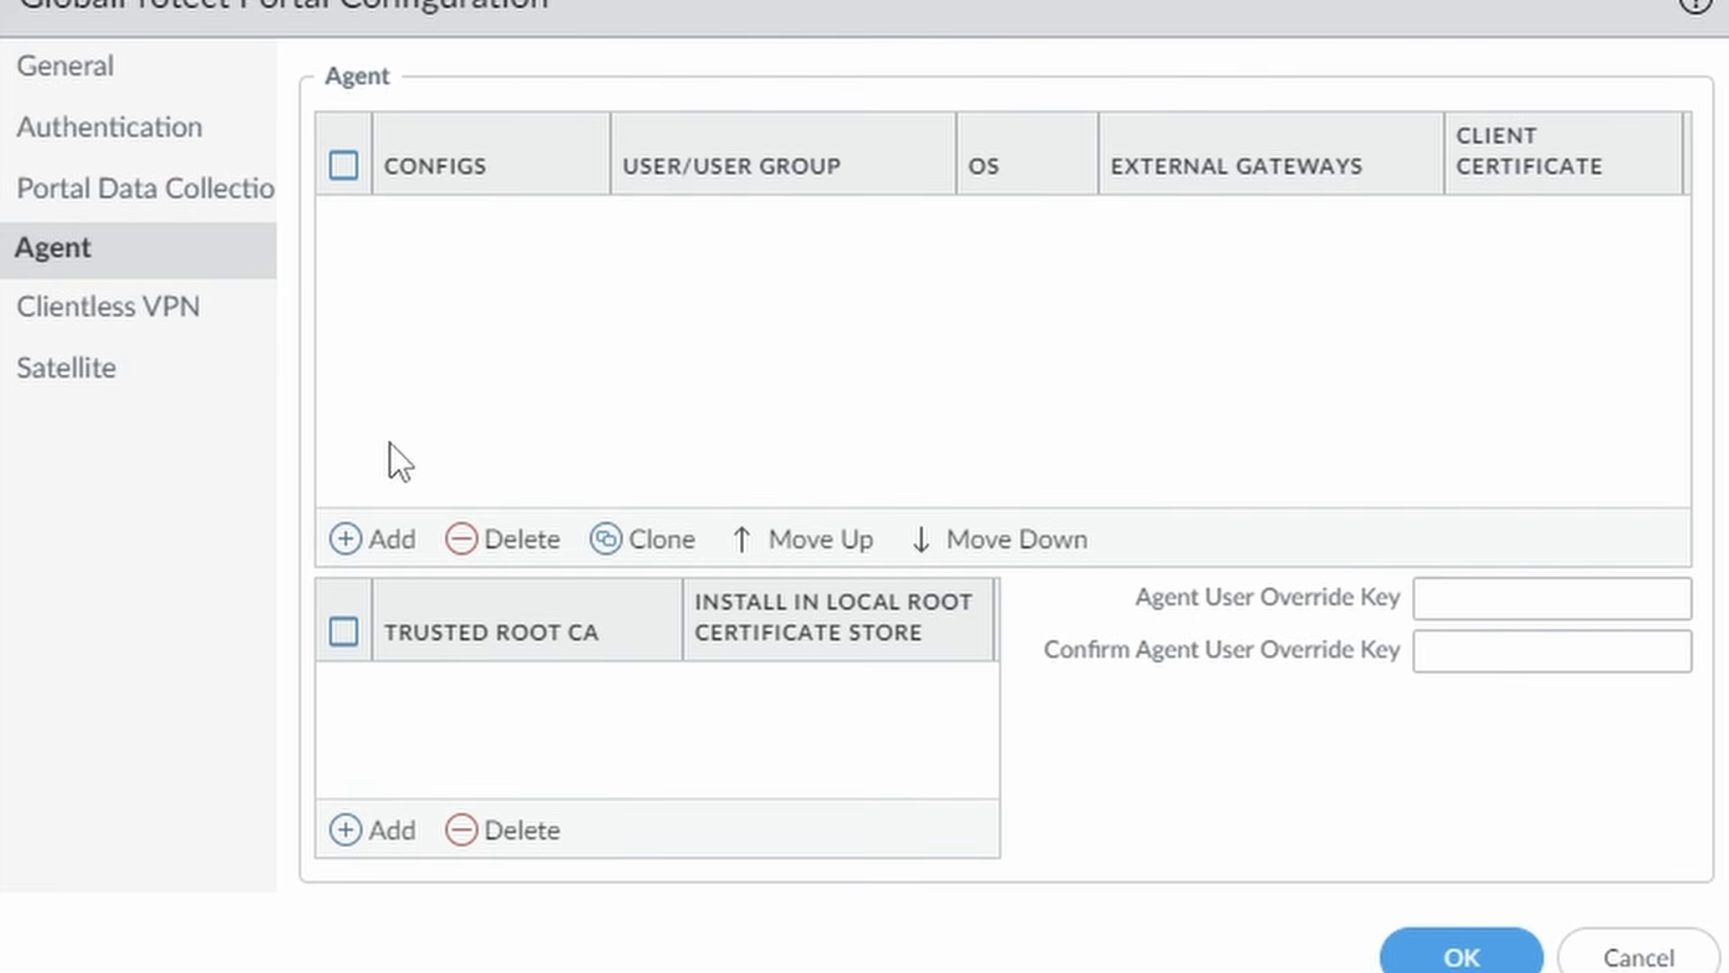
{"action": "left_click", "coordinate": [107, 308]}
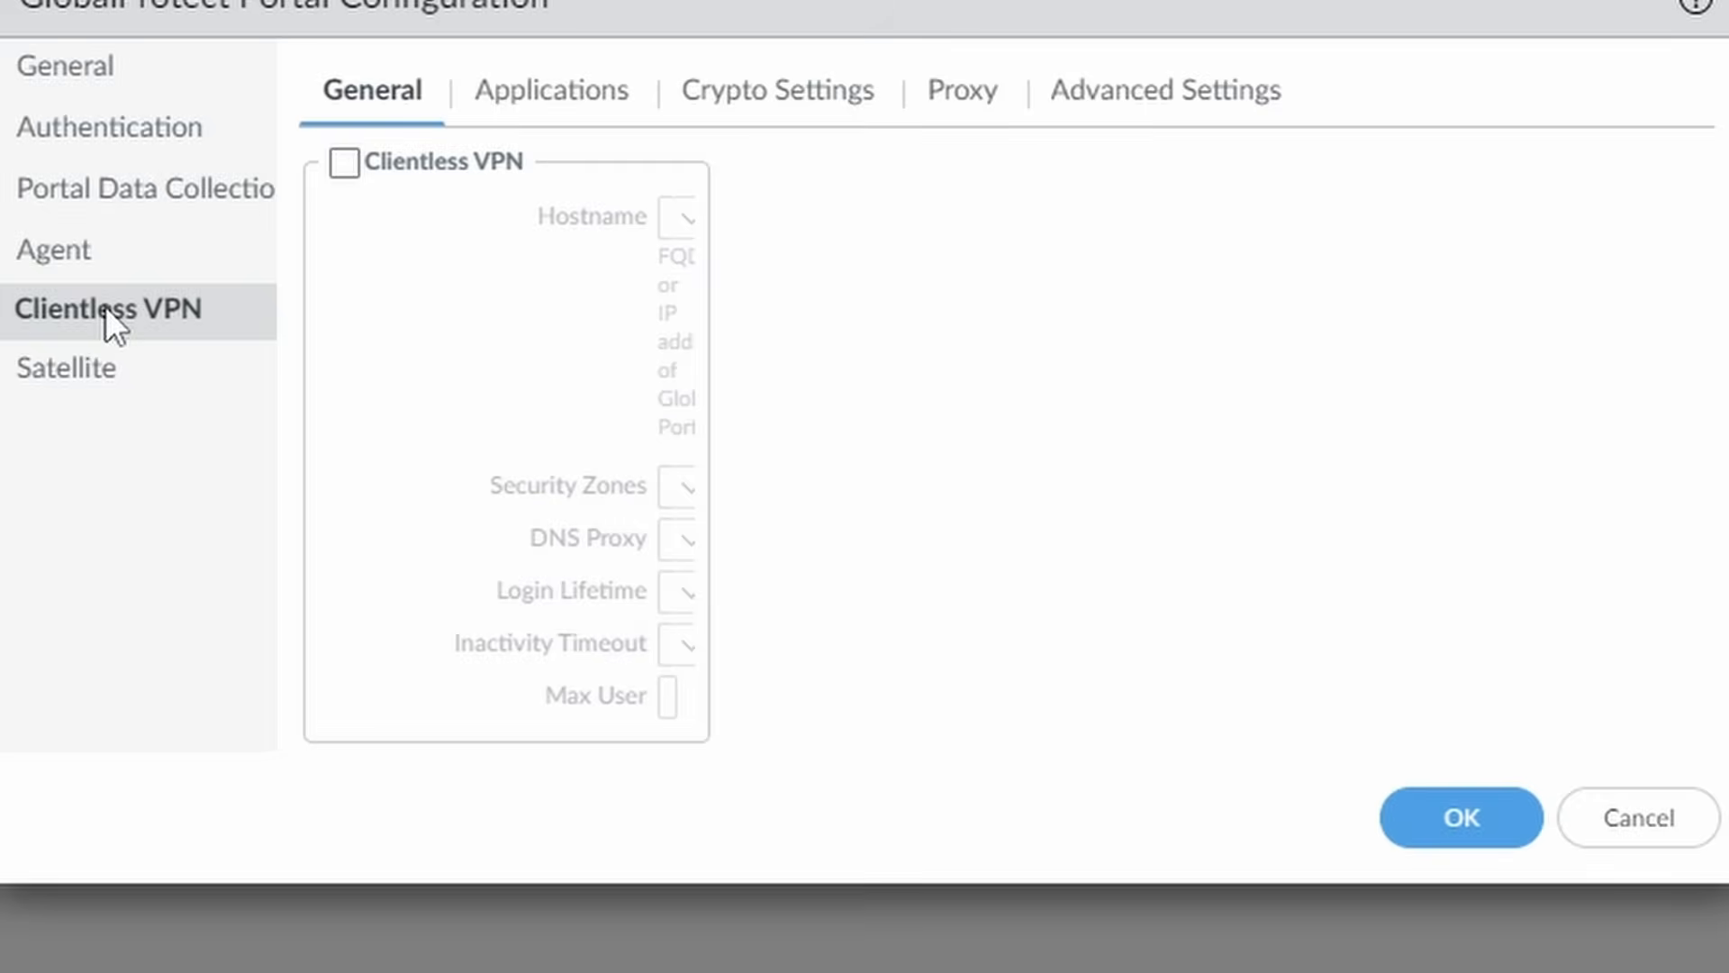
{"action": "left_click", "coordinate": [344, 163]}
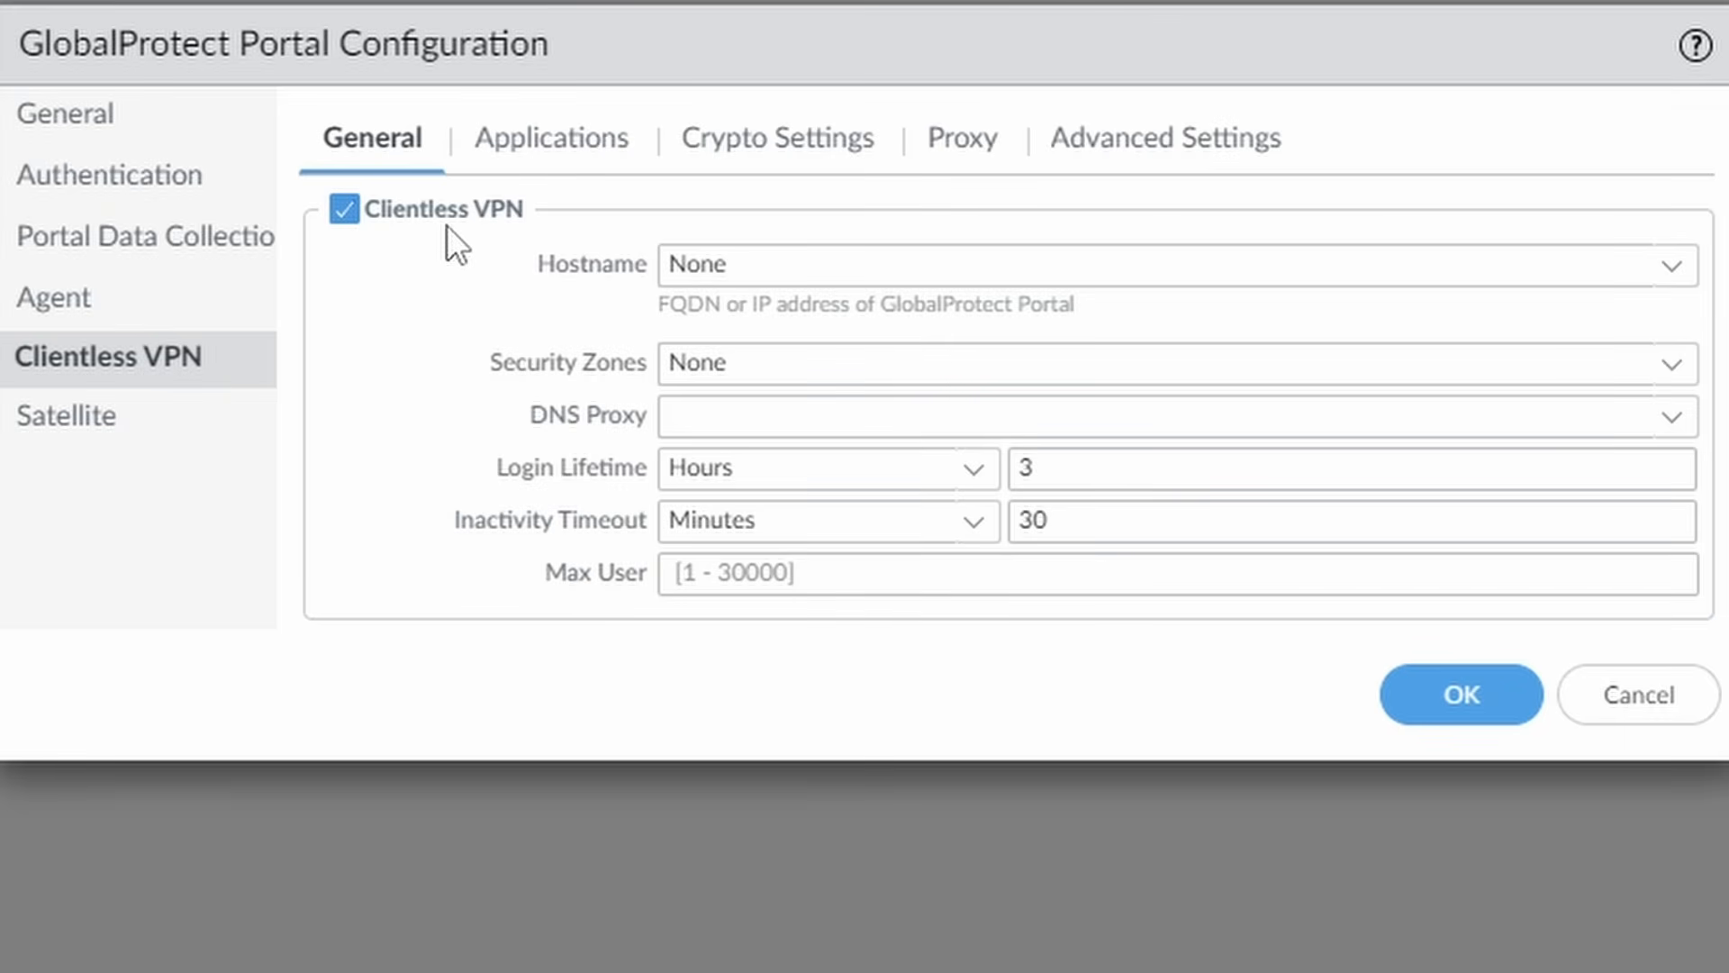
Set clientless hostname vpn.netsums.com, security zone gp-clientless, and DNS proxy netsums-dns-proxy.
{"action": "left_click", "coordinate": [1698, 267]}
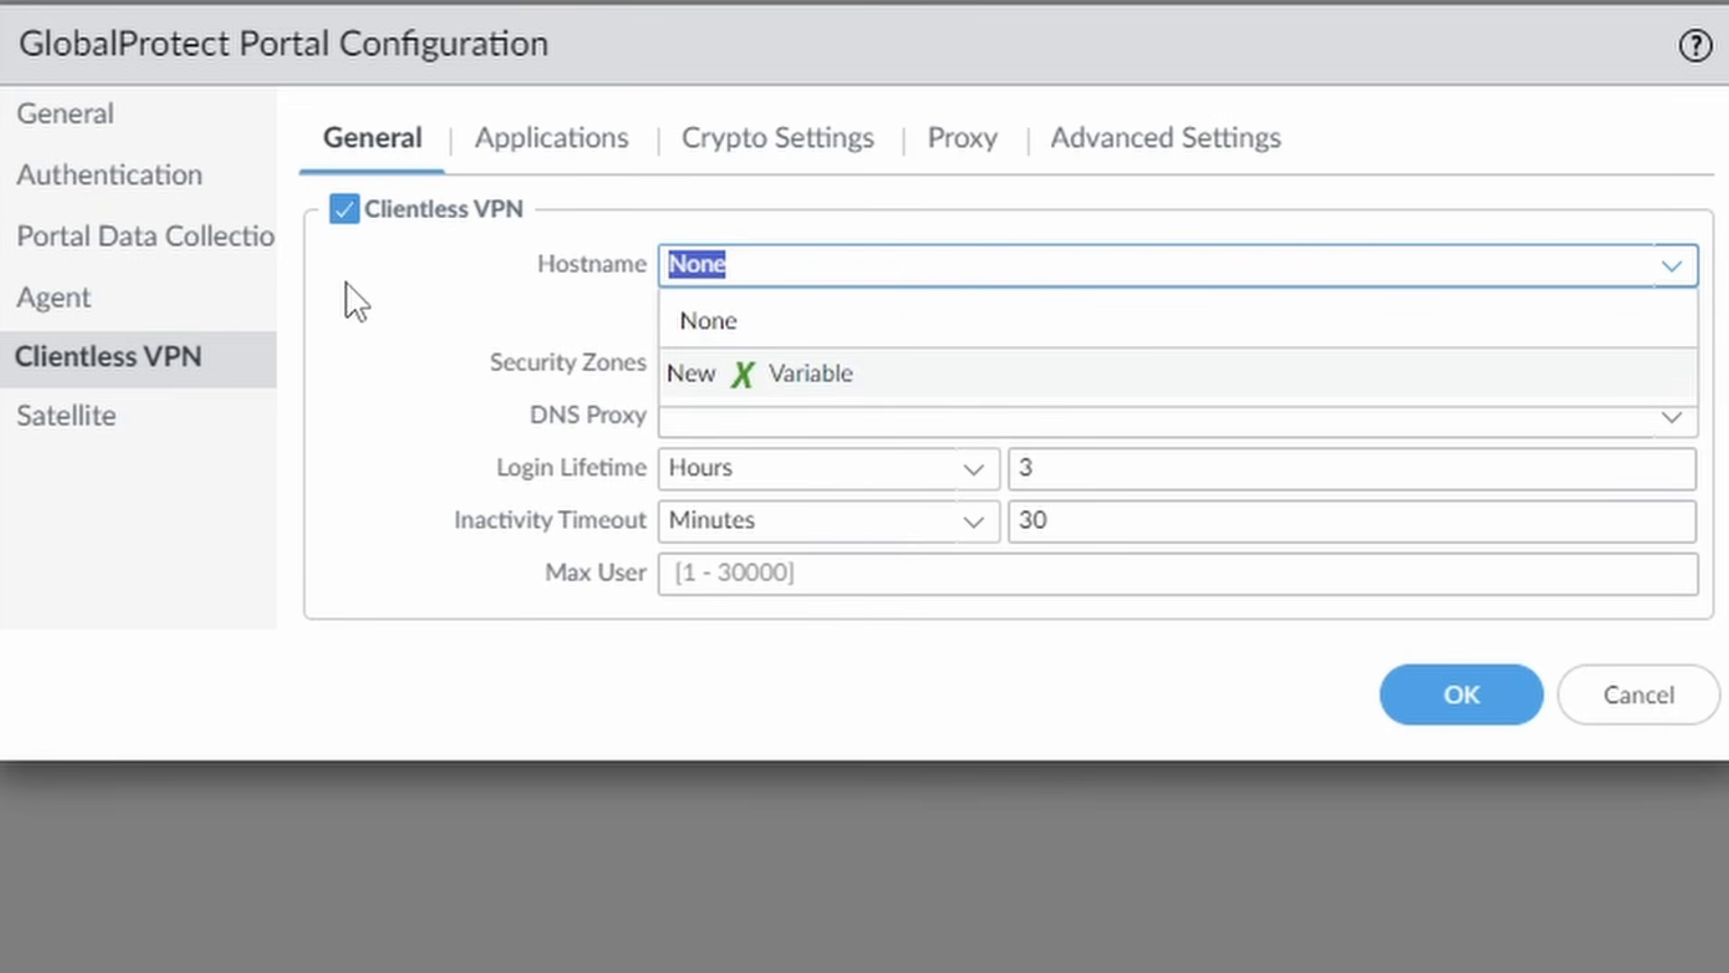
{"action": "type", "text": "vpn."}
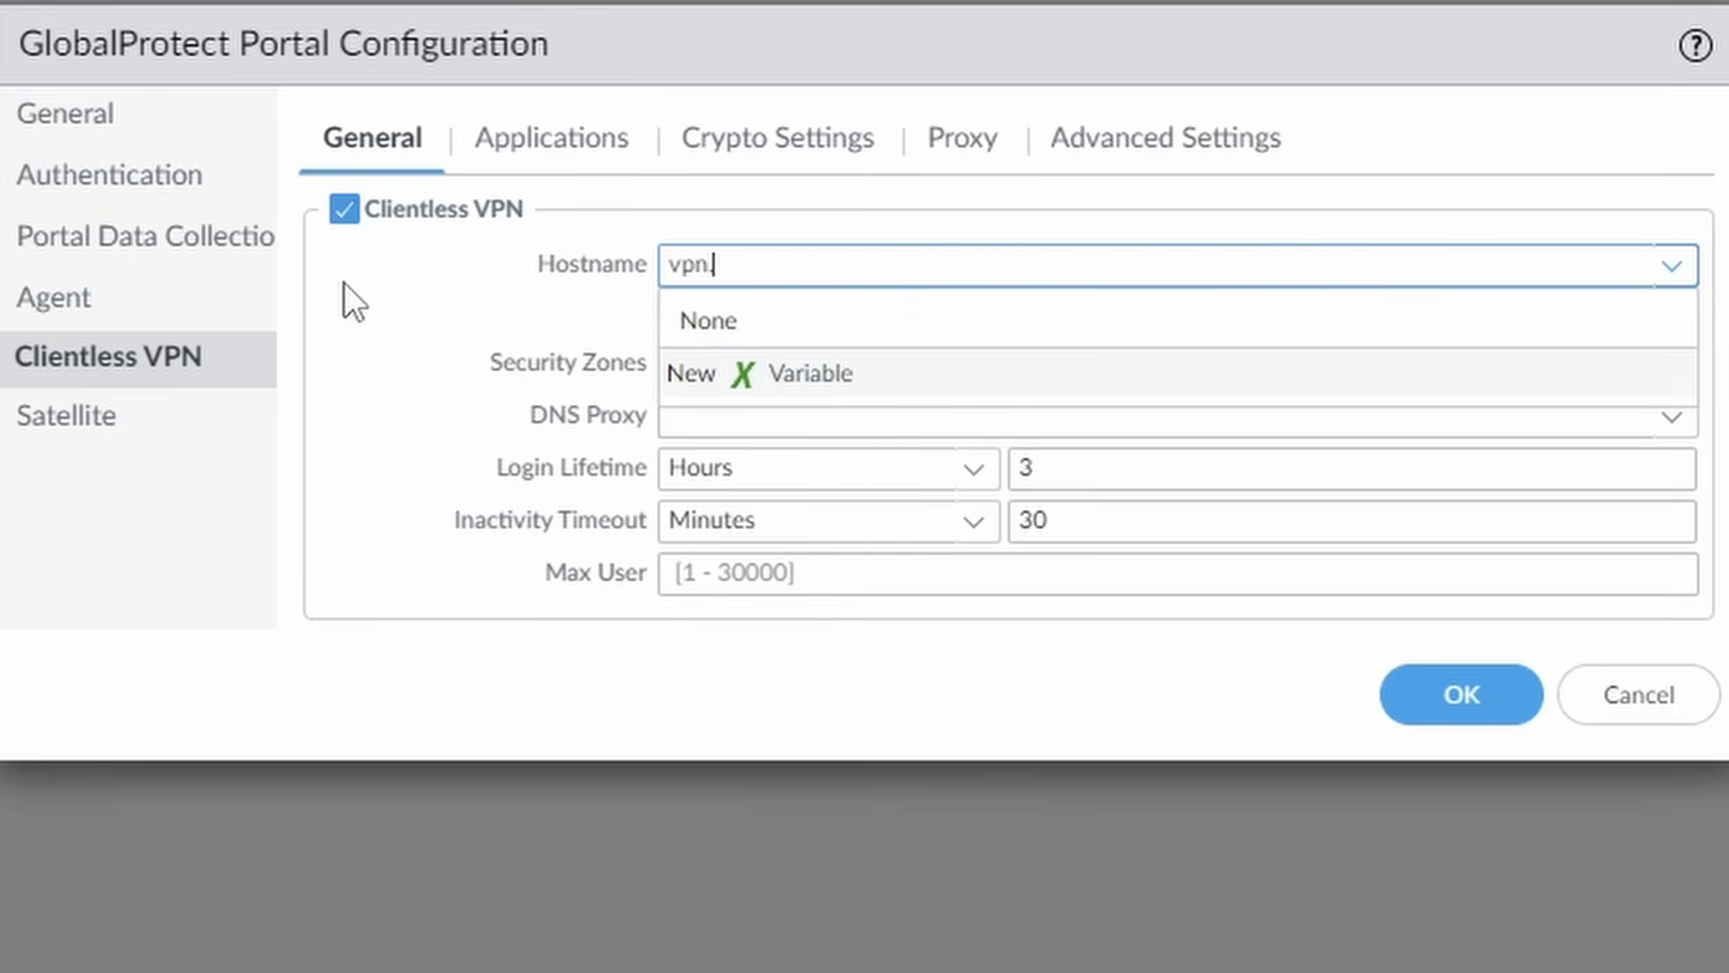
{"action": "type", "text": "netsums.com"}
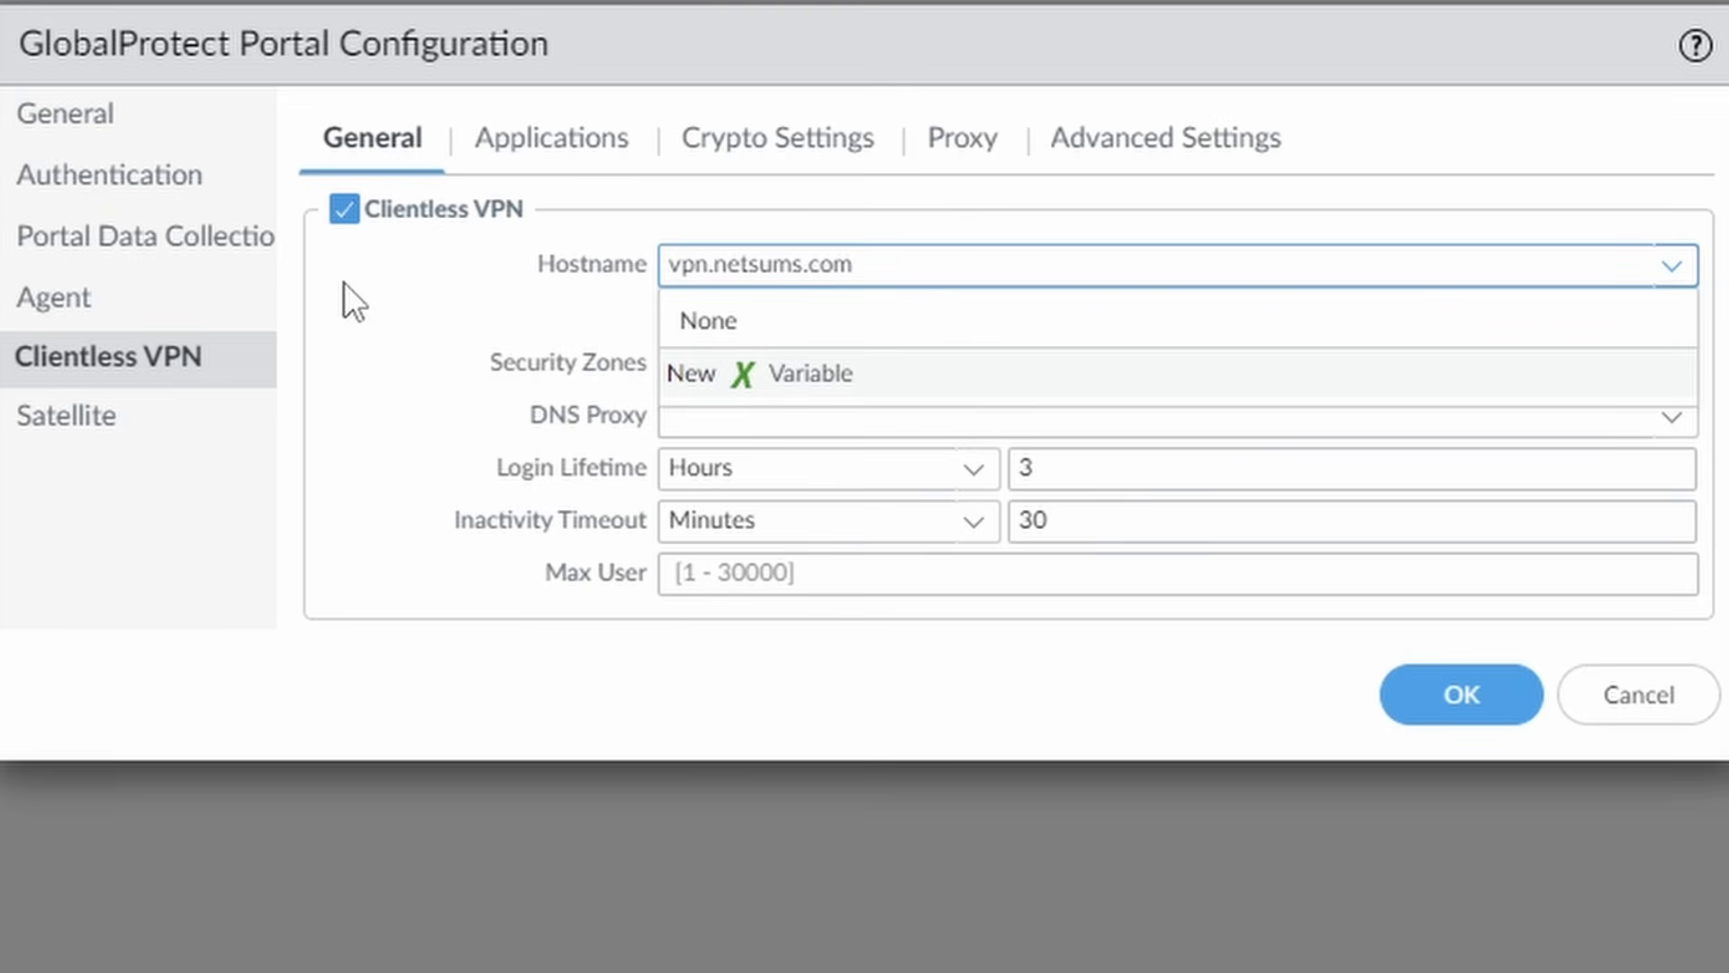
{"action": "left_click", "coordinate": [402, 286]}
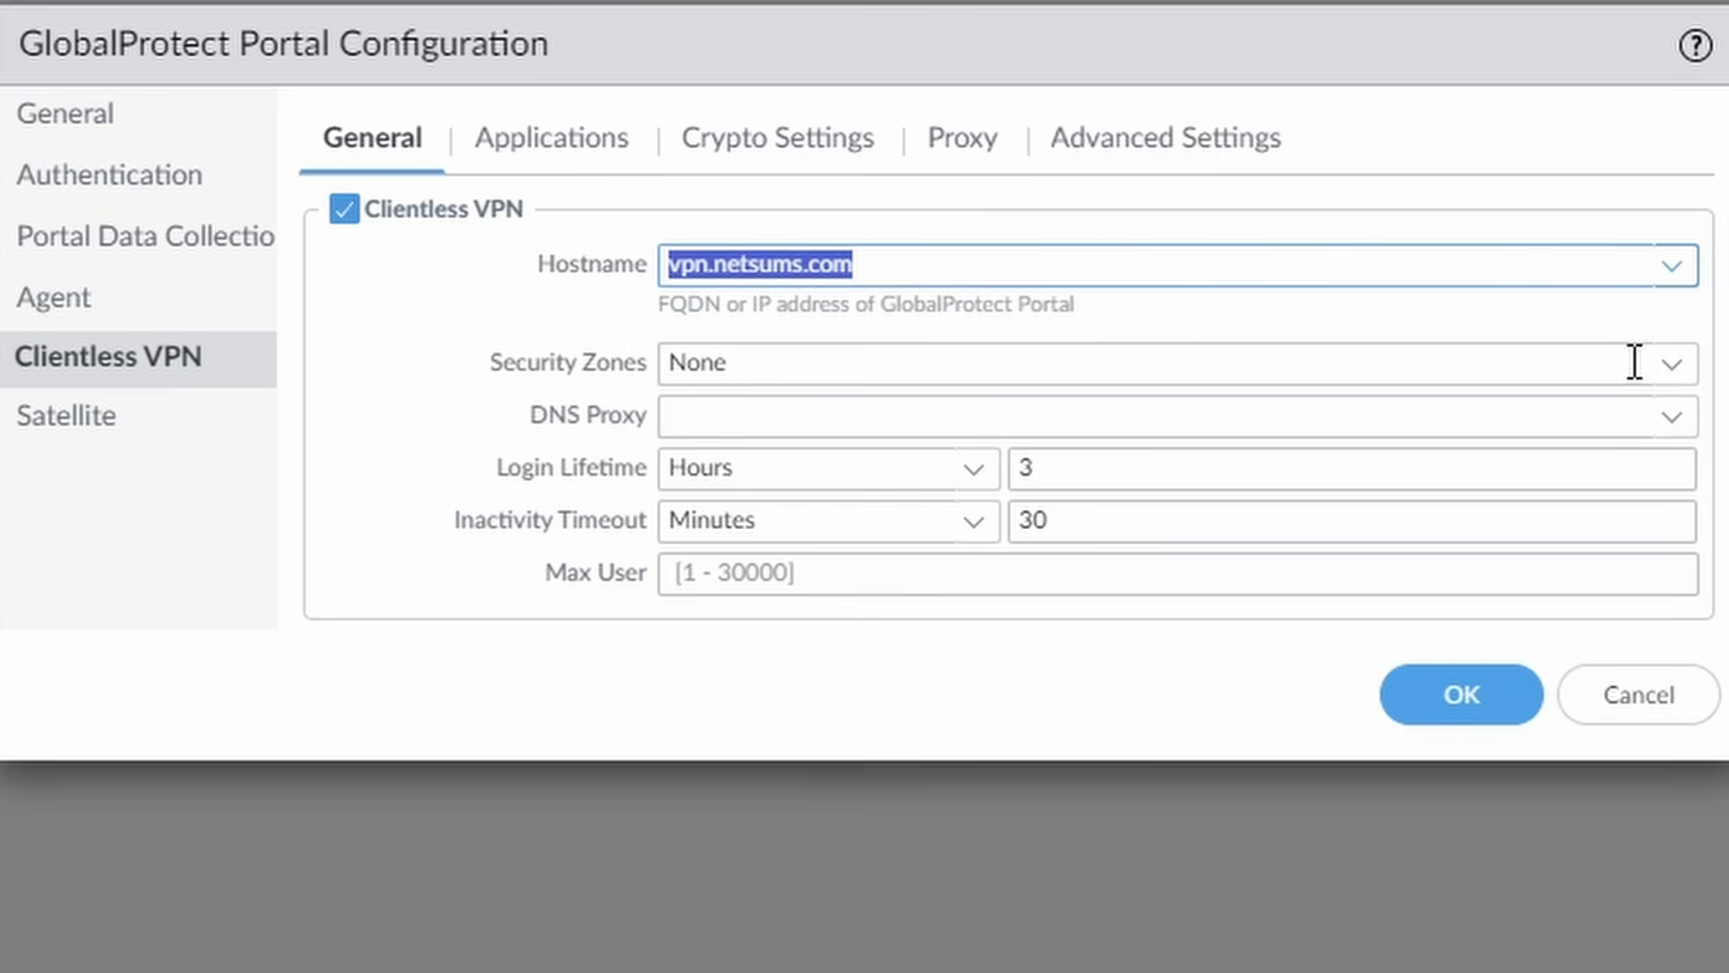
{"action": "left_click", "coordinate": [1675, 373]}
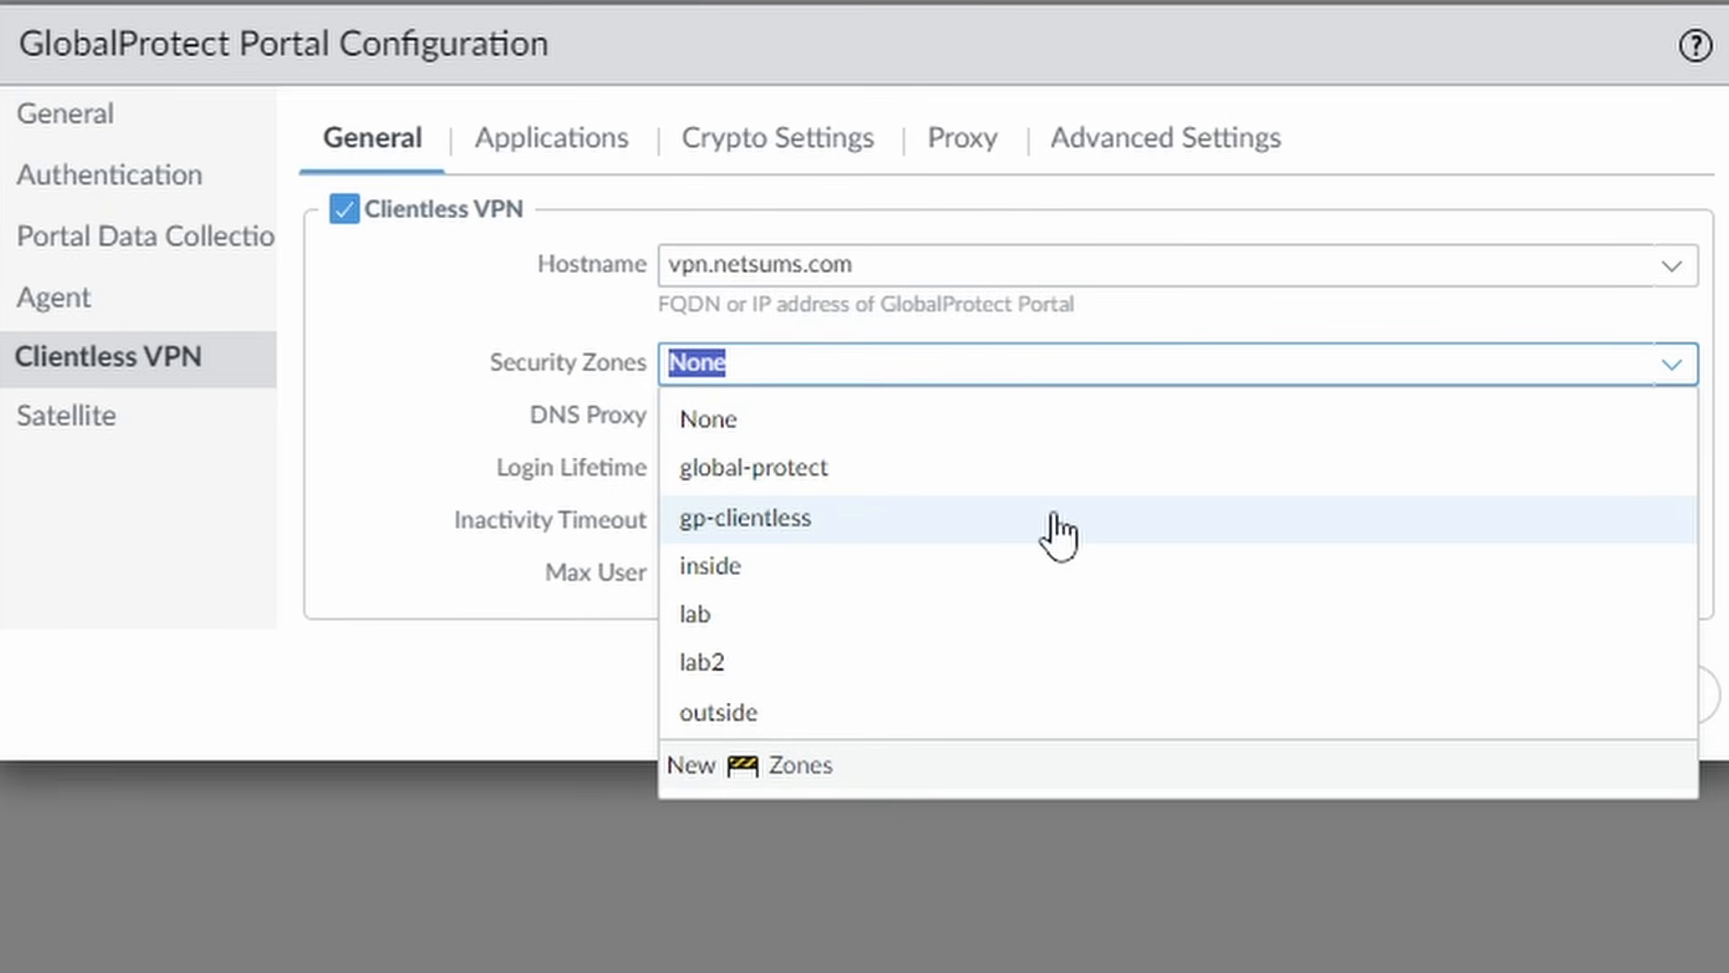
{"action": "left_click", "coordinate": [844, 522]}
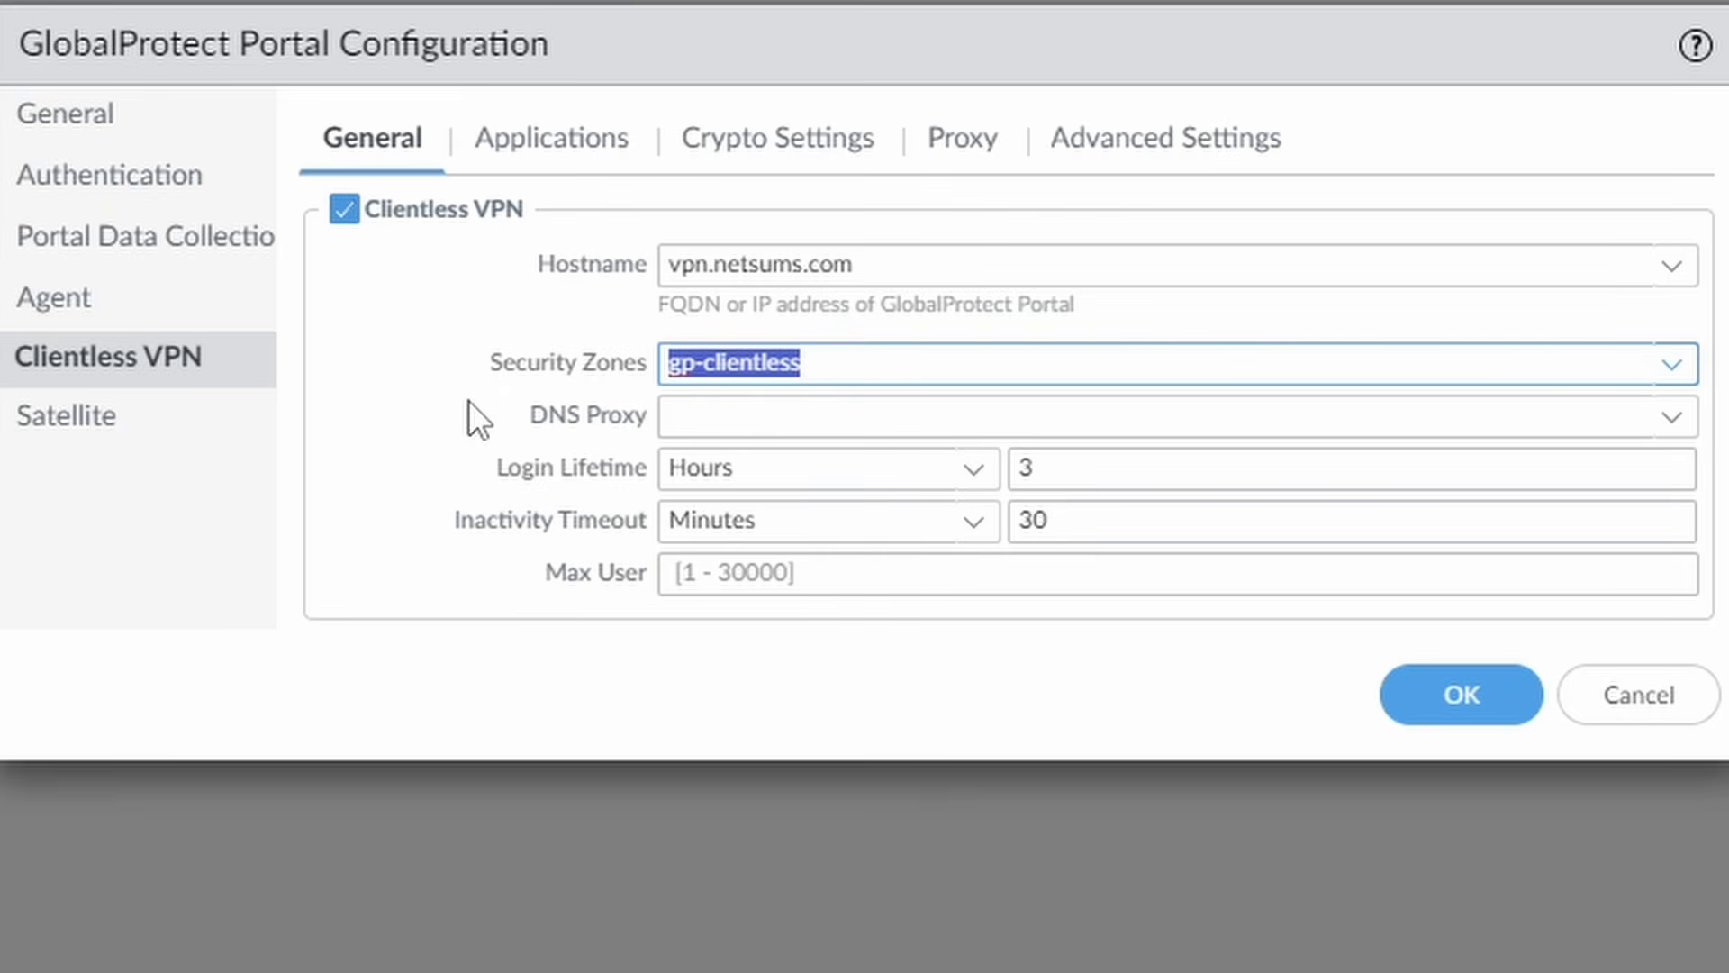
{"action": "left_click", "coordinate": [863, 363]}
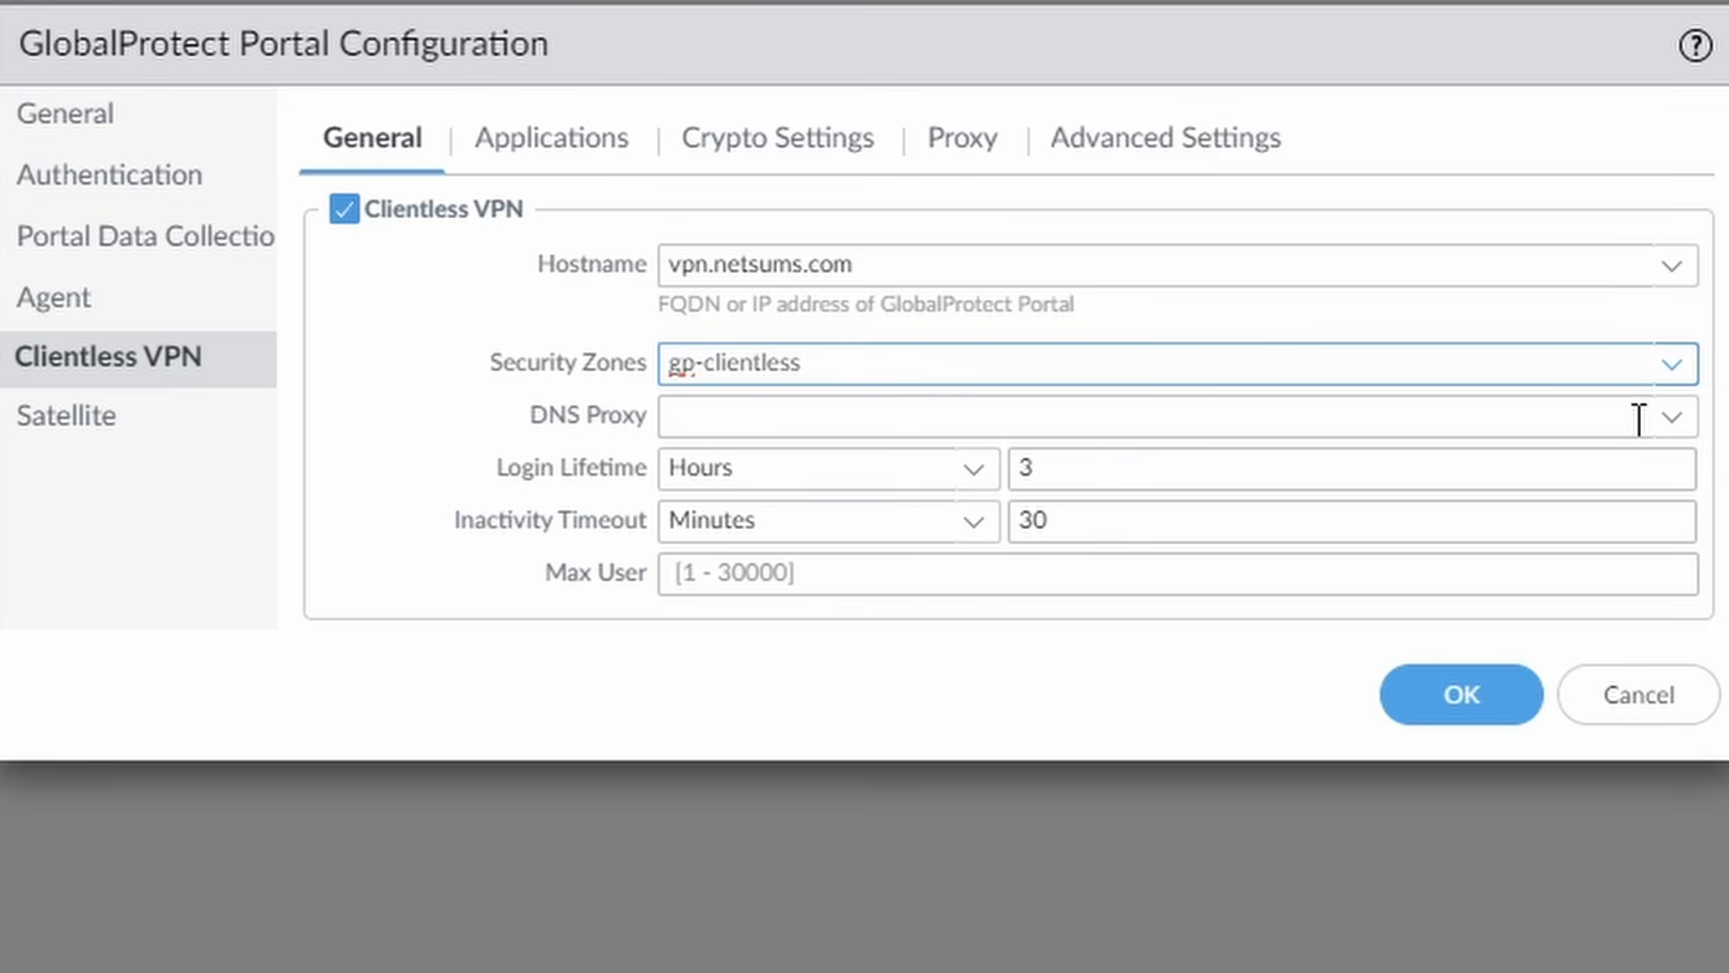
{"action": "left_click", "coordinate": [1671, 419]}
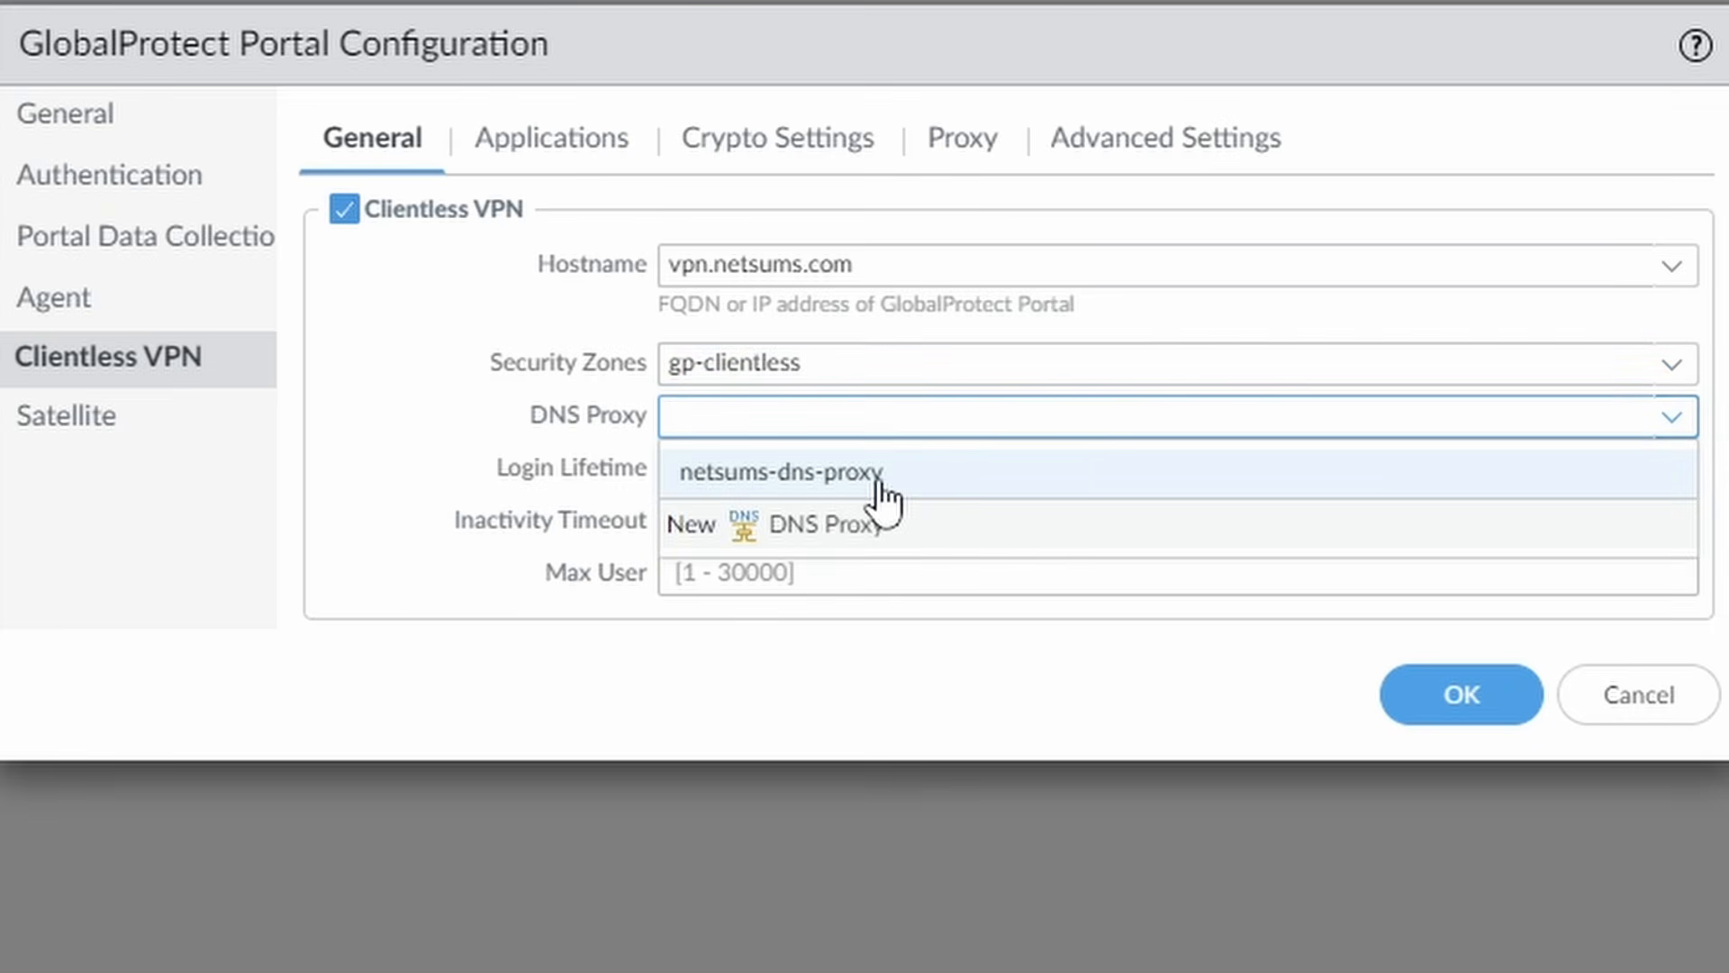
{"action": "left_click", "coordinate": [854, 478]}
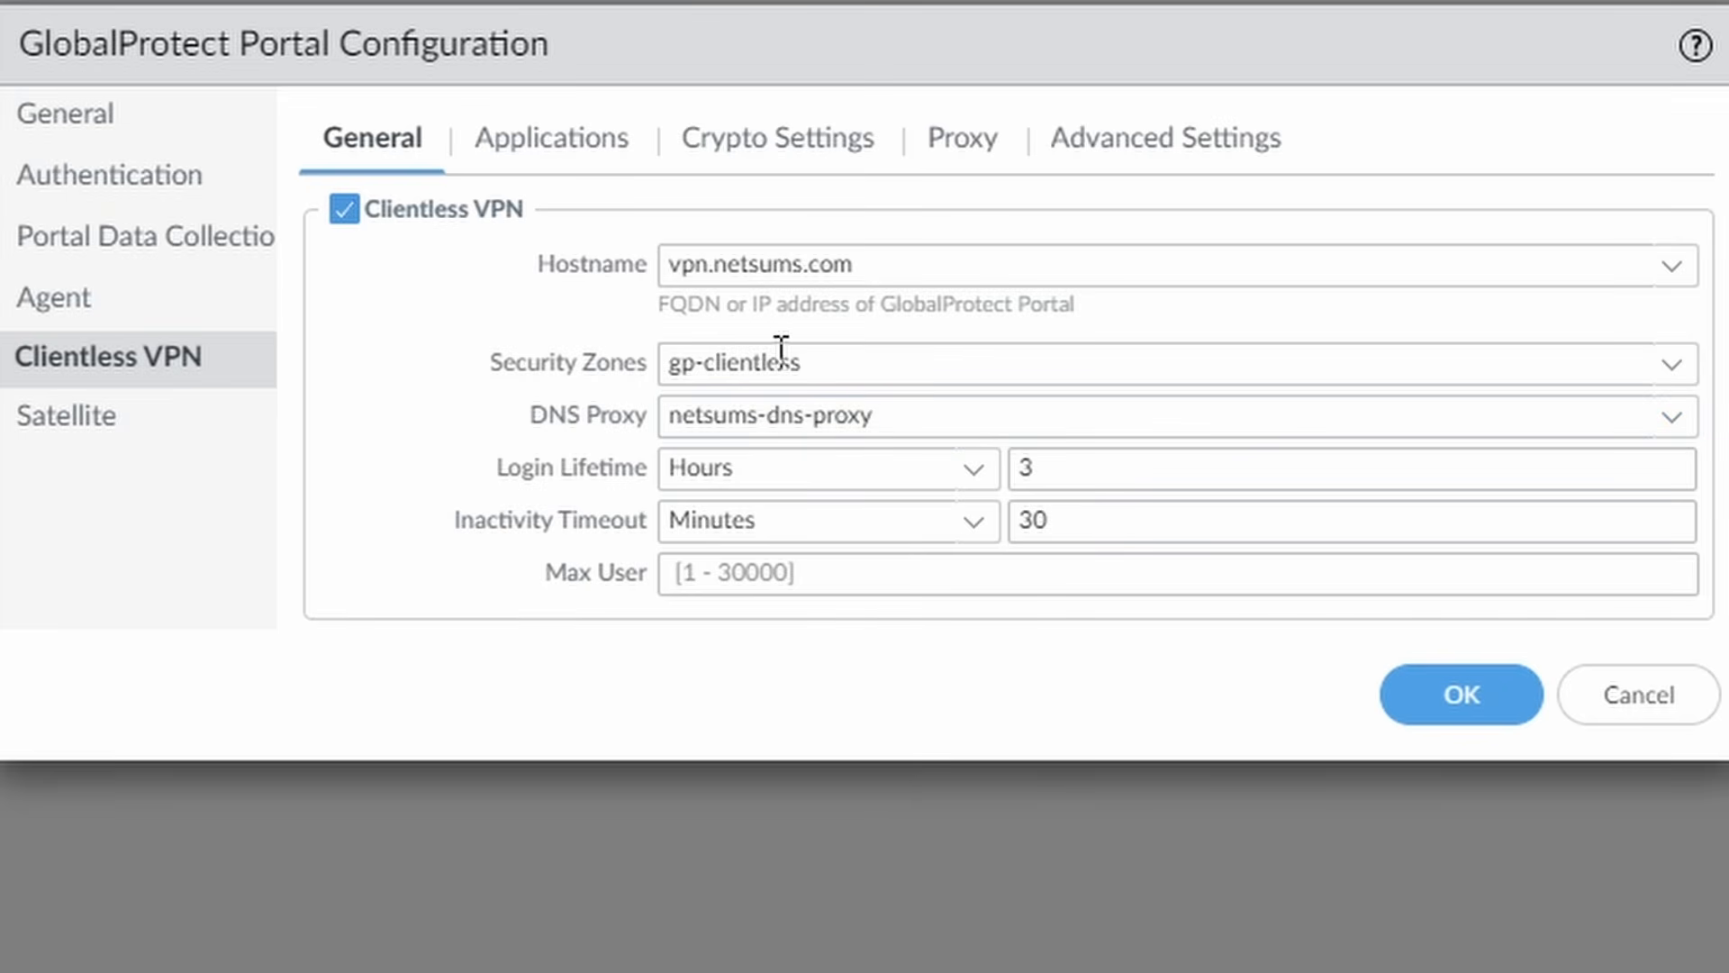
Start a new portal application mapping named netsums-apps.
{"action": "left_click", "coordinate": [584, 149]}
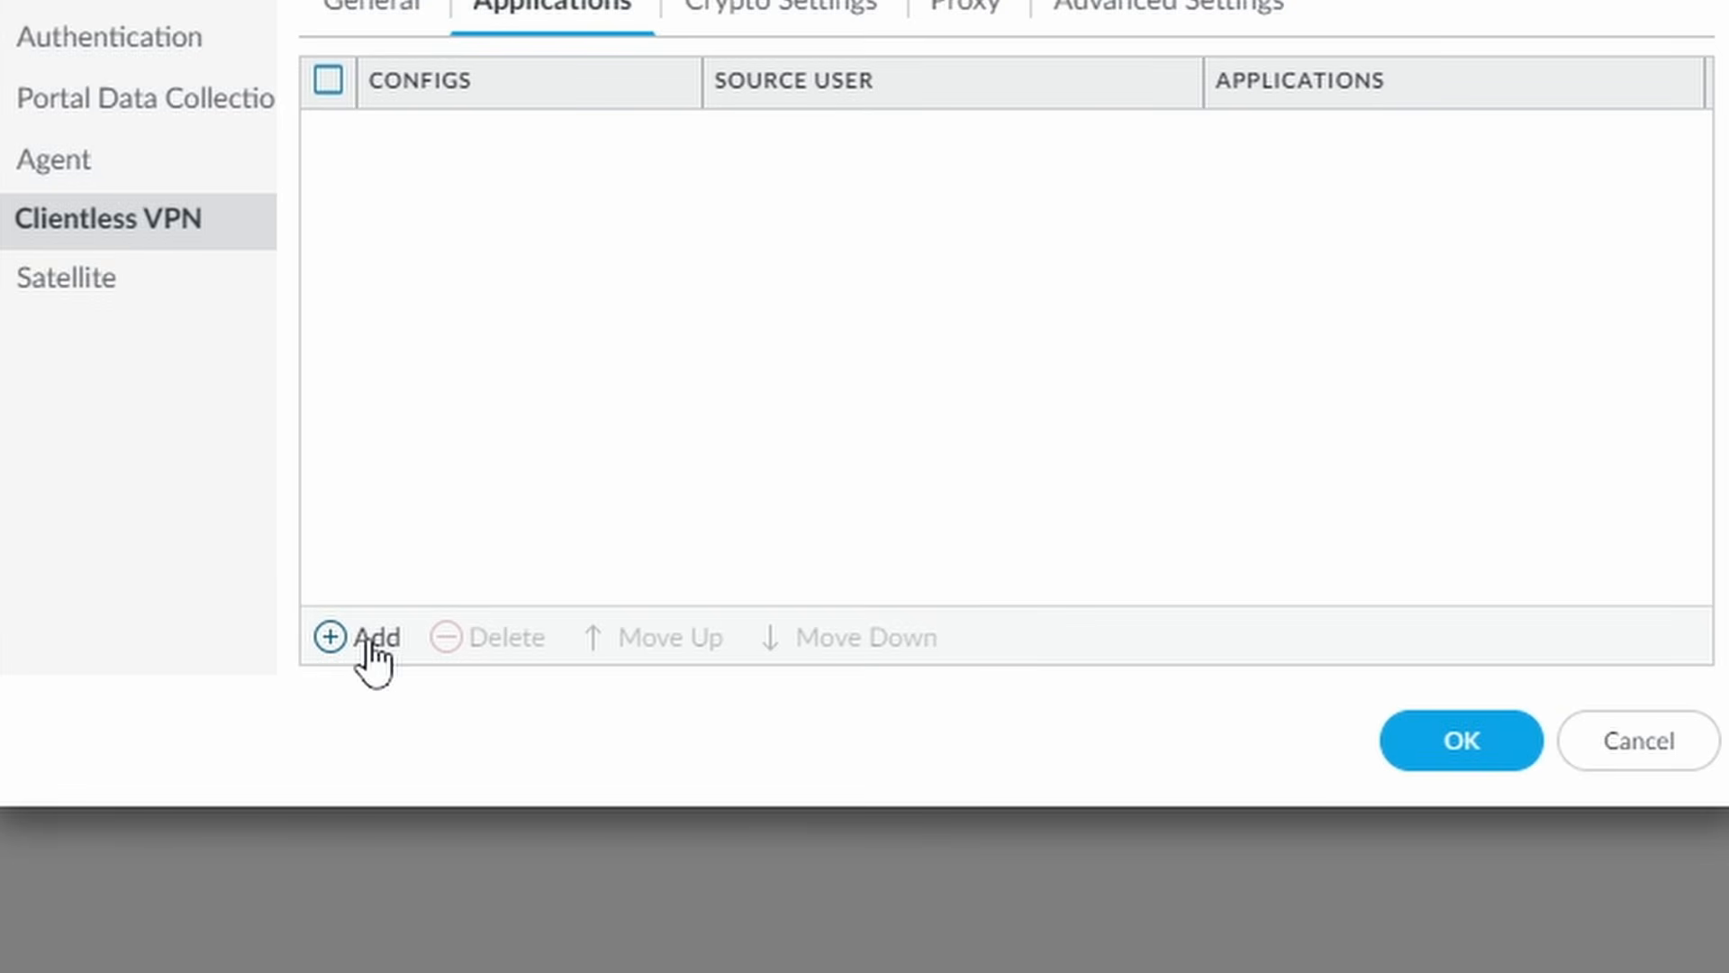
{"action": "left_click", "coordinate": [369, 638]}
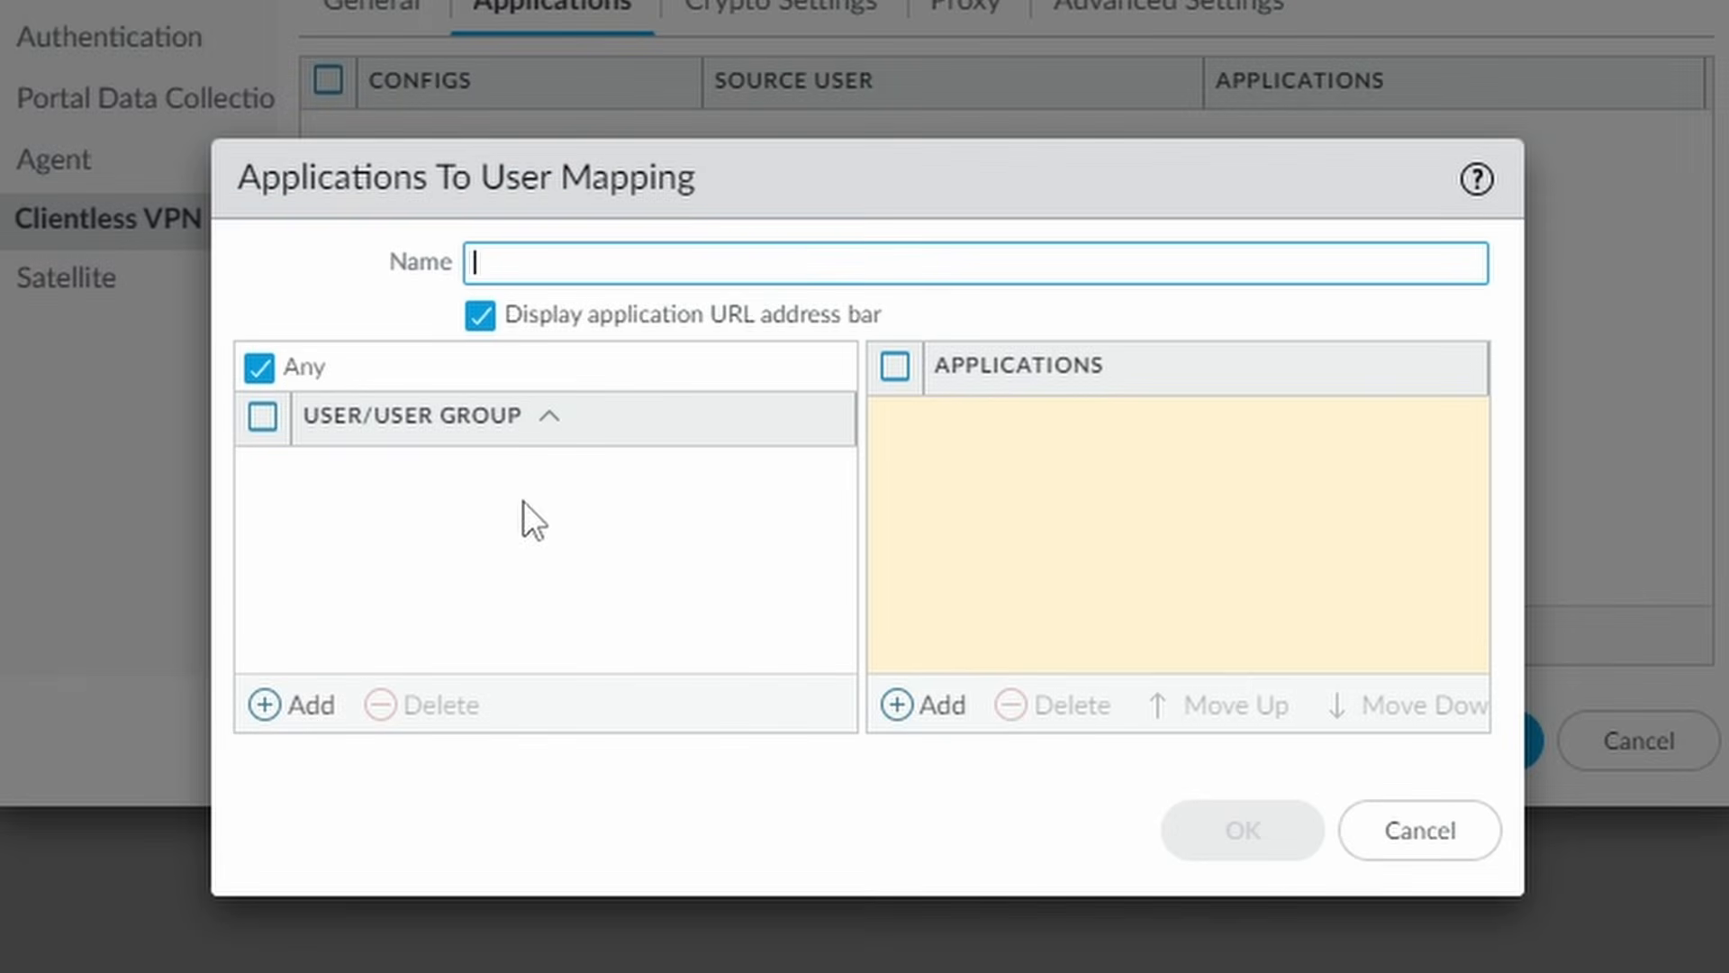
{"action": "type", "text": "netu"}
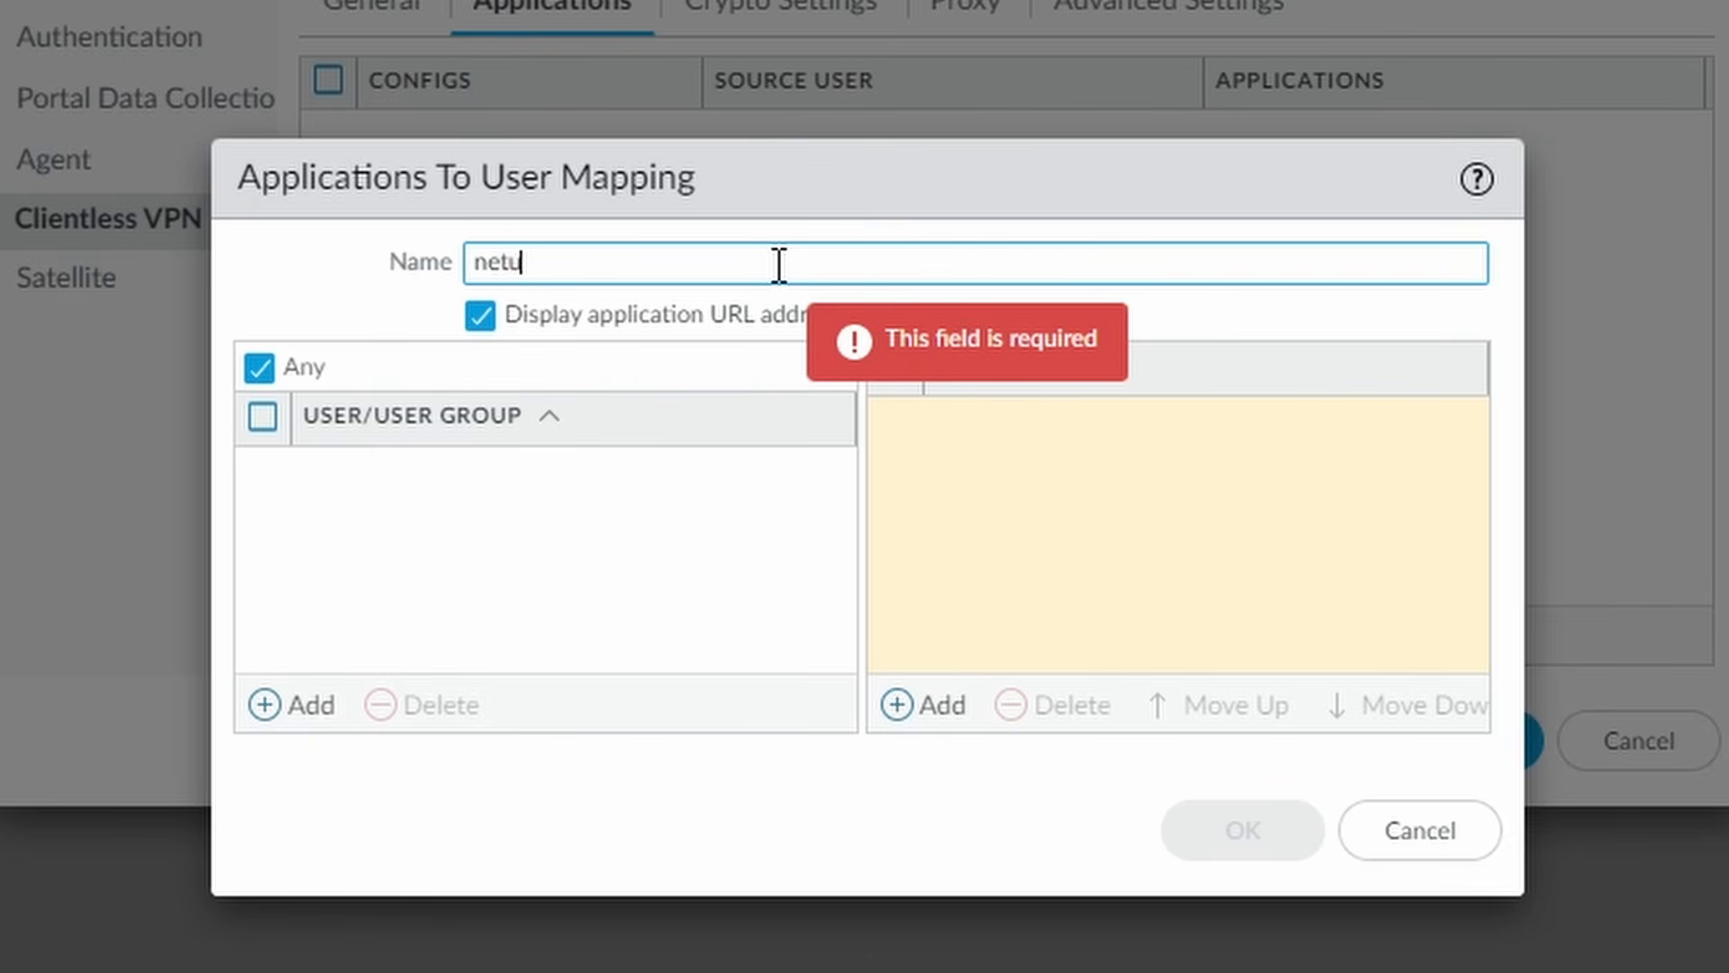
{"action": "key", "text": "BackSpace"}
{"action": "type", "text": "sums-apps"}
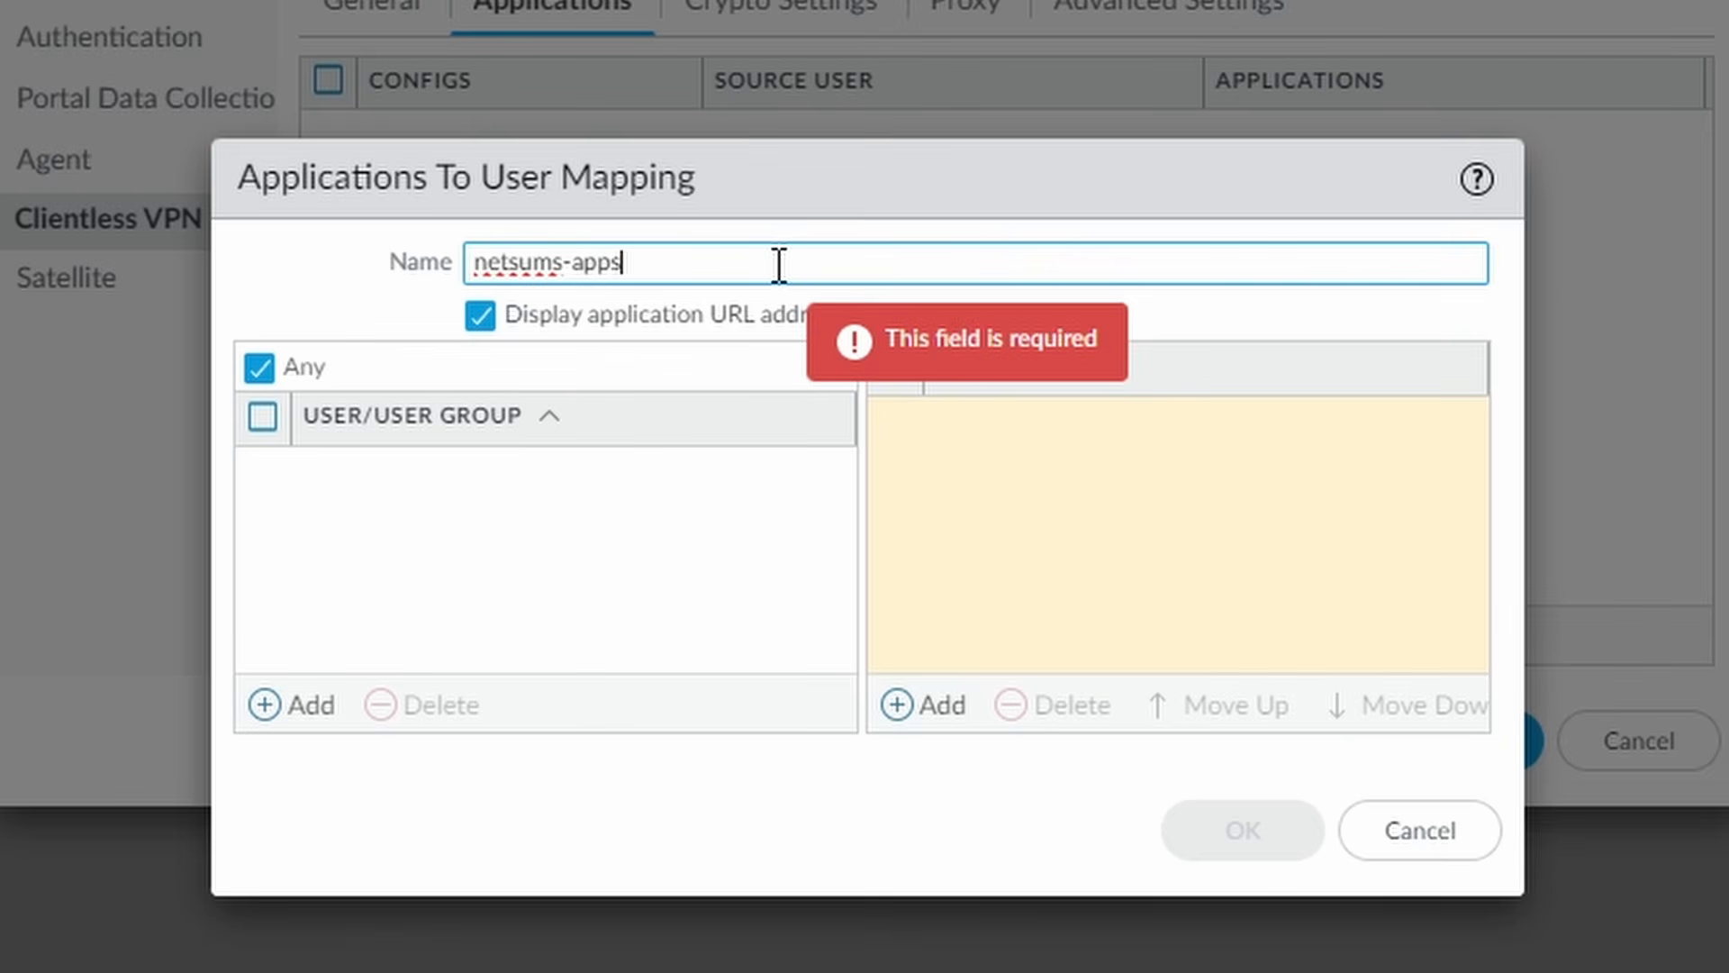
Map the g_fw_clientless user group to netsums-app-group and confirm the mapping.
{"action": "left_click", "coordinate": [296, 708]}
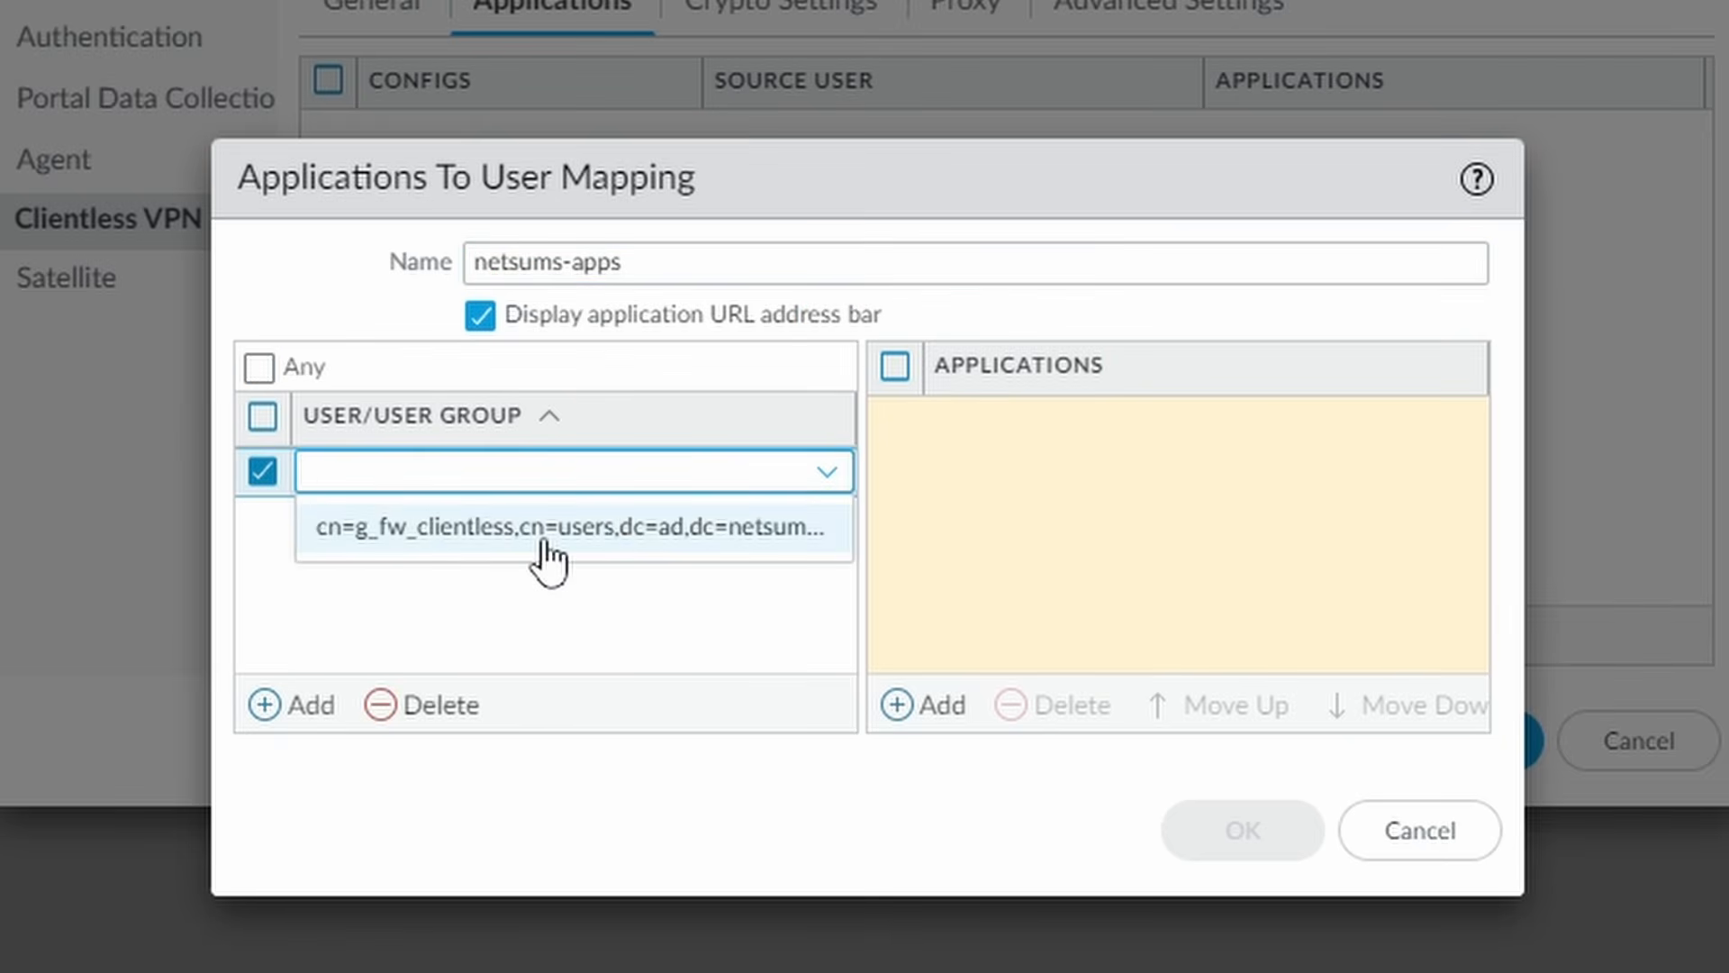
{"action": "left_click", "coordinate": [544, 543]}
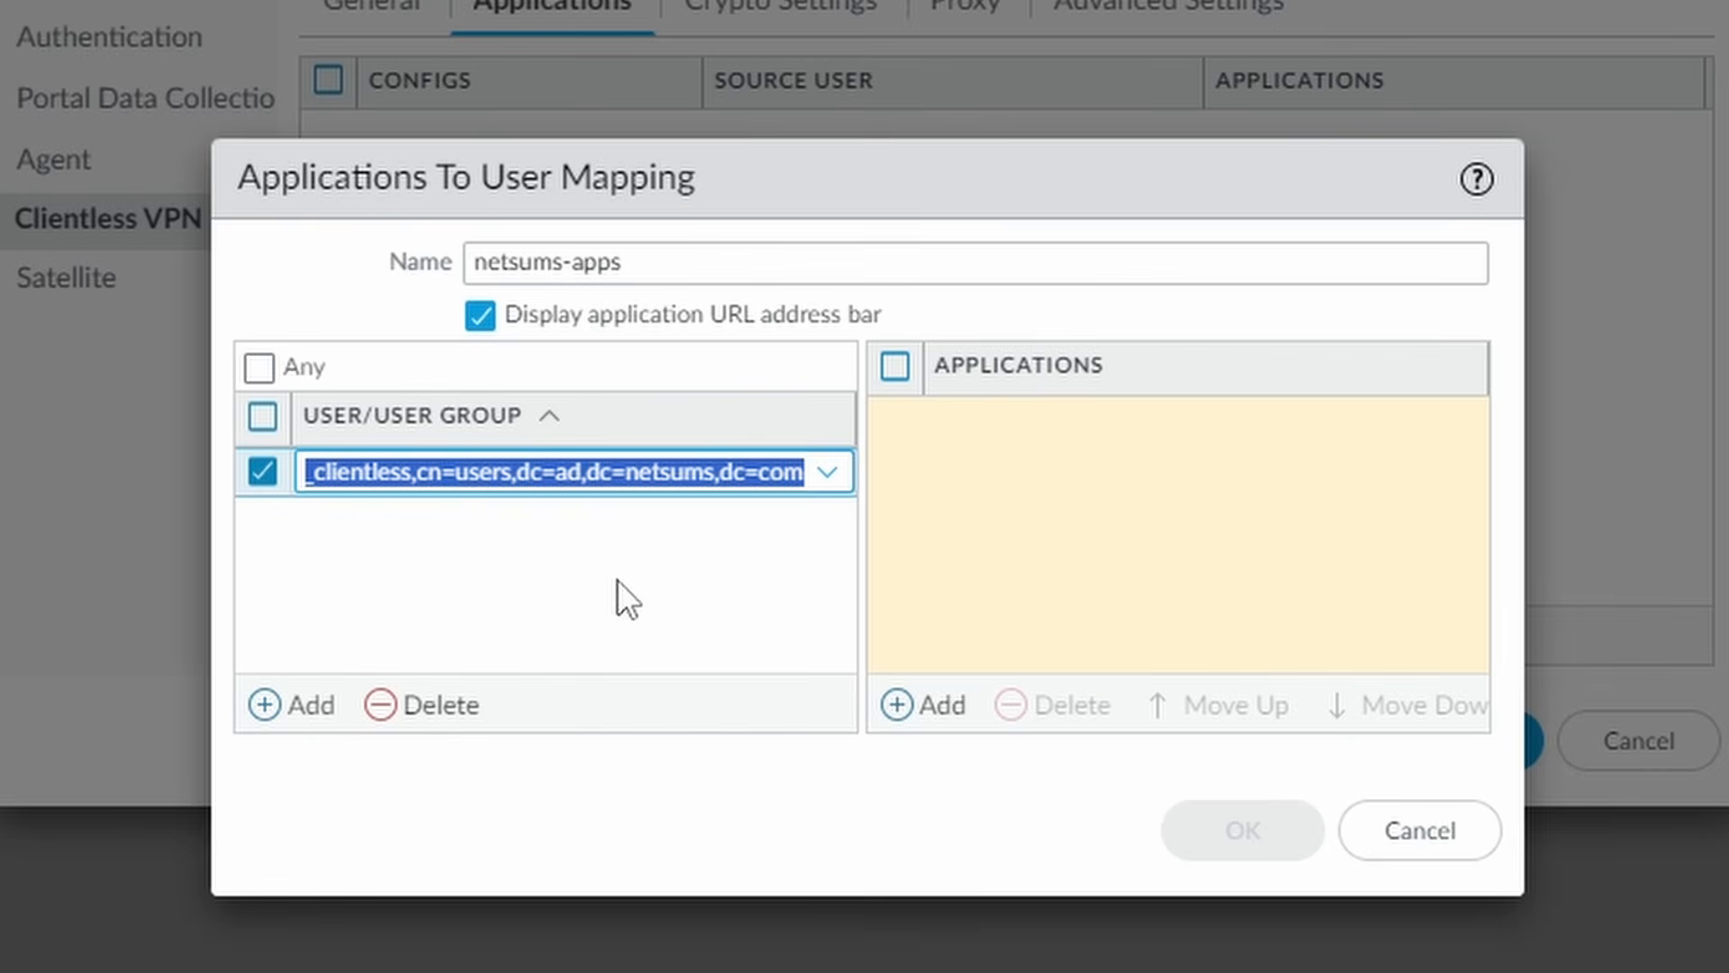
{"action": "left_click", "coordinate": [617, 580]}
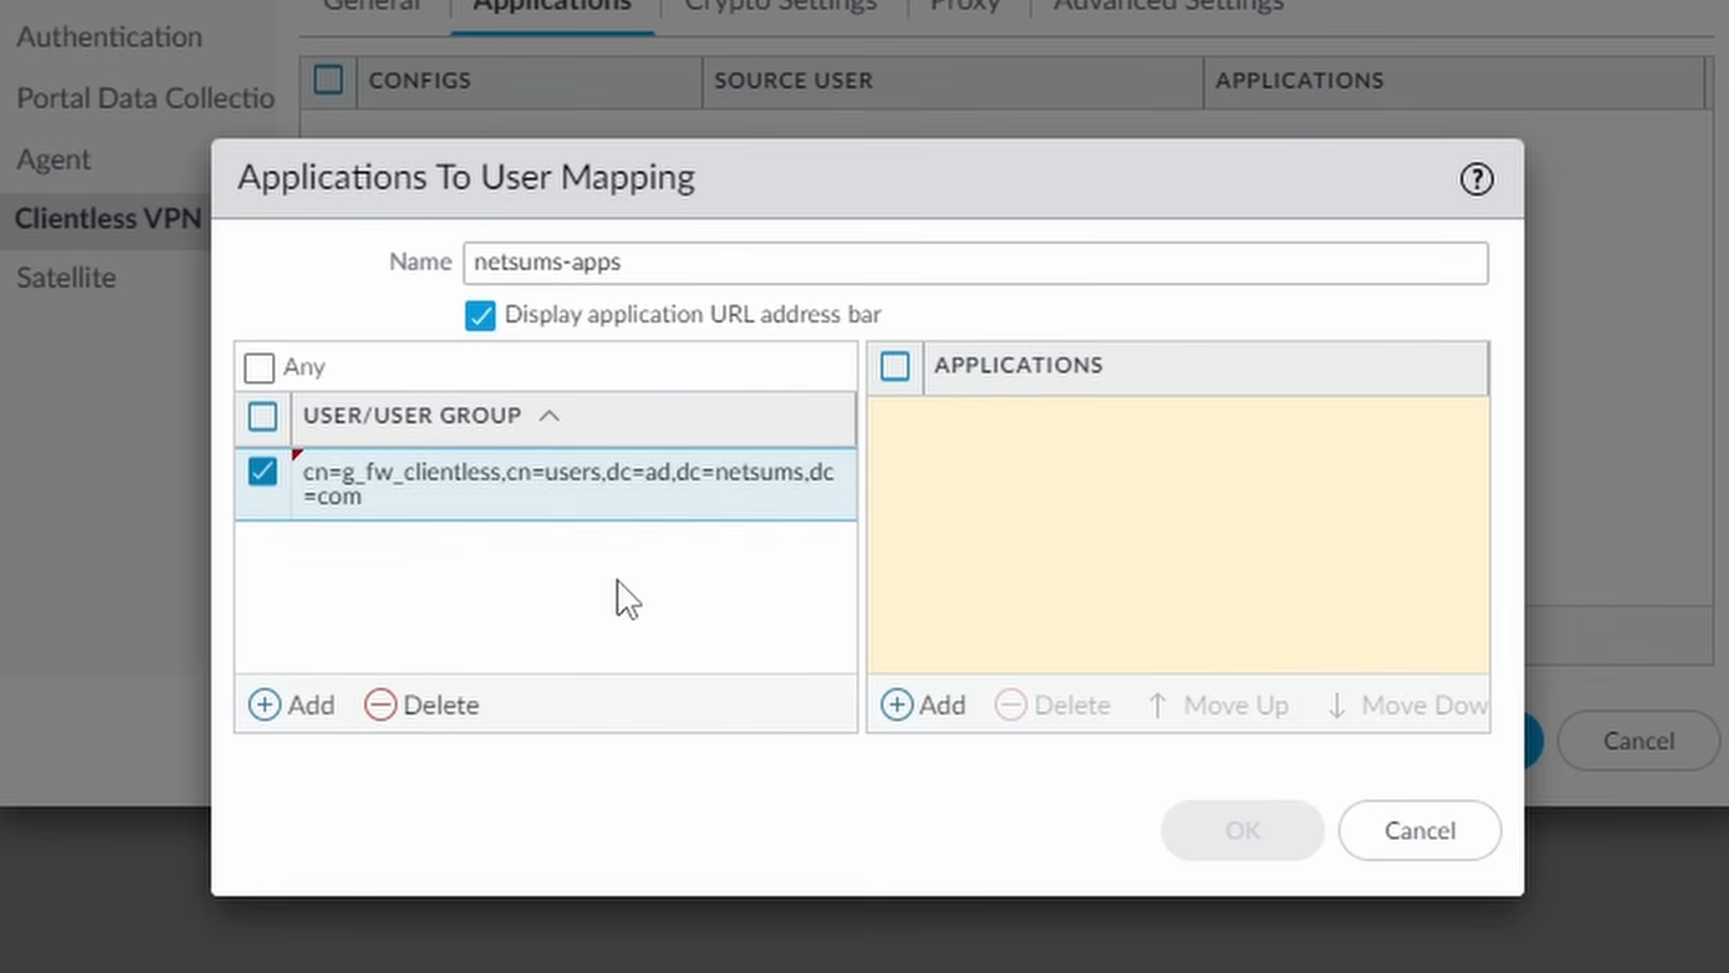
{"action": "left_click", "coordinate": [924, 711]}
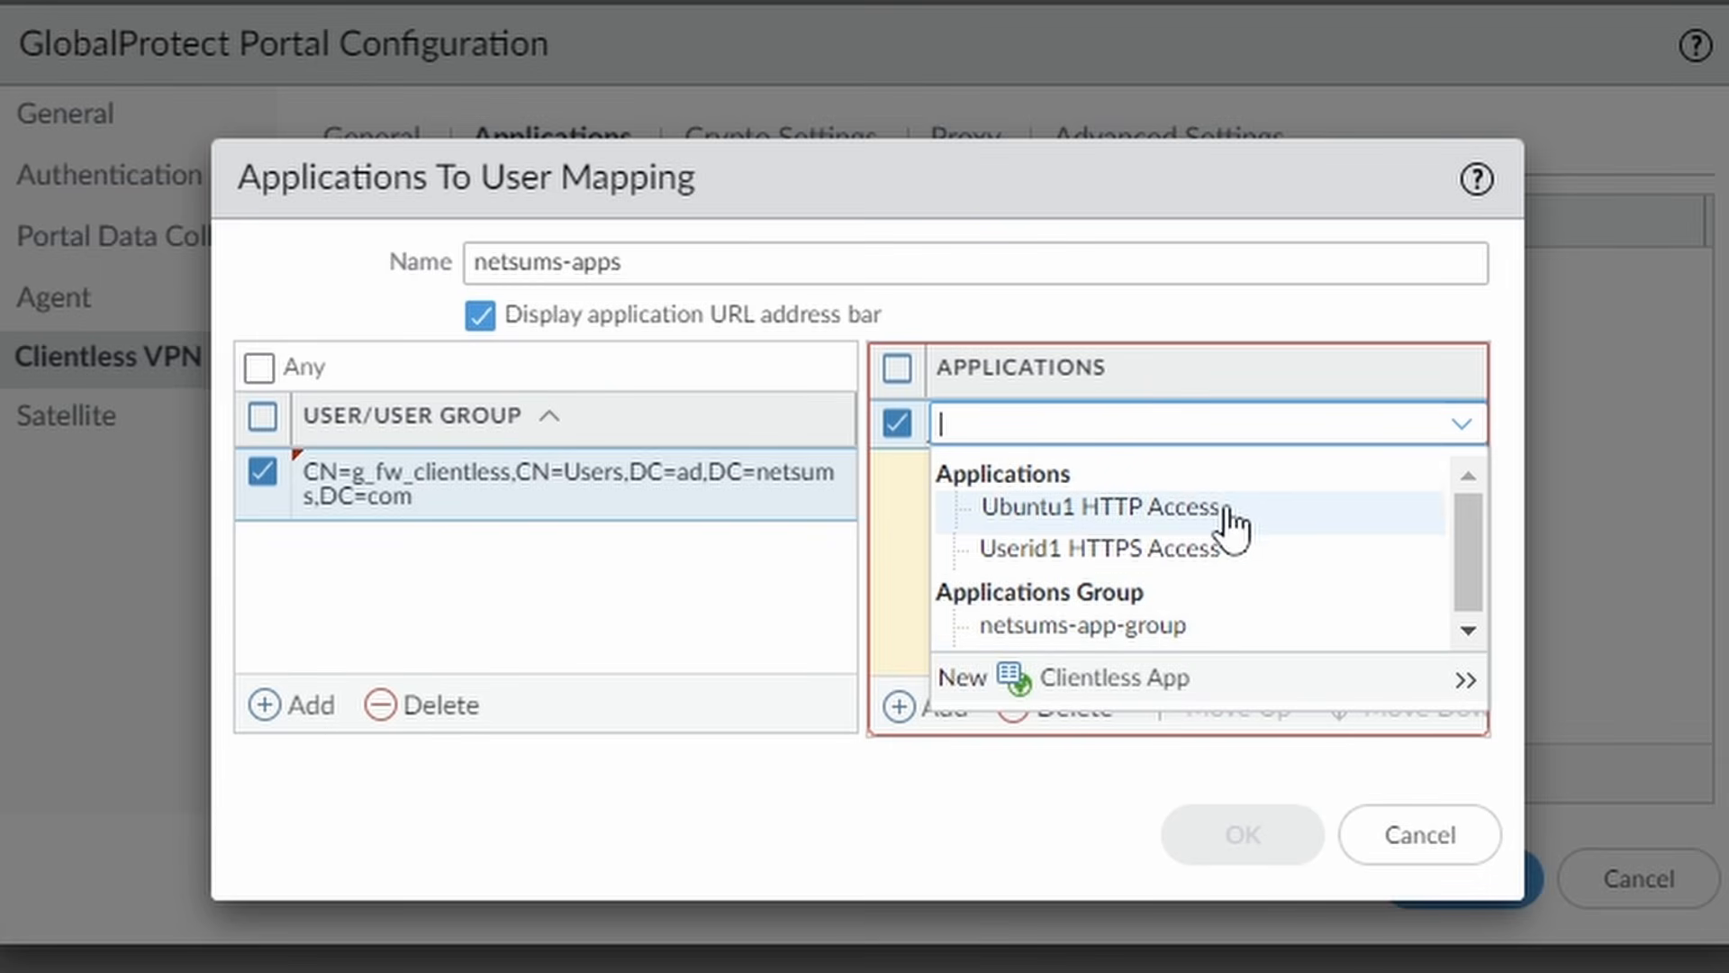
{"action": "left_click", "coordinate": [1157, 628]}
{"action": "left_click", "coordinate": [1158, 571]}
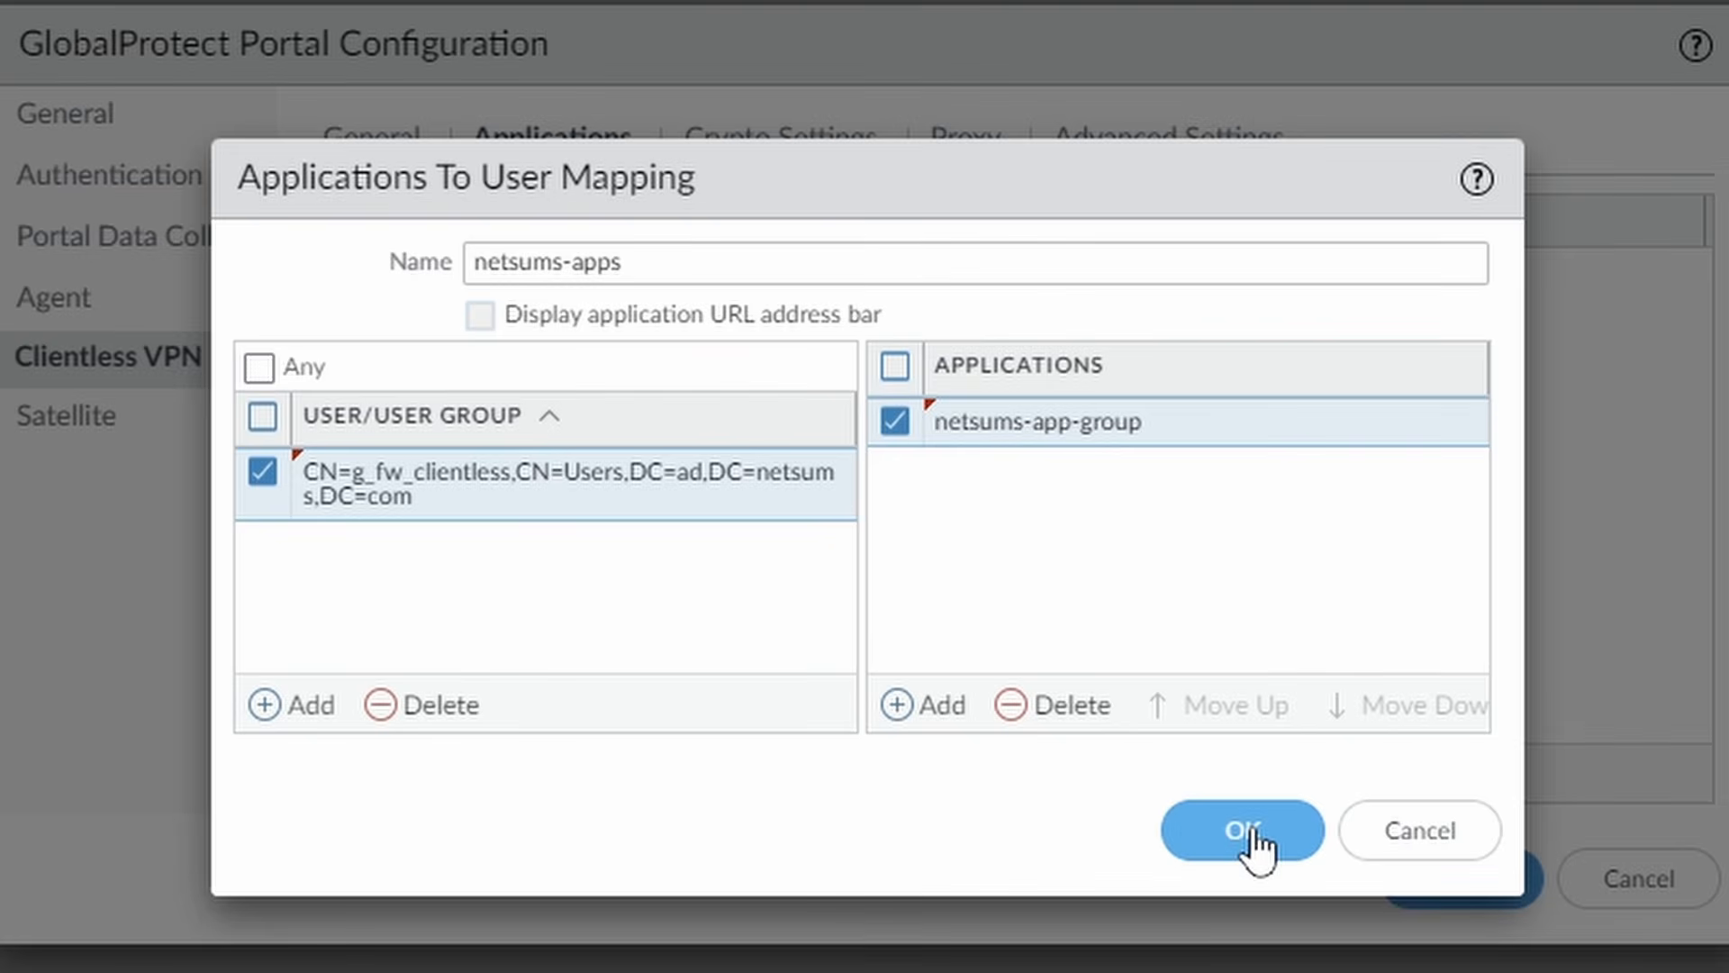
{"action": "left_click", "coordinate": [1247, 830]}
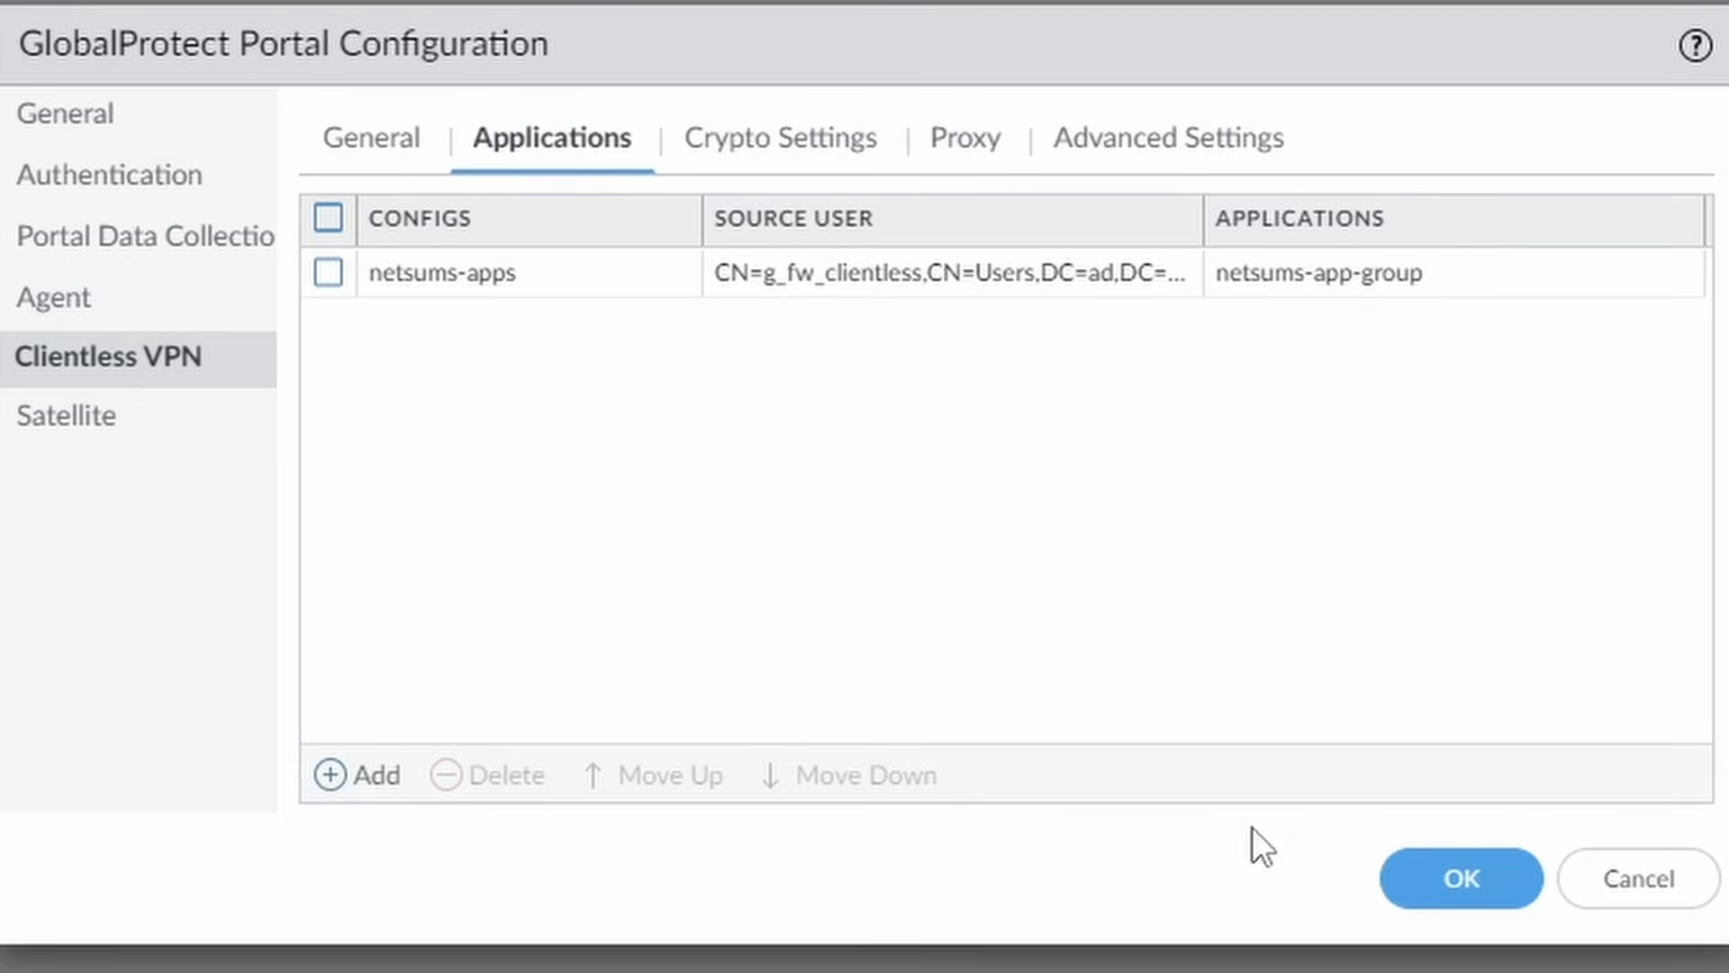
Set the portal's clientless VPN minimum TLS version to TLSv1.2, review Proxy and Advanced settings, and save.
{"action": "left_click", "coordinate": [771, 158]}
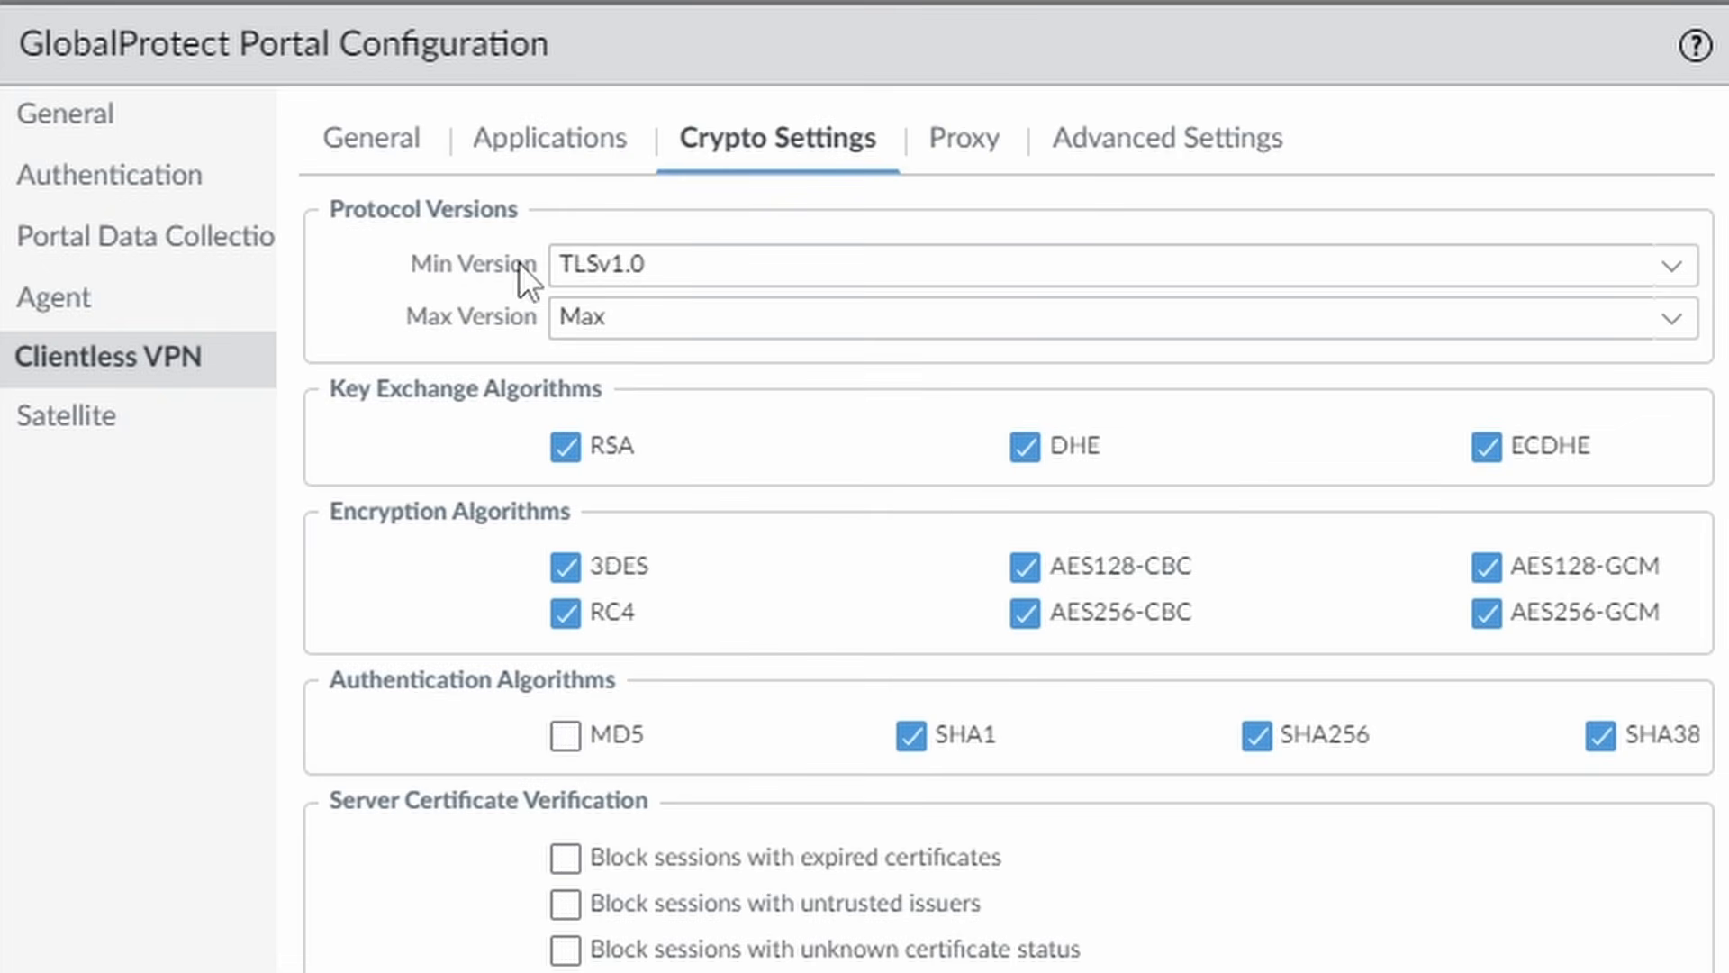
{"action": "left_click", "coordinate": [1673, 273]}
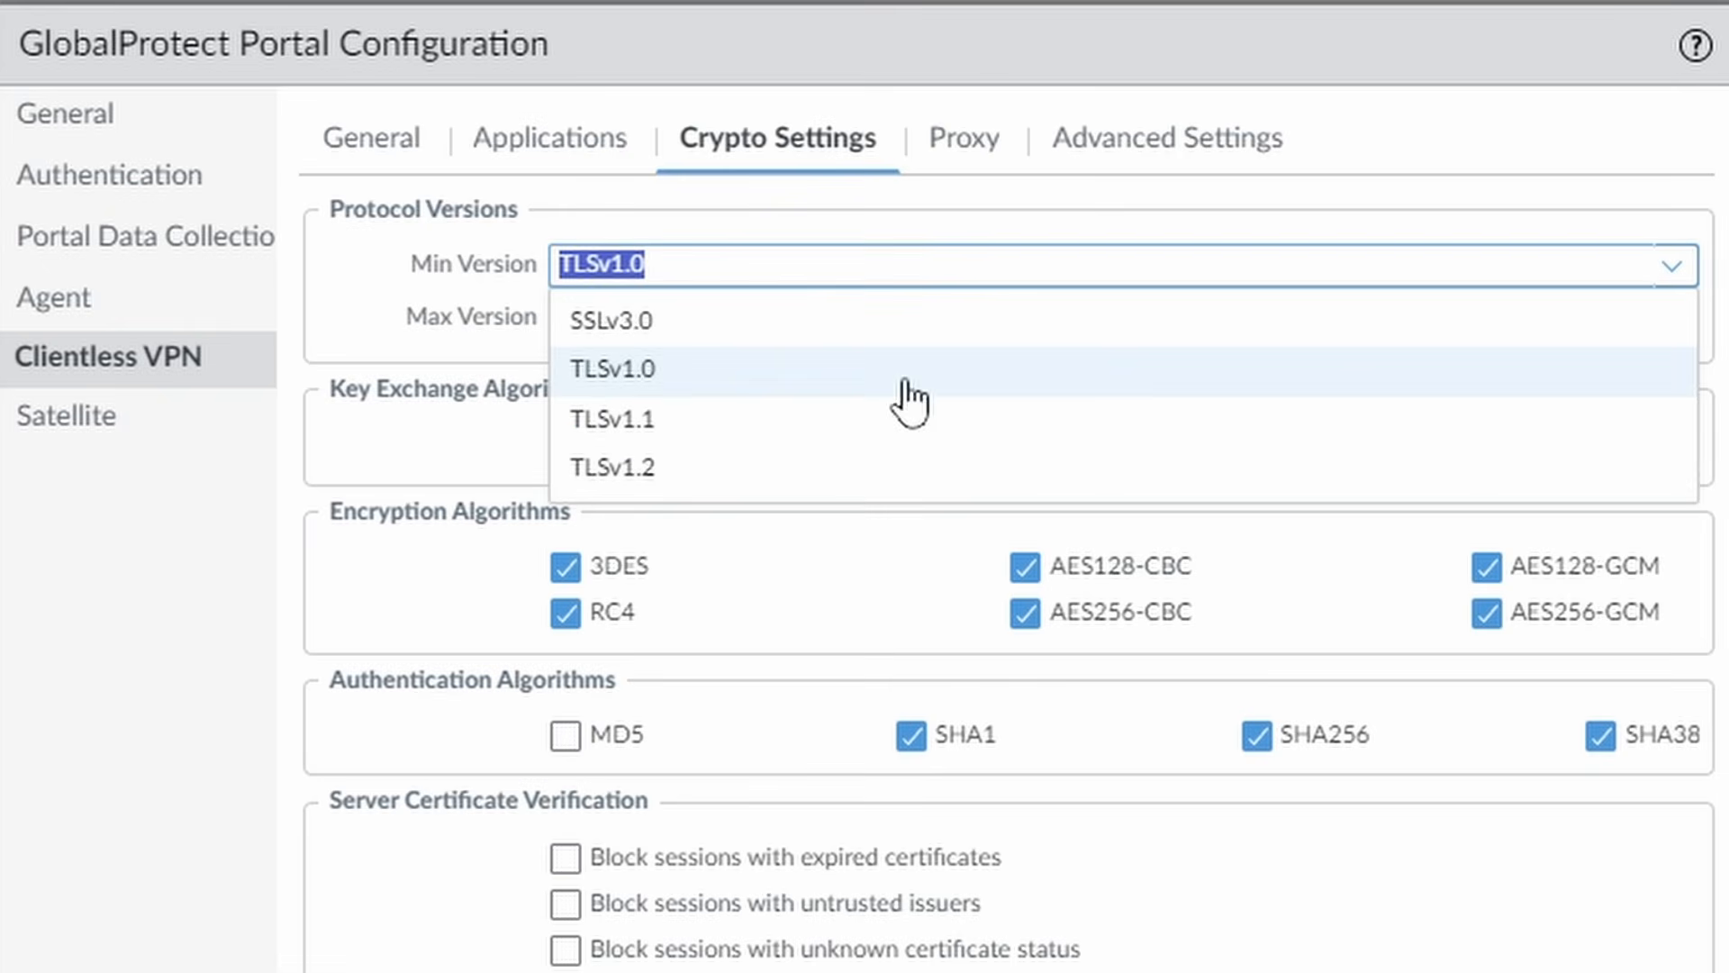
{"action": "left_click", "coordinate": [674, 470]}
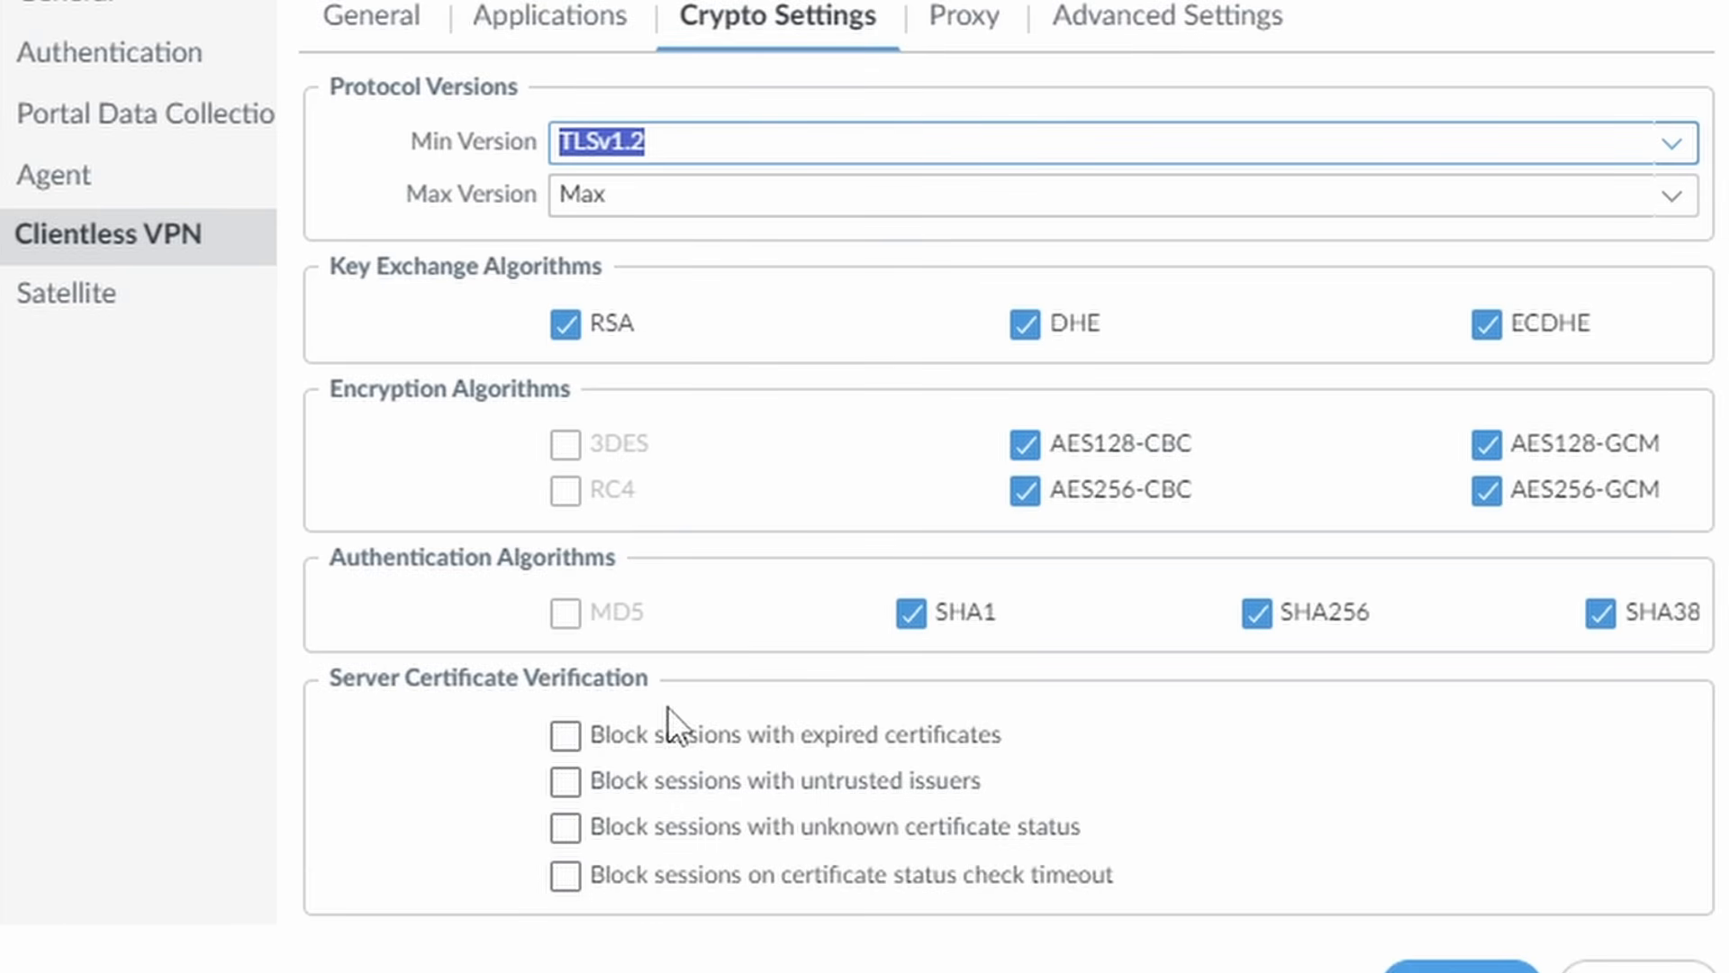
{"action": "left_click", "coordinate": [566, 736]}
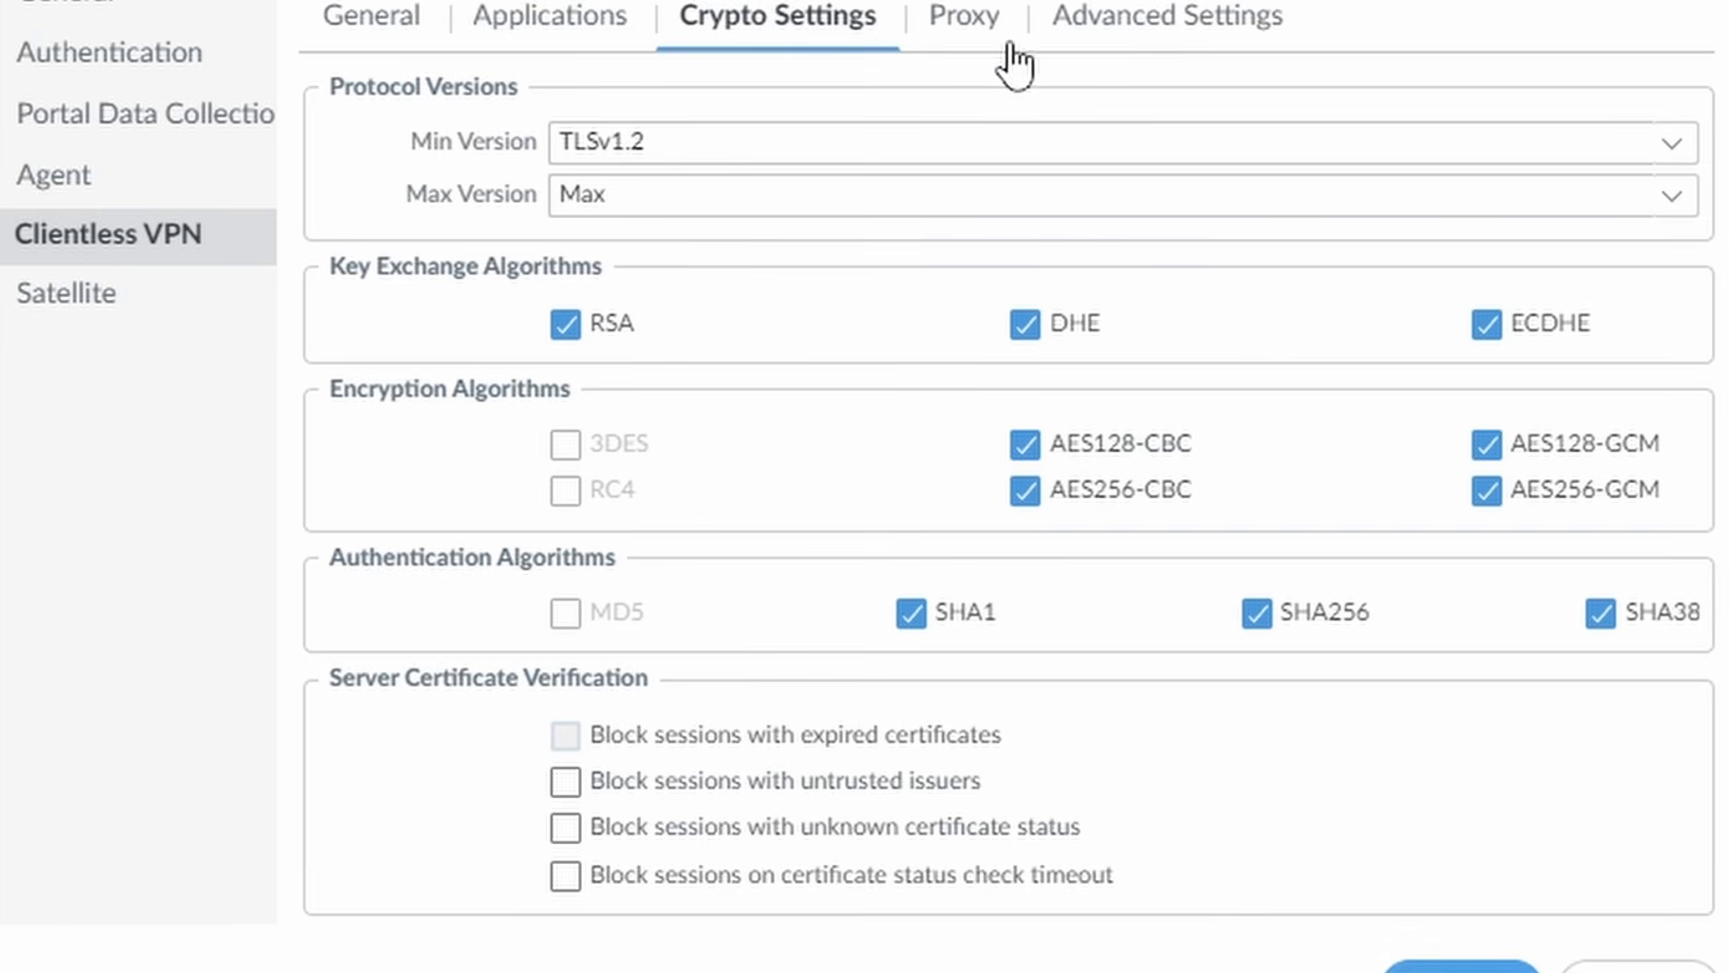
{"action": "left_click", "coordinate": [991, 22]}
{"action": "left_click", "coordinate": [1203, 18]}
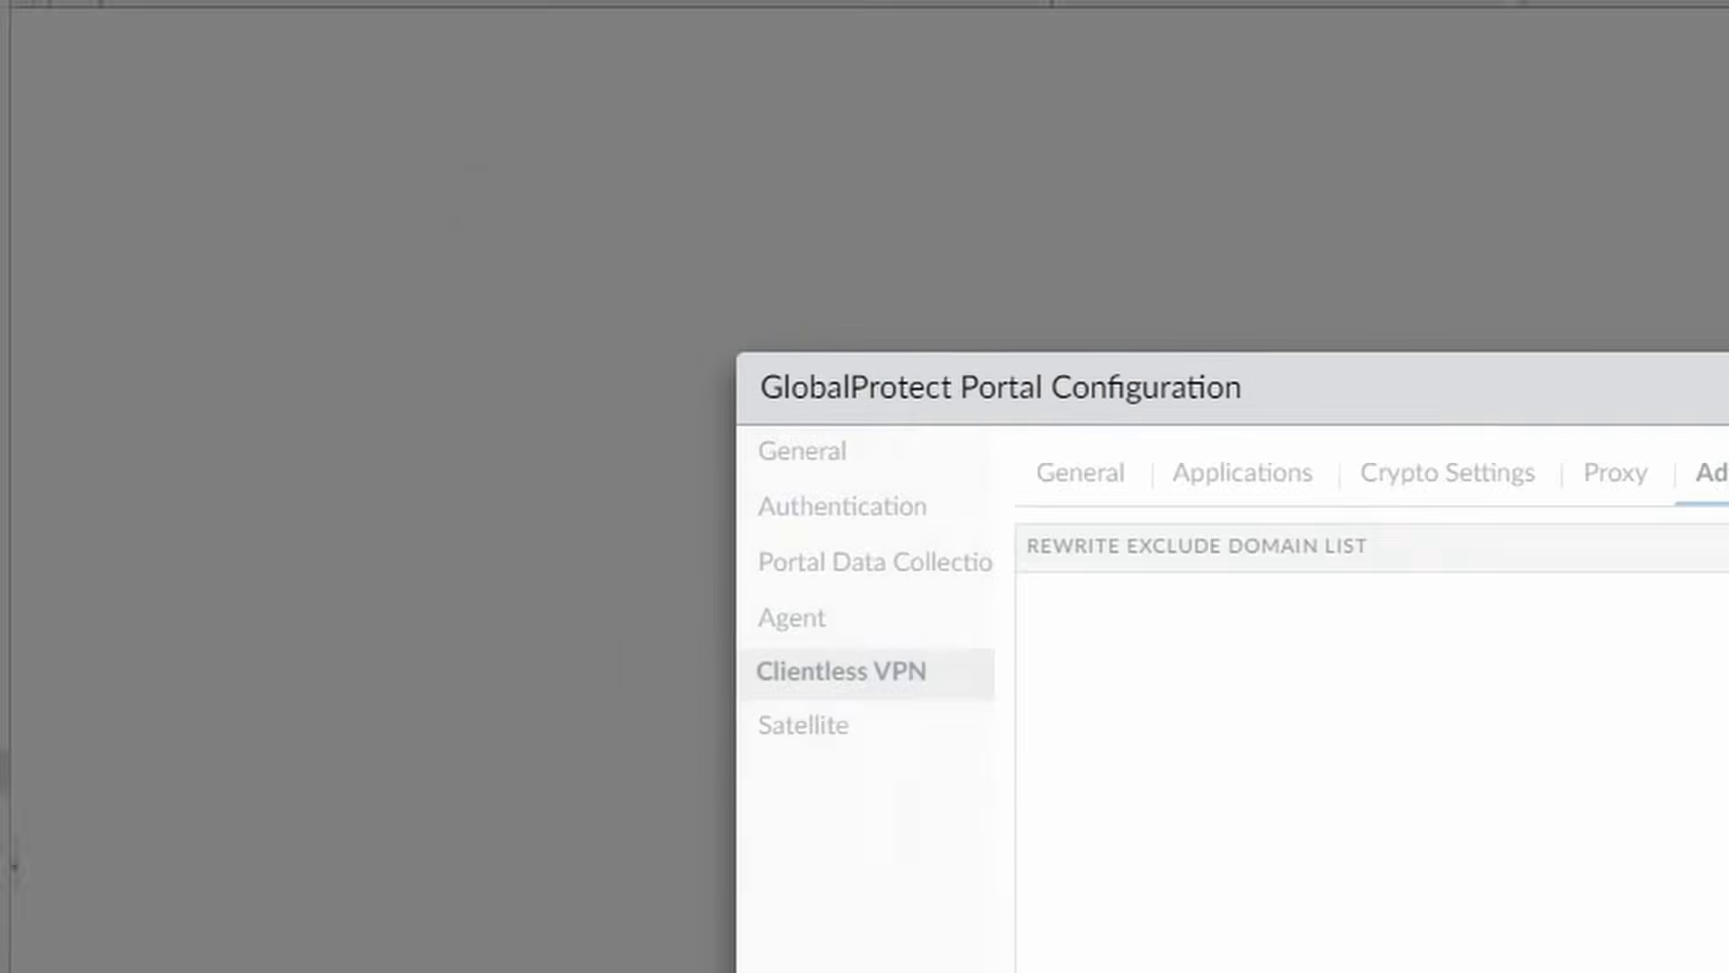
{"action": "left_click", "coordinate": [1460, 757]}
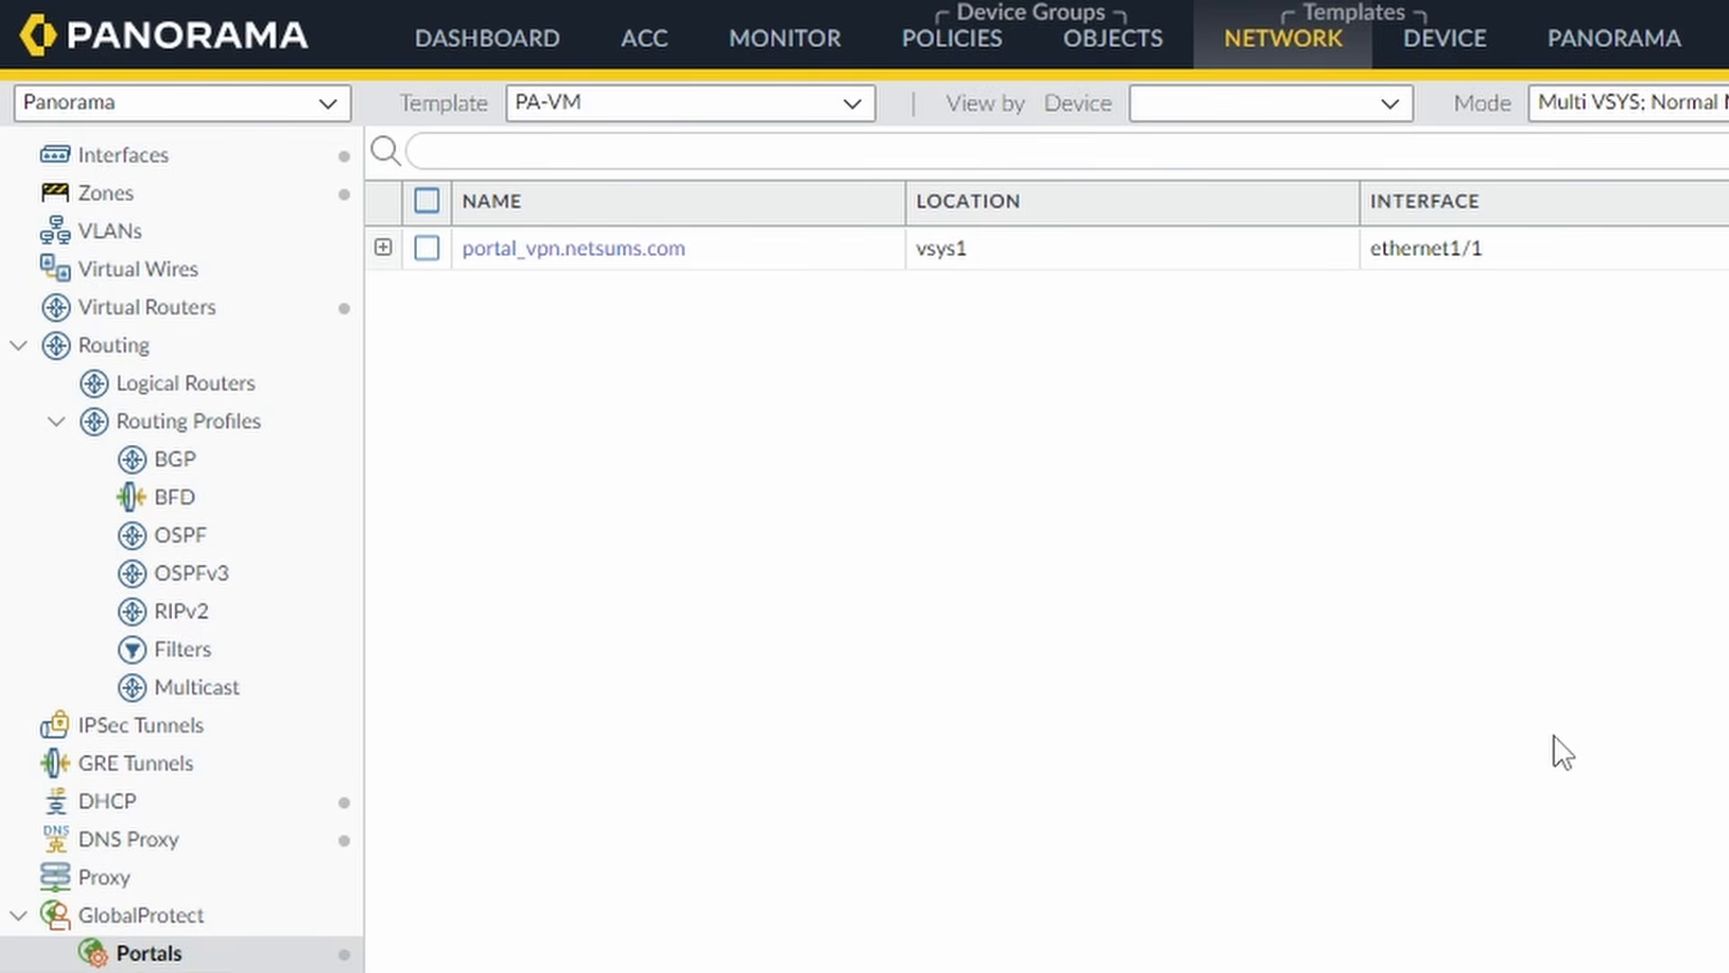
Show the PA-VM device group's security rules and review the AllowGlobalProtectPaVm and intrazone-default rules.
{"action": "left_click", "coordinate": [971, 70]}
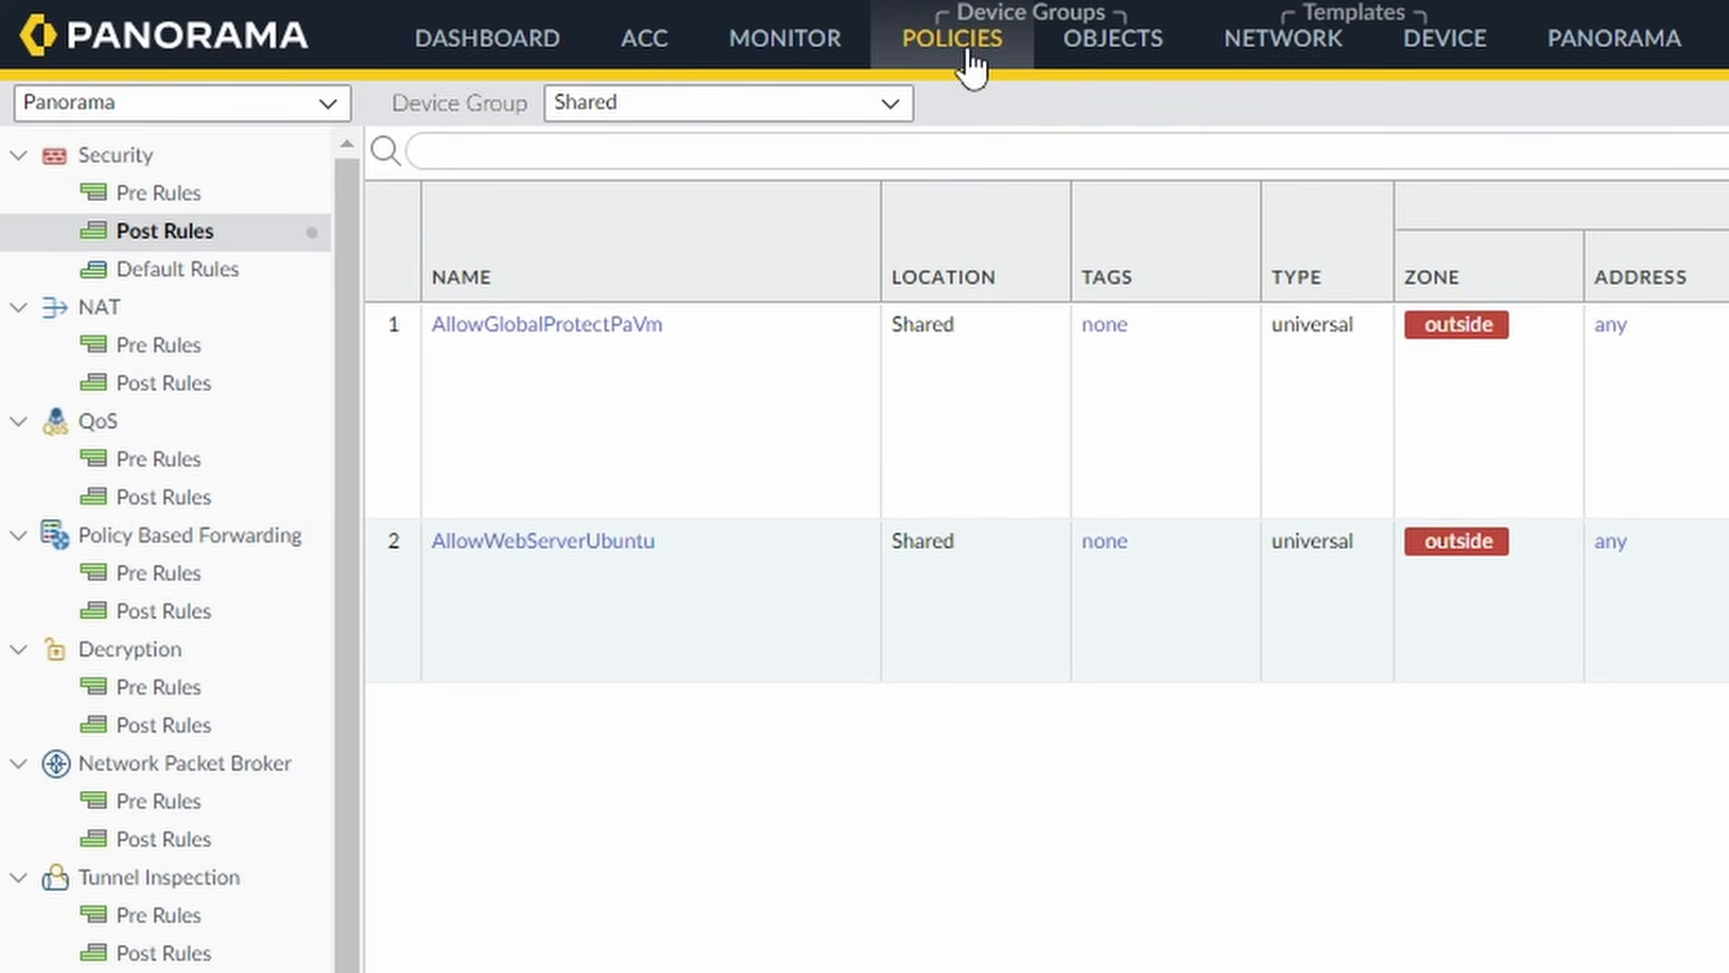
{"action": "left_click", "coordinate": [909, 101]}
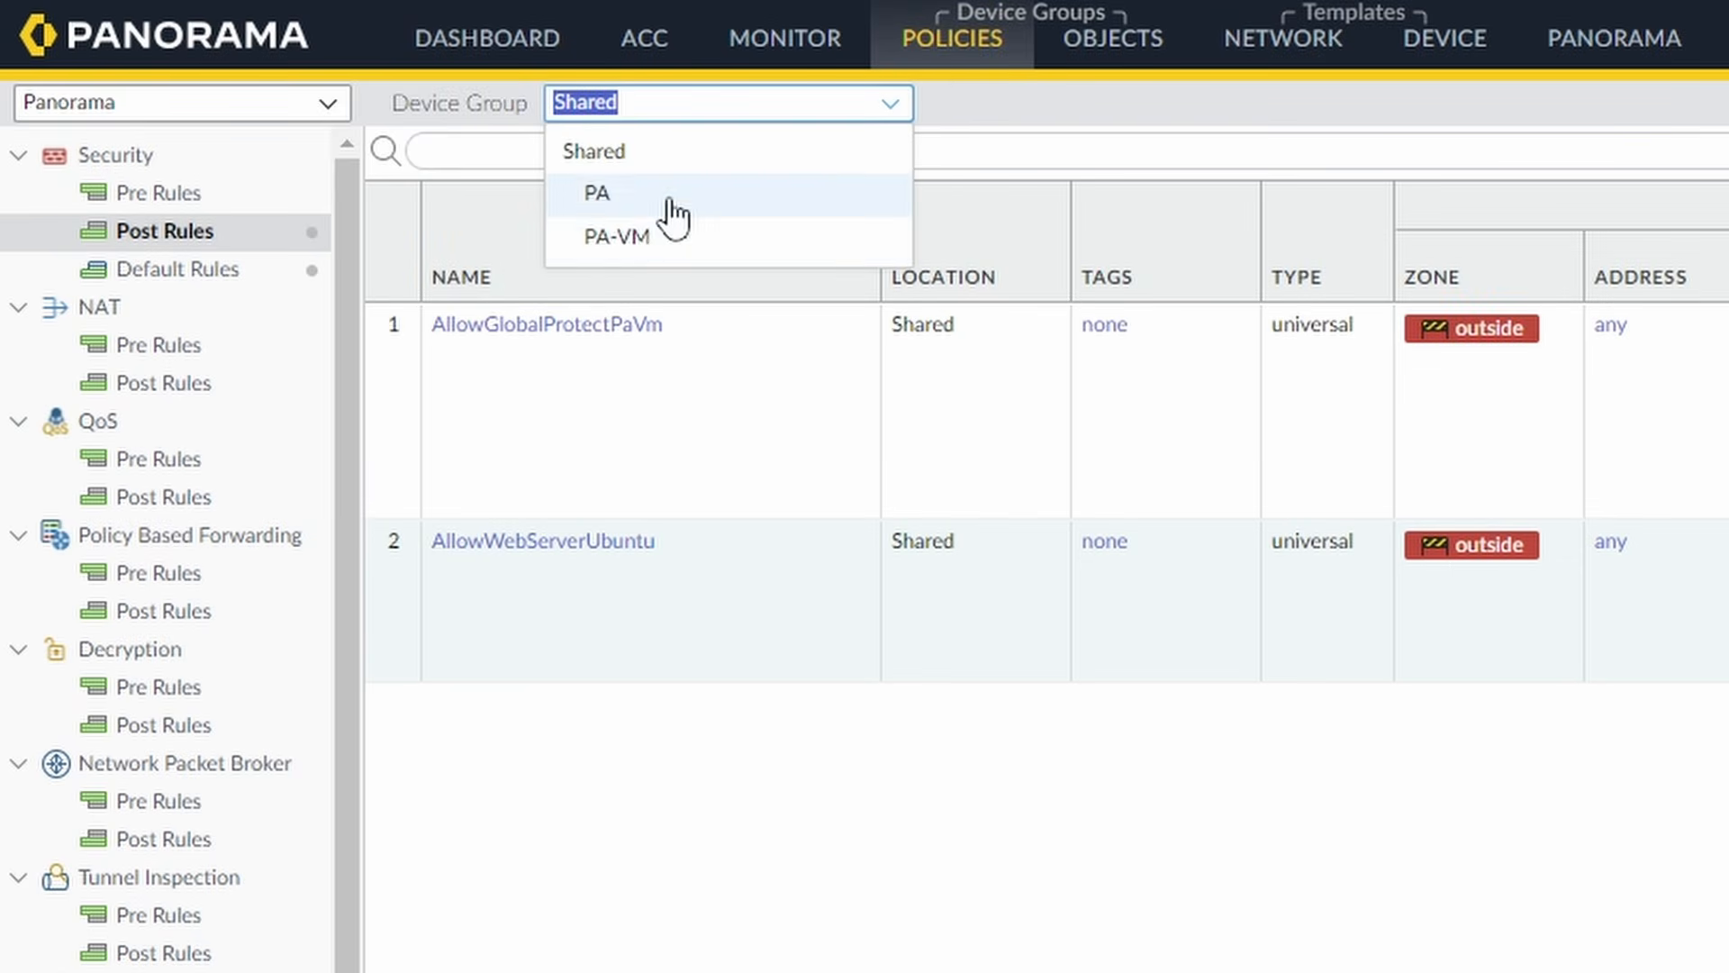
{"action": "left_click", "coordinate": [740, 236]}
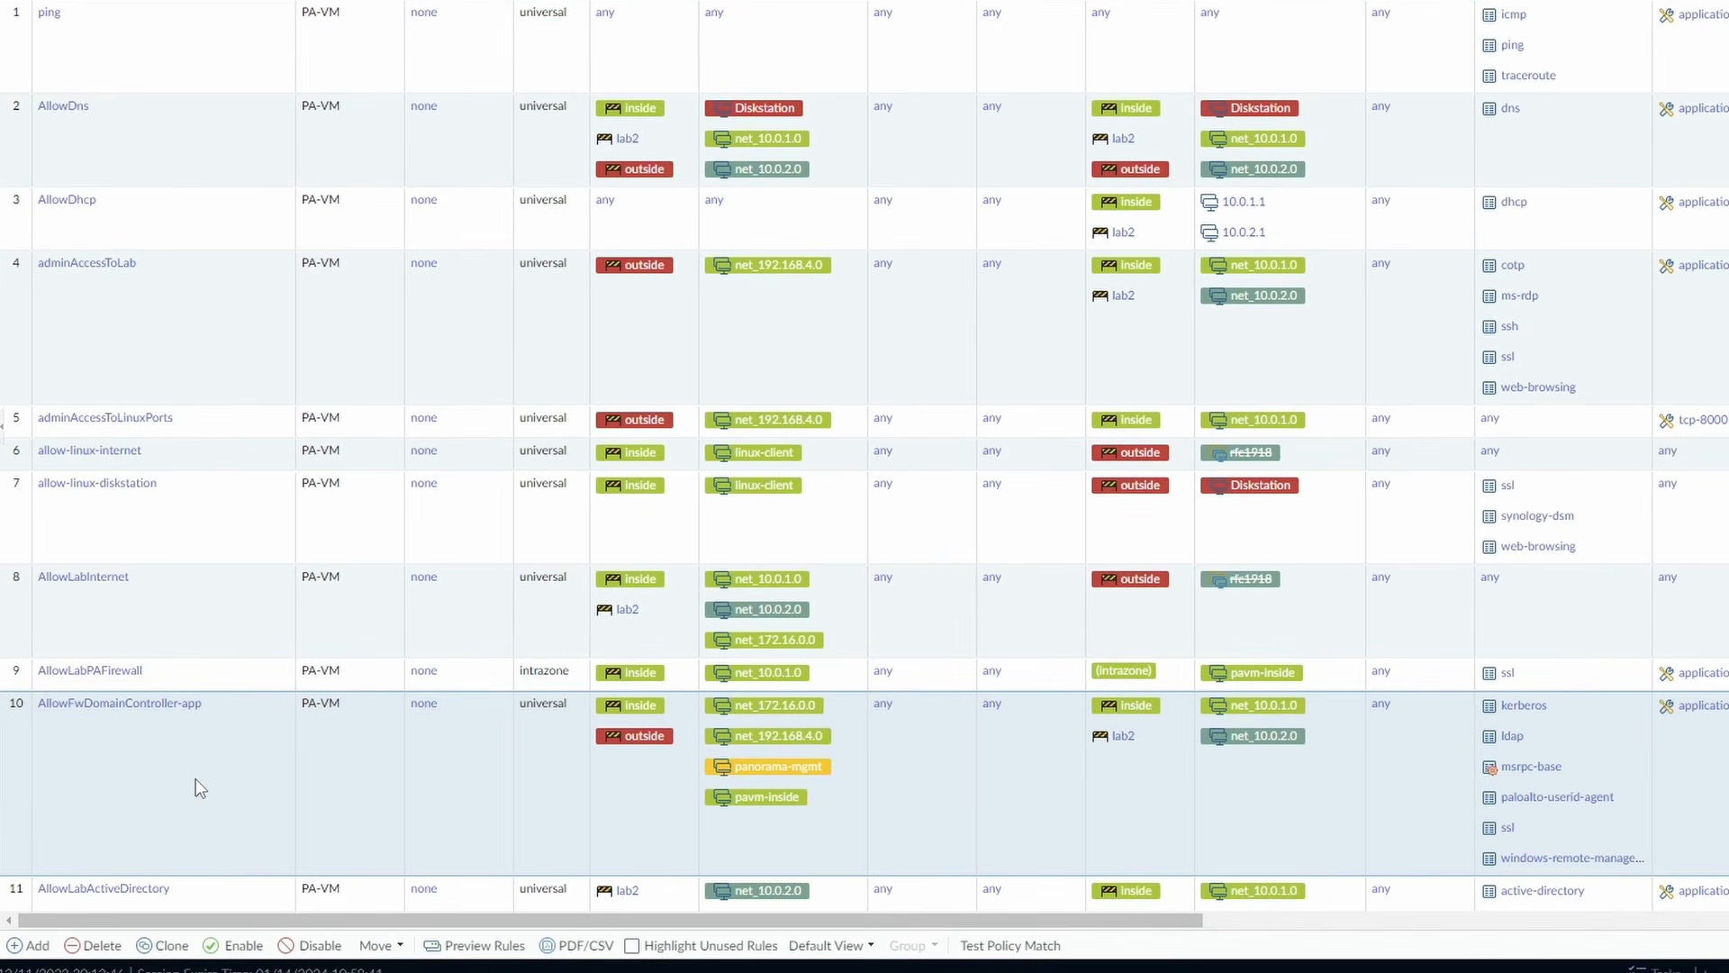
{"action": "scroll", "coordinate": [200, 788], "scroll_direction": "down", "scroll_amount": 1}
{"action": "scroll", "coordinate": [196, 780], "scroll_direction": "down", "scroll_amount": 1}
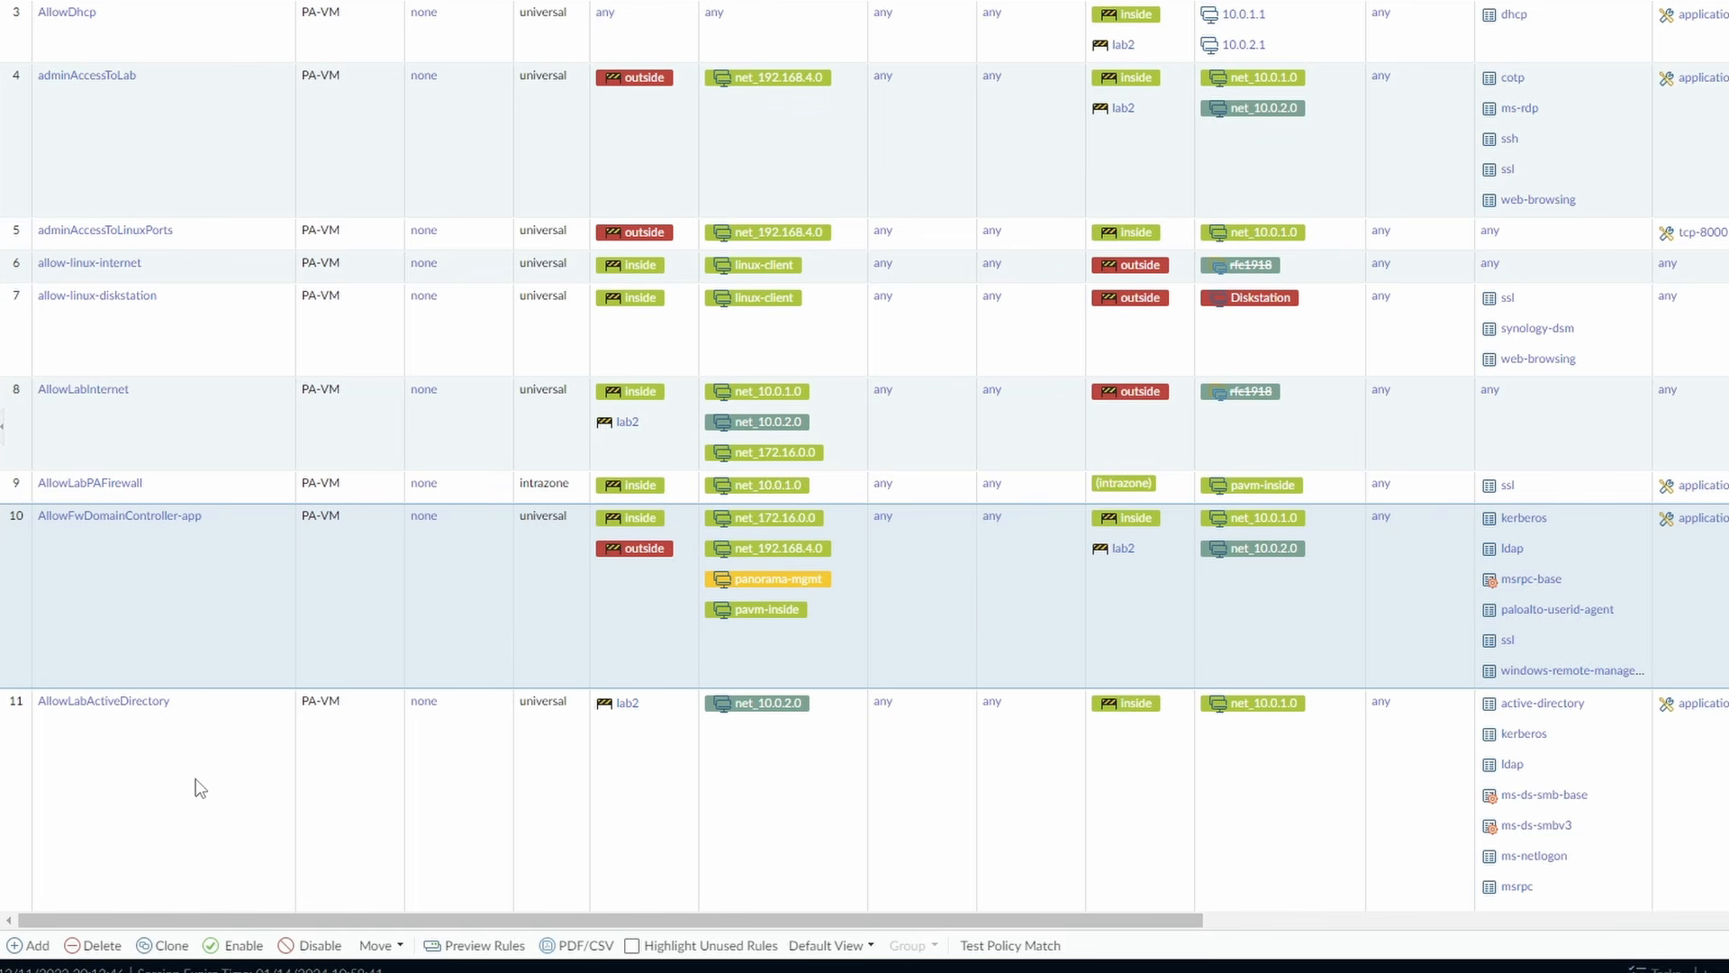
{"action": "scroll", "coordinate": [200, 788], "scroll_direction": "down", "scroll_amount": 10}
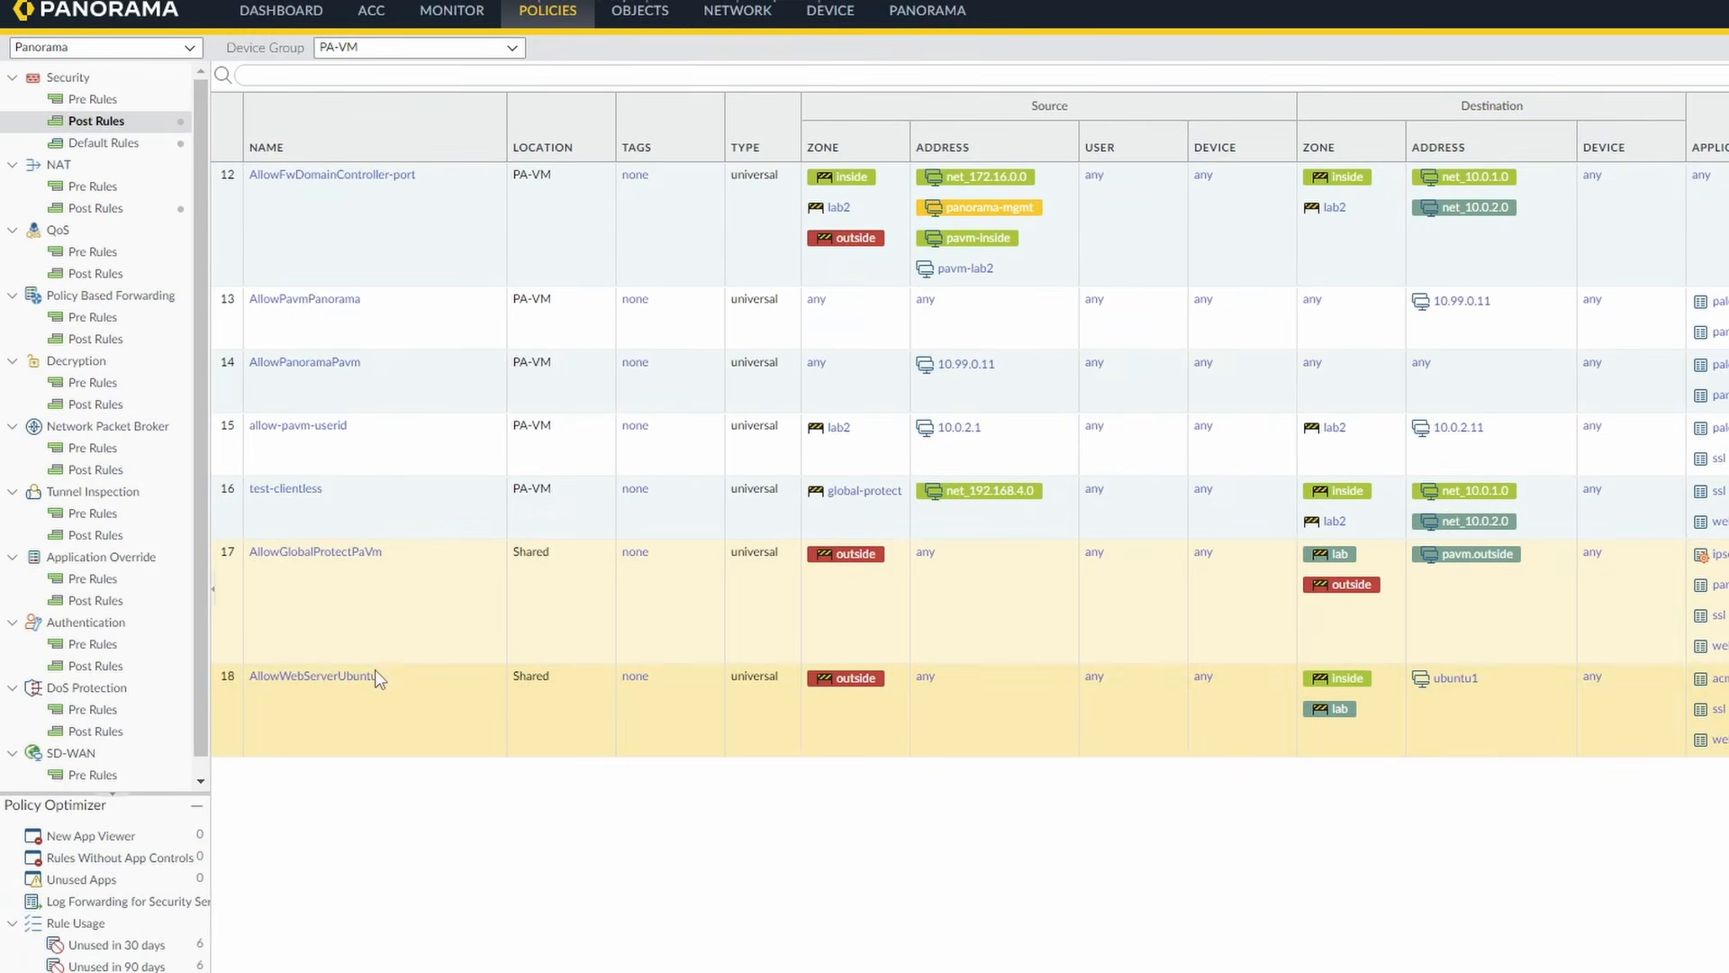
{"action": "left_click", "coordinate": [385, 605]}
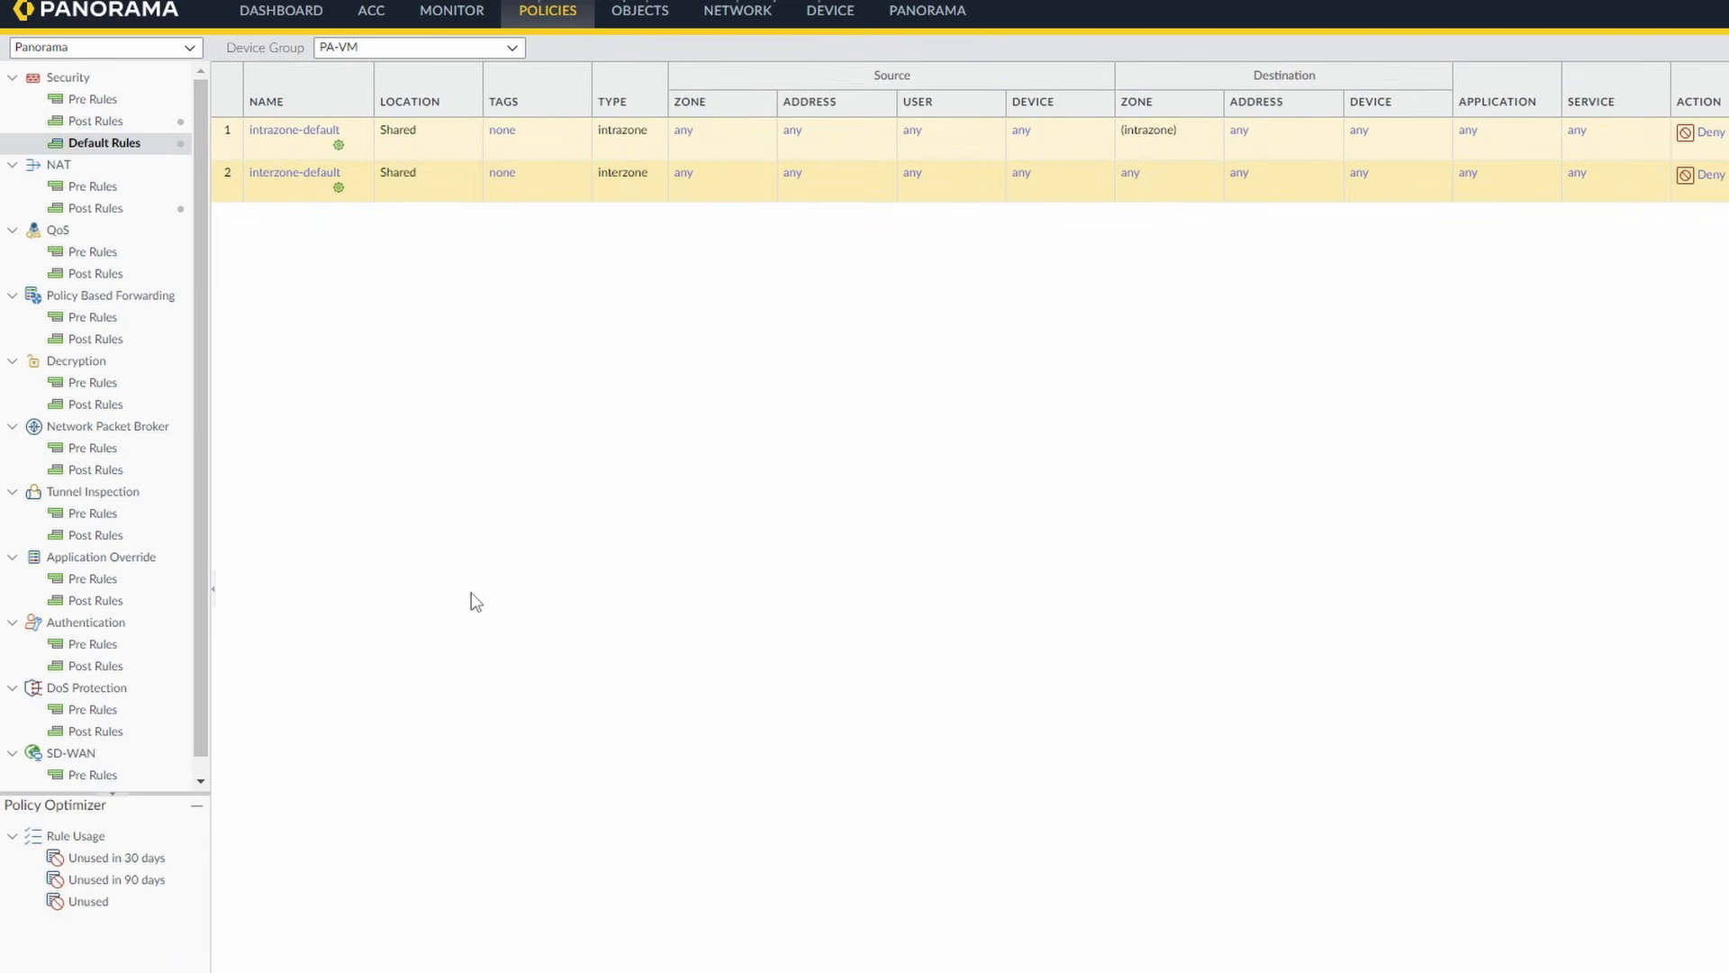
{"action": "left_click", "coordinate": [759, 127]}
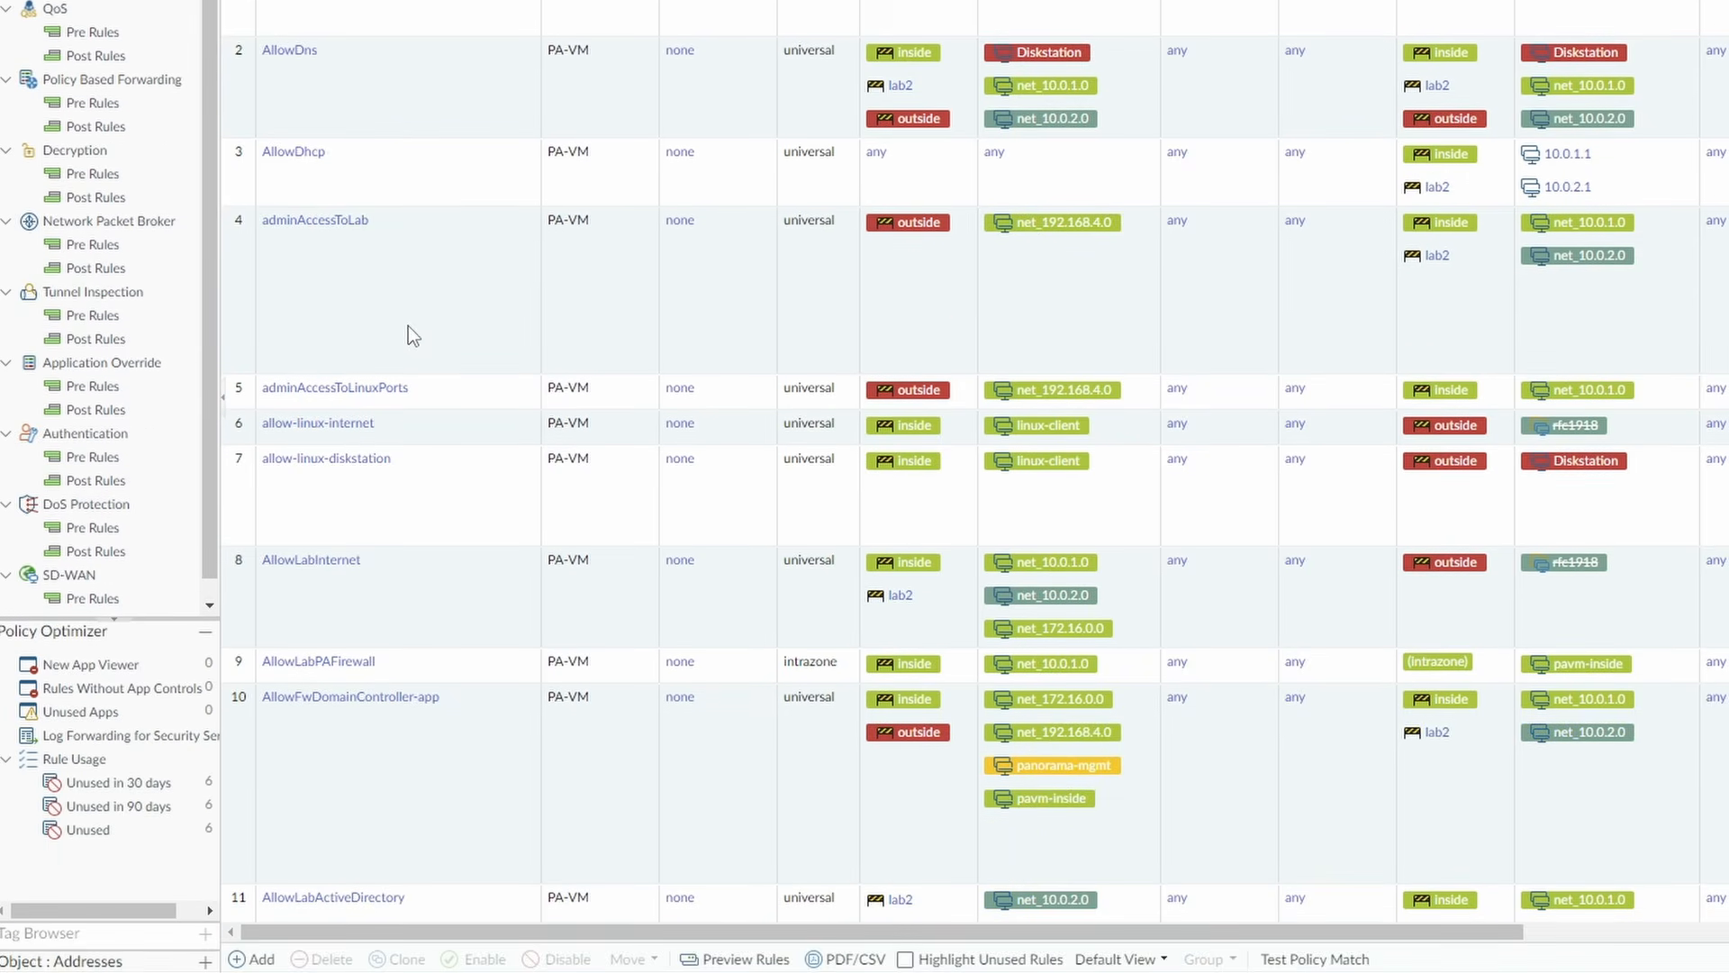
{"action": "scroll", "coordinate": [408, 326], "scroll_direction": "down", "scroll_amount": 5}
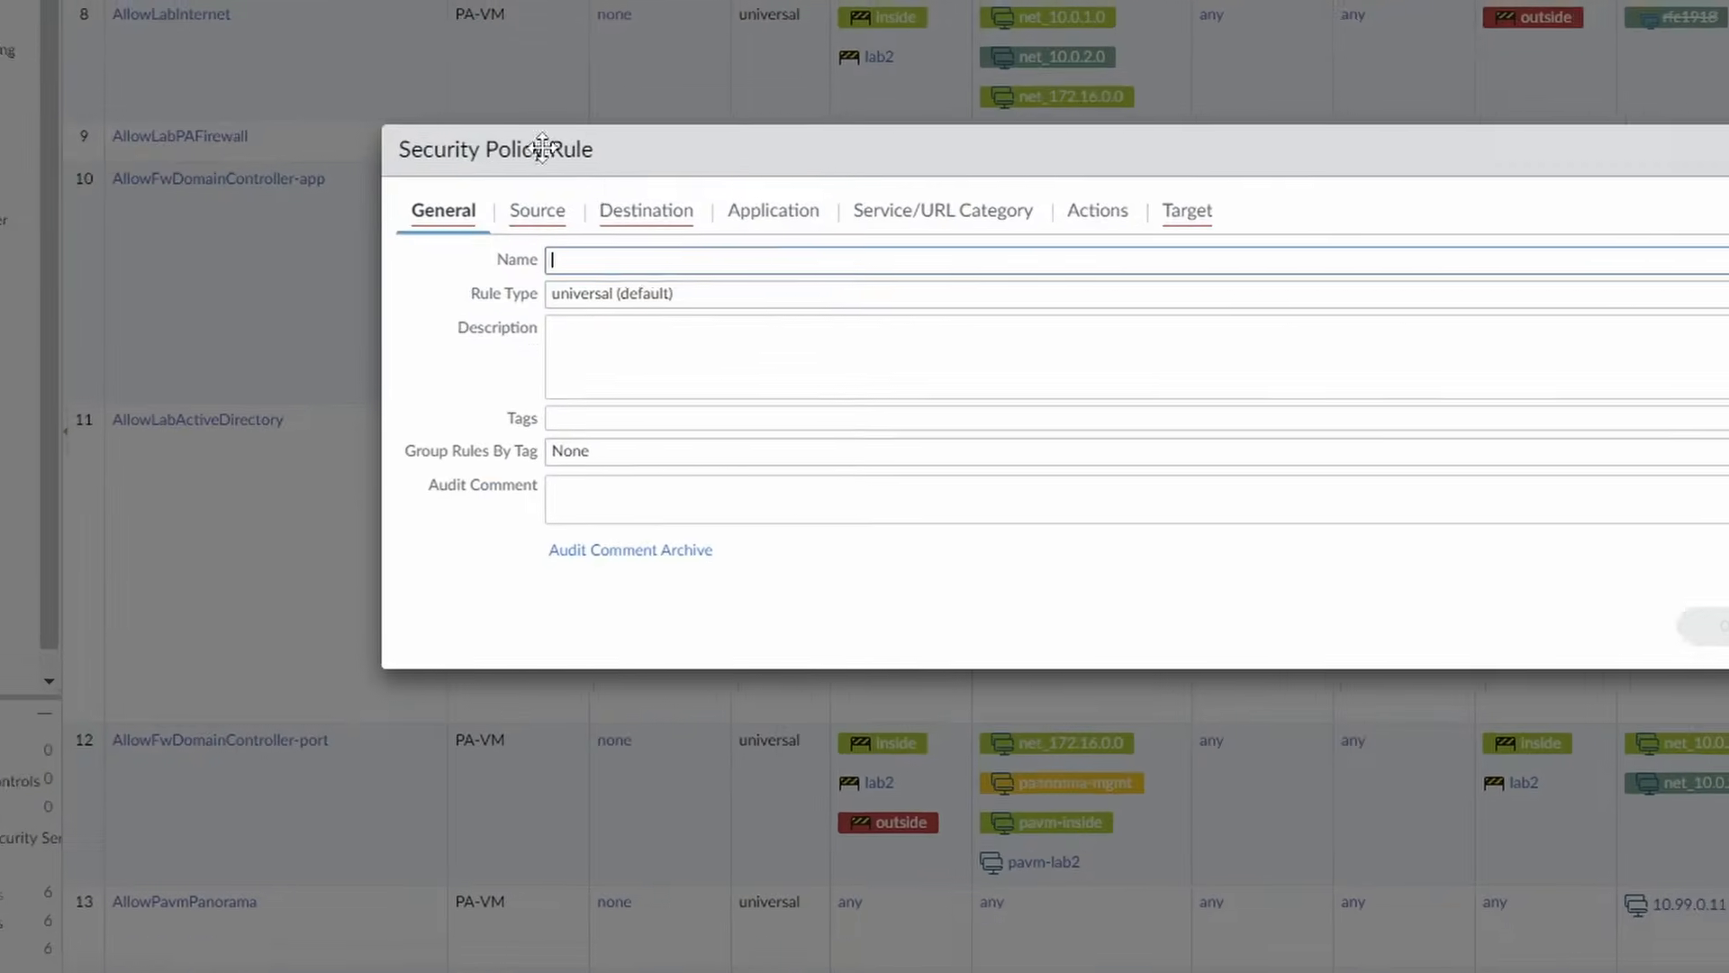
Name the new rule allow-internet-portal and set its source zone to outside.
{"action": "type", "text": "allow-"}
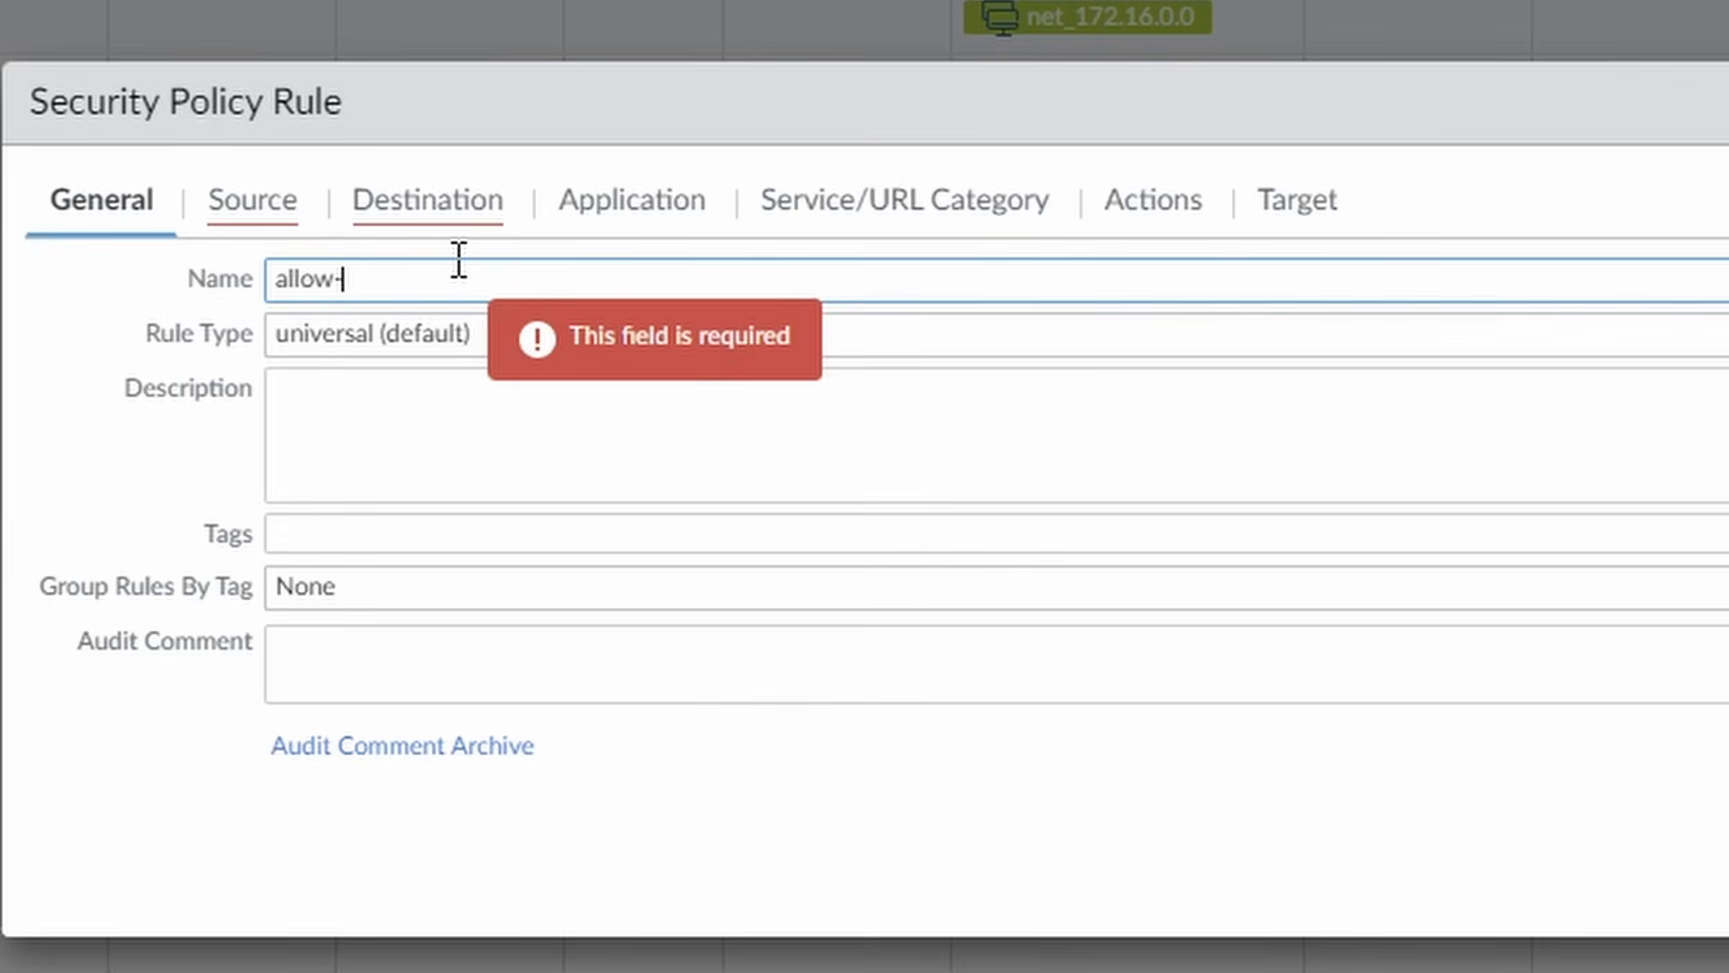
{"action": "type", "text": "internet-portal"}
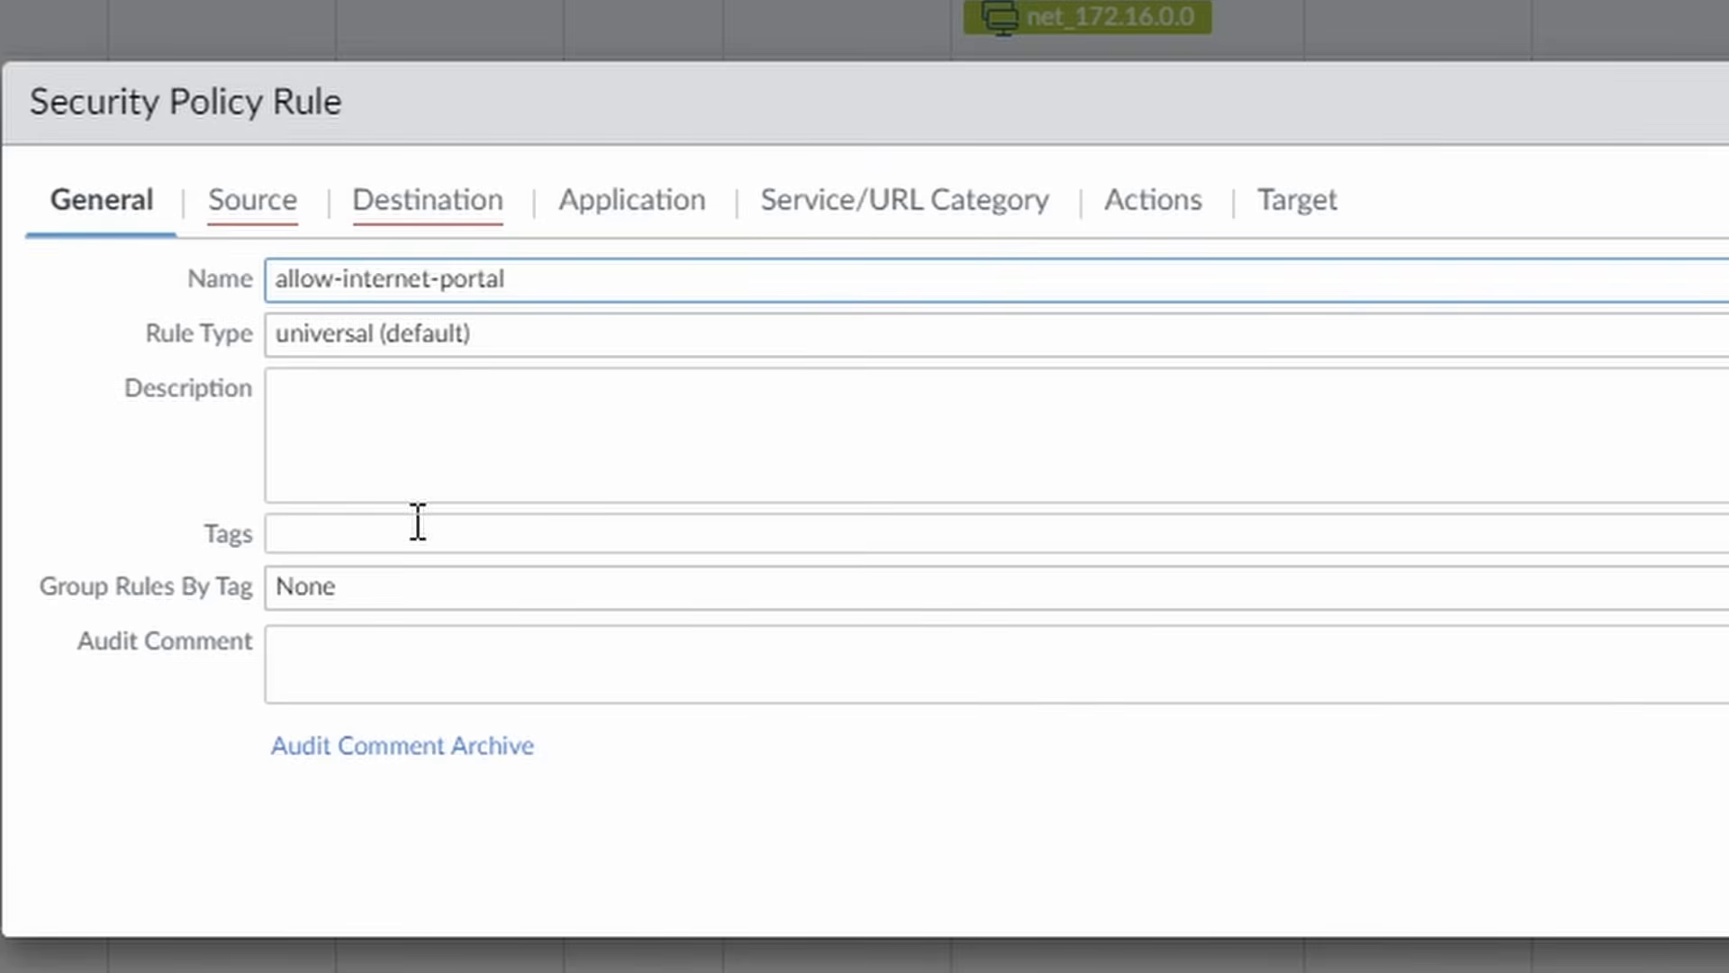
{"action": "left_click", "coordinate": [252, 200]}
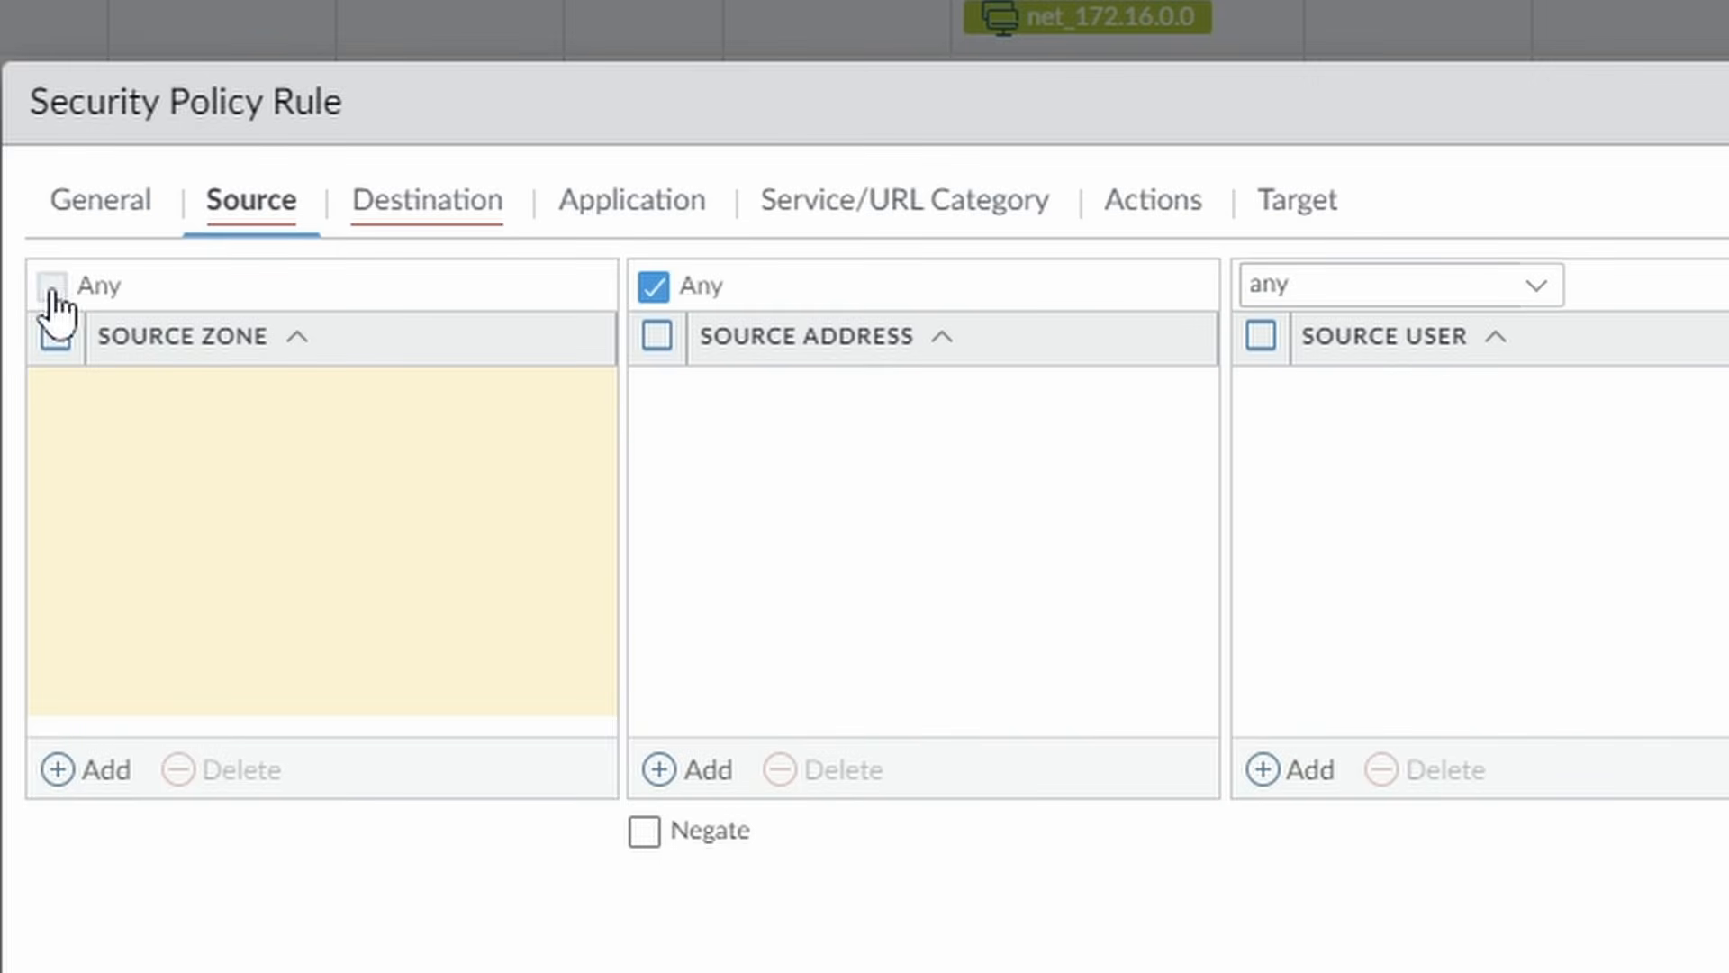
{"action": "left_click", "coordinate": [79, 765]}
{"action": "type", "text": "tsi"}
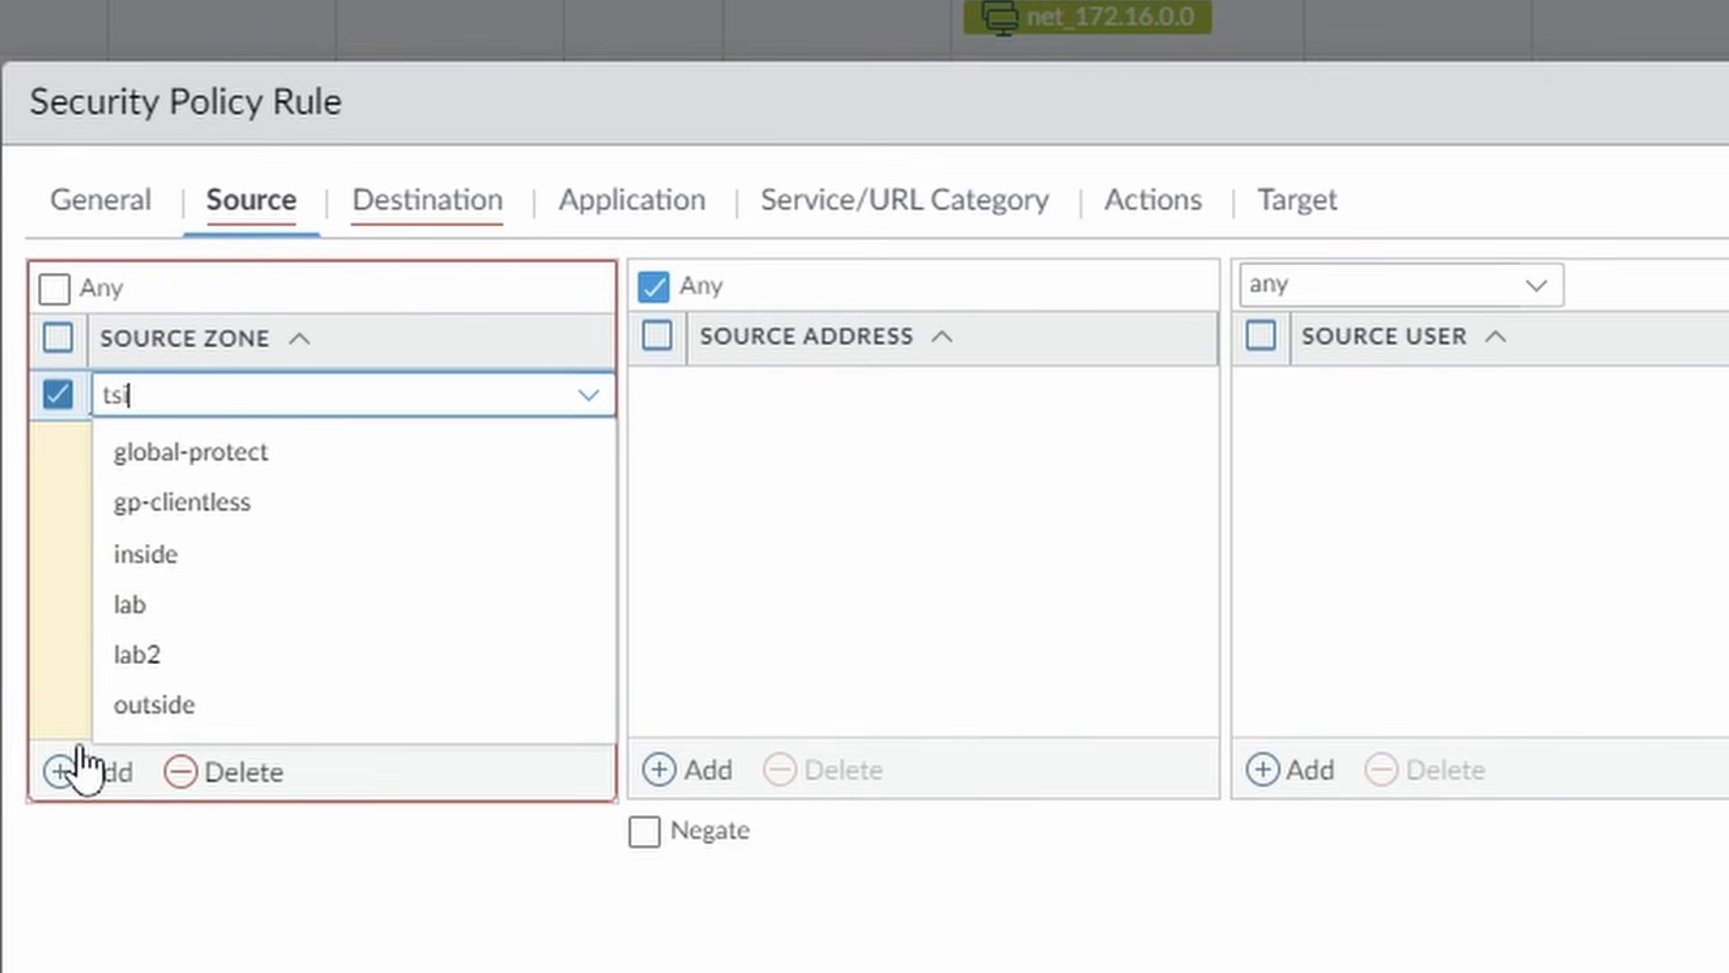
{"action": "left_click", "coordinate": [108, 454]}
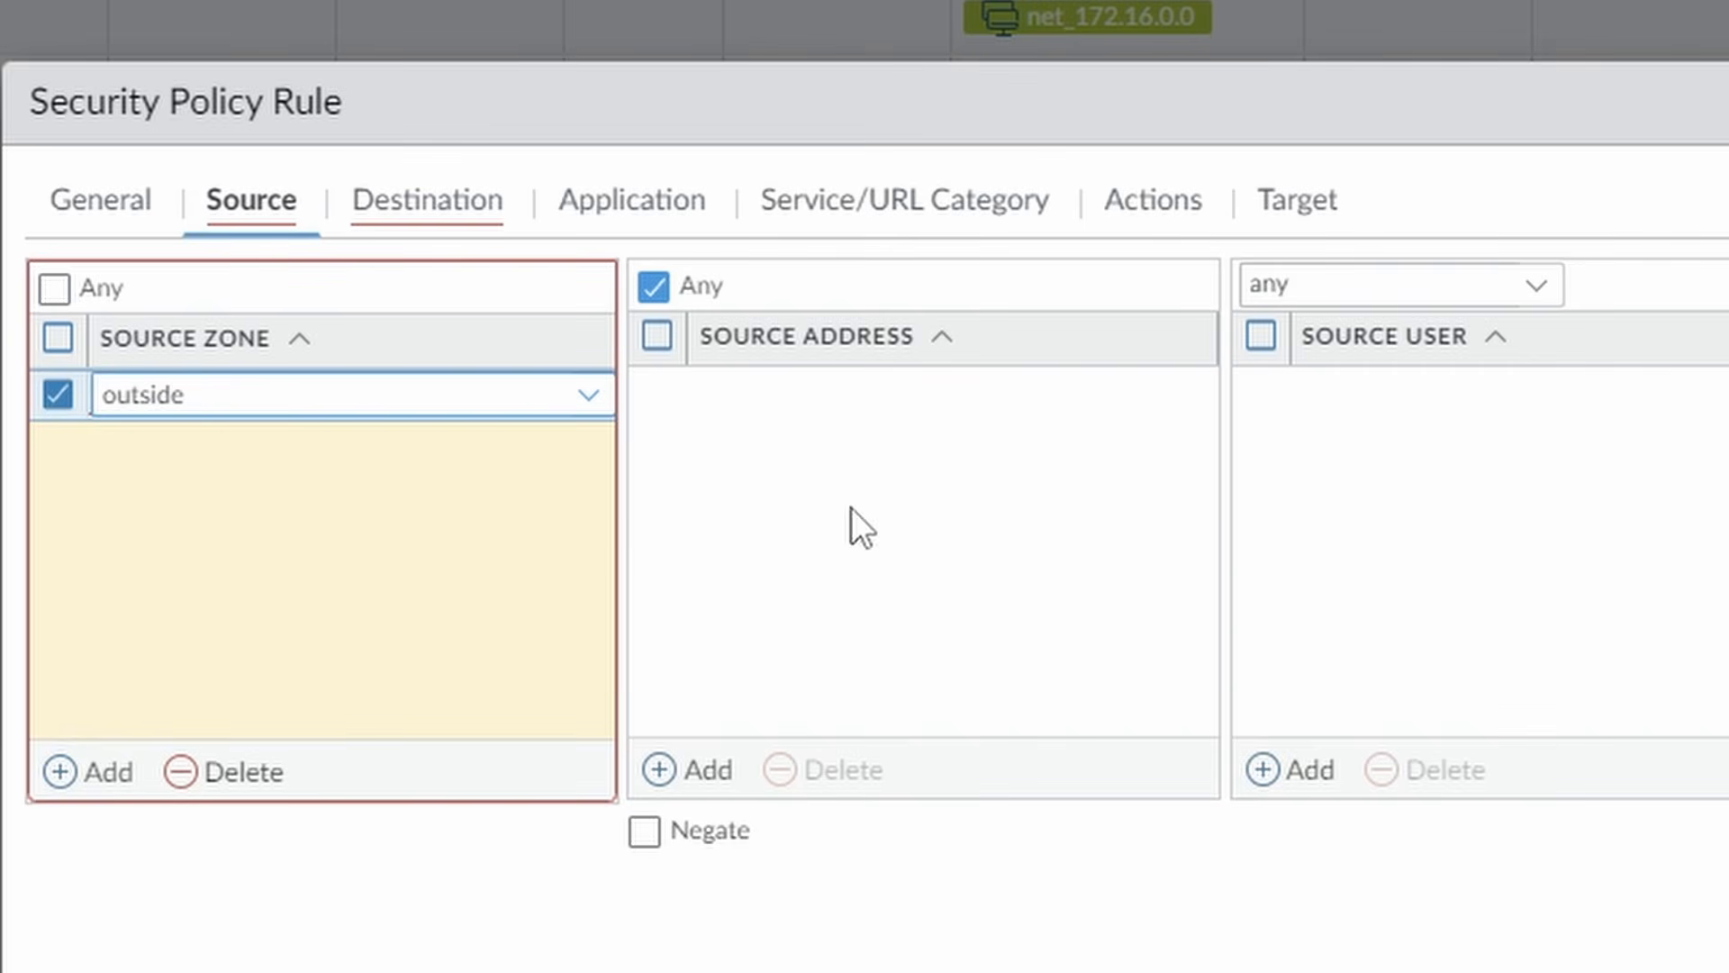
{"action": "left_click", "coordinate": [775, 526]}
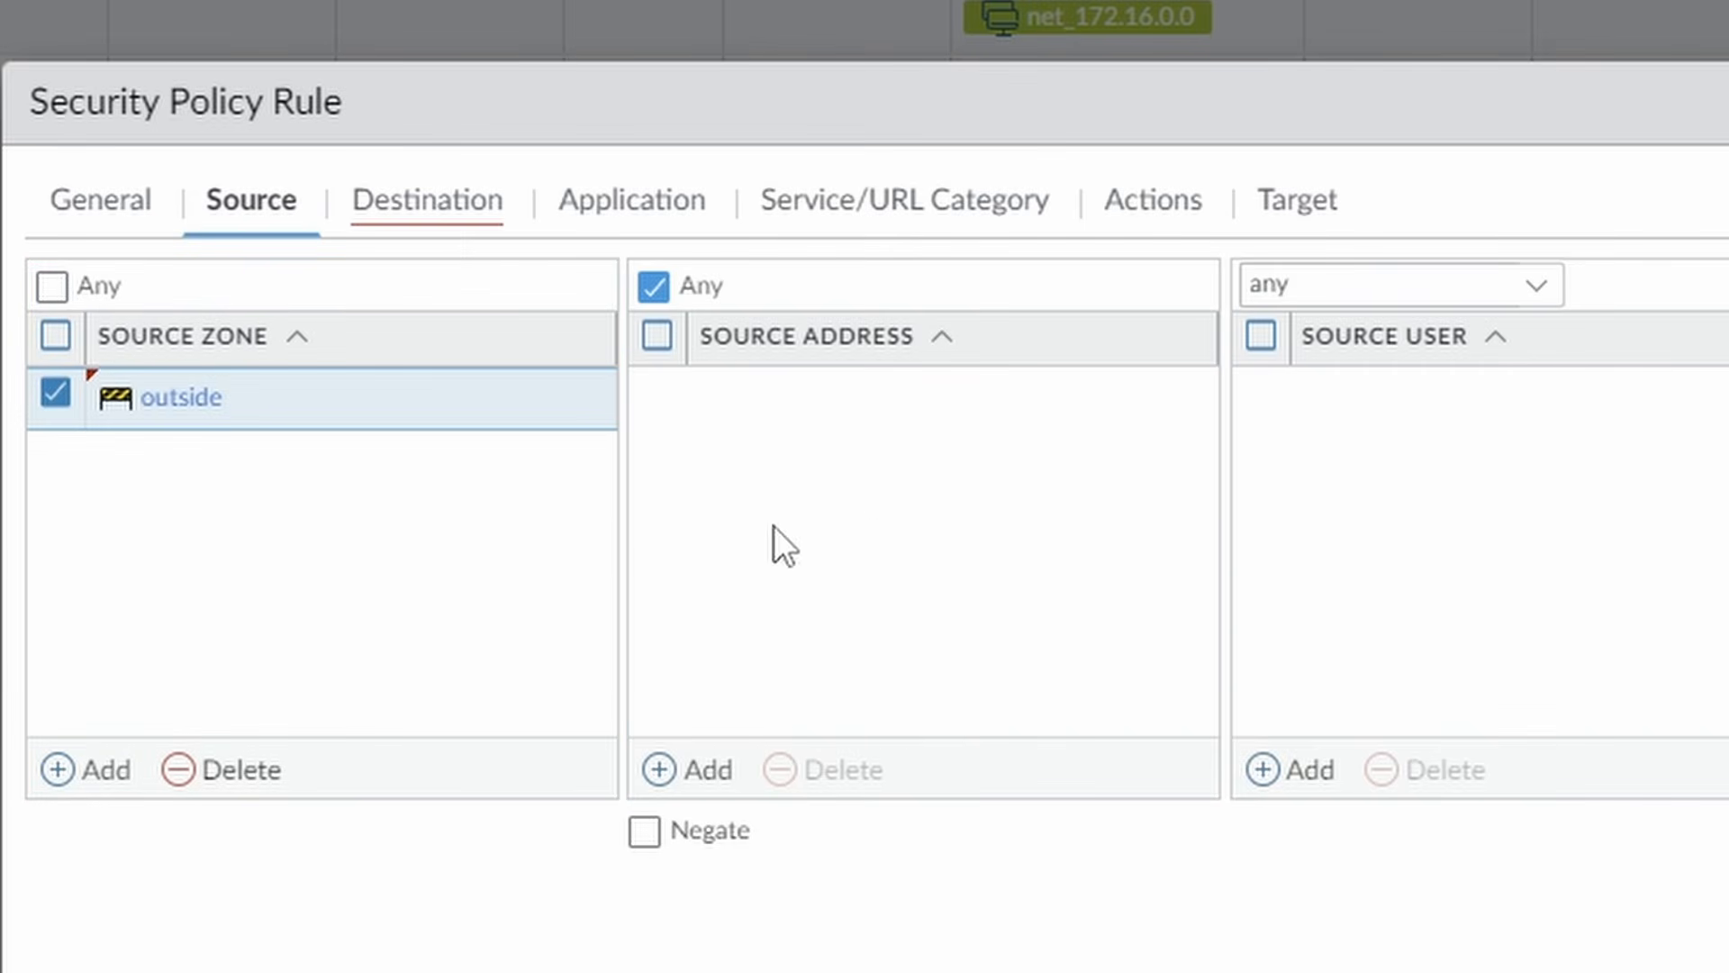
Set the rule's destination zone to outside and add a destination address entry.
{"action": "left_click", "coordinate": [457, 203]}
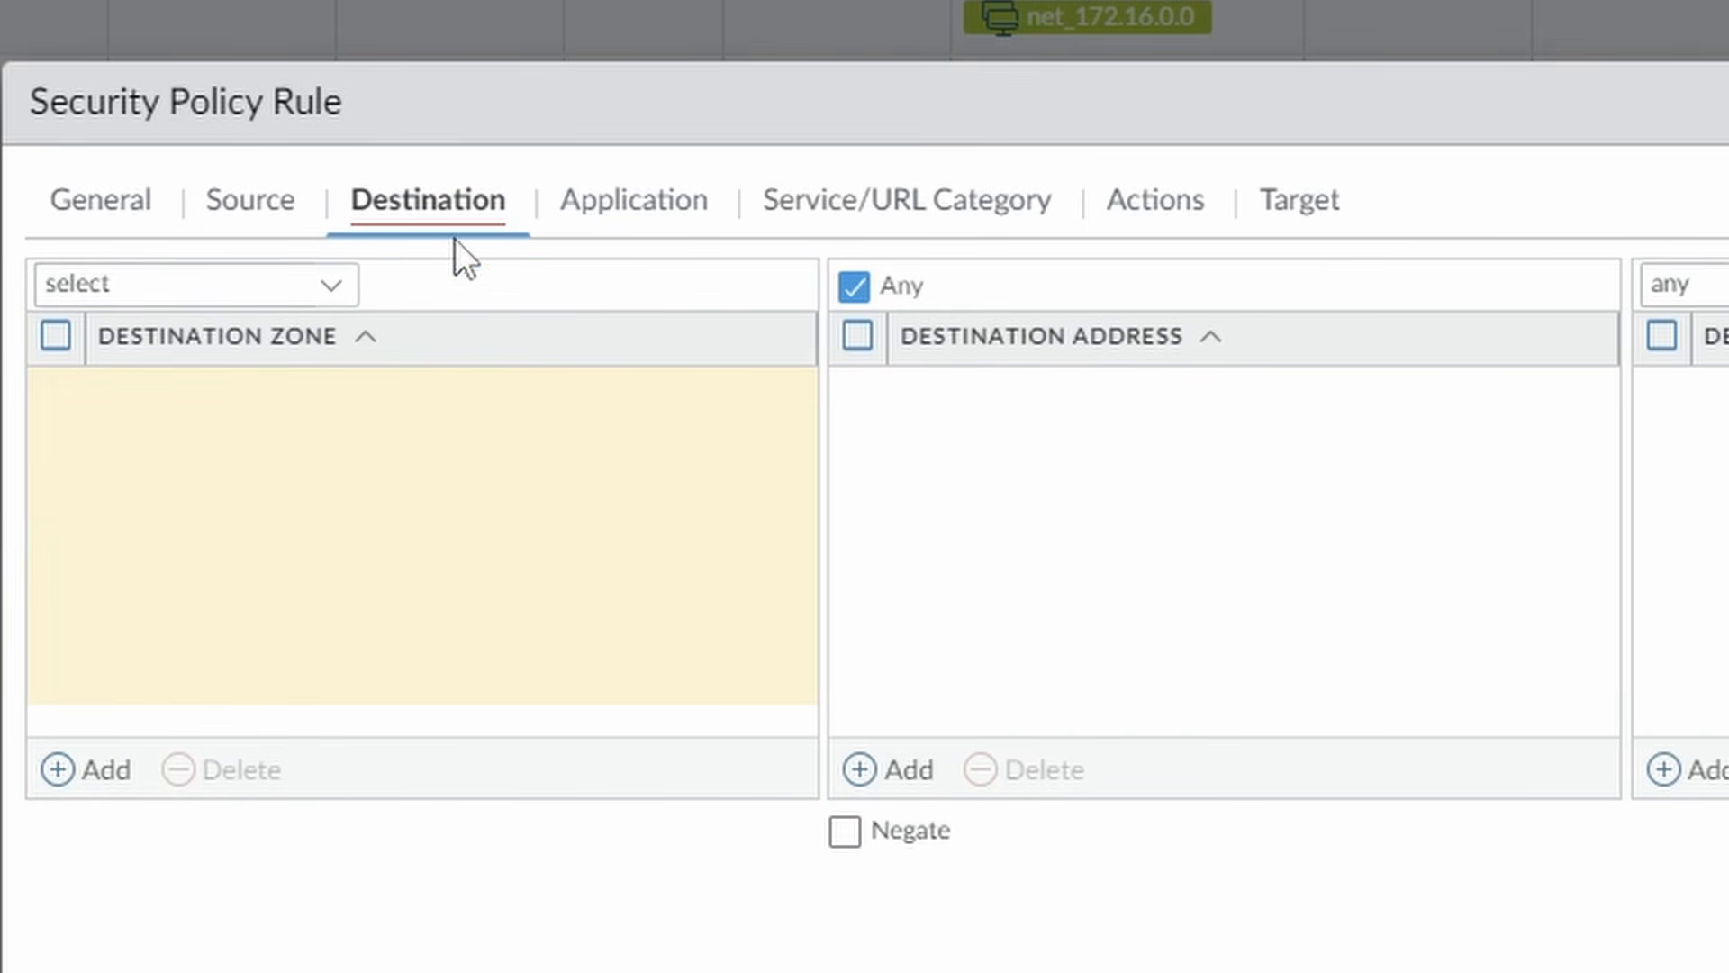
{"action": "left_click", "coordinate": [90, 768]}
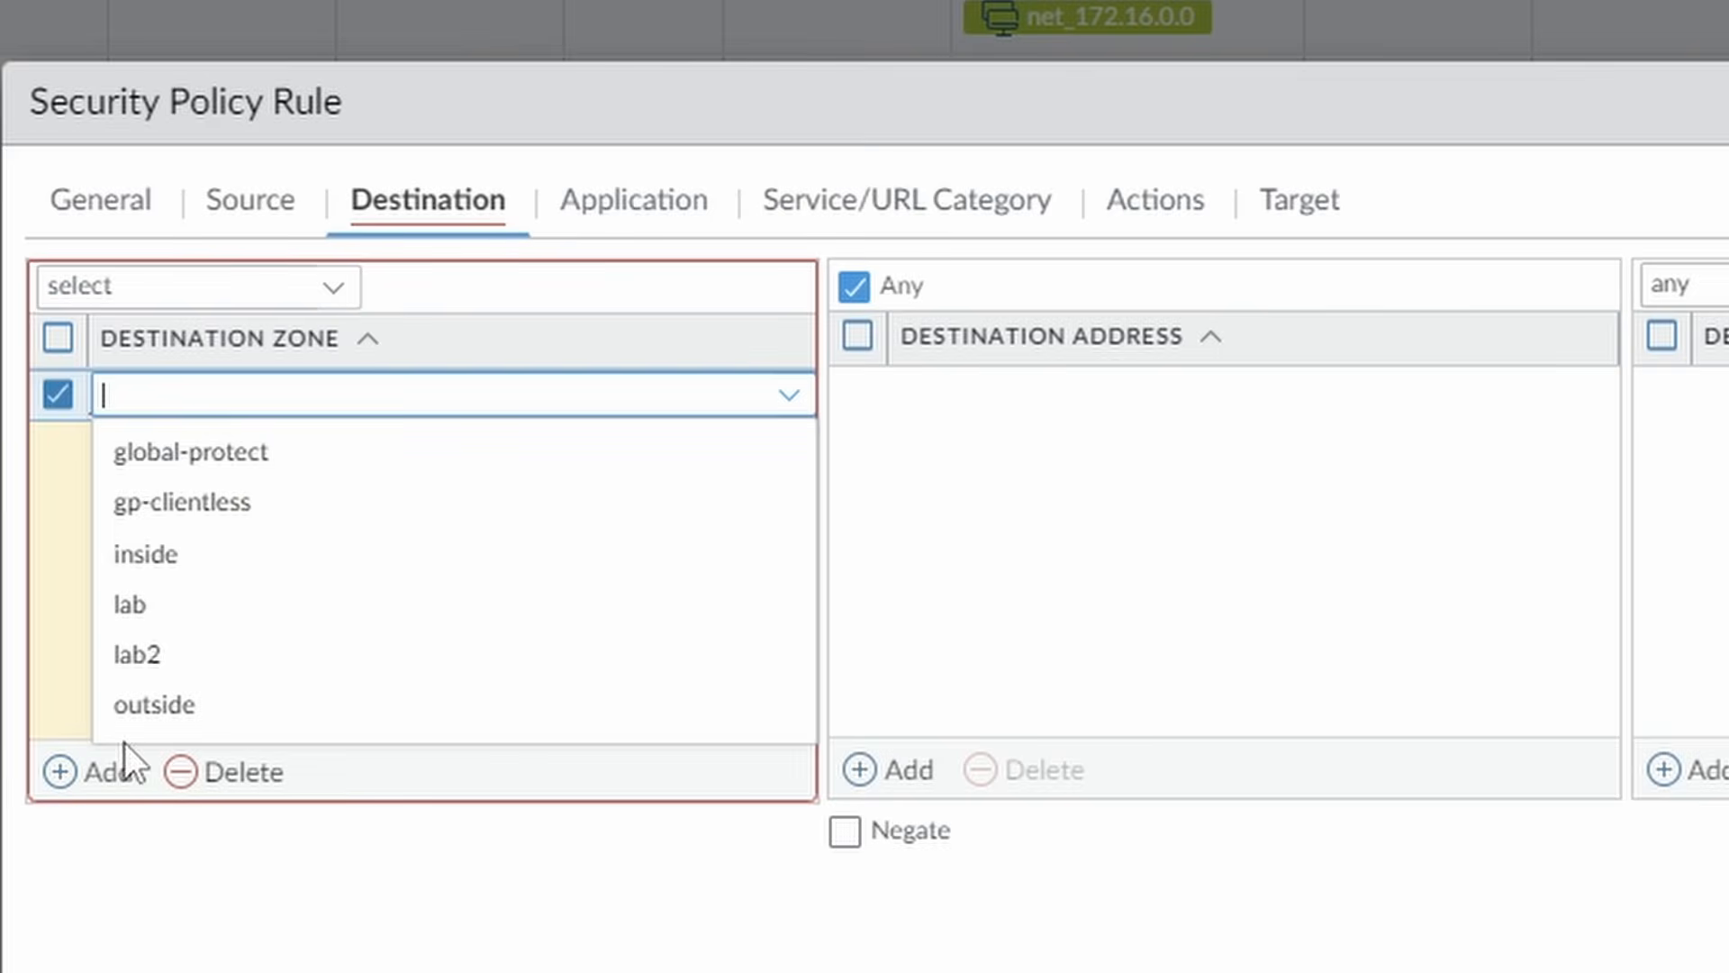
{"action": "left_click", "coordinate": [210, 707]}
{"action": "left_click", "coordinate": [1155, 548]}
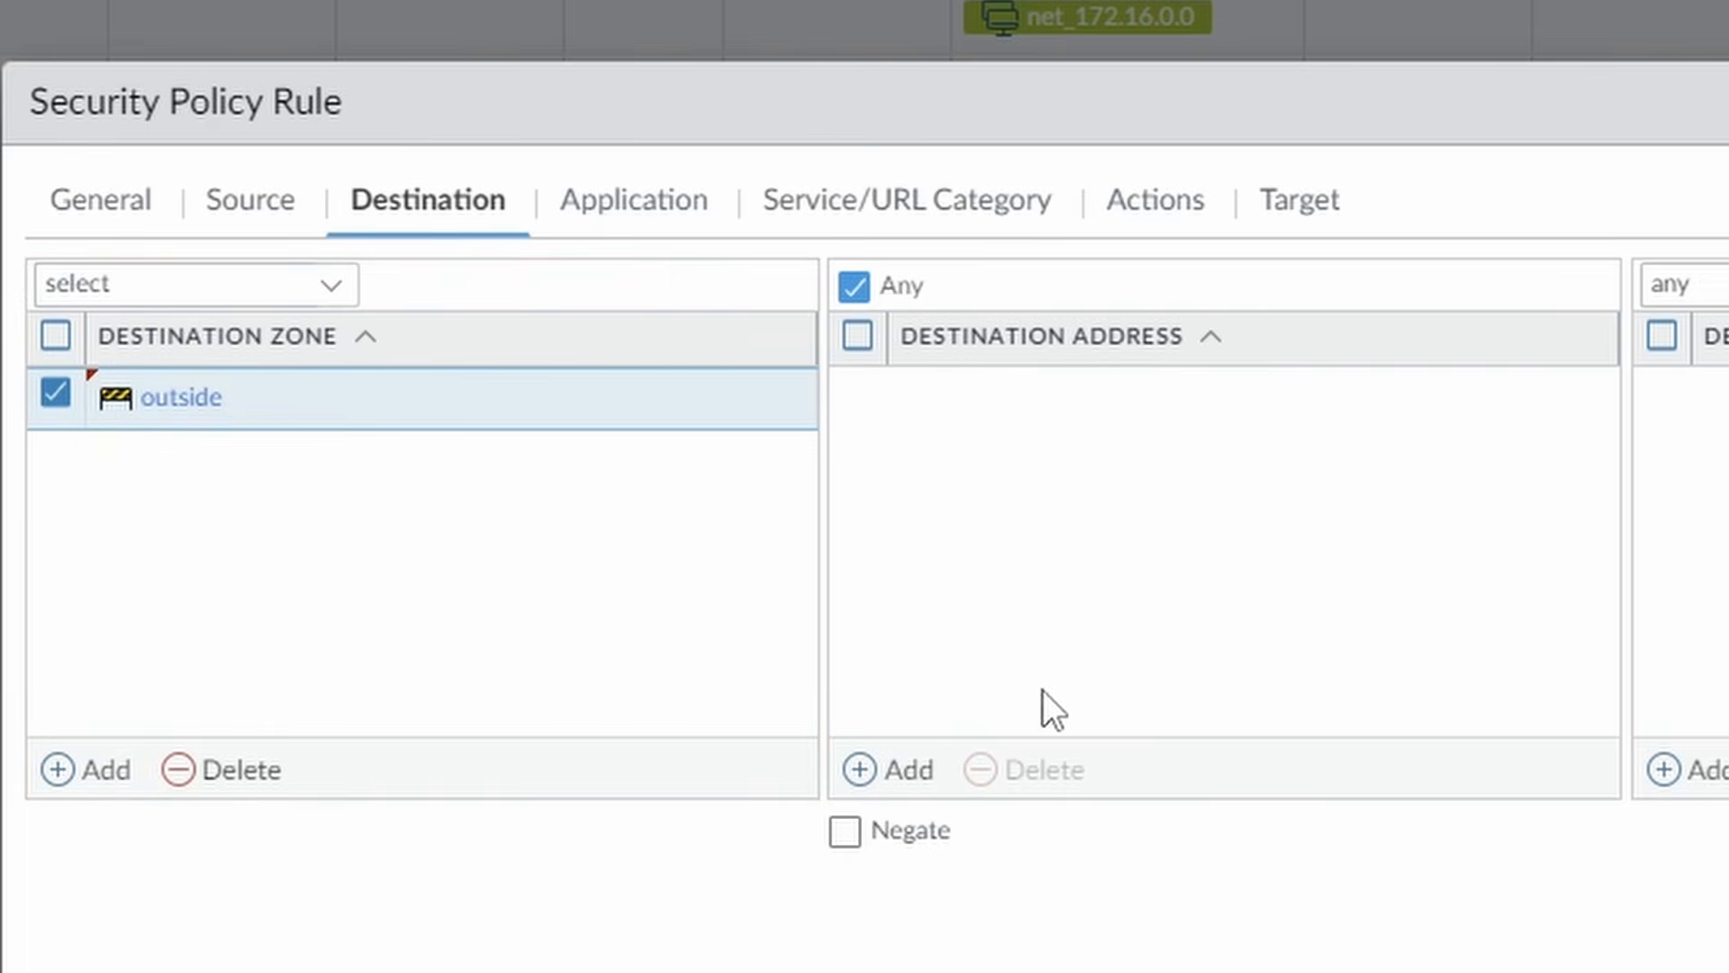
{"action": "left_click", "coordinate": [909, 765]}
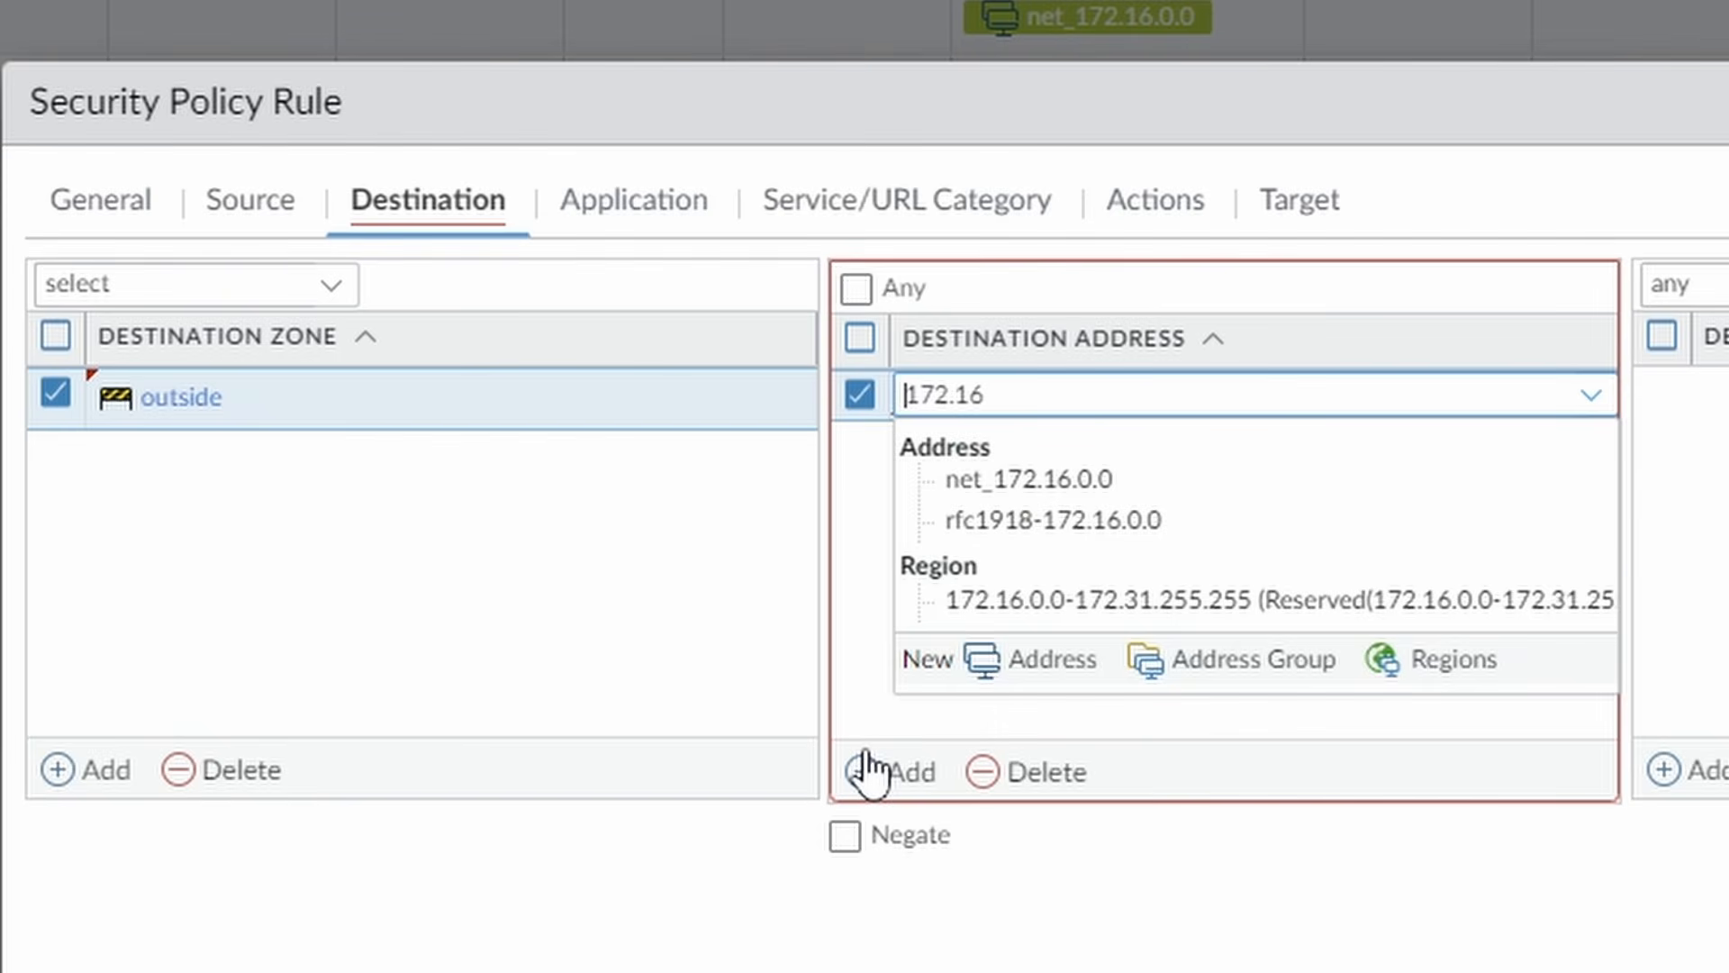
Create address object pavm-outside with IP netmask 172.16.0.101 as the rule's destination.
{"action": "key", "text": "ctrl+a"}
{"action": "type", "text": "pa"}
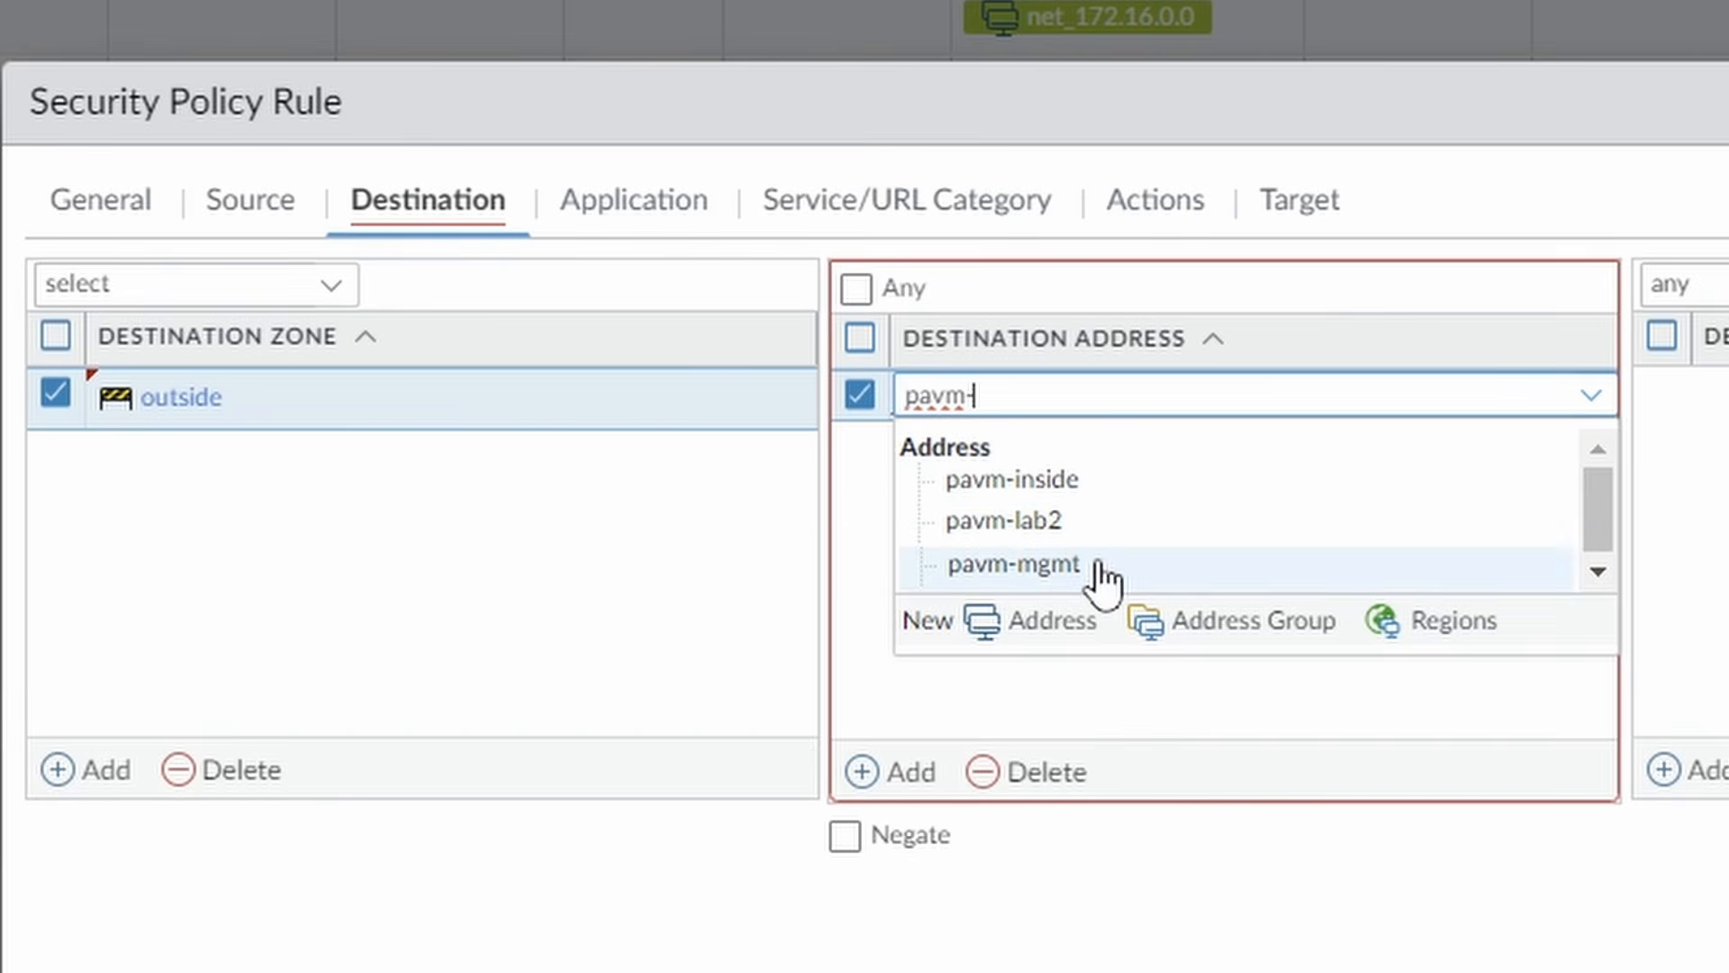
{"action": "left_click", "coordinate": [1036, 626]}
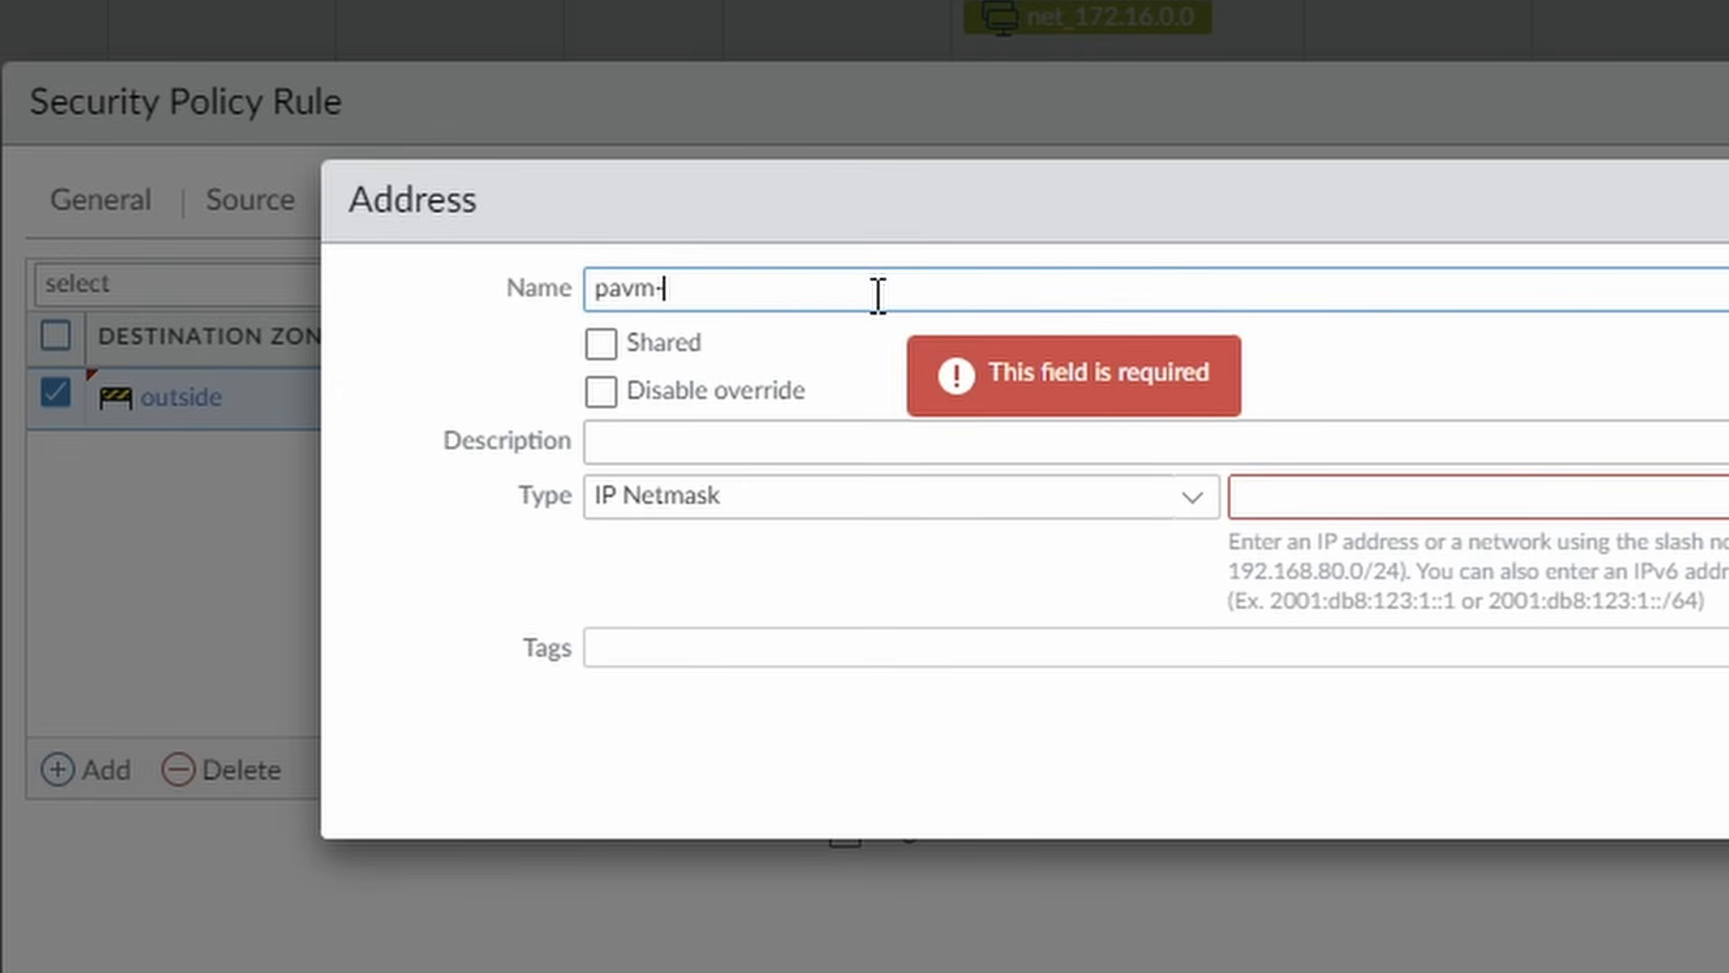
{"action": "type", "text": "pavm-outside"}
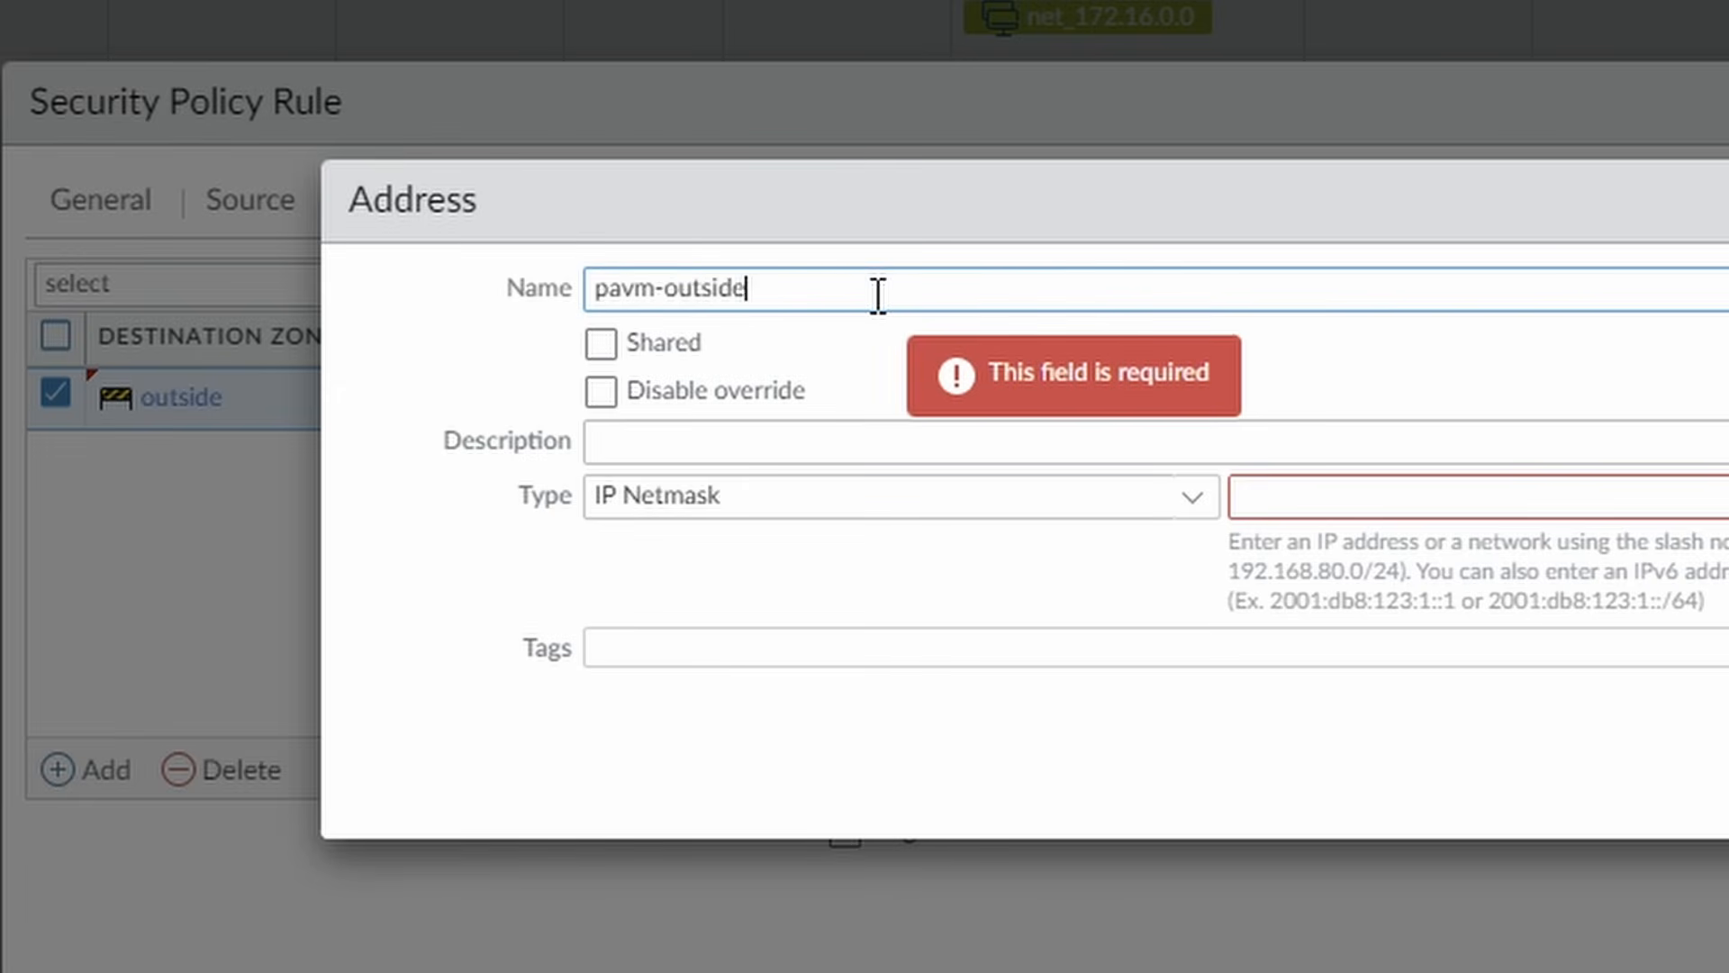
{"action": "left_click", "coordinate": [1255, 494]}
{"action": "type", "text": "101"}
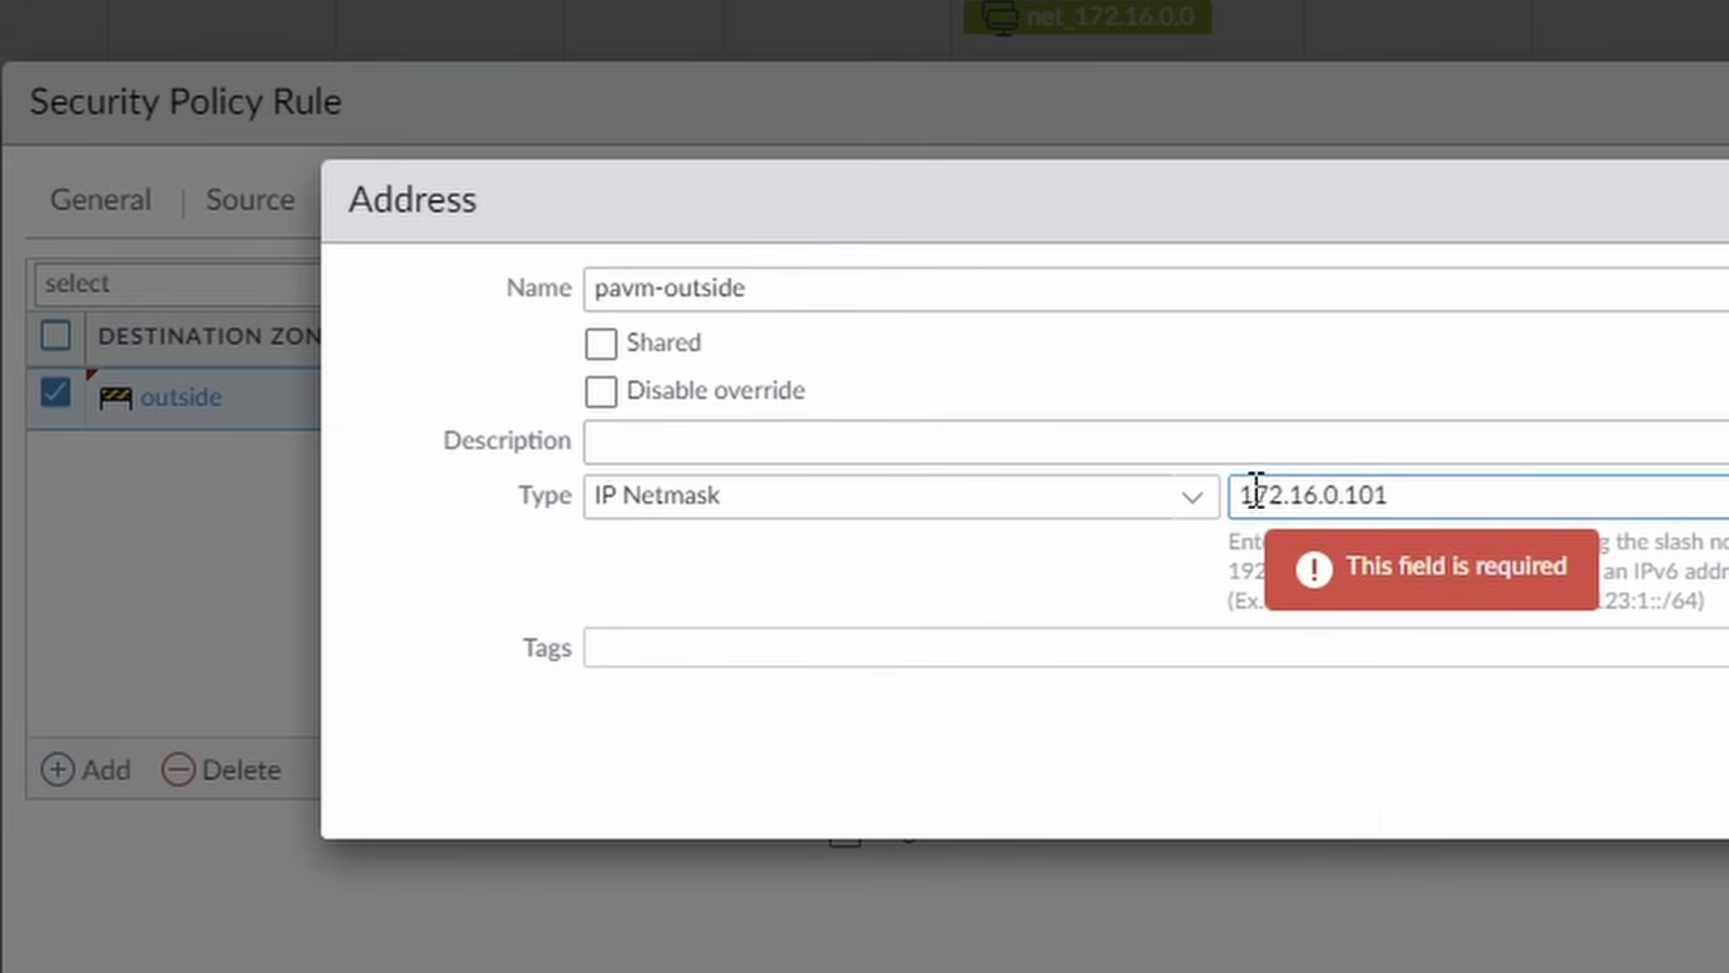
{"action": "left_click", "coordinate": [1725, 784]}
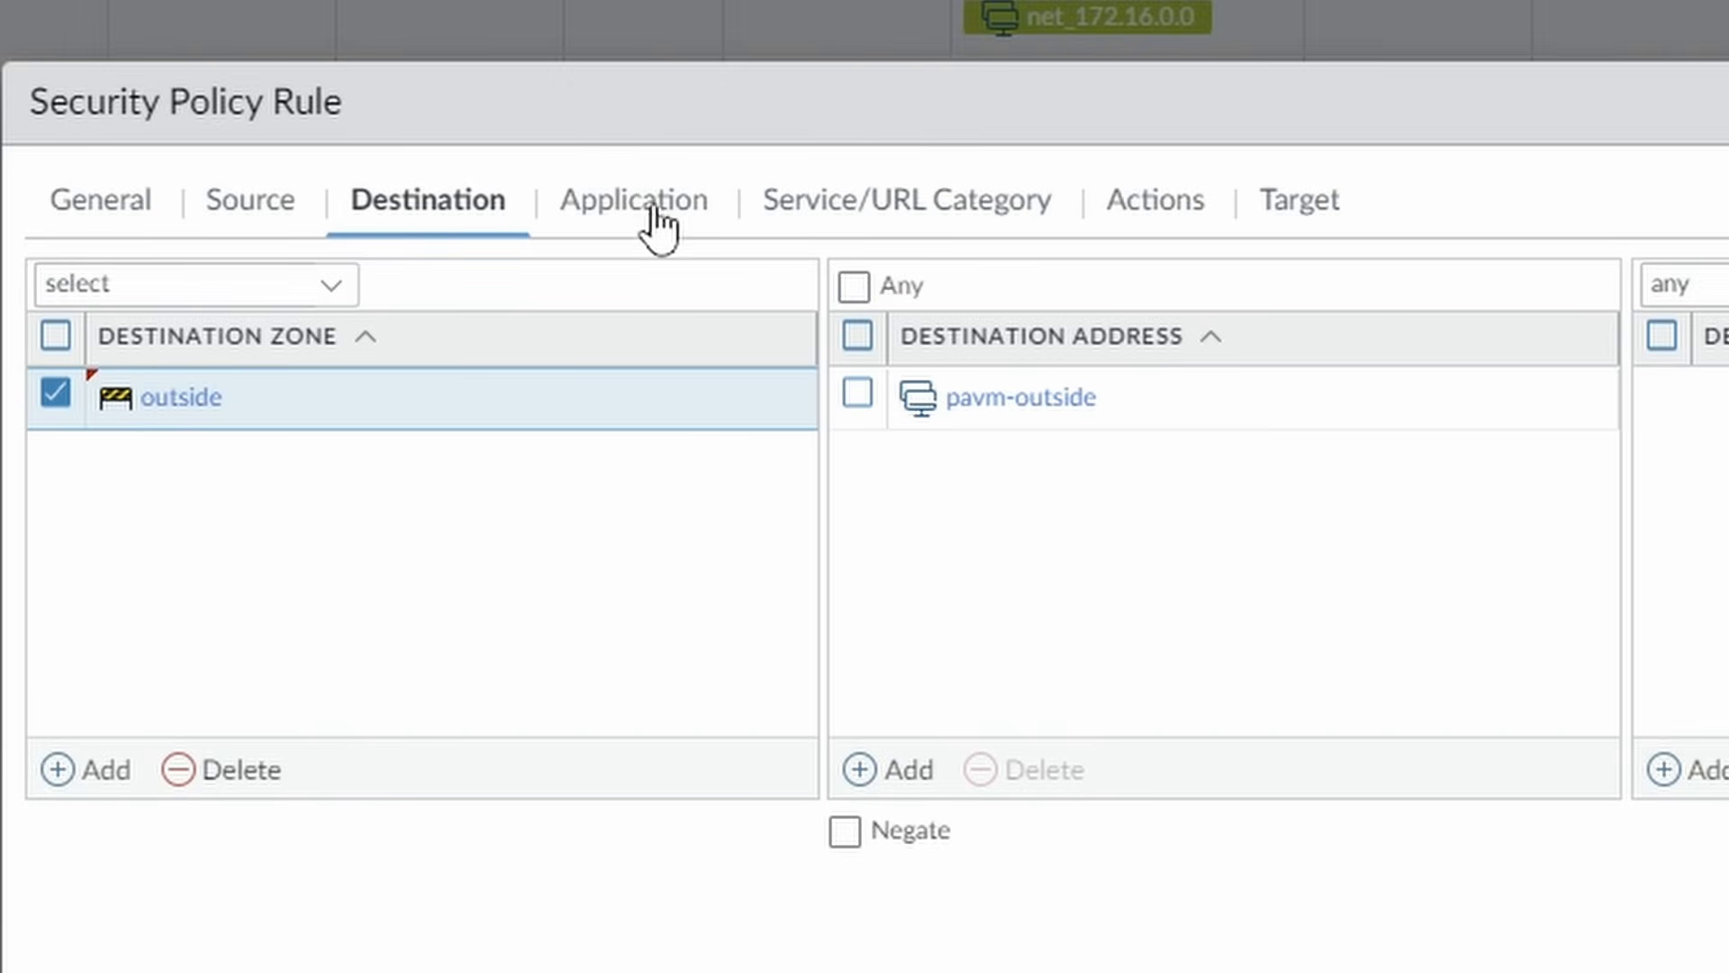
Allow the web-browsing and ssl applications in the rule.
{"action": "left_click", "coordinate": [651, 209]}
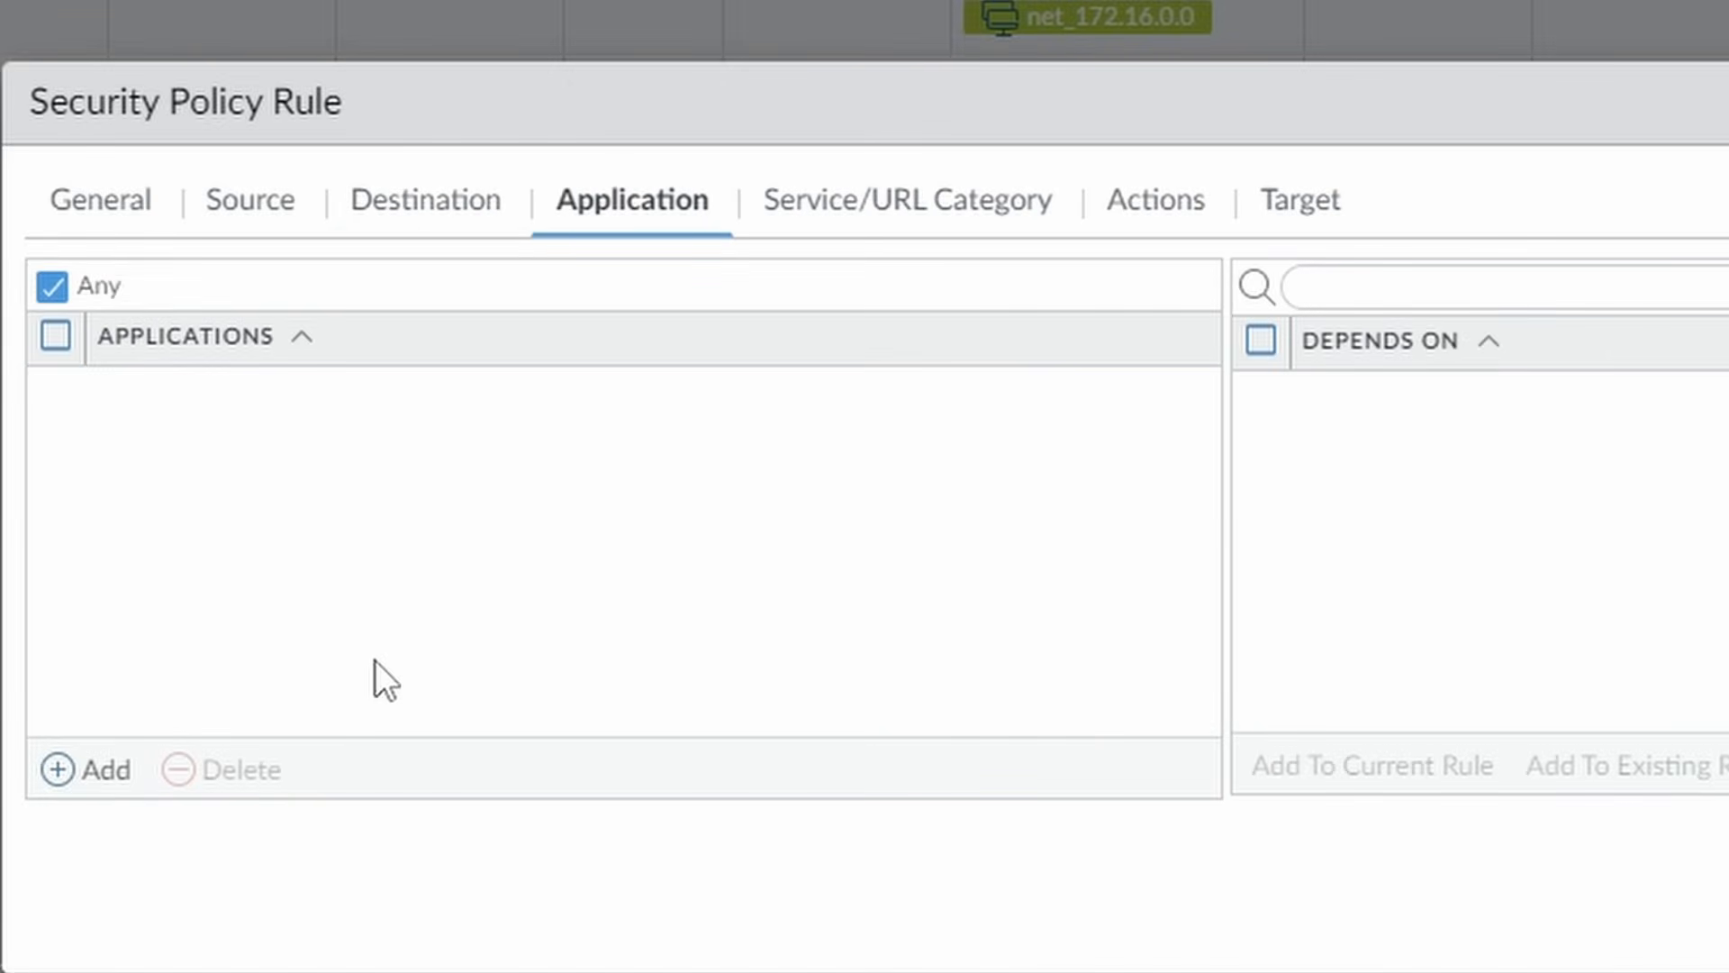
{"action": "left_click", "coordinate": [106, 773]}
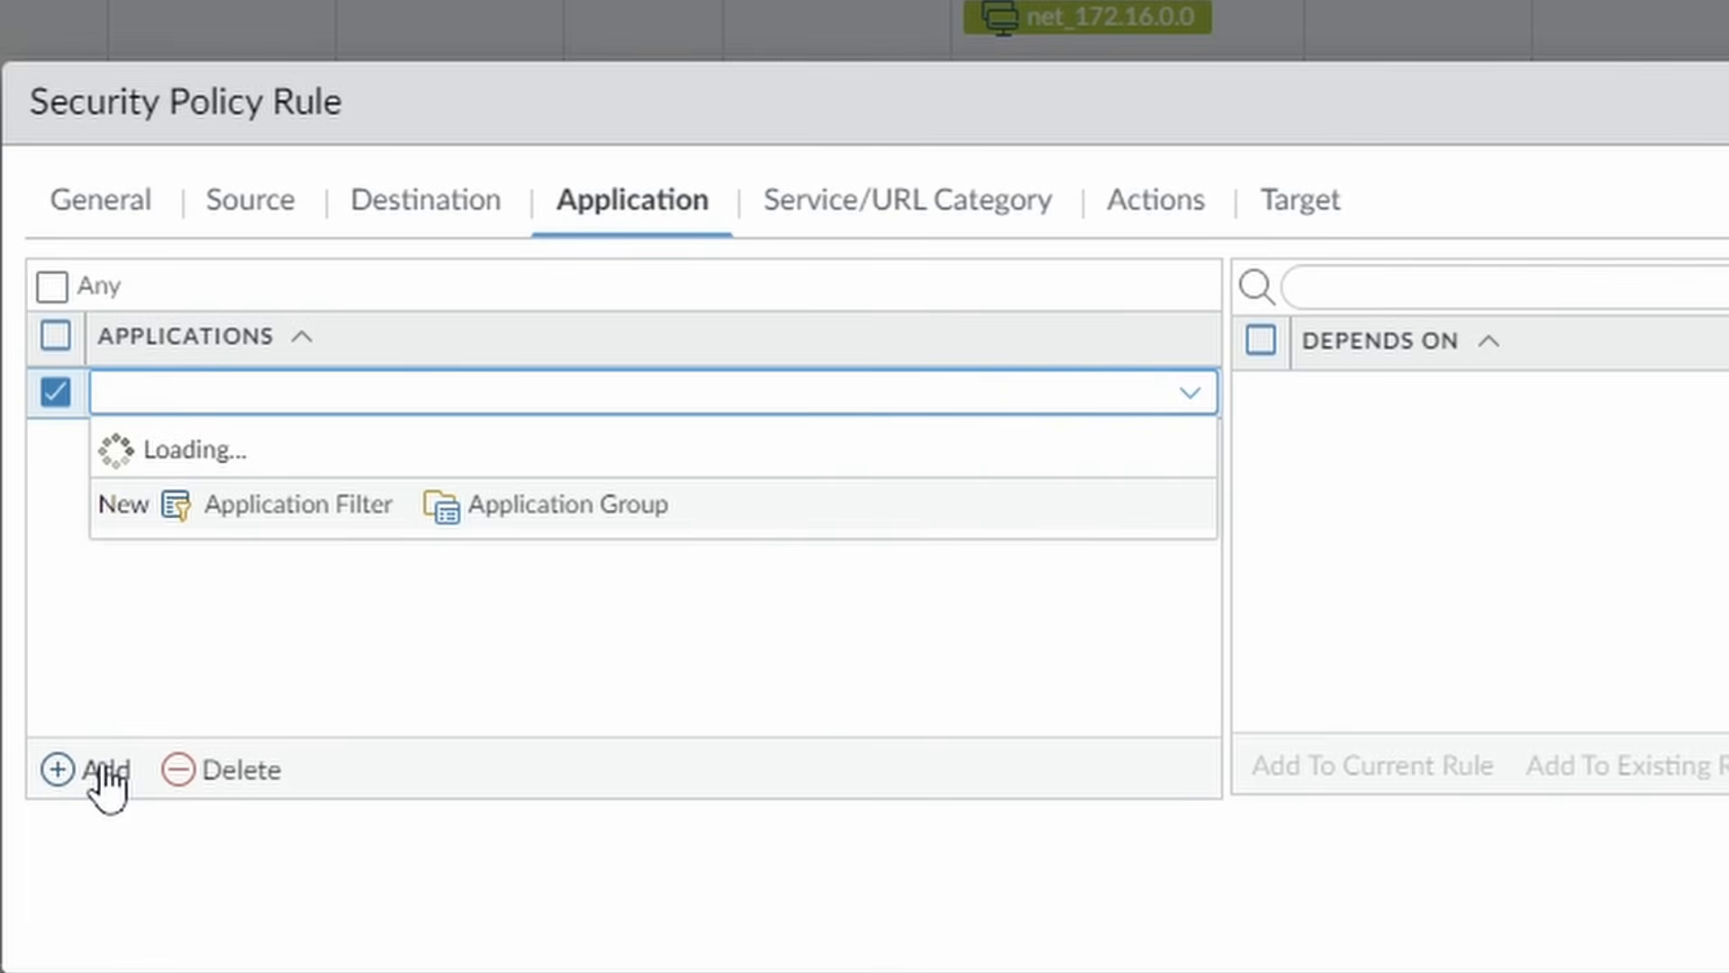
{"action": "type", "text": "web"}
{"action": "key", "text": "BackSpace"}
{"action": "type", "text": "web-bnro"}
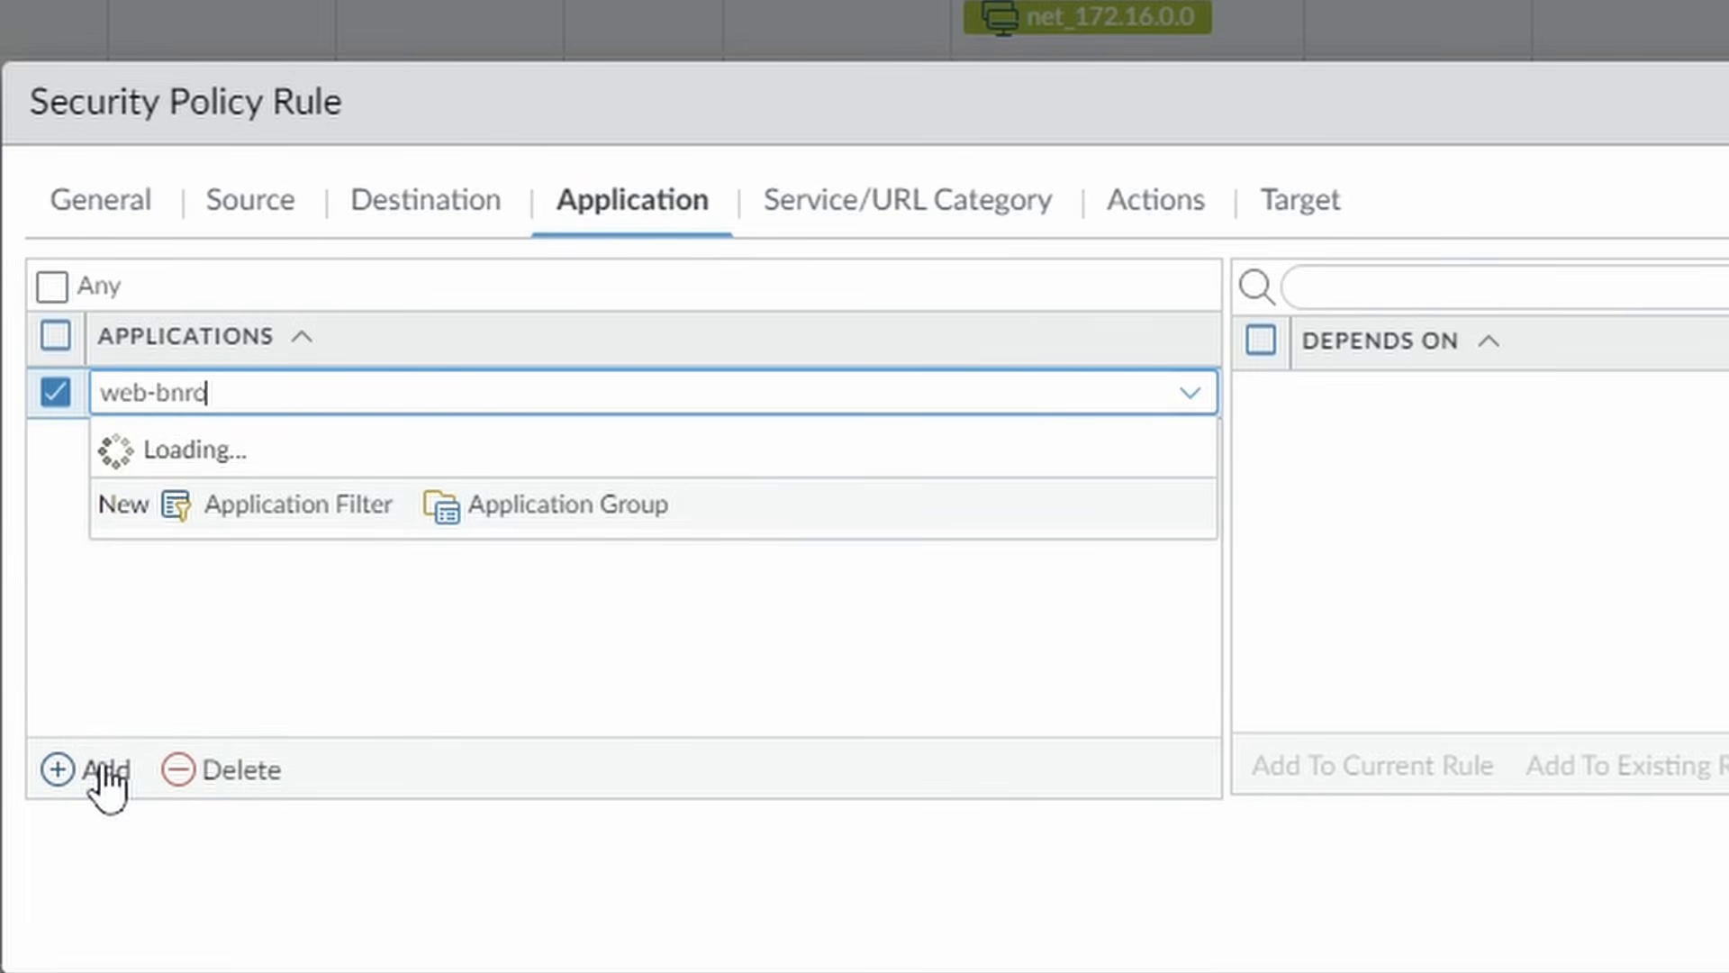
{"action": "key", "text": "BackSpace"}
{"action": "key", "text": "BackSpace"}
{"action": "key", "text": "BackSpace"}
{"action": "type", "text": "ro"}
{"action": "left_click", "coordinate": [289, 483]}
{"action": "left_click", "coordinate": [90, 781]}
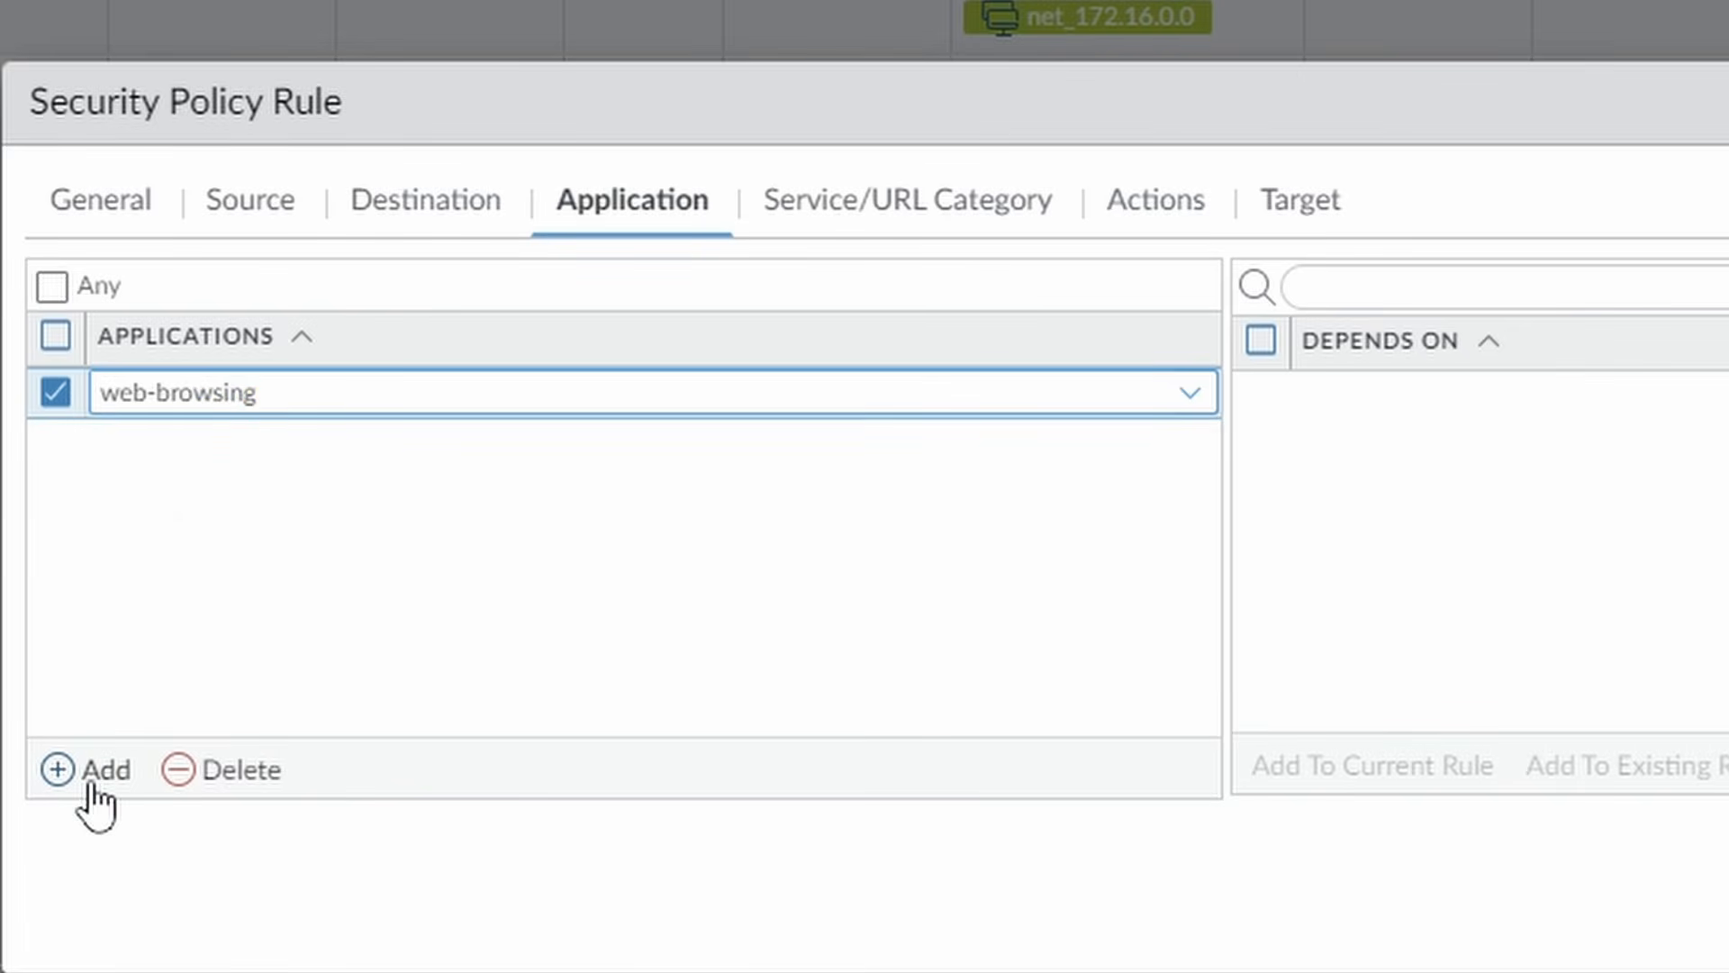
{"action": "type", "text": "ssl"}
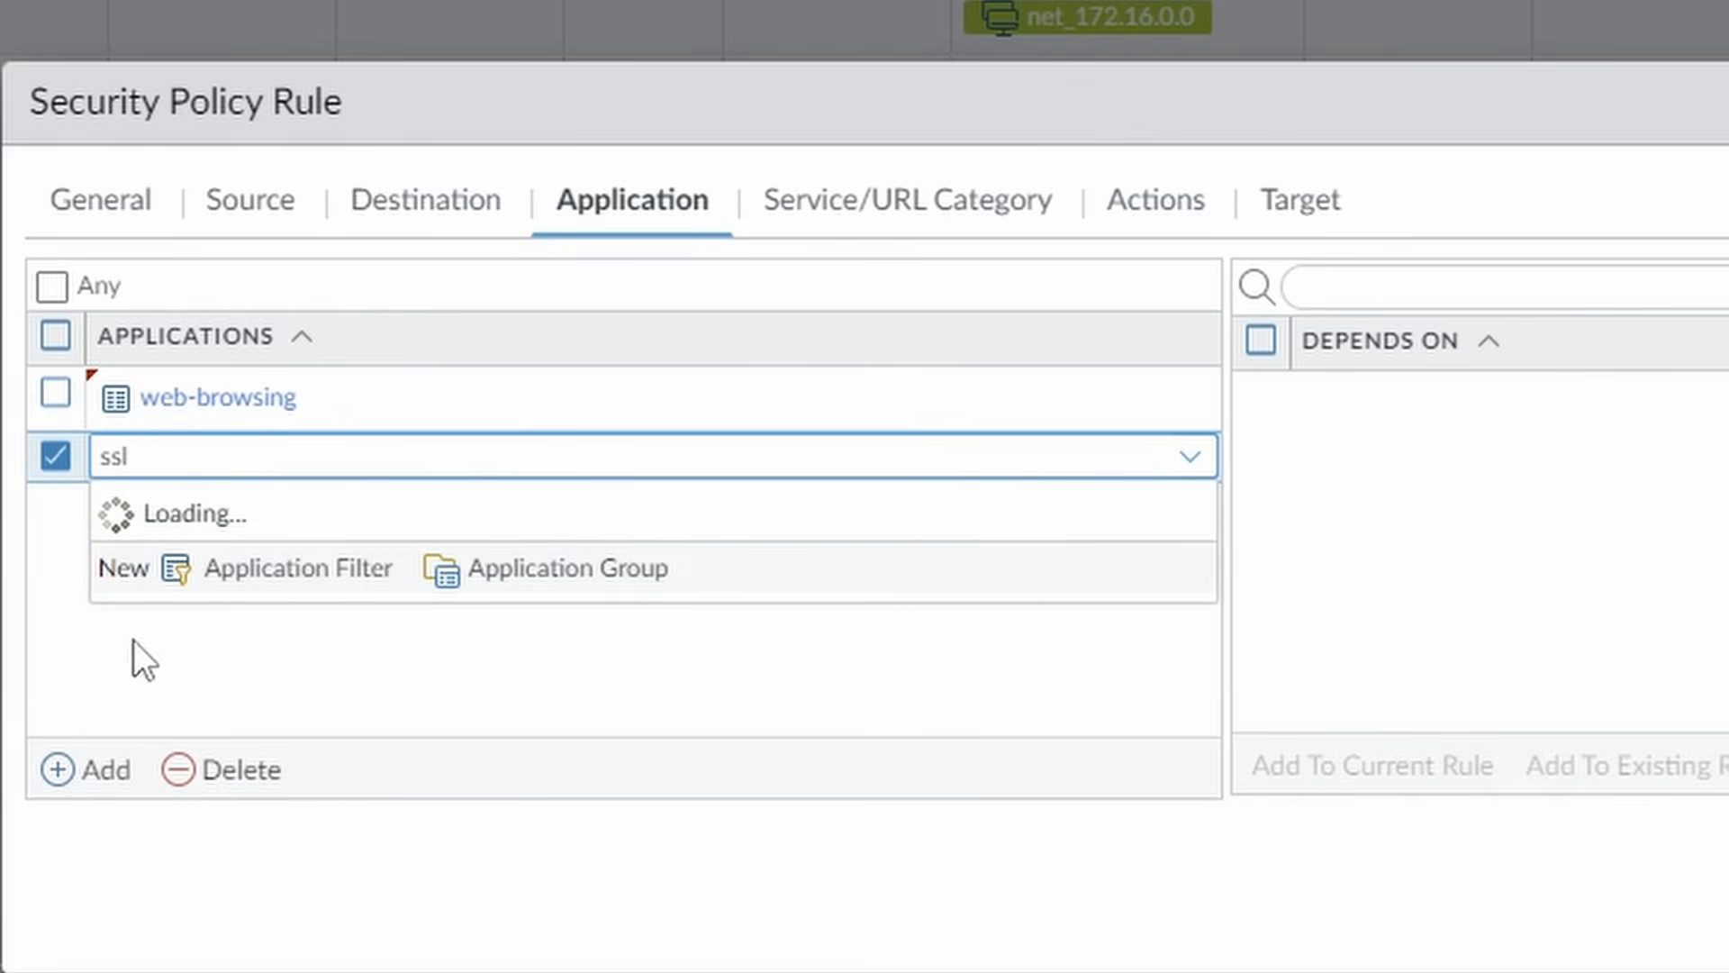
{"action": "left_click", "coordinate": [224, 644]}
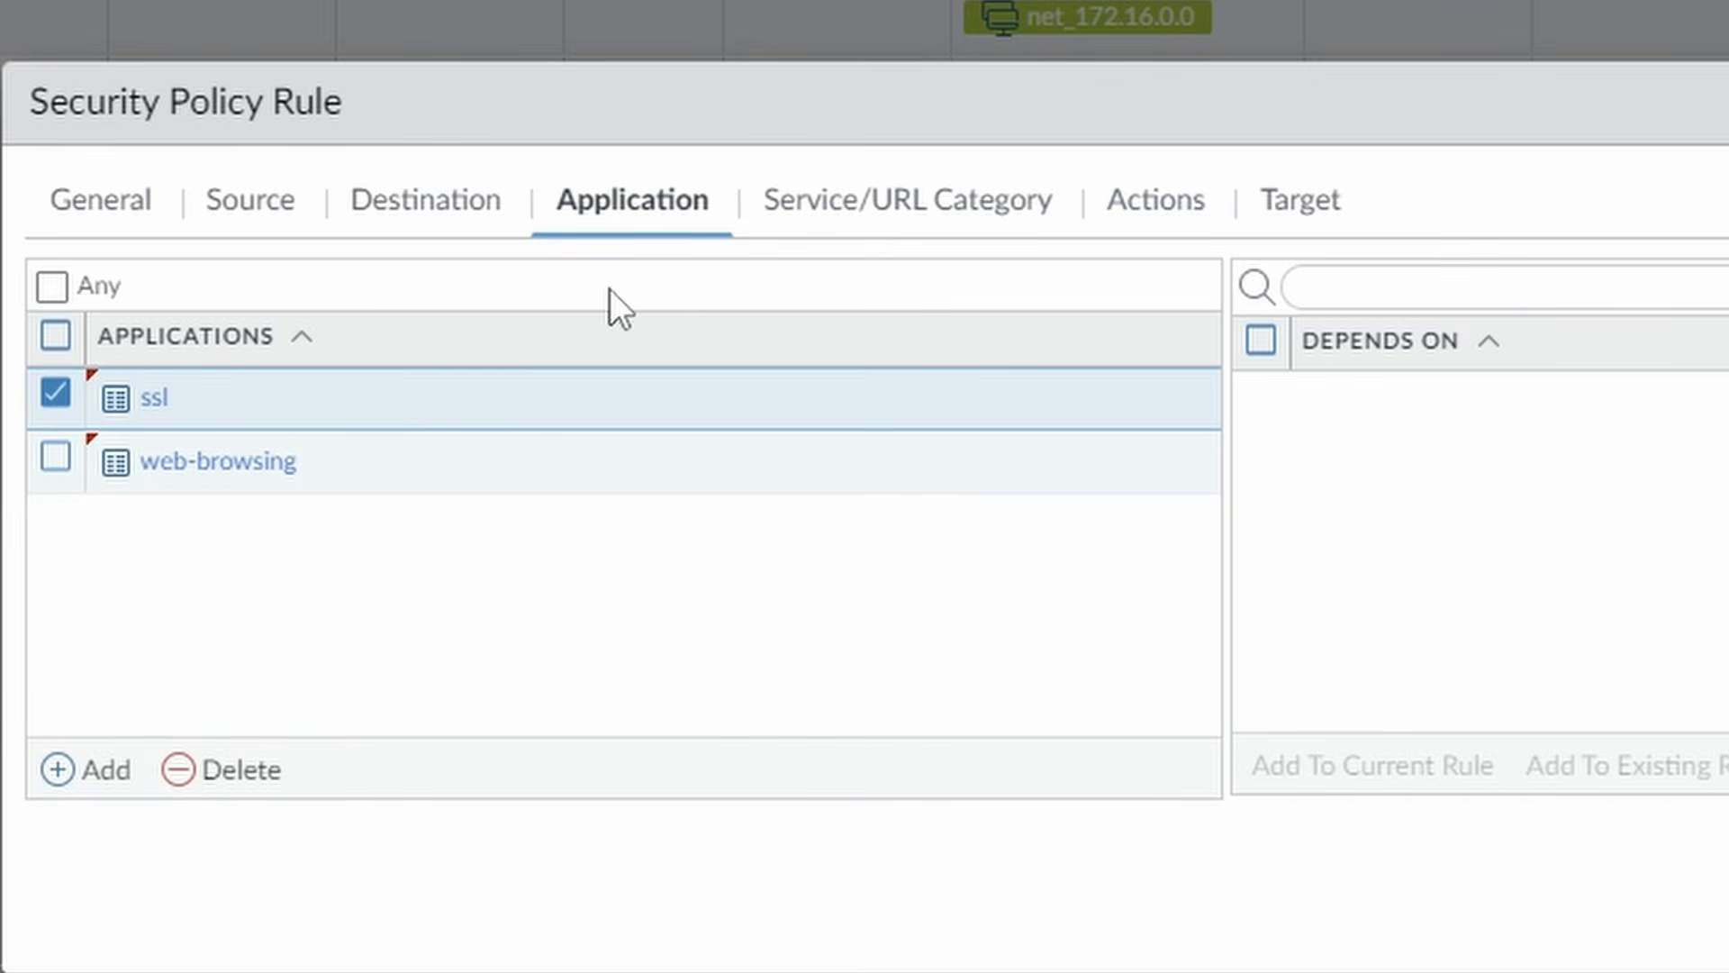
Add a new tcp-443 service on TCP destination port 443 and save the rule.
{"action": "left_click", "coordinate": [970, 219]}
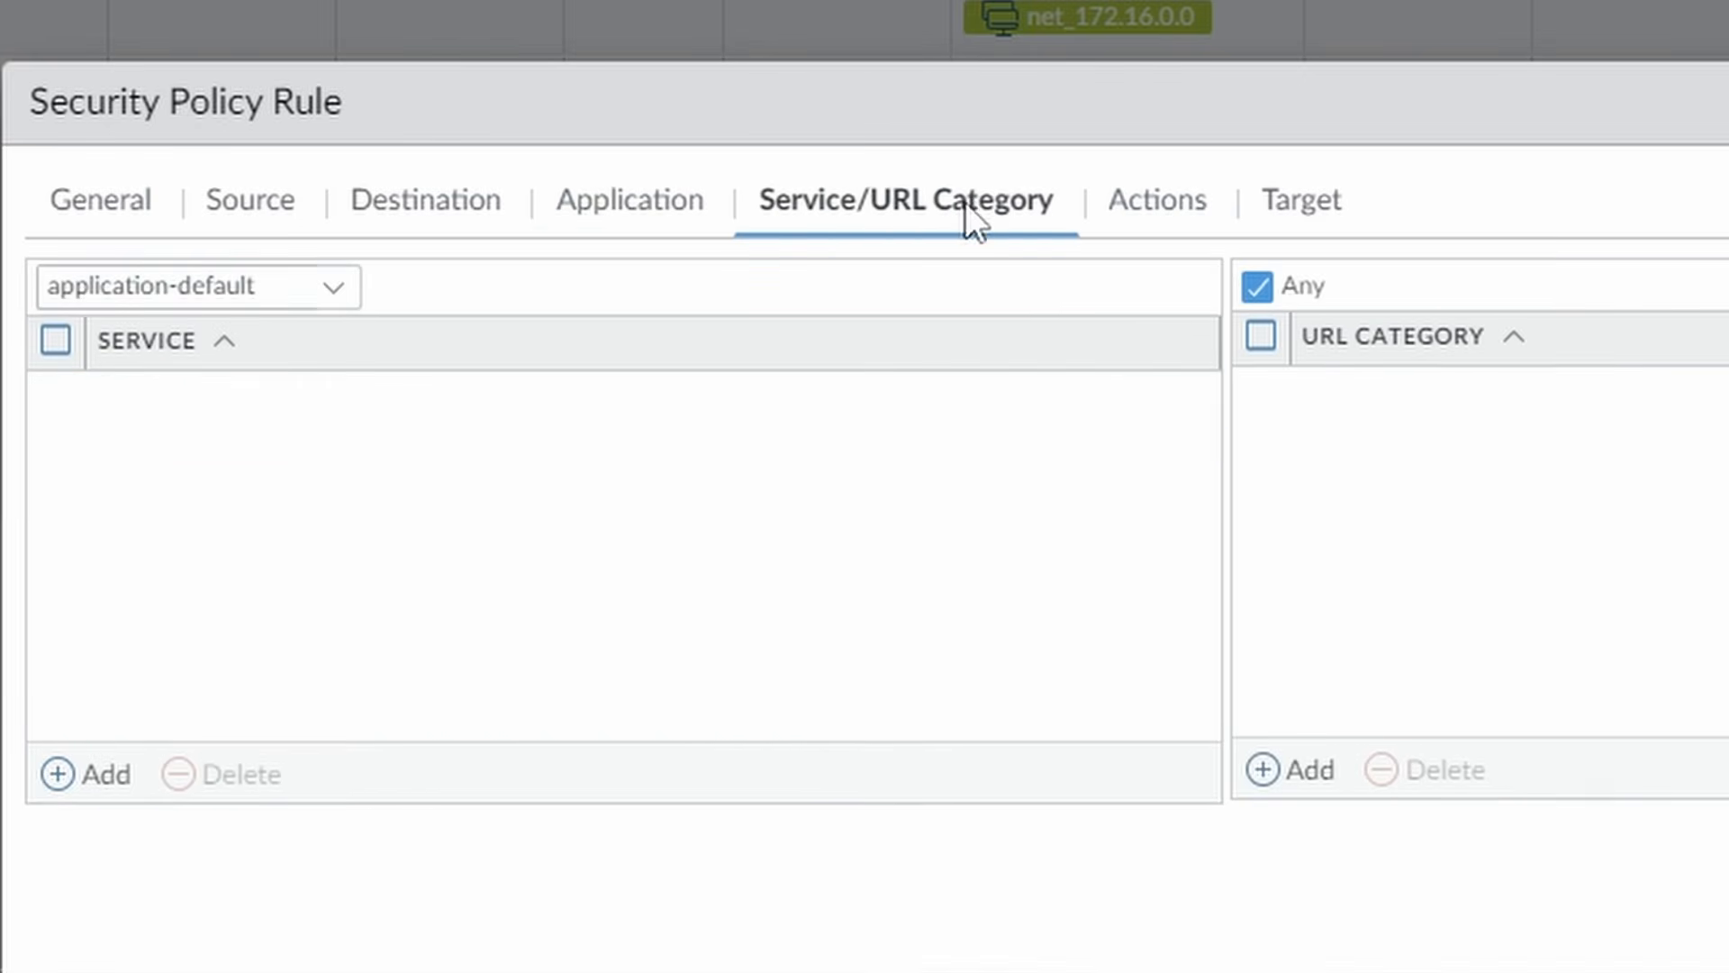
{"action": "left_click", "coordinate": [104, 776]}
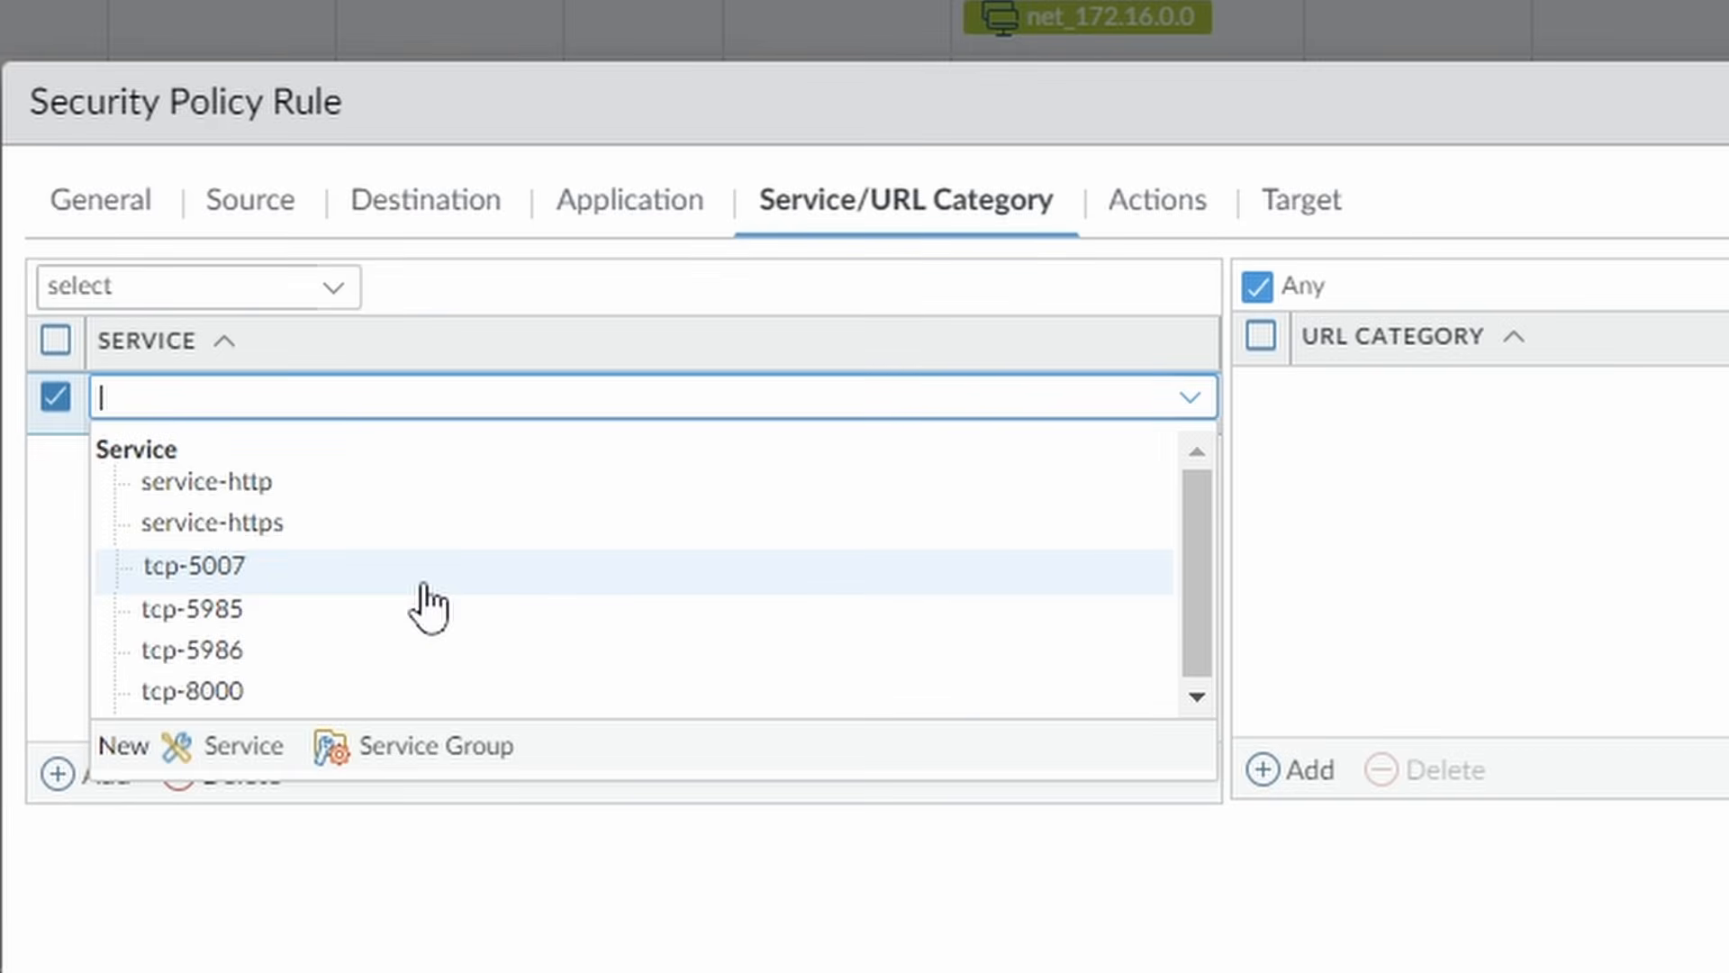
{"action": "key", "text": "BackSpace"}
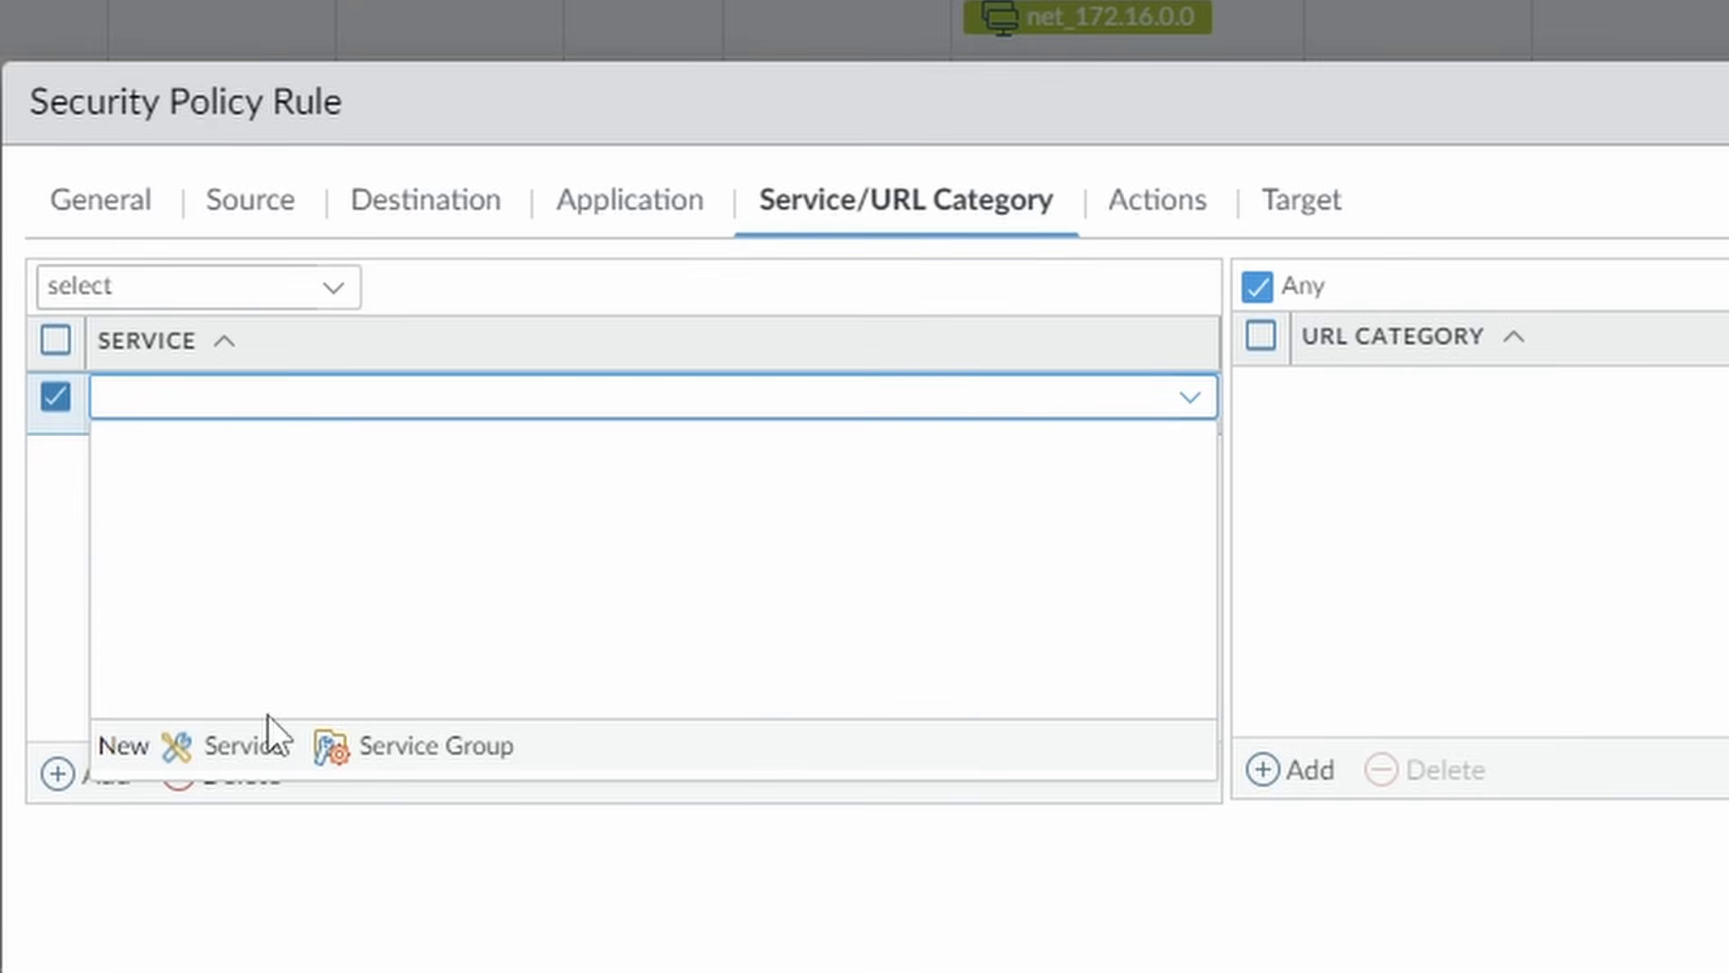
{"action": "left_click", "coordinate": [256, 748]}
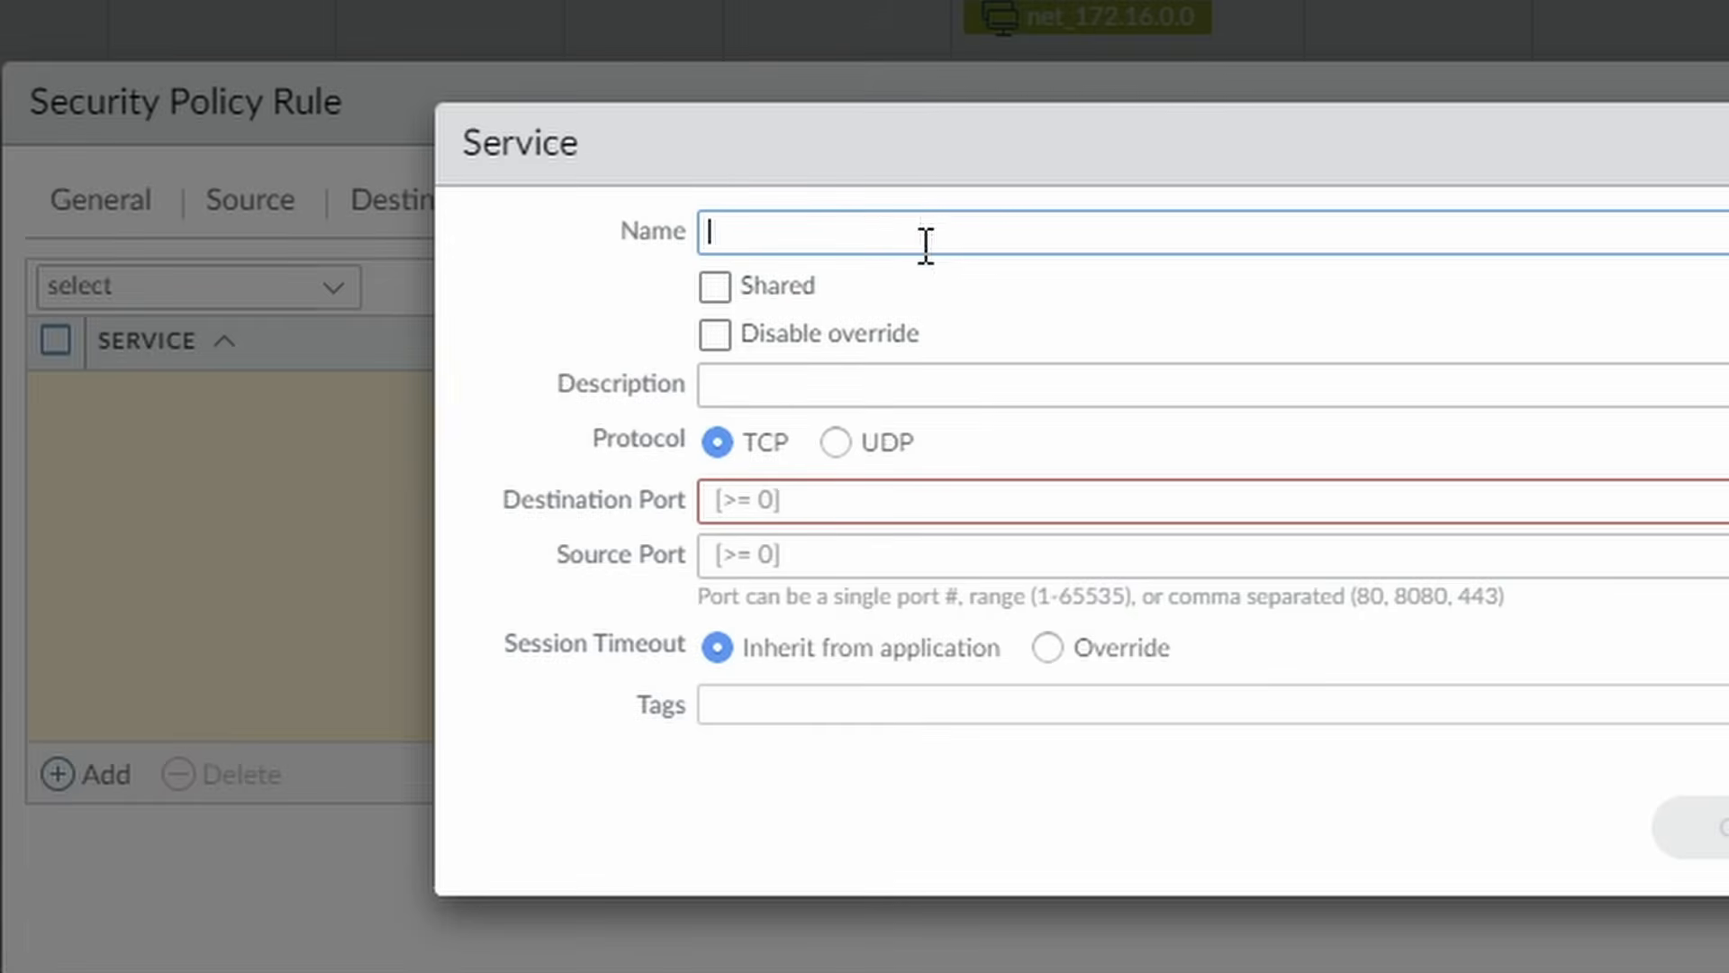
{"action": "type", "text": "tcp-"}
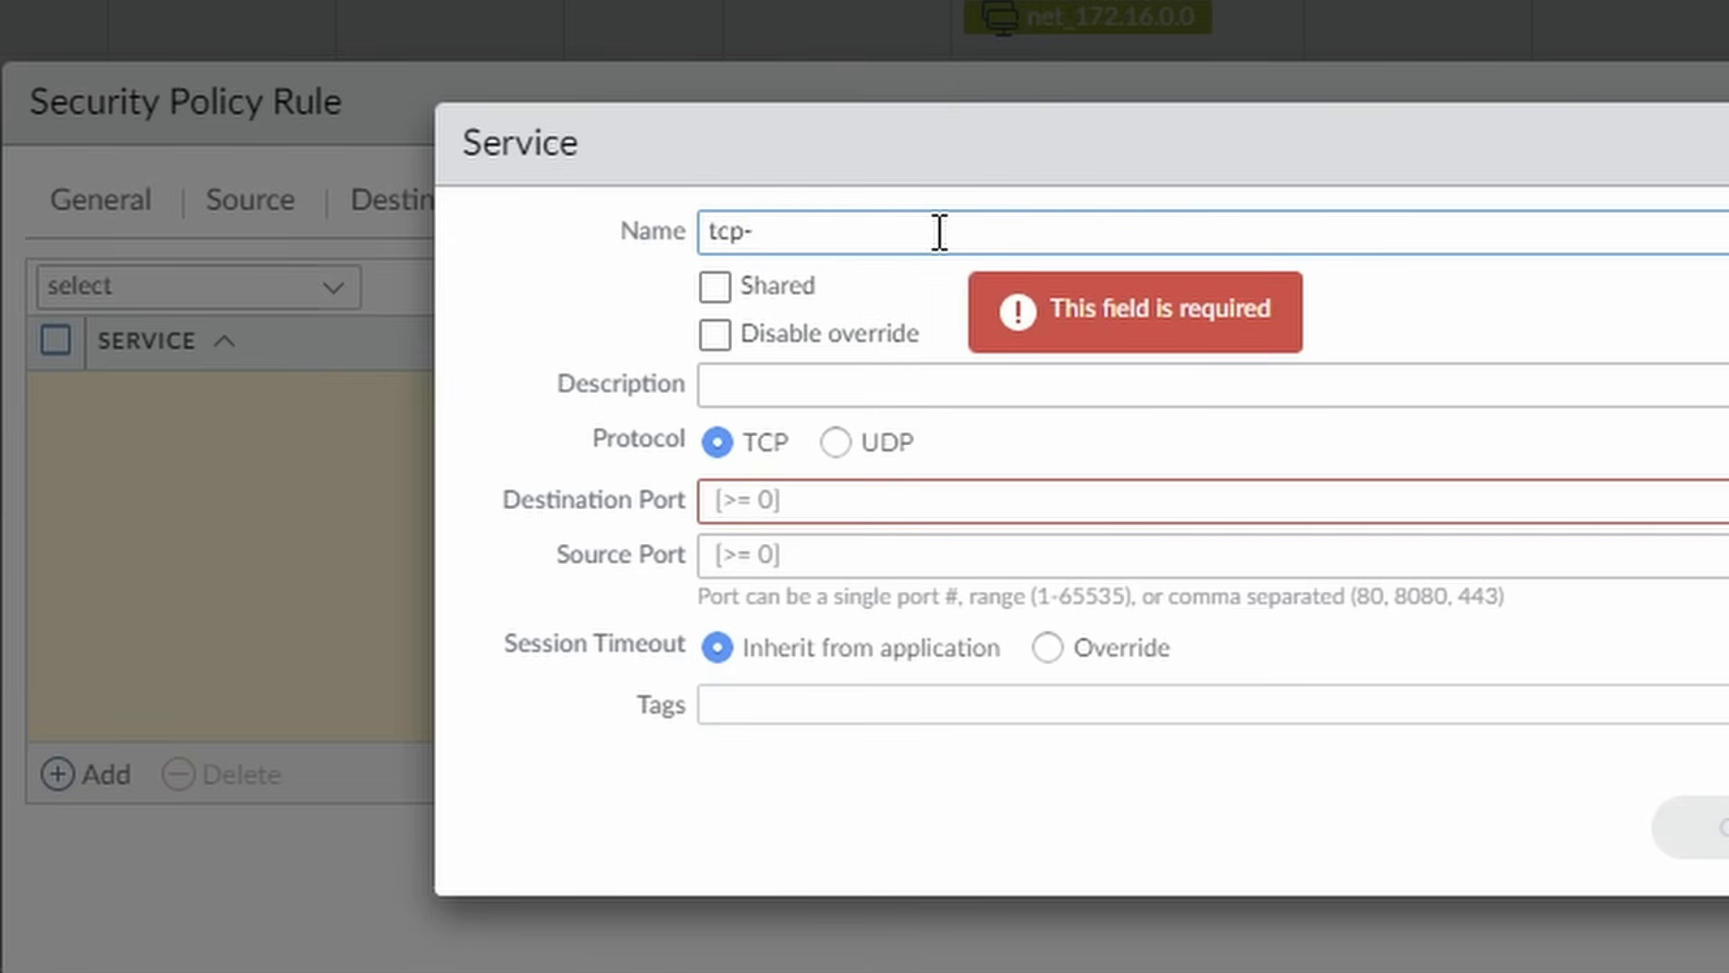
{"action": "type", "text": "443"}
{"action": "left_click", "coordinate": [976, 369]}
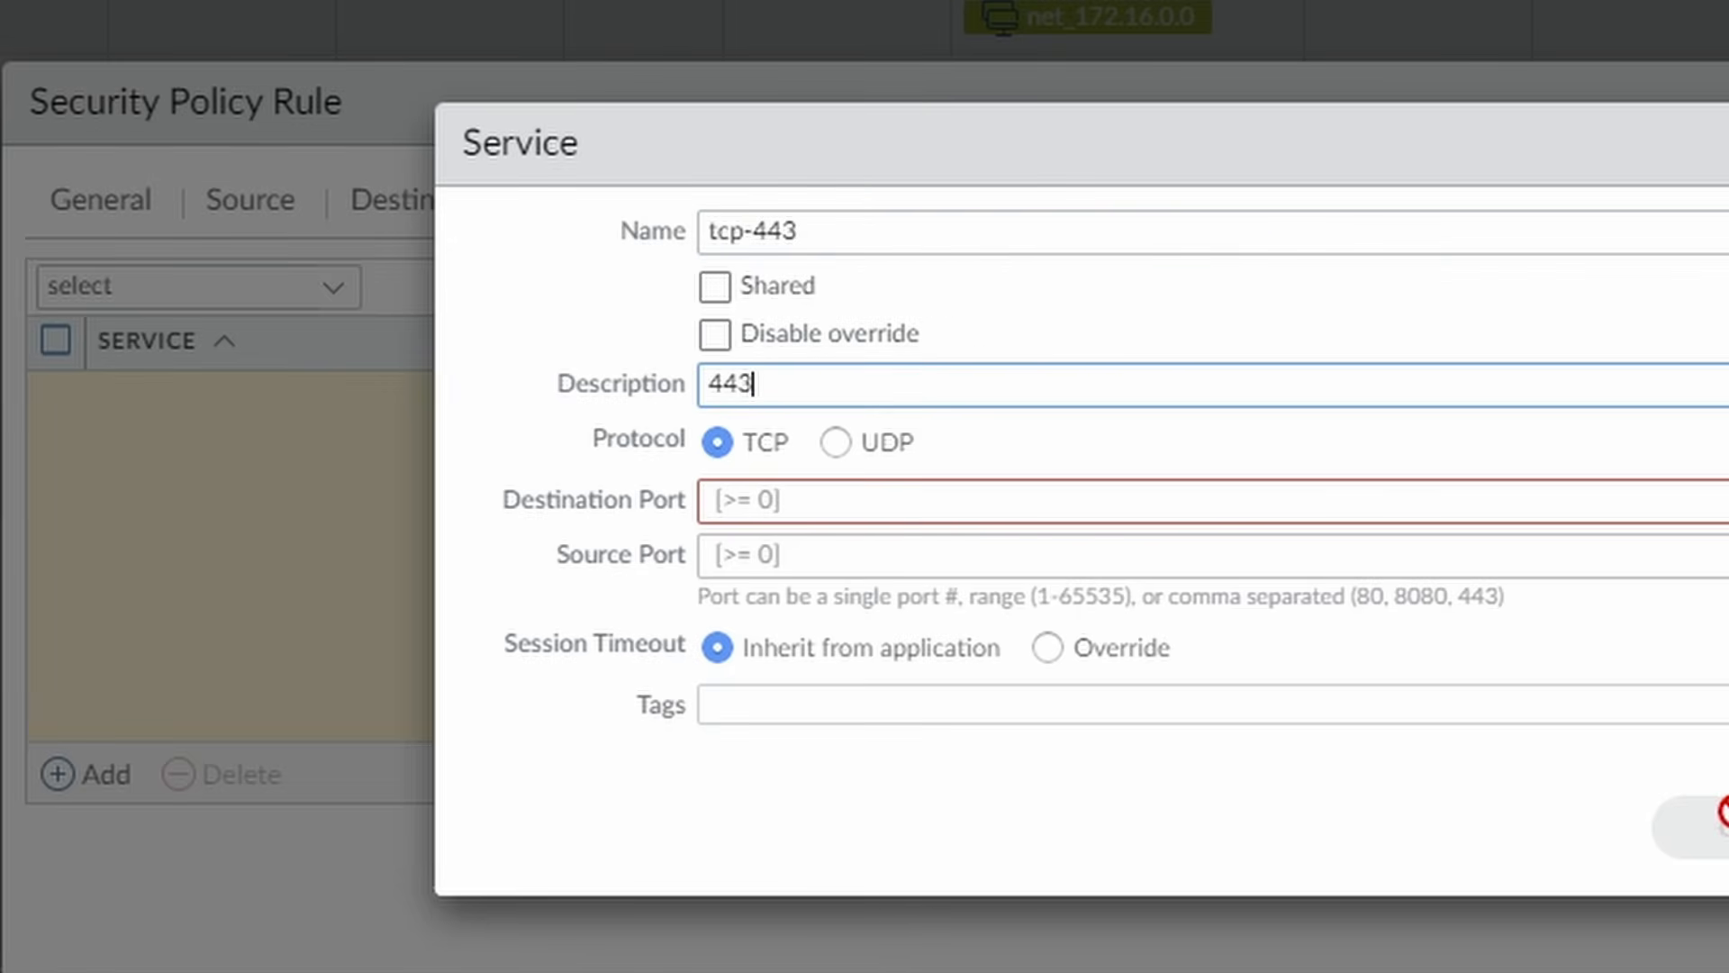
{"action": "key", "text": "ctrl+a"}
{"action": "key", "text": "ctrl+x"}
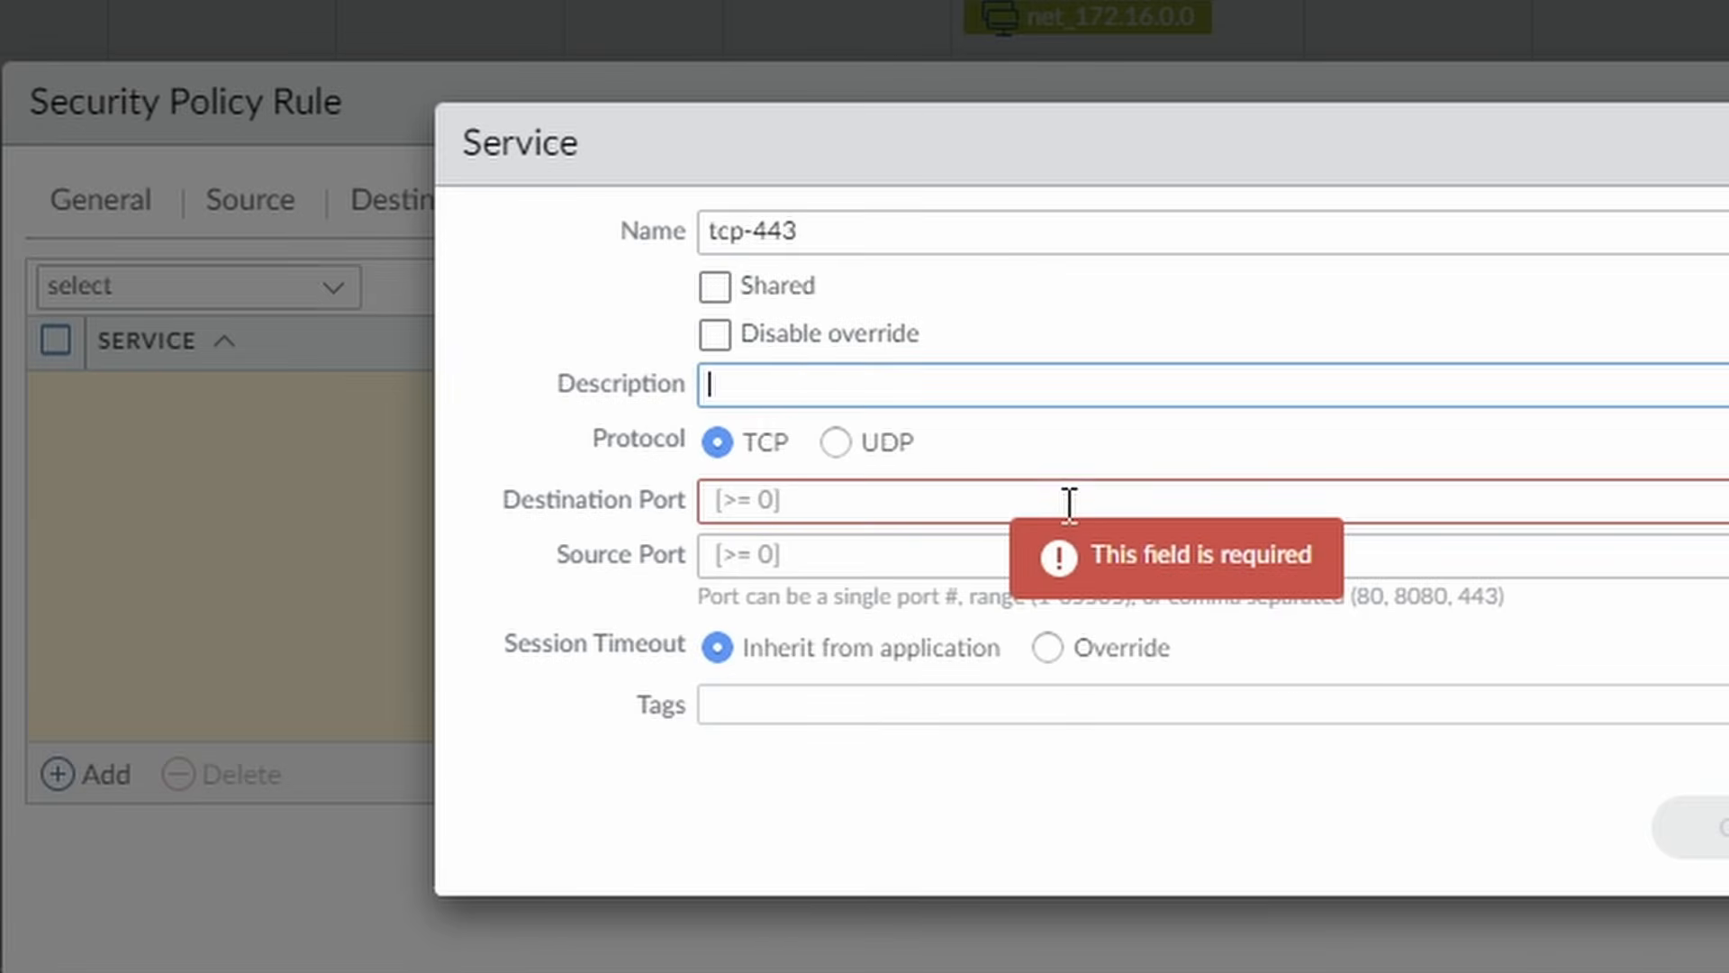
{"action": "left_click", "coordinate": [1115, 502]}
{"action": "key", "text": "ctrl+v"}
{"action": "left_click", "coordinate": [1691, 829]}
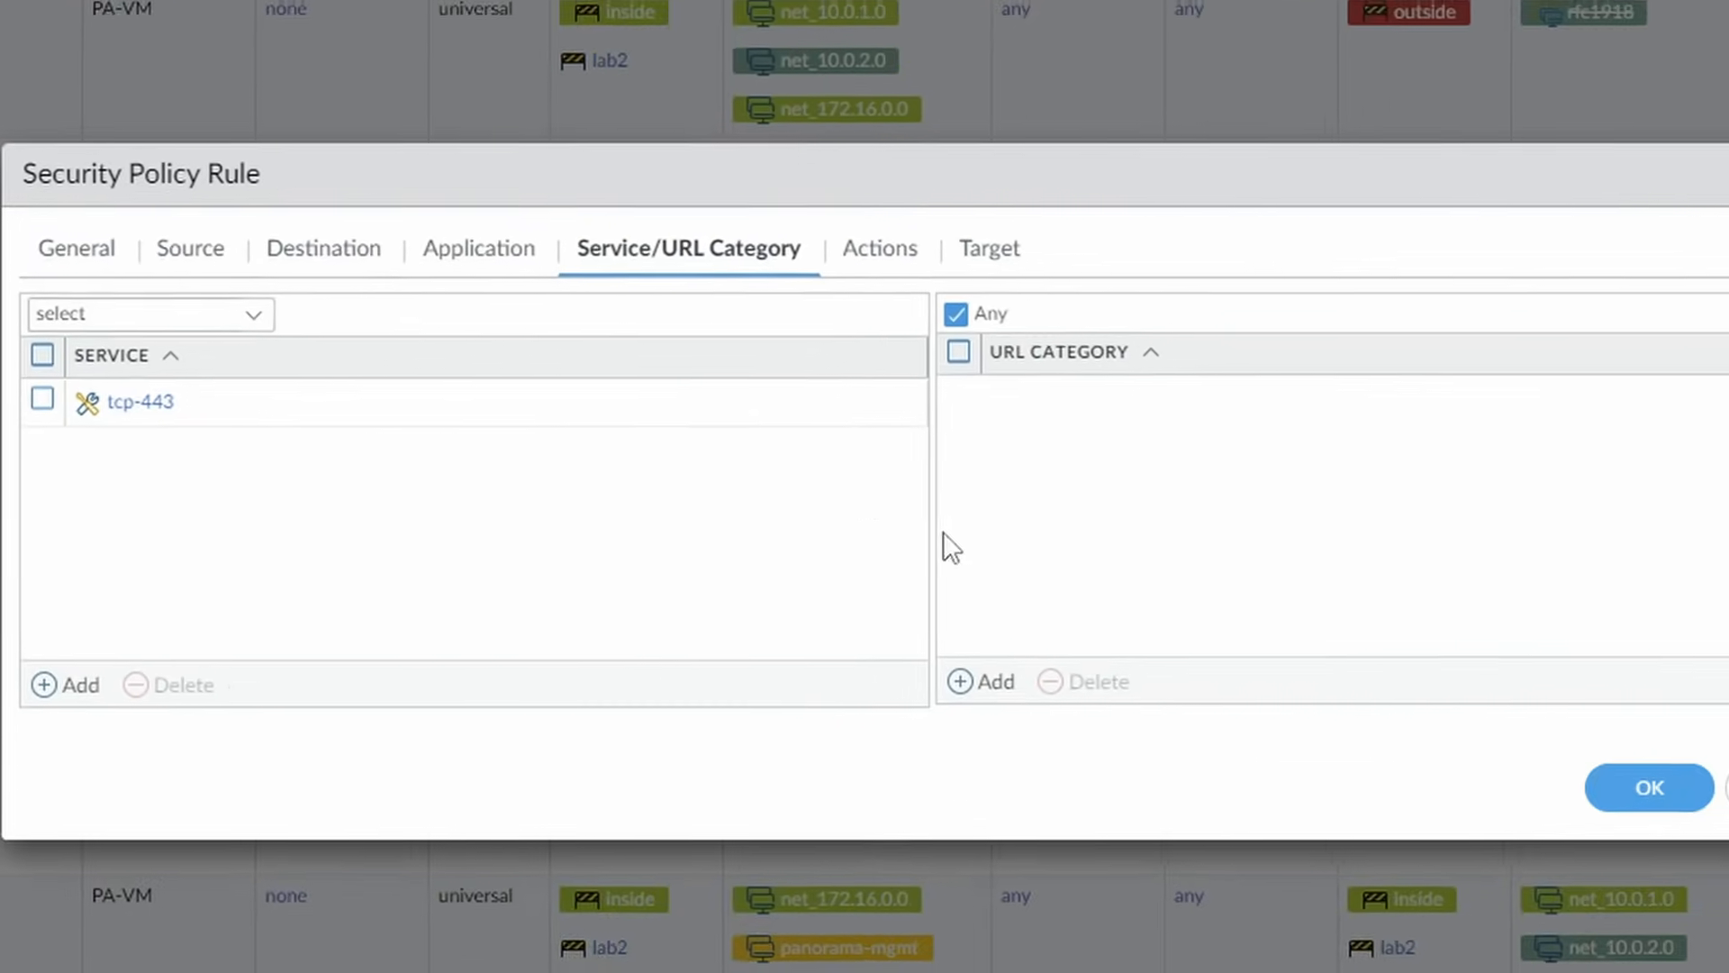
{"action": "left_click", "coordinate": [880, 247]}
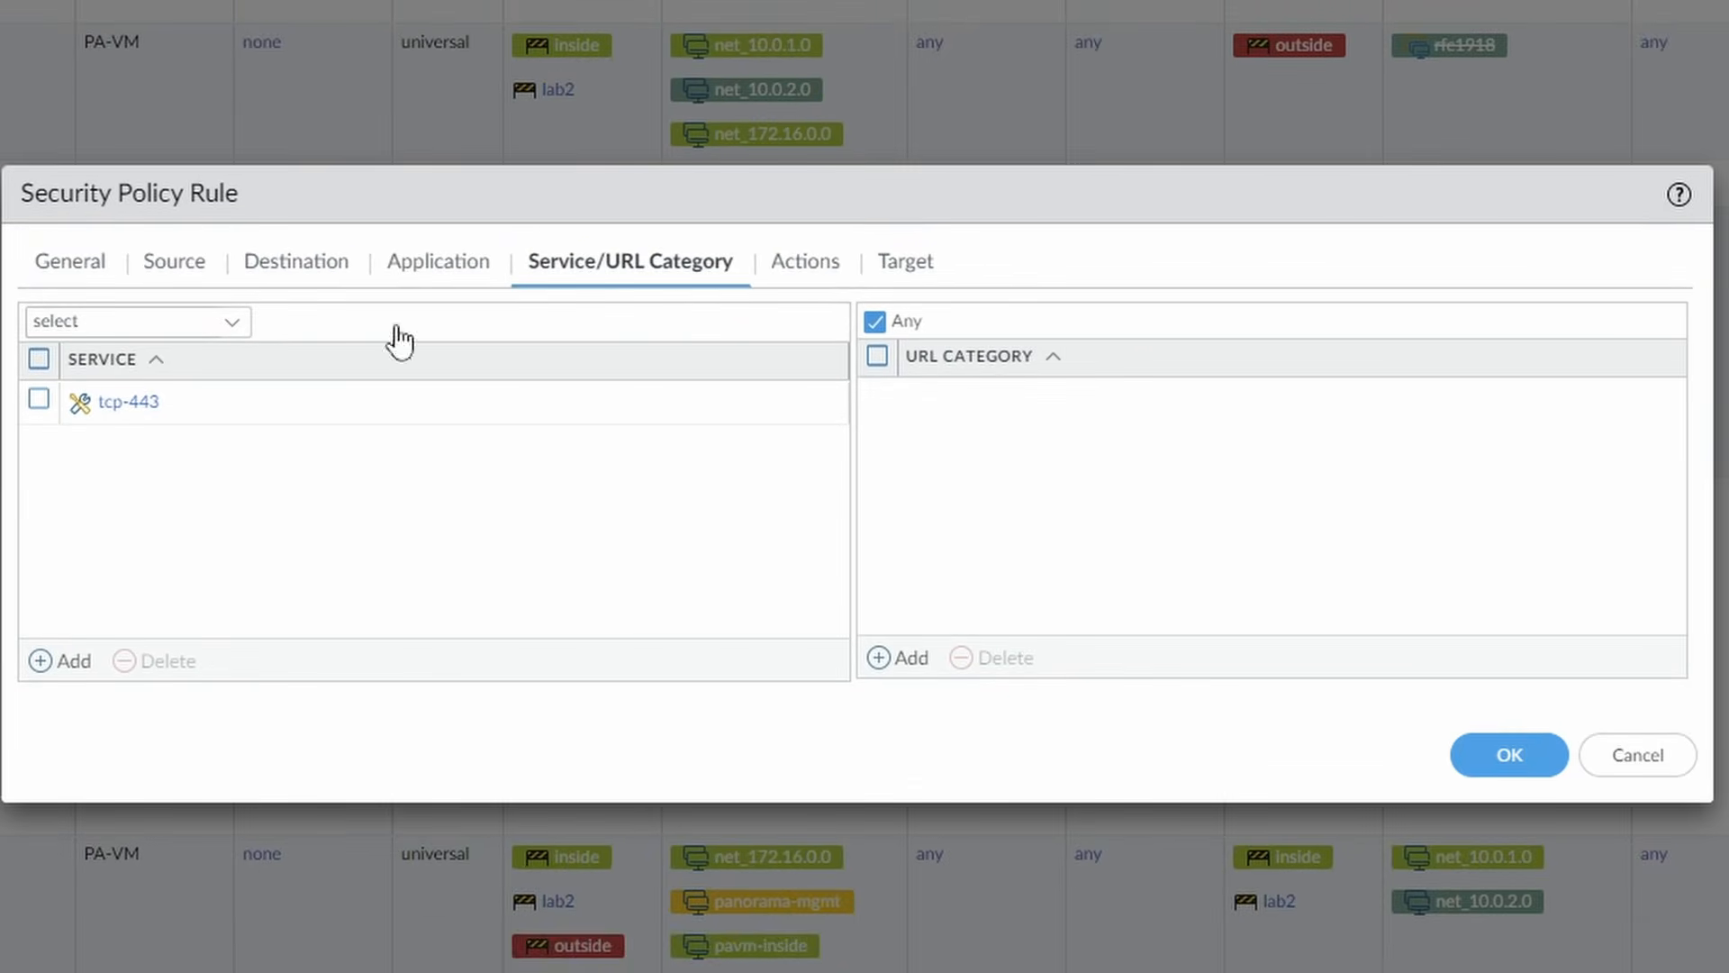
{"action": "left_click", "coordinate": [1538, 700]}
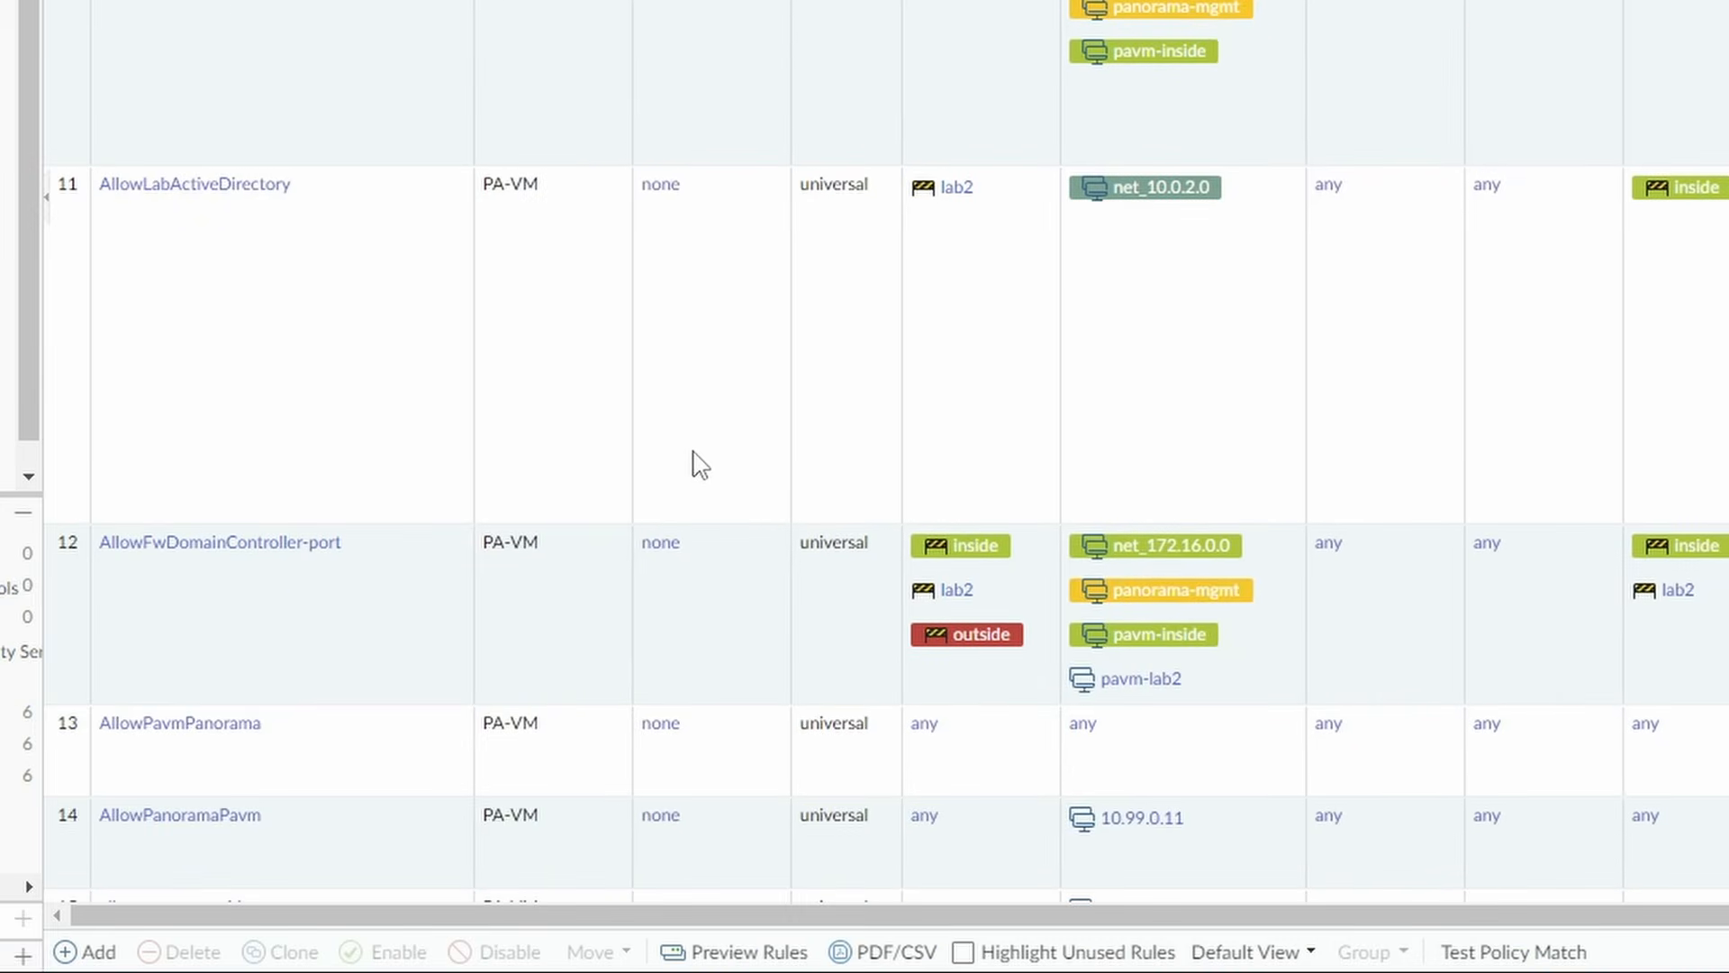
Start another security policy rule named allow-clientless-app below allow-internet-portal.
{"action": "scroll", "coordinate": [700, 464], "scroll_direction": "down", "scroll_amount": 5}
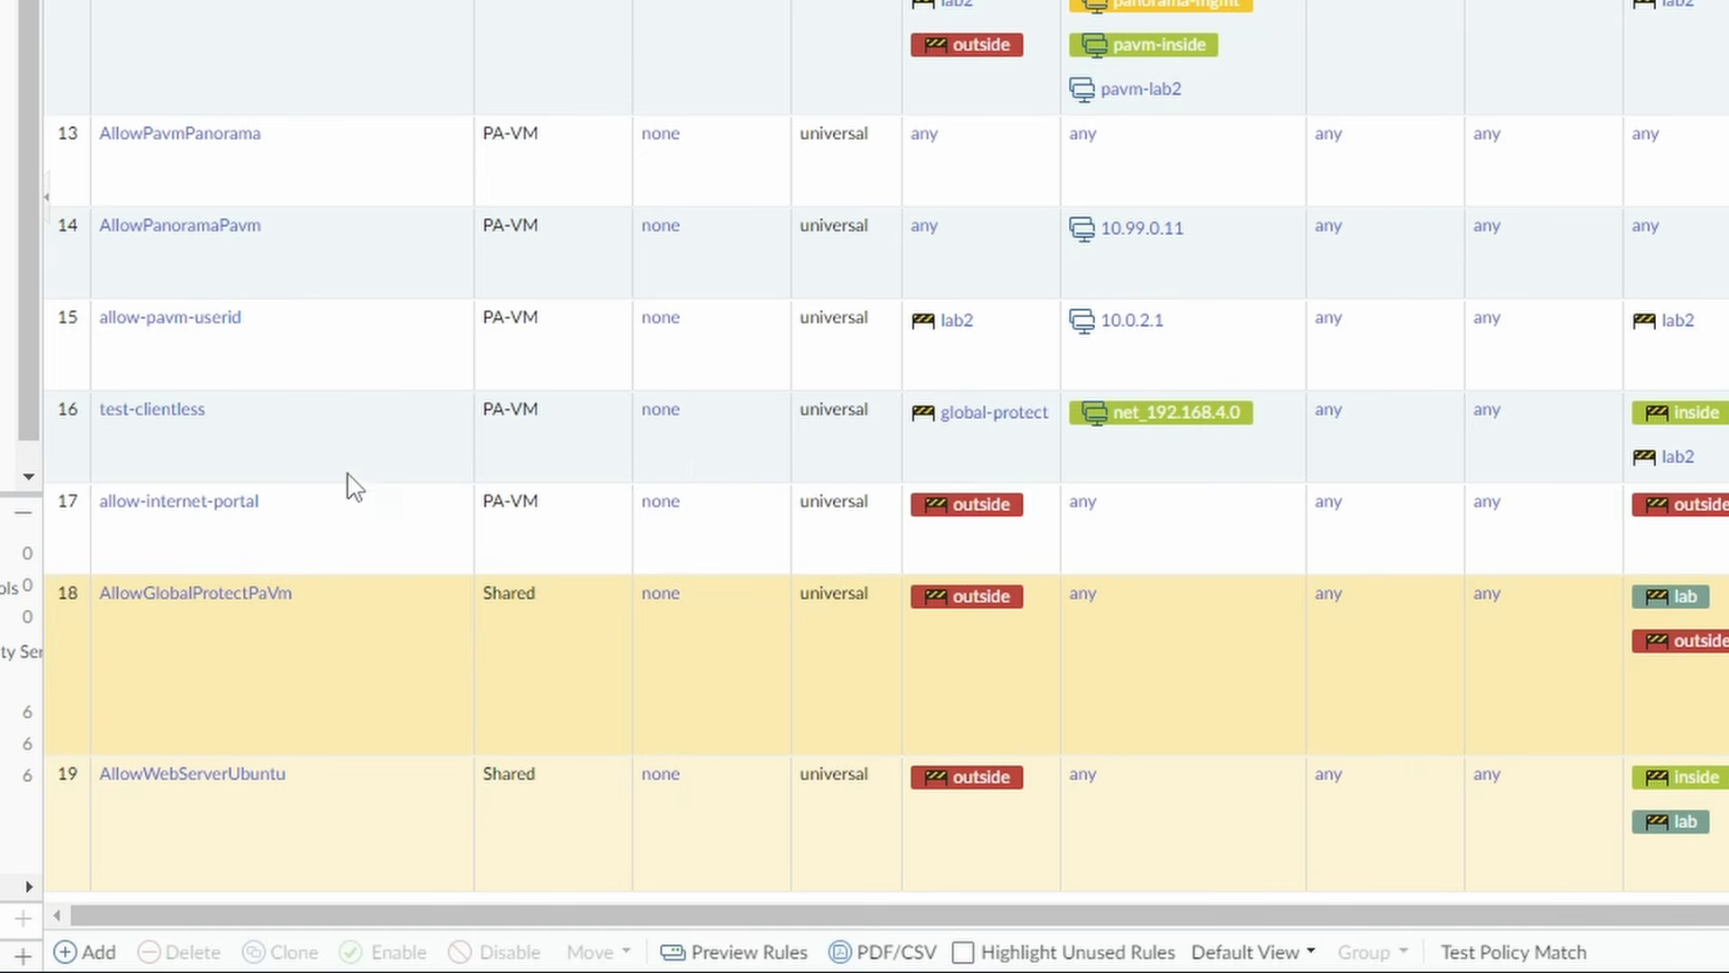
{"action": "left_click", "coordinate": [302, 529]}
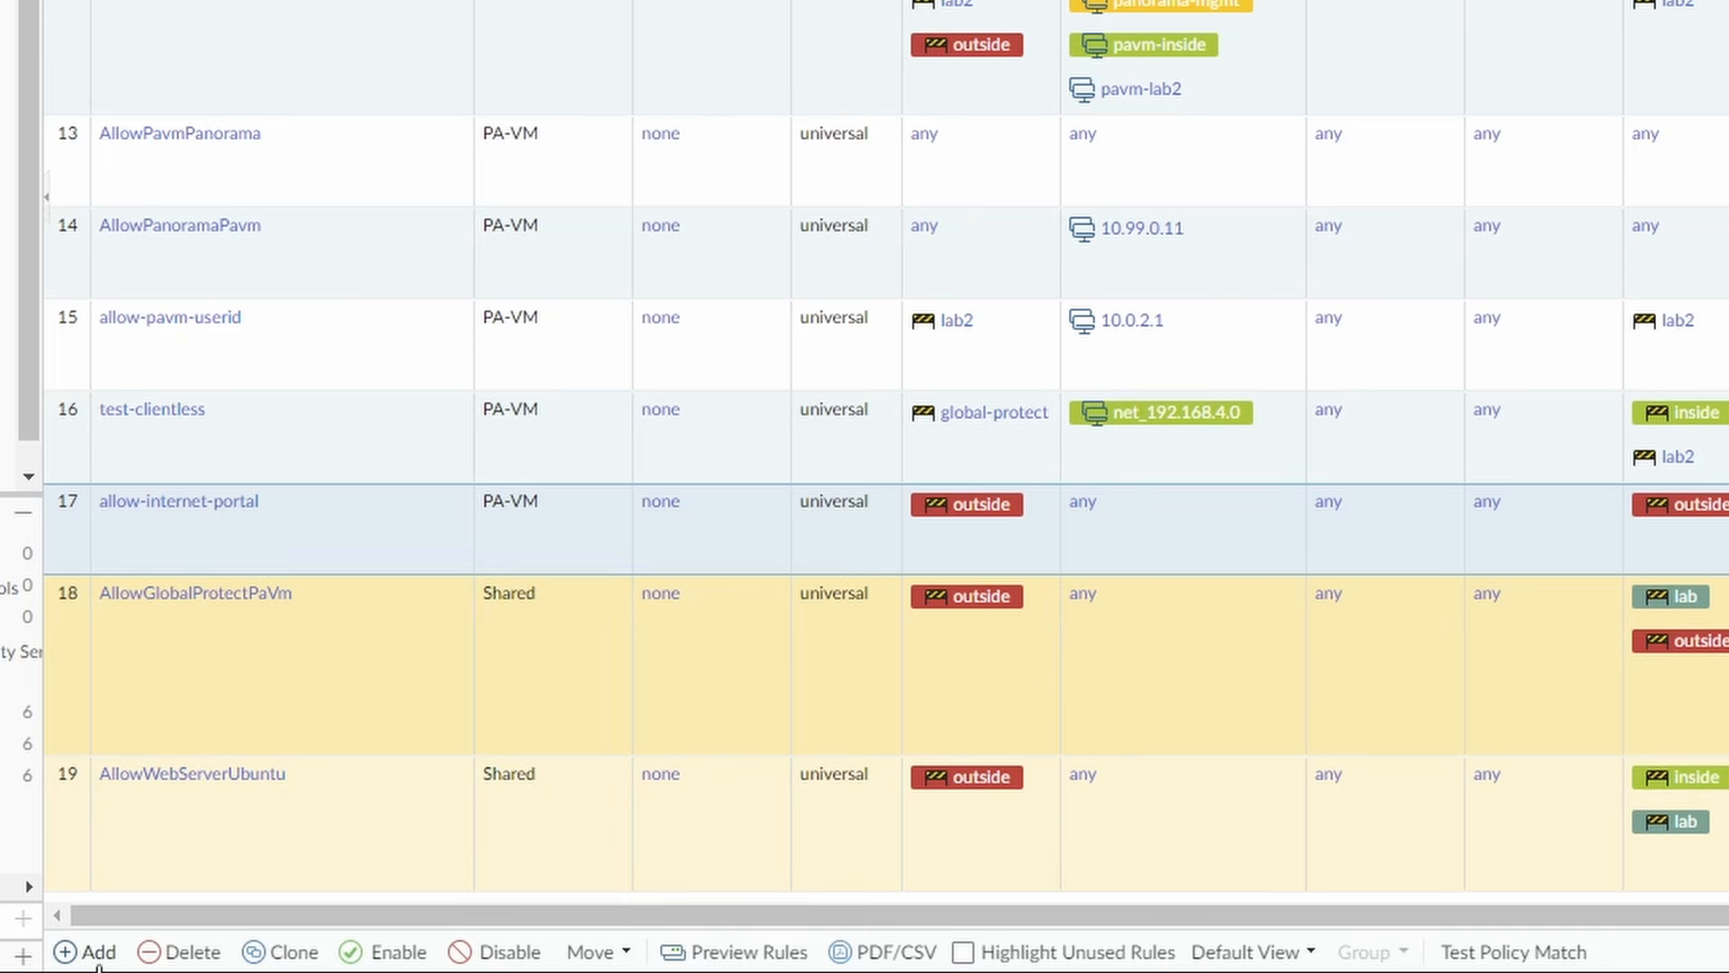
{"action": "left_click", "coordinate": [98, 951]}
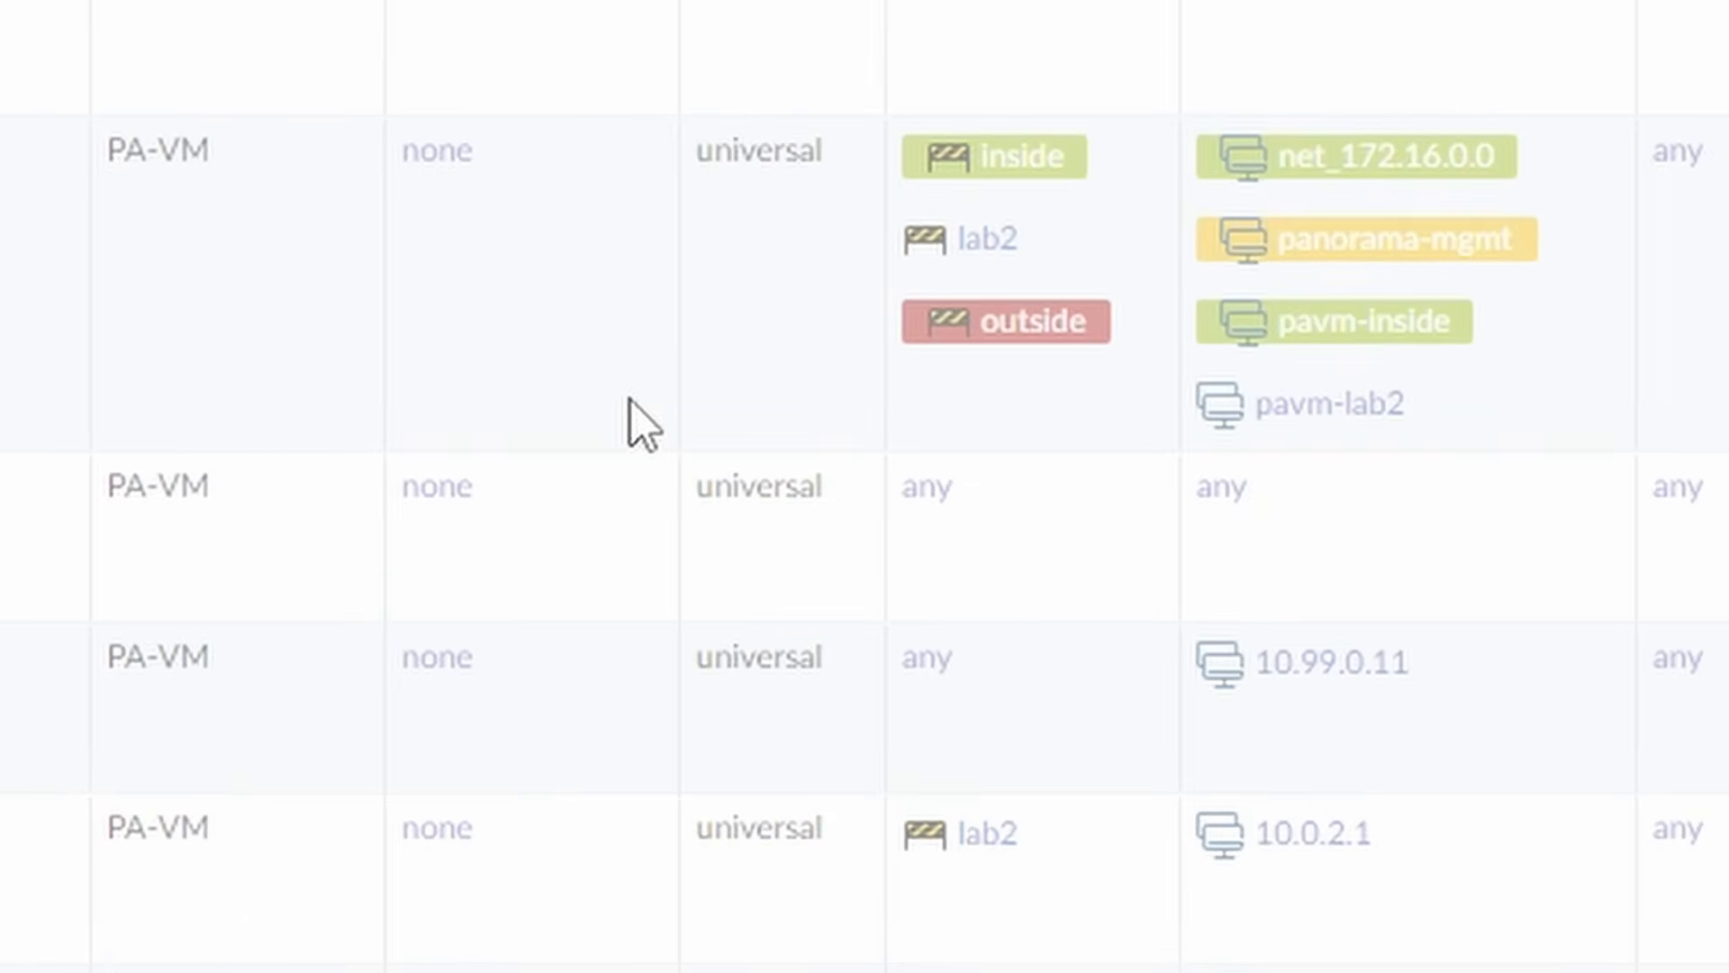
{"action": "type", "text": "all"}
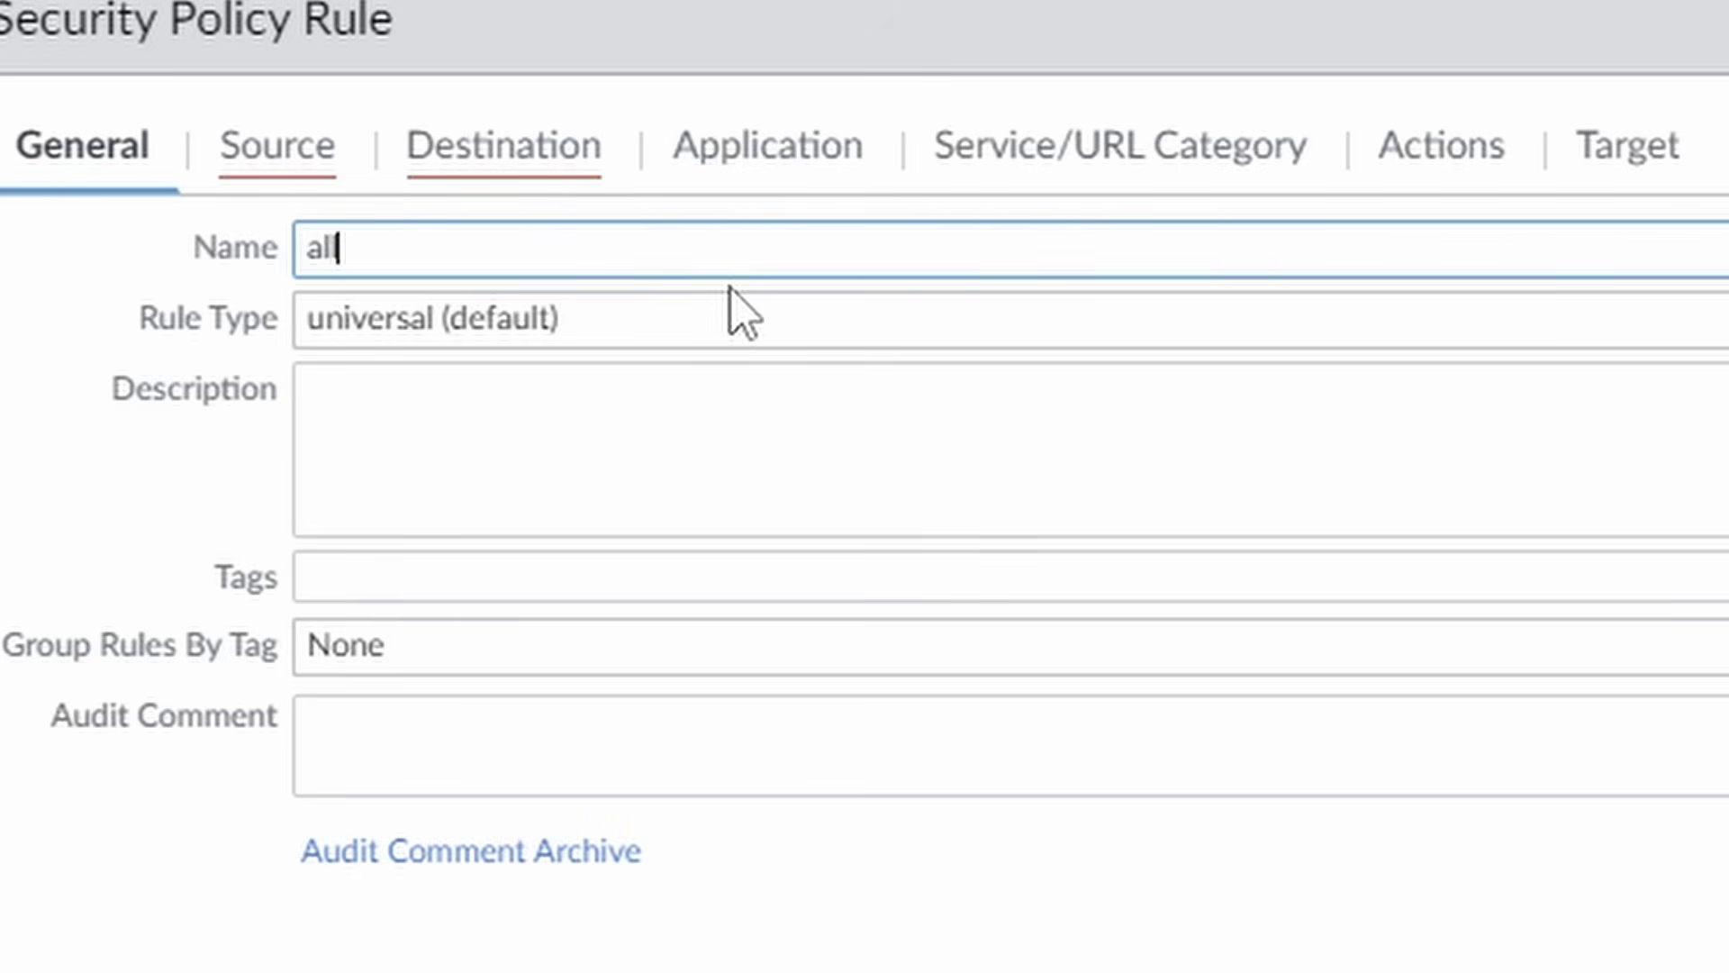
{"action": "type", "text": "ow-clie"}
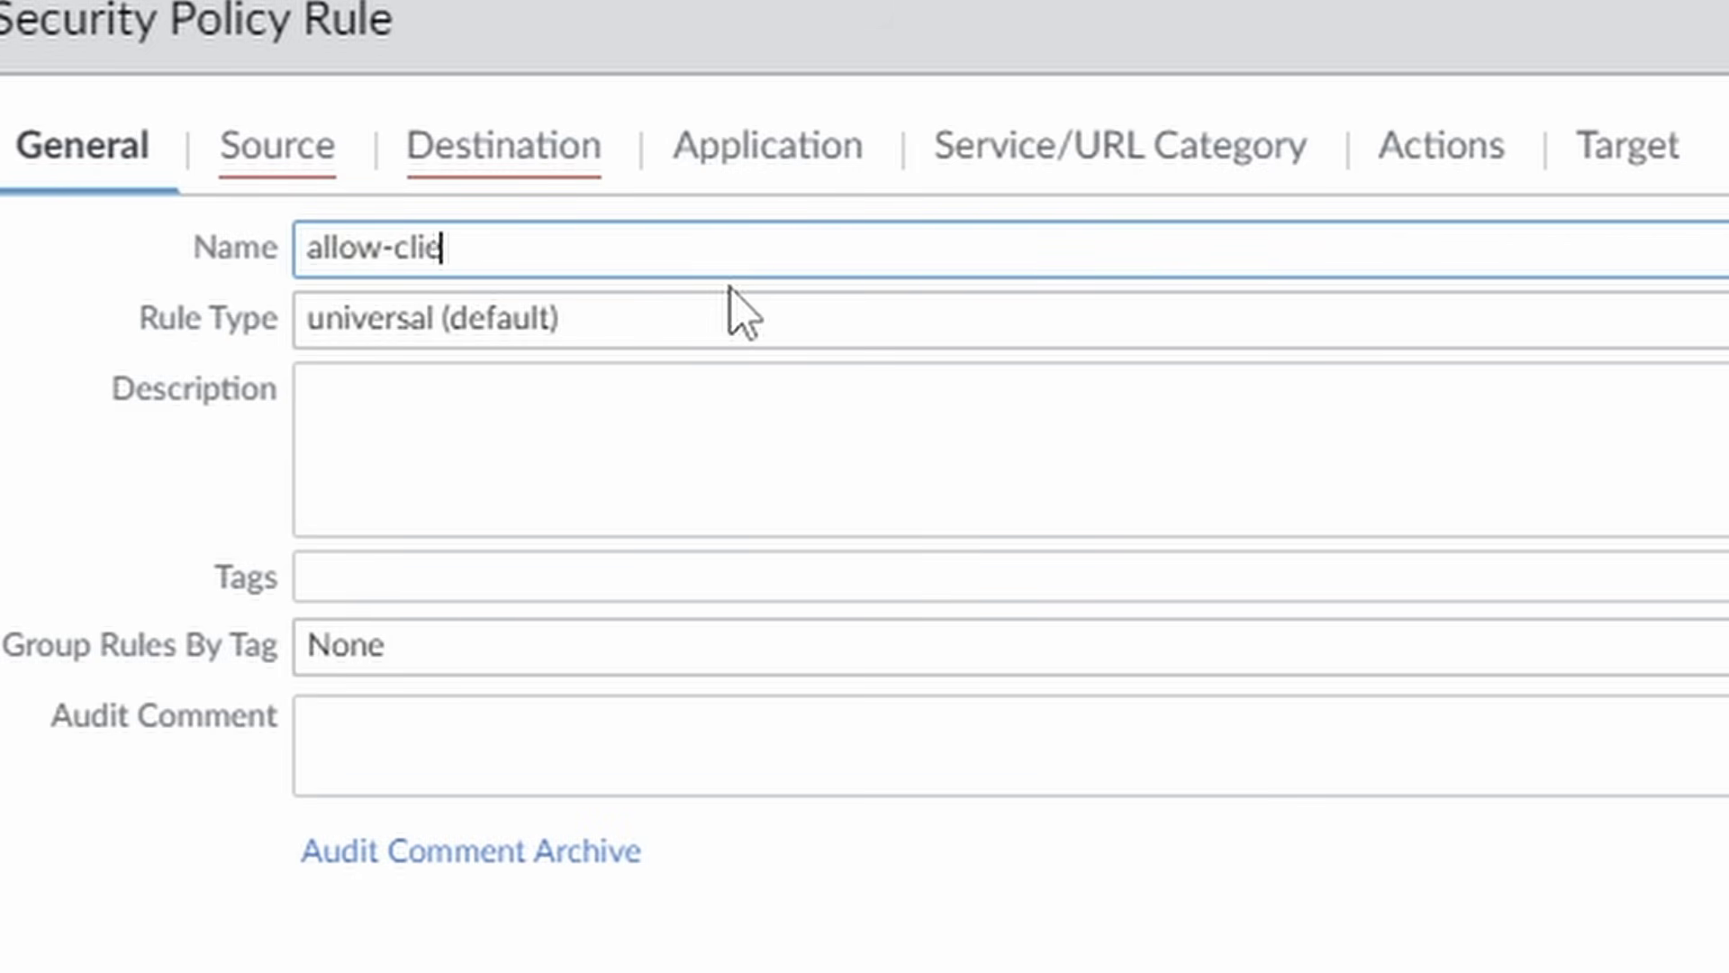
{"action": "type", "text": "ntless-apps"}
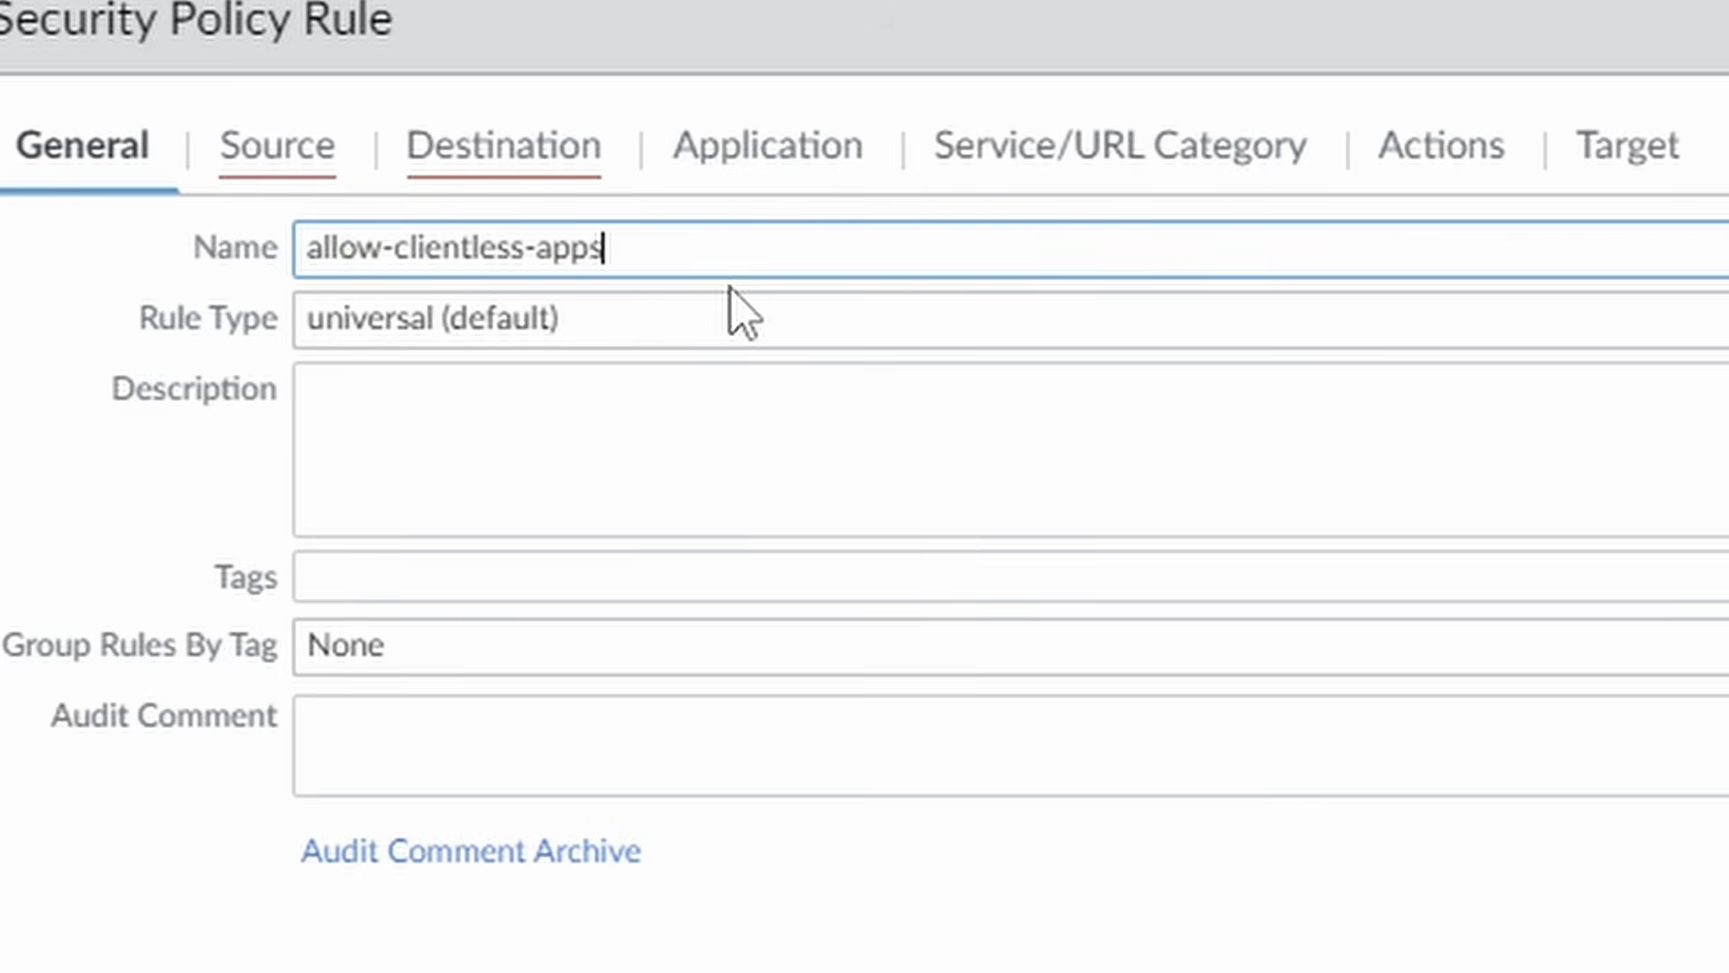
Add gp-clientless as the rule's source zone, keeping any source address.
{"action": "left_click", "coordinate": [277, 151]}
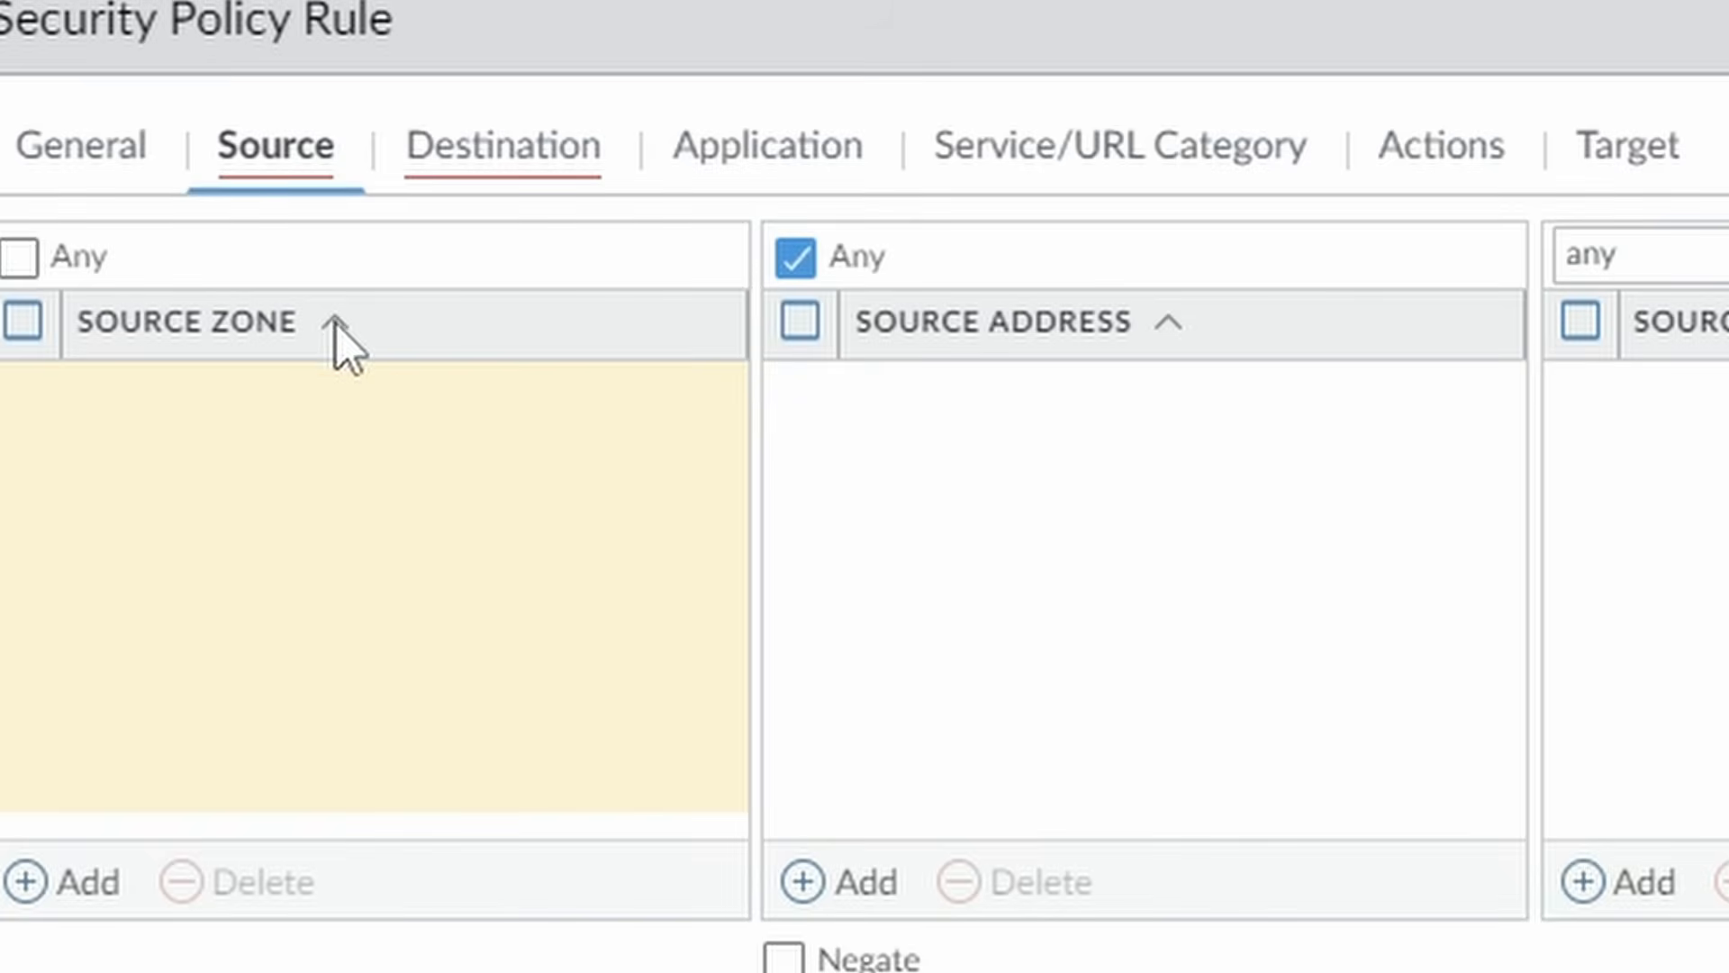
{"action": "left_click", "coordinate": [79, 884]}
{"action": "type", "text": "client"}
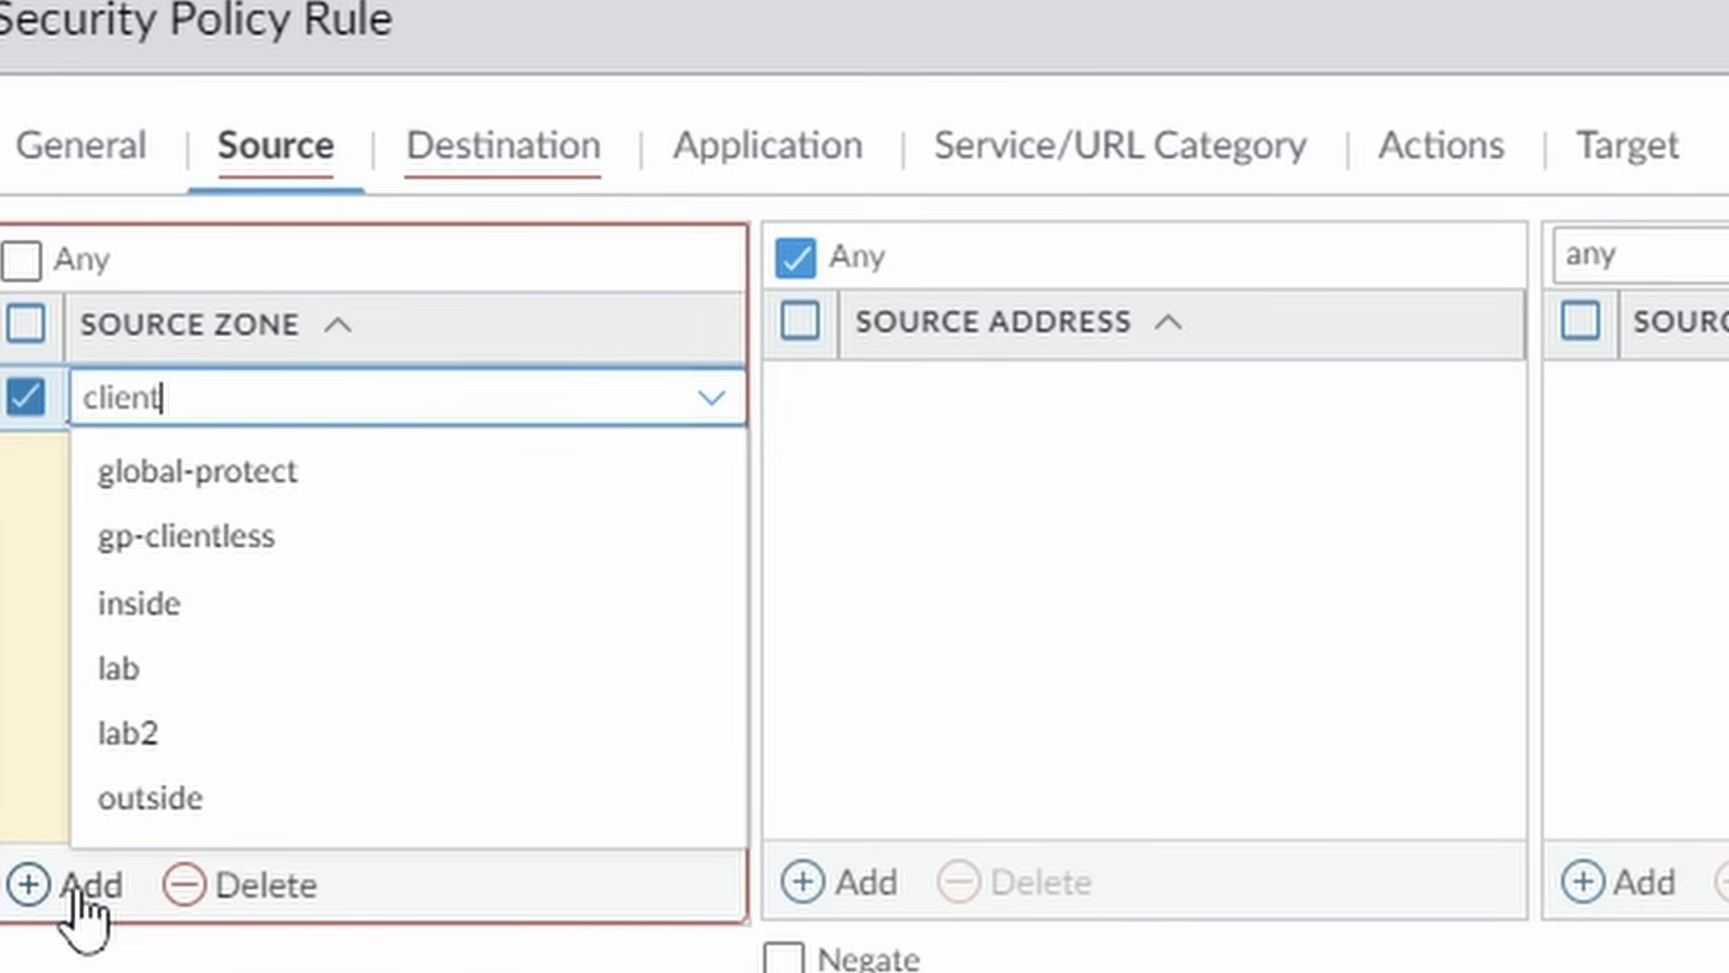
{"action": "left_click", "coordinate": [225, 478]}
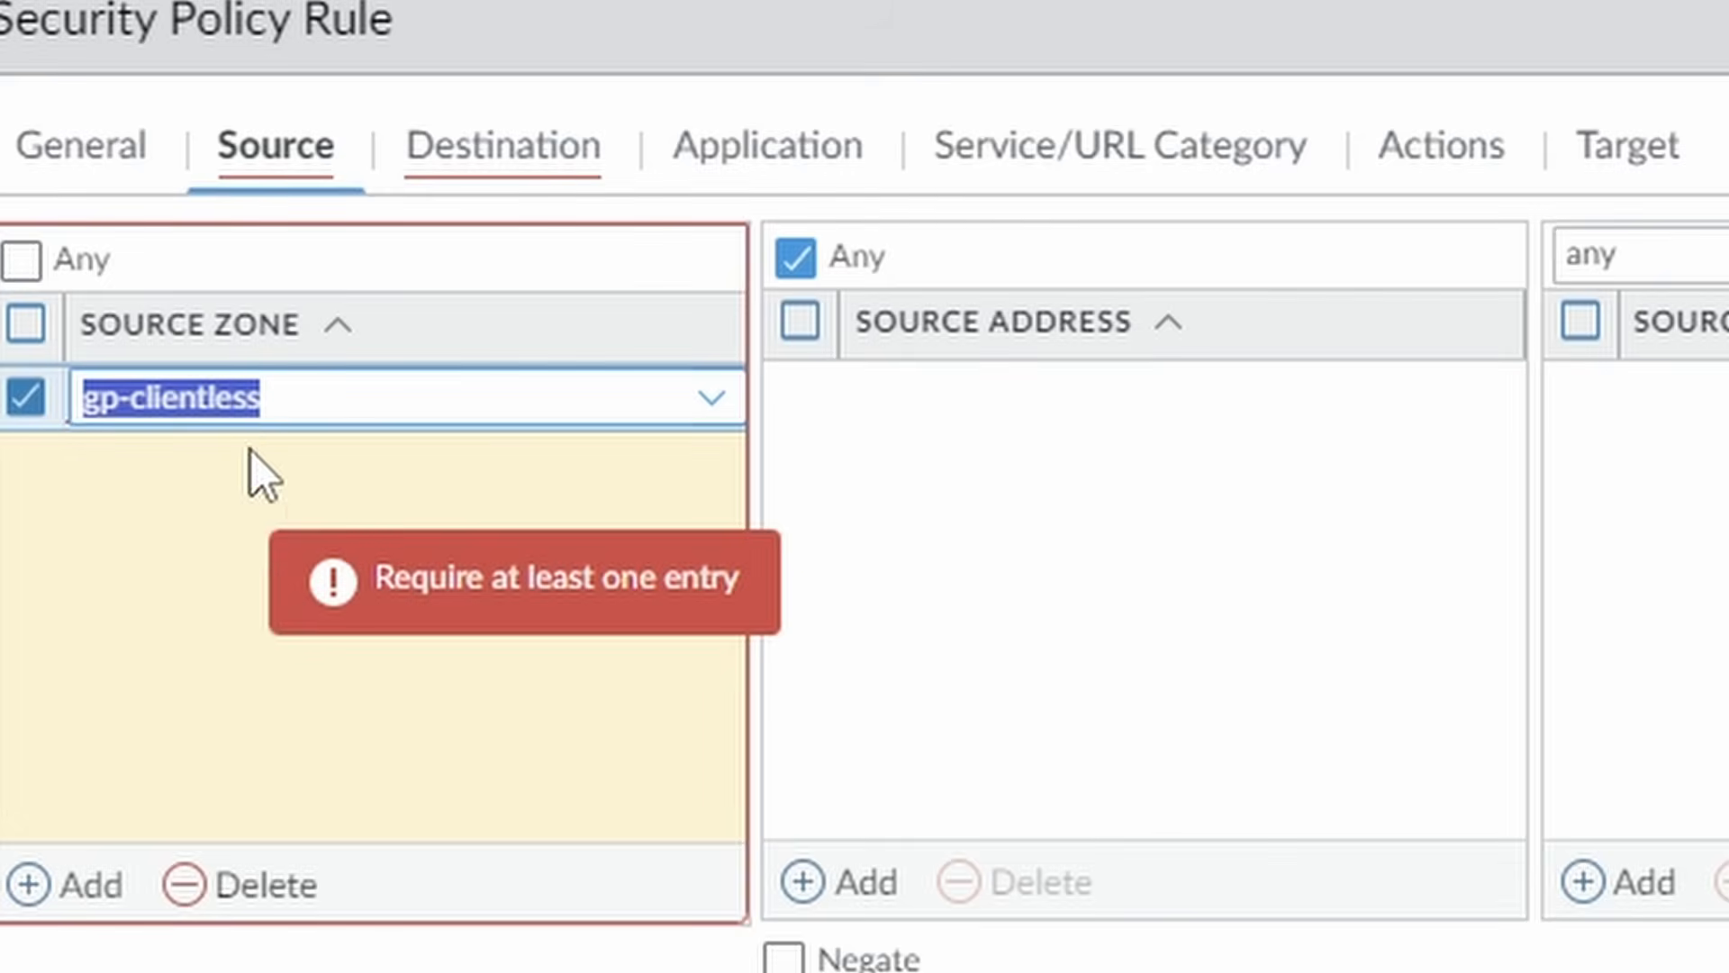
{"action": "left_click", "coordinate": [256, 540]}
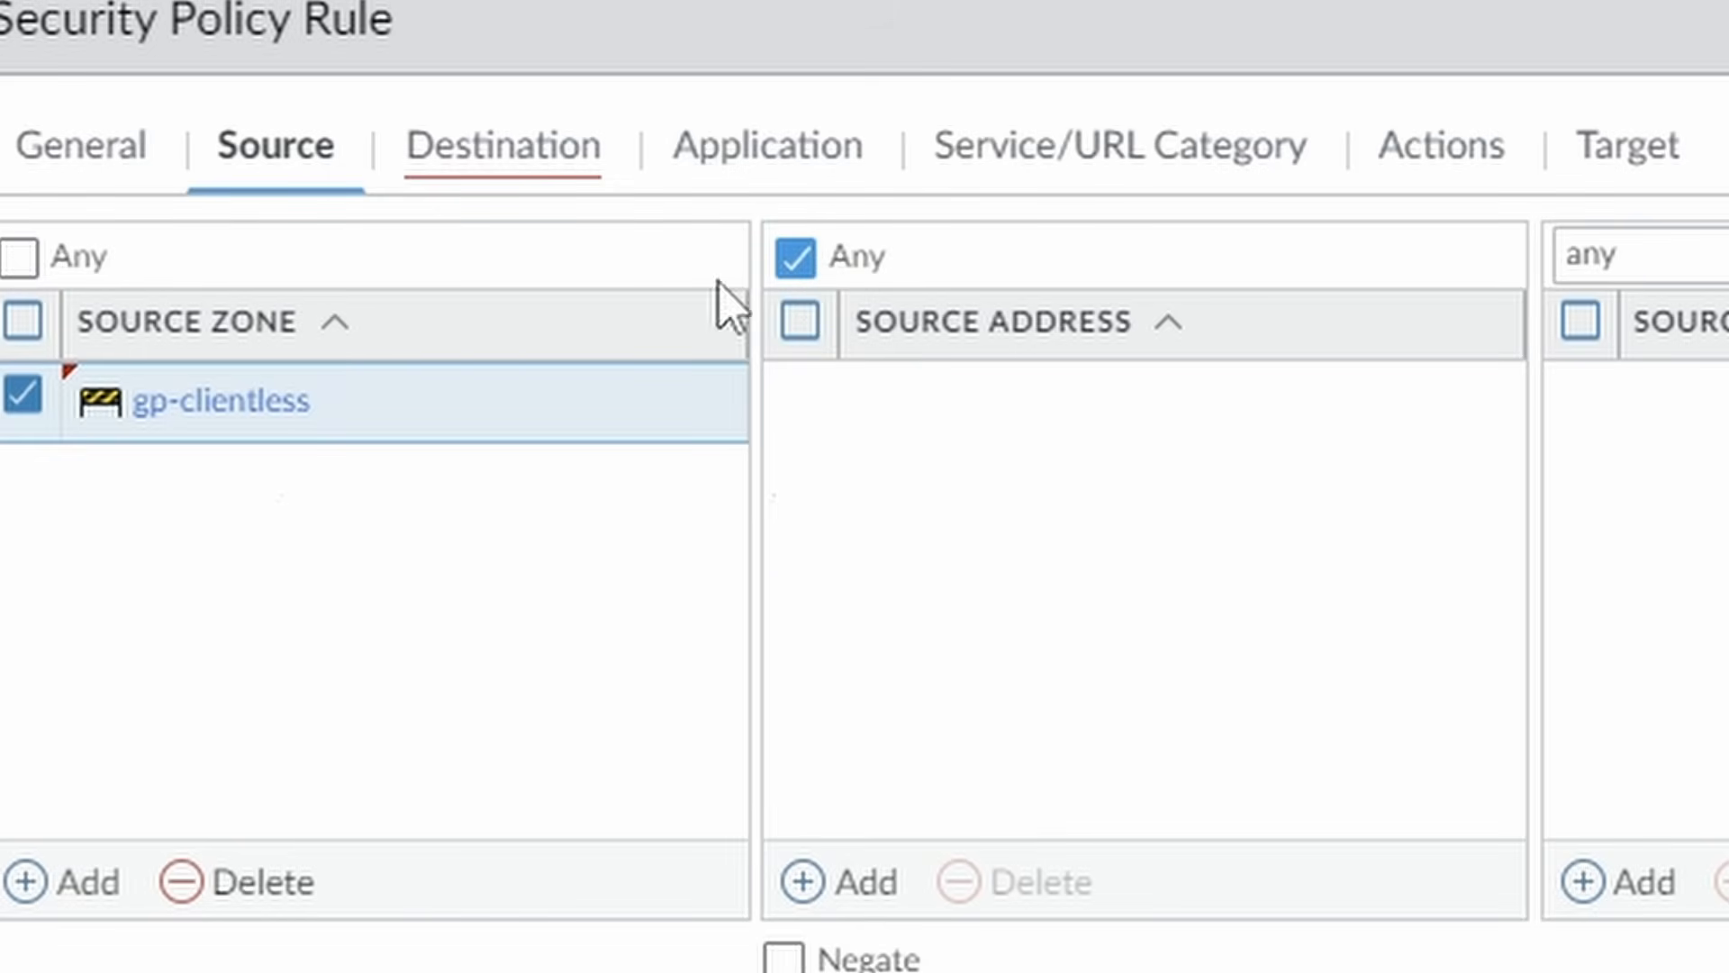
{"action": "left_click", "coordinate": [554, 169]}
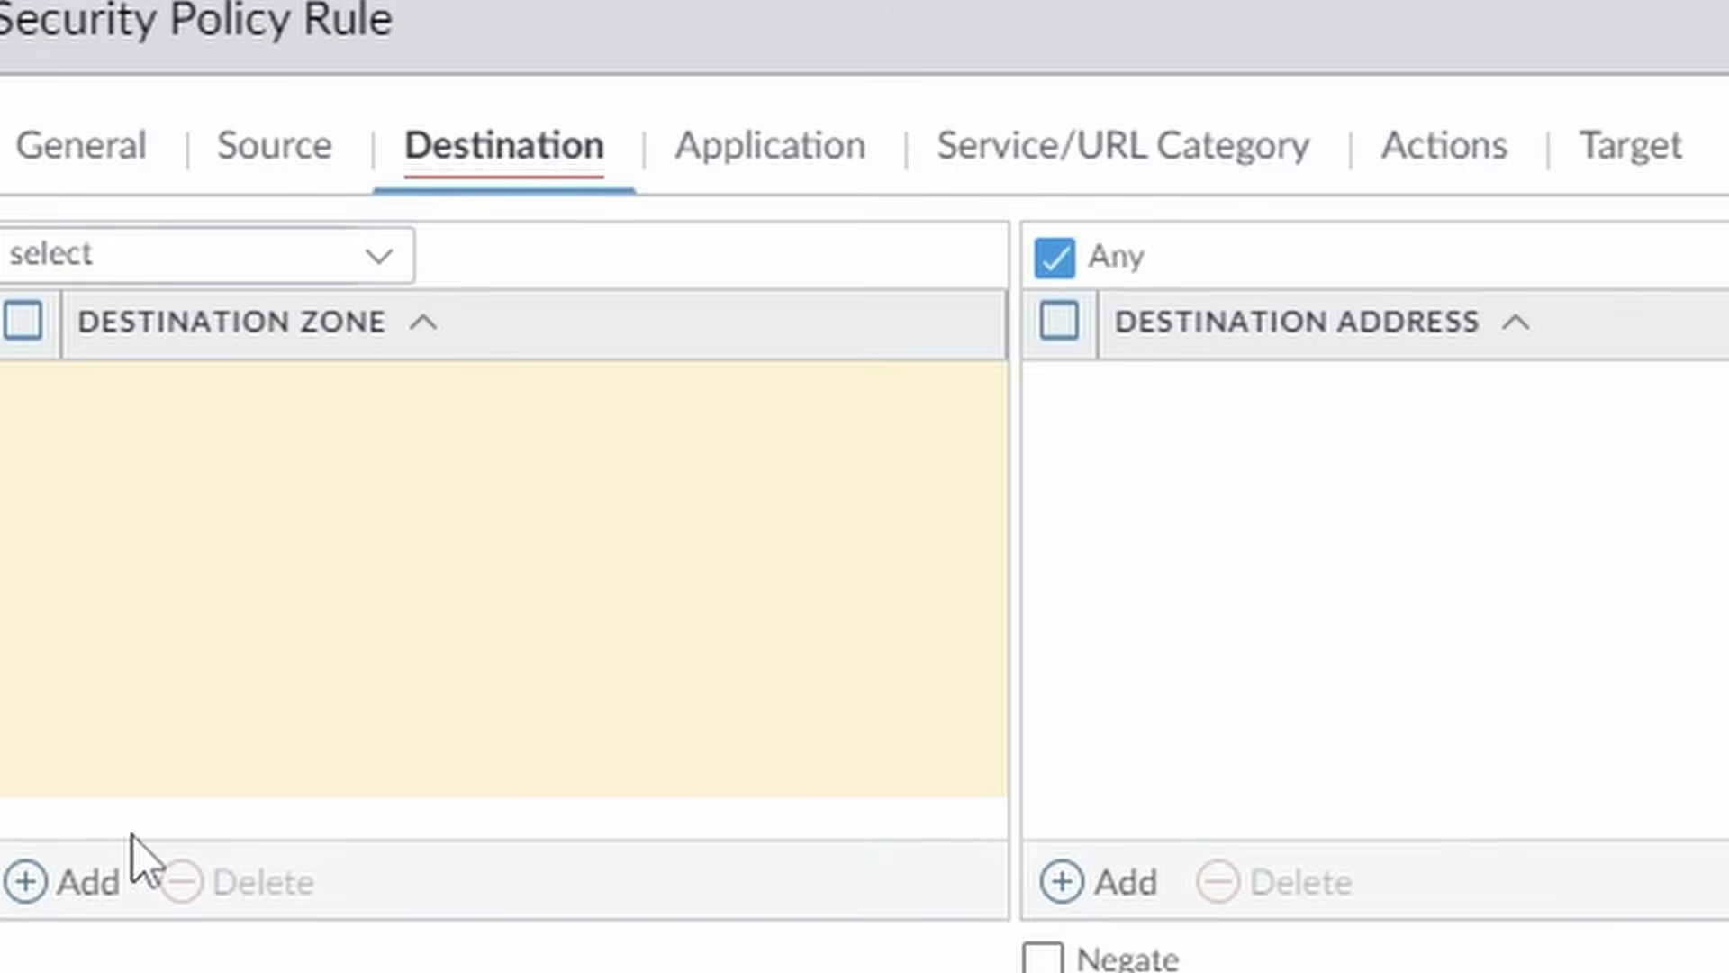
Add lab2 and inside as the rule's destination zones.
{"action": "left_click", "coordinate": [135, 878]}
{"action": "type", "text": "la"}
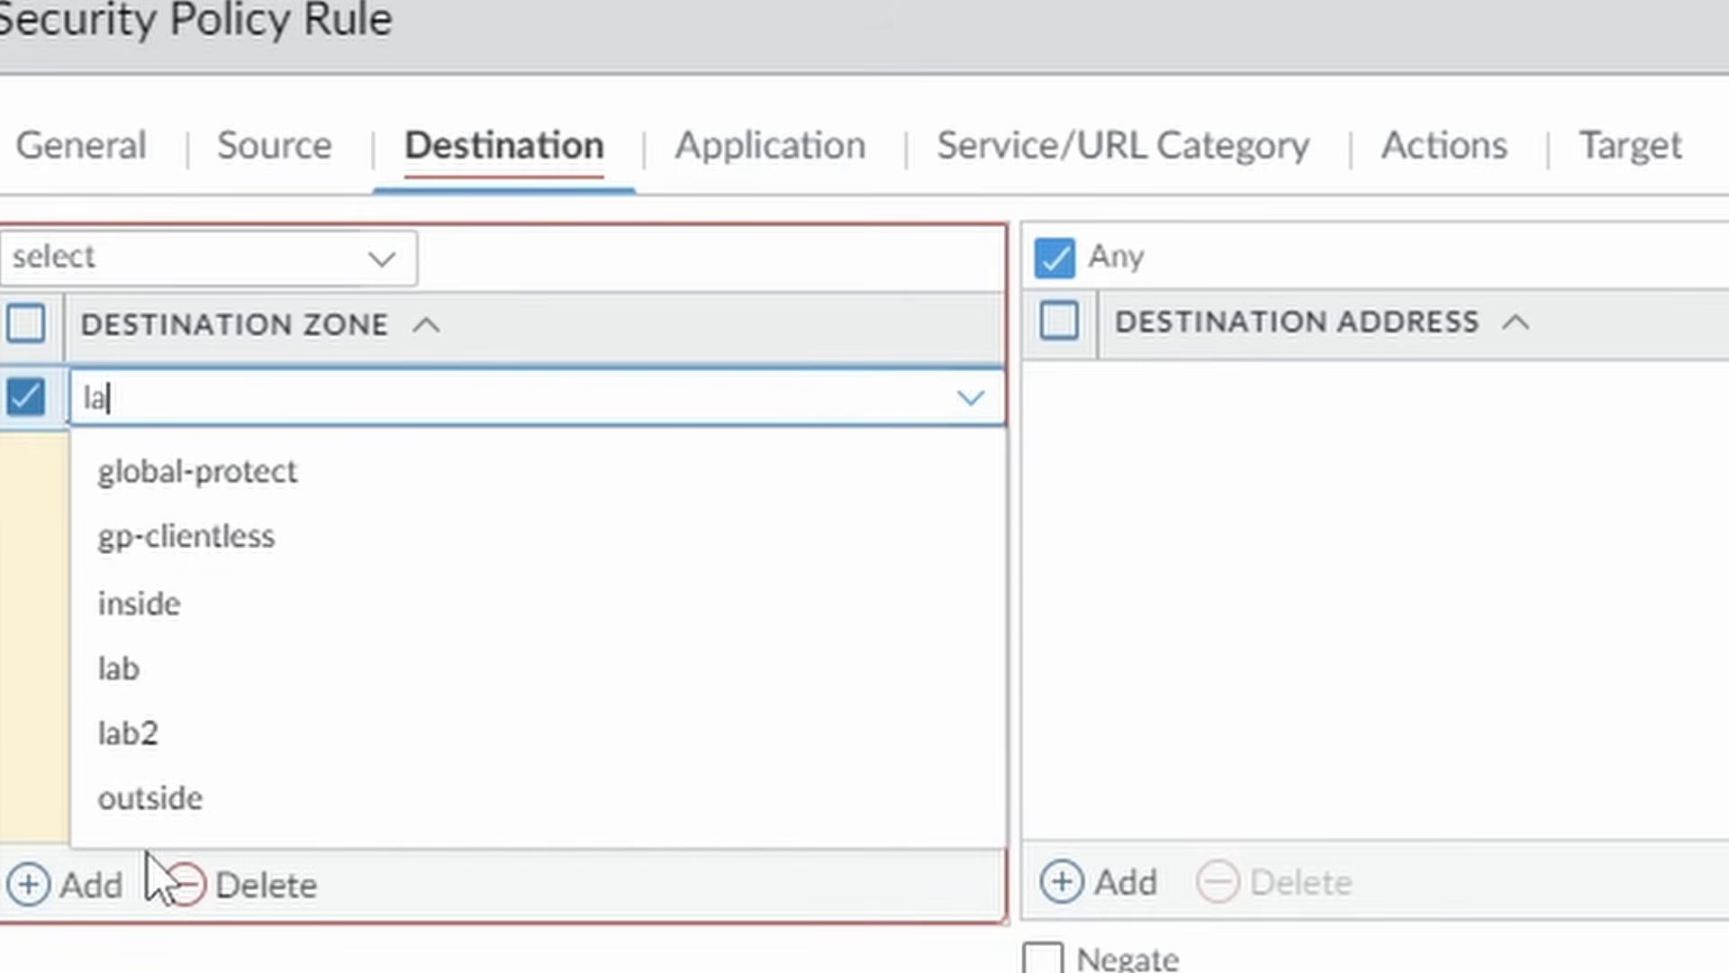
{"action": "type", "text": "b"}
{"action": "left_click", "coordinate": [131, 538]}
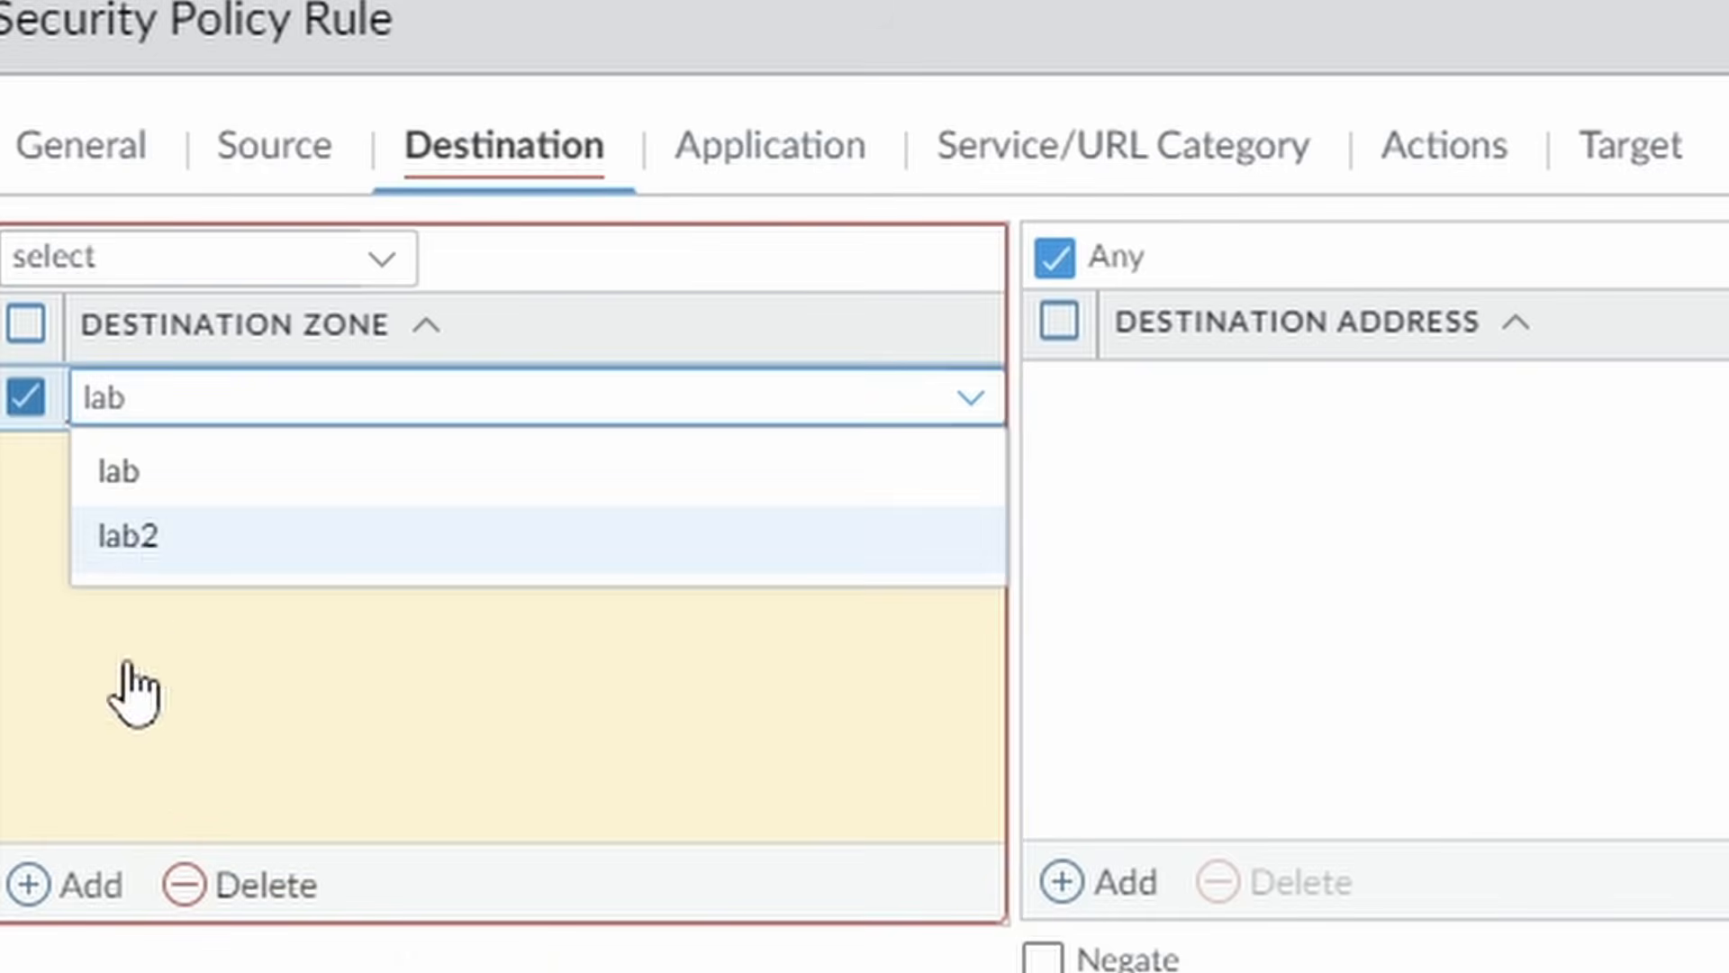
{"action": "left_click", "coordinate": [28, 884]}
{"action": "type", "text": "inside"}
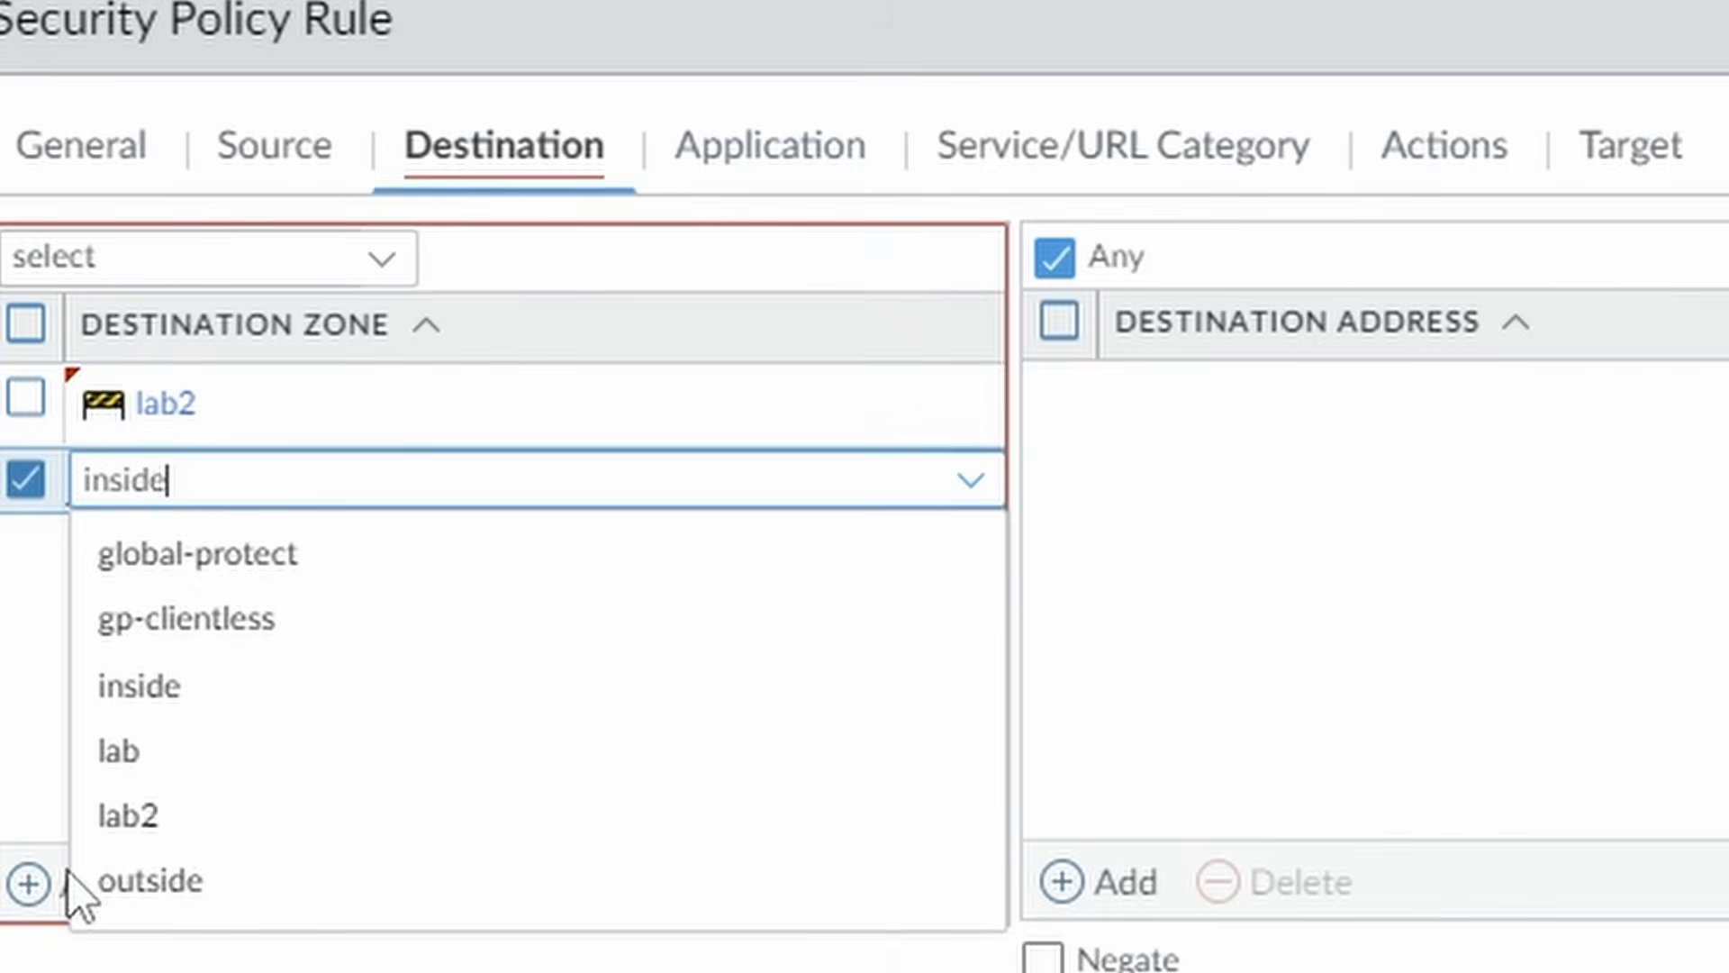
{"action": "left_click", "coordinate": [217, 561]}
{"action": "left_click", "coordinate": [1648, 674]}
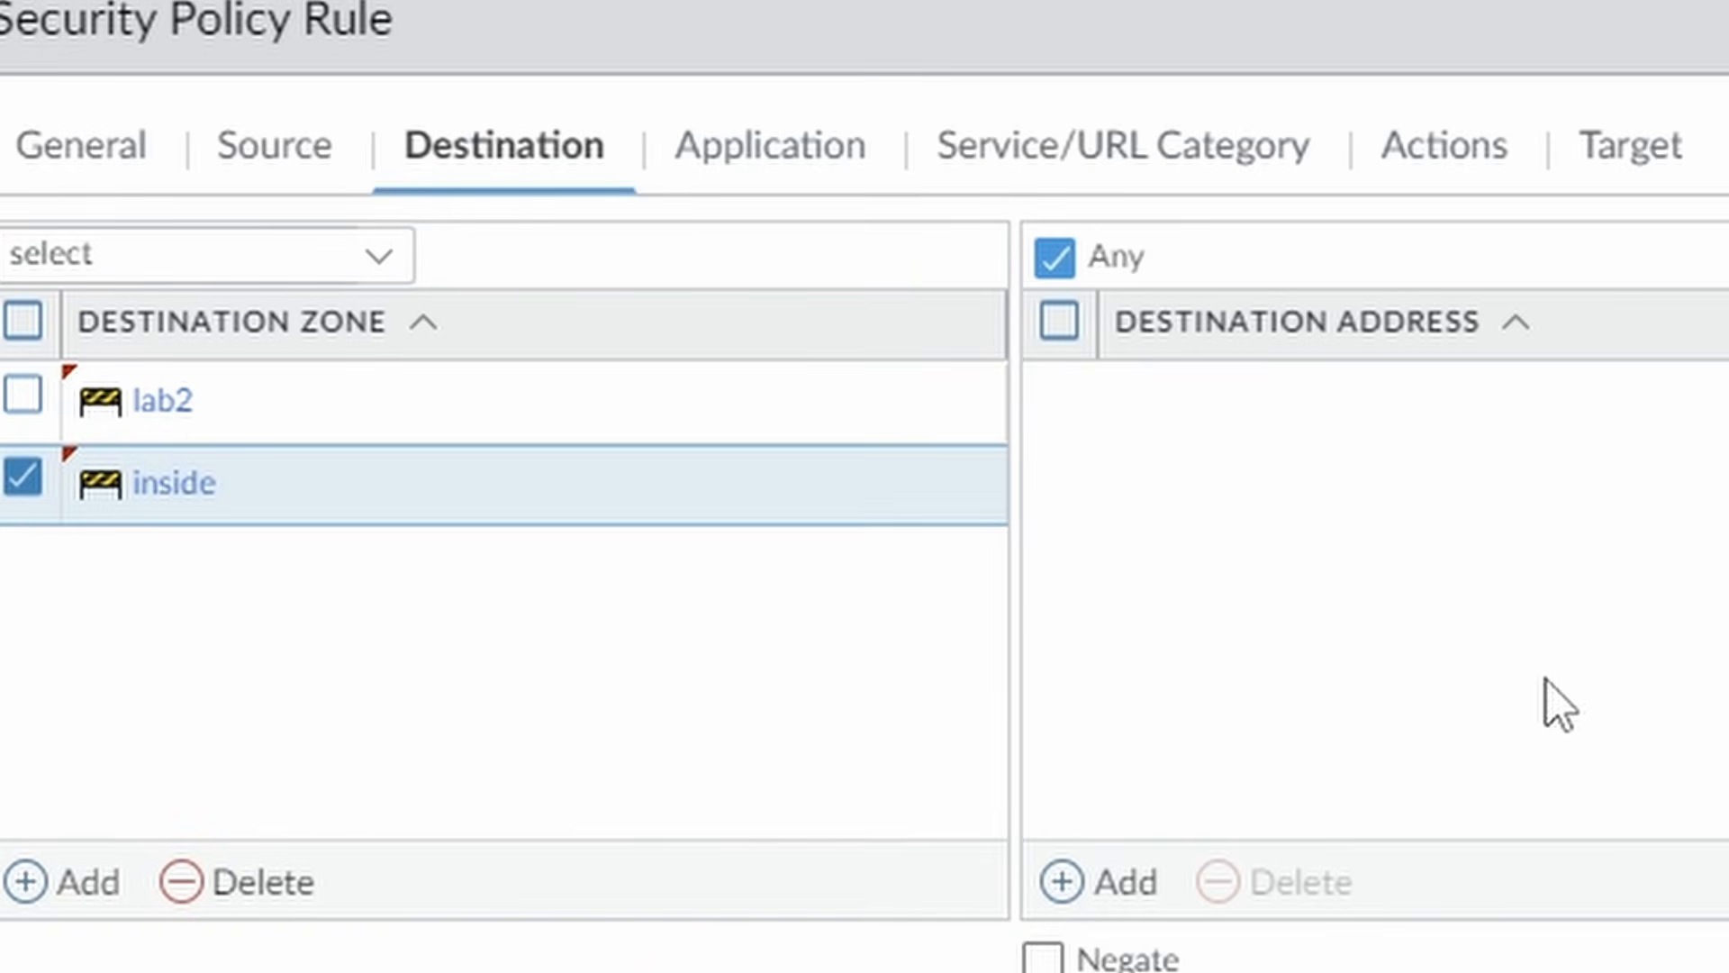
Add destination address ubuntu1 and a new address object userid1 at 10.0.2.11.
{"action": "left_click", "coordinate": [1117, 904]}
{"action": "type", "text": "ub"}
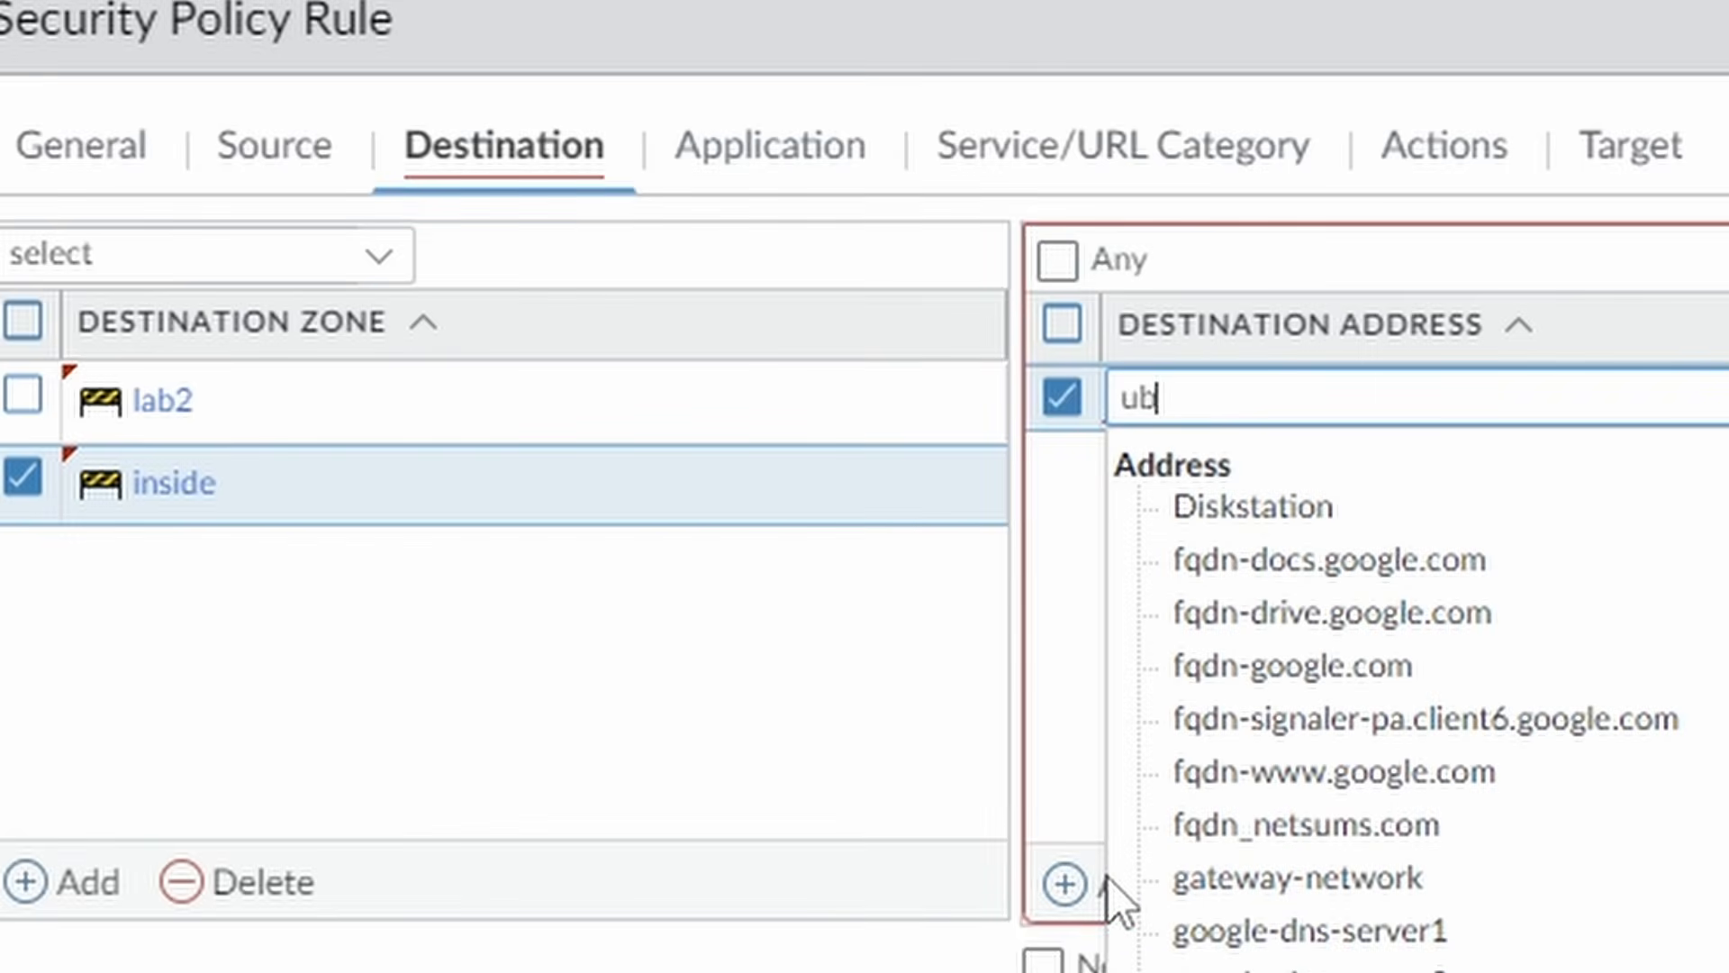
{"action": "type", "text": "untu"}
{"action": "key", "text": "BackSpace"}
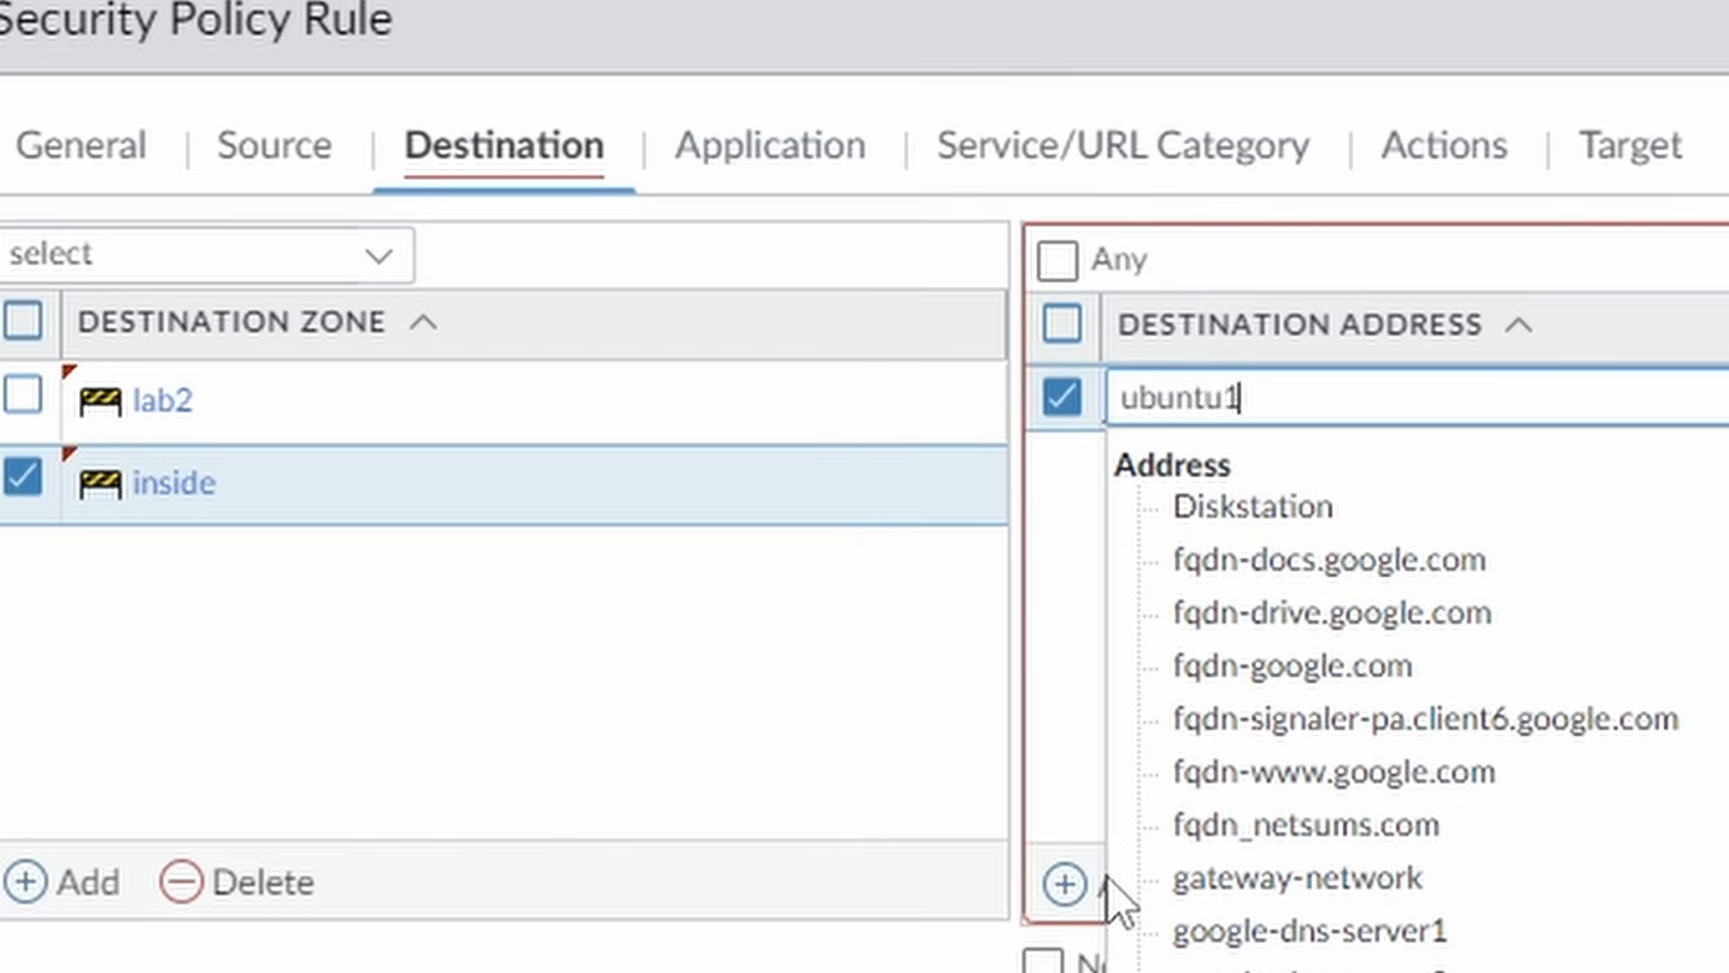
{"action": "left_click", "coordinate": [1267, 512]}
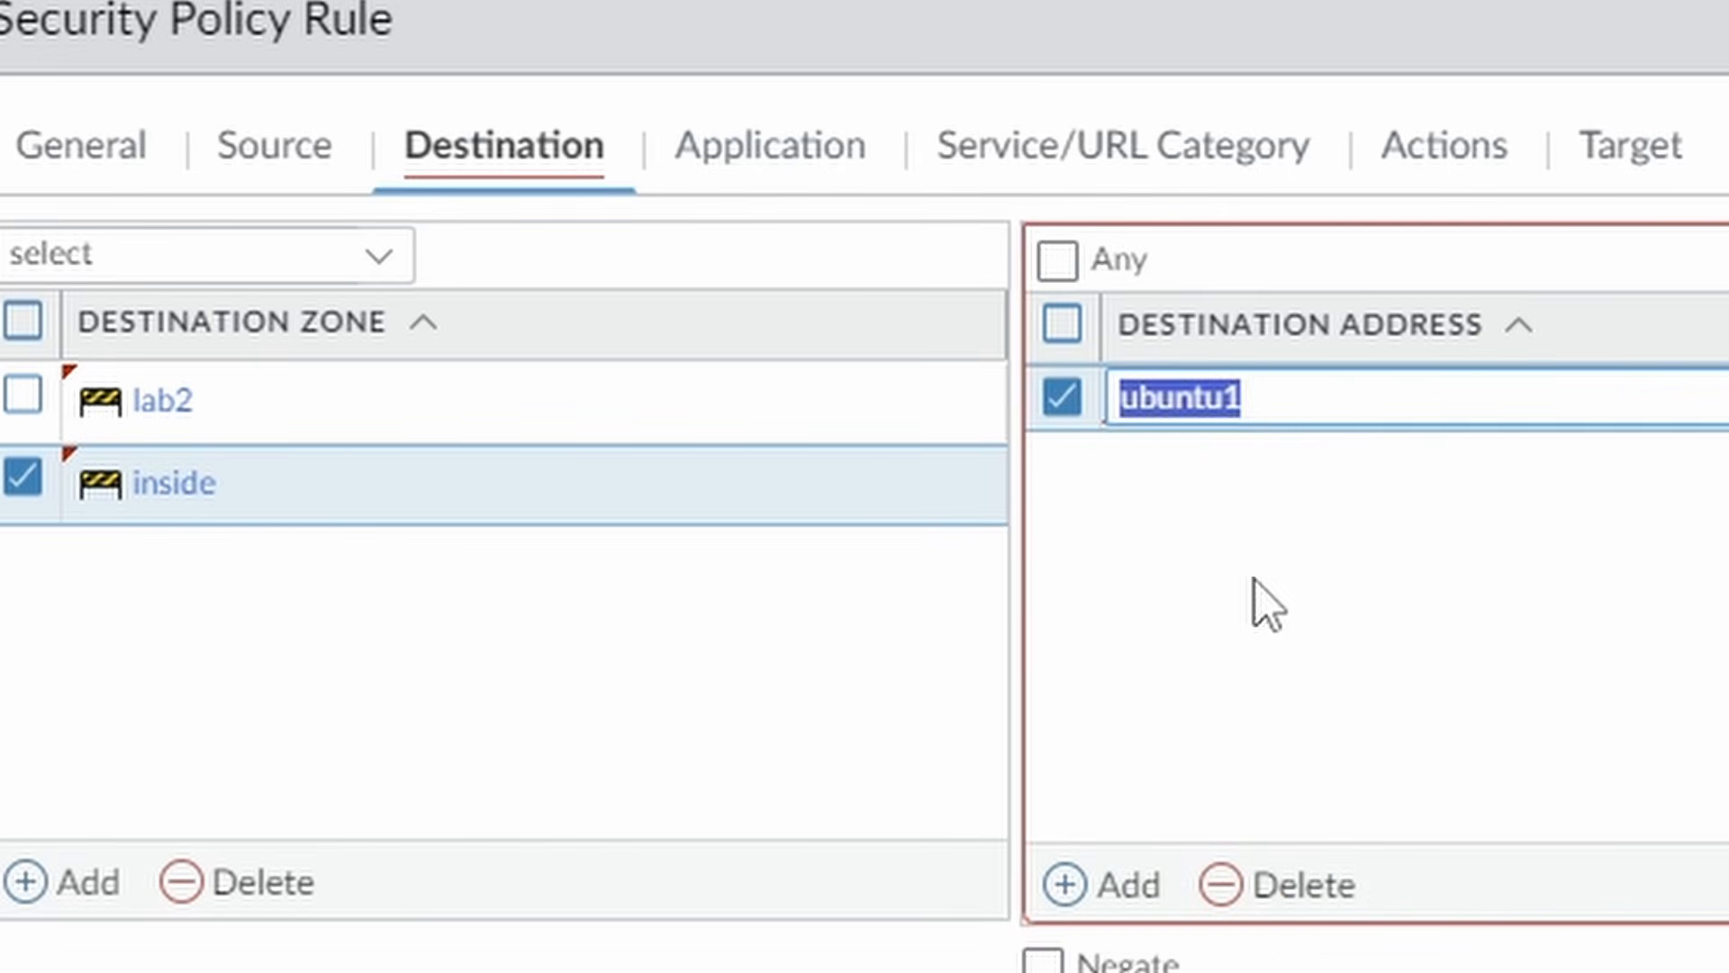
{"action": "left_click", "coordinate": [1119, 892]}
{"action": "type", "text": "use"}
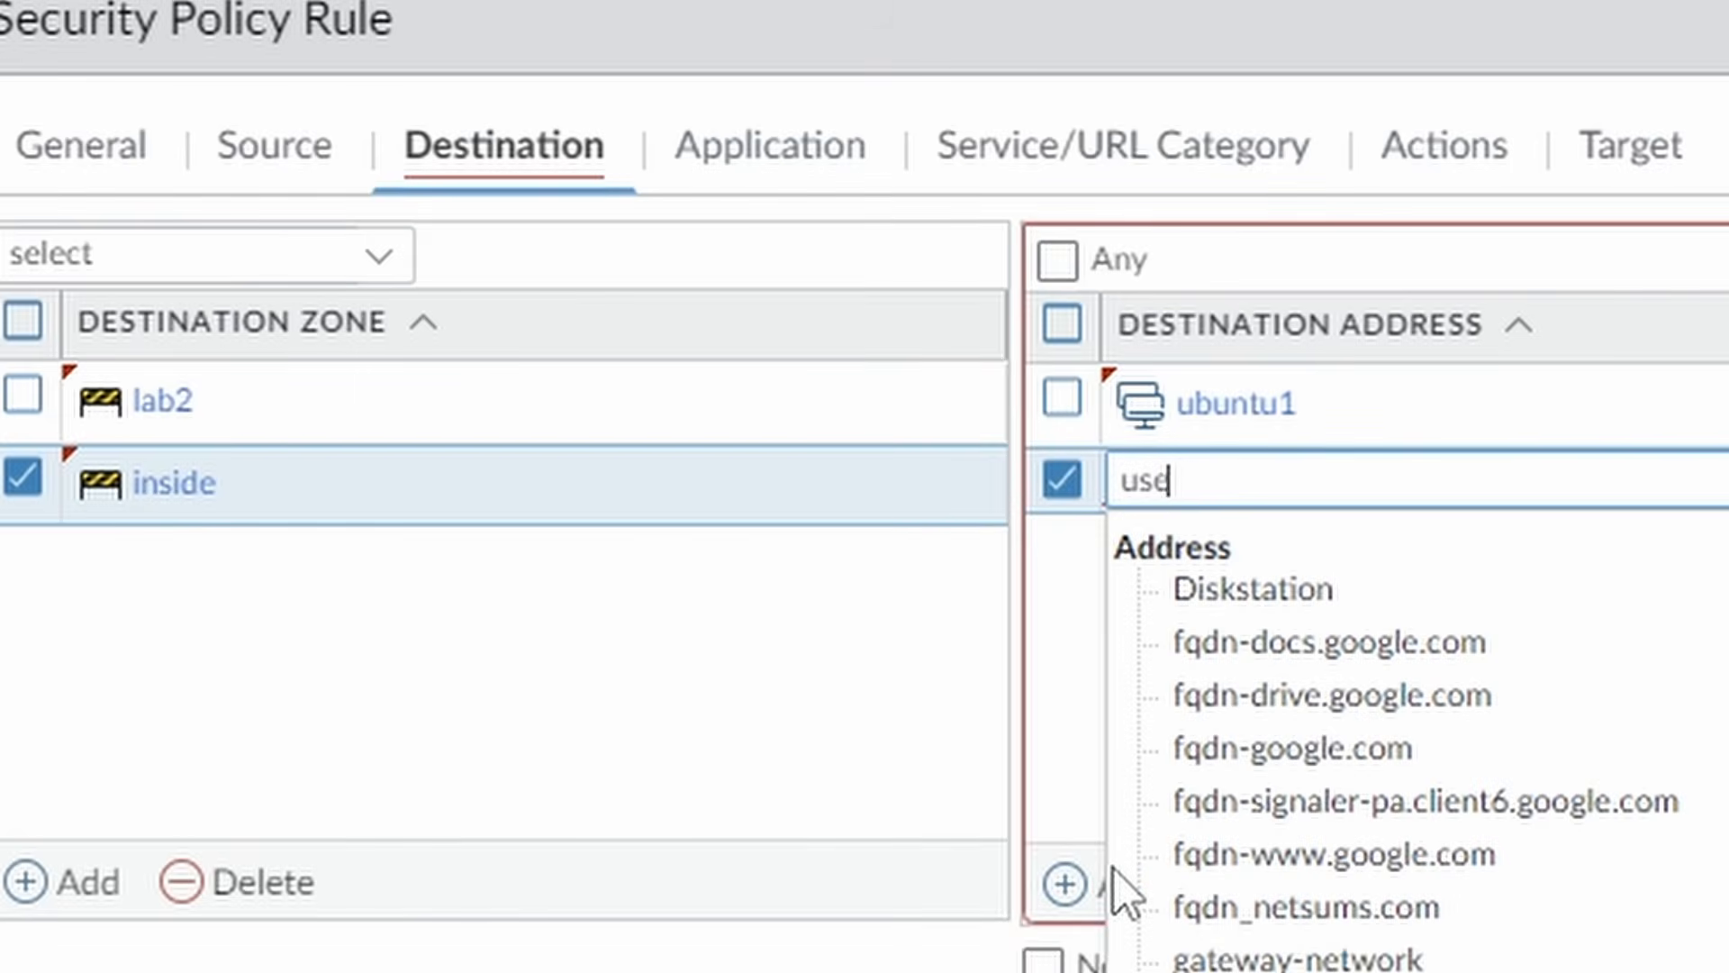
{"action": "type", "text": "r1"}
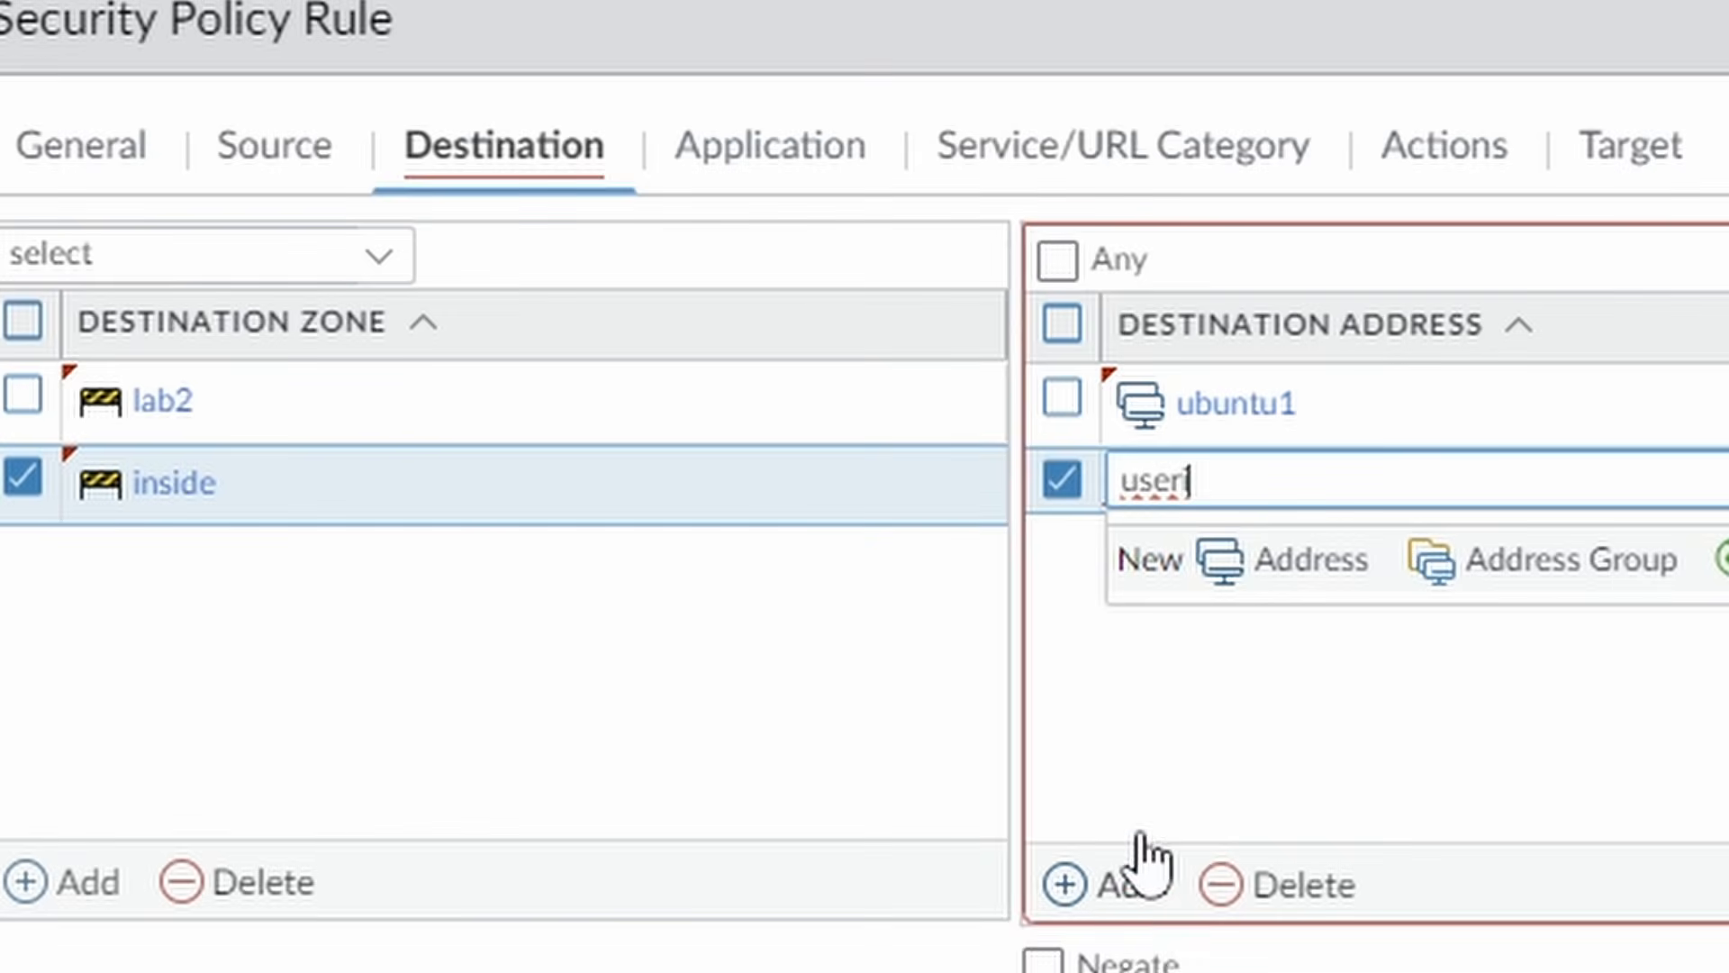
{"action": "left_click", "coordinate": [1281, 553]}
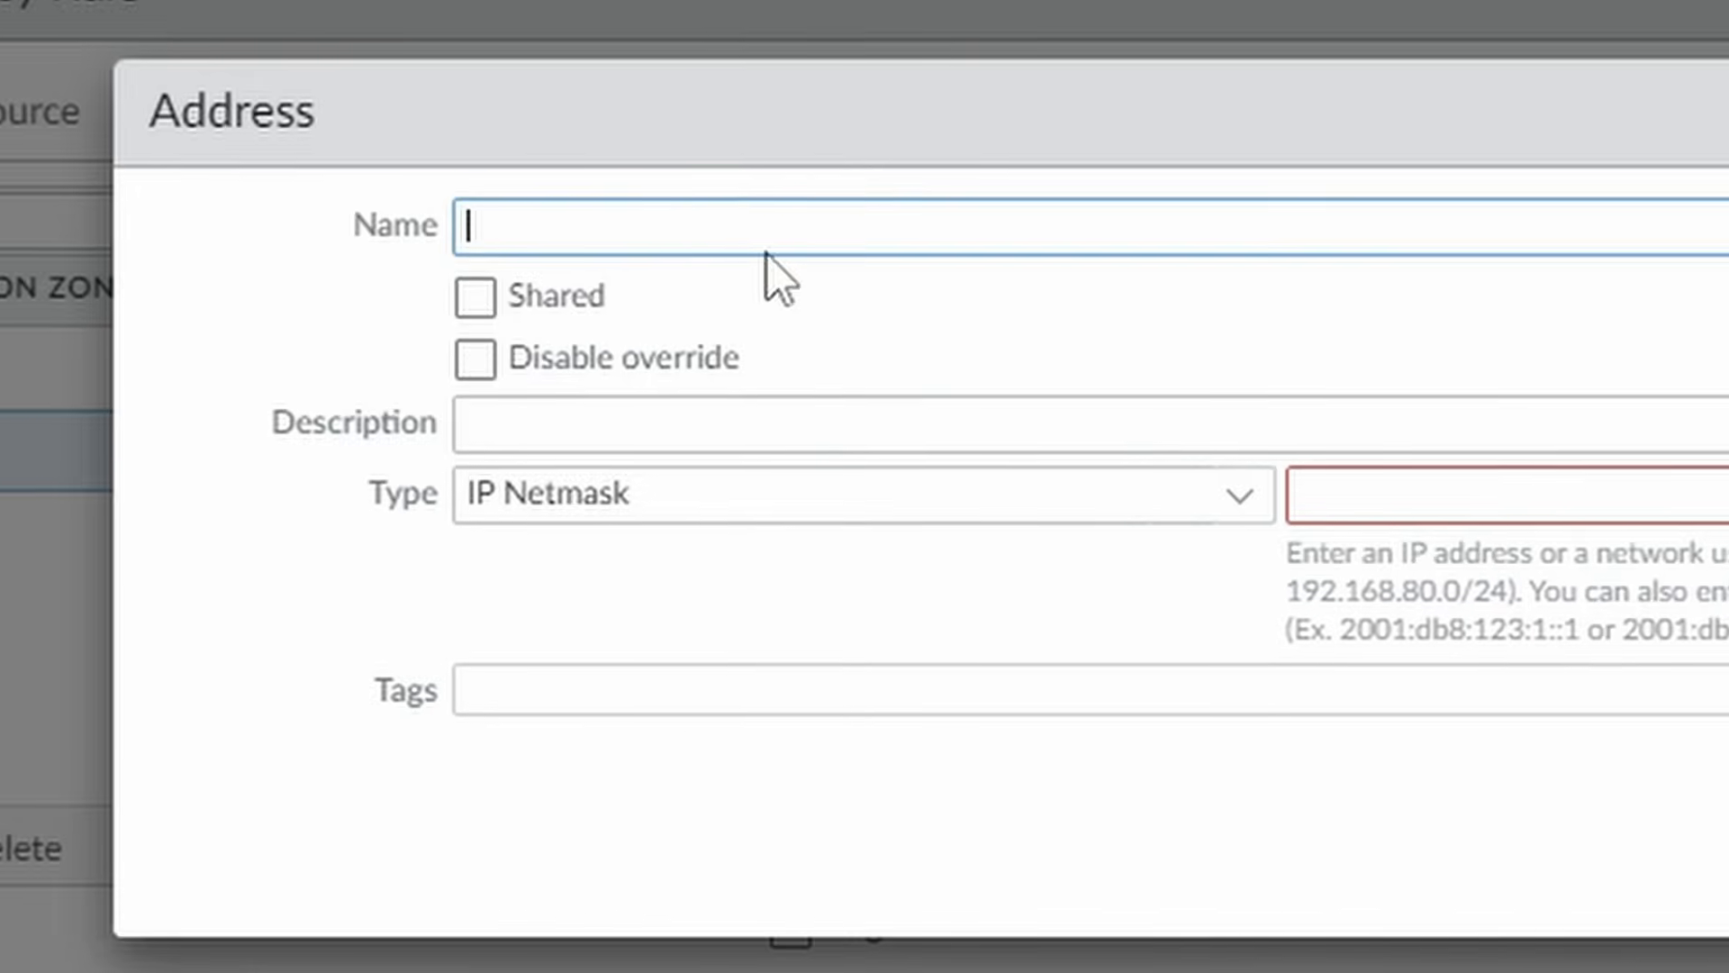
{"action": "type", "text": "userid"}
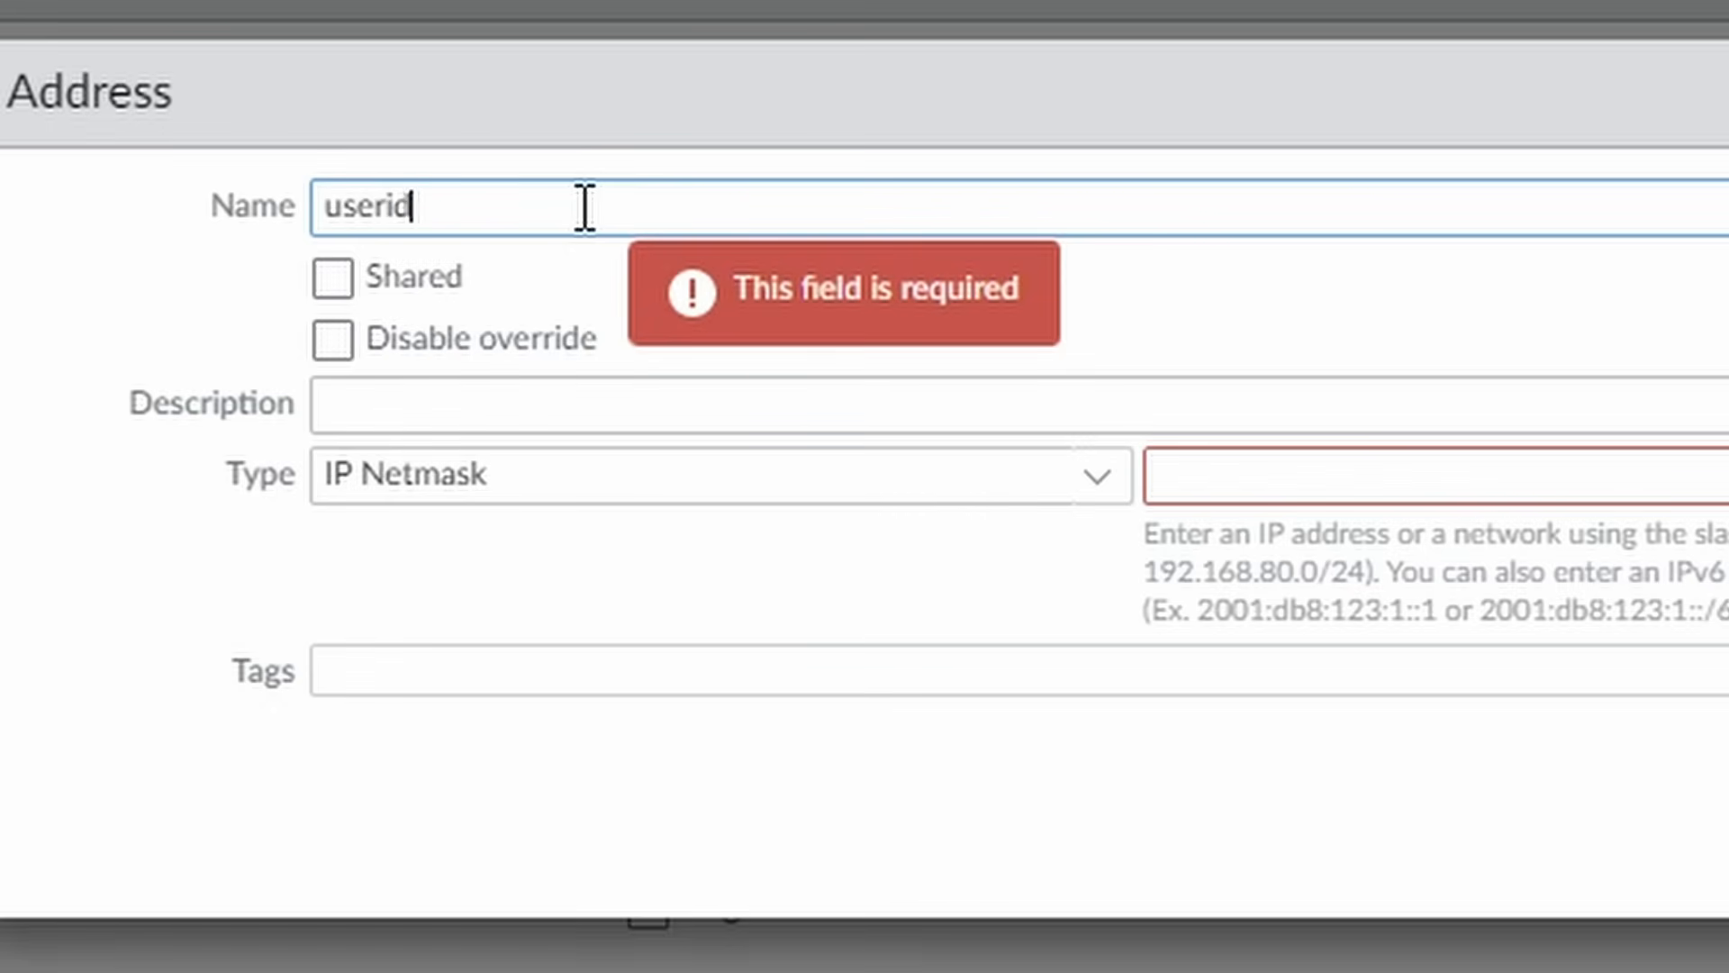
{"action": "left_click", "coordinate": [1273, 495]}
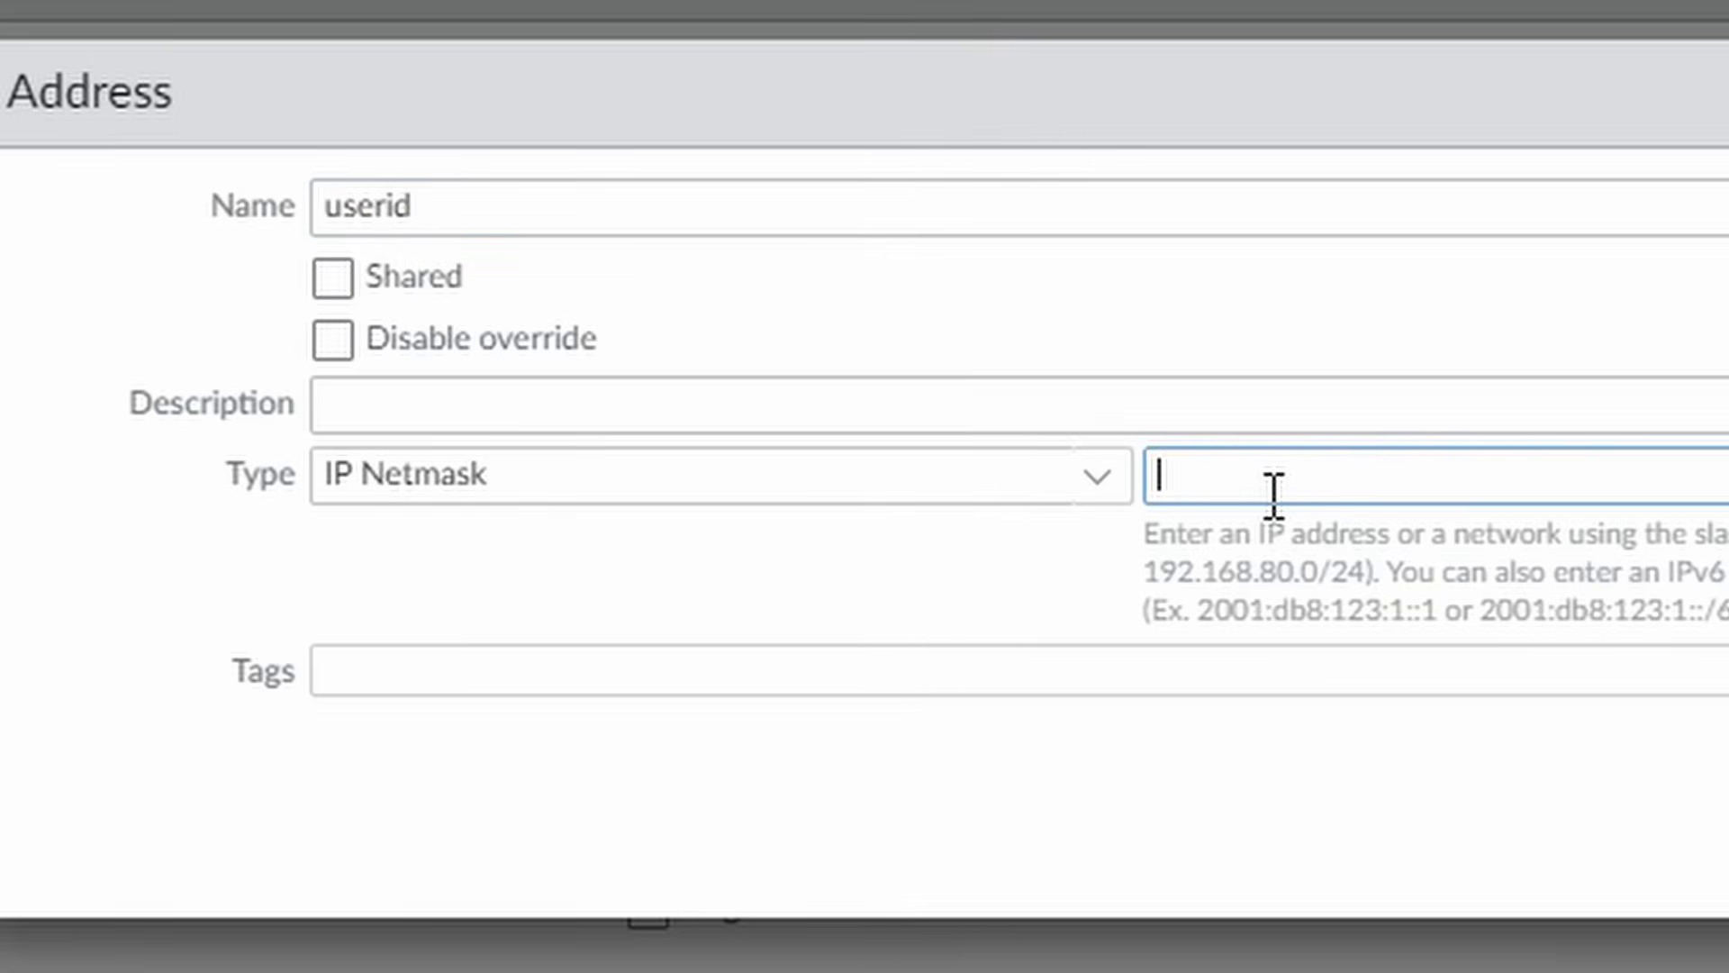
{"action": "left_click", "coordinate": [1257, 212]}
{"action": "type", "text": "1"}
{"action": "left_click", "coordinate": [1324, 477]}
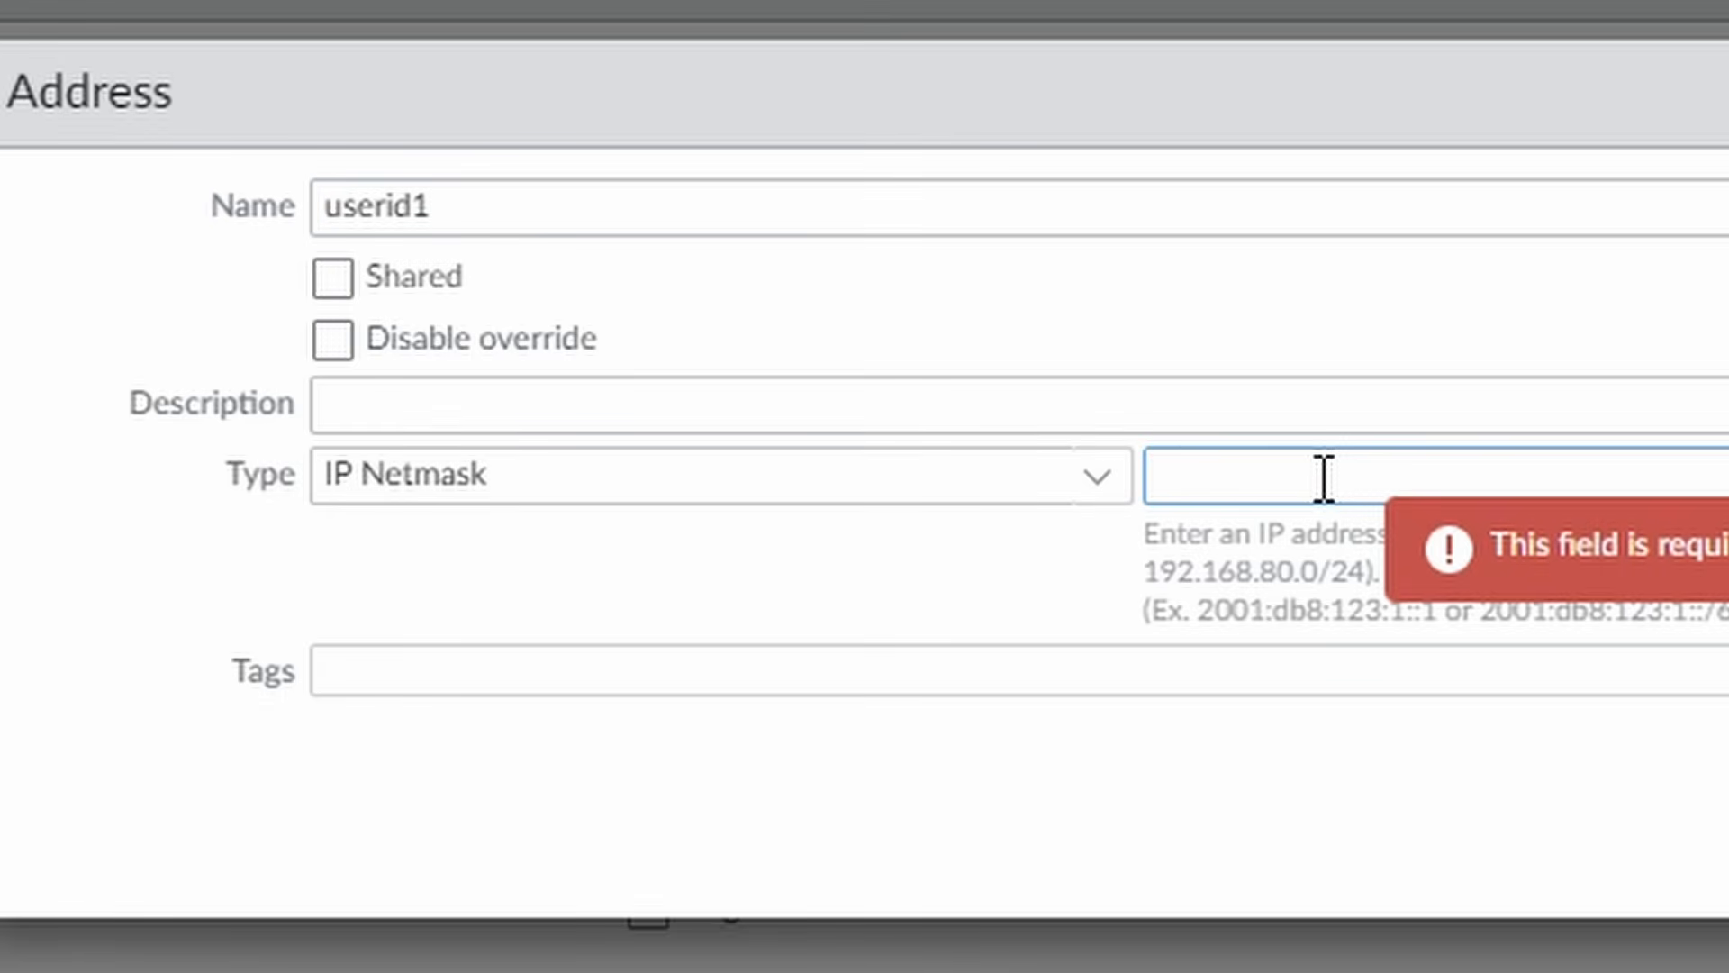
{"action": "type", "text": "10.0.2.11"}
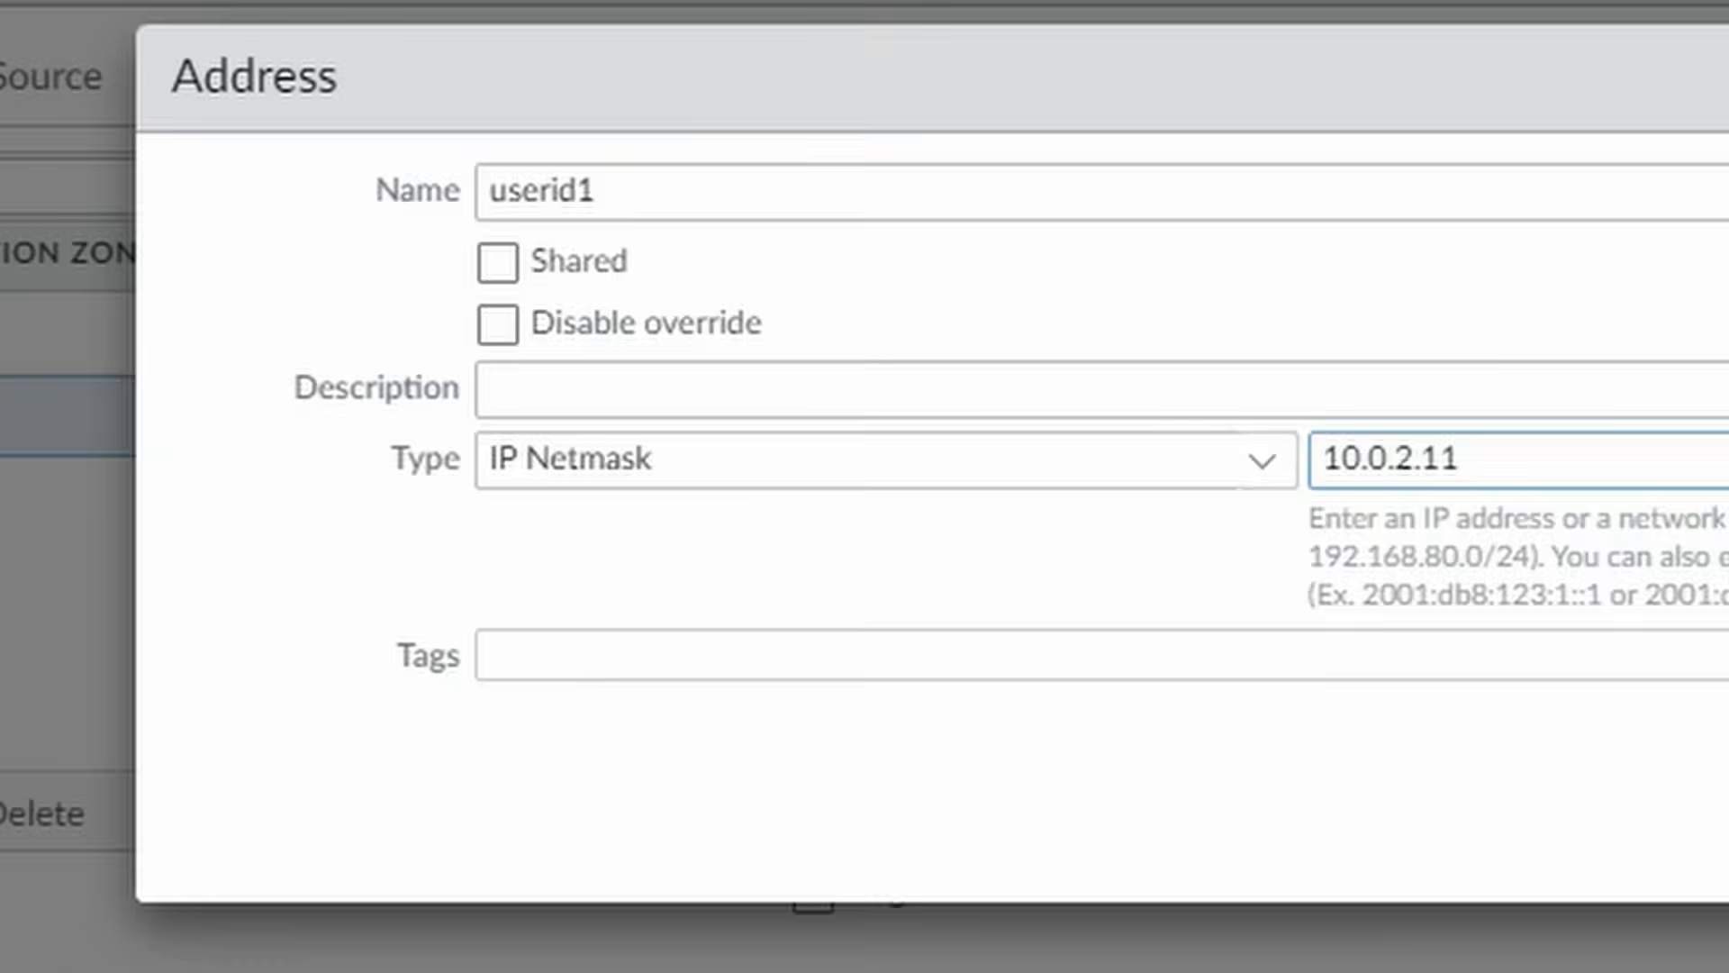
{"action": "key", "text": "Return"}
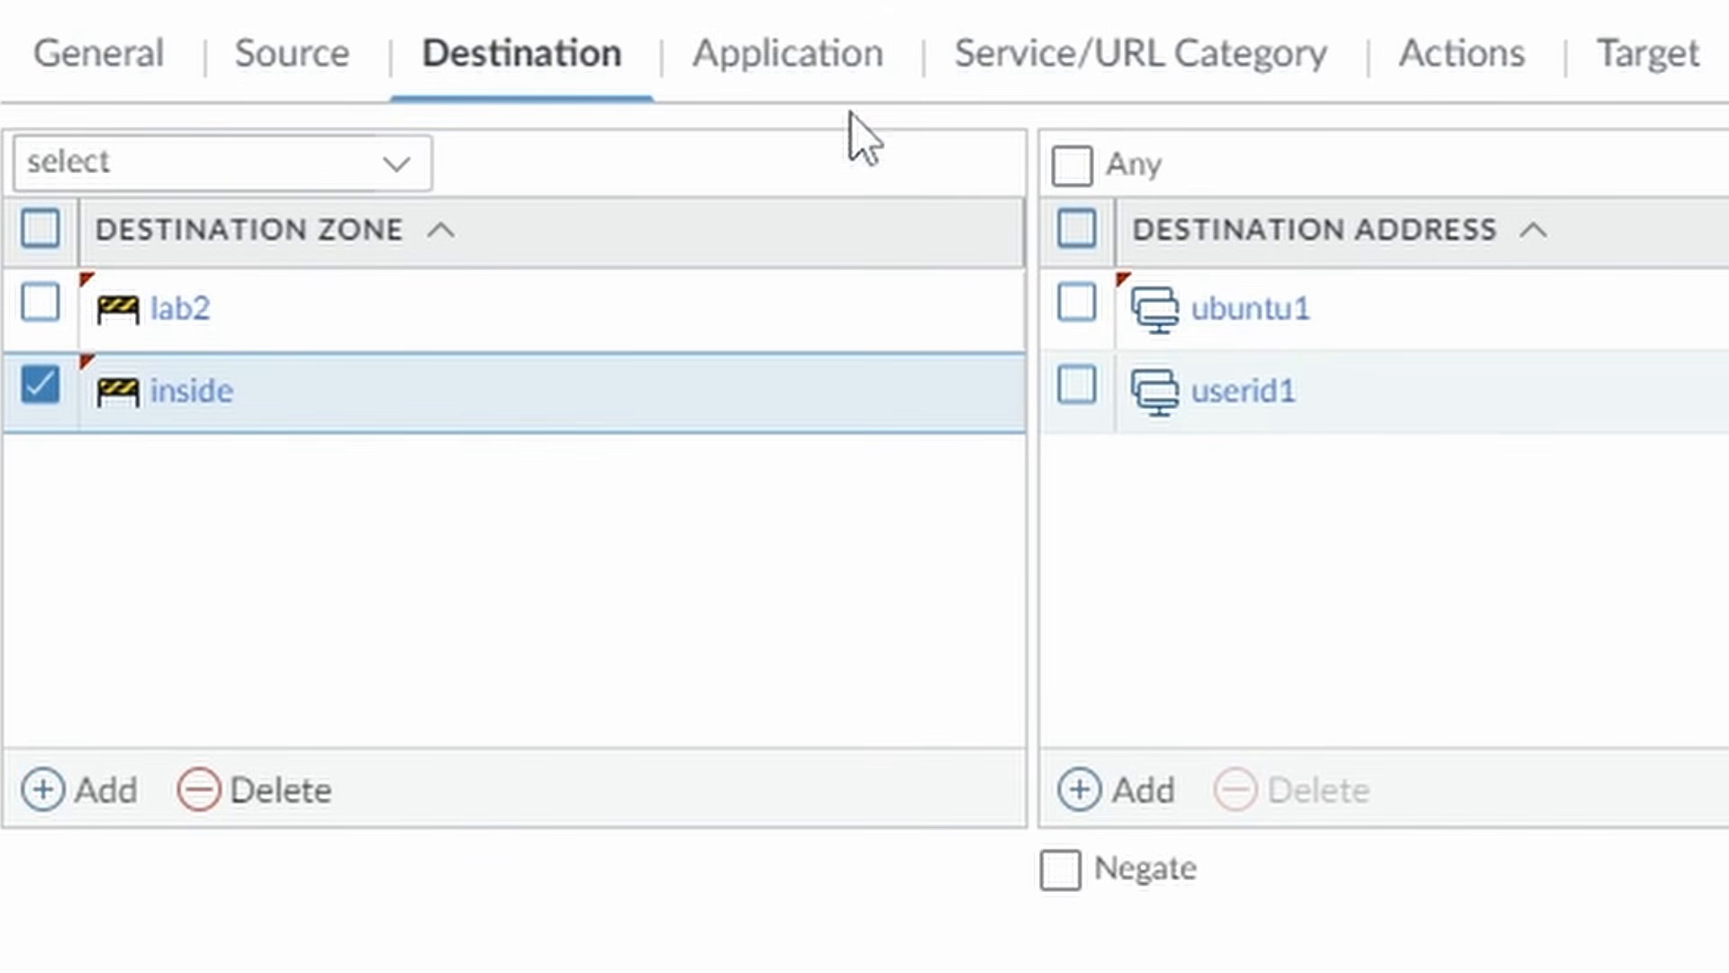
{"action": "left_click", "coordinate": [808, 56]}
{"action": "left_click", "coordinate": [101, 795]}
{"action": "type", "text": "web-"}
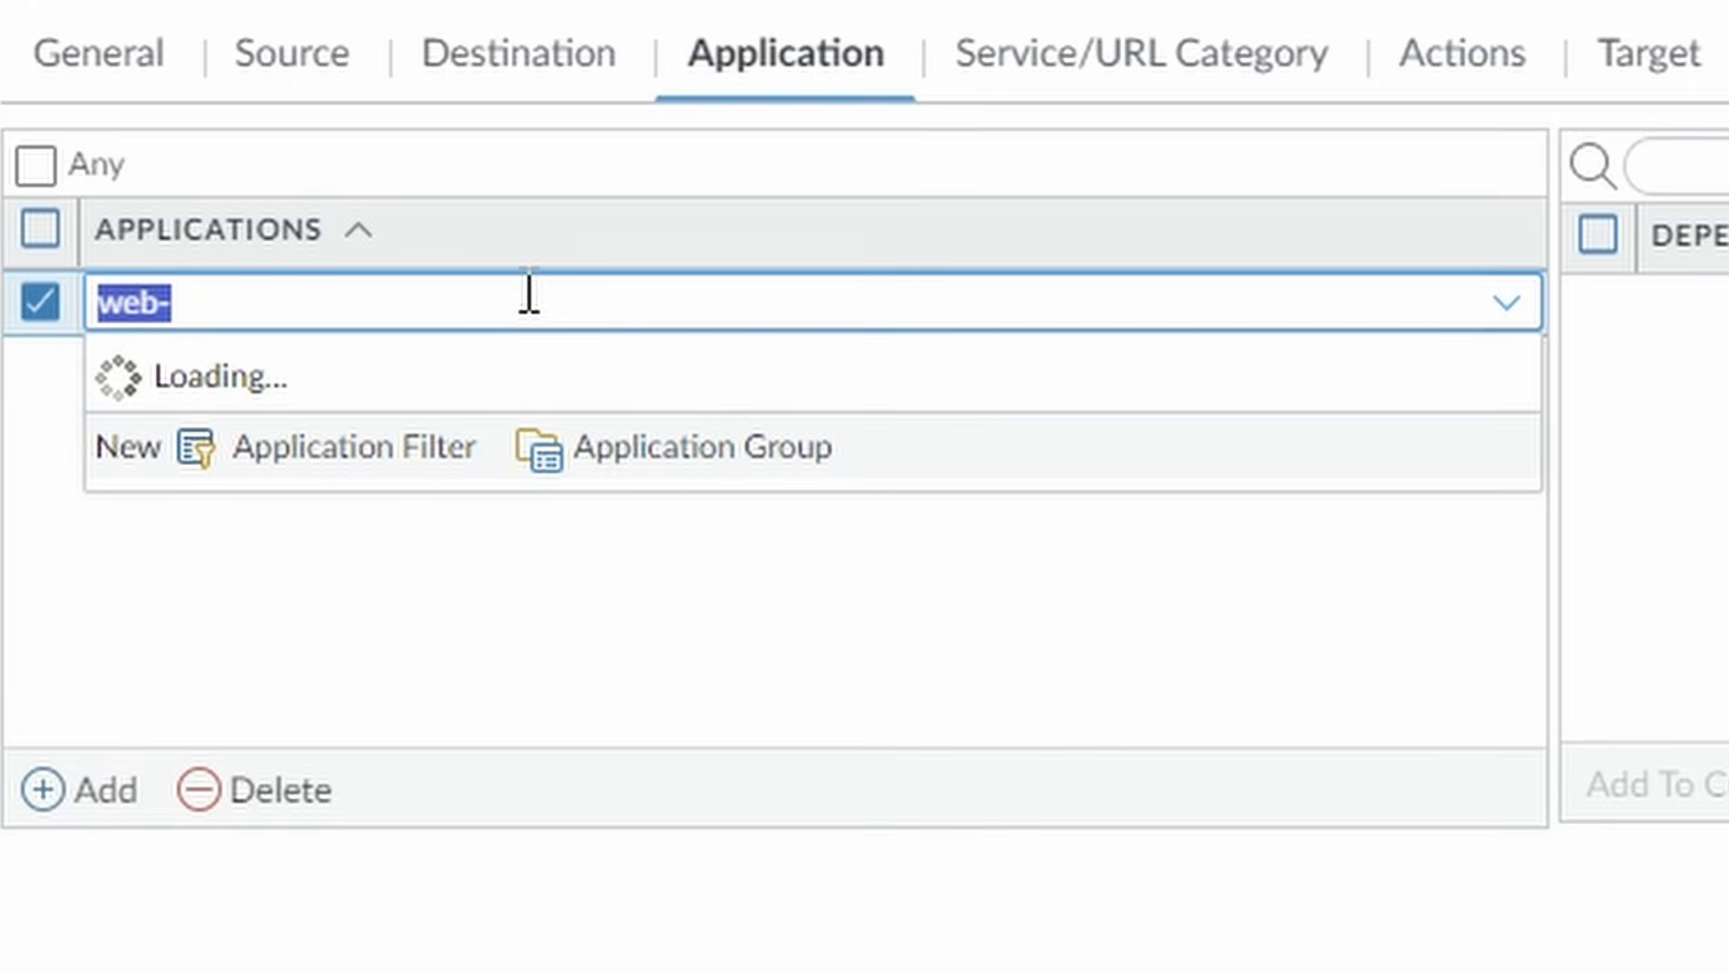
{"action": "type", "text": "b"}
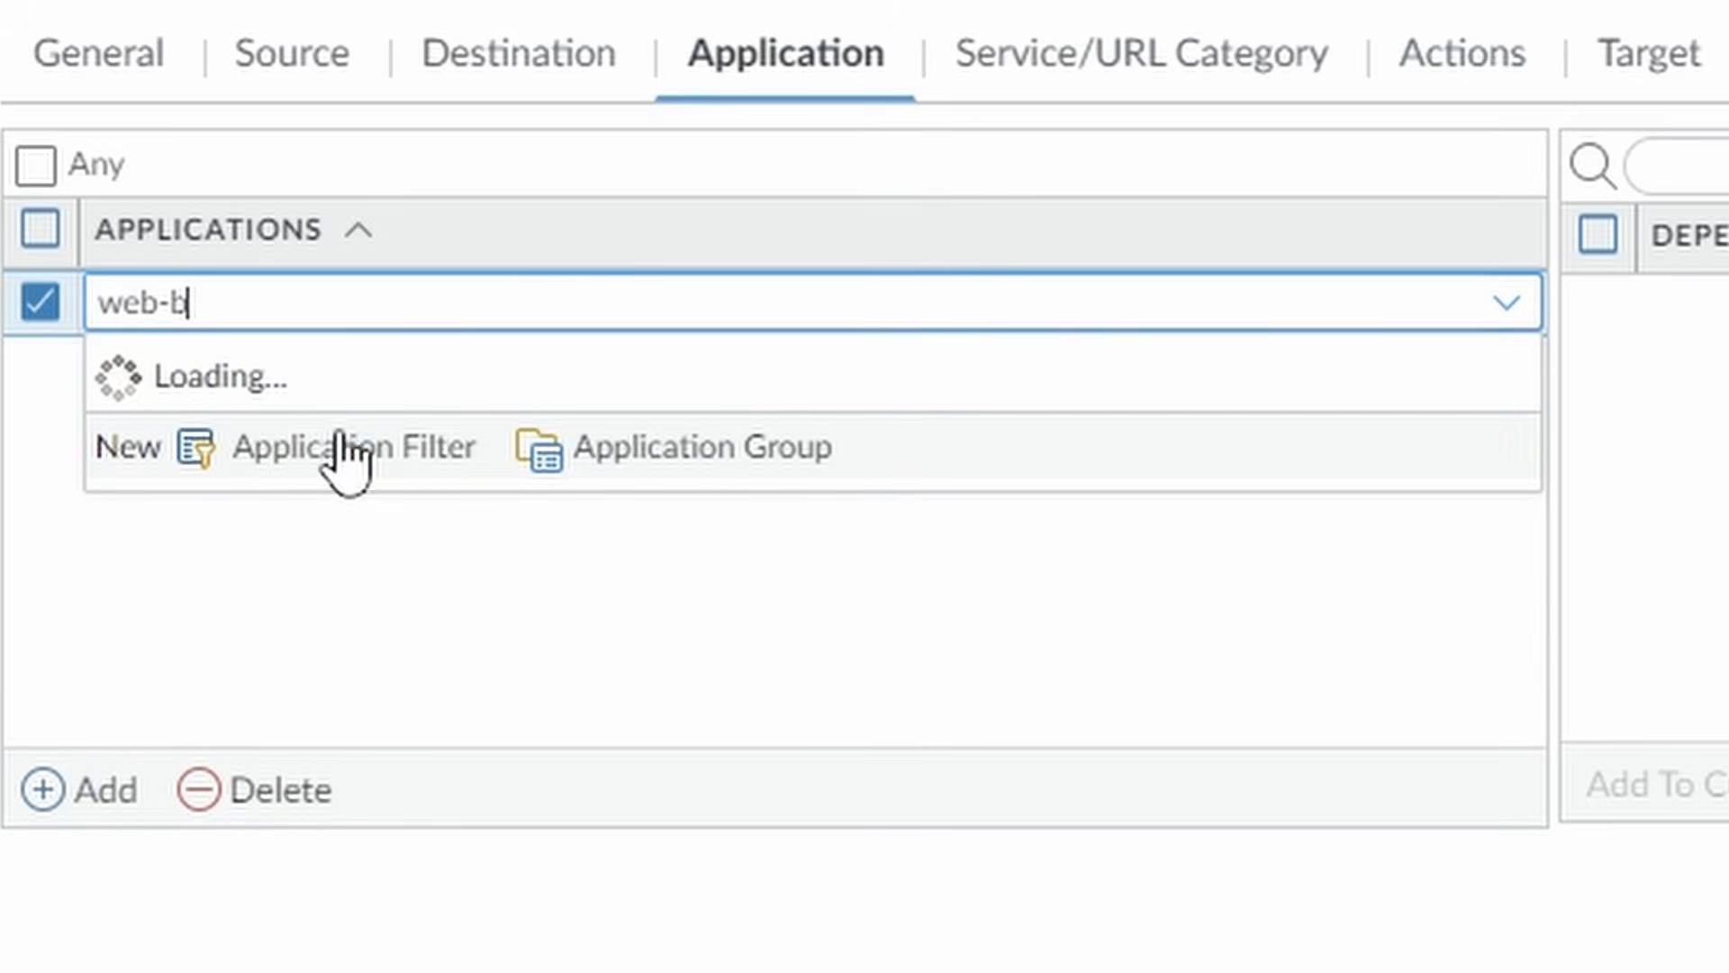
{"action": "left_click", "coordinate": [284, 416]}
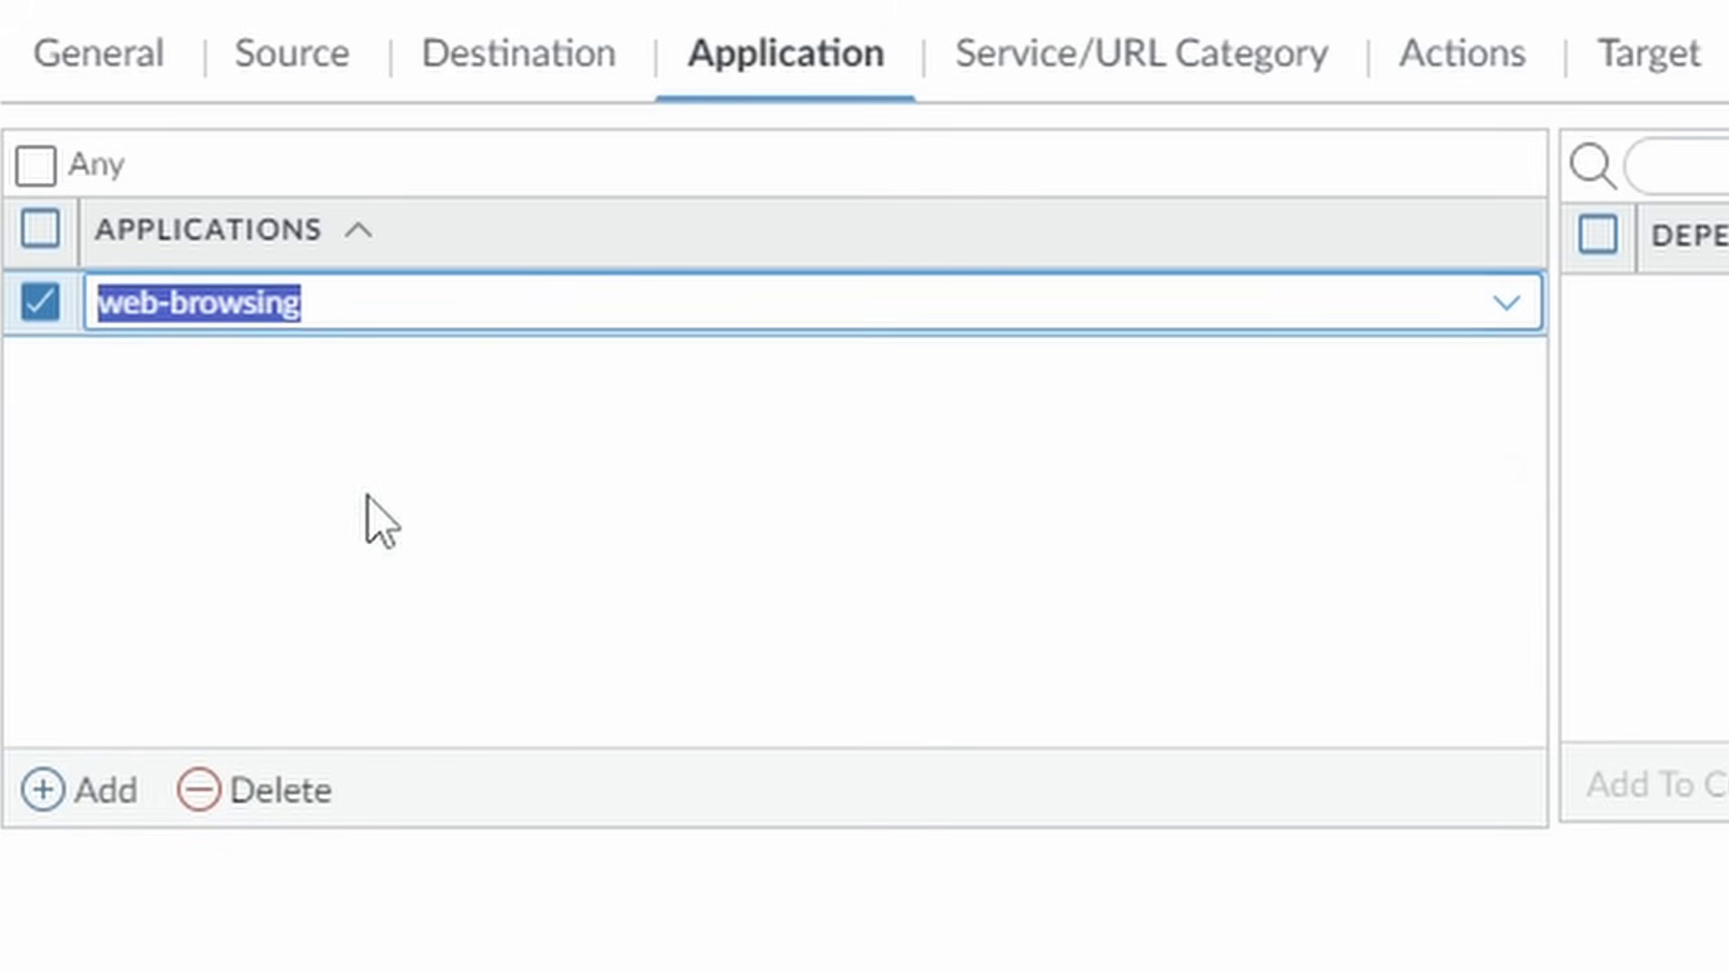
{"action": "left_click", "coordinate": [50, 789]}
{"action": "type", "text": "ssl"}
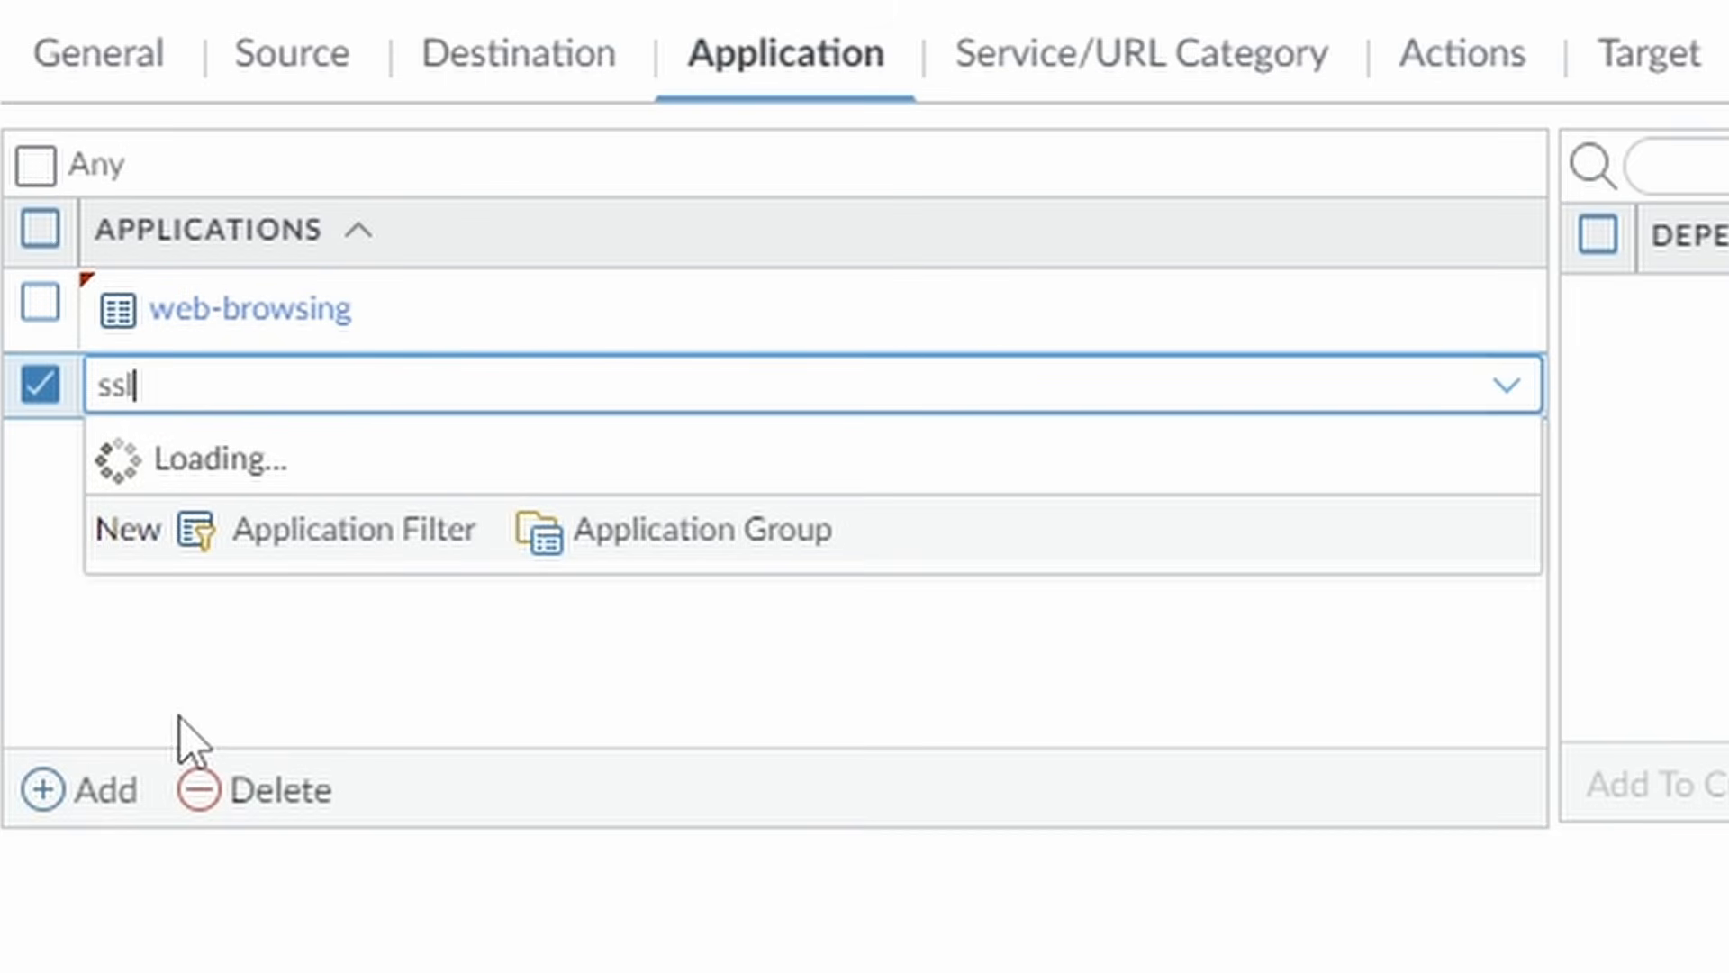
{"action": "left_click", "coordinate": [249, 608]}
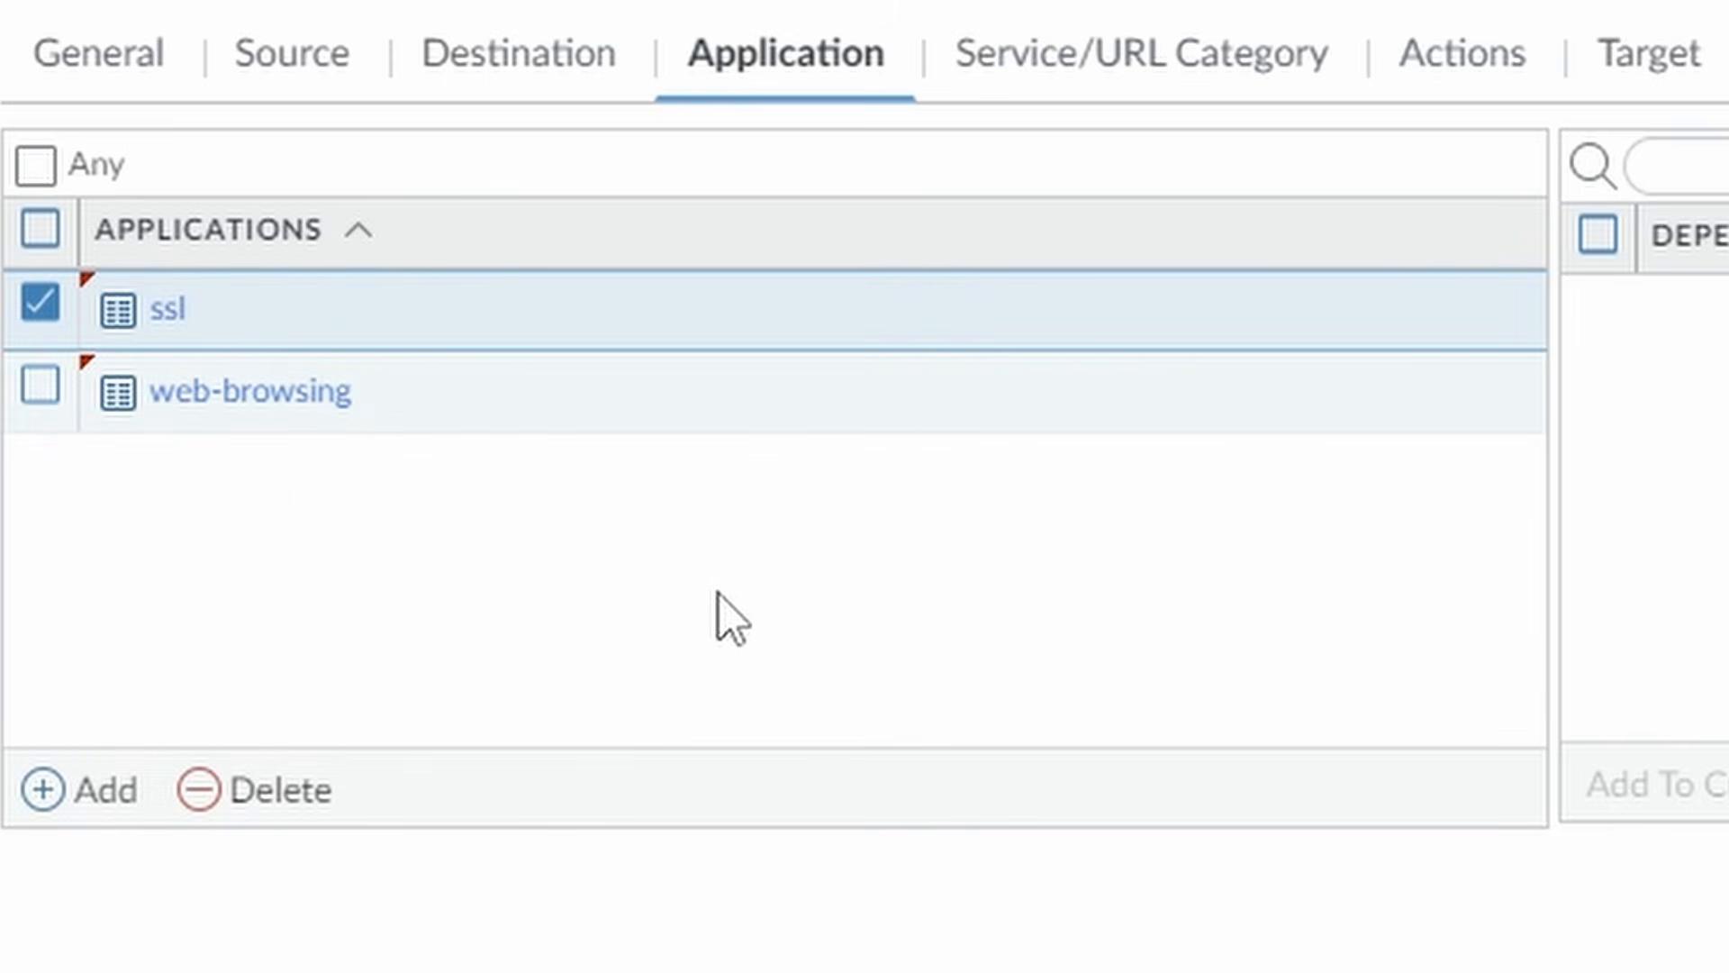
{"action": "left_click", "coordinate": [1146, 56]}
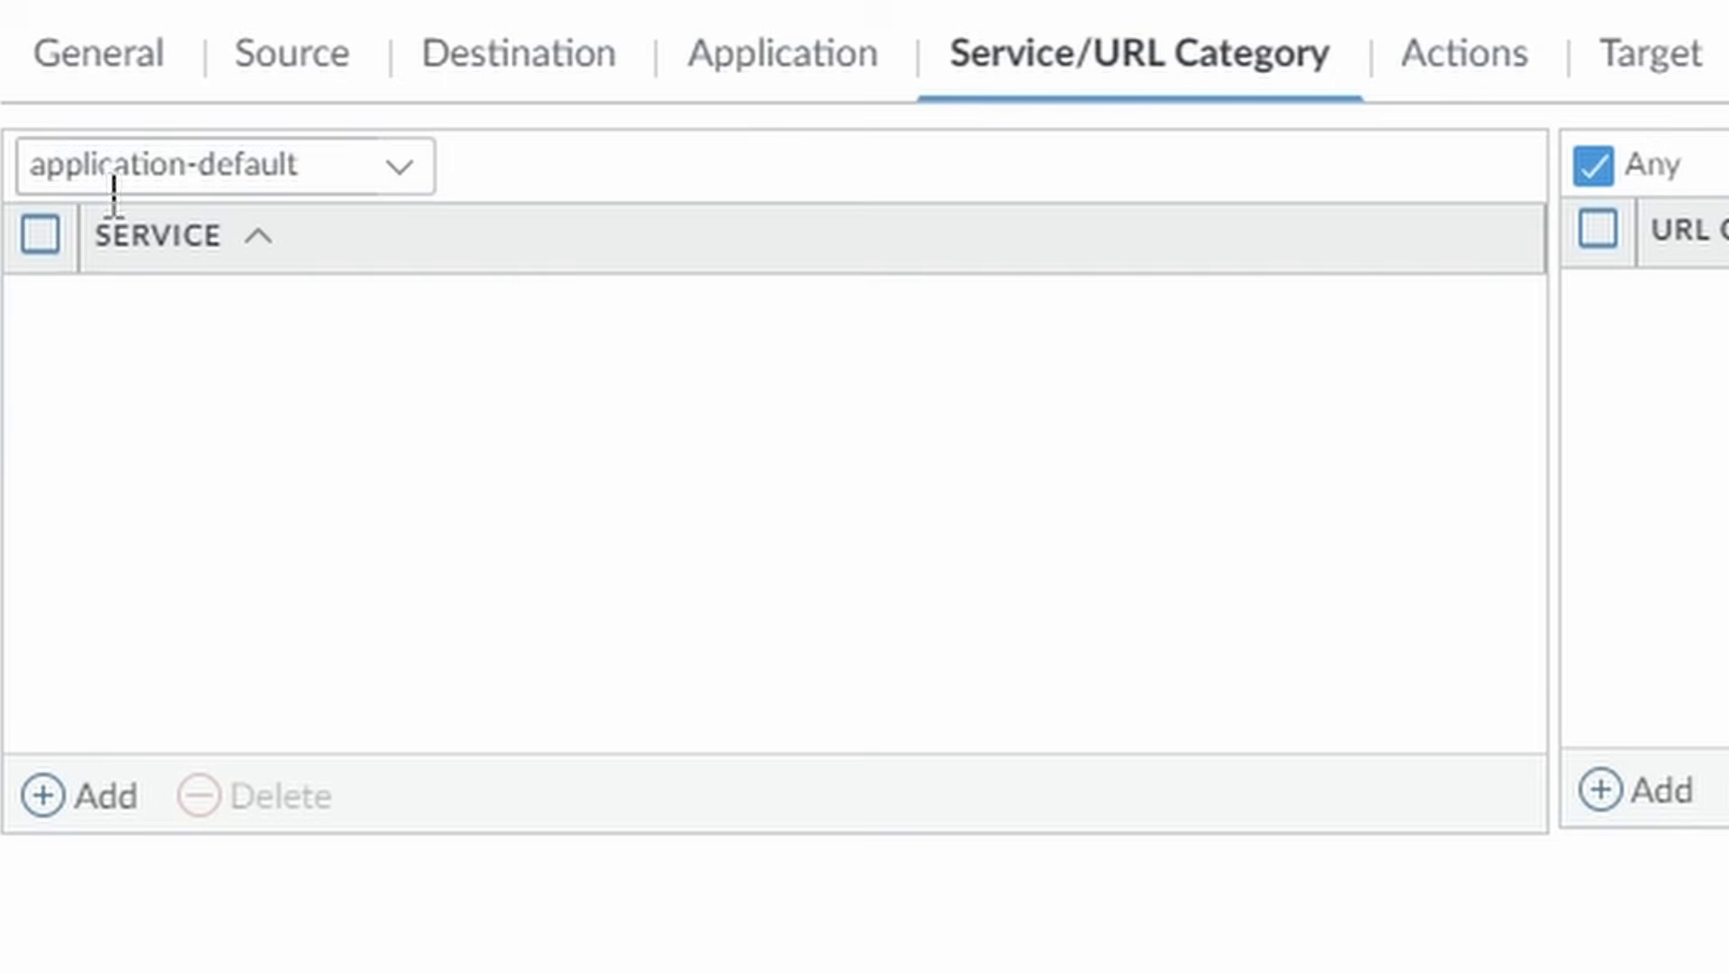
{"action": "left_click", "coordinate": [1461, 58]}
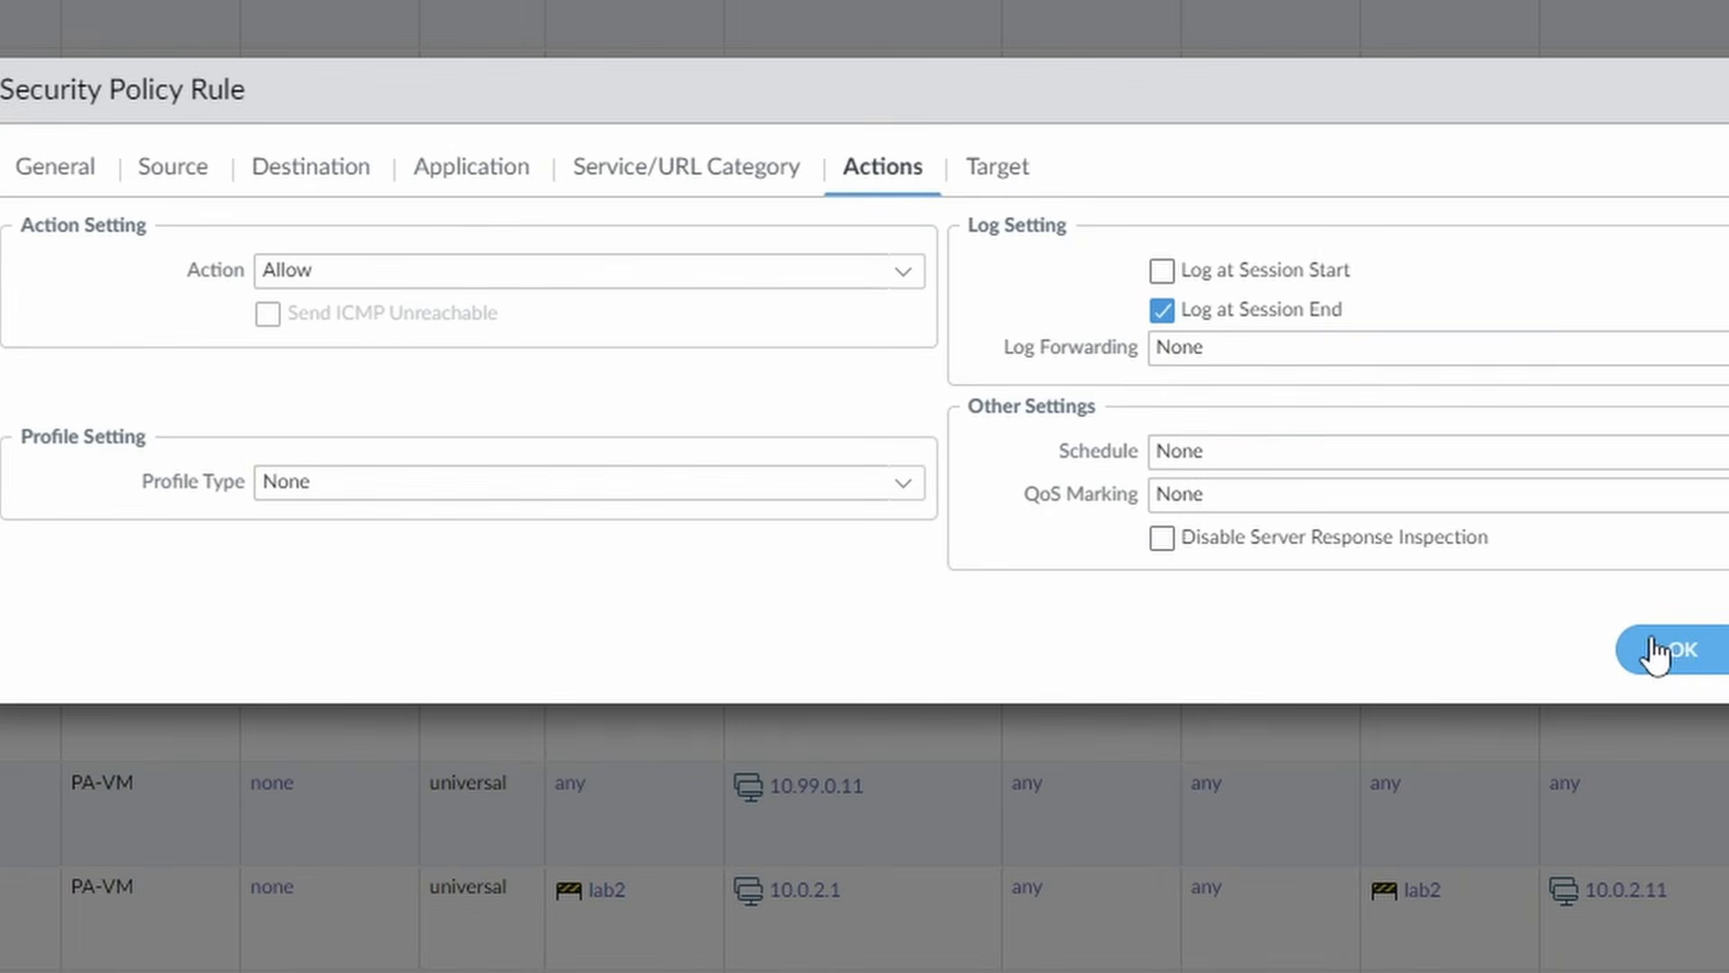
{"action": "left_click", "coordinate": [1663, 653]}
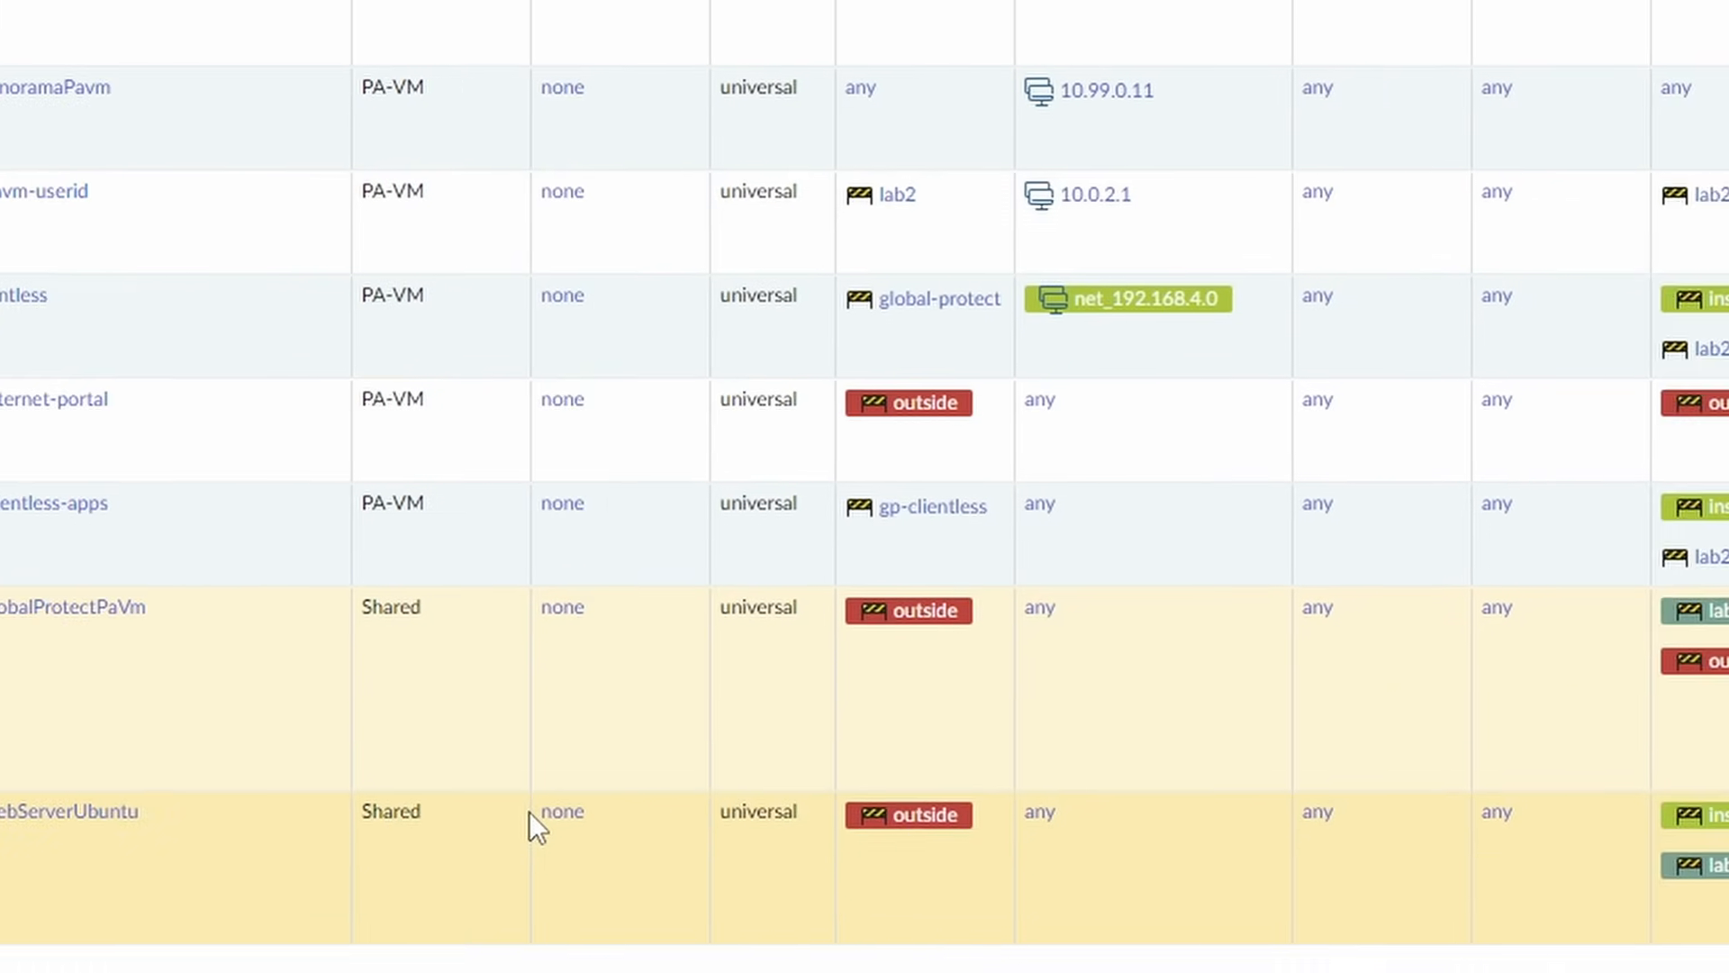
Commit the new security rules and push them to the PA-VM firewall.
{"action": "left_click", "coordinate": [344, 434]}
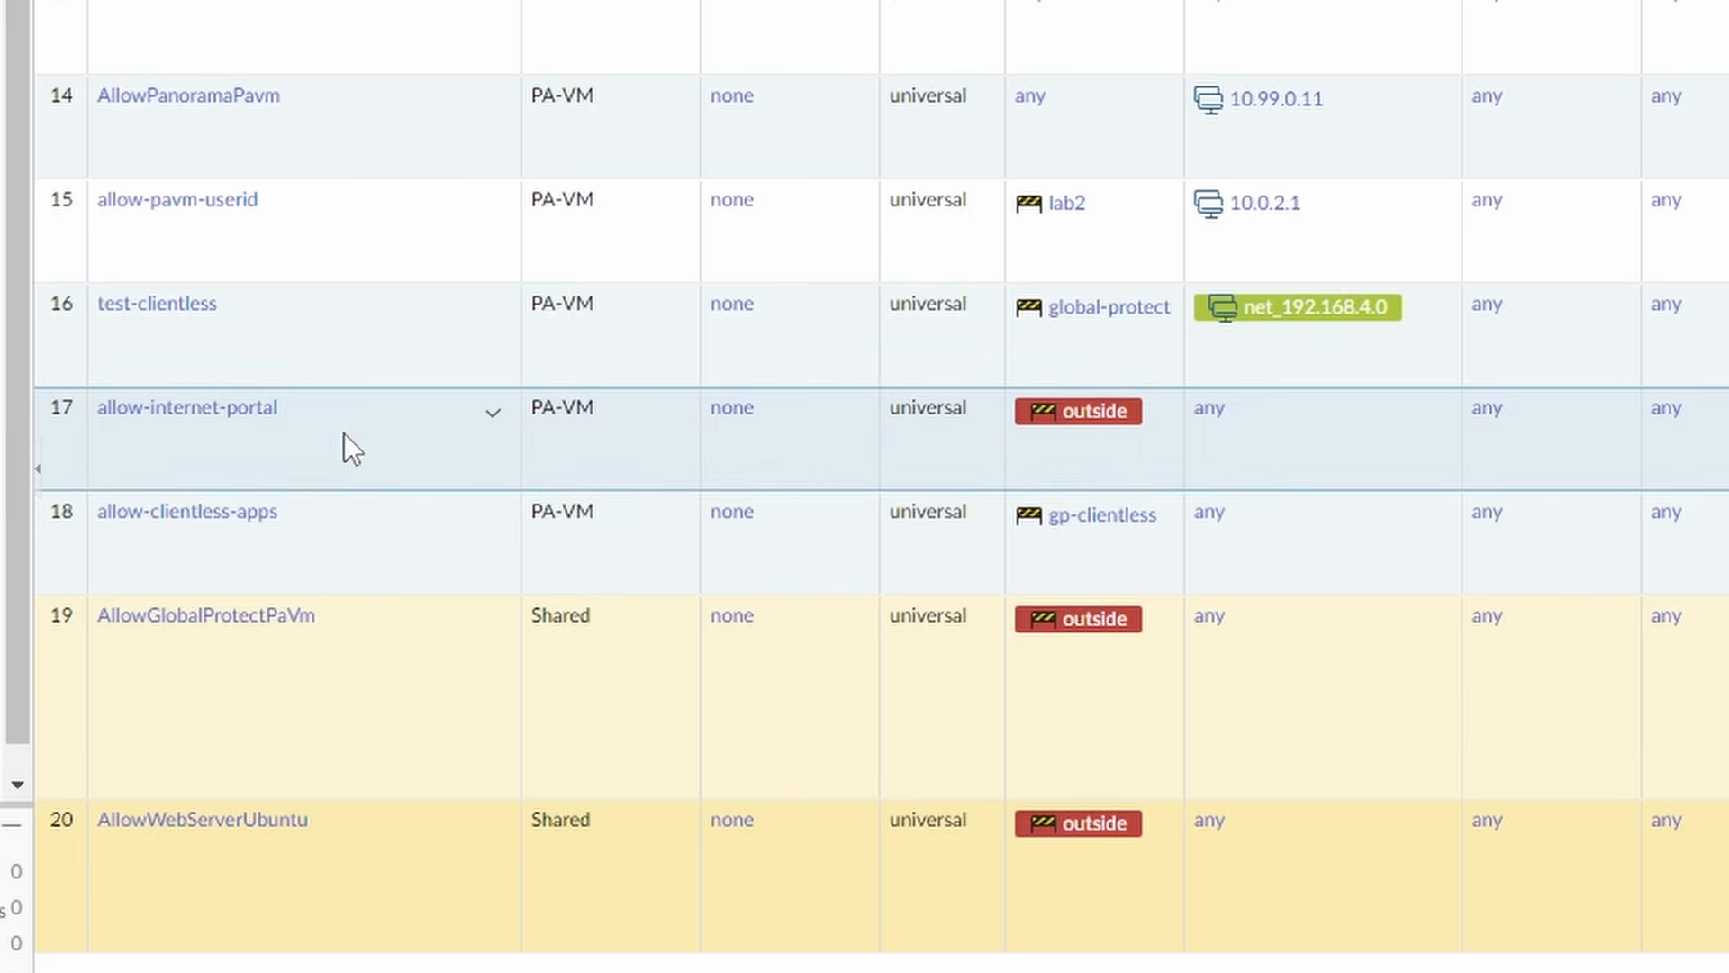
{"action": "left_click", "coordinate": [340, 535]}
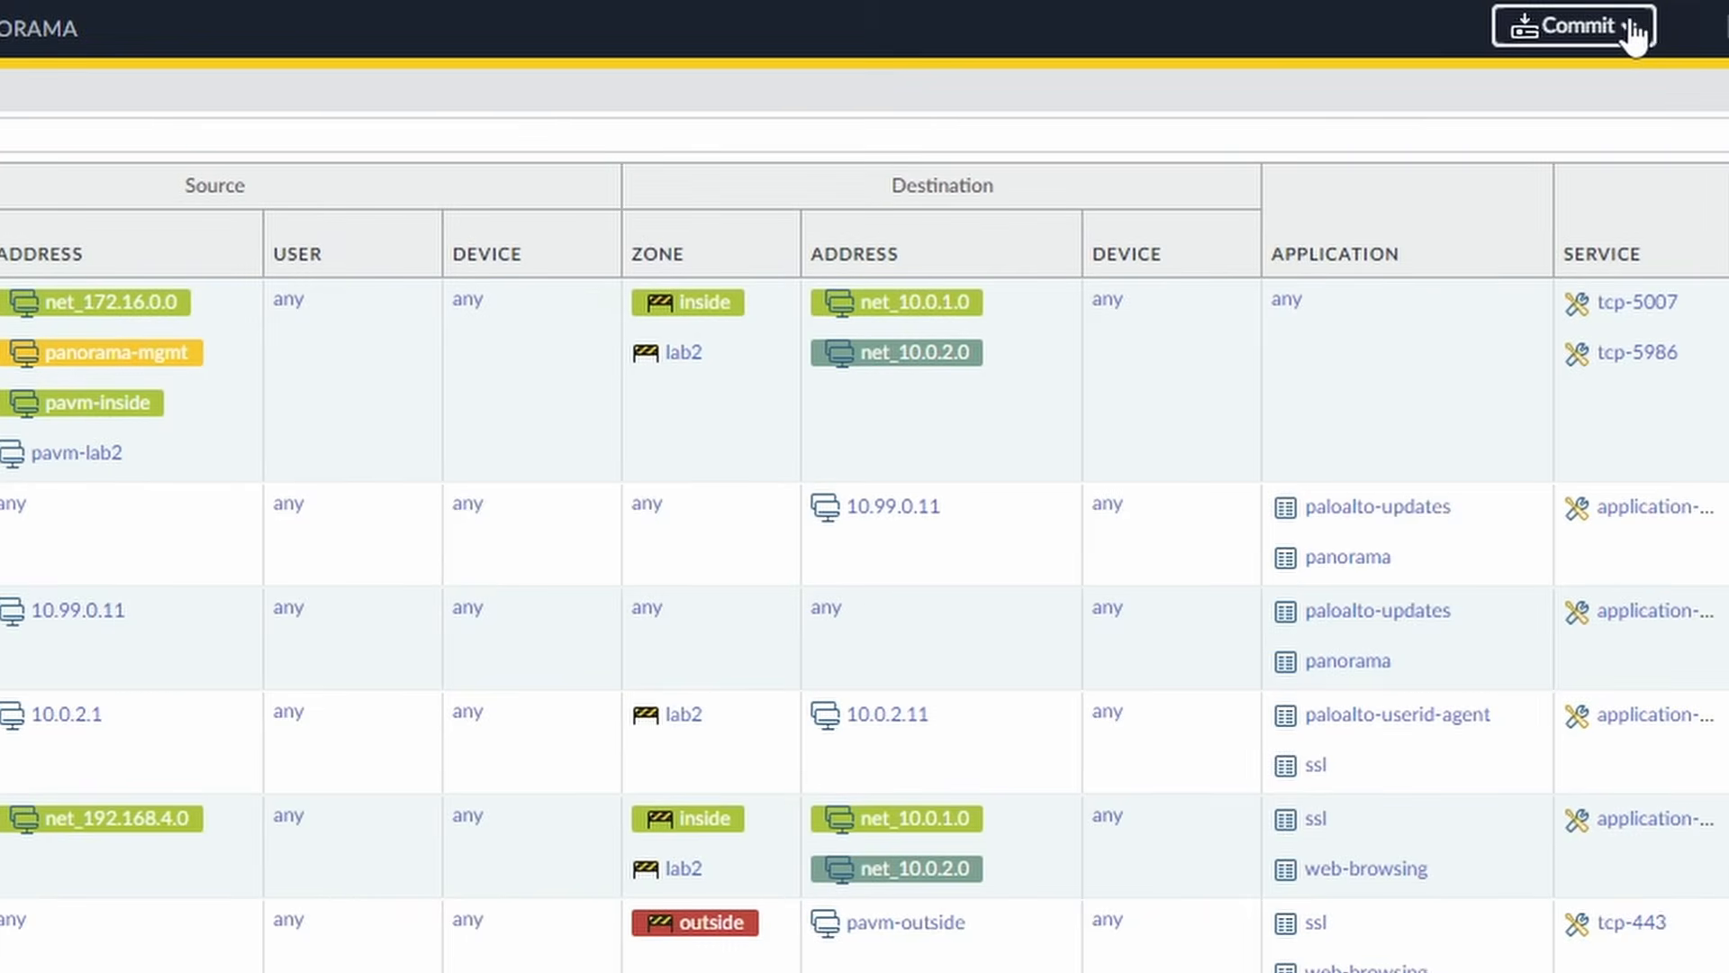
{"action": "left_click", "coordinate": [1639, 36]}
{"action": "left_click", "coordinate": [1585, 147]}
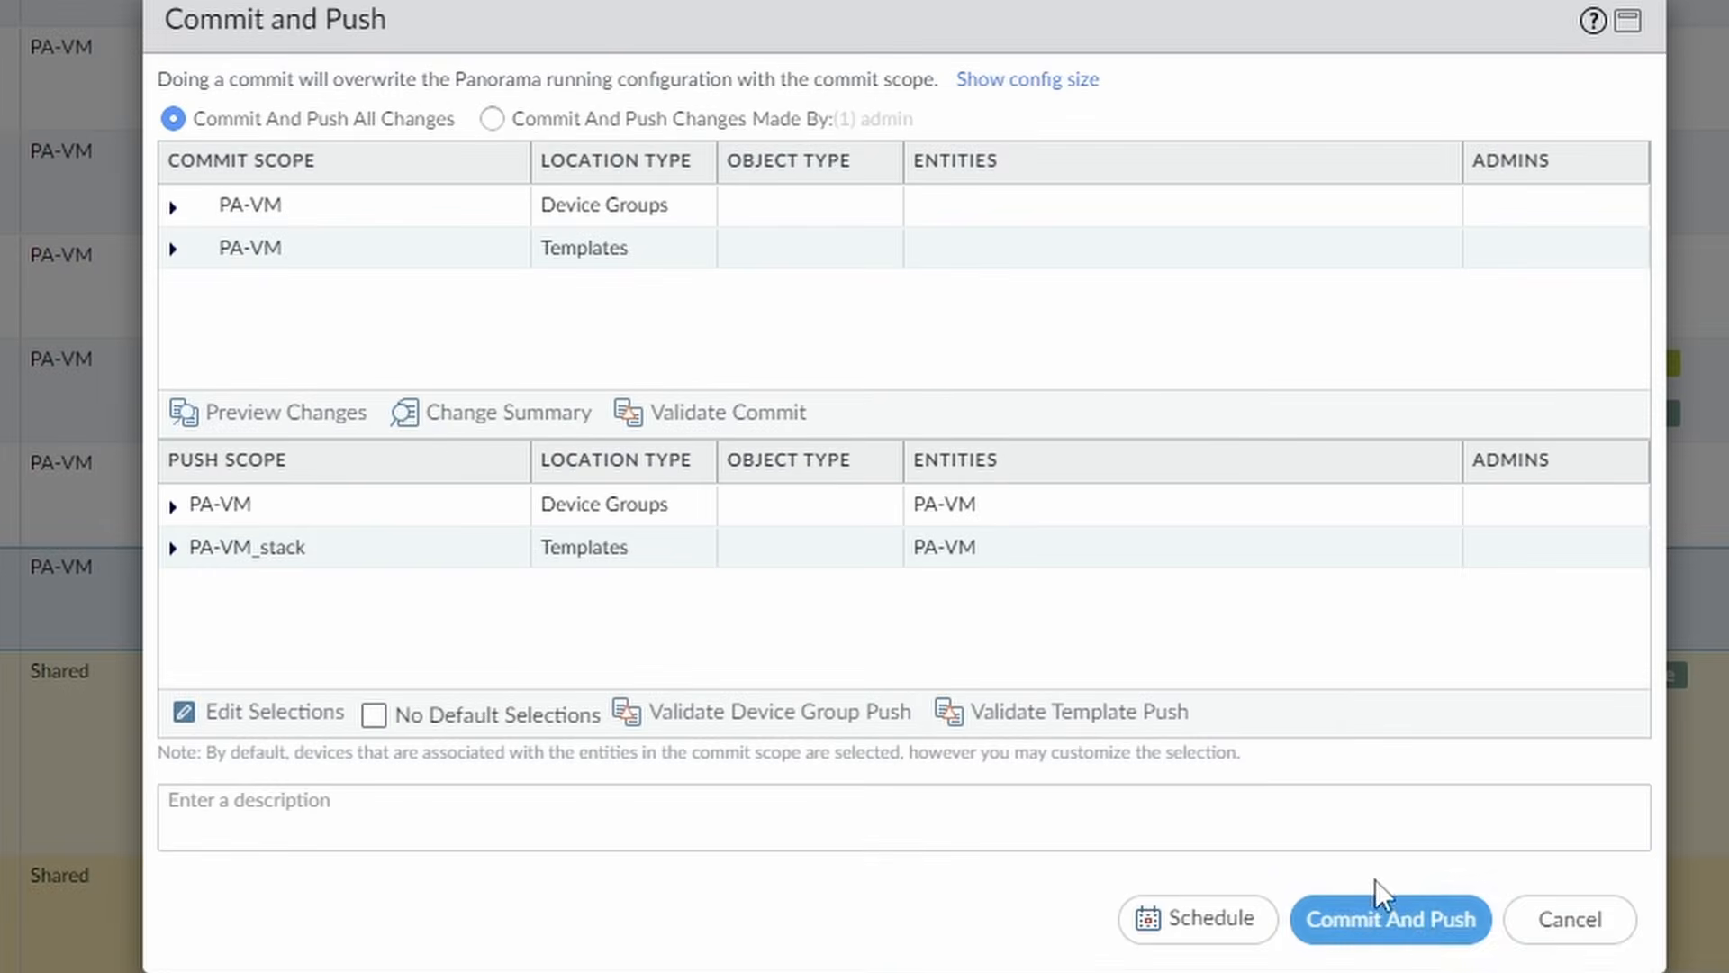
{"action": "left_click", "coordinate": [1388, 922]}
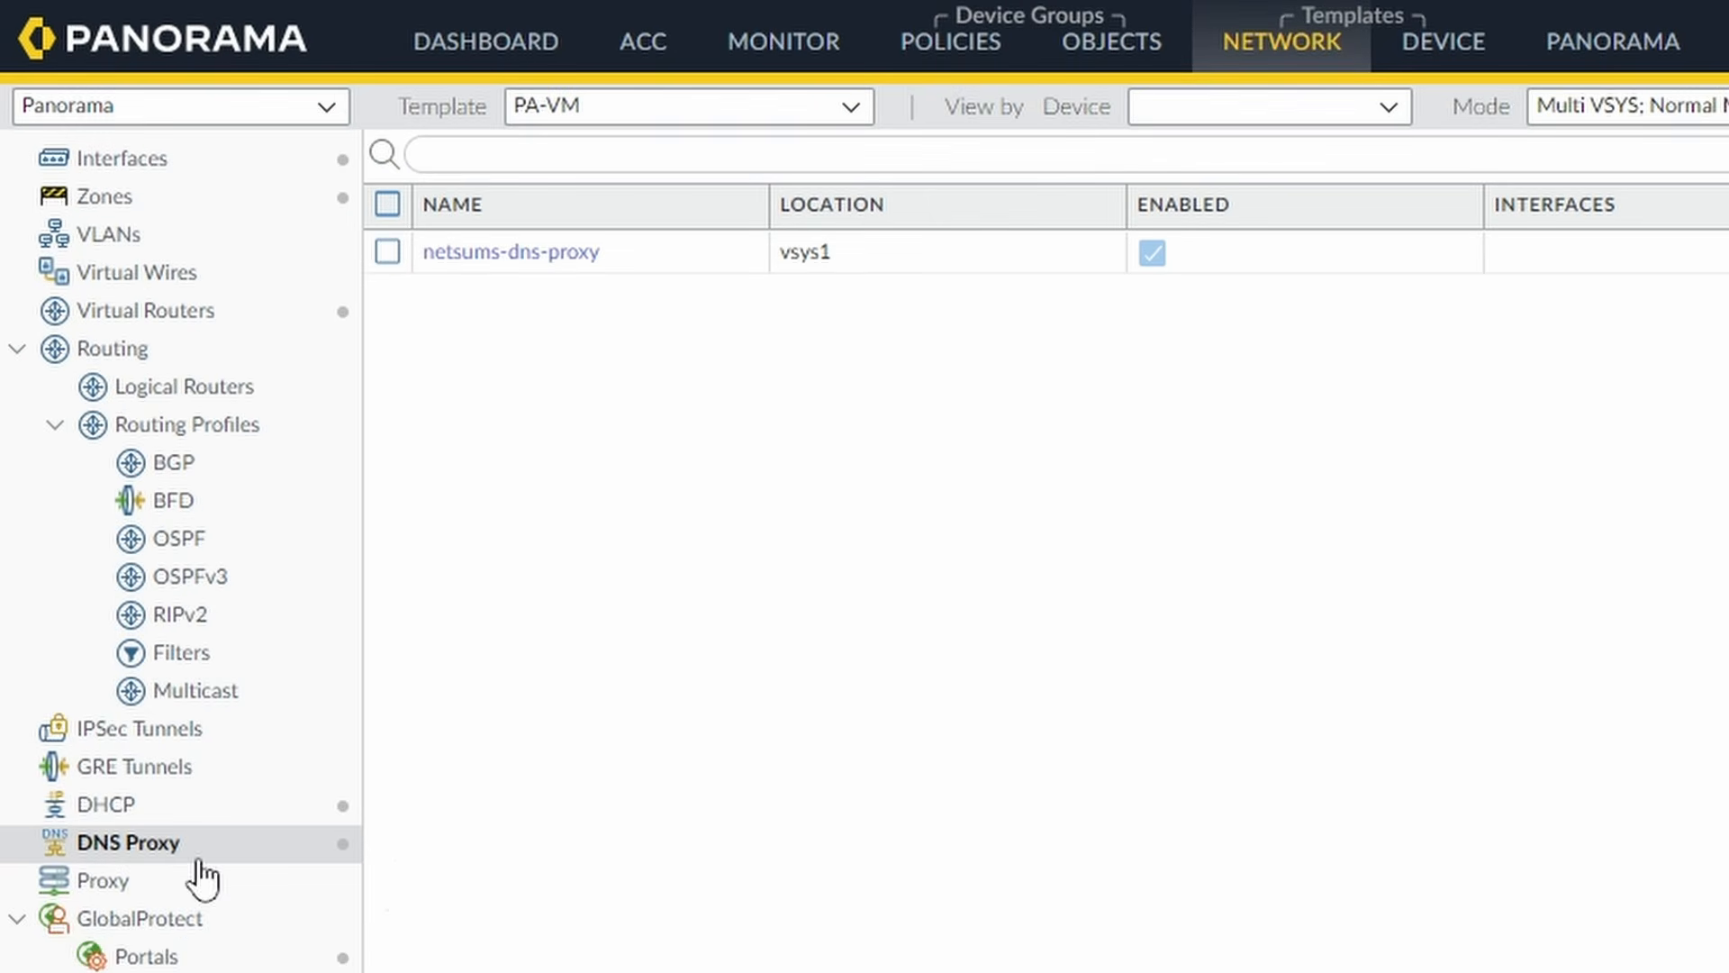
Create DNS proxy netsums-dns-proxy-shared in location Shared with primary DNS server 192.168.4.10.
{"action": "left_click", "coordinate": [531, 255]}
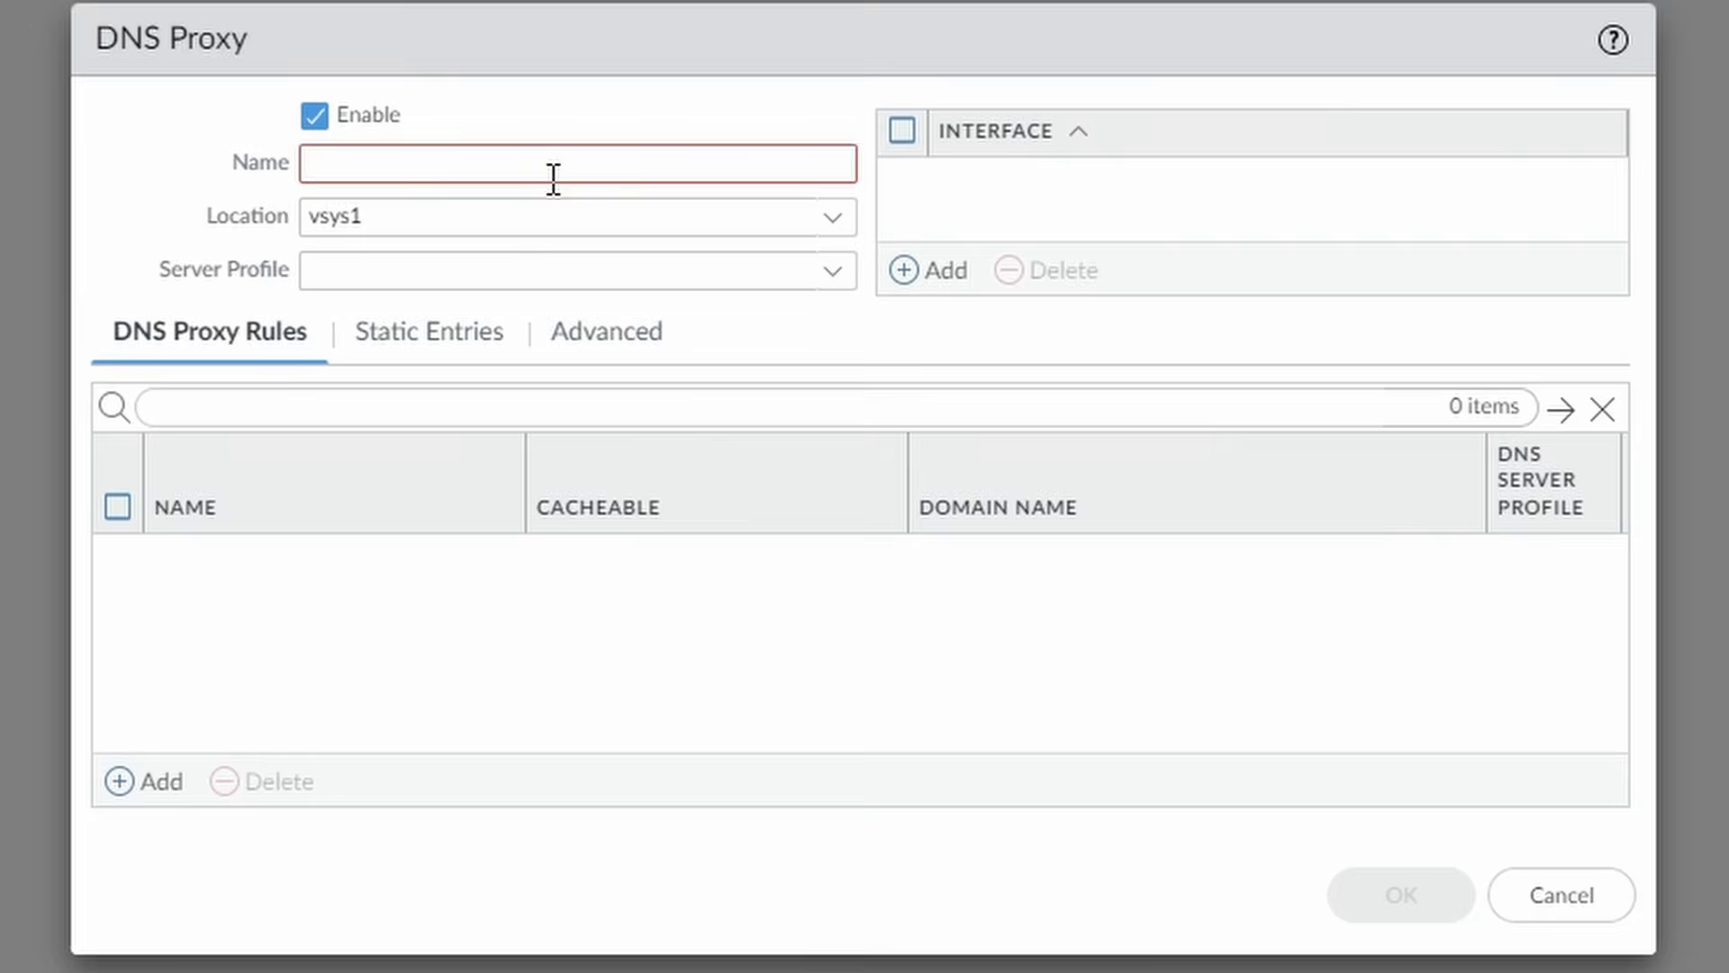
{"action": "left_click", "coordinate": [556, 179]}
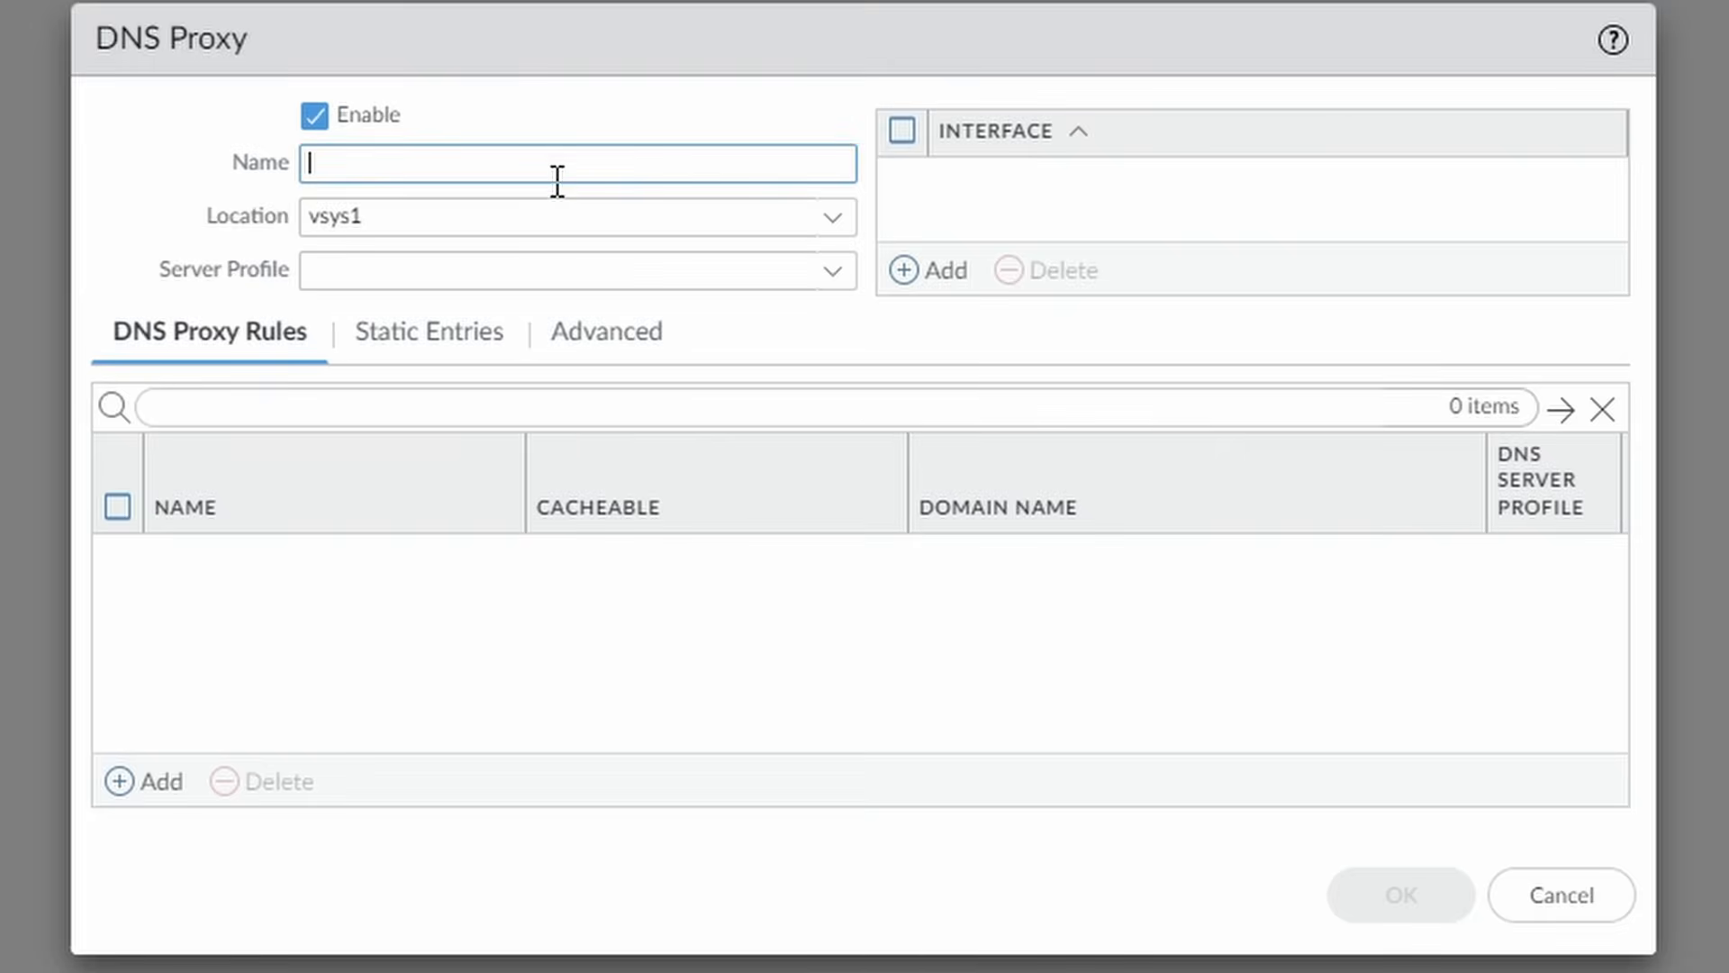
{"action": "type", "text": "netsums-dn"}
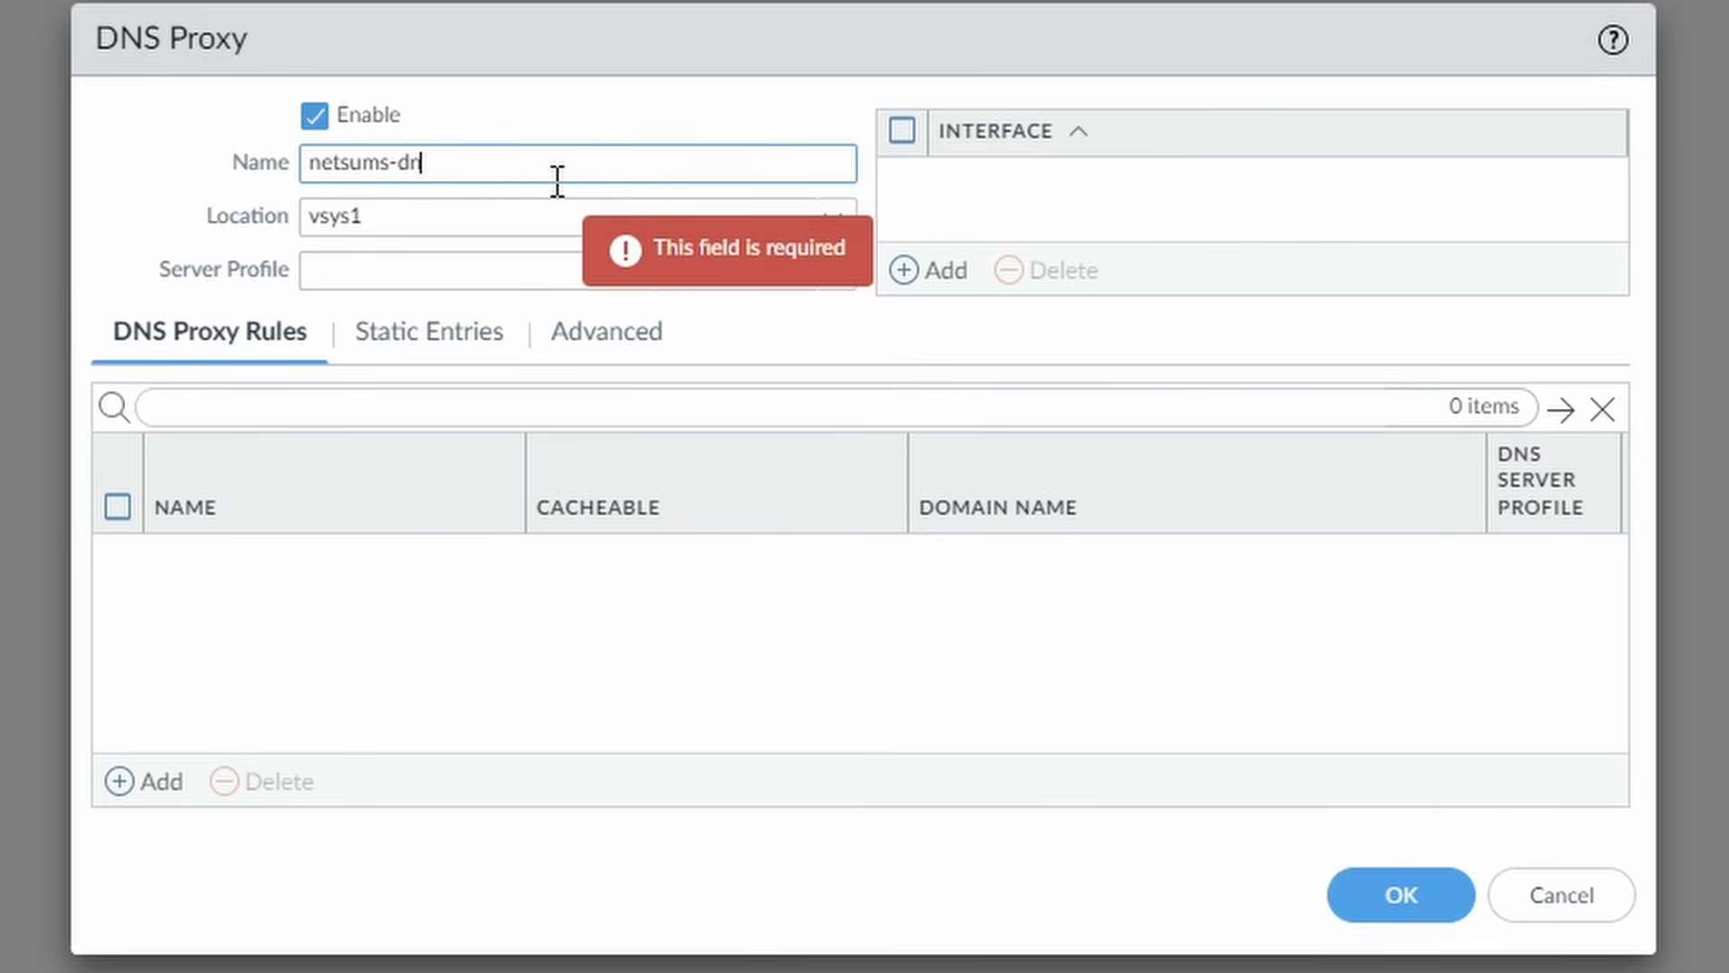
{"action": "type", "text": "s-proxy-shared"}
{"action": "left_click", "coordinate": [834, 218]}
{"action": "left_click", "coordinate": [836, 220]}
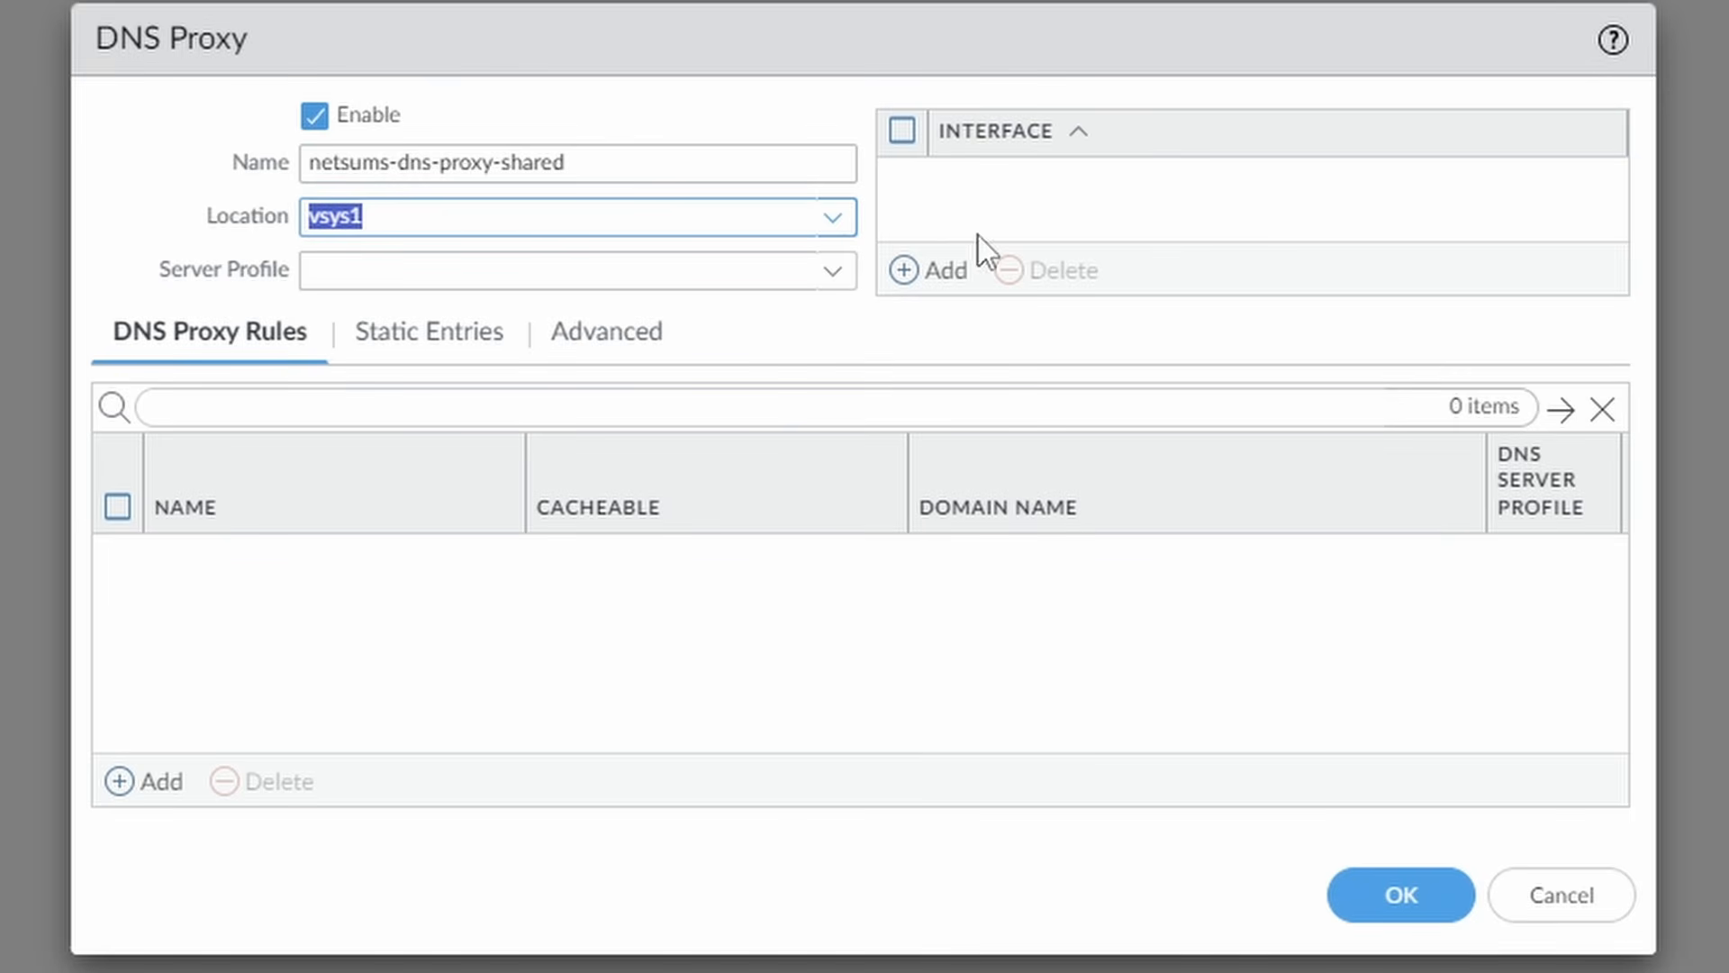
{"action": "left_click", "coordinate": [833, 219]}
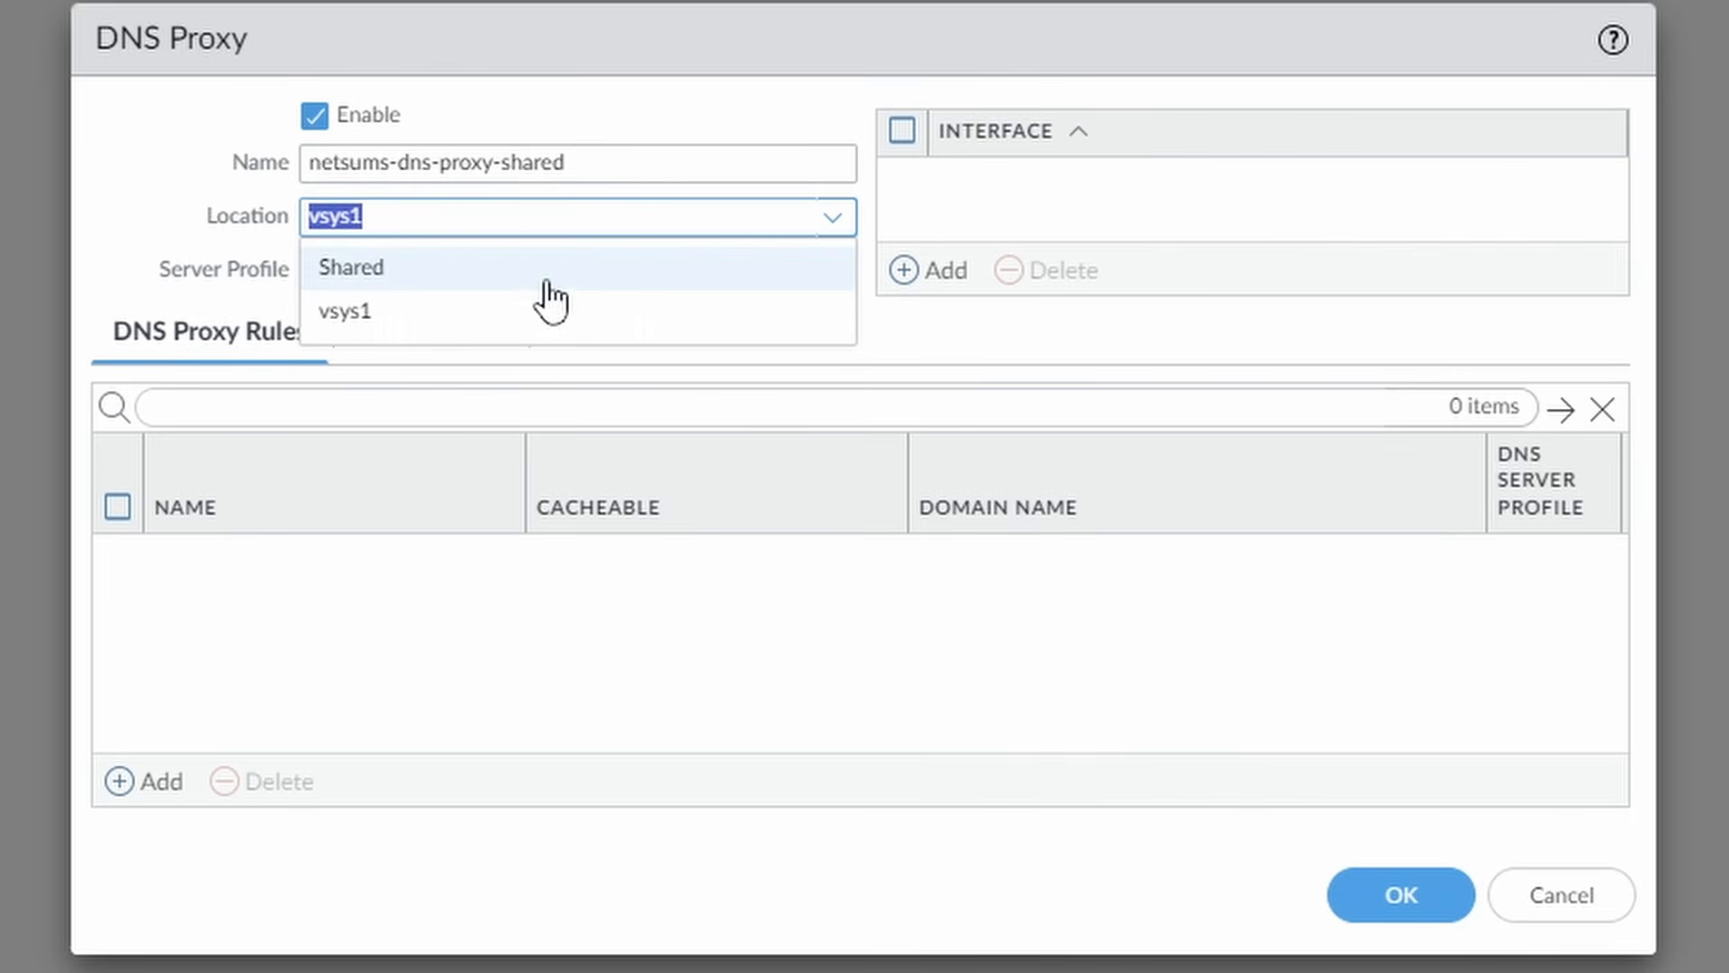
{"action": "left_click", "coordinate": [407, 276]}
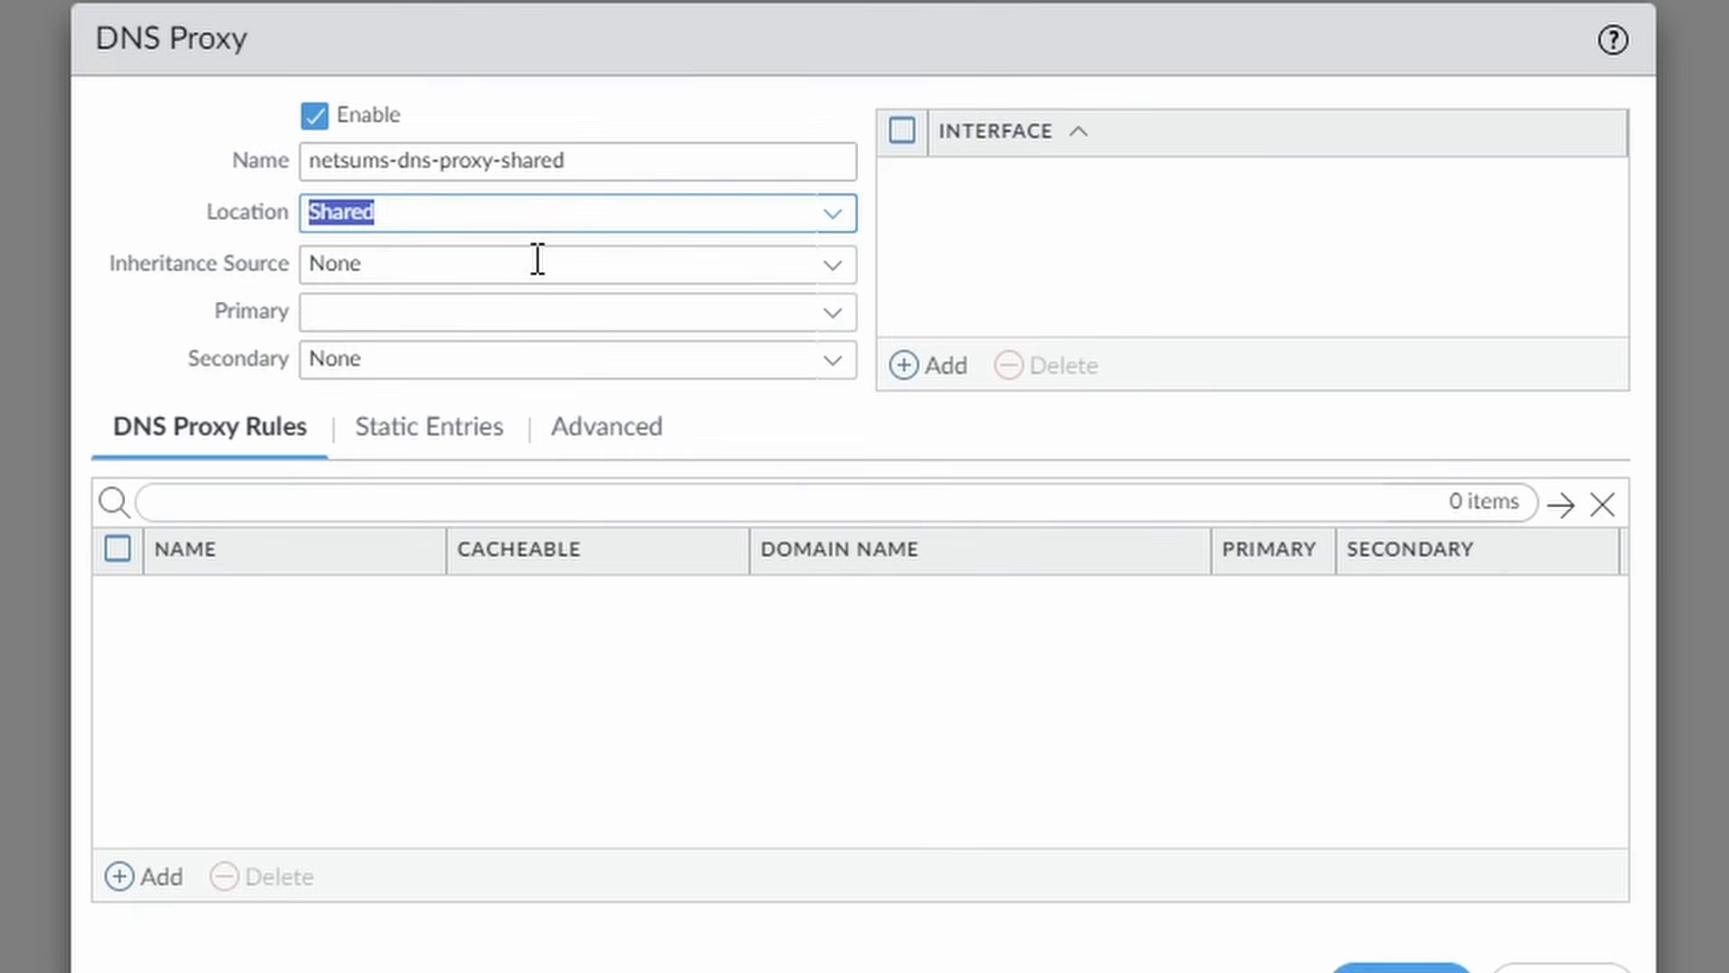
{"action": "left_click", "coordinate": [483, 315]}
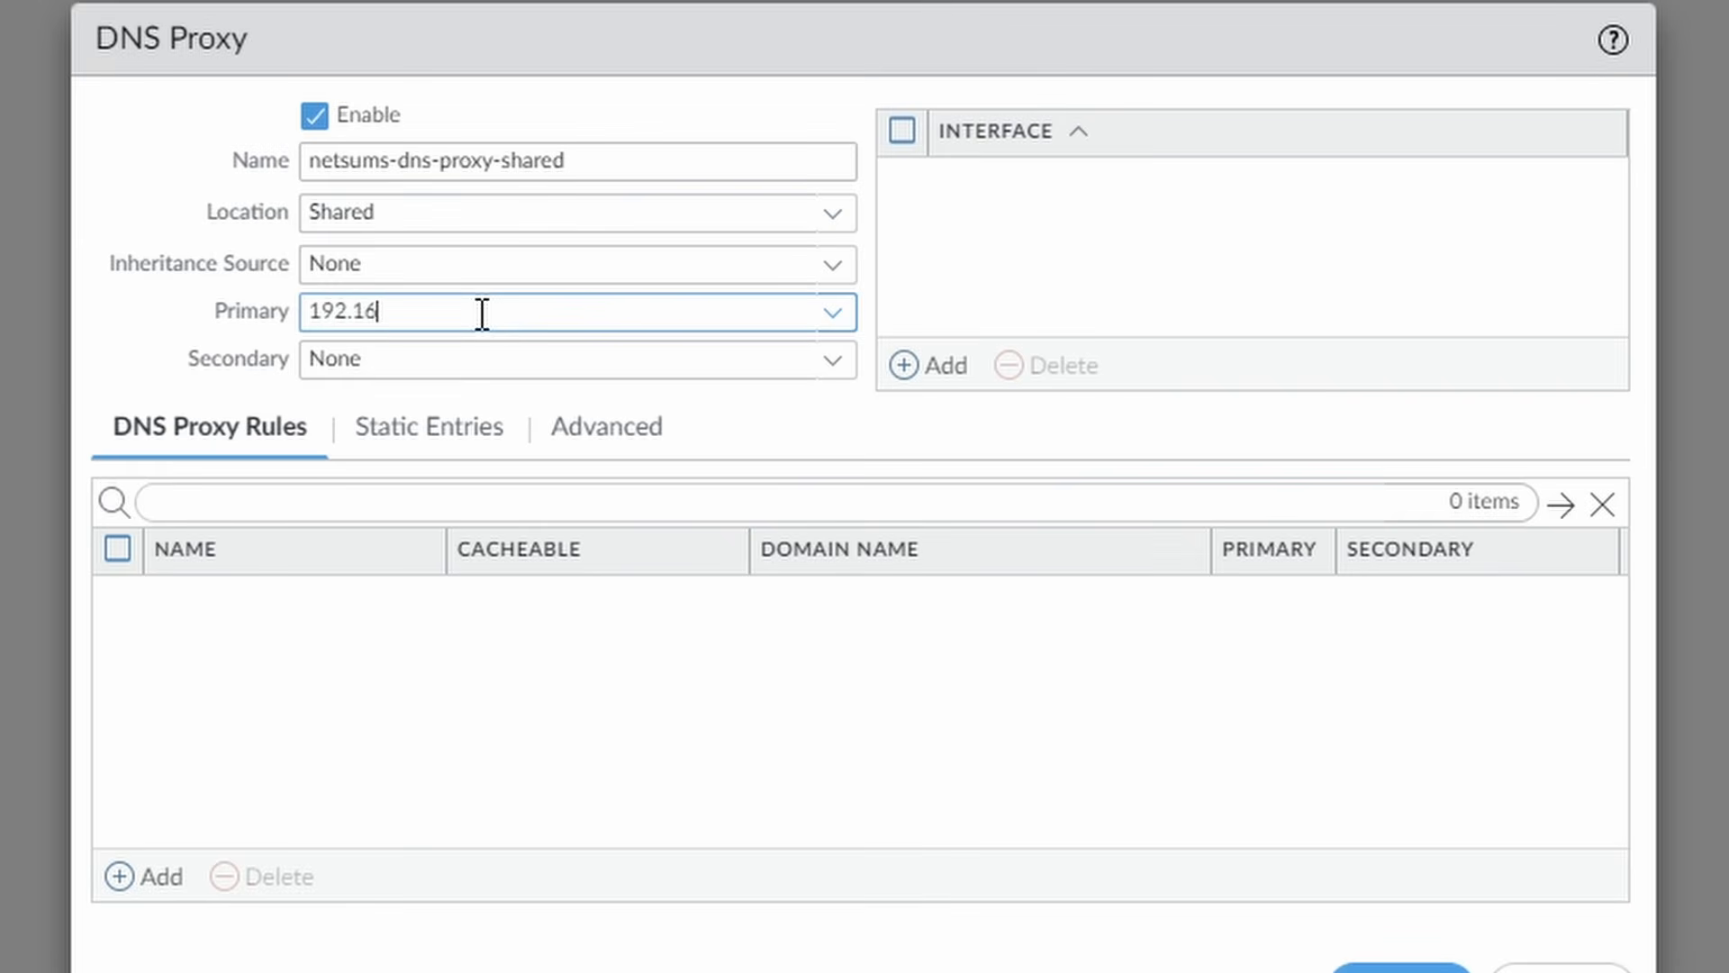
{"action": "type", "text": "192.168.4.10"}
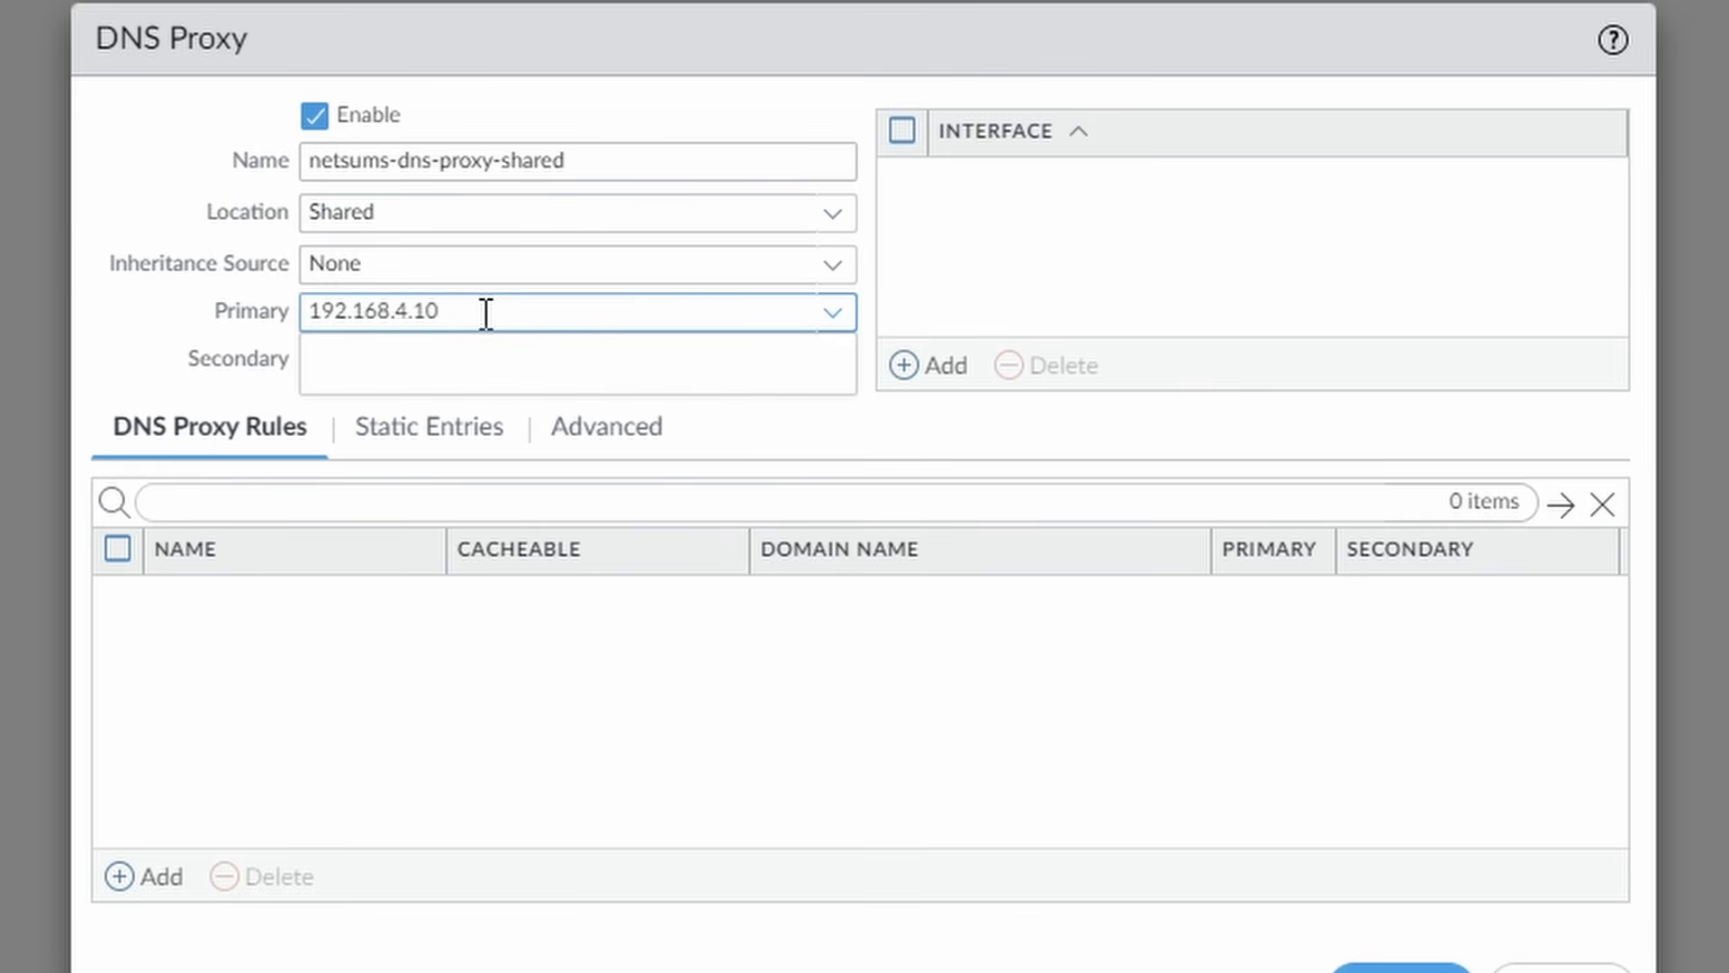
{"action": "left_click", "coordinate": [780, 773]}
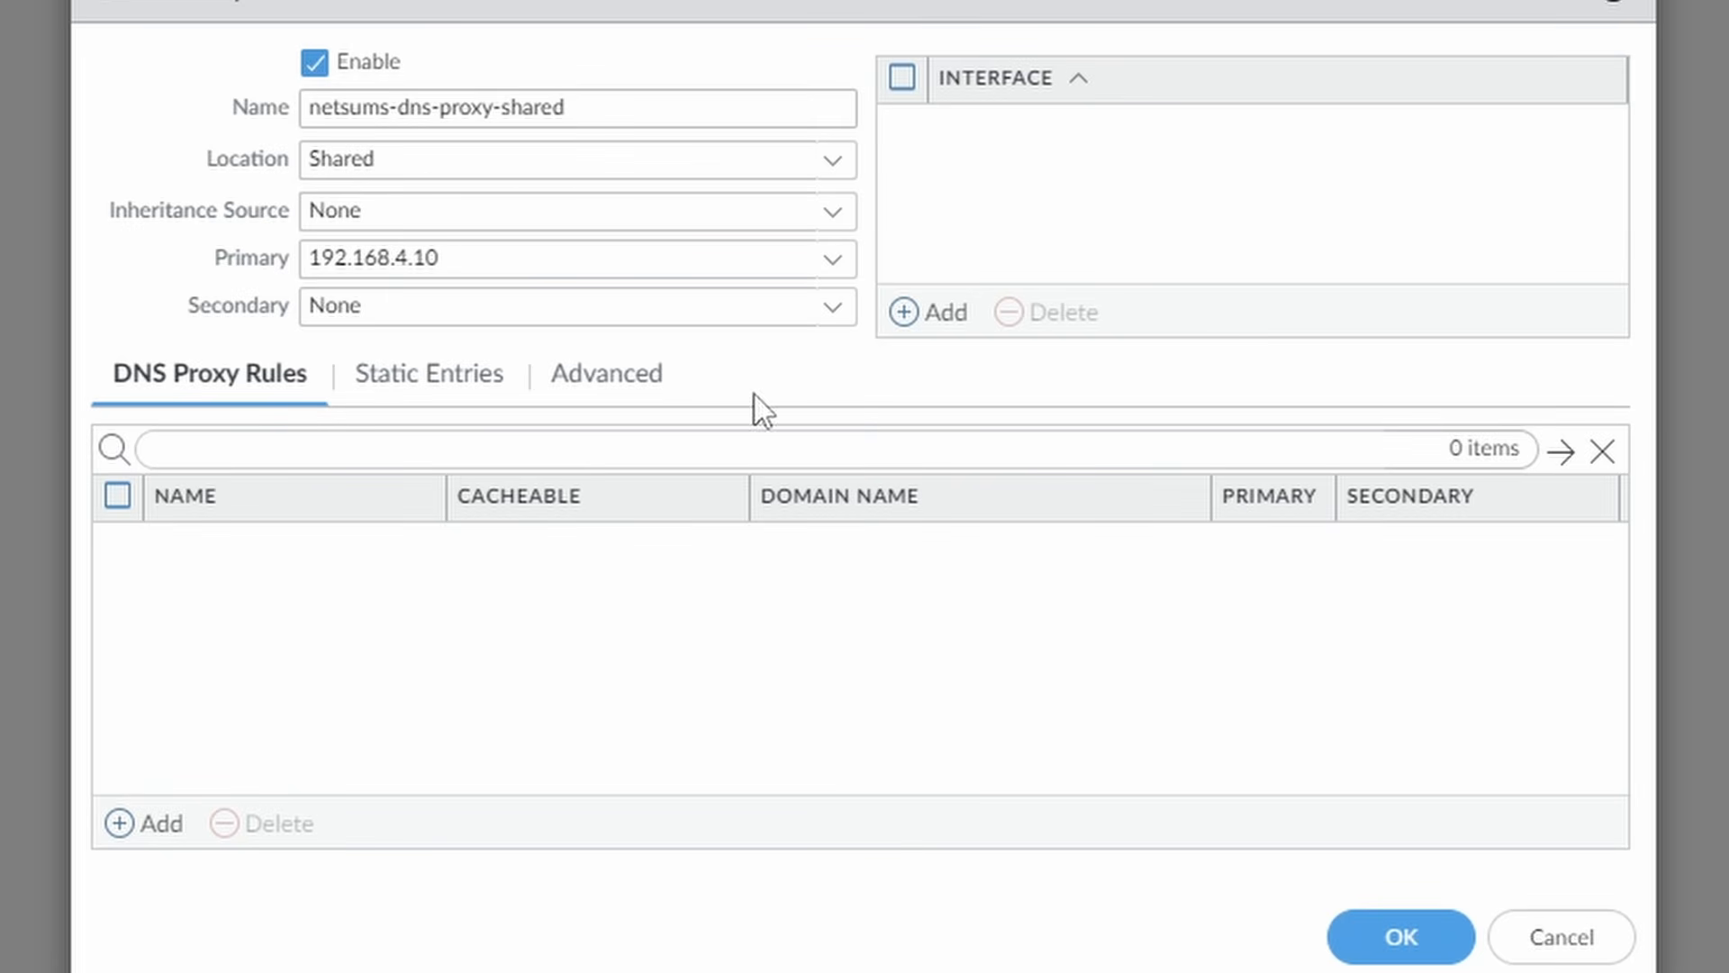
{"action": "left_click", "coordinate": [1405, 942]}
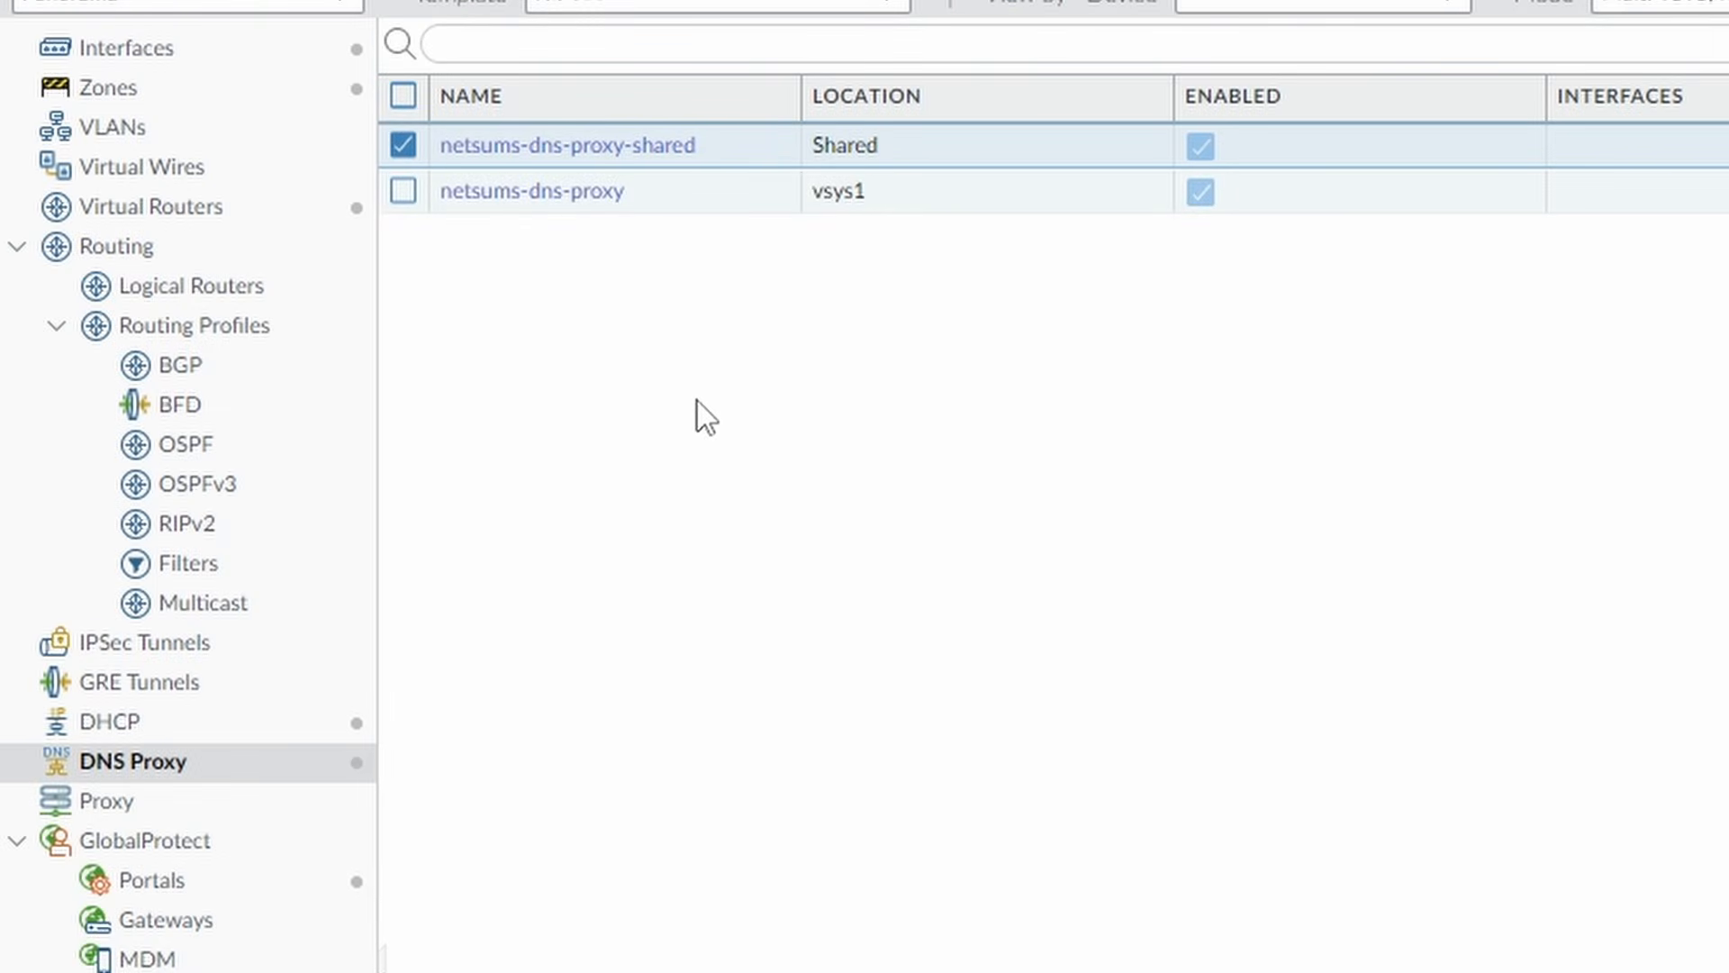
Set the portal_vpn.netsums.com clientless VPN DNS proxy to netsums-dns-proxy-shared and save.
{"action": "left_click", "coordinate": [159, 888]}
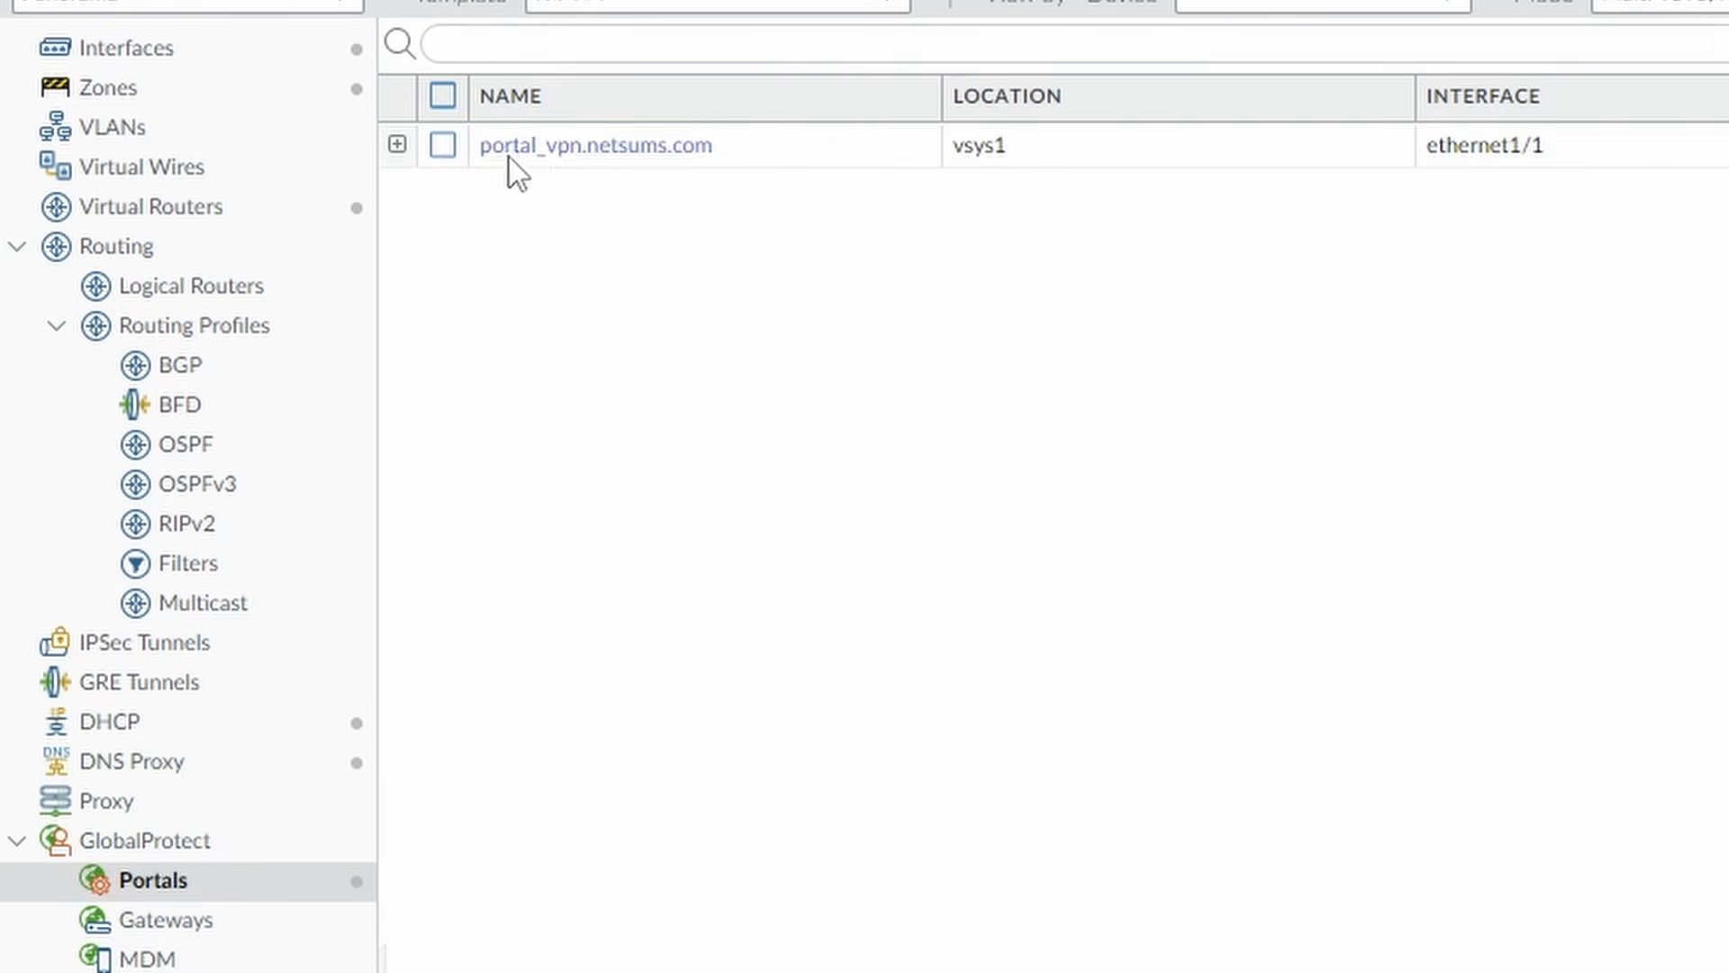
{"action": "left_click", "coordinate": [537, 148]}
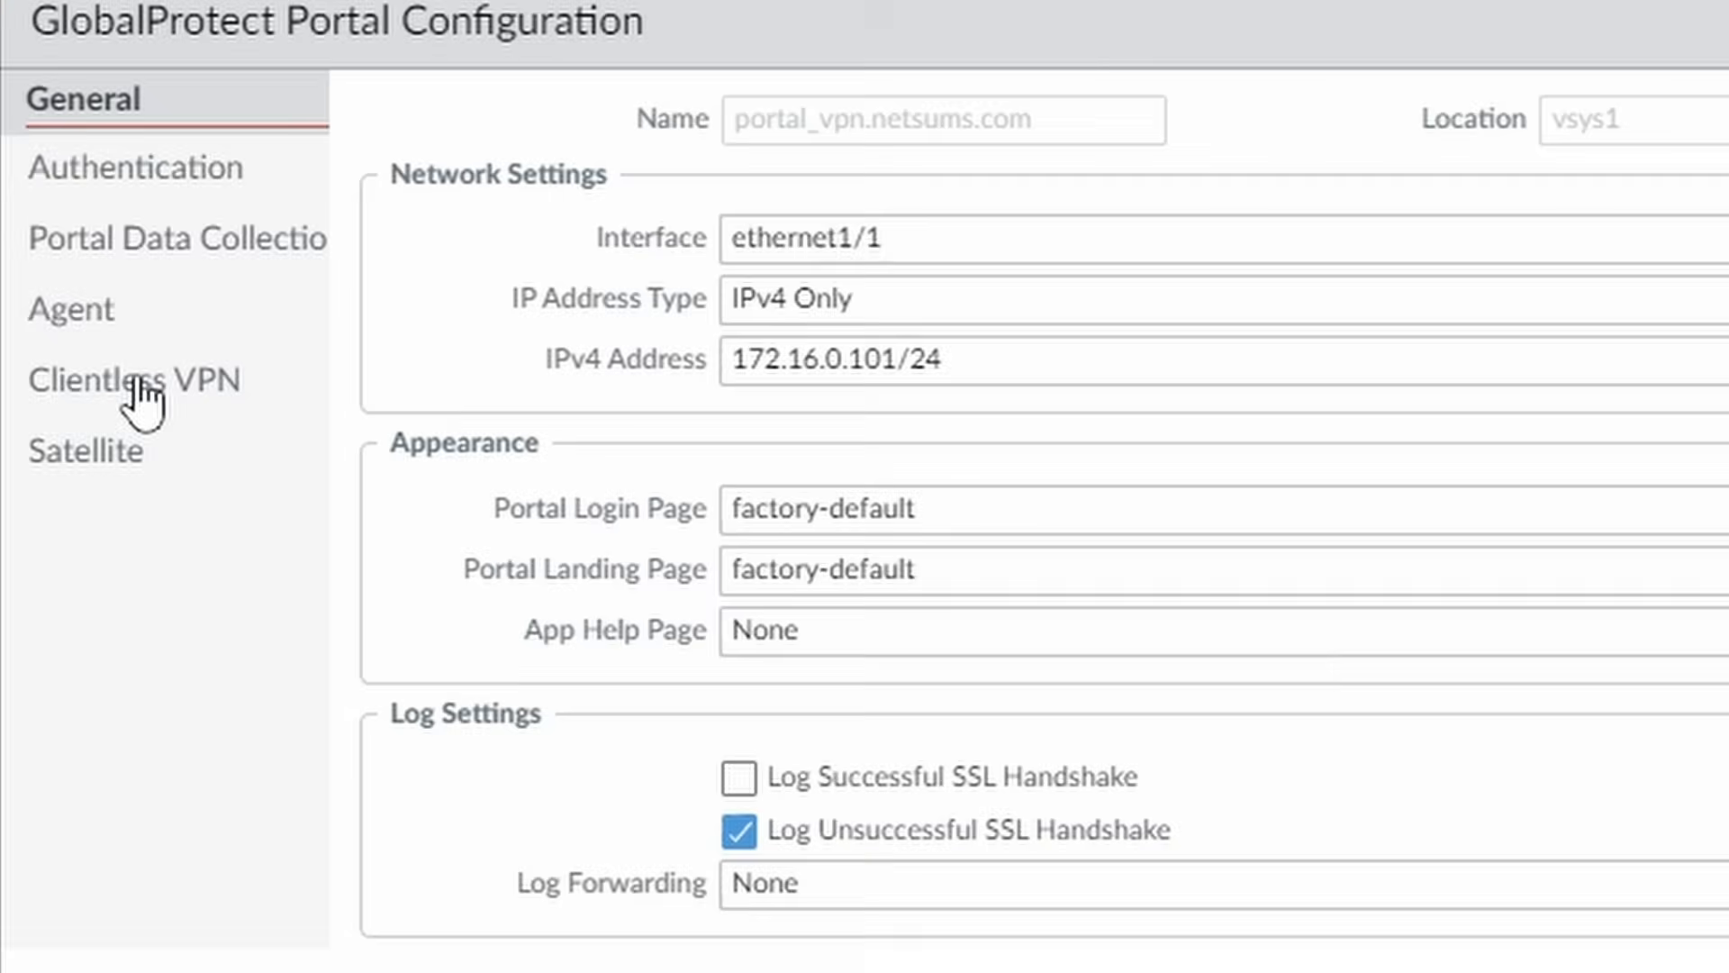
{"action": "left_click", "coordinate": [137, 377]}
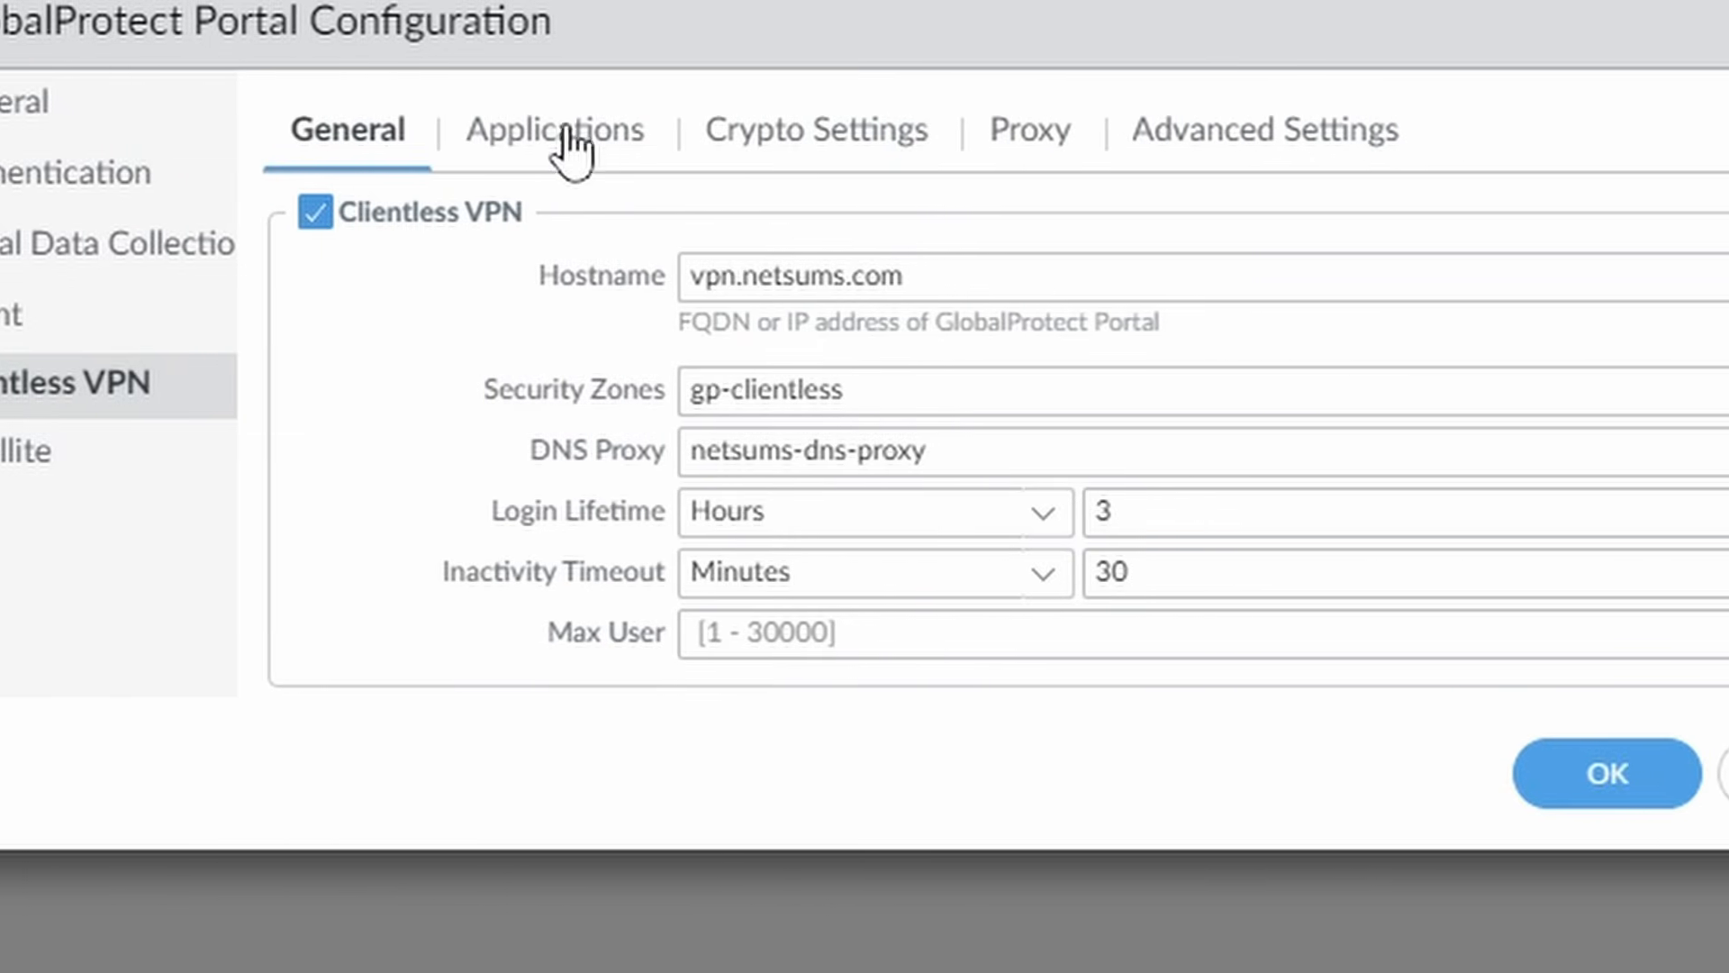
{"action": "left_click", "coordinate": [1720, 452]}
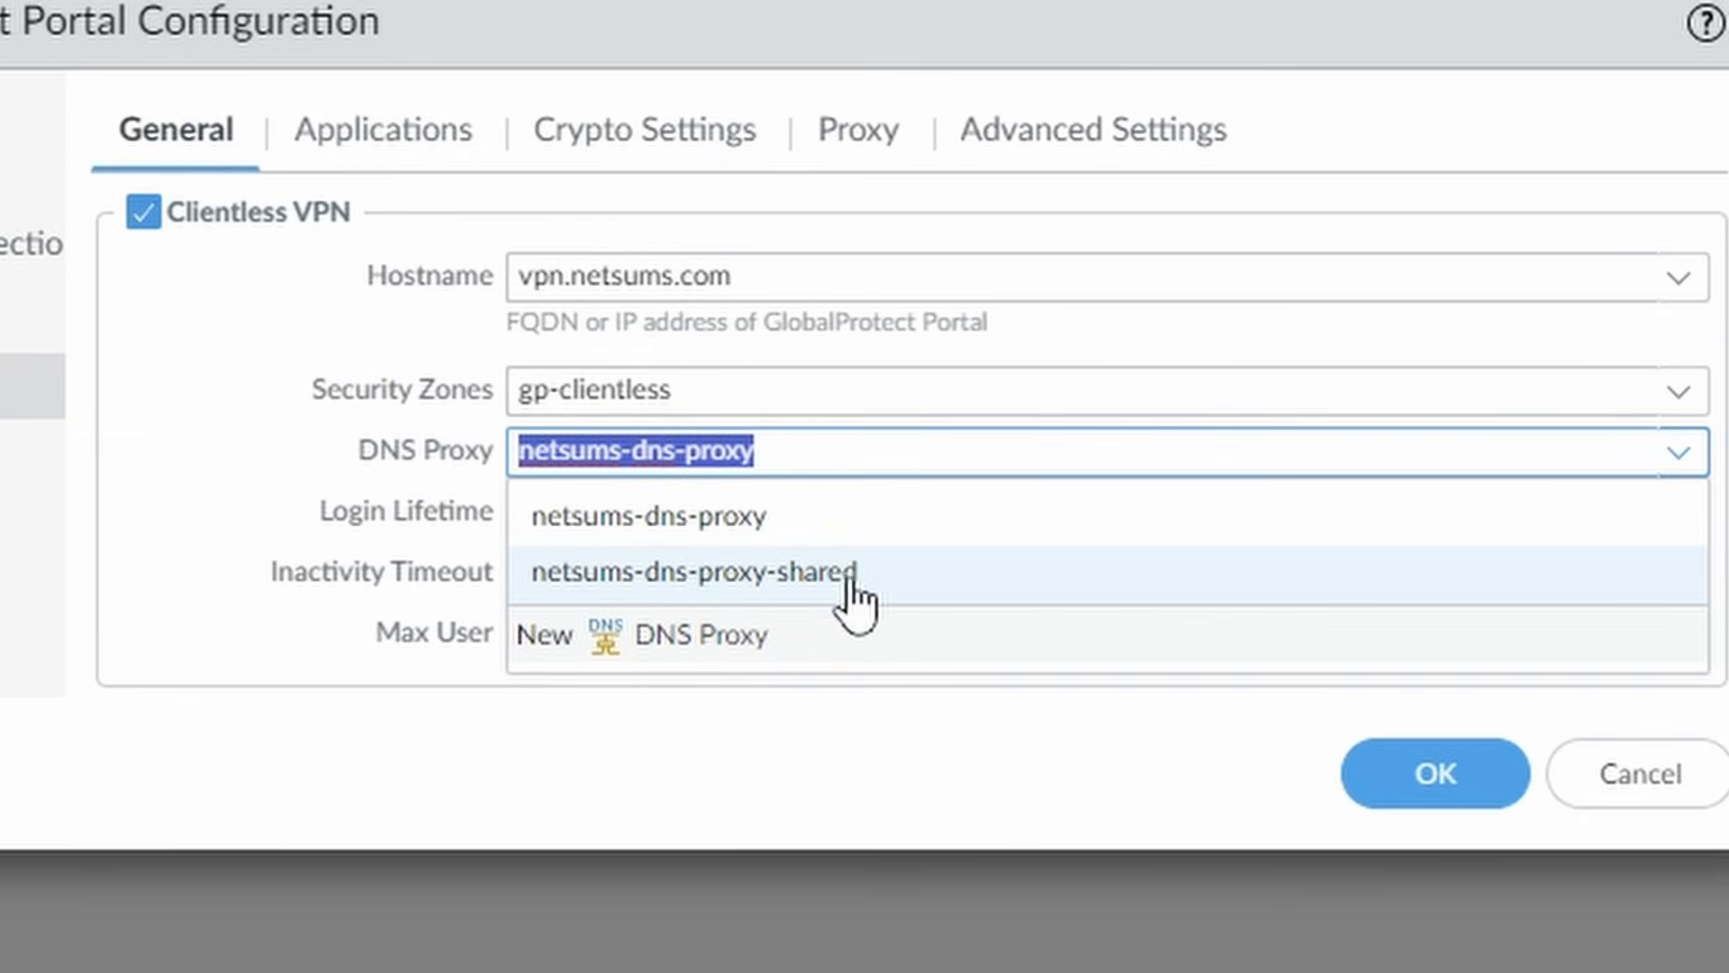
{"action": "left_click", "coordinate": [879, 586]}
{"action": "left_click", "coordinate": [1436, 783]}
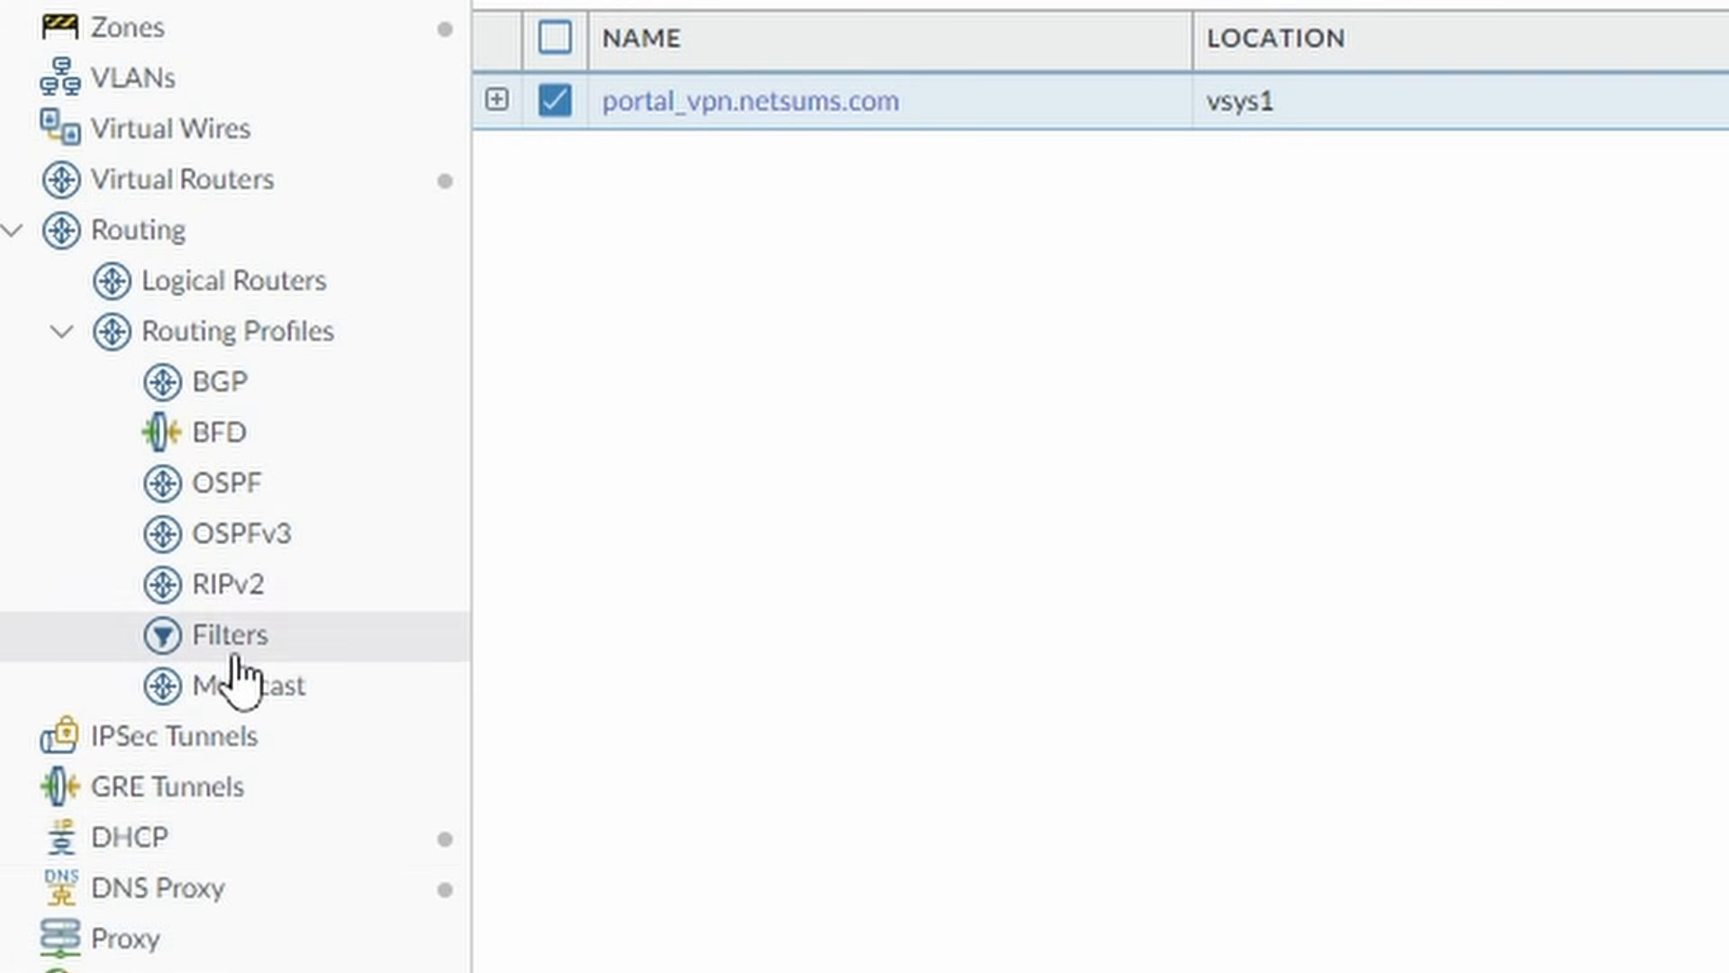
Delete the old netsums-dns-proxy entry from the DNS Proxy list.
{"action": "left_click", "coordinate": [158, 887]}
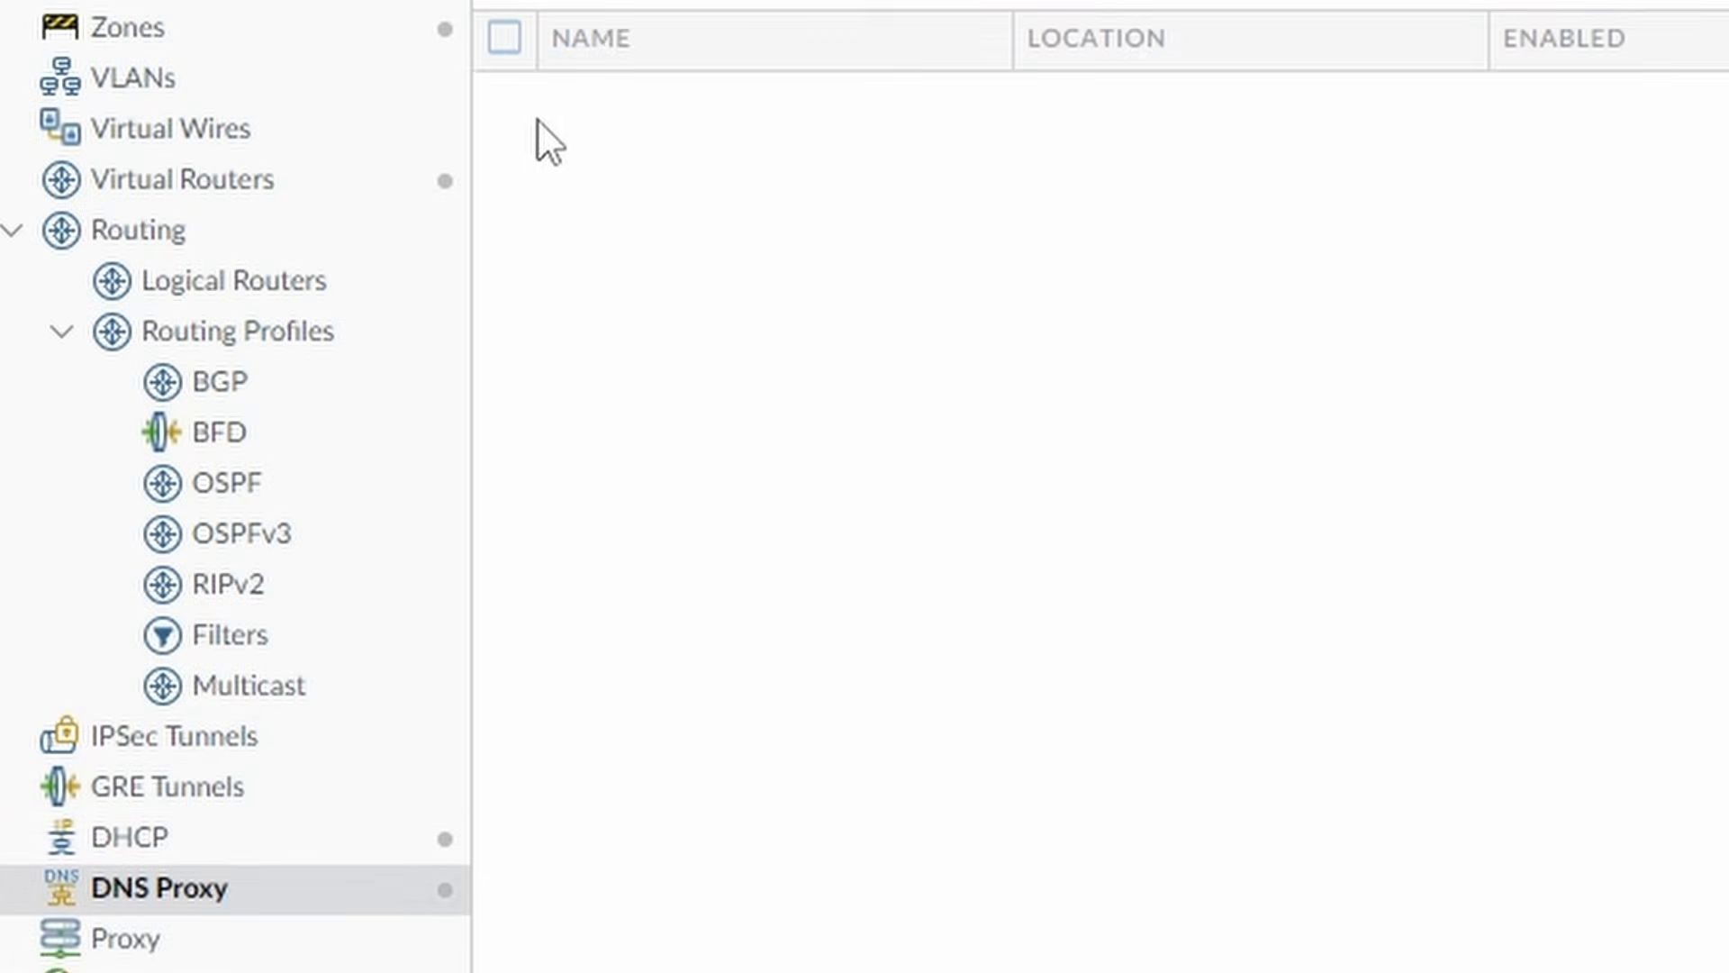
{"action": "left_click", "coordinate": [504, 162]}
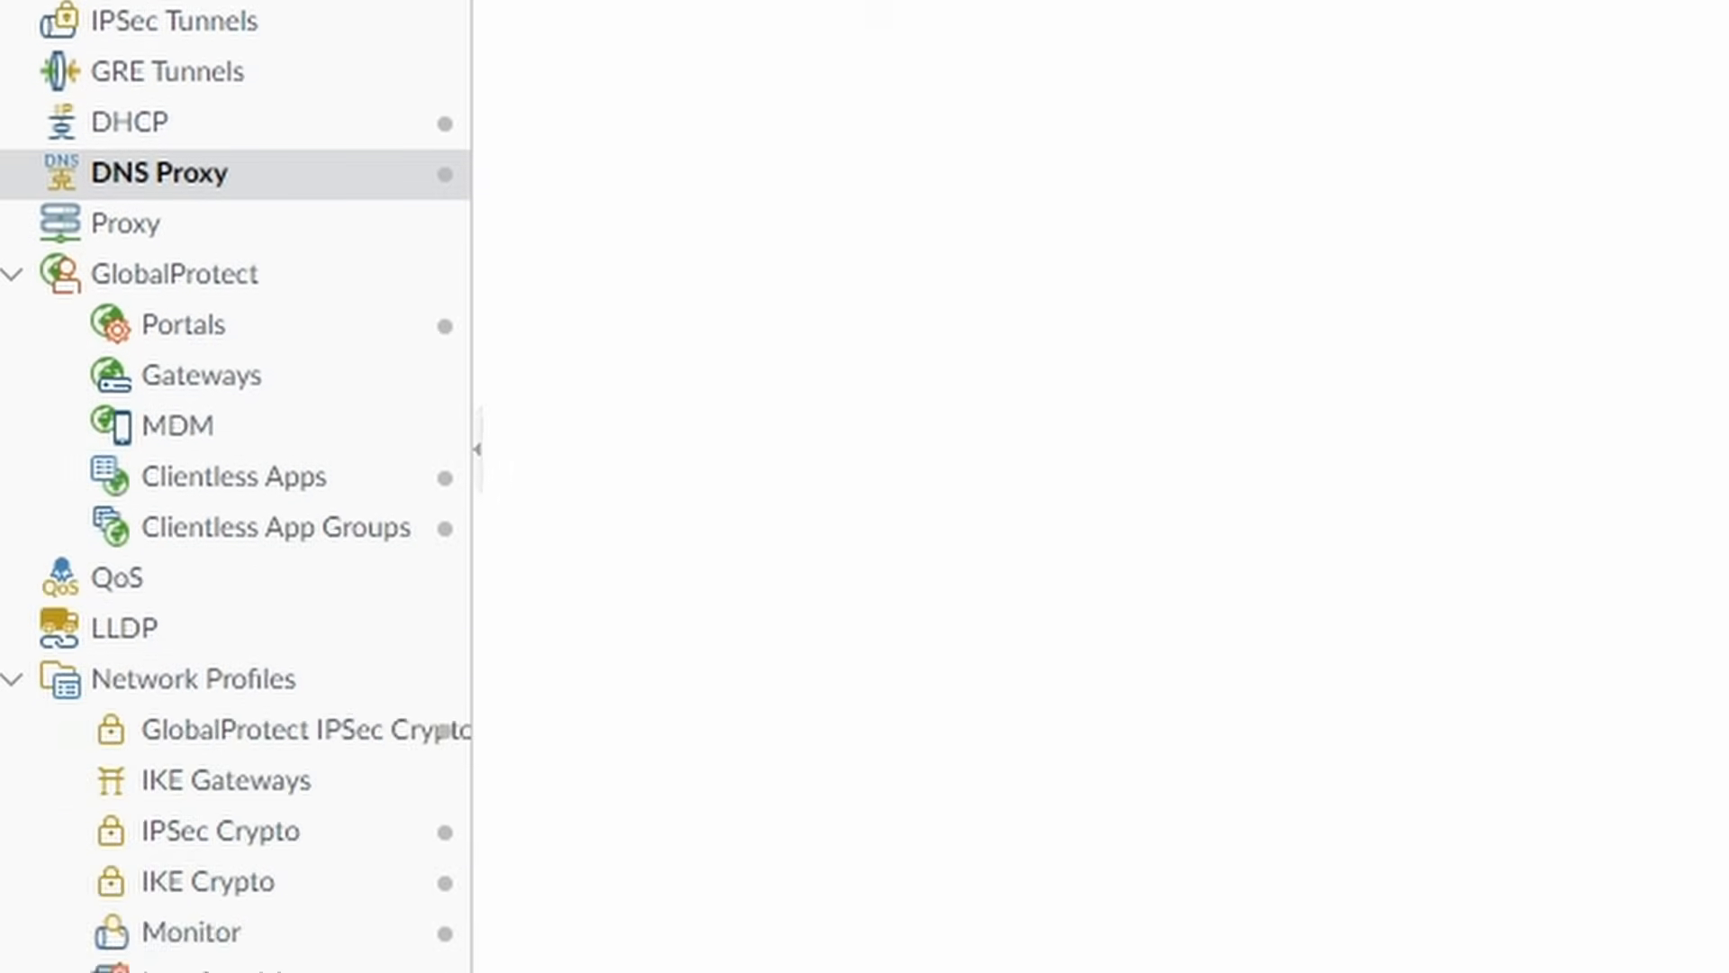
{"action": "left_click", "coordinate": [698, 930]}
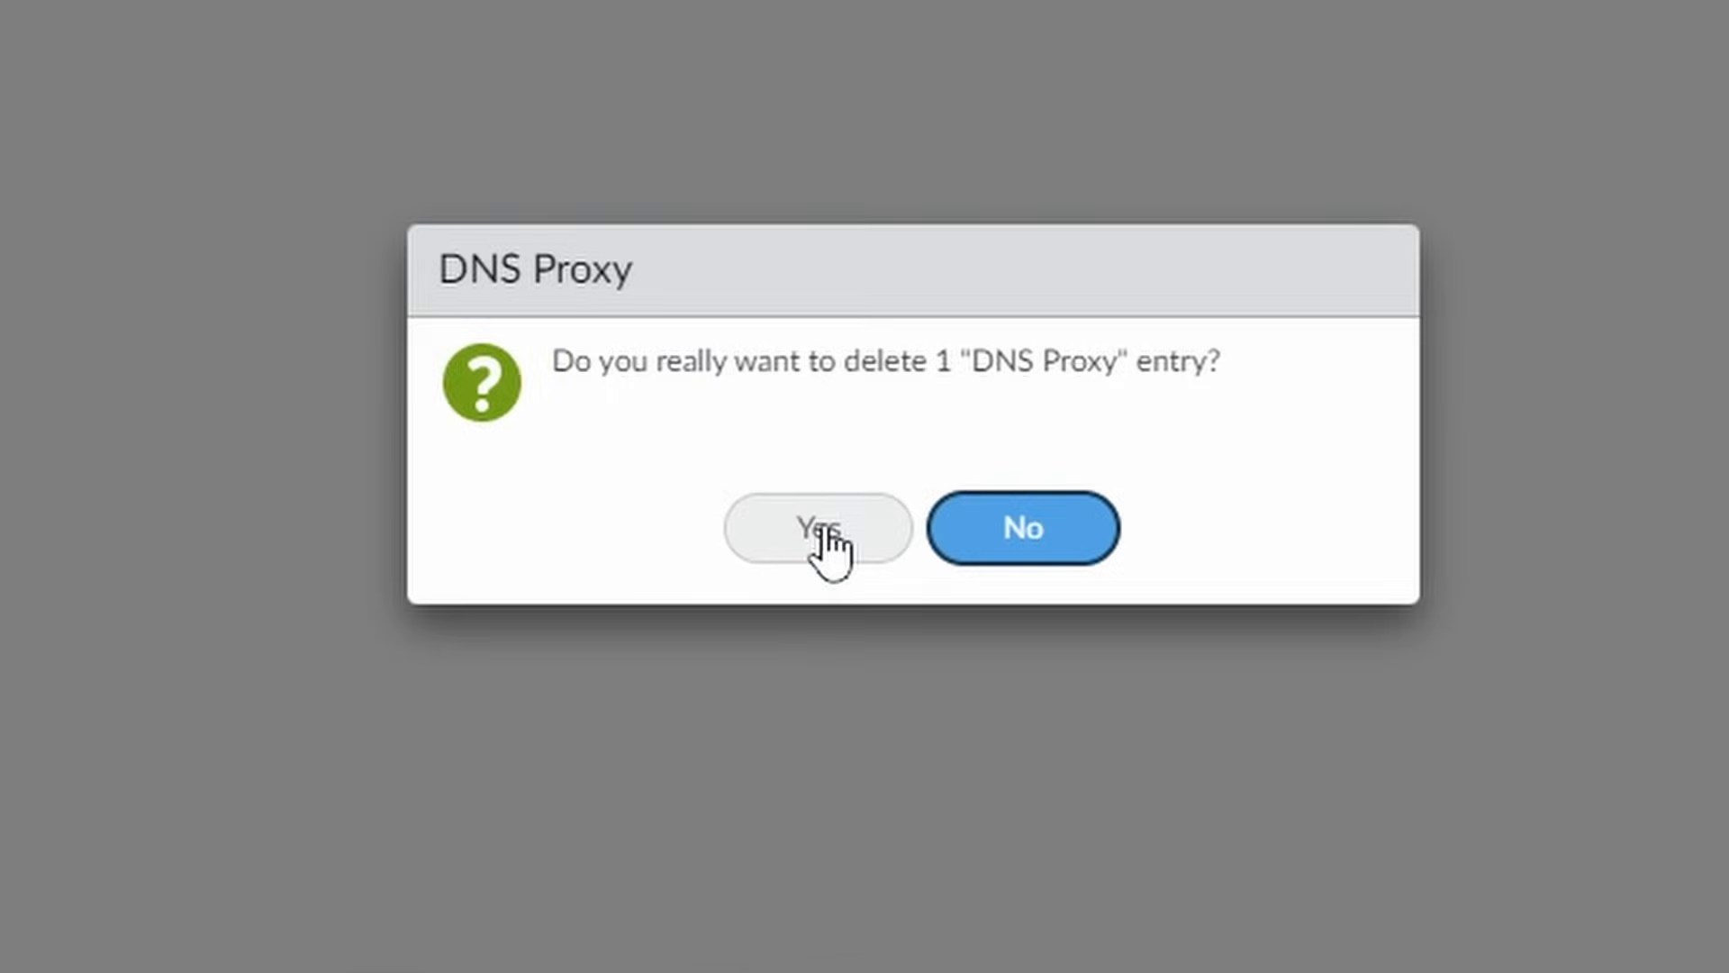
{"action": "left_click", "coordinate": [822, 532]}
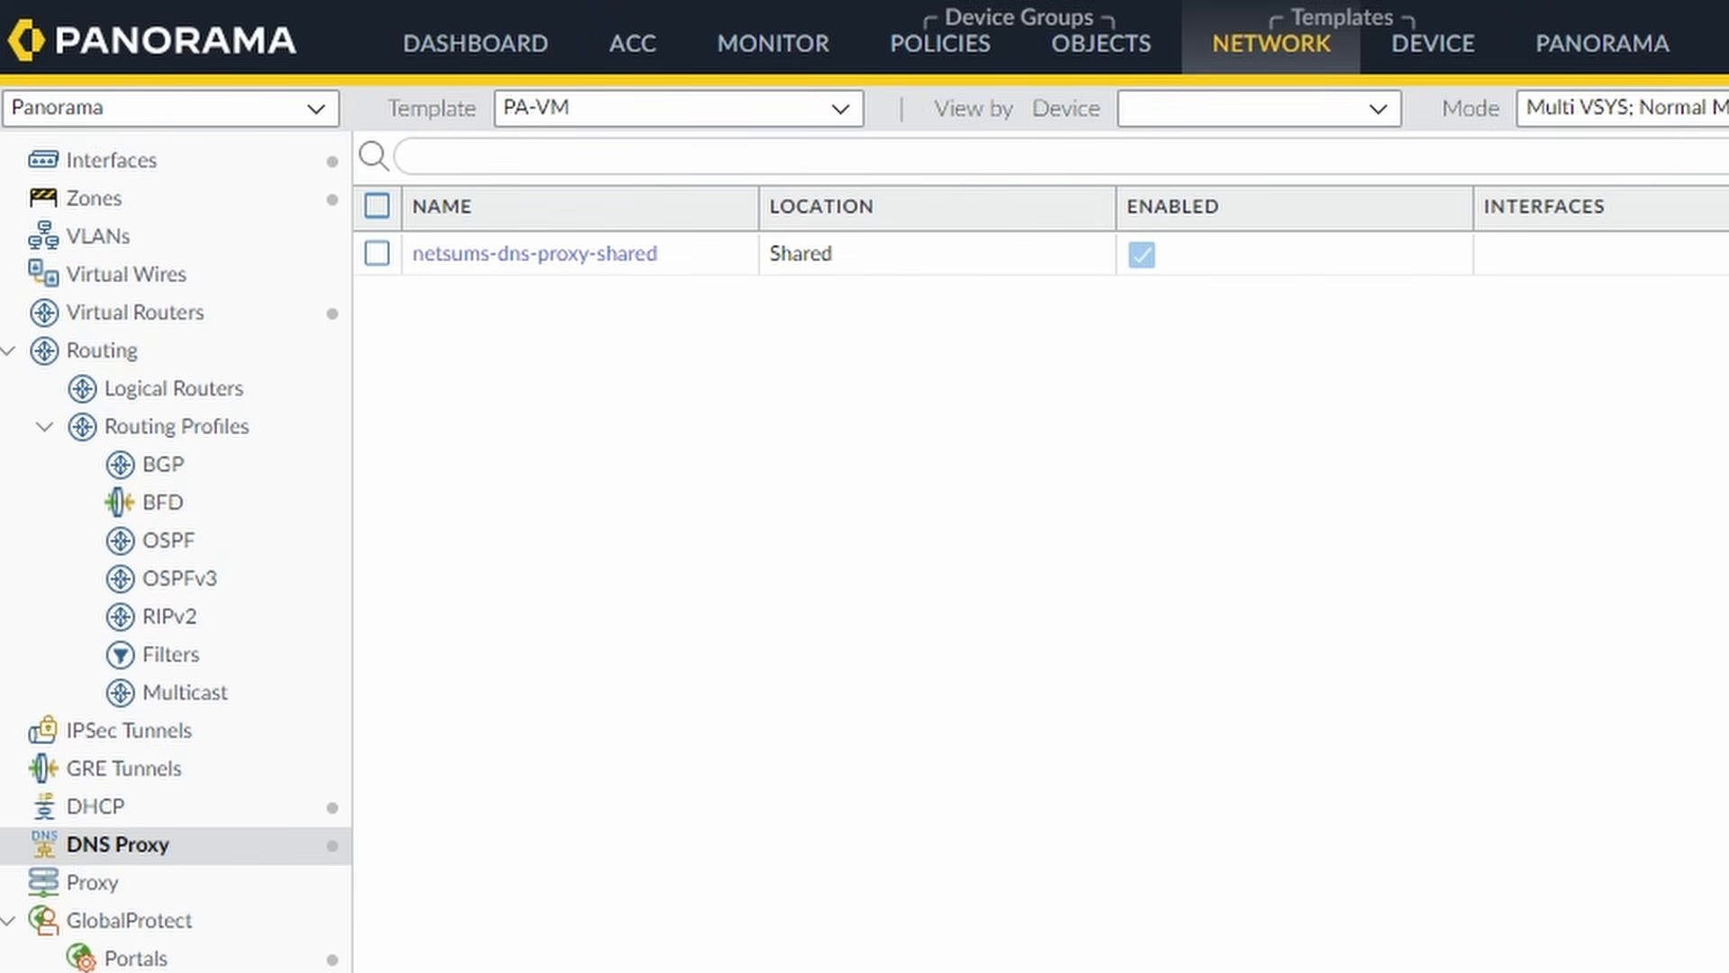
Commit and push the changes to the PA-VM_stack template, closing the task list once completed.
{"action": "left_click", "coordinate": [1620, 49]}
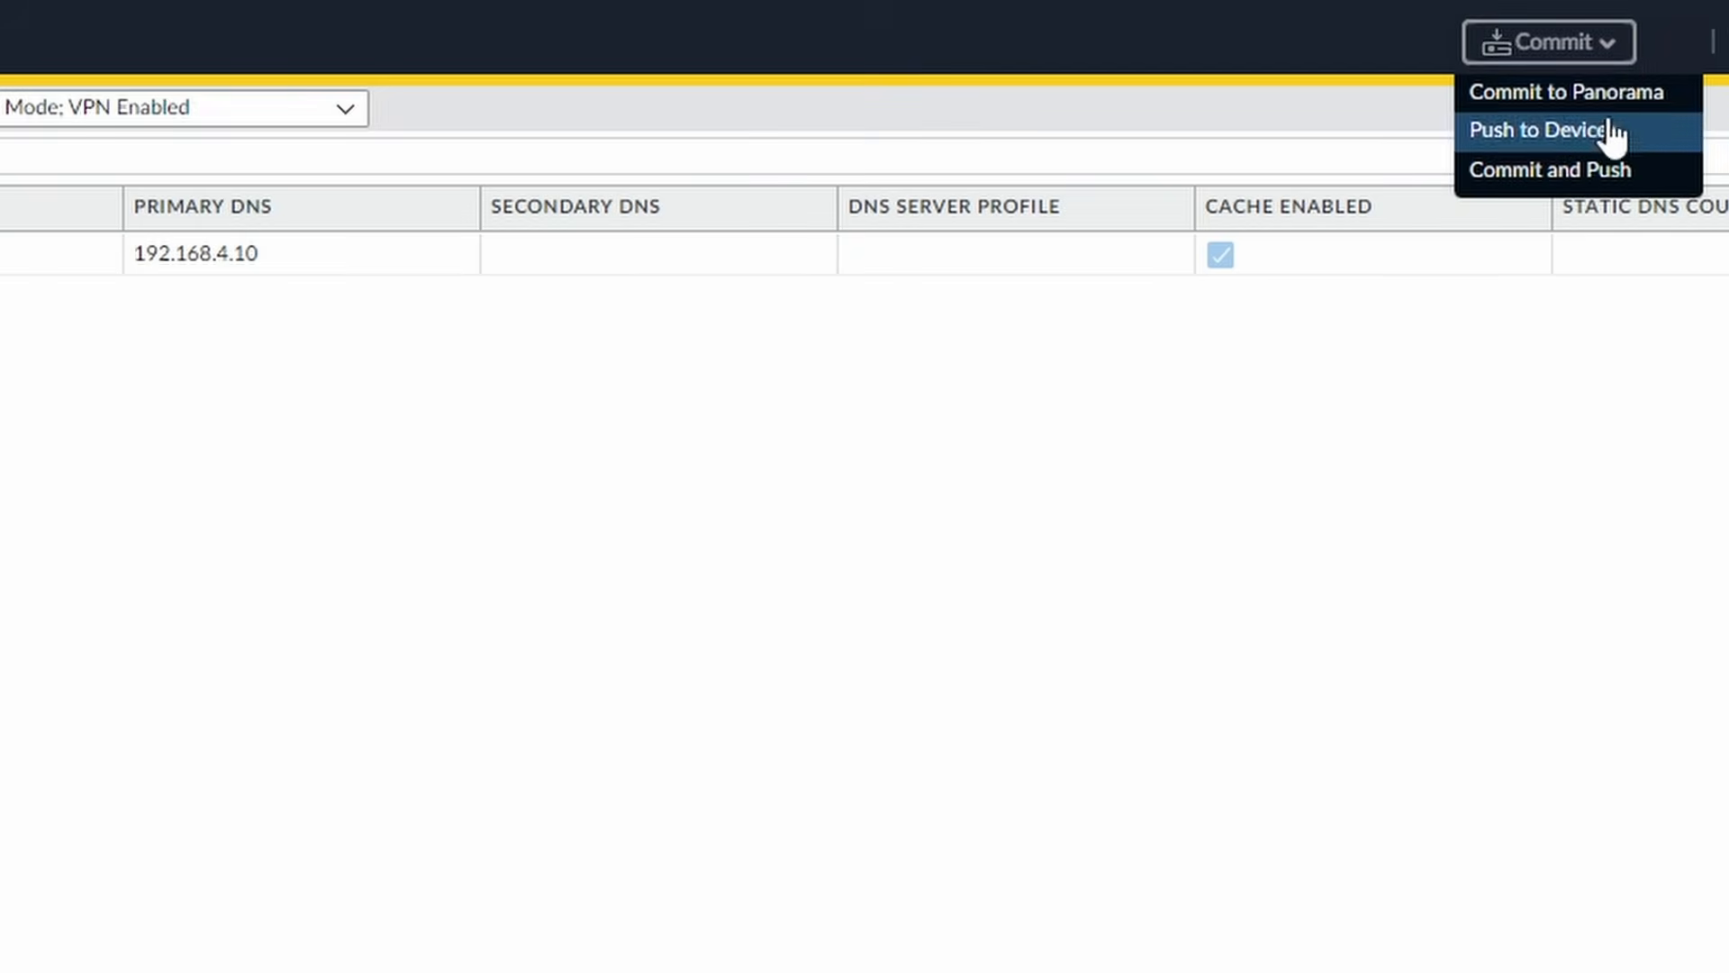
{"action": "left_click", "coordinate": [1549, 170]}
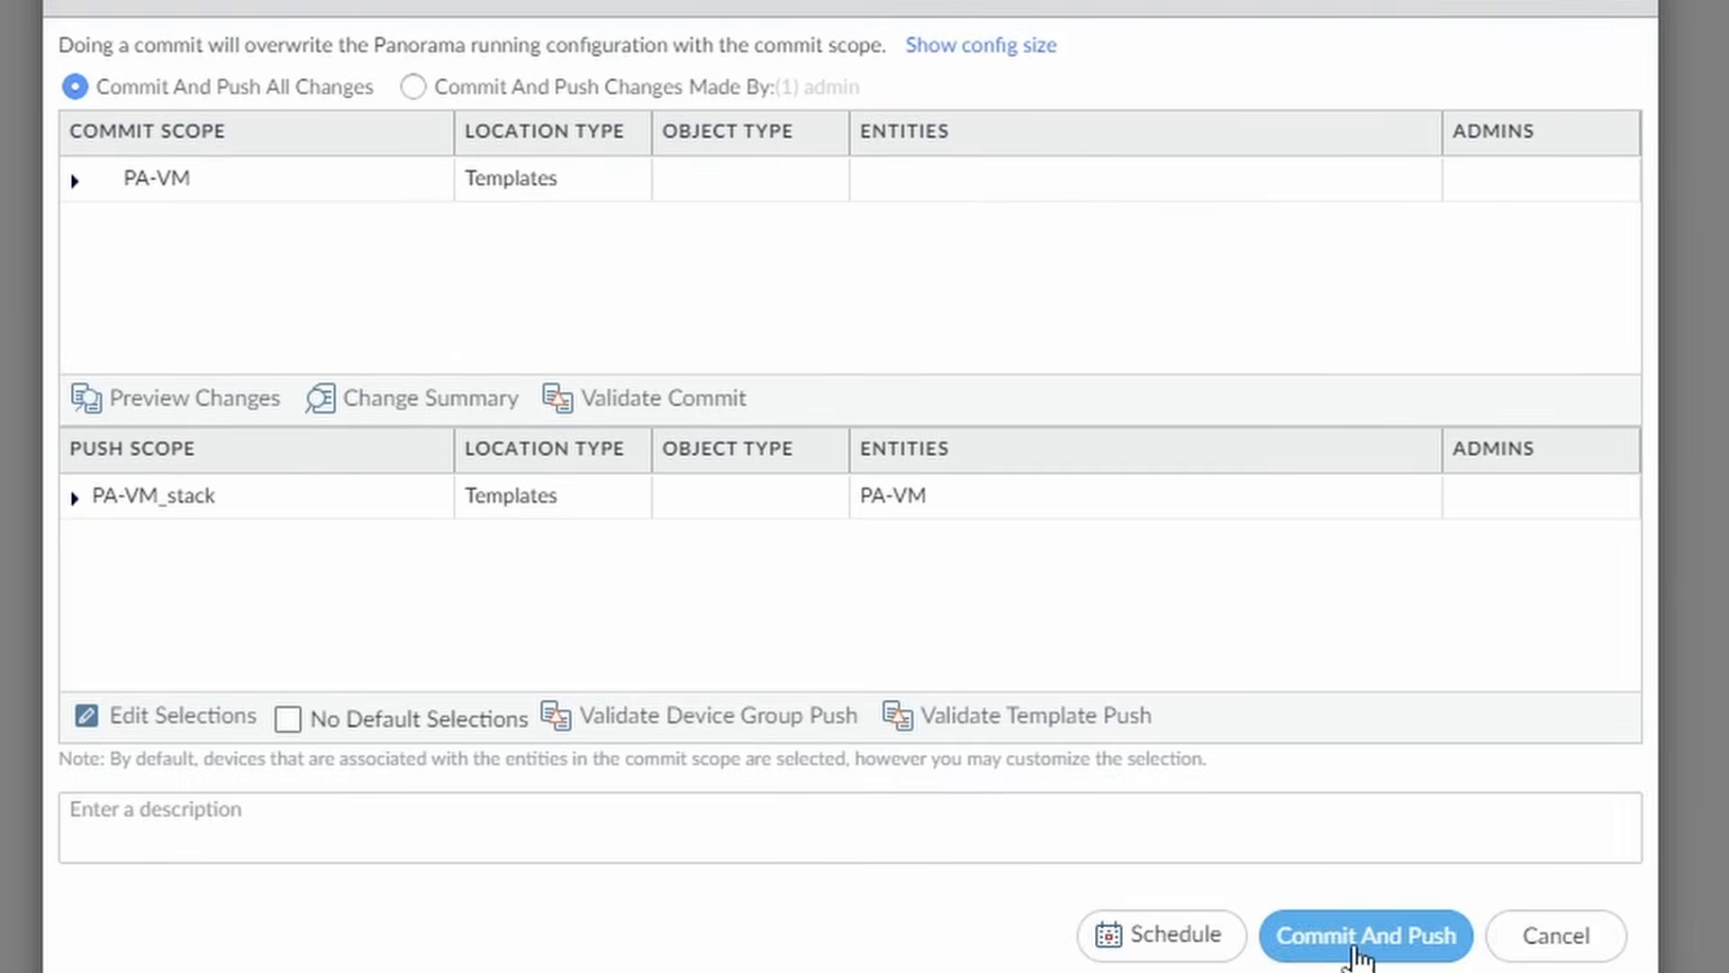
{"action": "left_click", "coordinate": [1356, 942]}
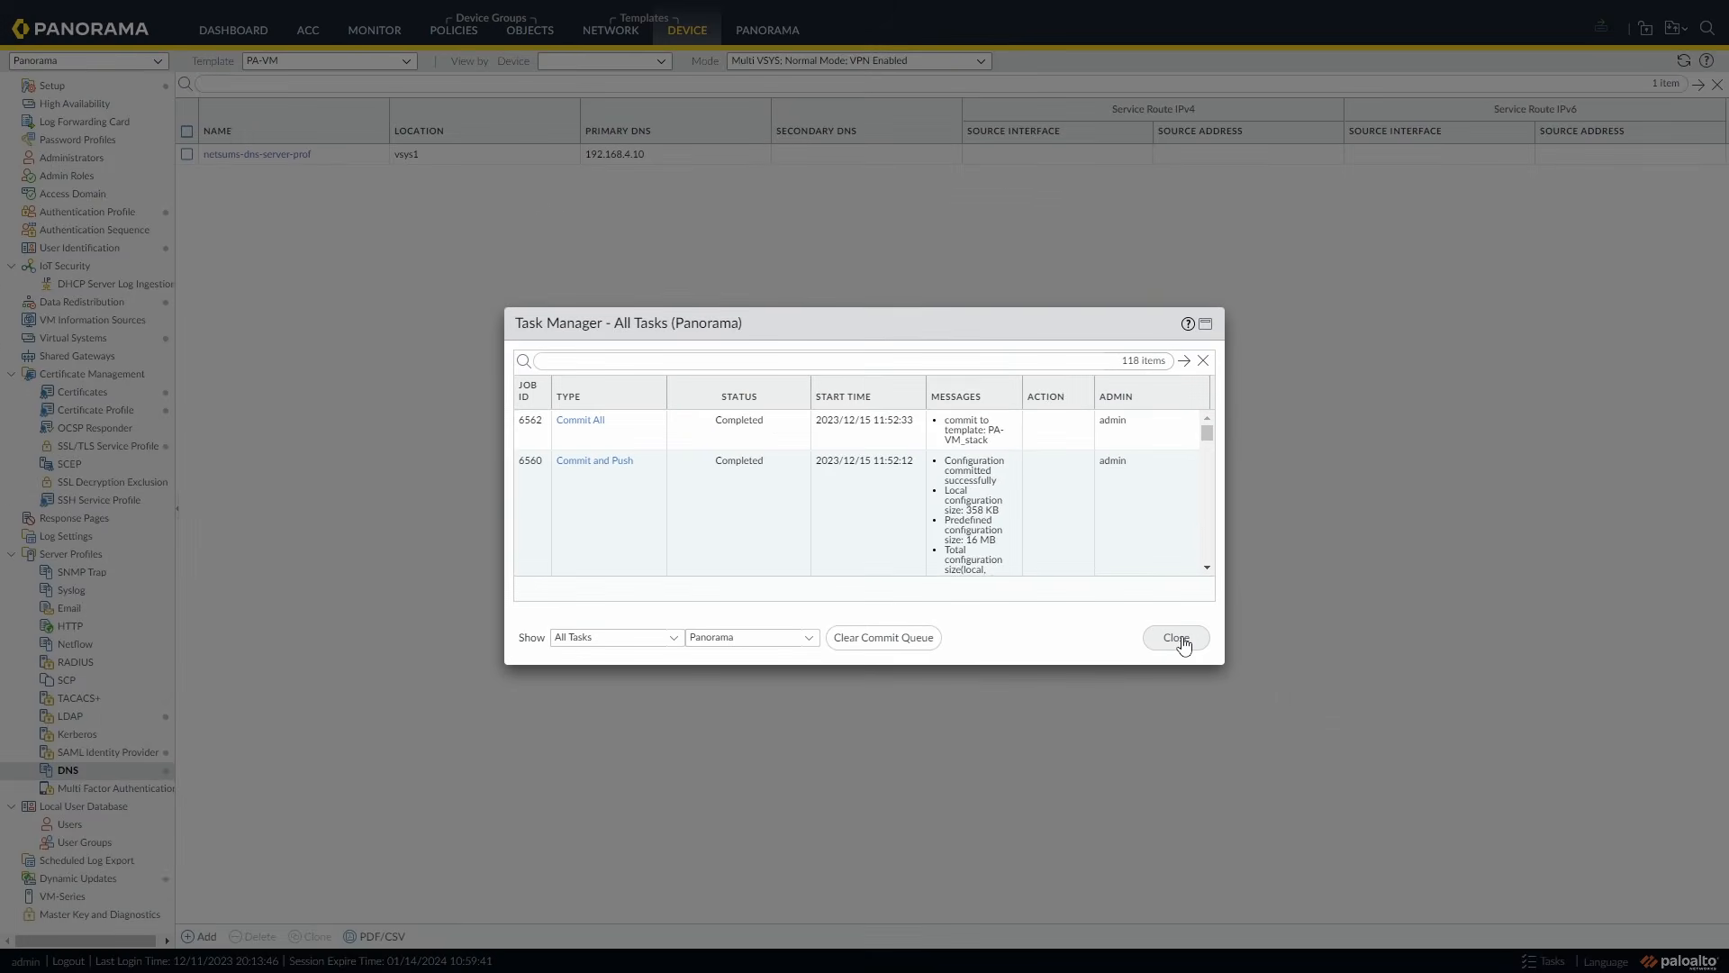
{"action": "left_click", "coordinate": [1201, 649]}
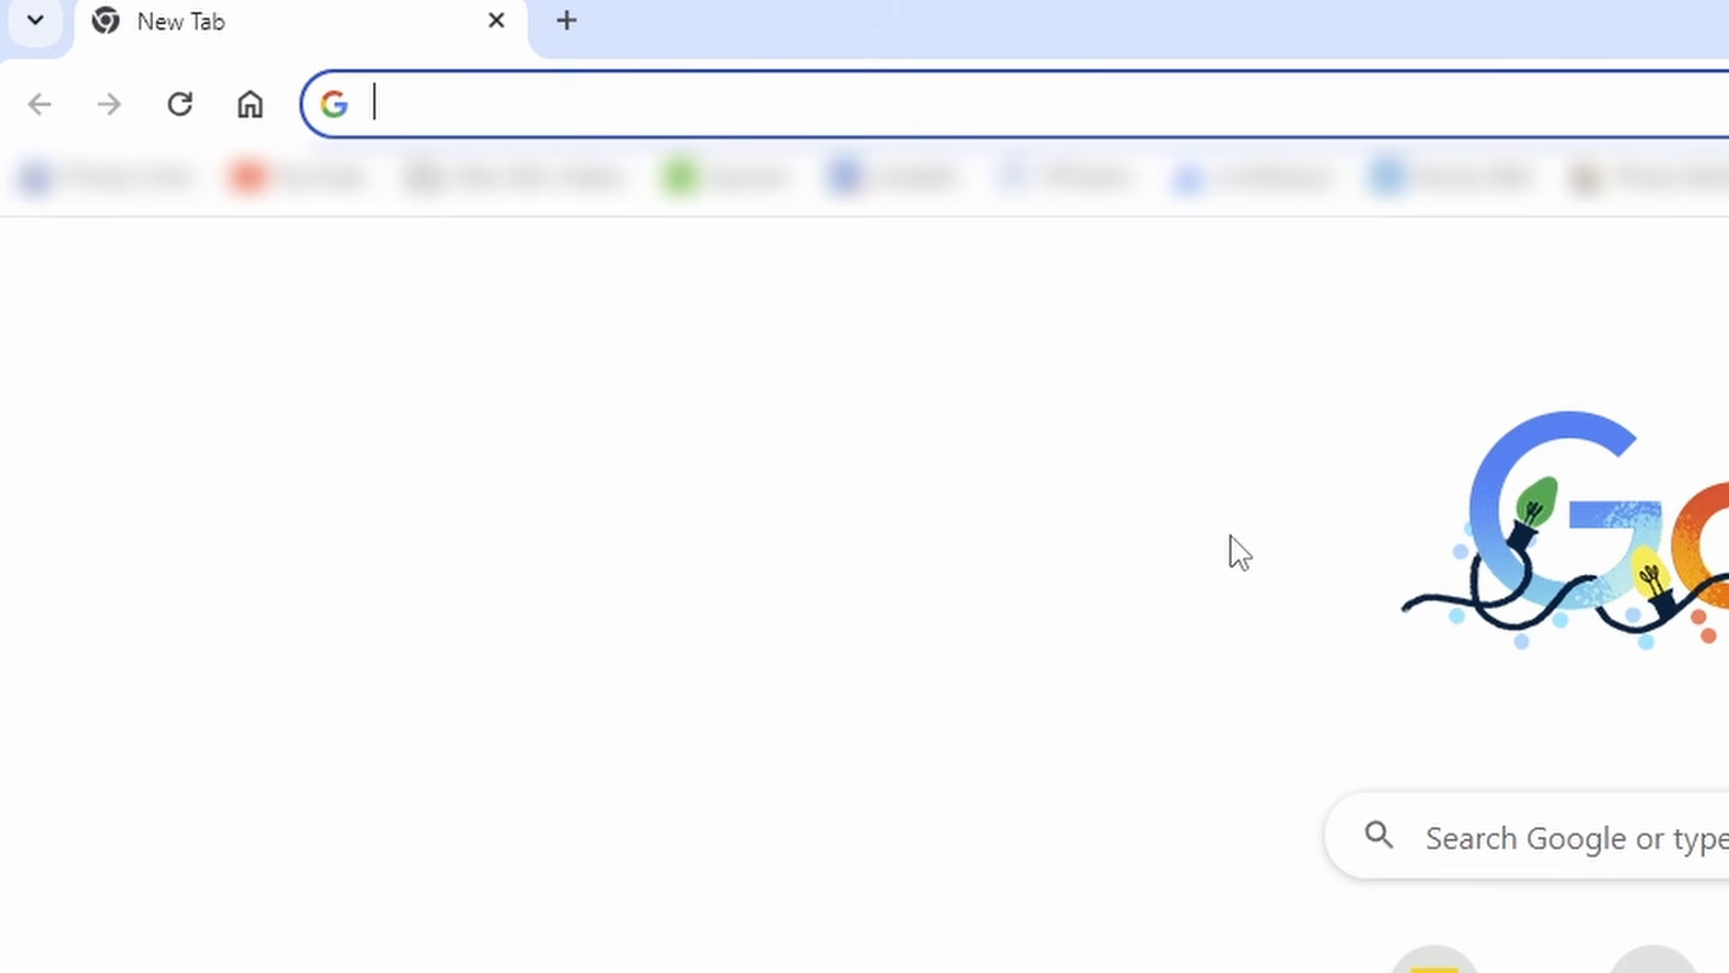
Load the vpn.netsums.com GlobalProtect portal login page in the browser.
{"action": "left_click", "coordinate": [1029, 107]}
{"action": "type", "text": "https://"}
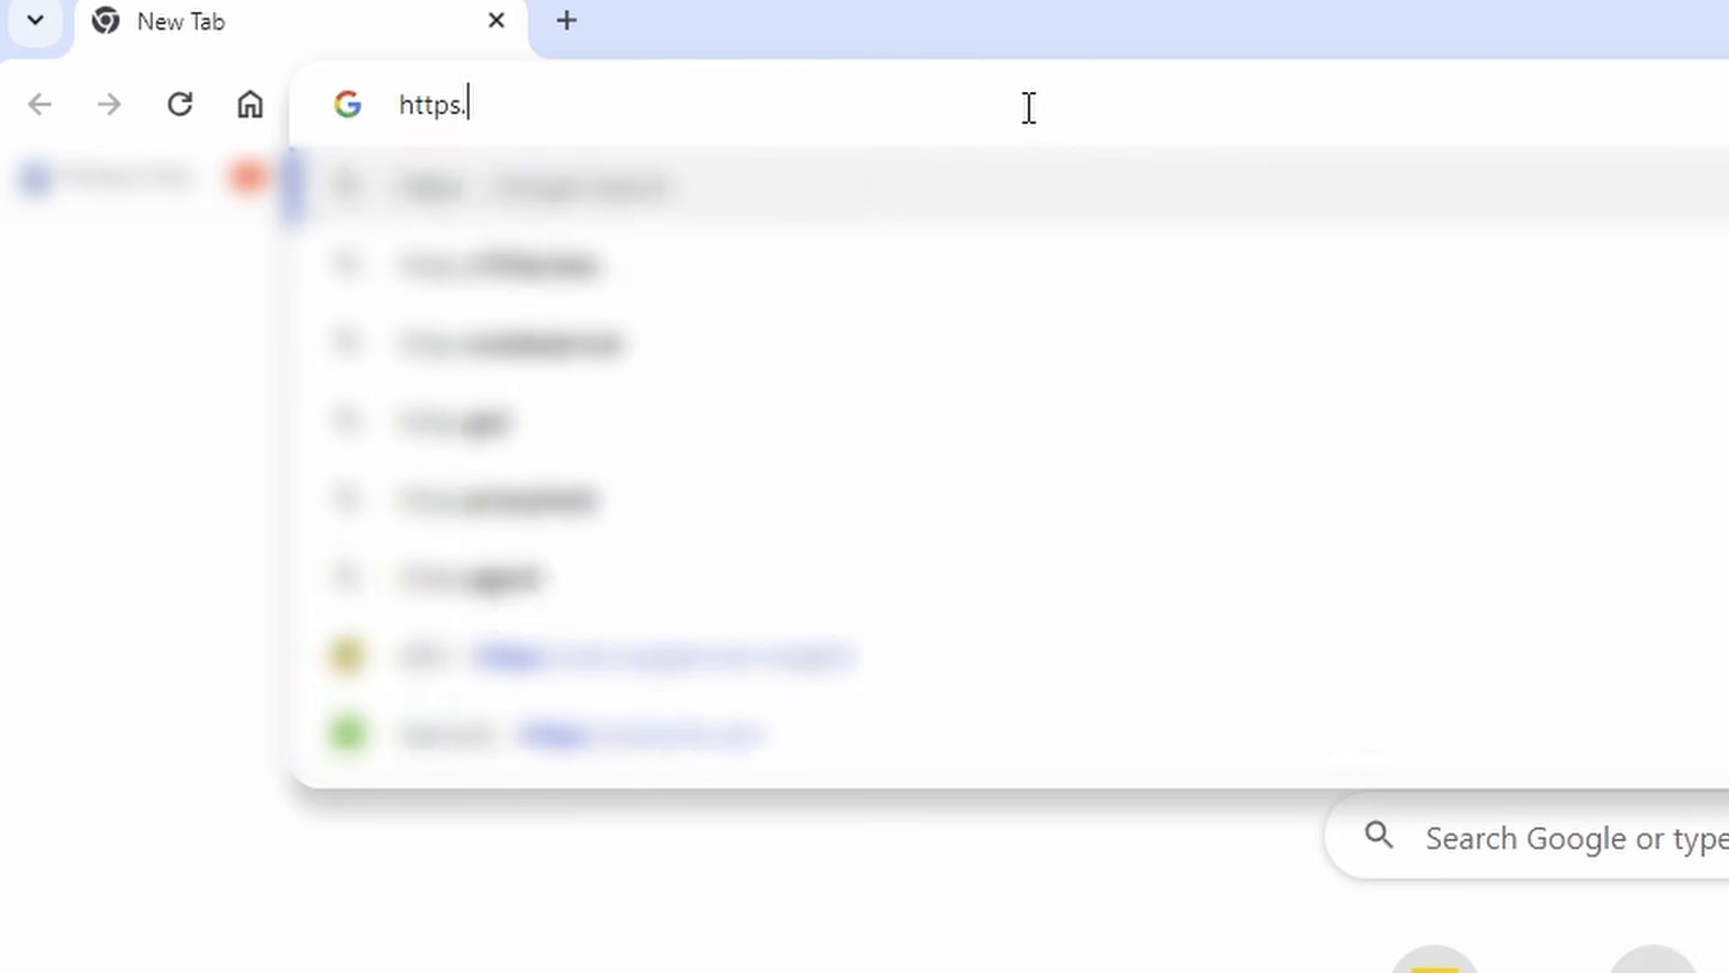
{"action": "key", "text": "BackSpace"}
{"action": "key", "text": "BackSpace"}
{"action": "key", "text": "BackSpace"}
{"action": "type", "text": ":"}
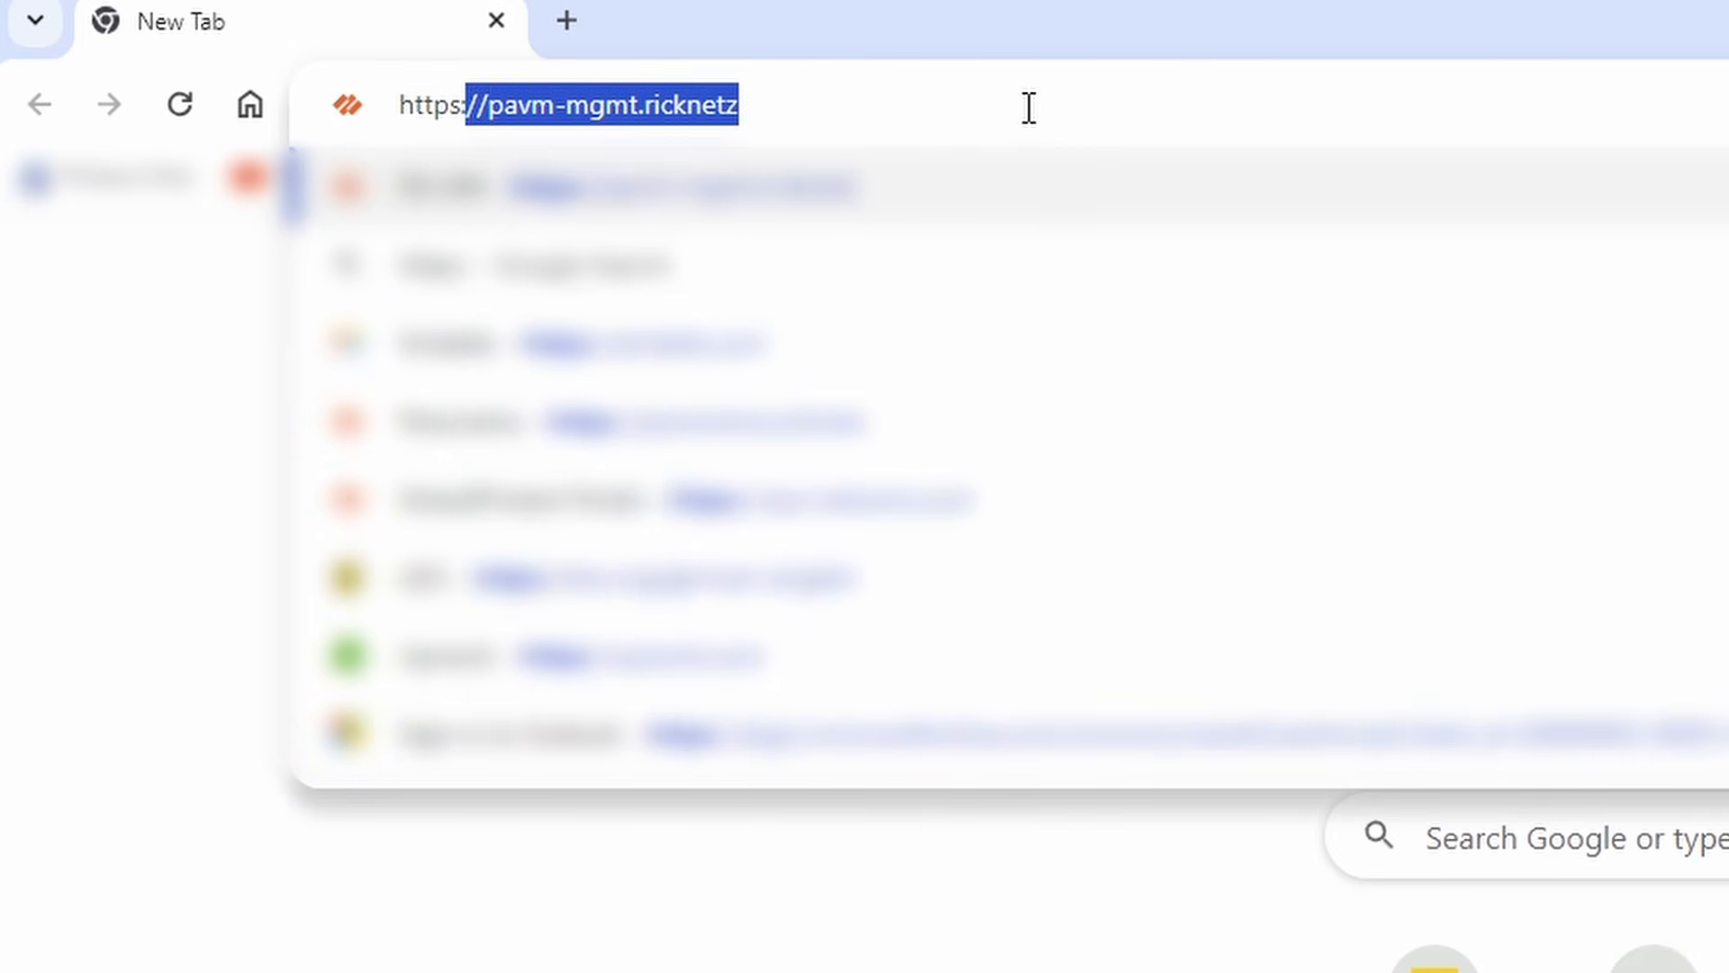
{"action": "type", "text": "//vp"}
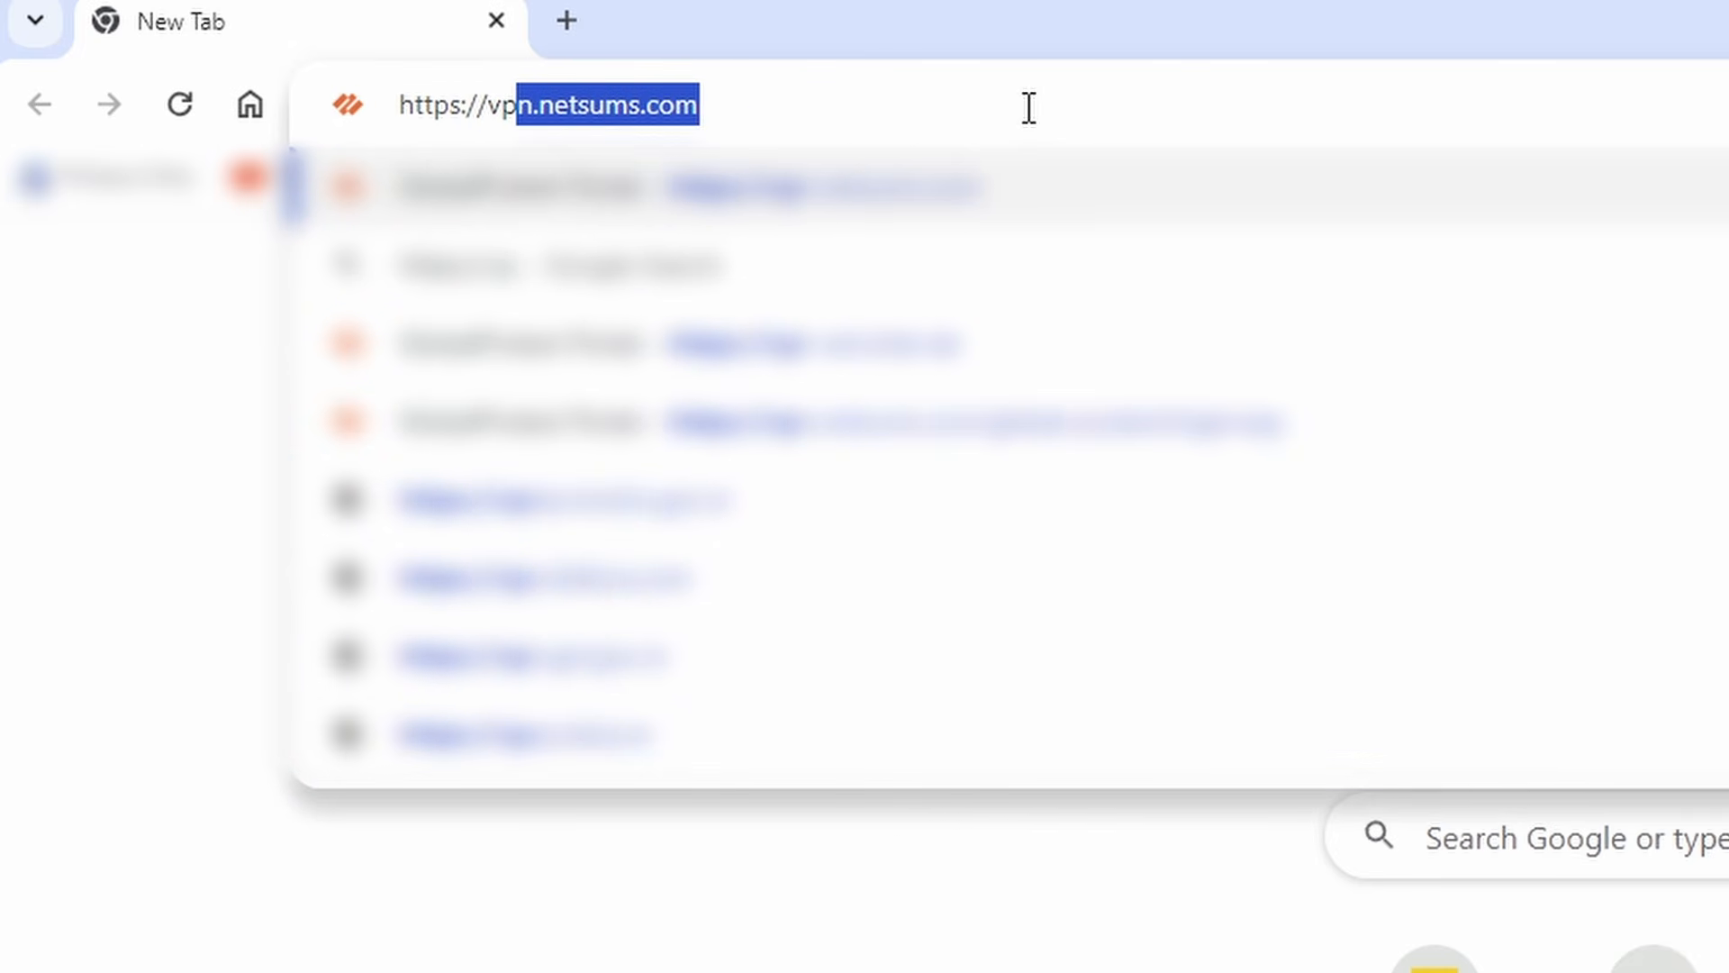
{"action": "key", "text": "Return"}
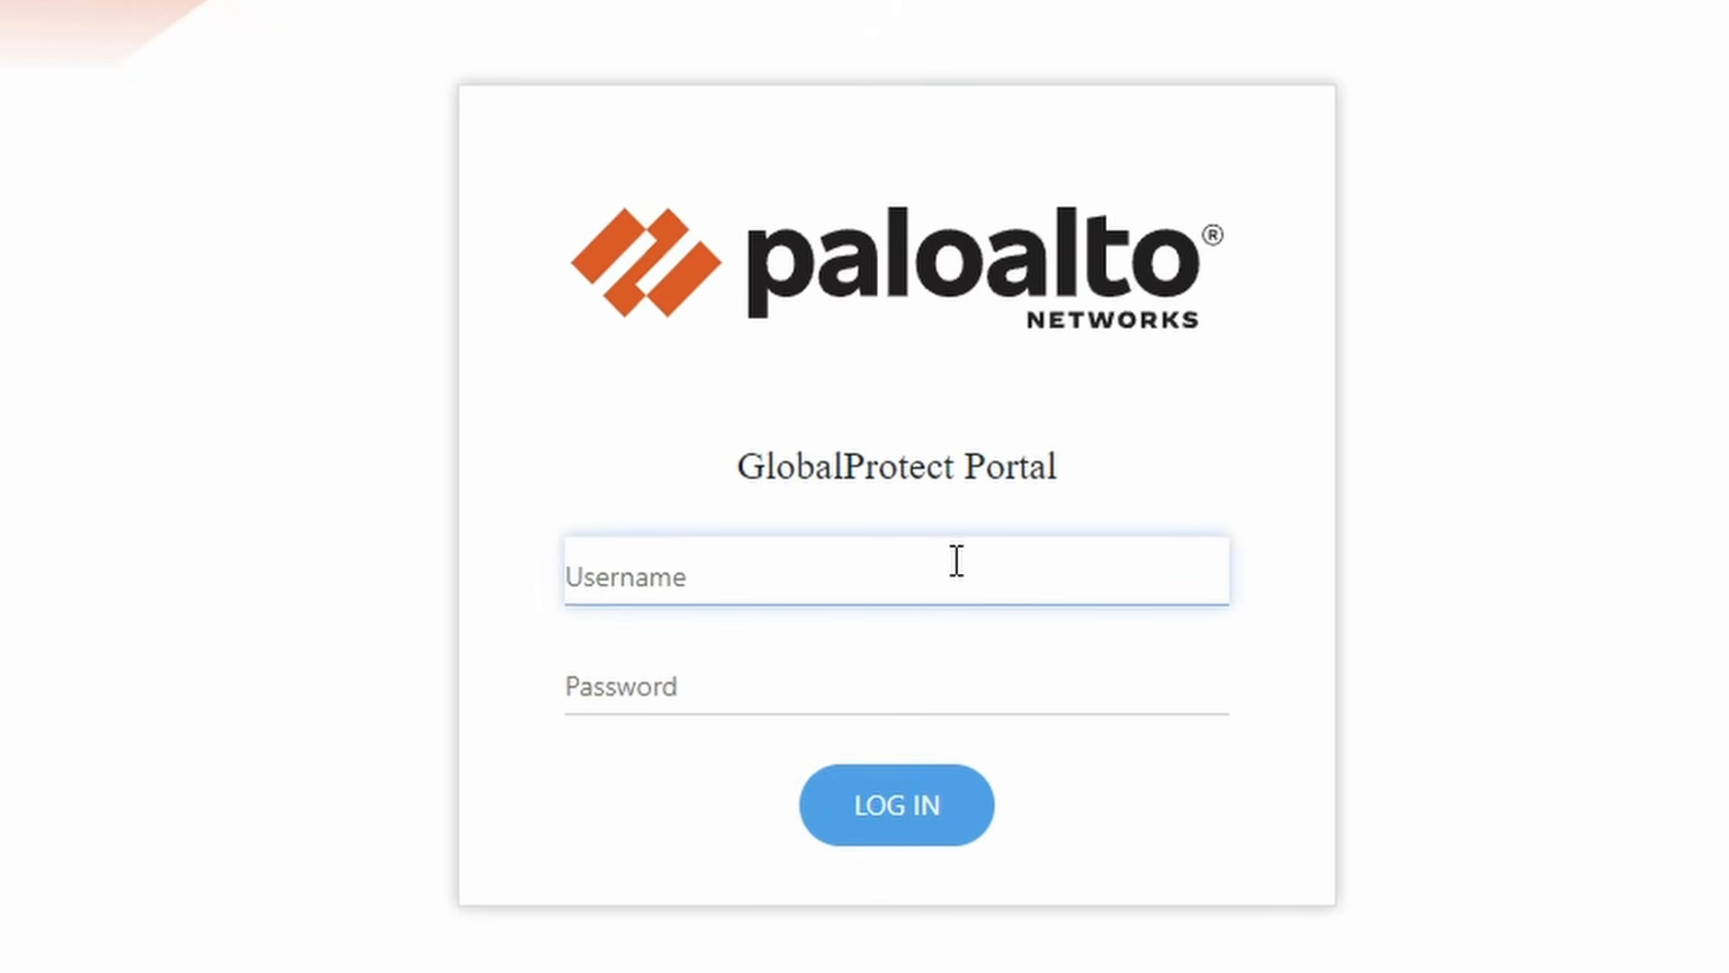
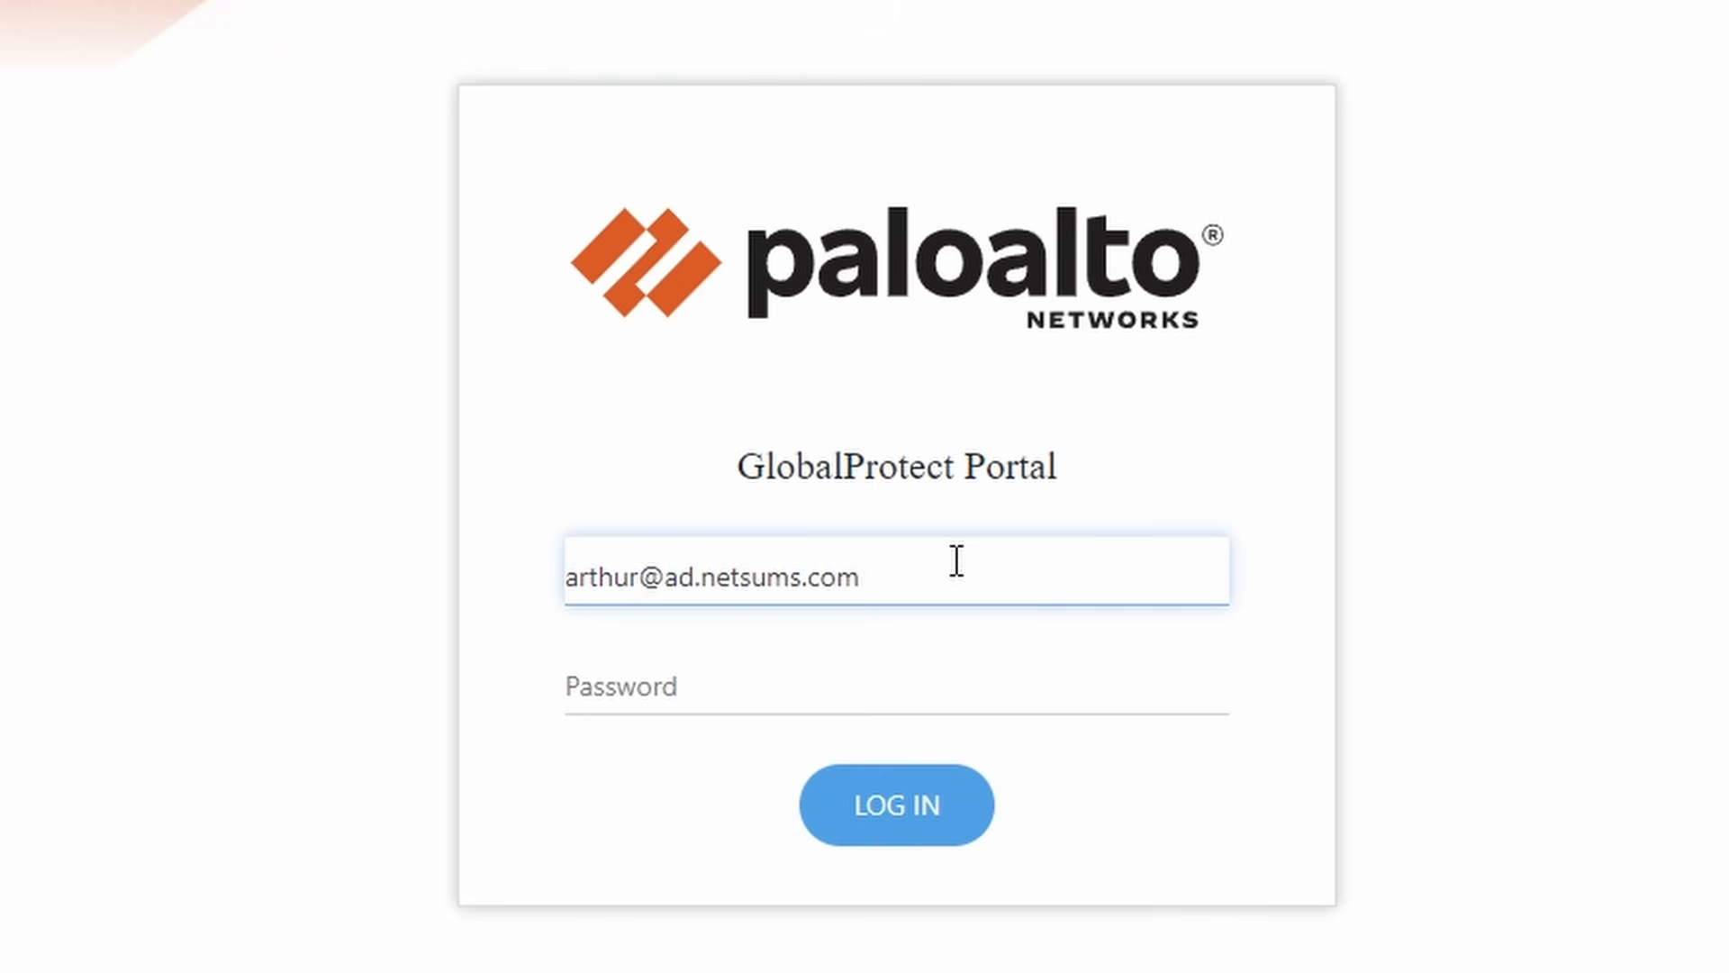
Log in with the domain user's username and password.
{"action": "left_click", "coordinate": [850, 660]}
{"action": "type", "text": "•••"}
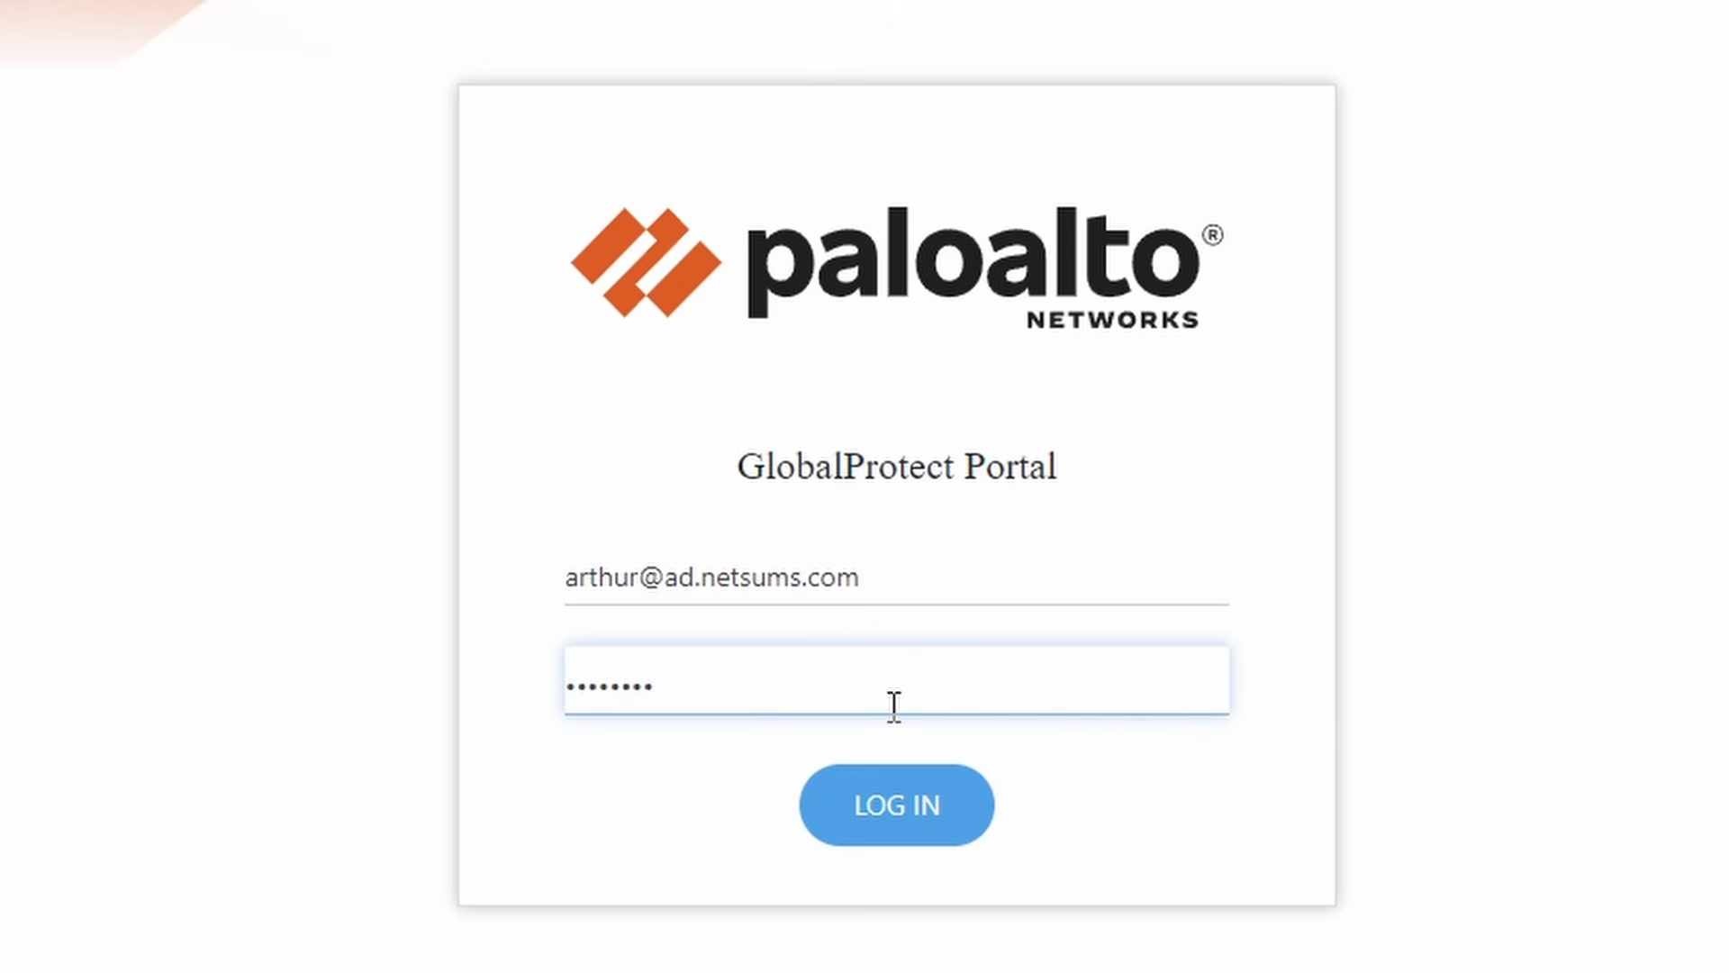
{"action": "left_click", "coordinate": [904, 842]}
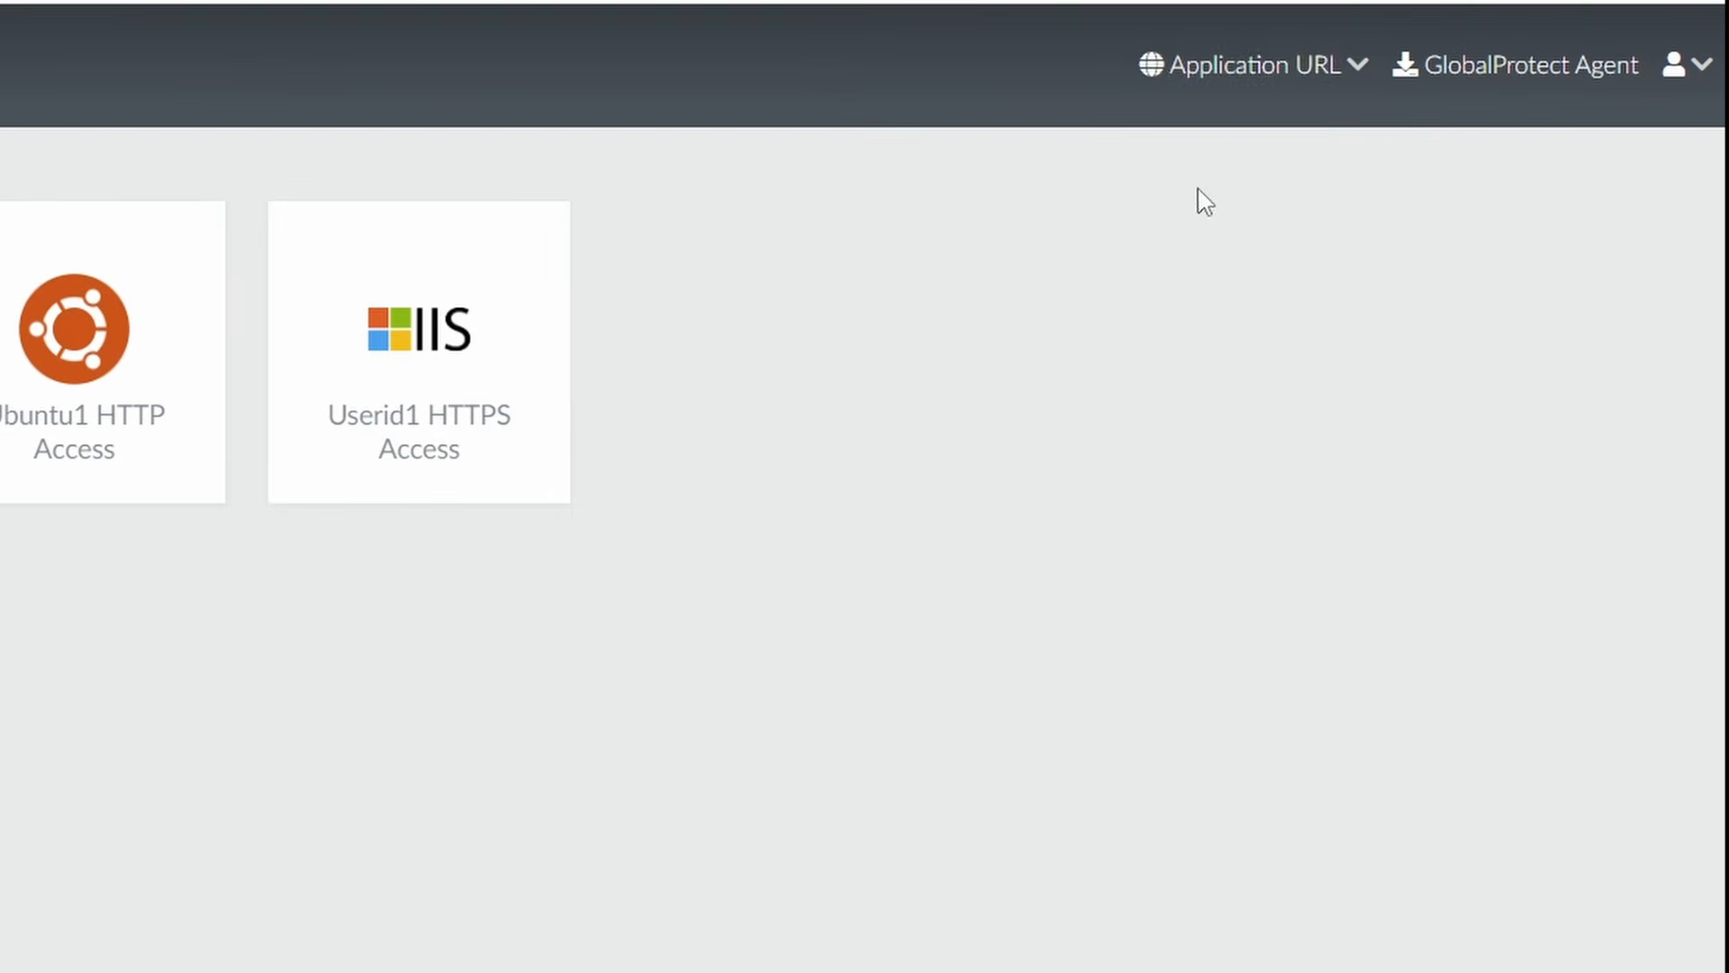
Open the Ubuntu1 HTTP Access and Userid1 HTTPS Access apps, then view the nginx welcome tab.
{"action": "left_click", "coordinate": [1359, 74]}
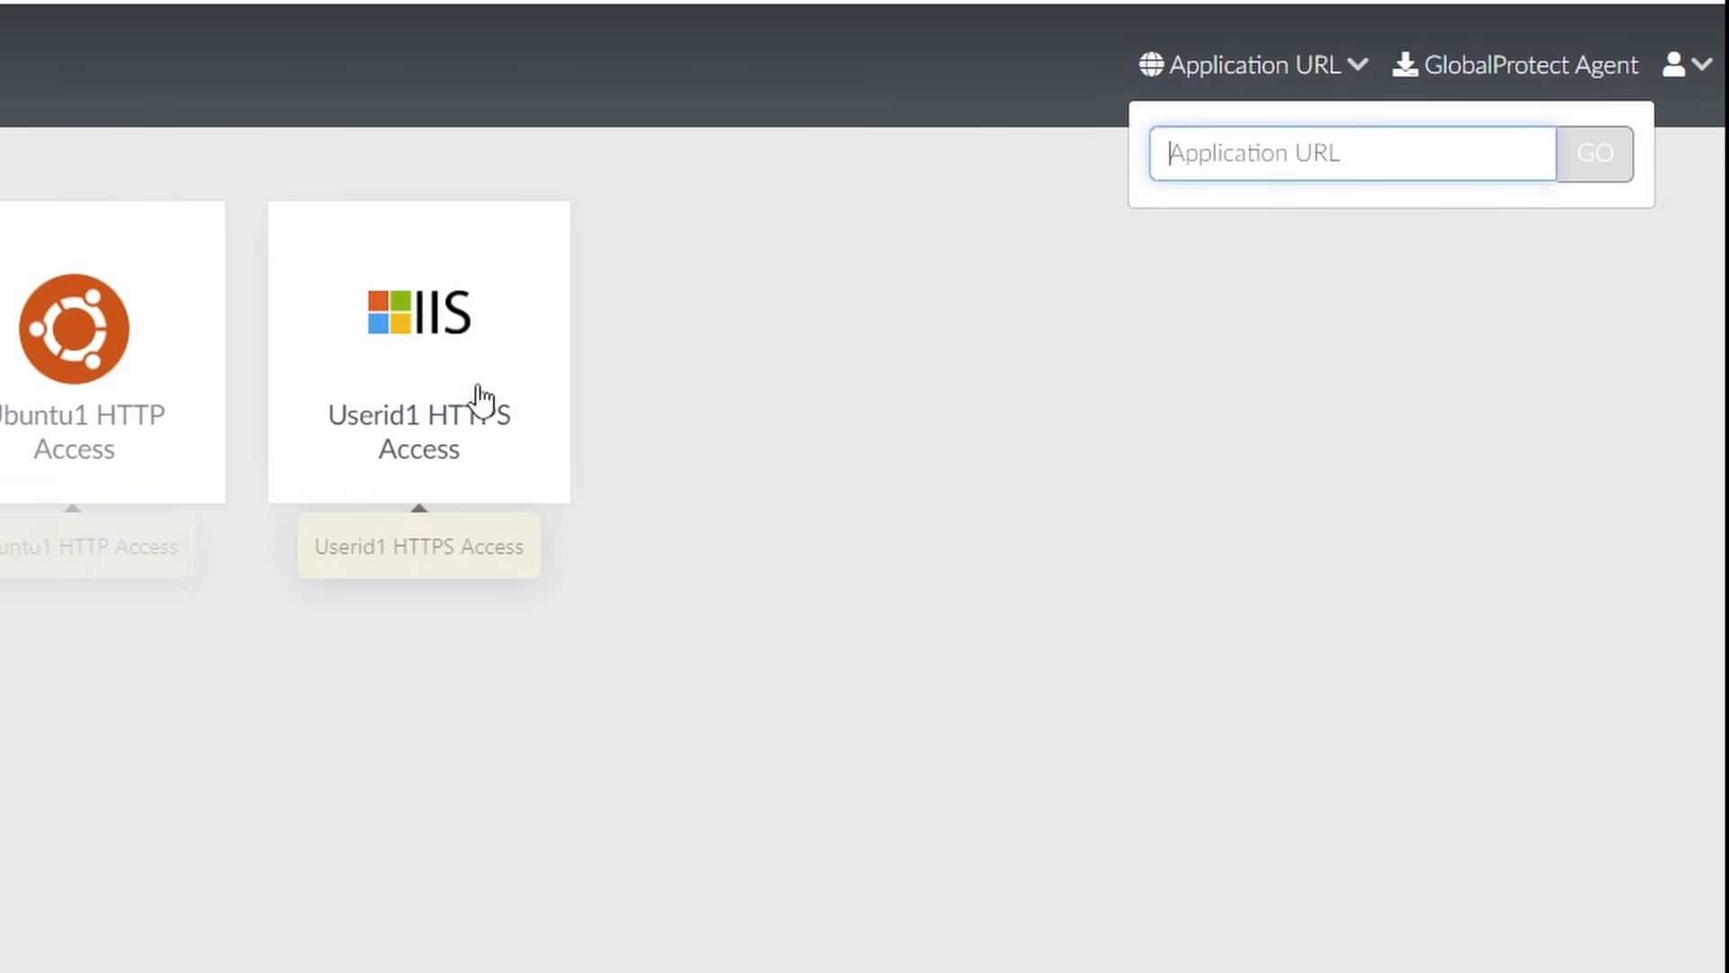
{"action": "left_click", "coordinate": [1408, 370]}
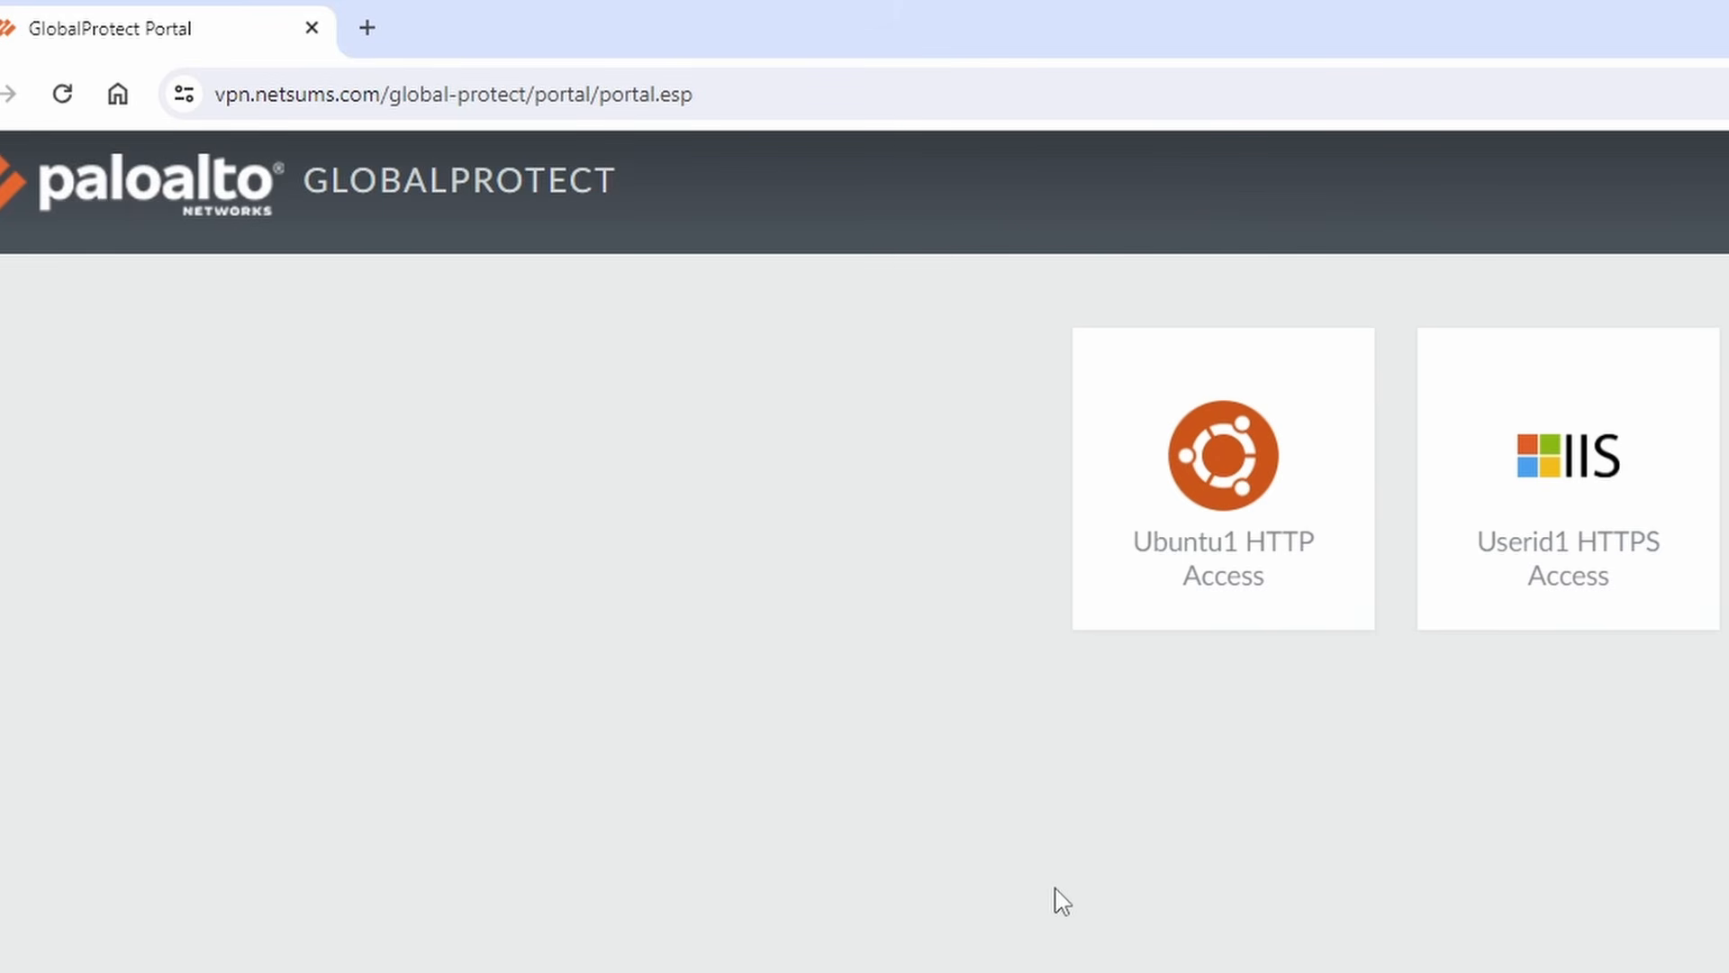
{"action": "left_click", "coordinate": [1244, 477]}
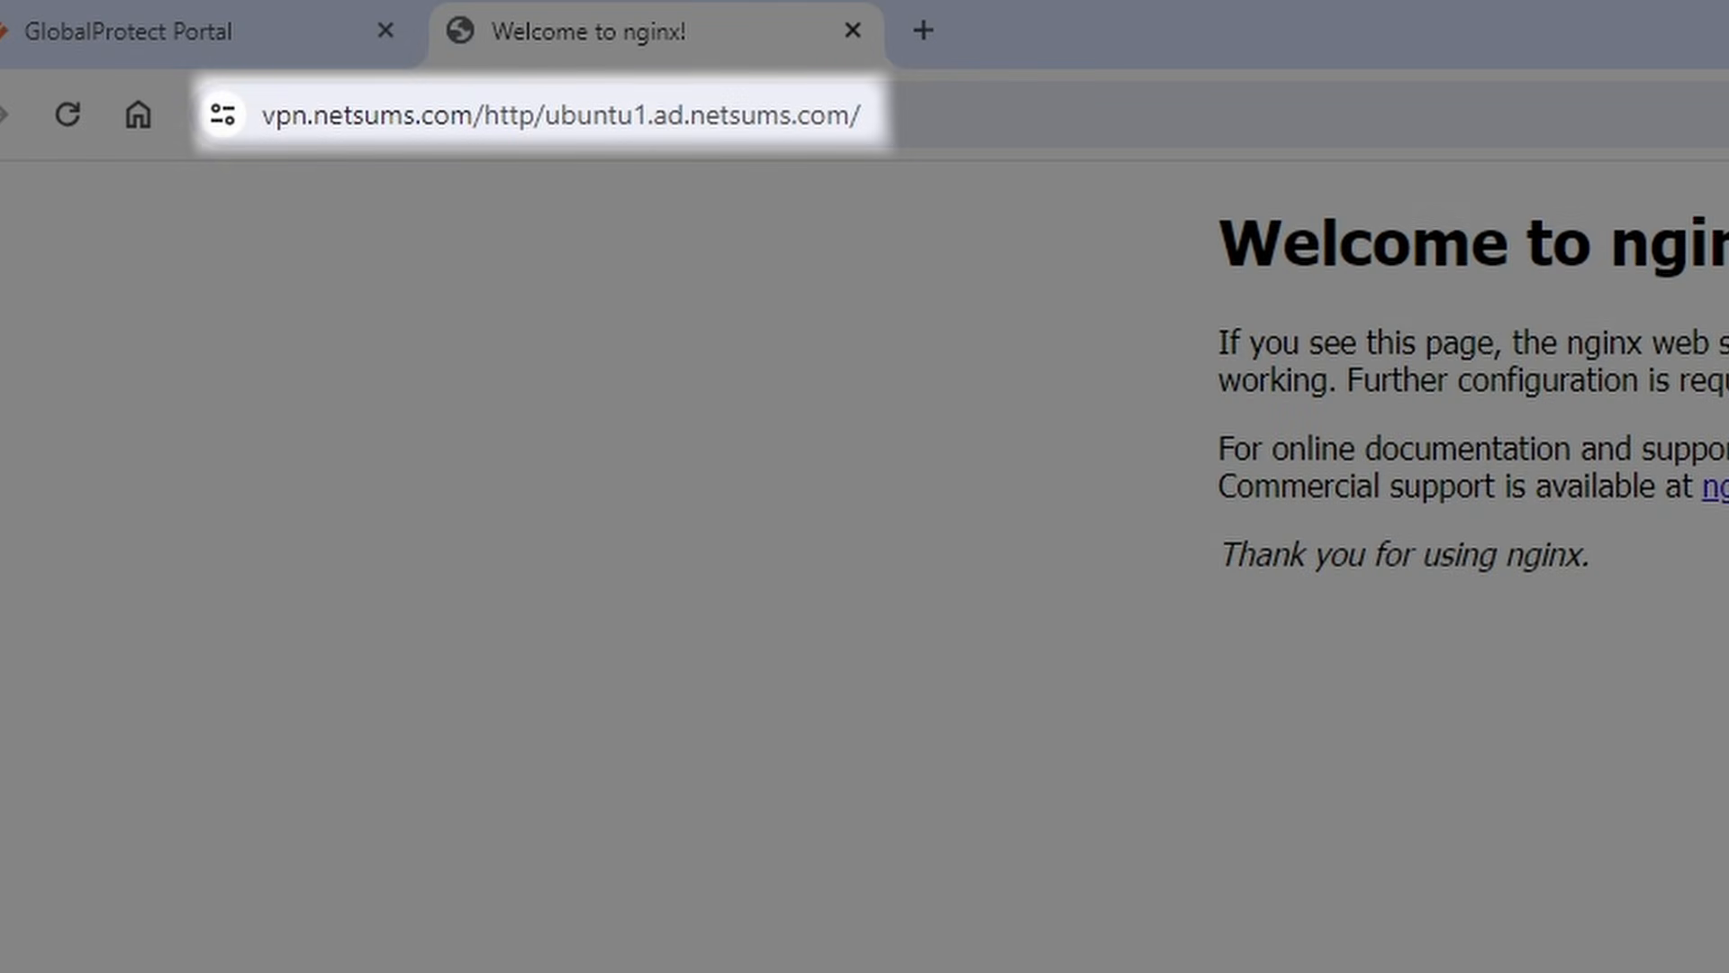
{"action": "left_click", "coordinate": [220, 52]}
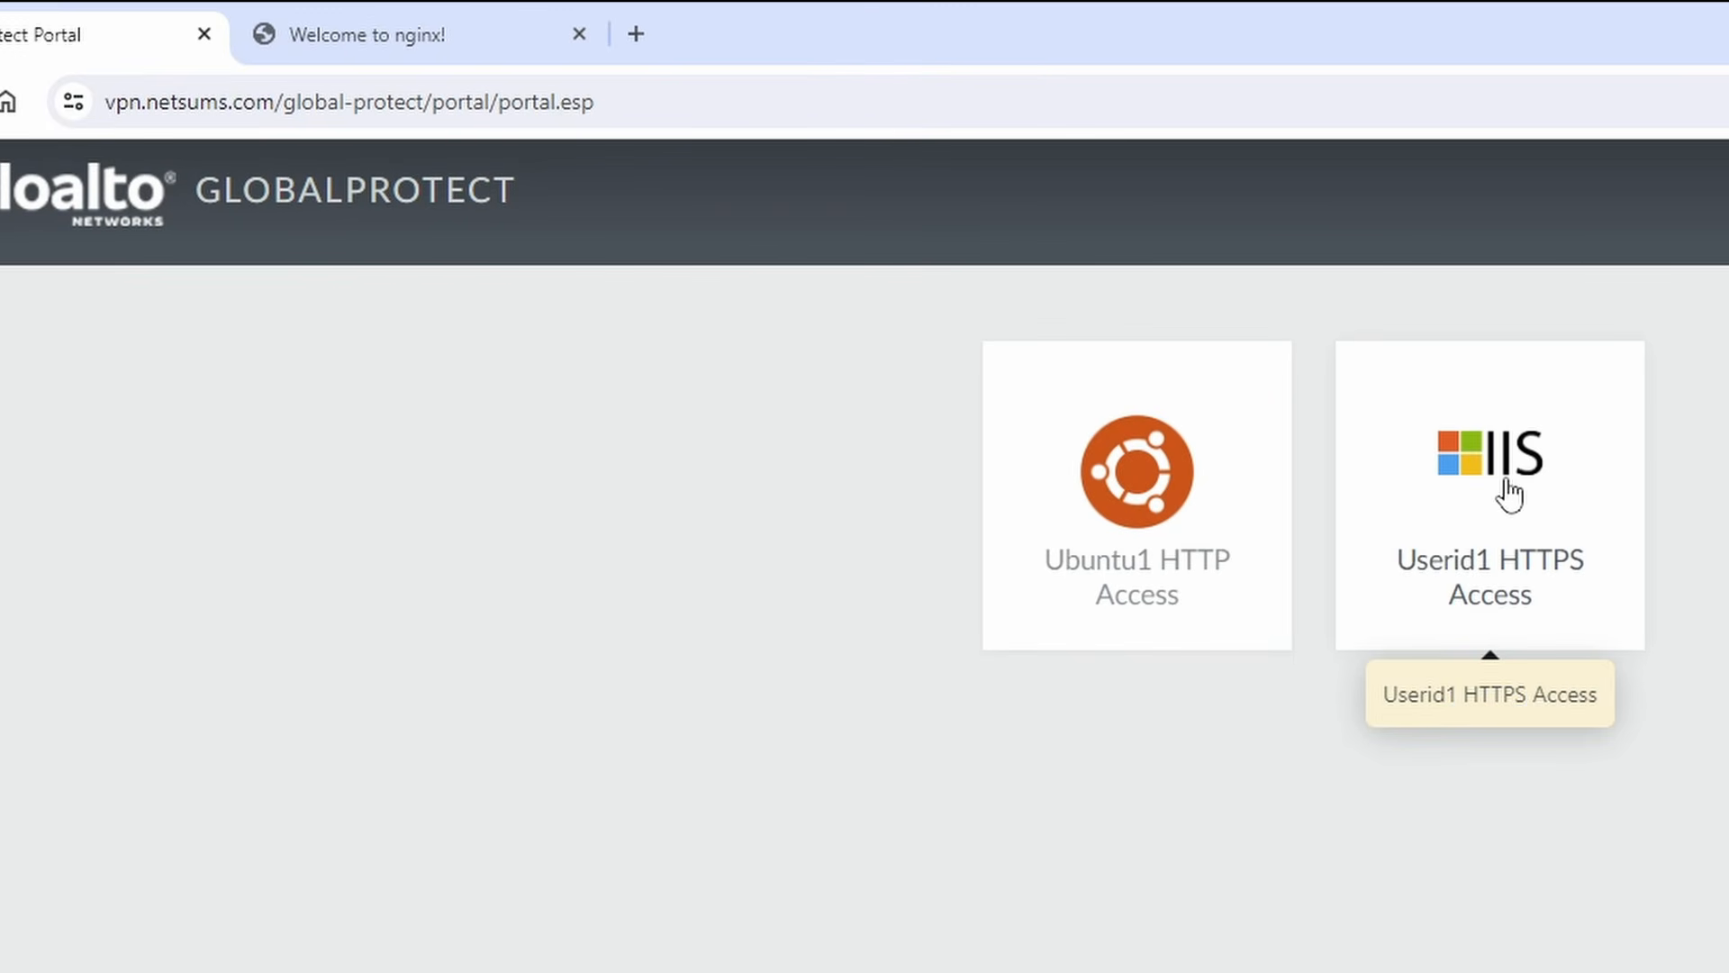
{"action": "left_click", "coordinate": [1509, 494]}
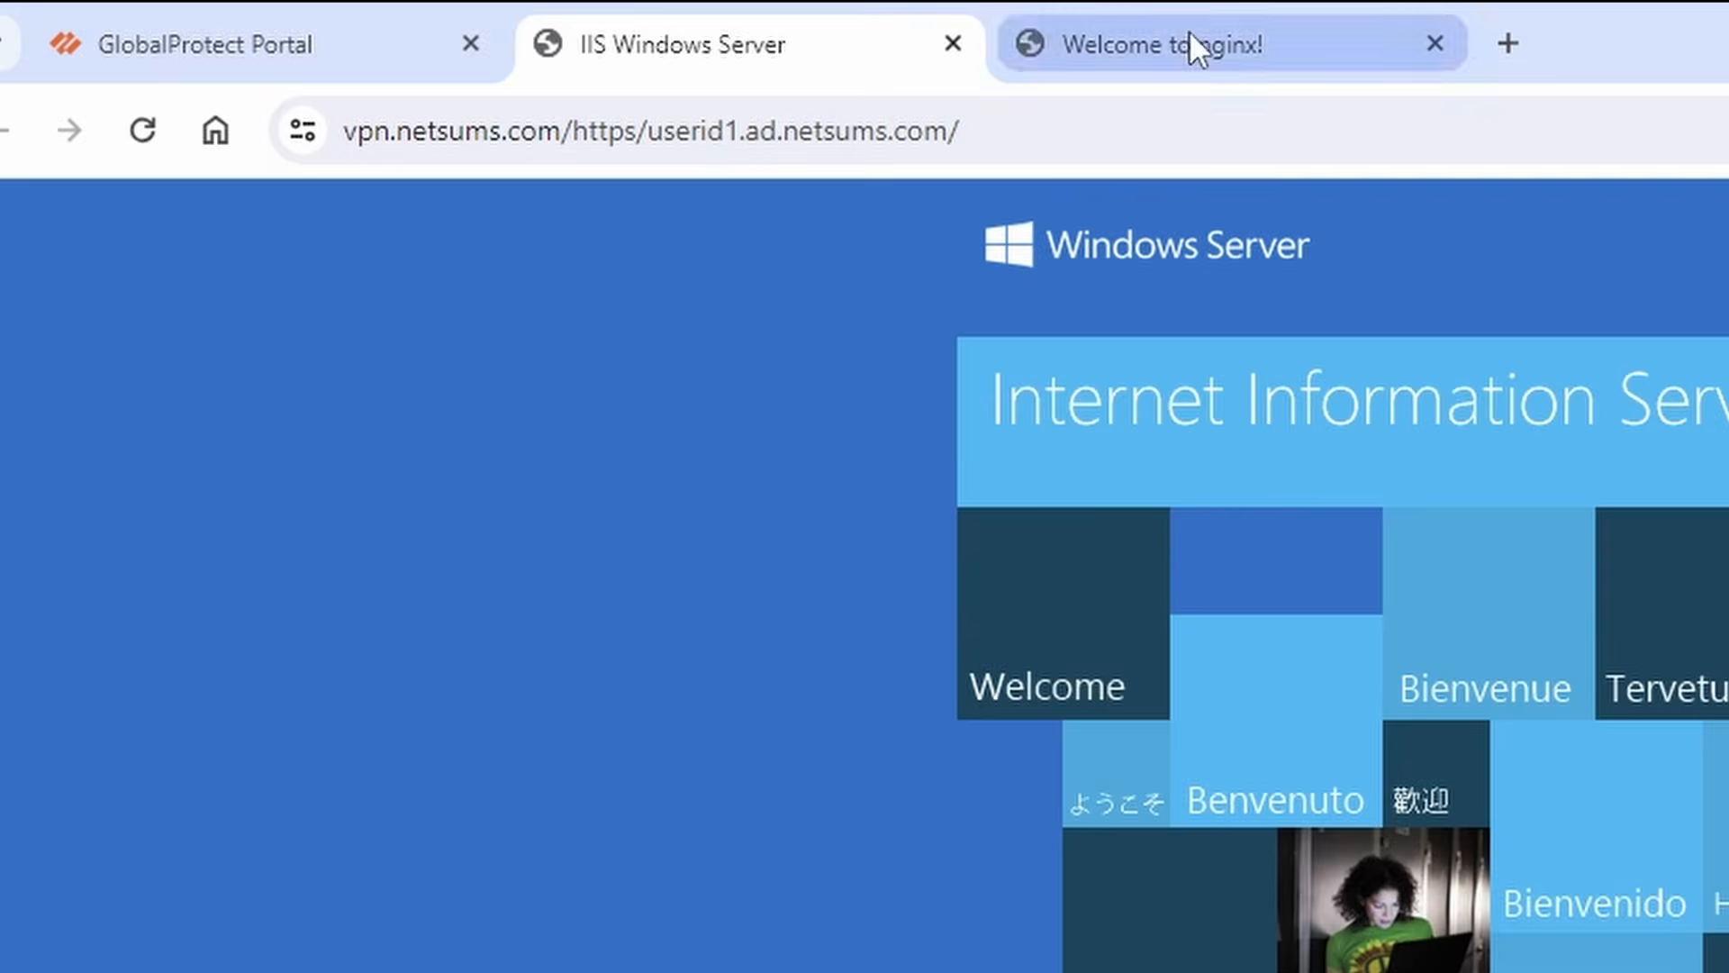
{"action": "left_click", "coordinate": [1194, 43]}
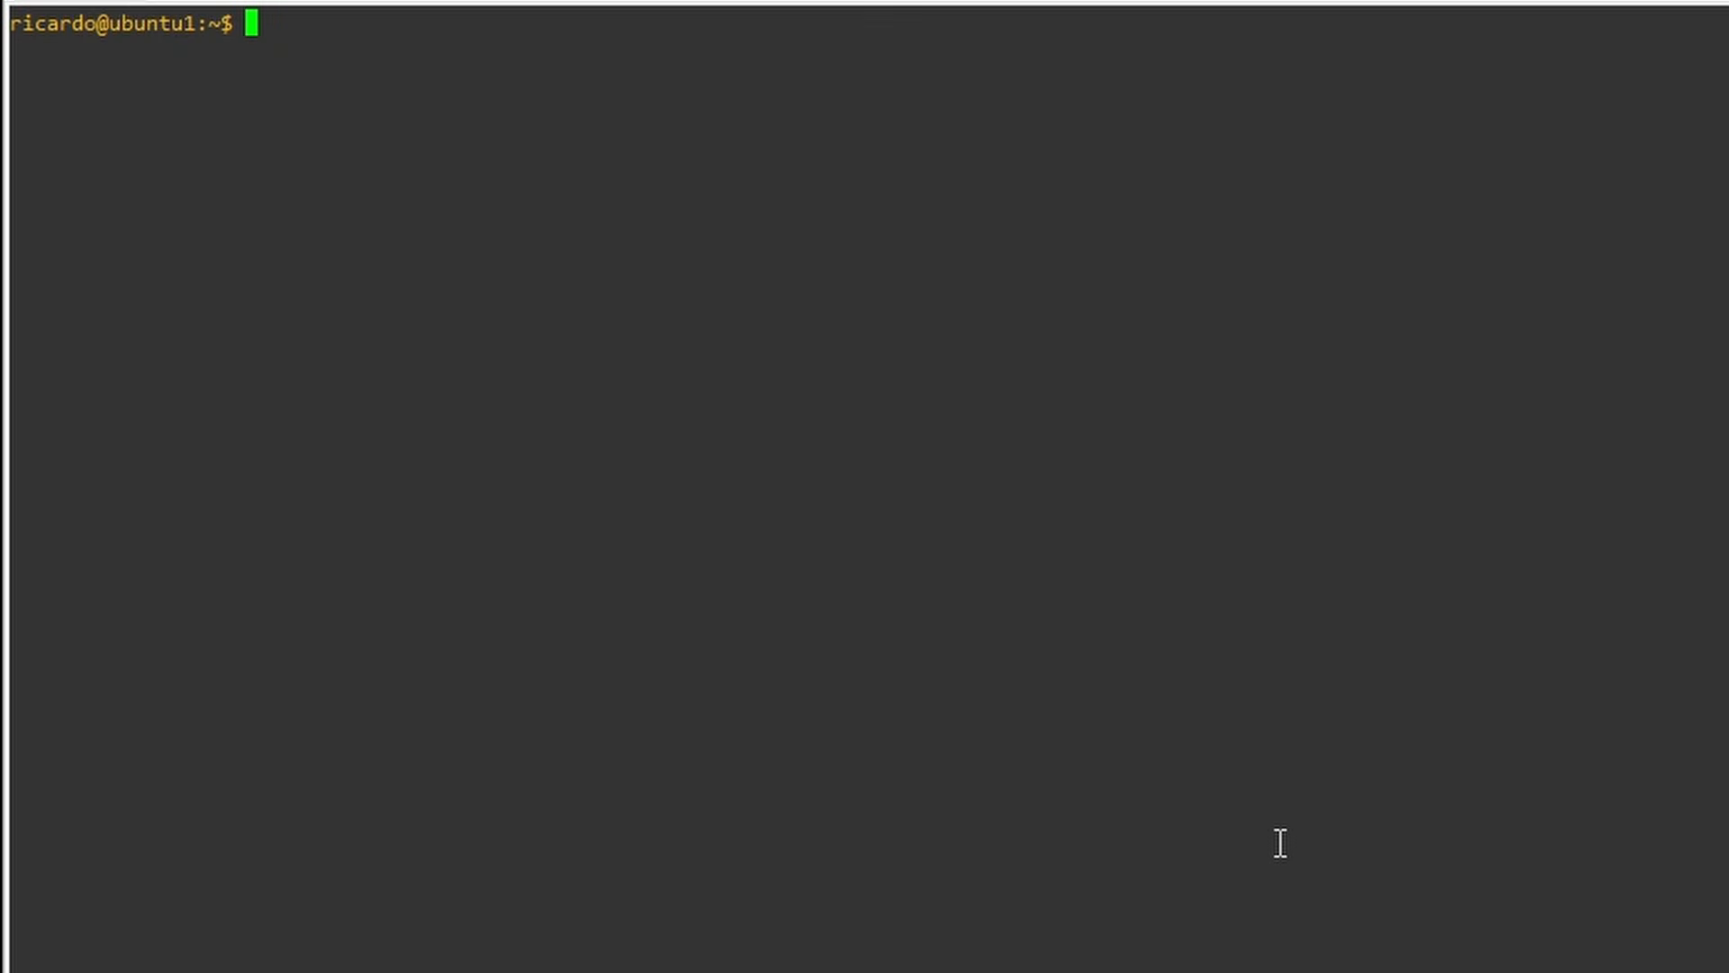
Run tail -f /var/log/nginx/access.log, then reload the portal's nginx page repeatedly to log requests.
{"action": "key", "text": "Up"}
{"action": "key", "text": "Up"}
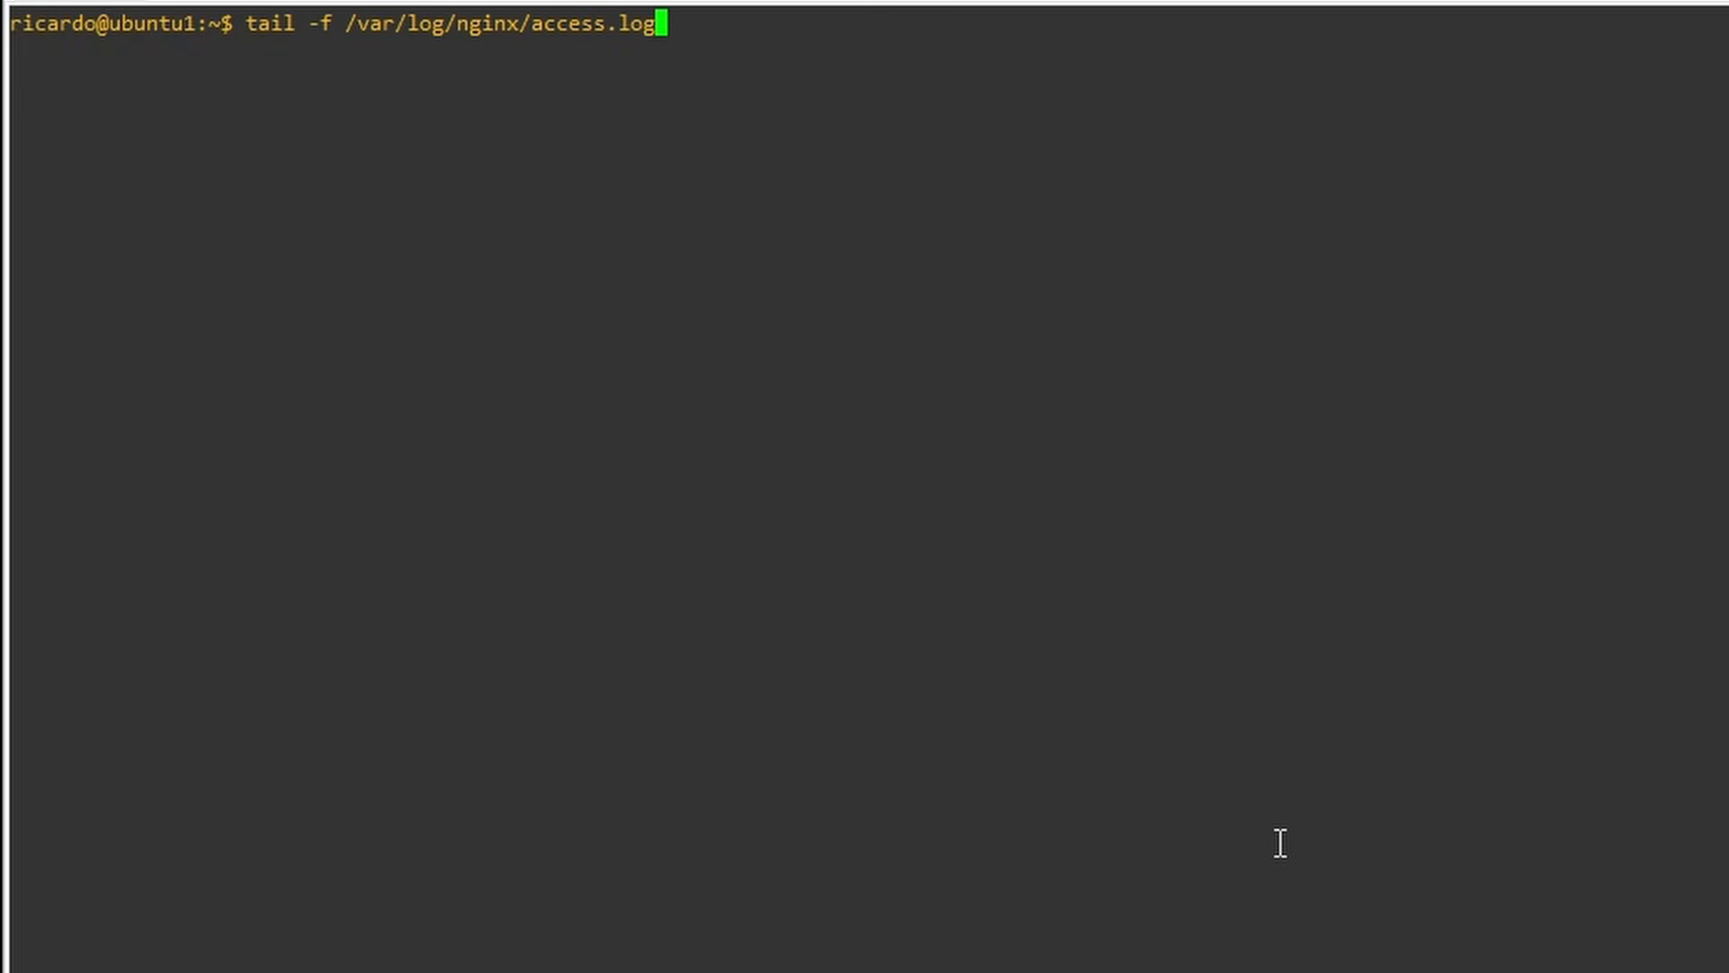
{"action": "key", "text": "Return"}
{"action": "key", "text": "Return"}
{"action": "key", "text": "Return"}
{"action": "key", "text": "Return"}
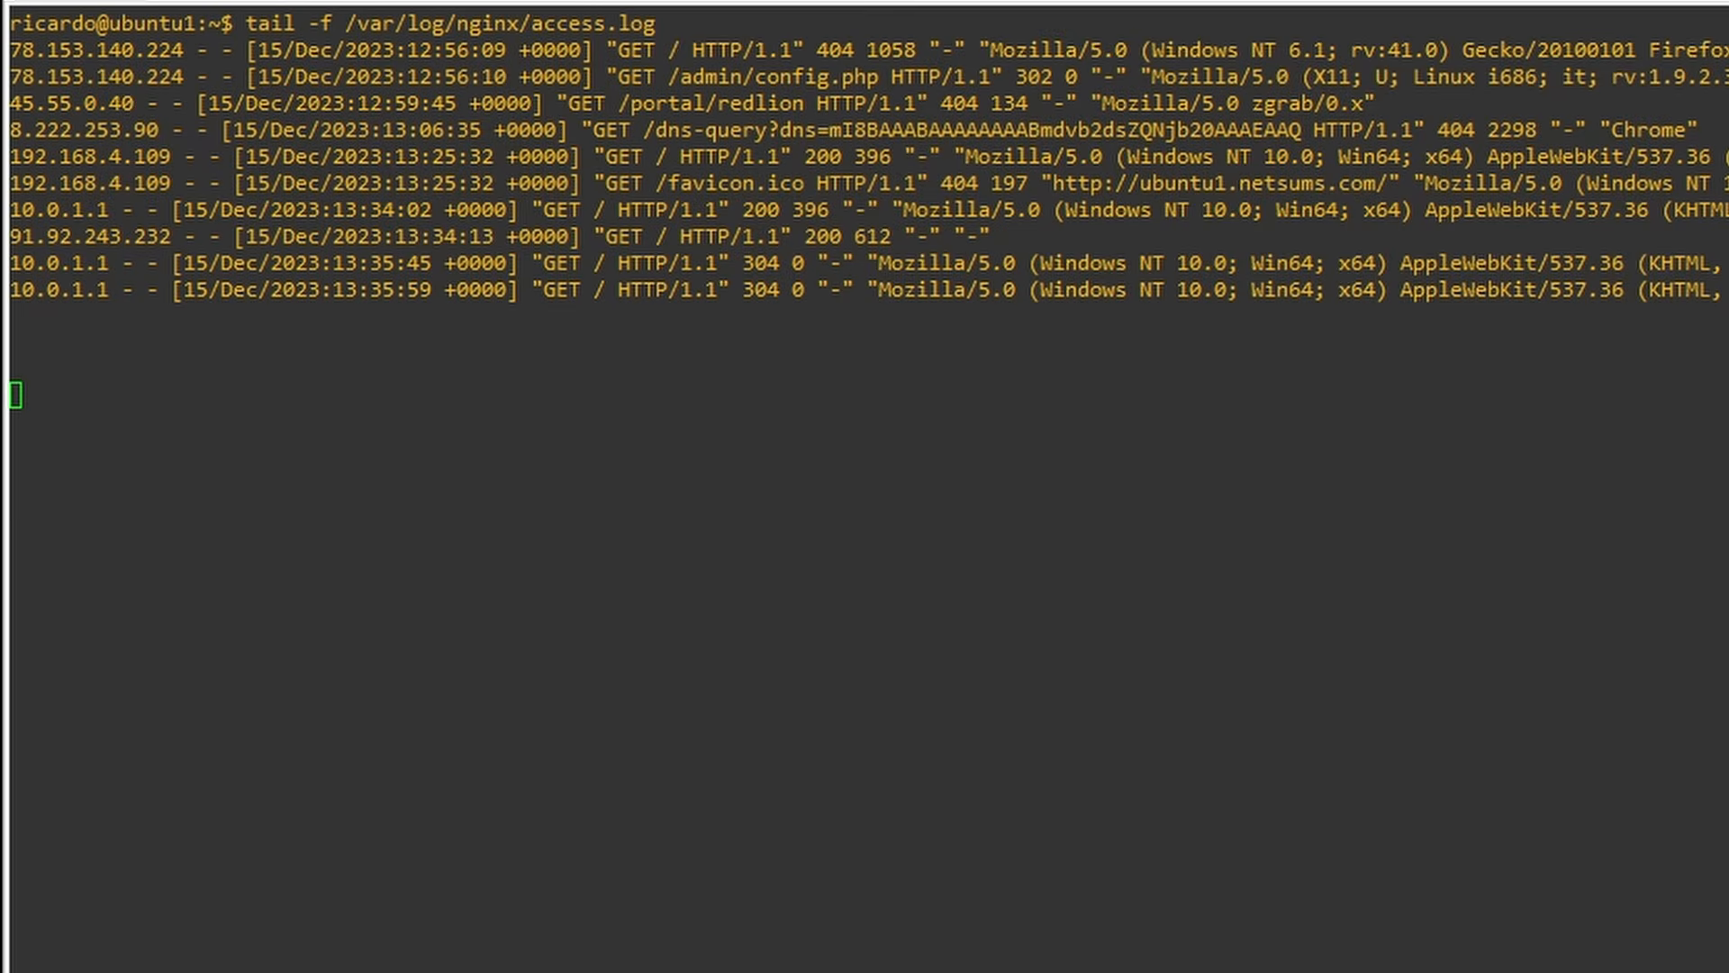
{"action": "key", "text": "alt+Tab"}
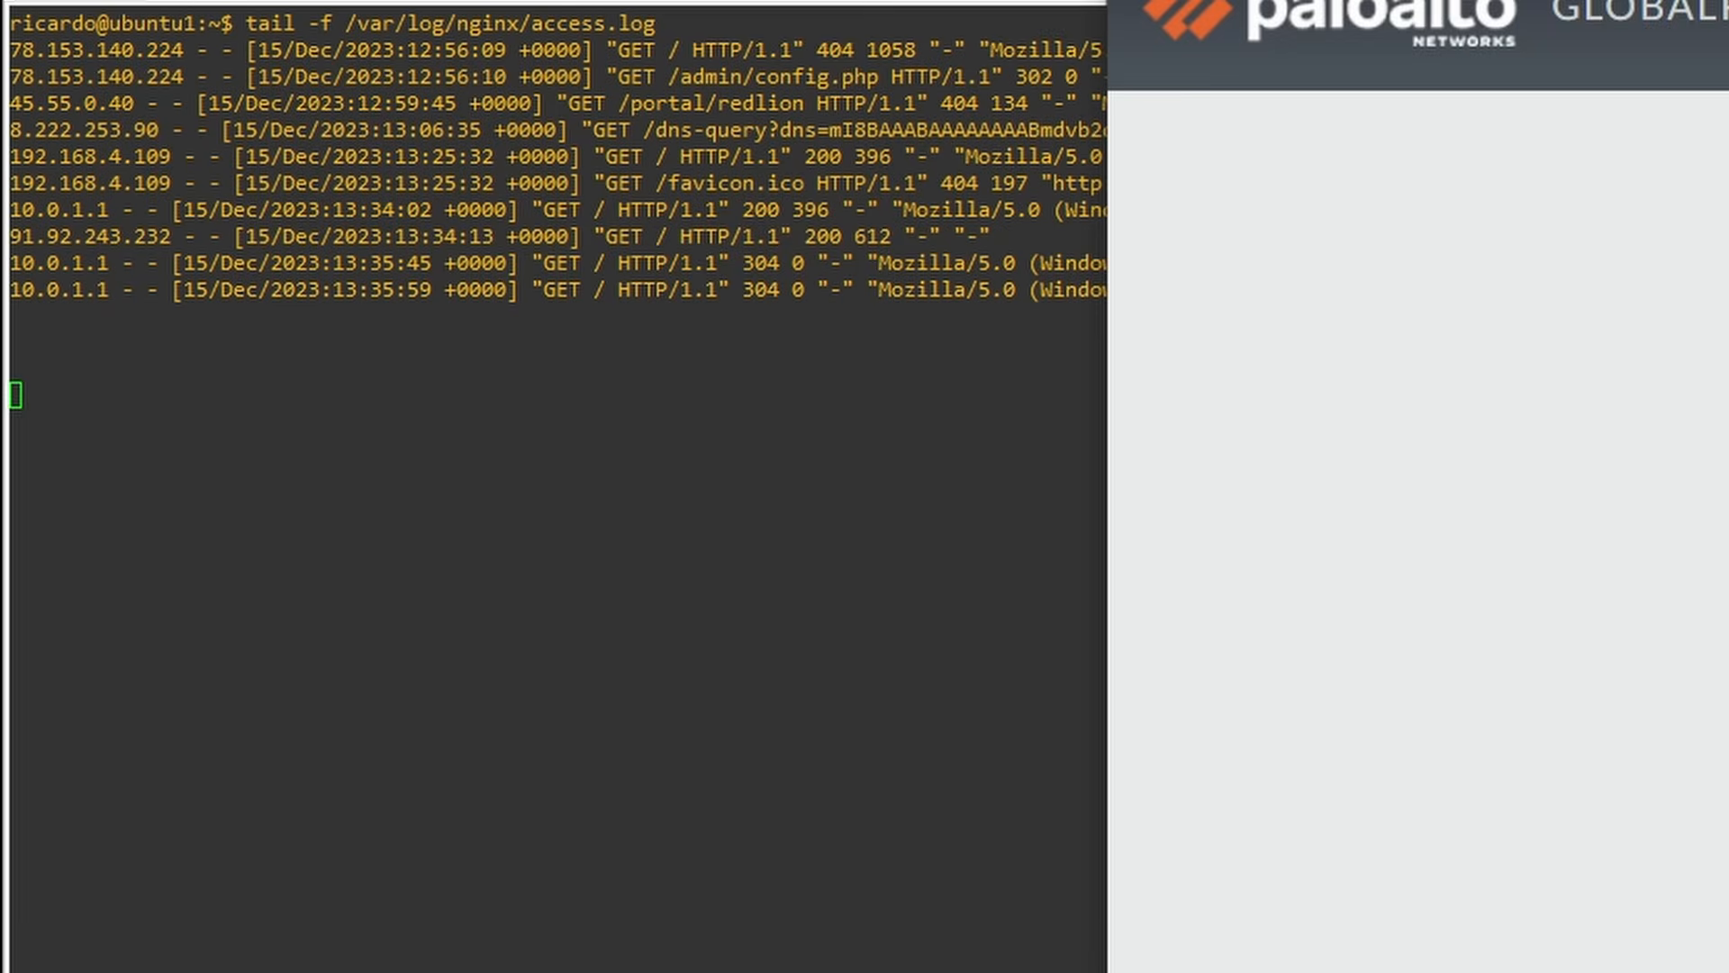
{"action": "left_click", "coordinate": [1601, 338]}
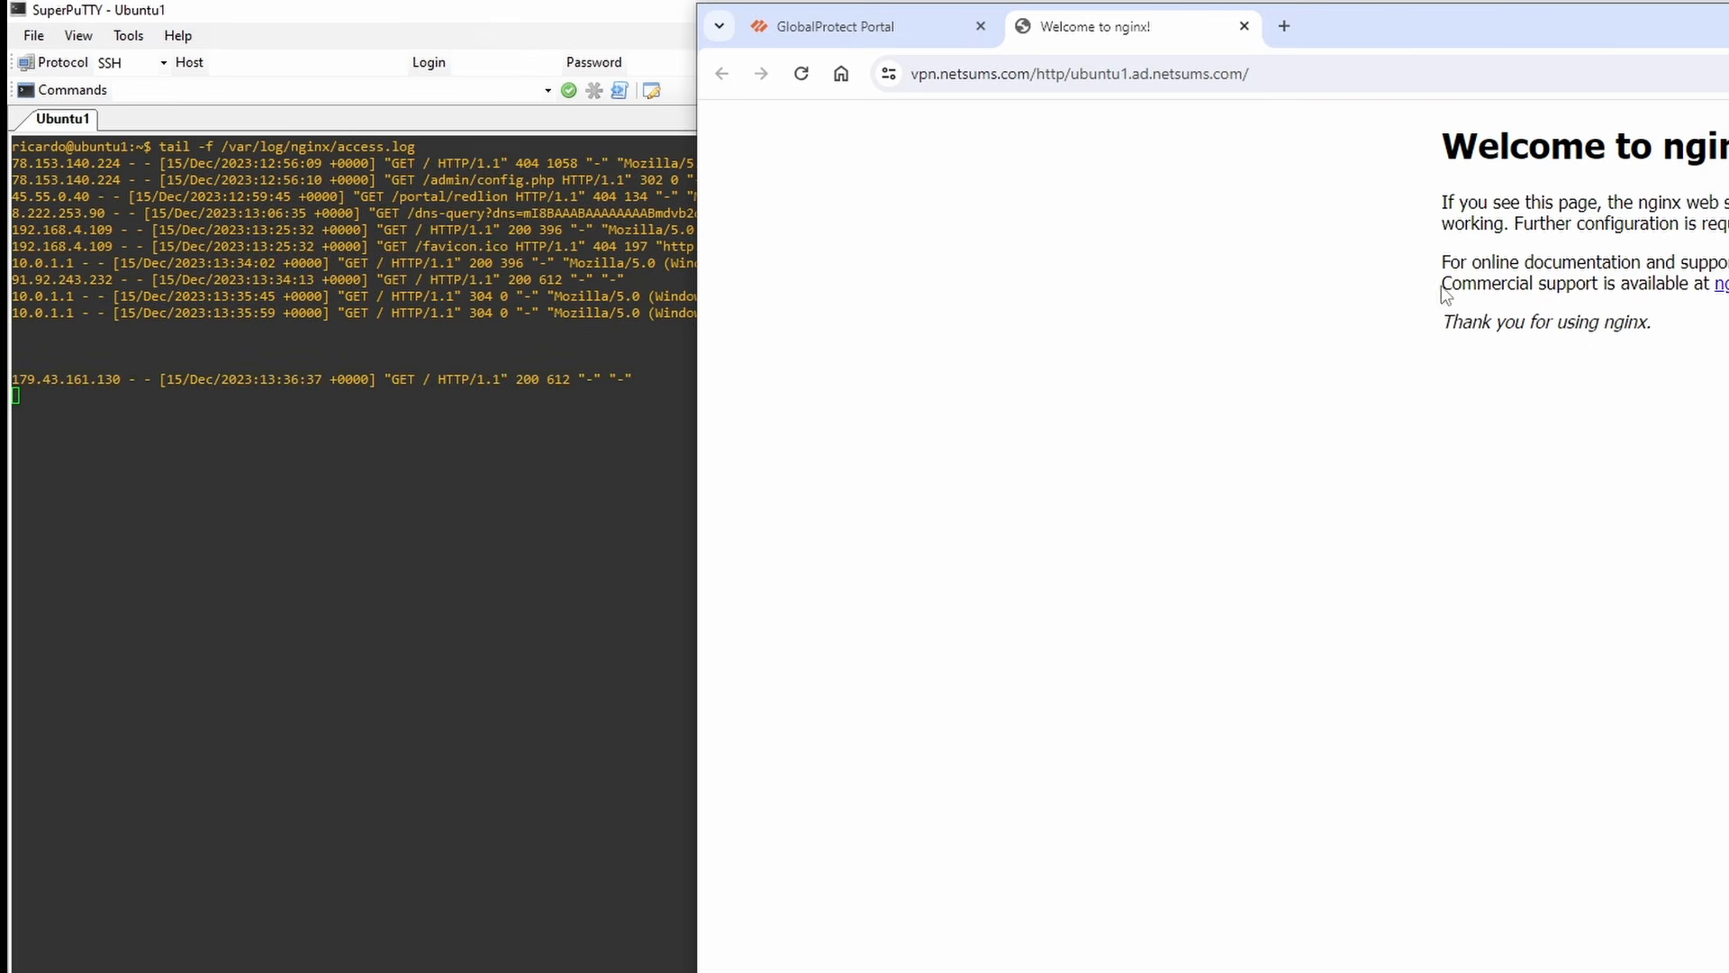
{"action": "left_click", "coordinate": [803, 74]}
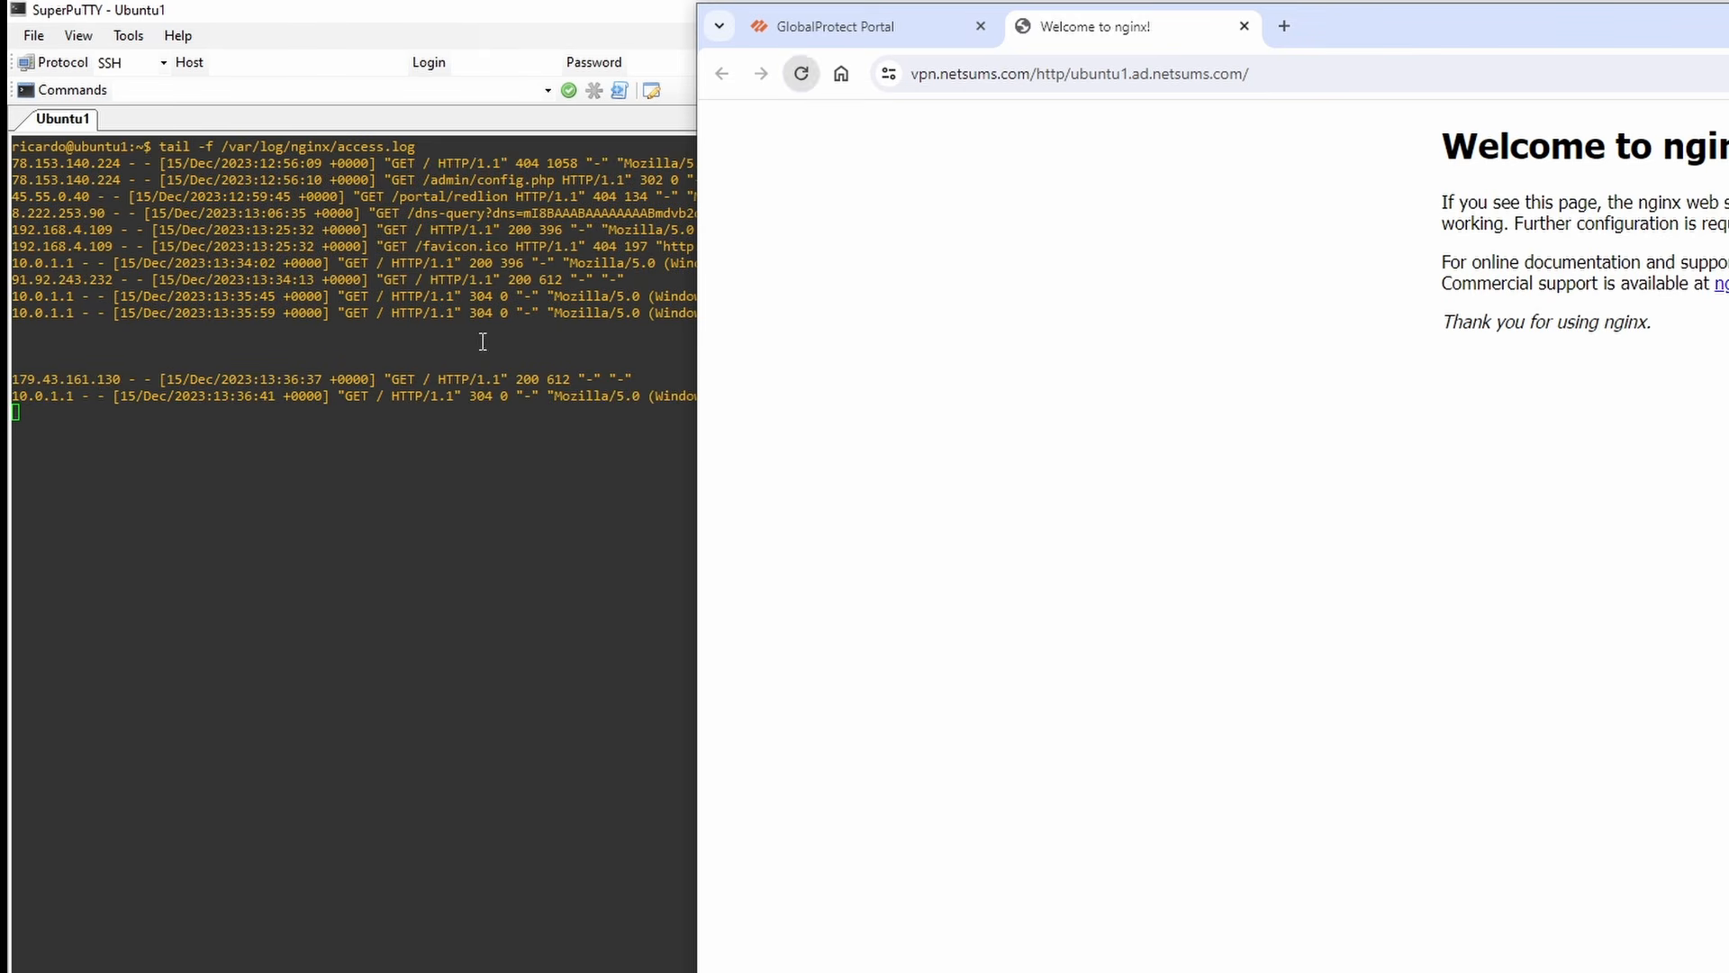
{"action": "left_click", "coordinate": [803, 79]}
{"action": "left_click", "coordinate": [807, 79]}
{"action": "left_click", "coordinate": [808, 79]}
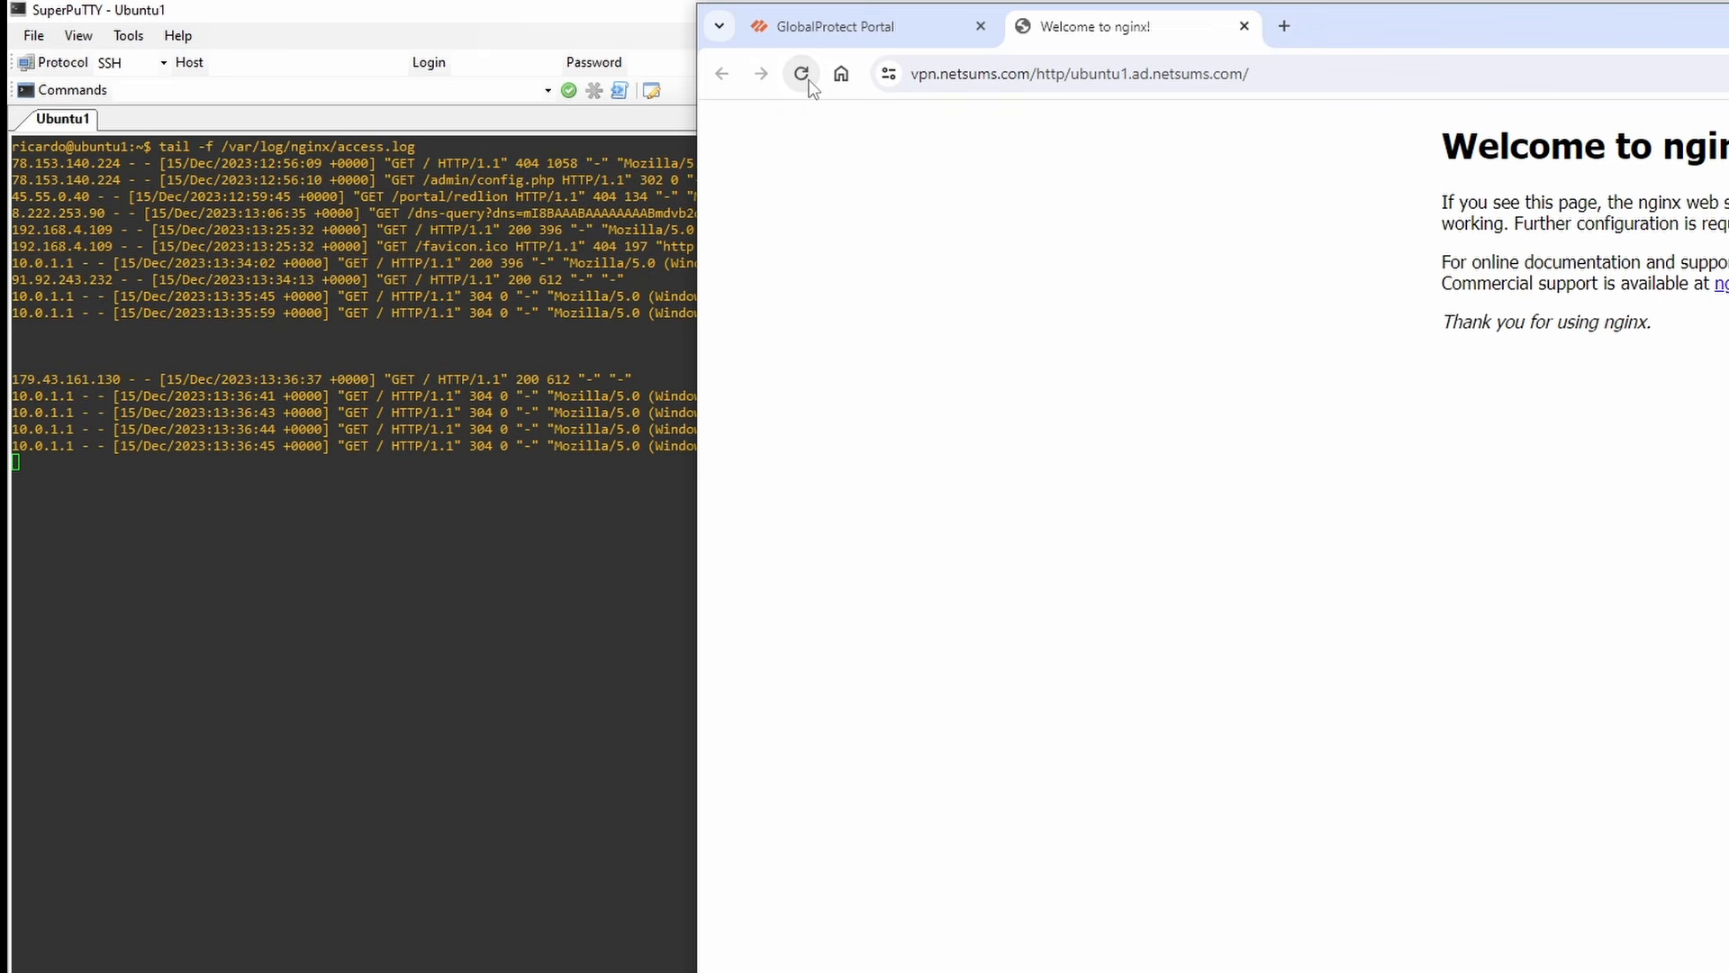
{"action": "left_click", "coordinate": [808, 80]}
{"action": "left_click", "coordinate": [808, 79]}
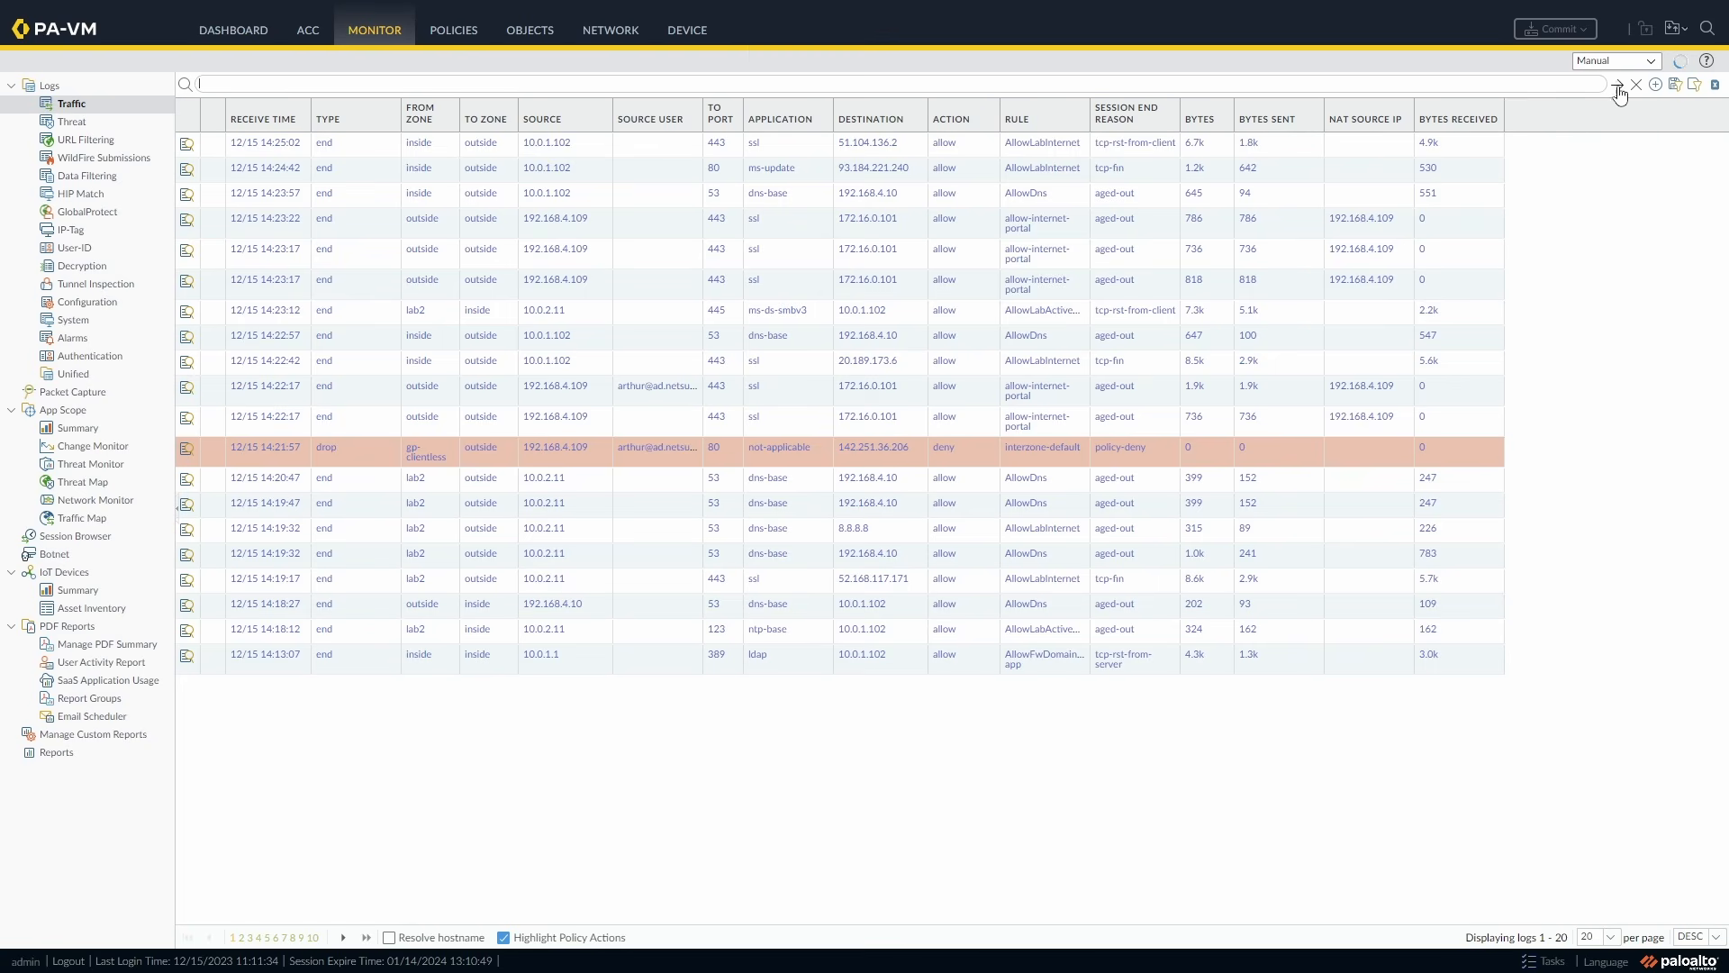
Filter the traffic log to source zone gp-clientless and select the 14:35:37 session to ubuntu1.
{"action": "left_click", "coordinate": [422, 414]}
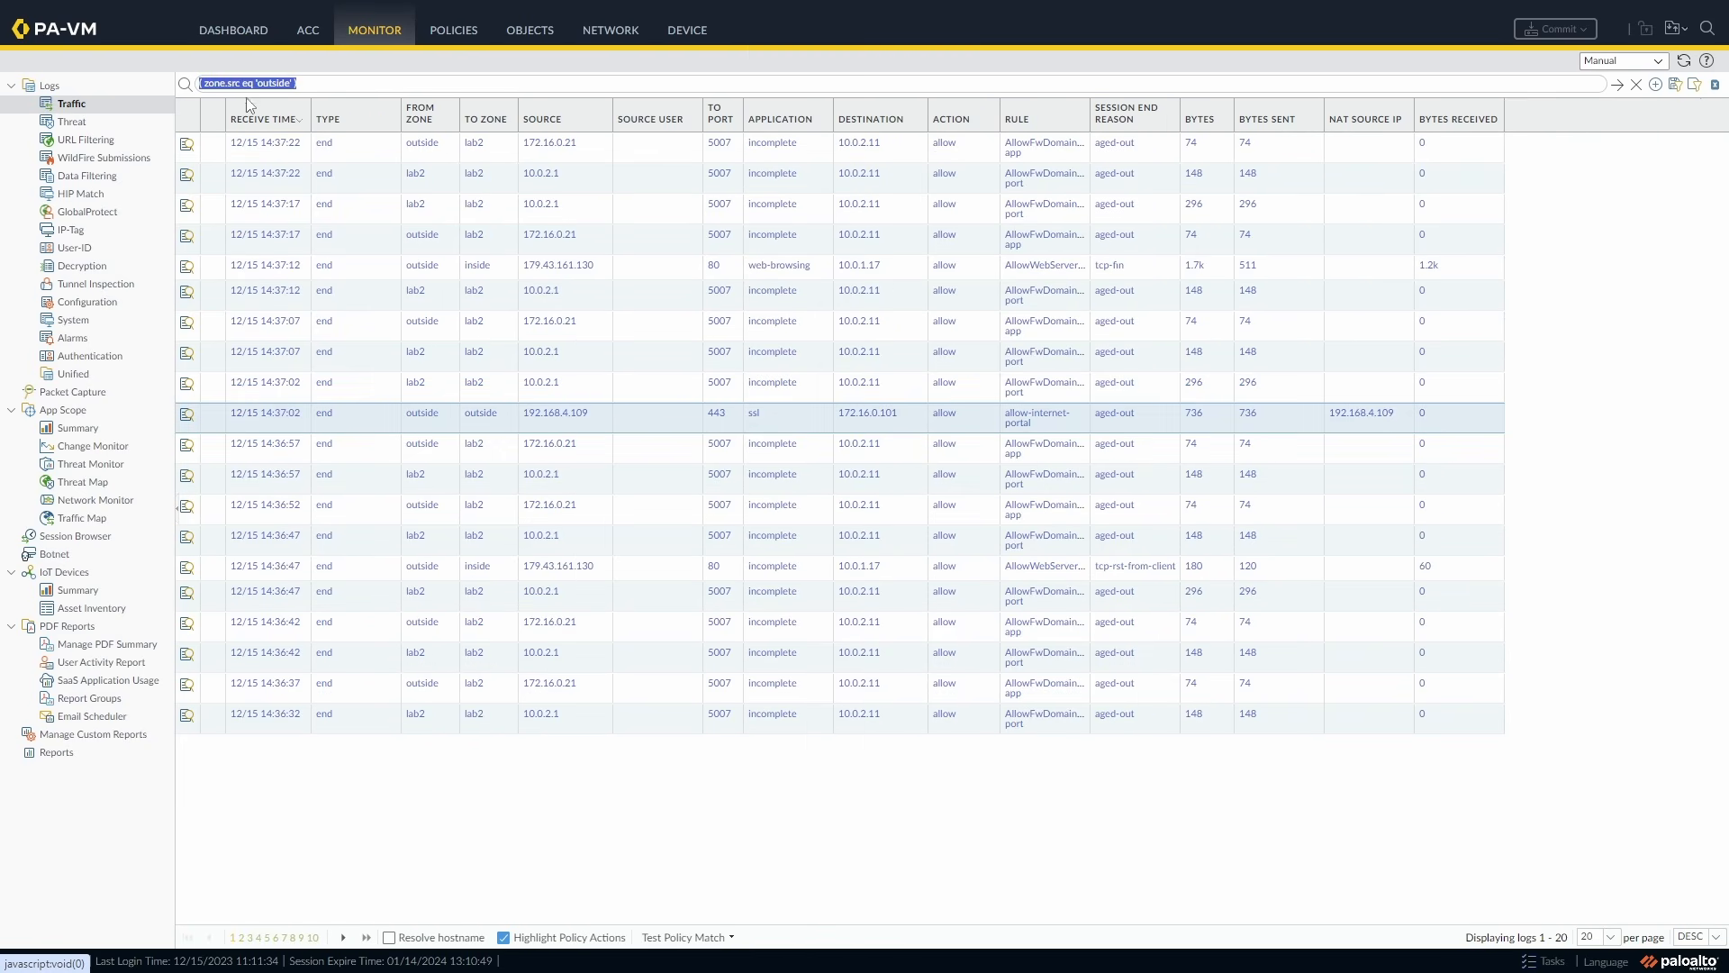
{"action": "double_click", "coordinate": [275, 83]}
{"action": "type", "text": "gp-client"}
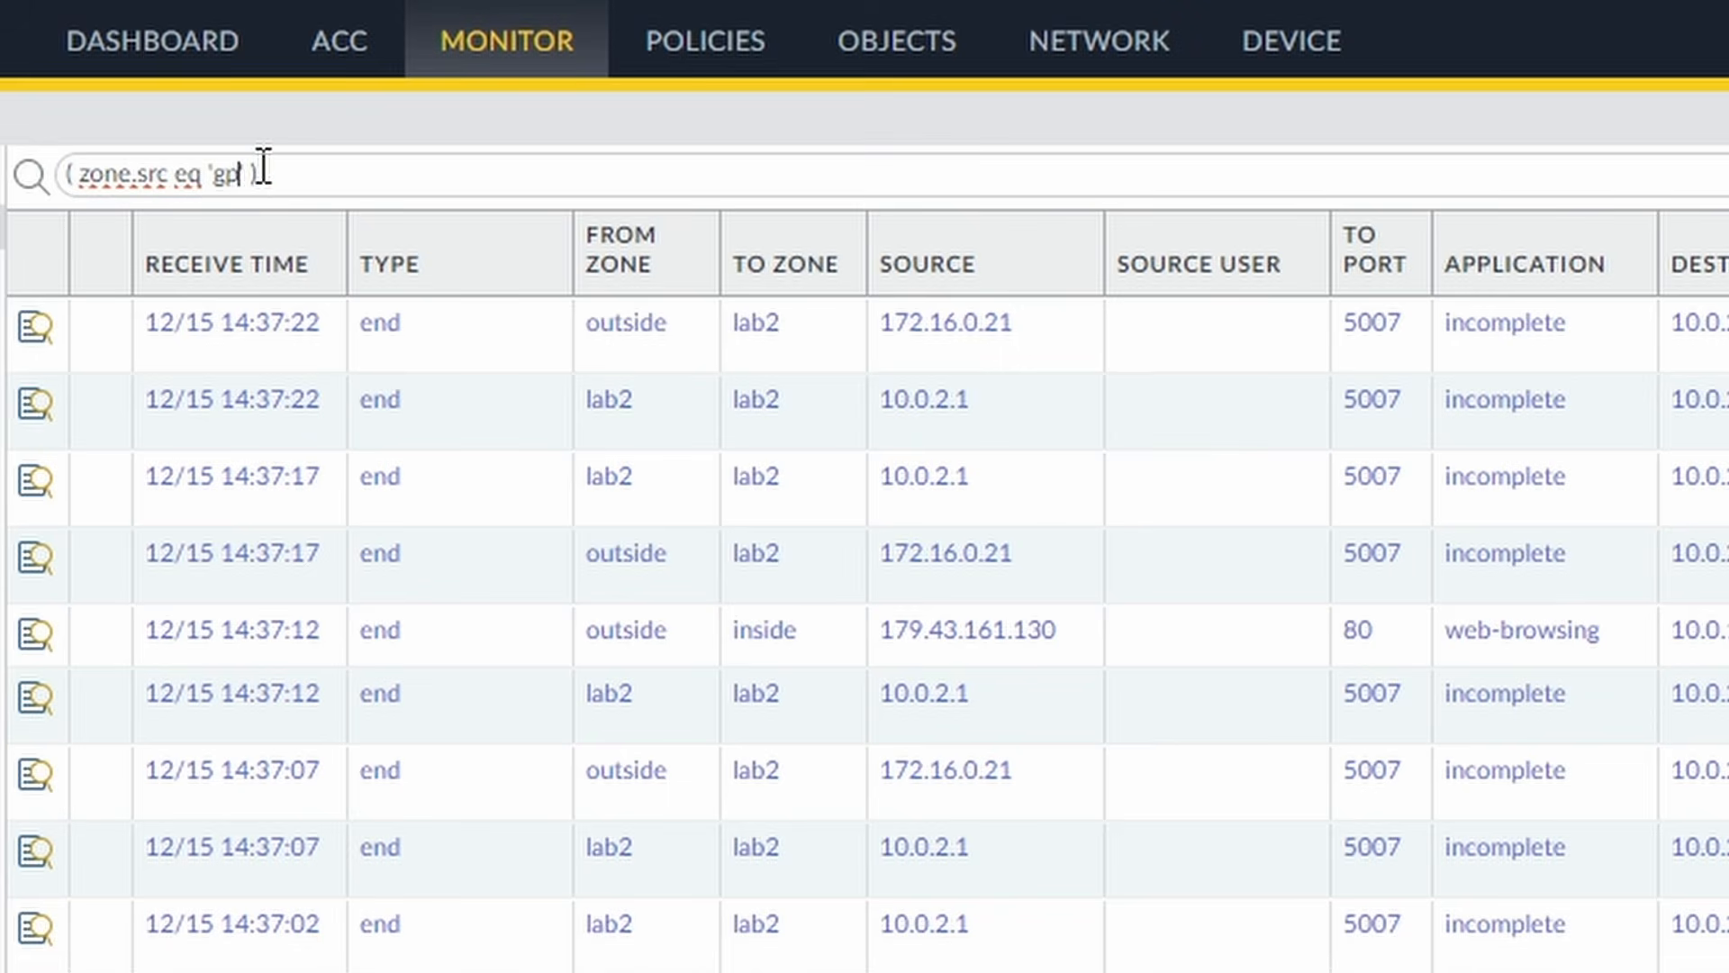
{"action": "type", "text": "less"}
{"action": "key", "text": "Return"}
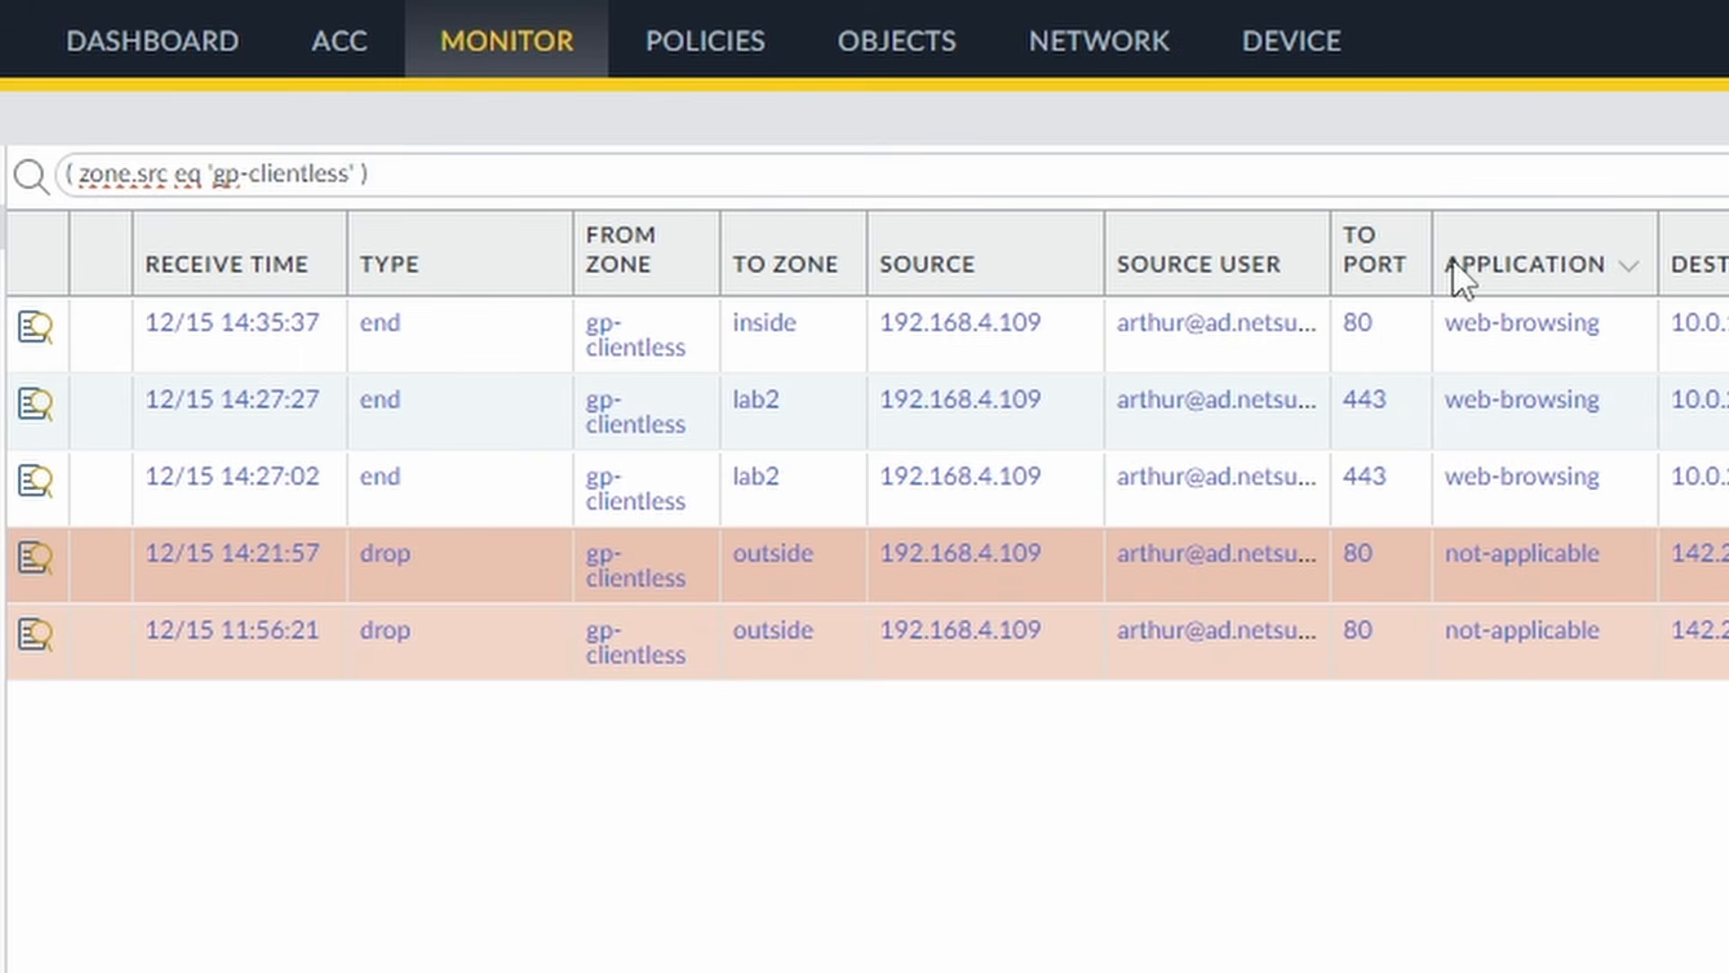
{"action": "left_click", "coordinate": [1387, 333]}
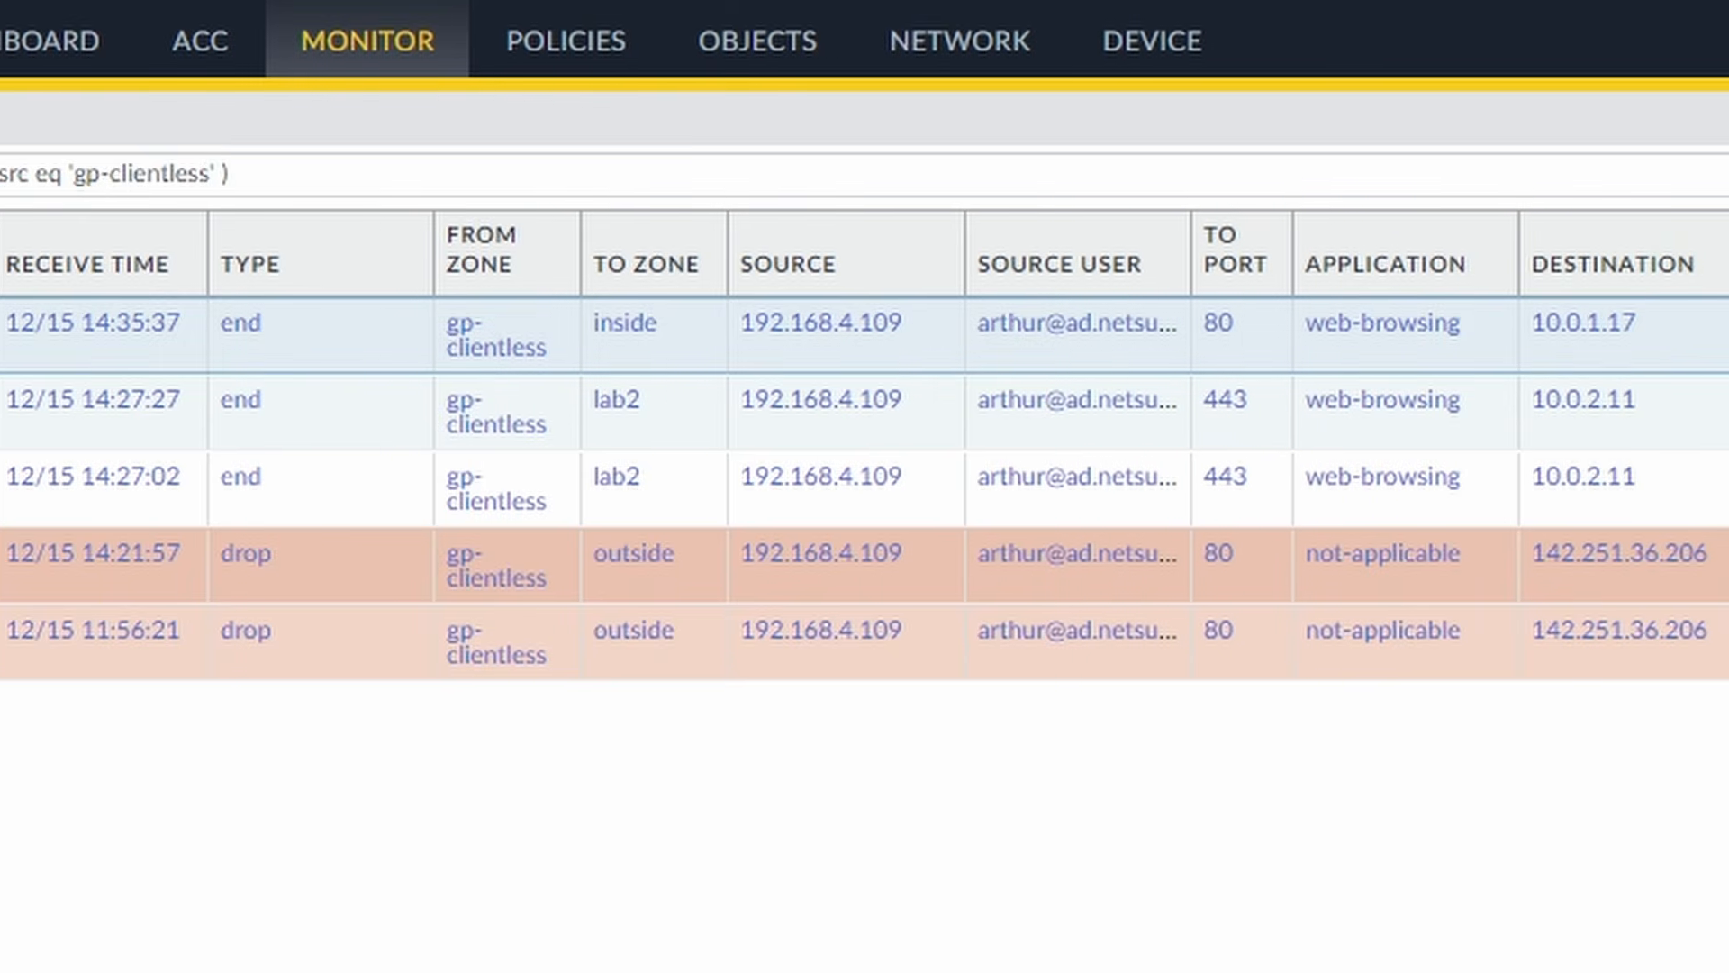
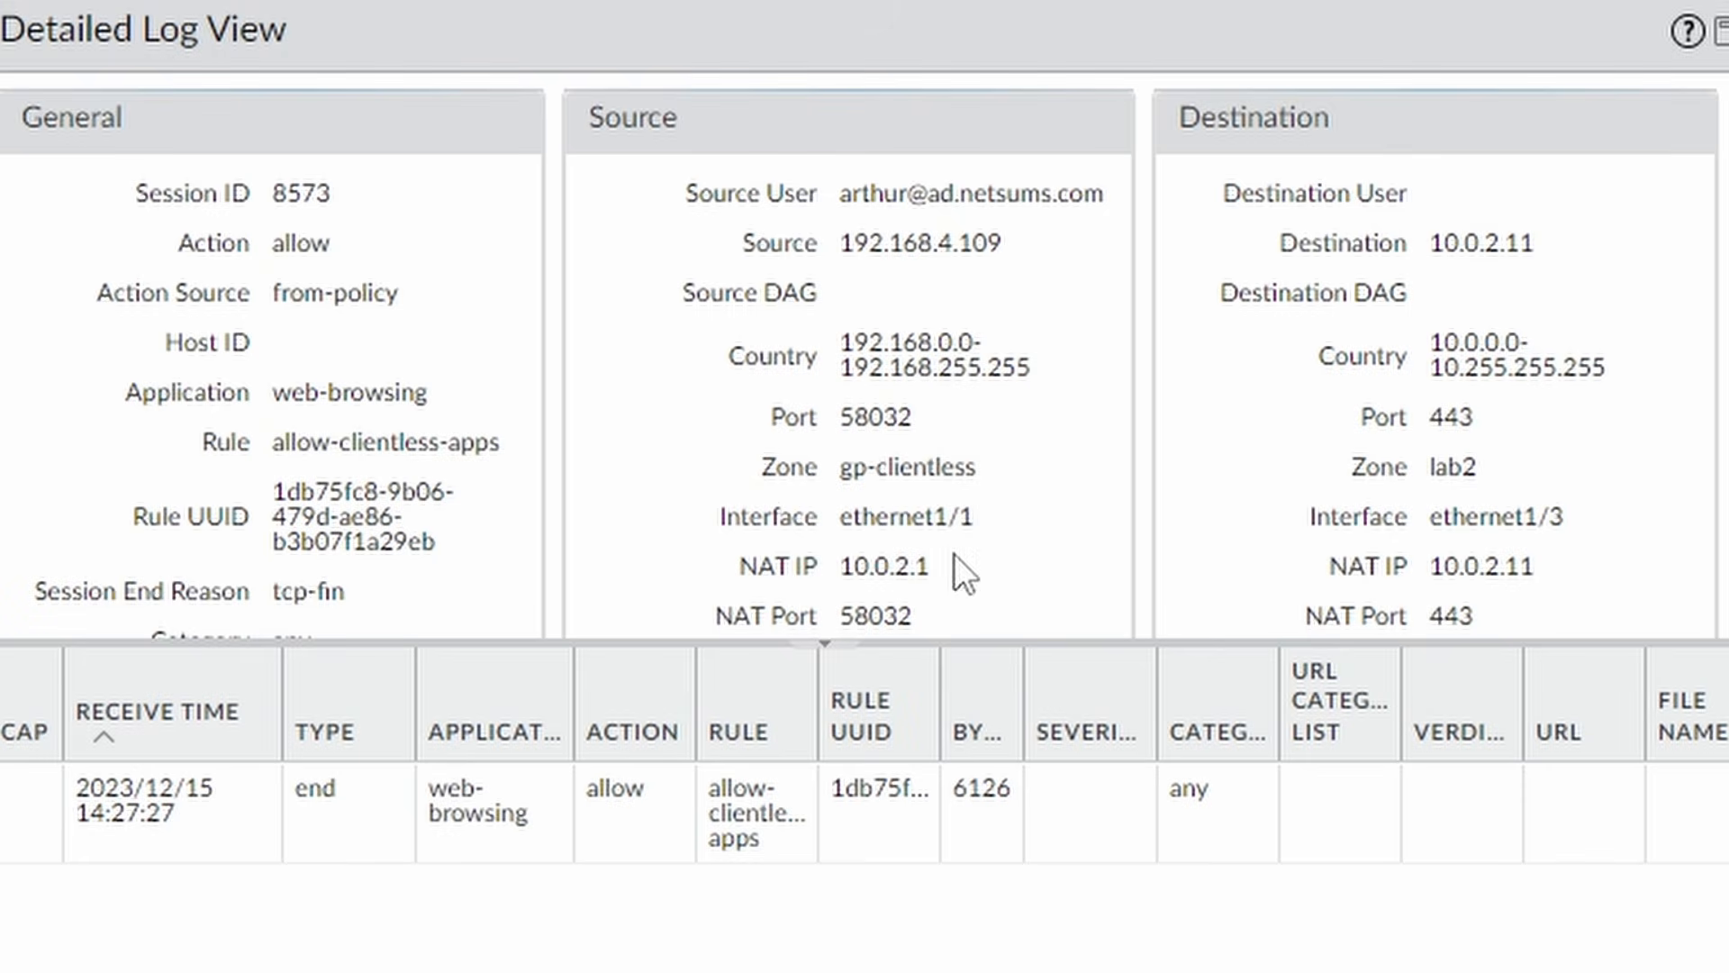
Highlight the NAT IP 10.0.2.1, then widen the traffic log's Source User column to show full identities.
{"action": "left_click_drag", "start_coordinate": [955, 554], "coordinate": [824, 560]}
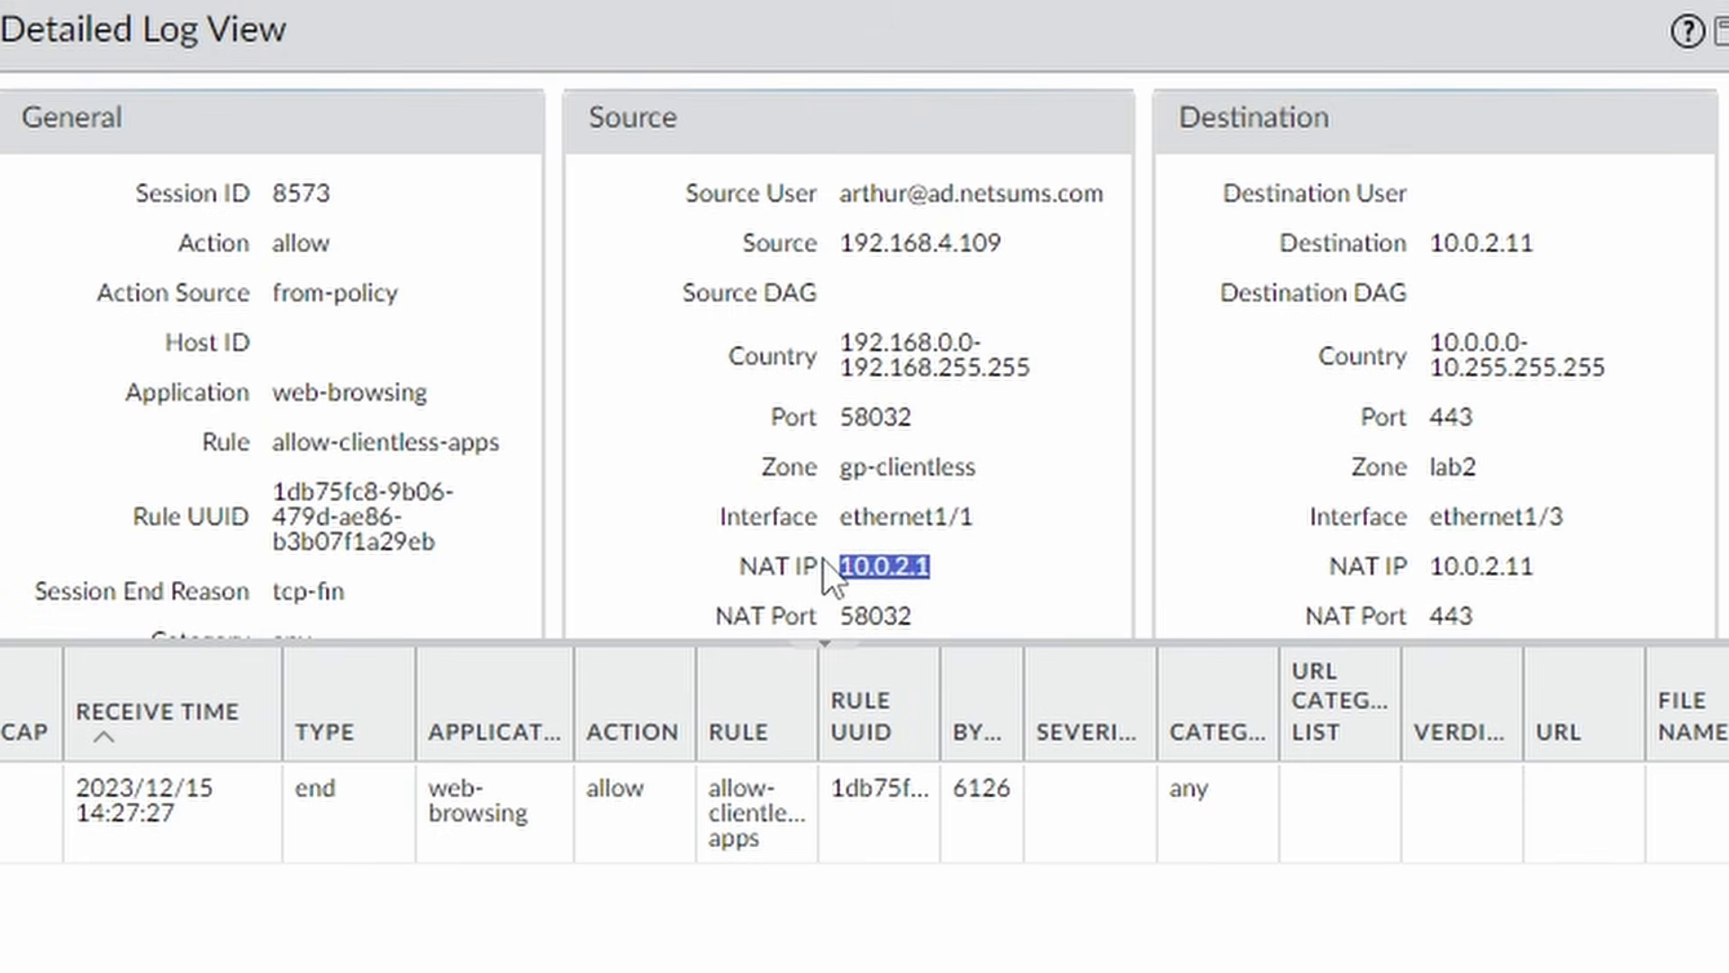
{"action": "left_click", "coordinate": [974, 565]}
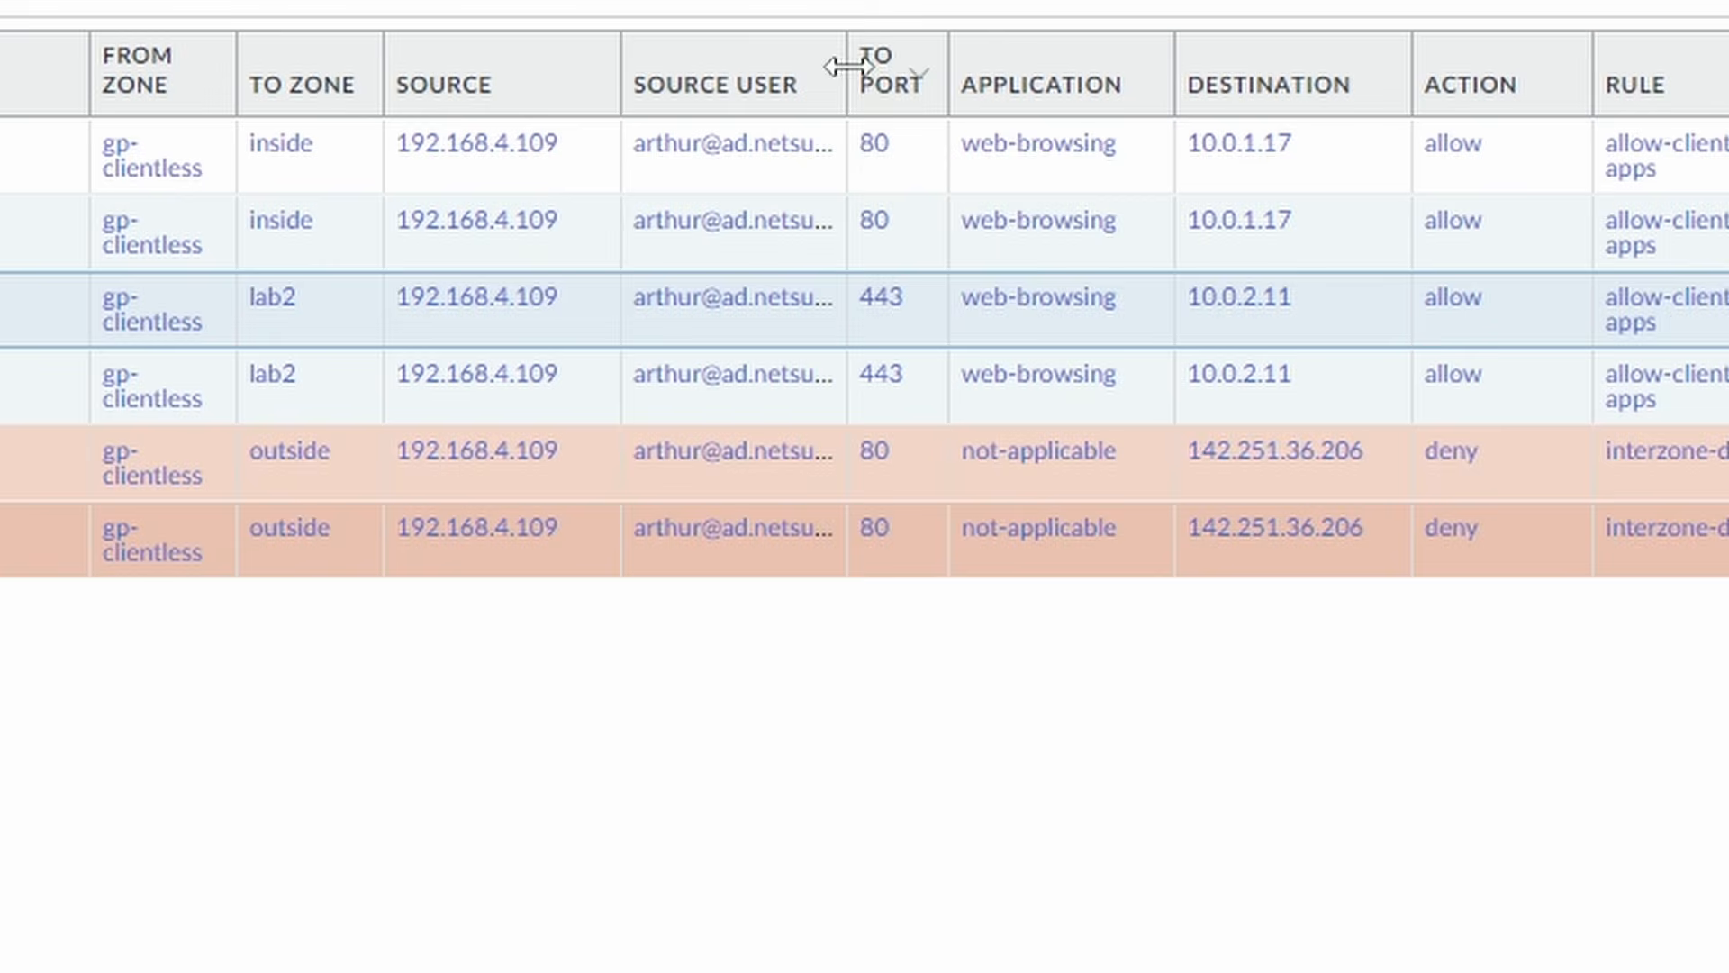
{"action": "left_click_drag", "start_coordinate": [846, 66], "coordinate": [1062, 57]}
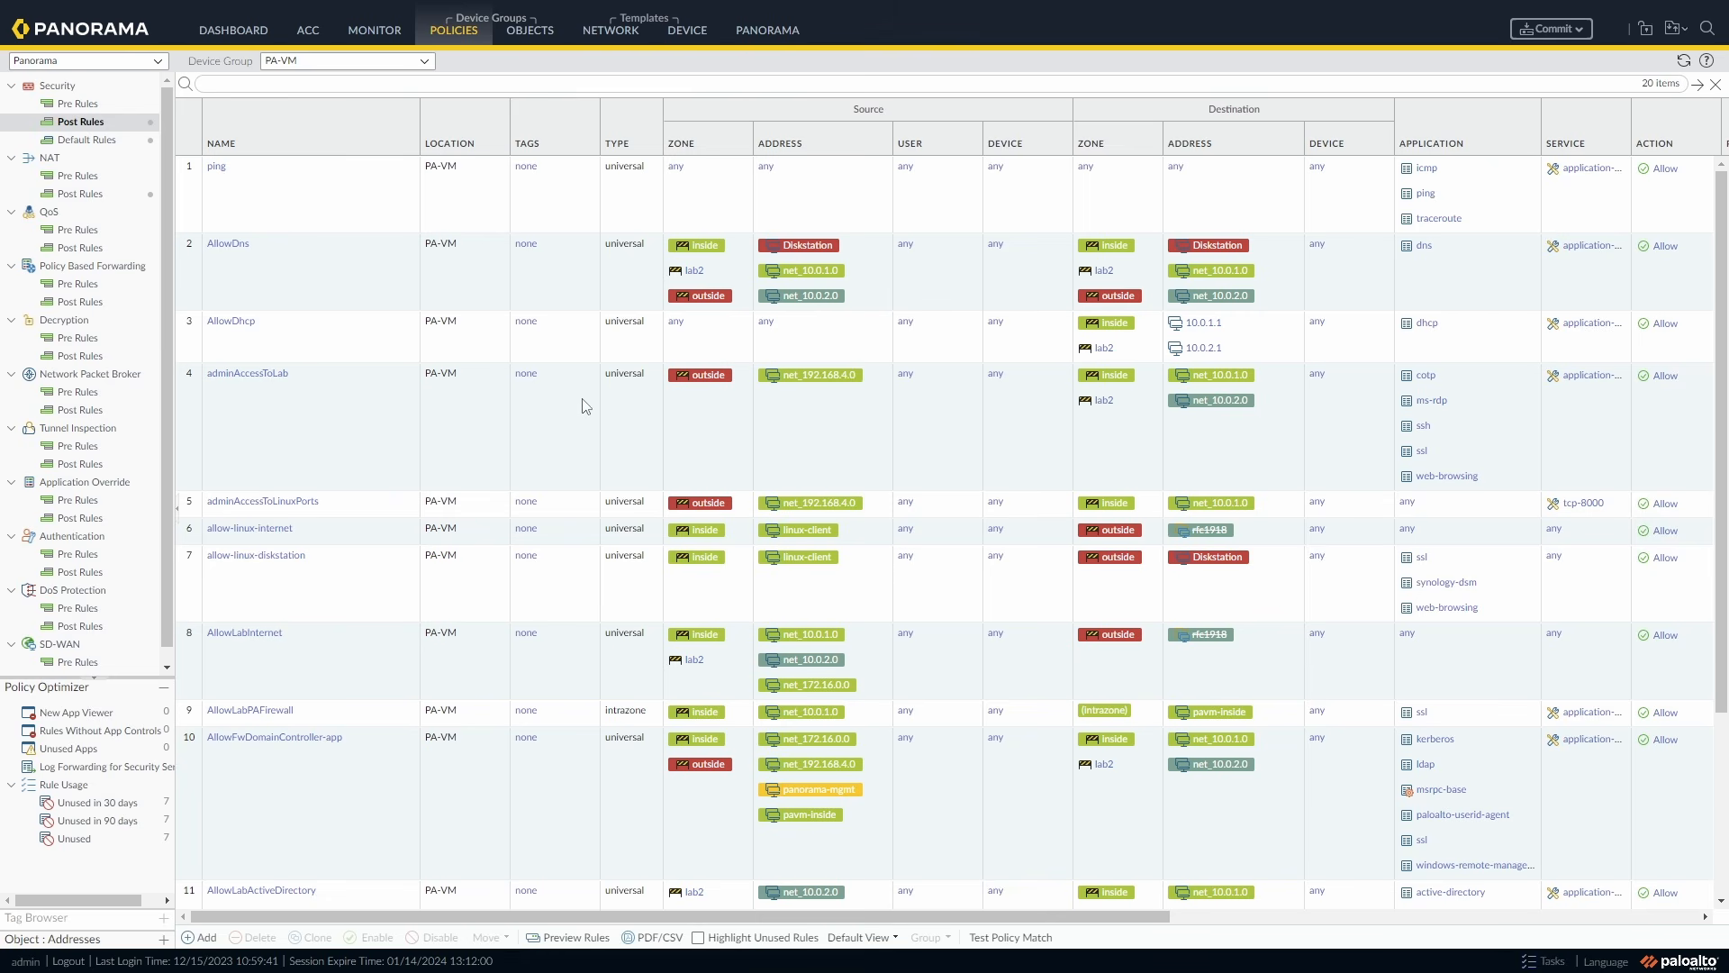
Add netsums\g_fw_clientless as the only source user of the allow-clientless-apps rule.
{"action": "scroll", "coordinate": [585, 406], "scroll_direction": "down", "scroll_amount": 6}
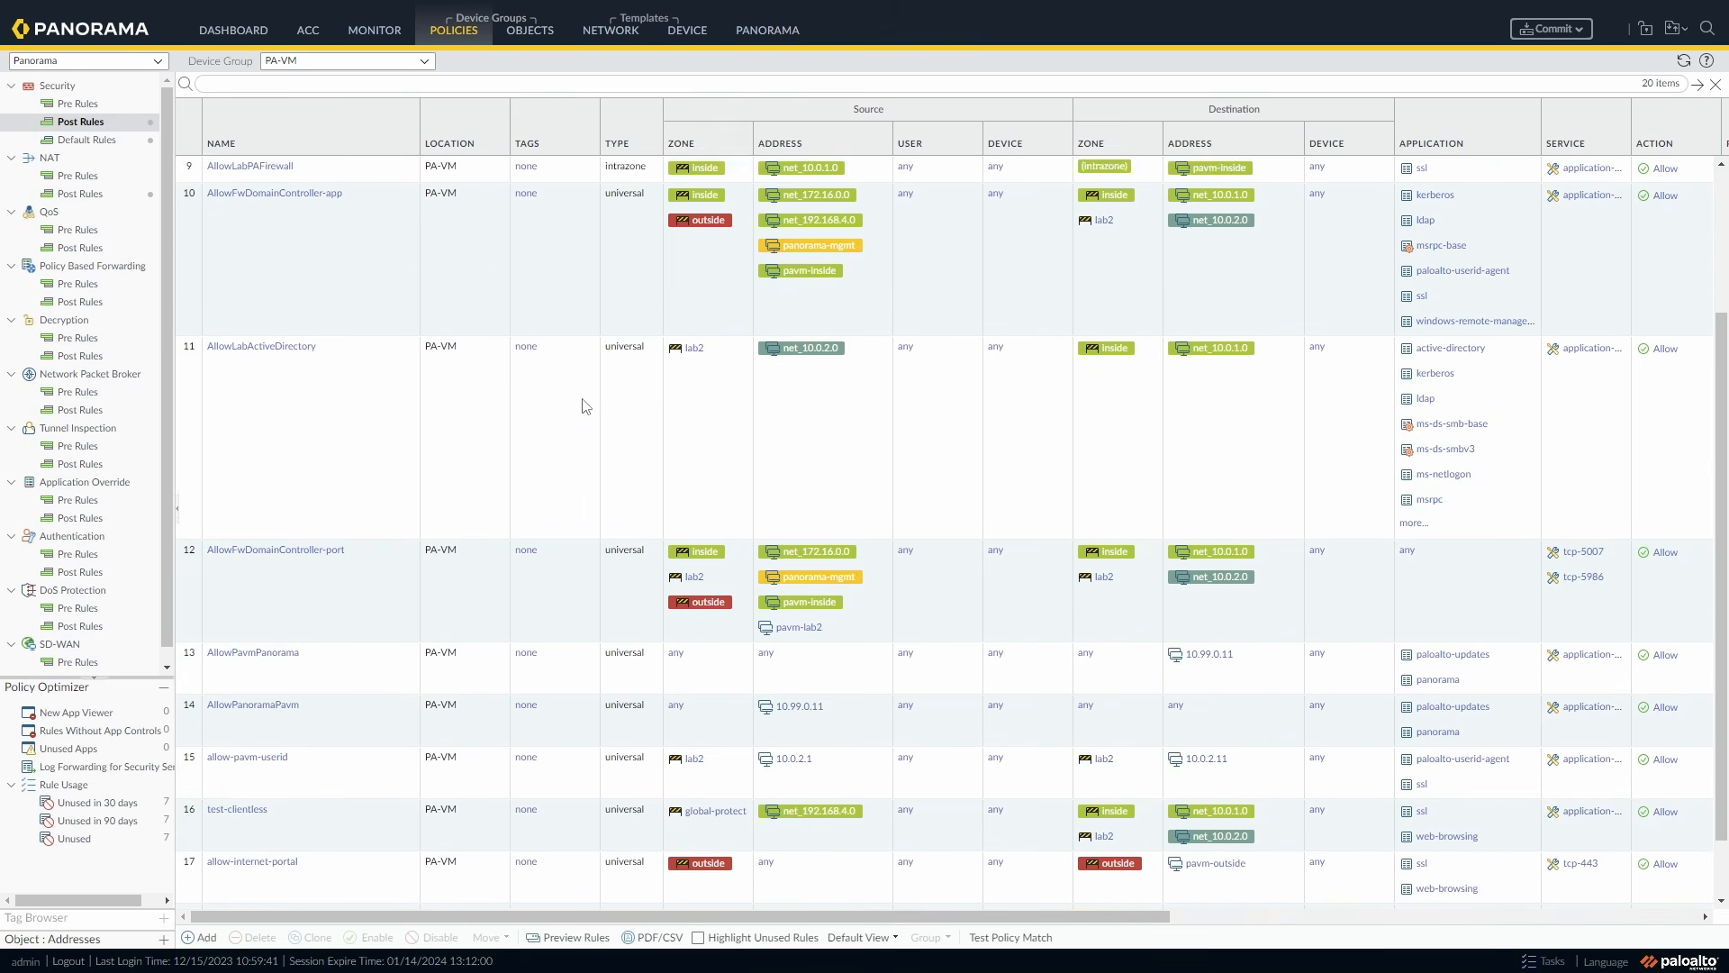
{"action": "scroll", "coordinate": [585, 406], "scroll_direction": "down", "scroll_amount": 4}
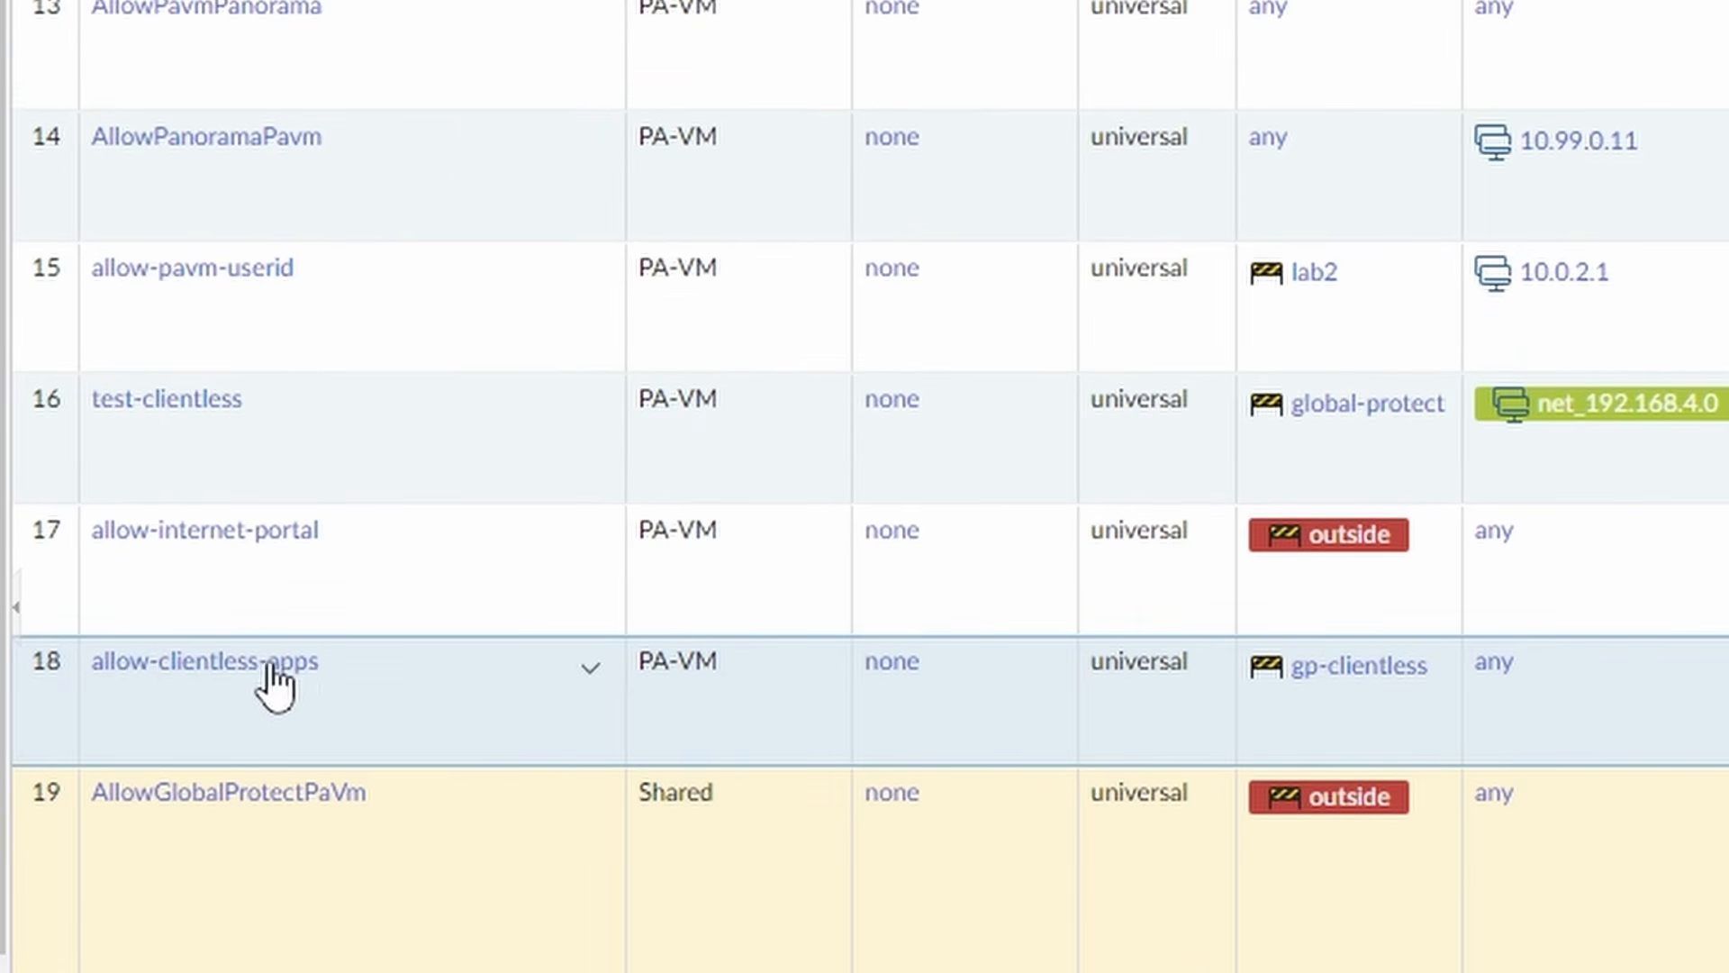
{"action": "left_click", "coordinate": [216, 674]}
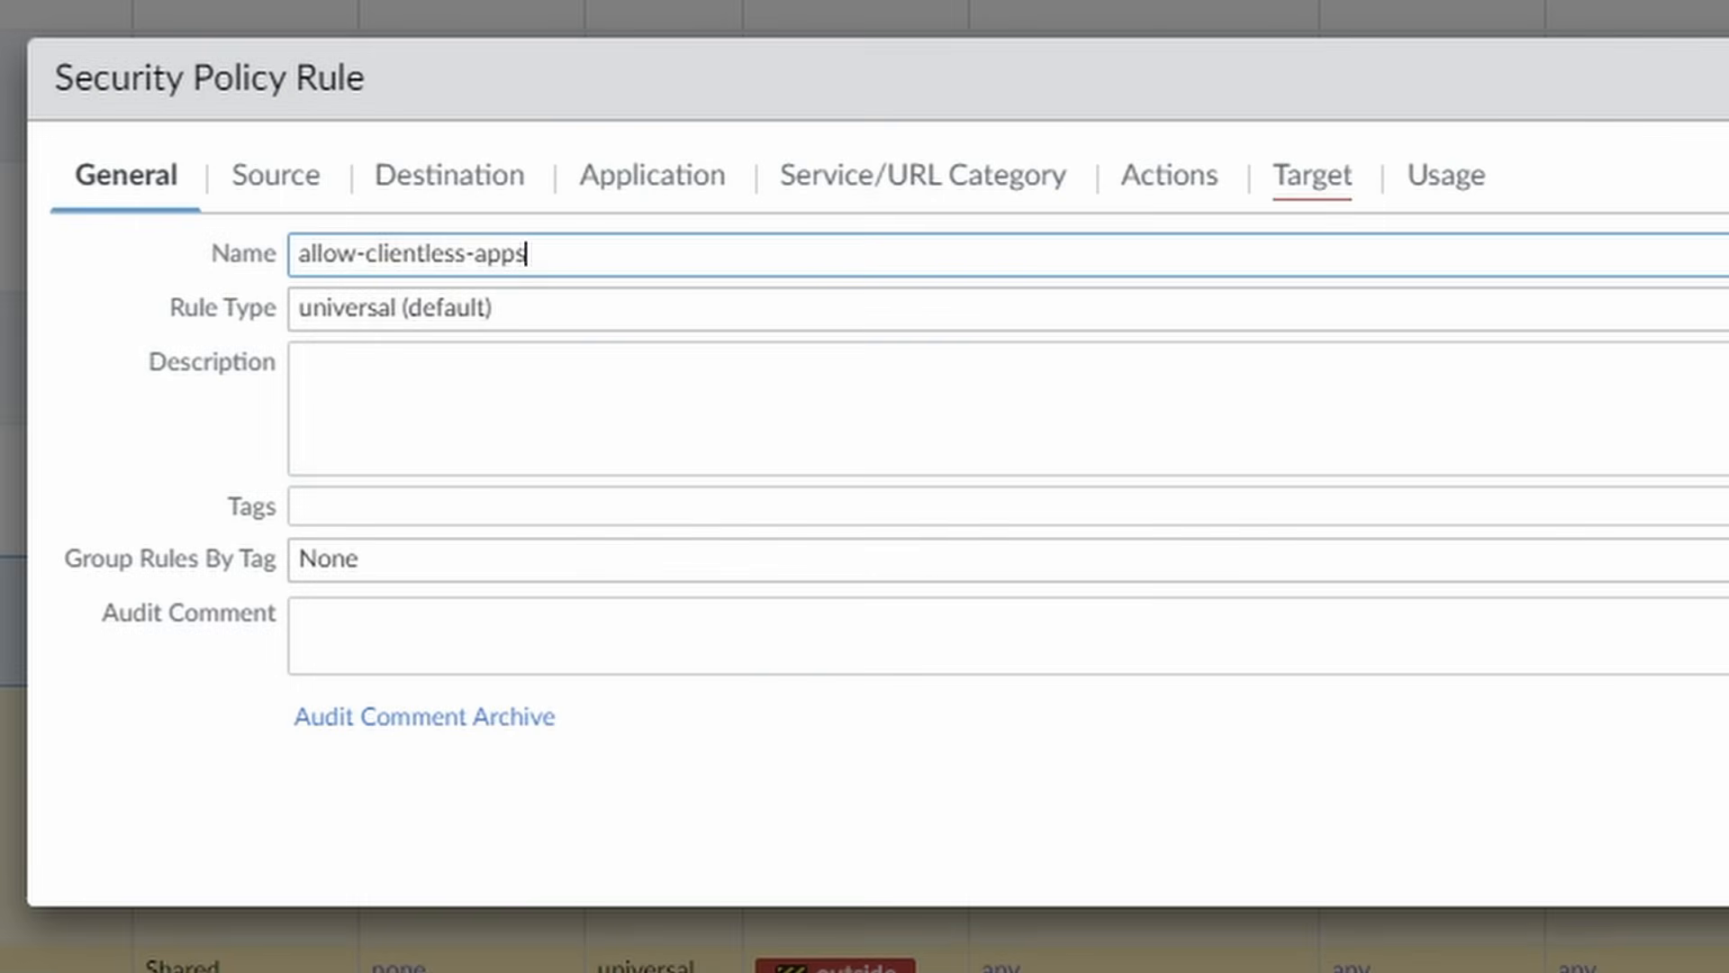
{"action": "left_click", "coordinate": [275, 181]}
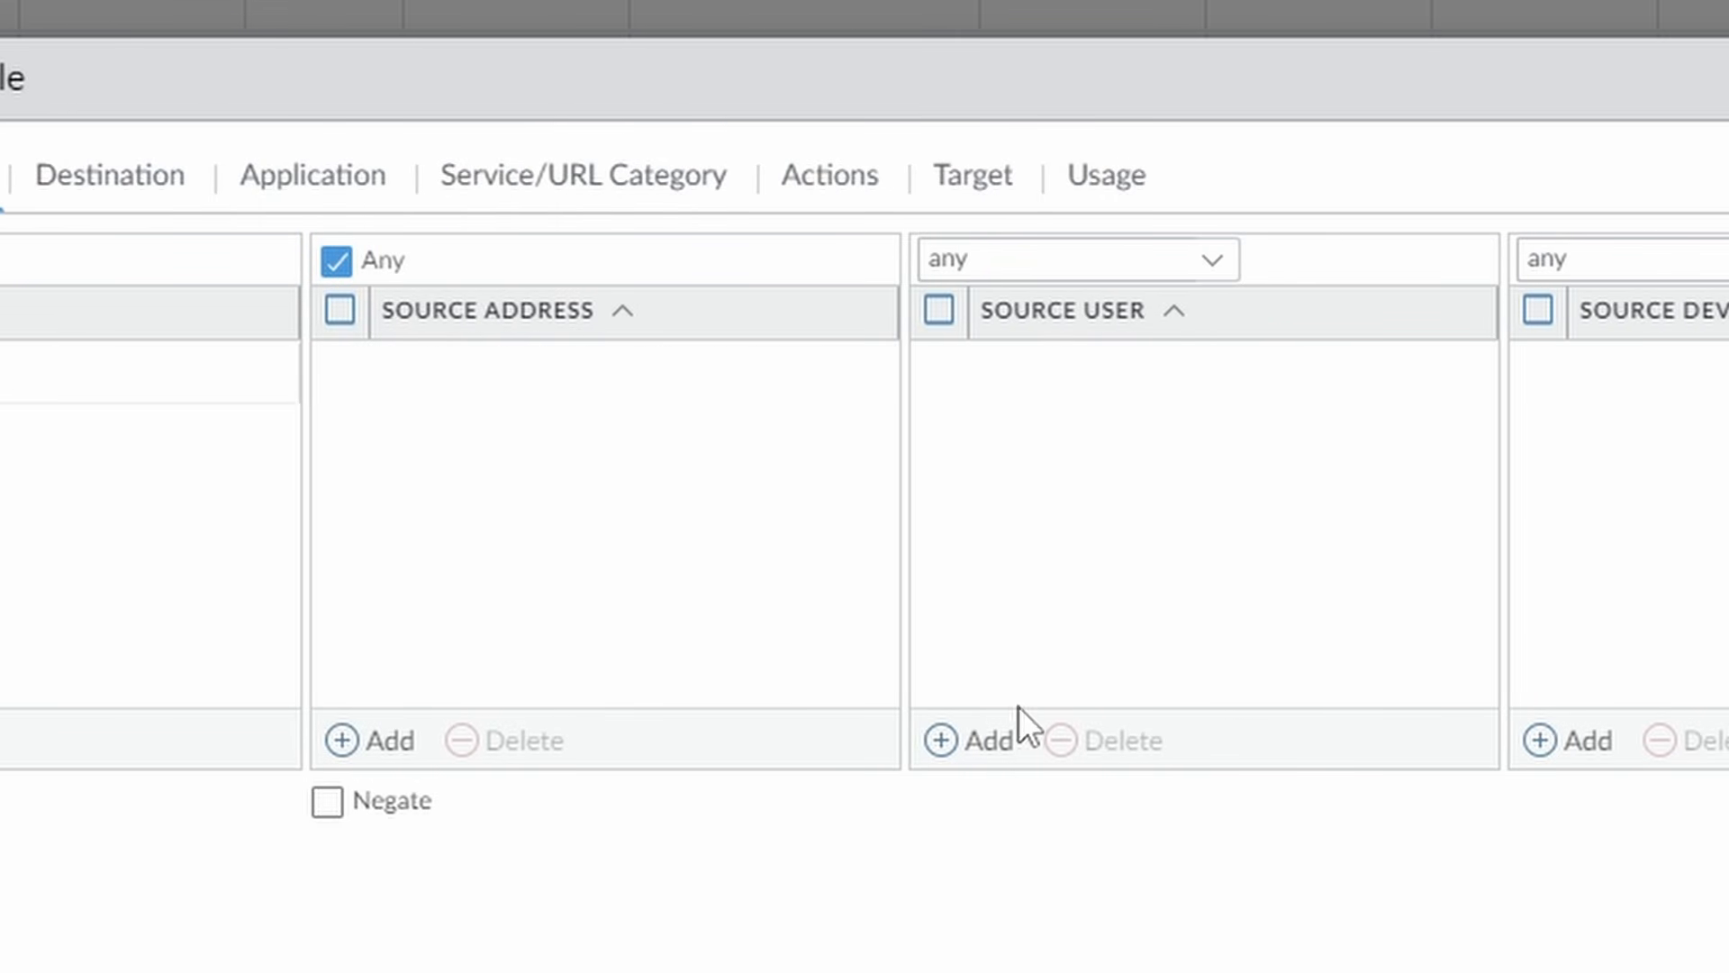
{"action": "left_click", "coordinate": [981, 741]}
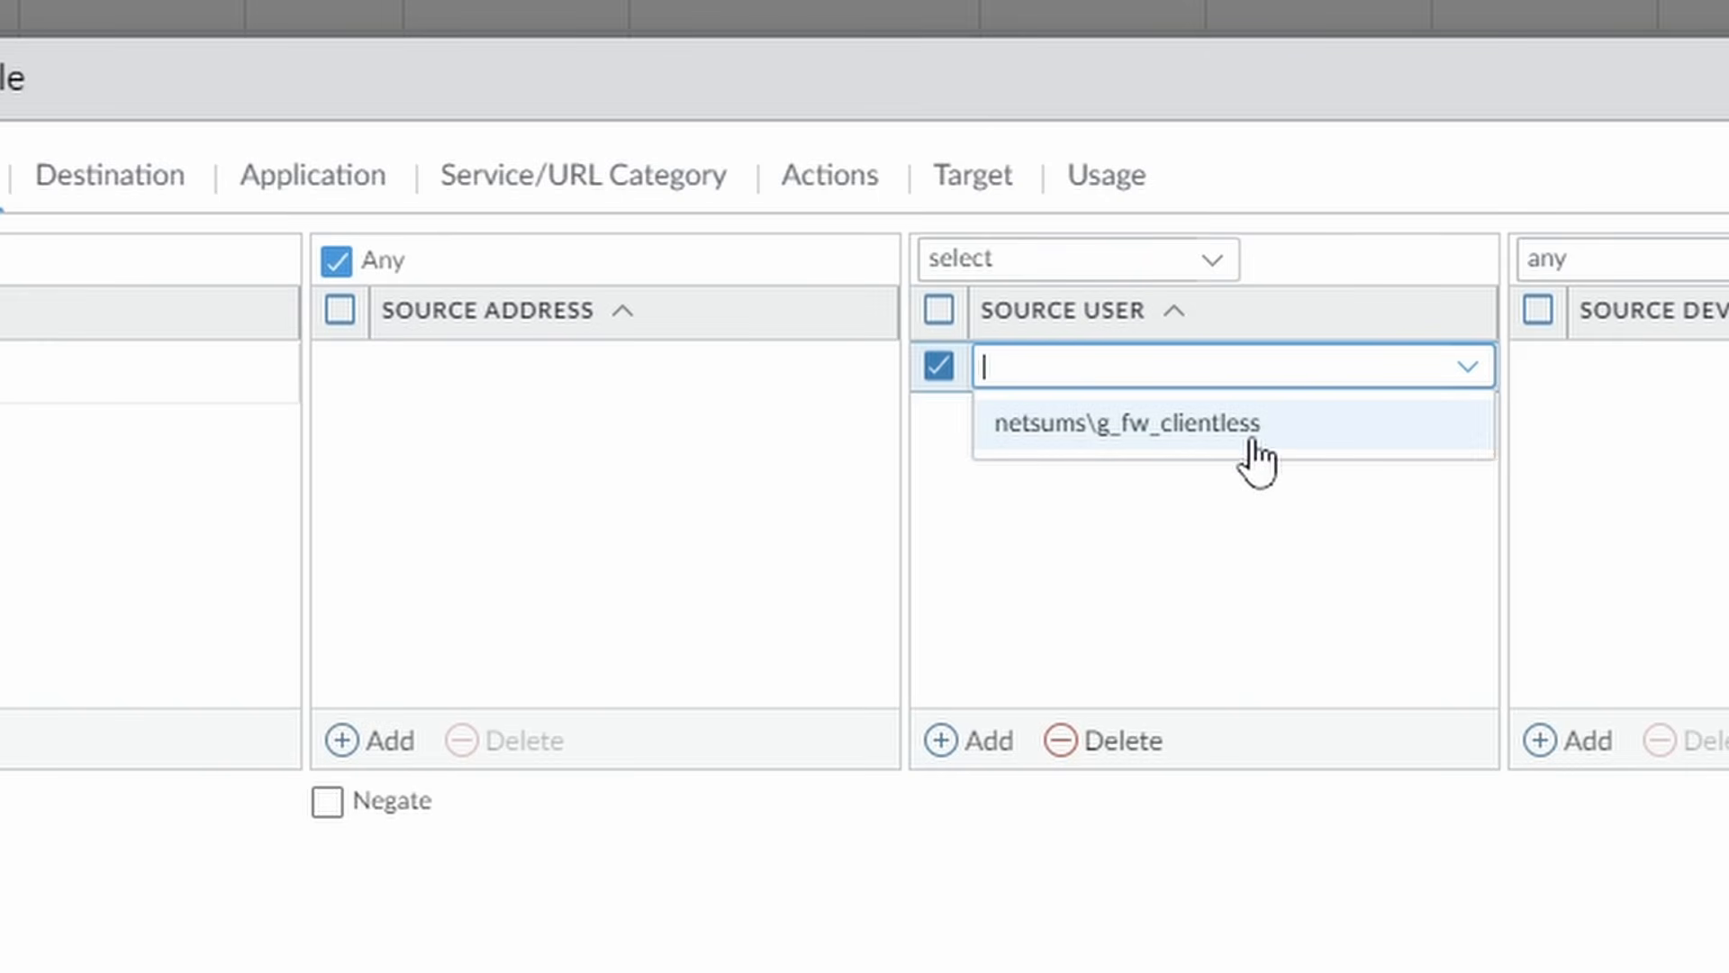
{"action": "left_click", "coordinate": [1274, 437]}
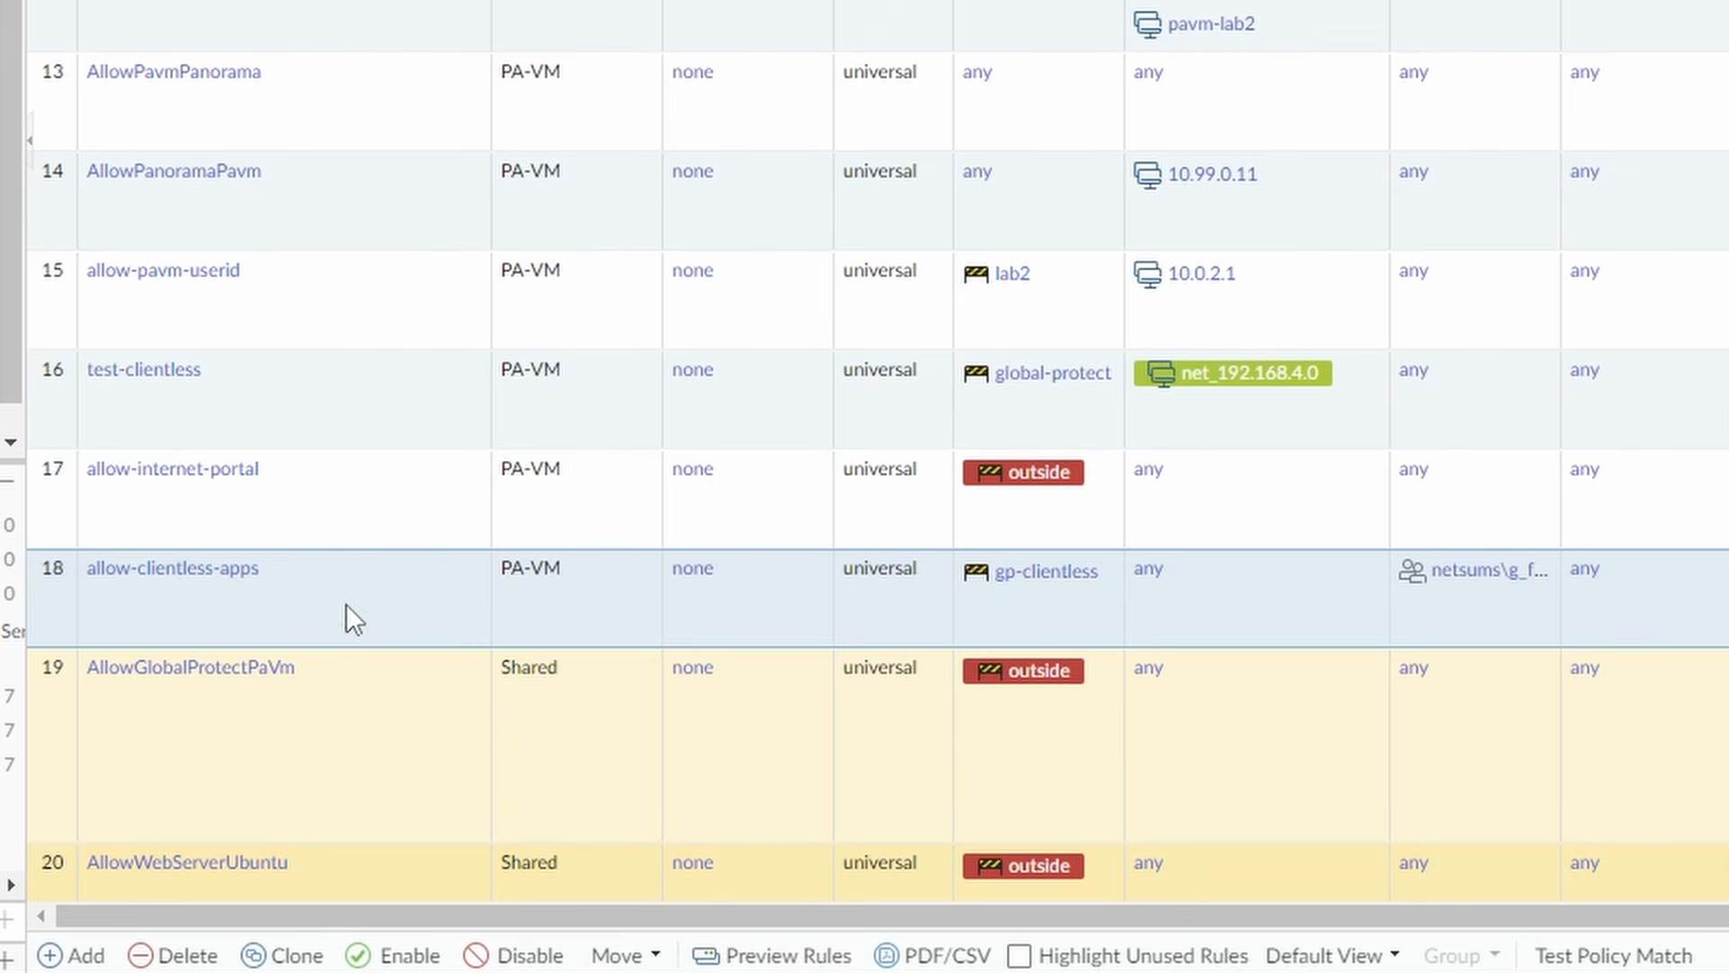
{"action": "scroll", "coordinate": [333, 568], "scroll_direction": "down", "scroll_amount": 4}
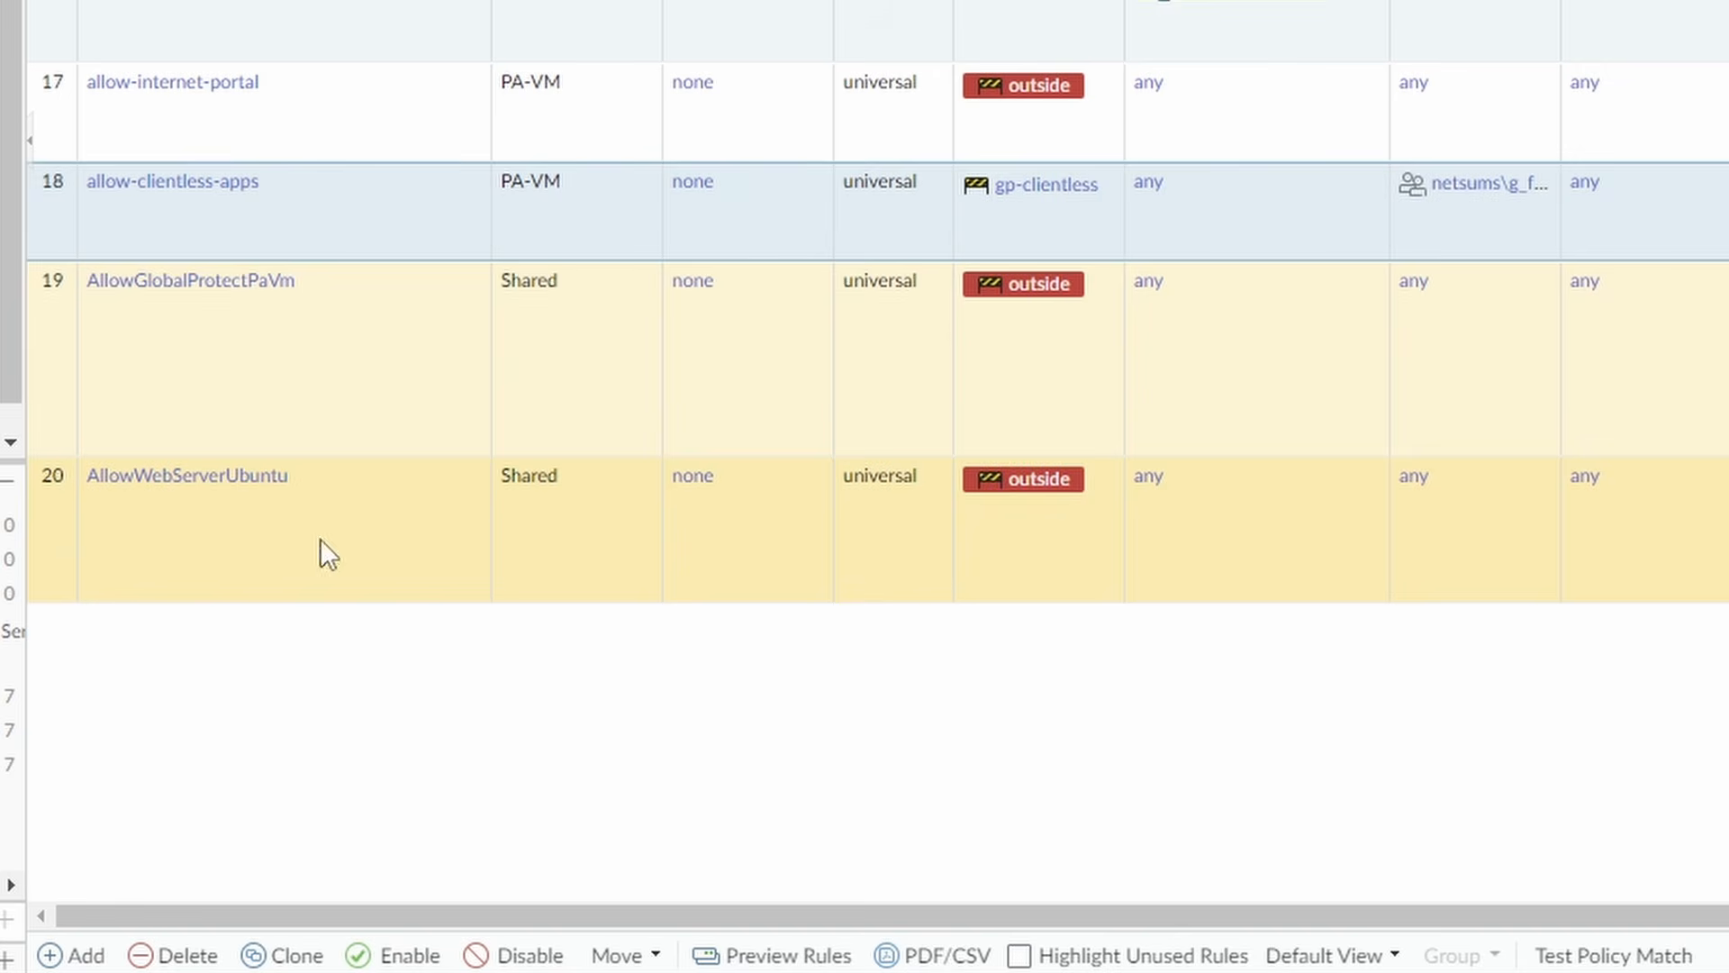
Create a new security rule named deny-clientless with source zone gp-clientless.
{"action": "left_click", "coordinate": [69, 960]}
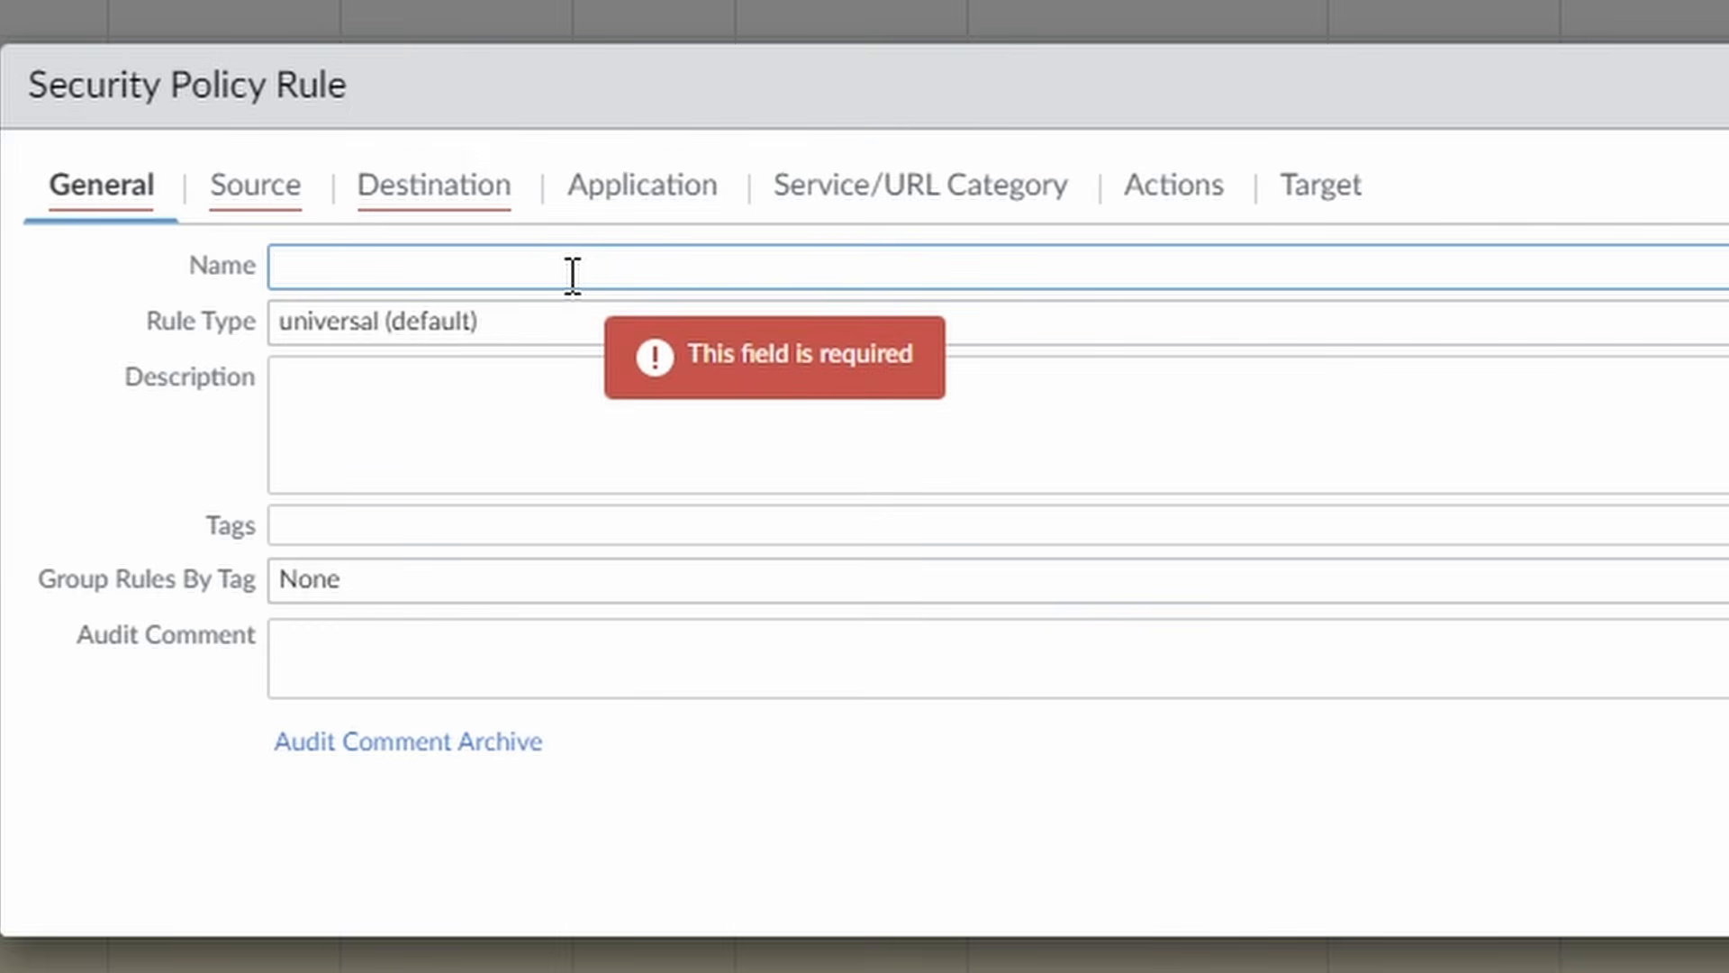
{"action": "type", "text": "del"}
{"action": "type", "text": "ny"}
{"action": "type", "text": "-dlientless"}
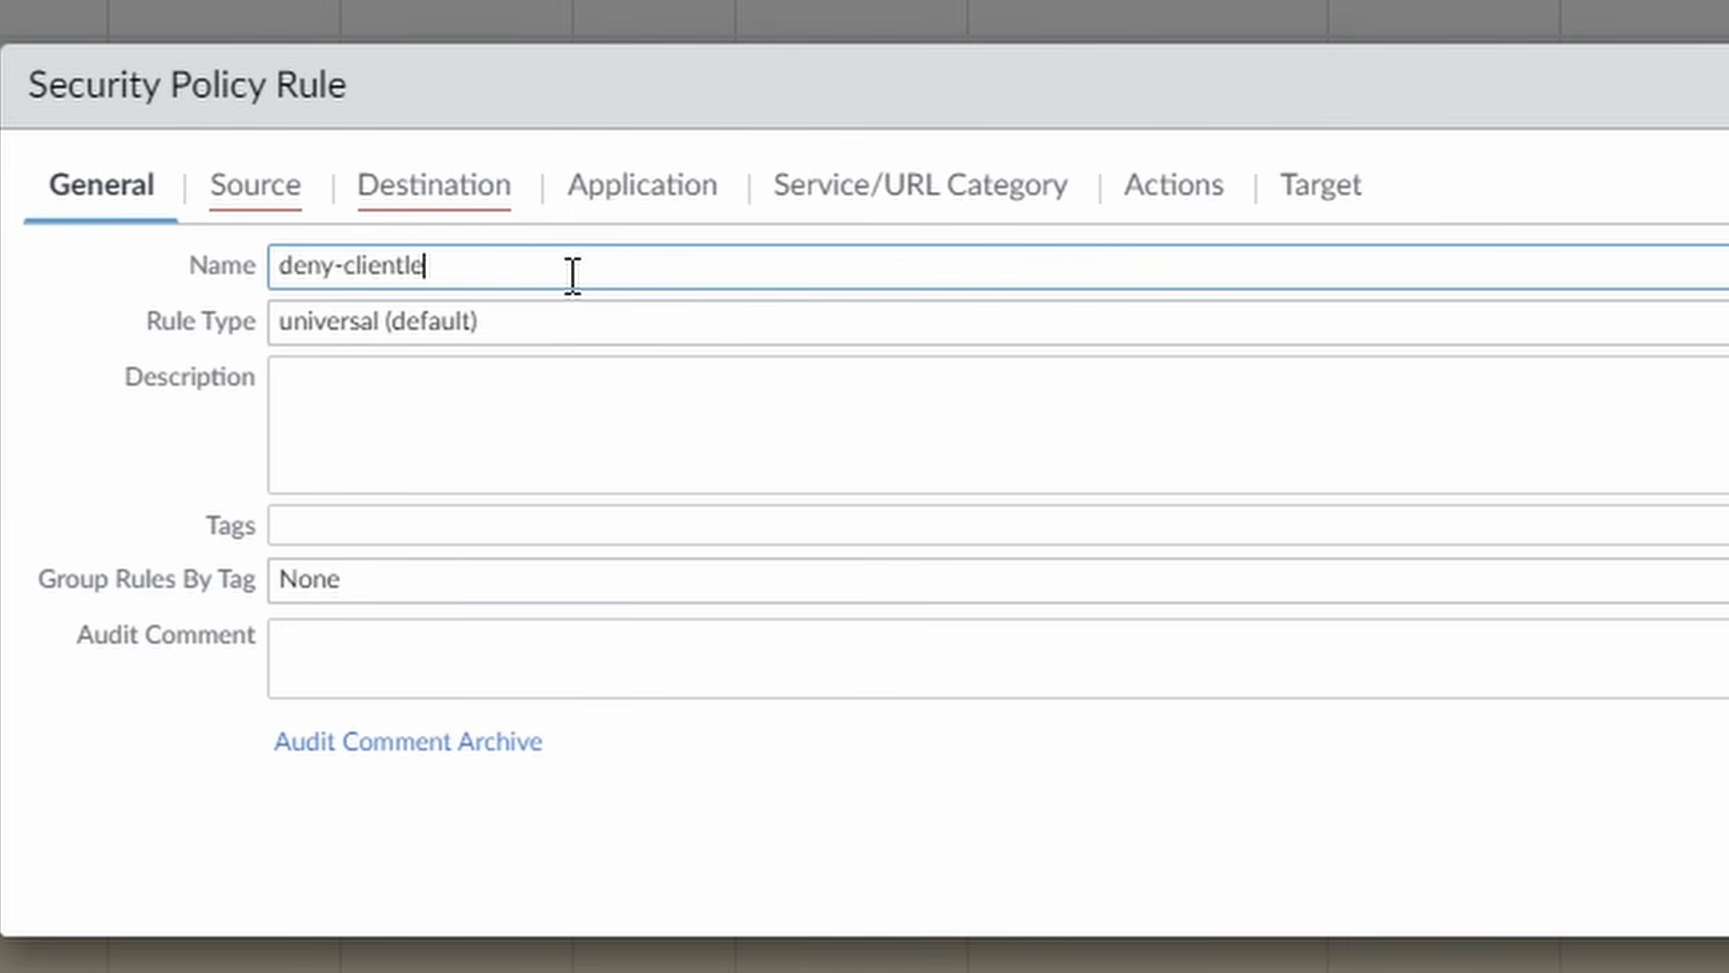
{"action": "left_click", "coordinate": [236, 191]}
{"action": "left_click", "coordinate": [58, 767]}
{"action": "type", "text": "c"}
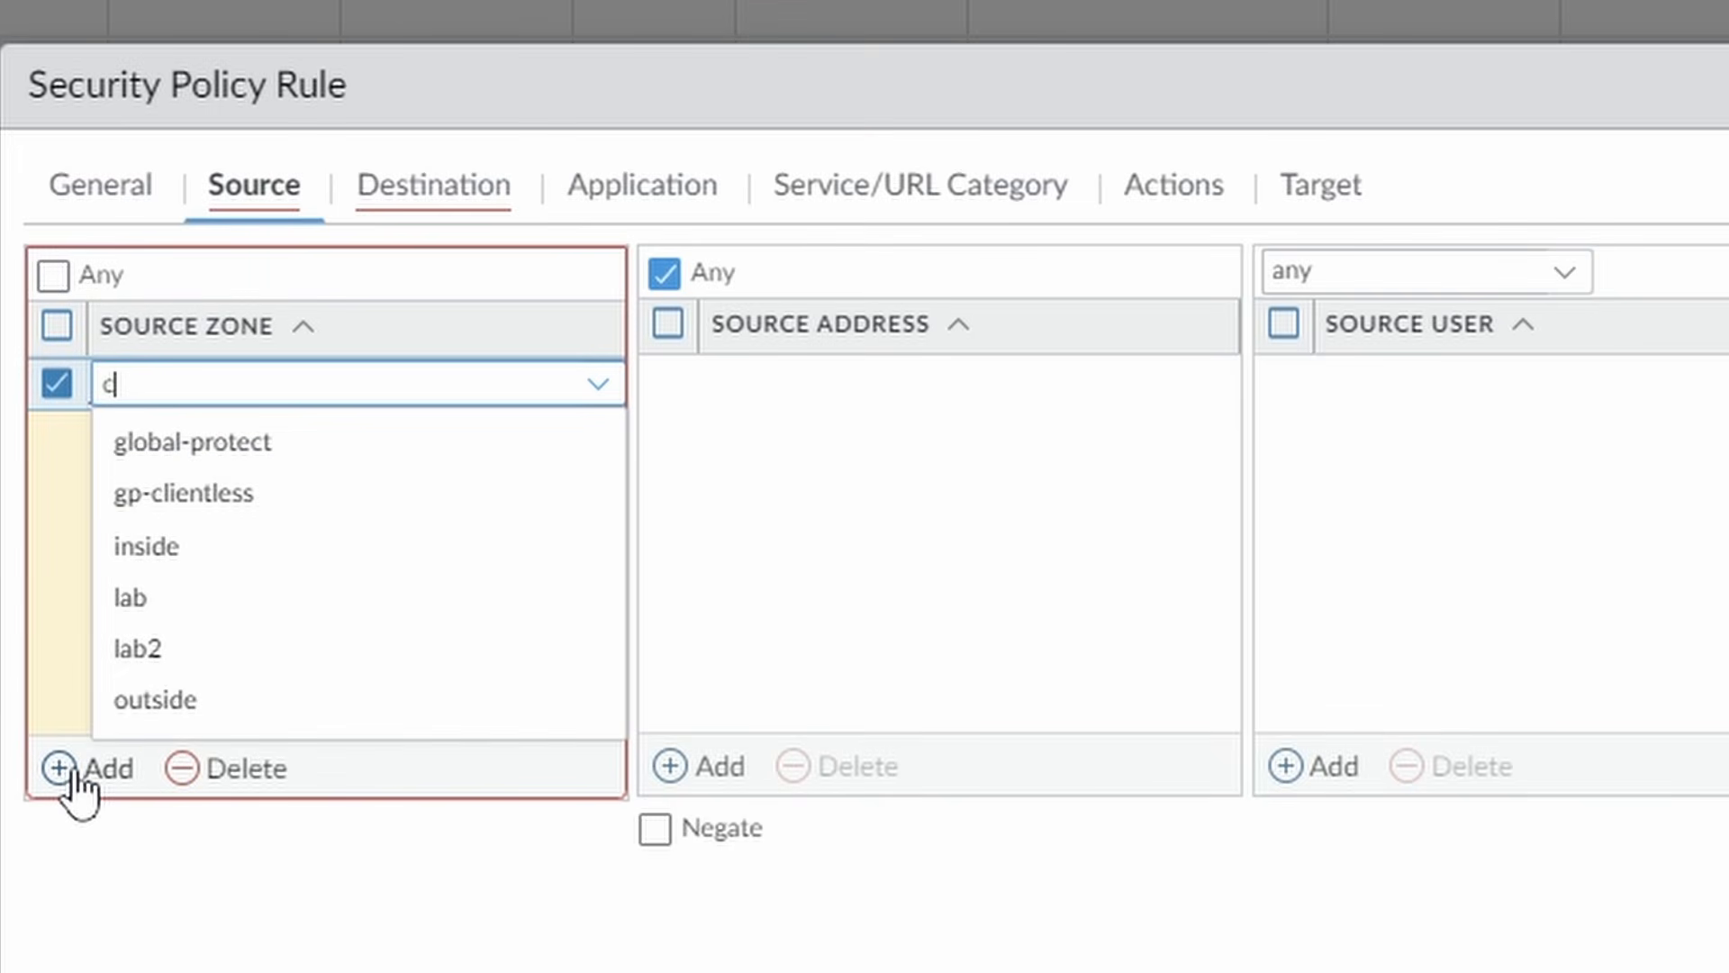
{"action": "type", "text": "lient"}
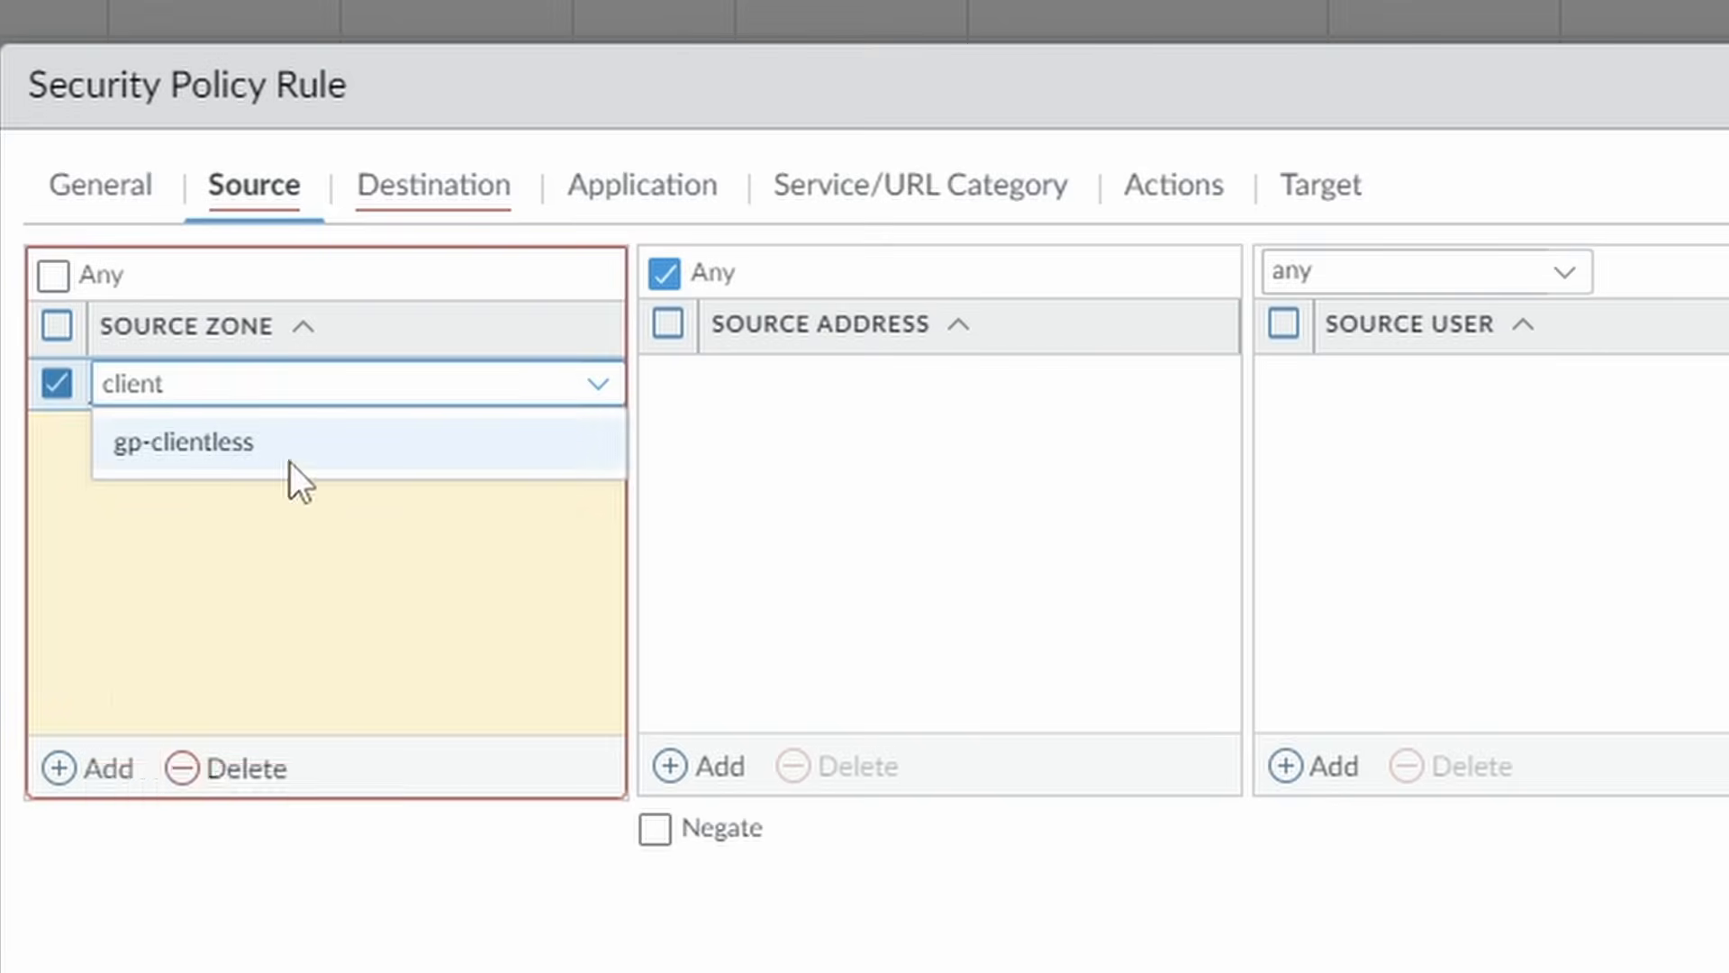
{"action": "left_click", "coordinate": [290, 450]}
{"action": "left_click", "coordinate": [892, 469]}
Give deny-clientless destination zone any and action Deny, and save the rule.
{"action": "left_click", "coordinate": [464, 197]}
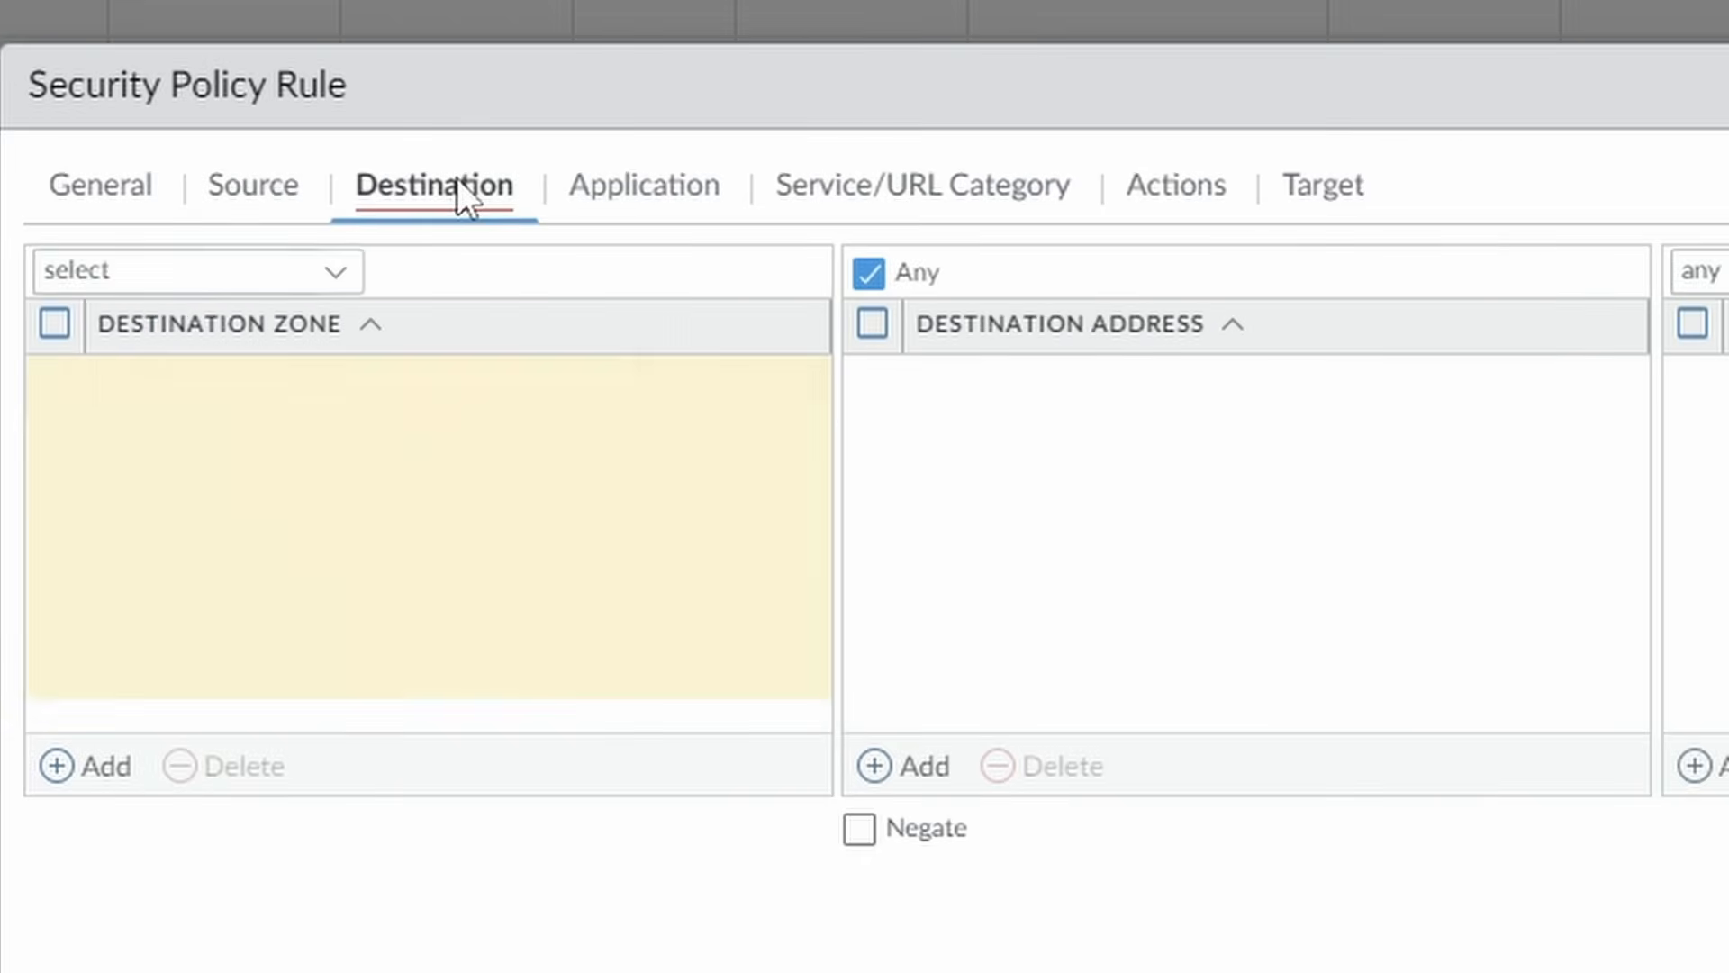
{"action": "left_click", "coordinate": [336, 274]}
{"action": "left_click", "coordinate": [113, 387]}
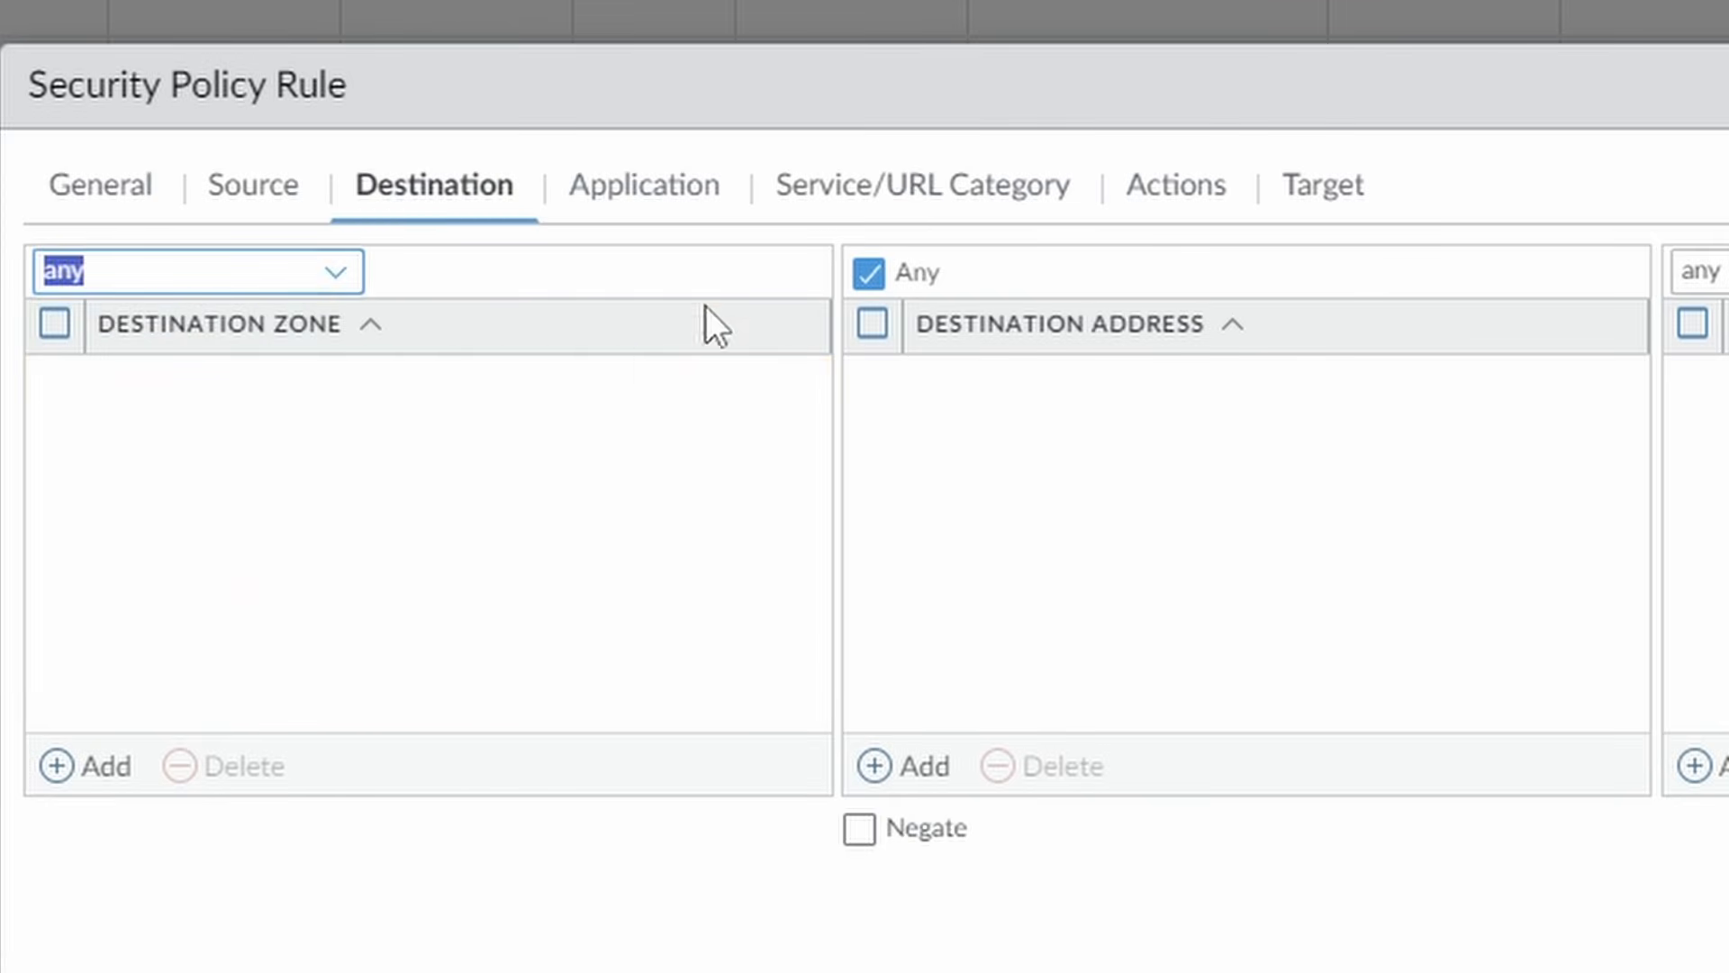
{"action": "left_click", "coordinate": [1171, 180]}
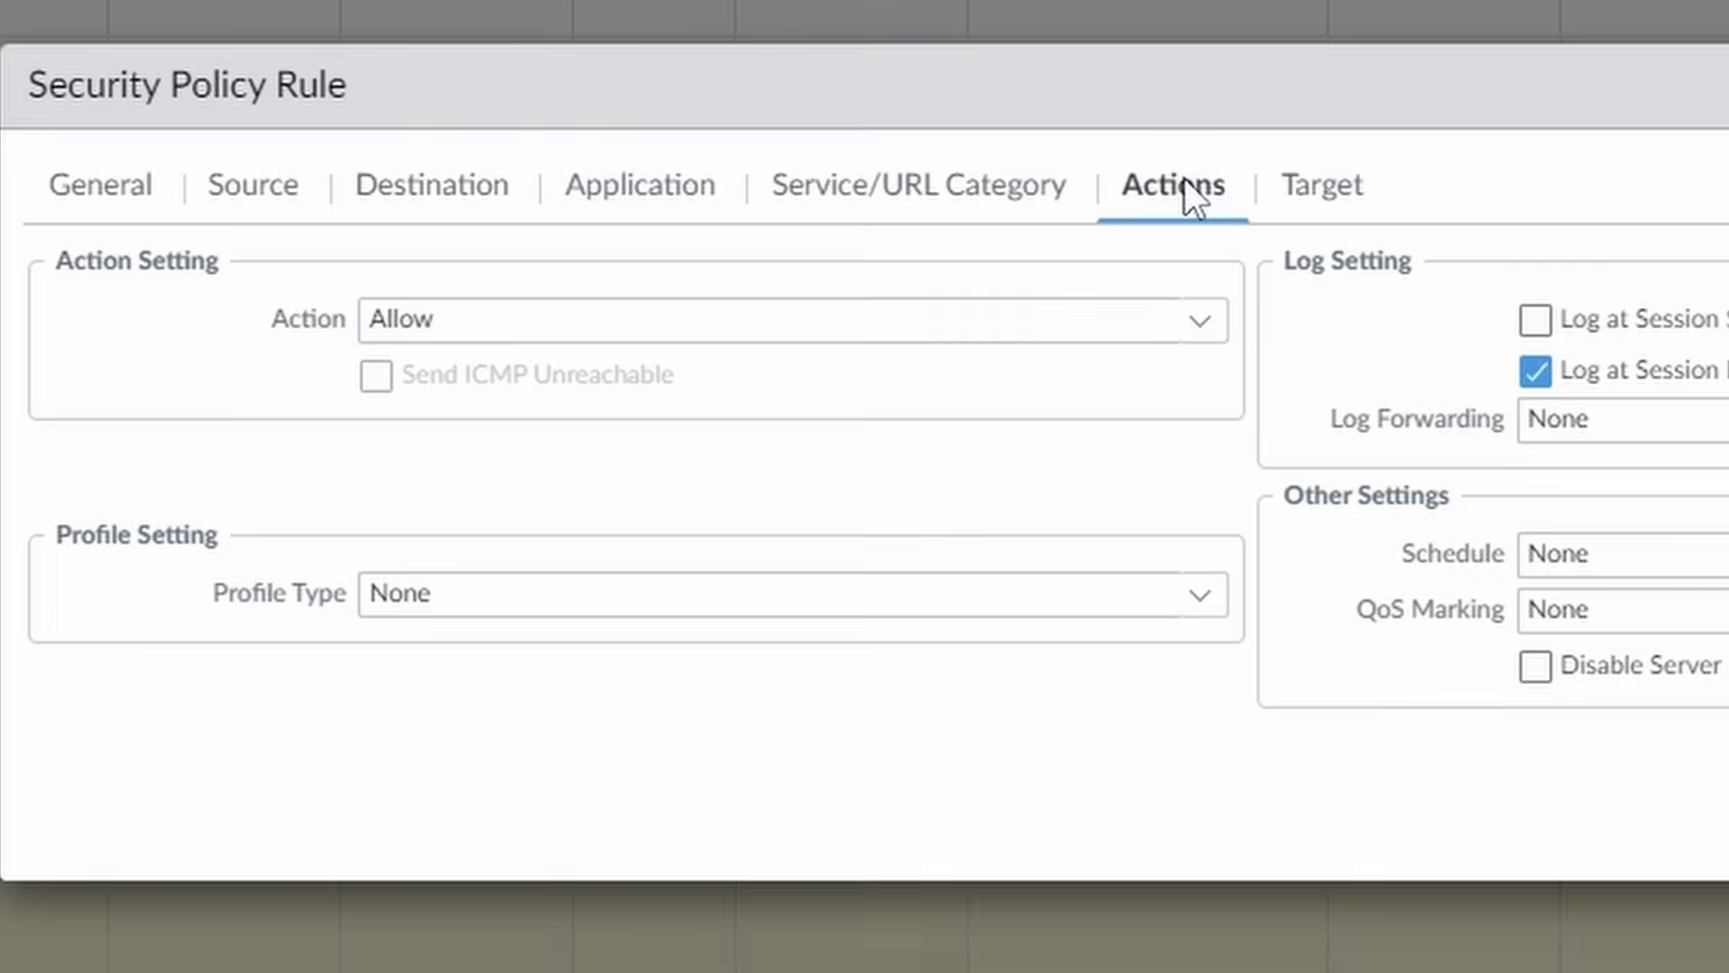
{"action": "left_click", "coordinate": [1218, 336]}
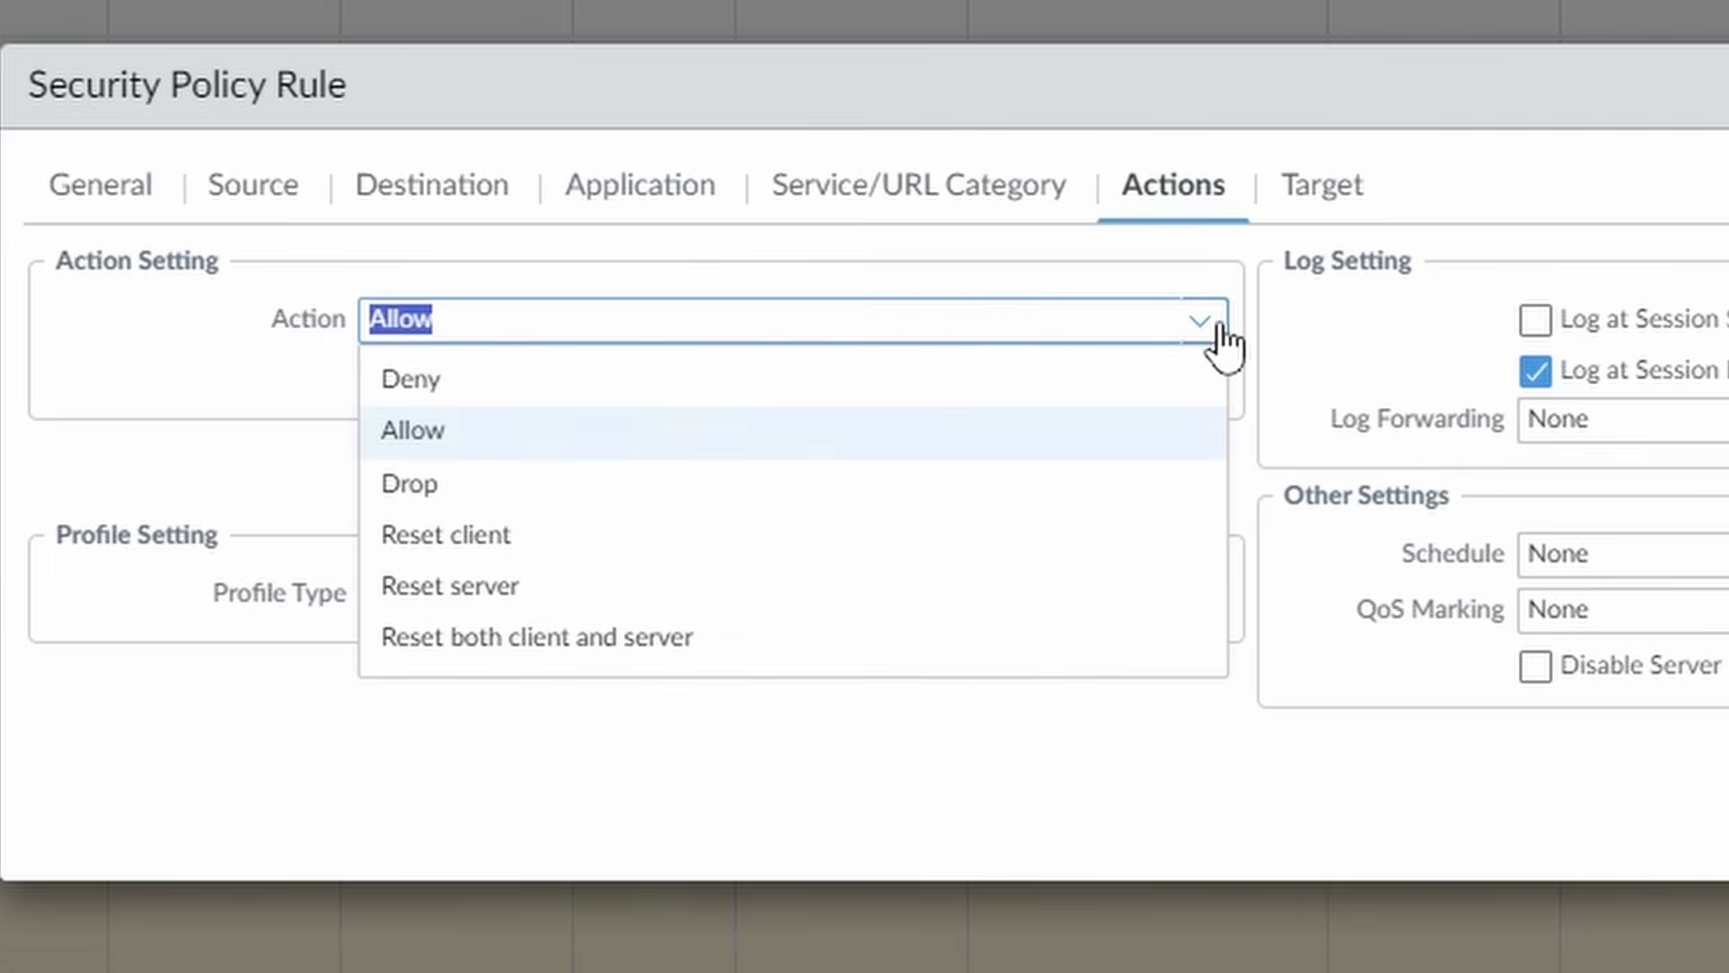
{"action": "left_click", "coordinate": [511, 387]}
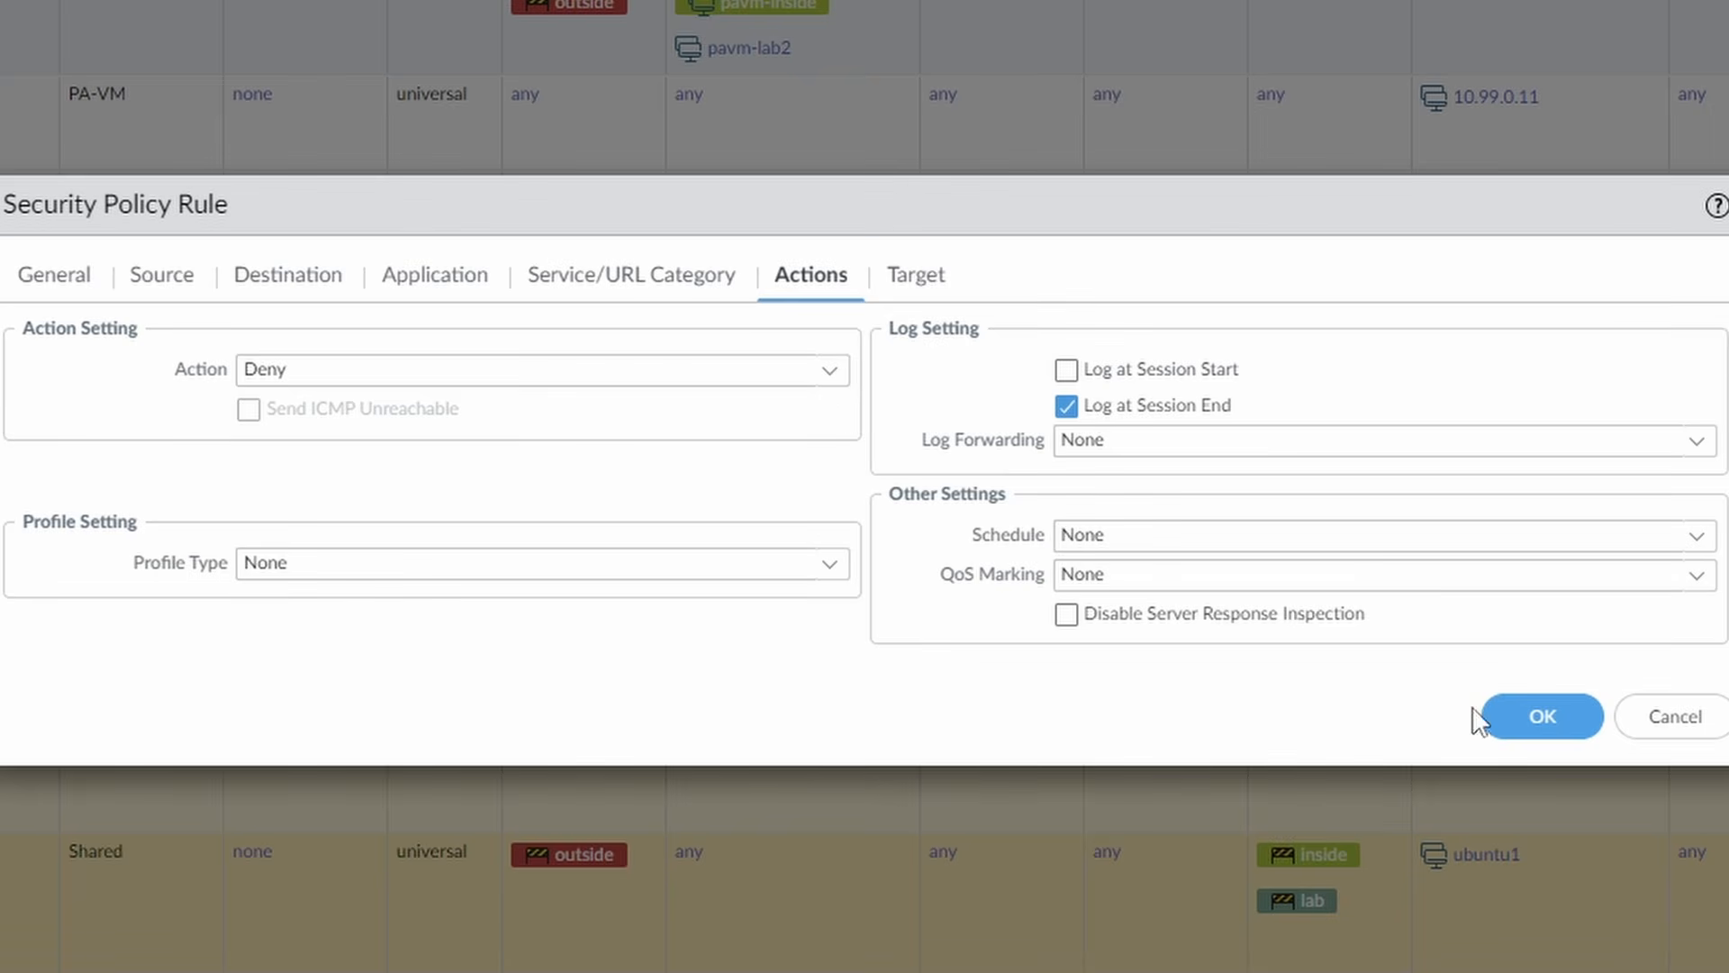
{"action": "left_click", "coordinate": [1549, 731]}
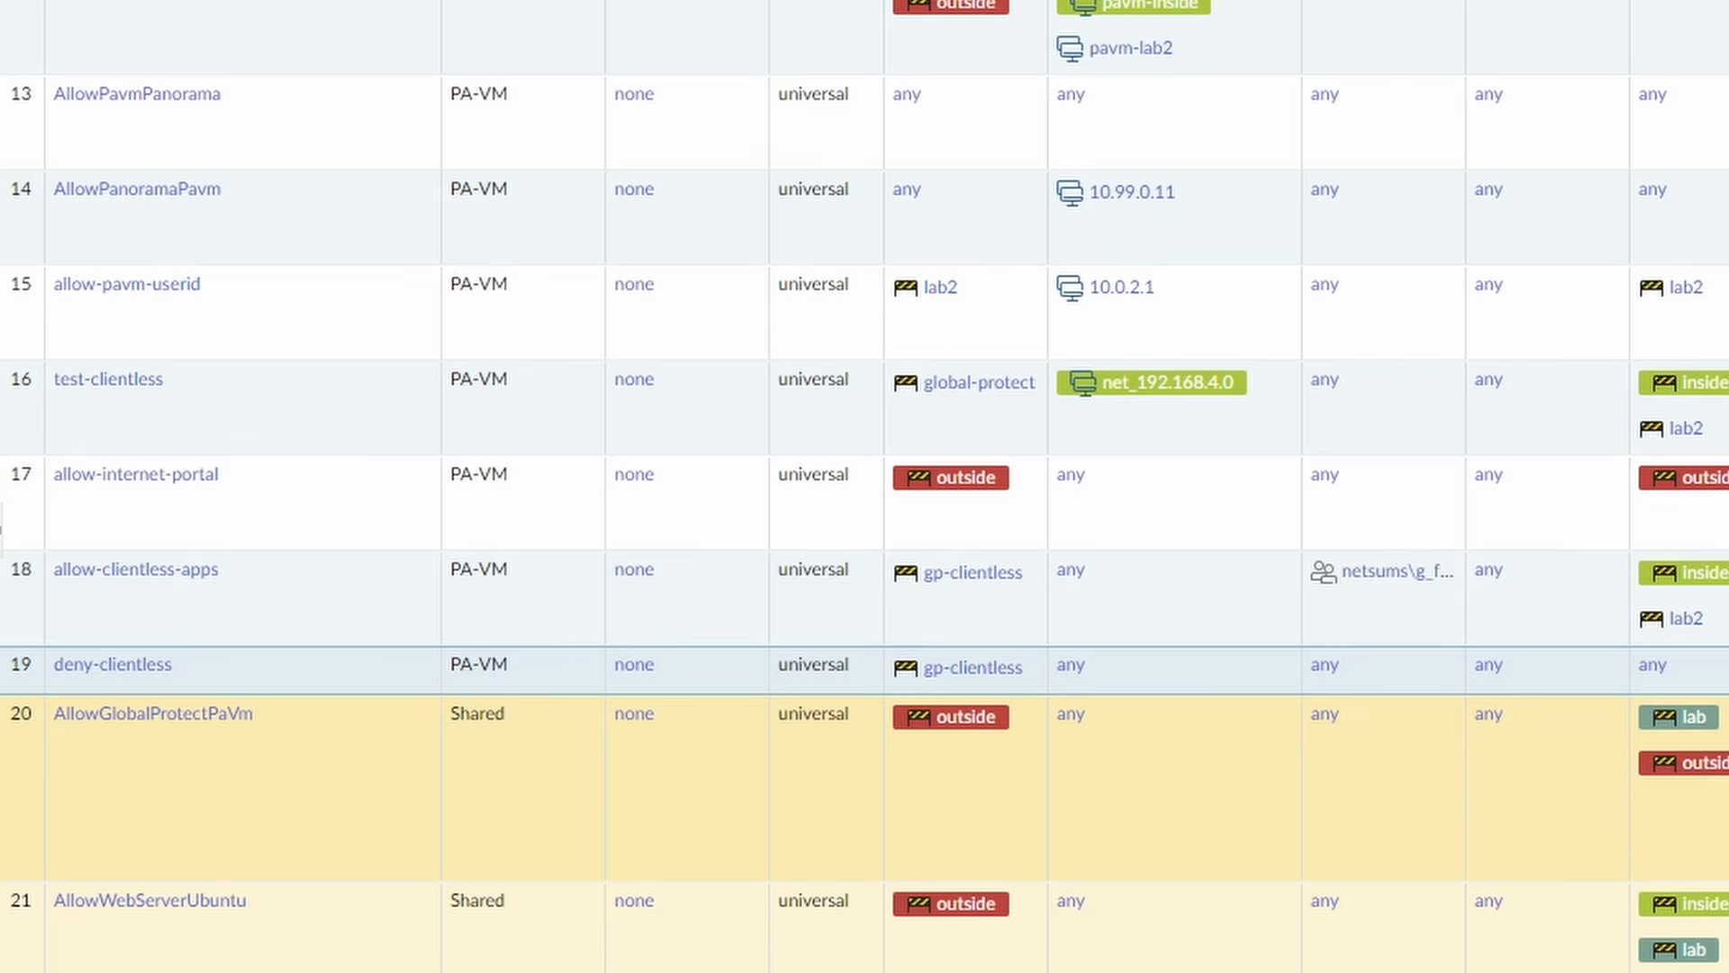
{"action": "left_click", "coordinate": [986, 616]}
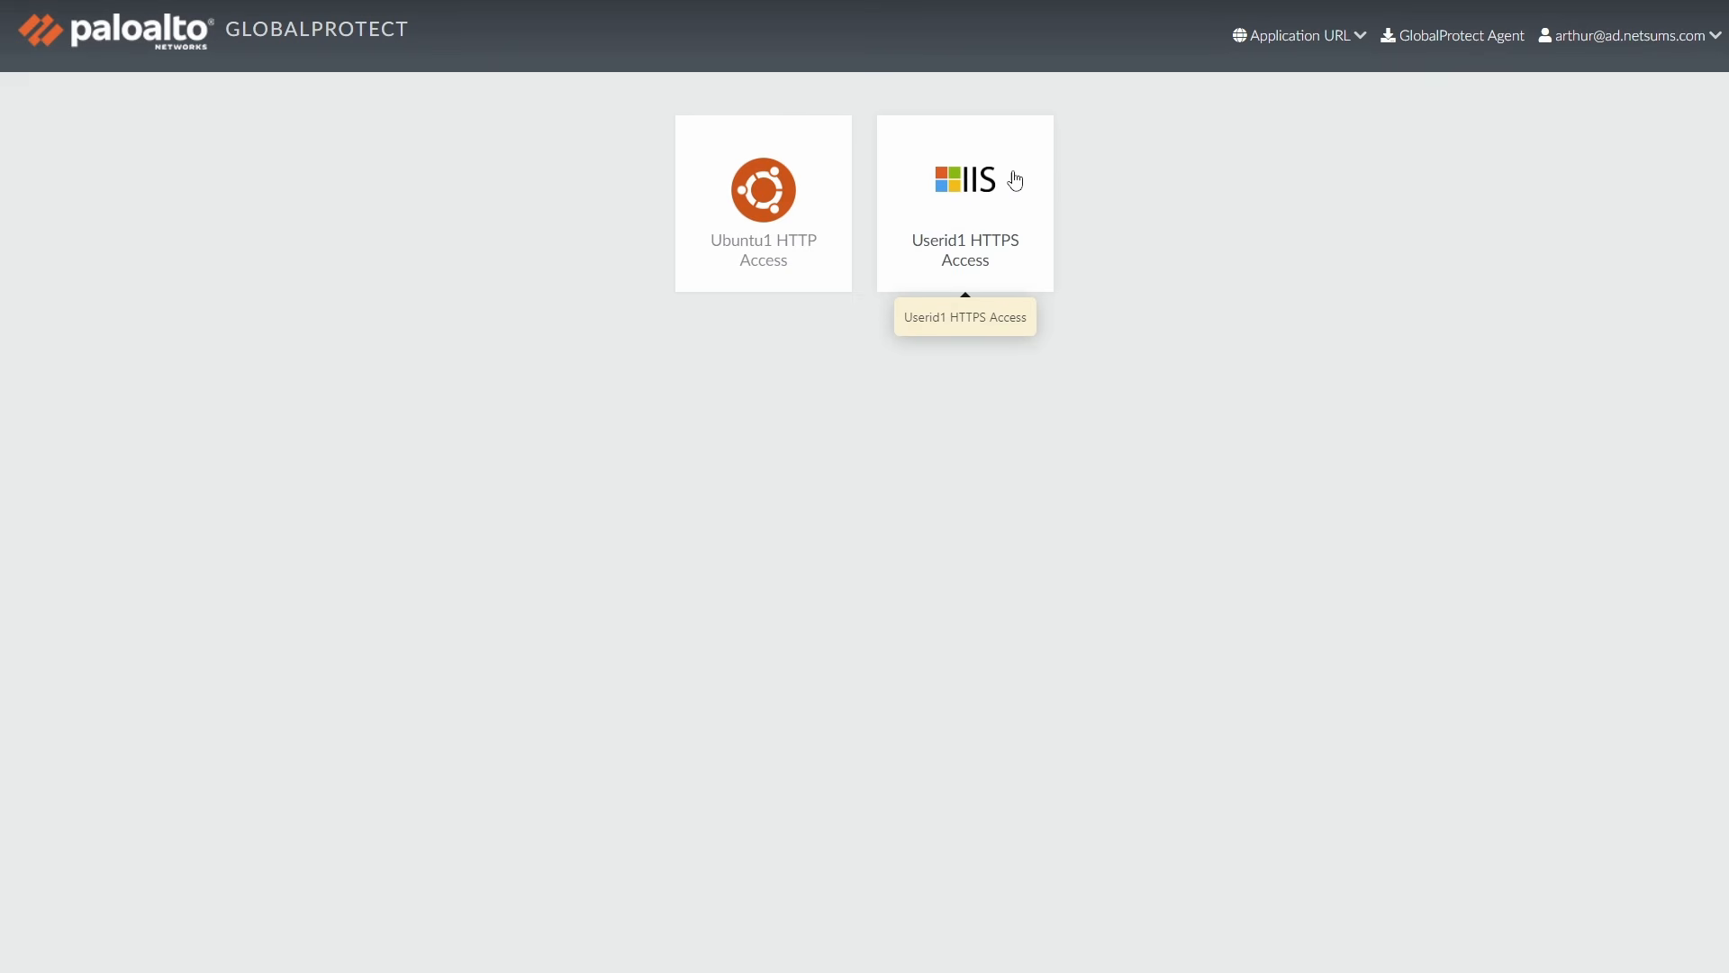
Submit youtube.com as an arbitrary application URL in the clientless portal.
{"action": "left_click", "coordinate": [1346, 36]}
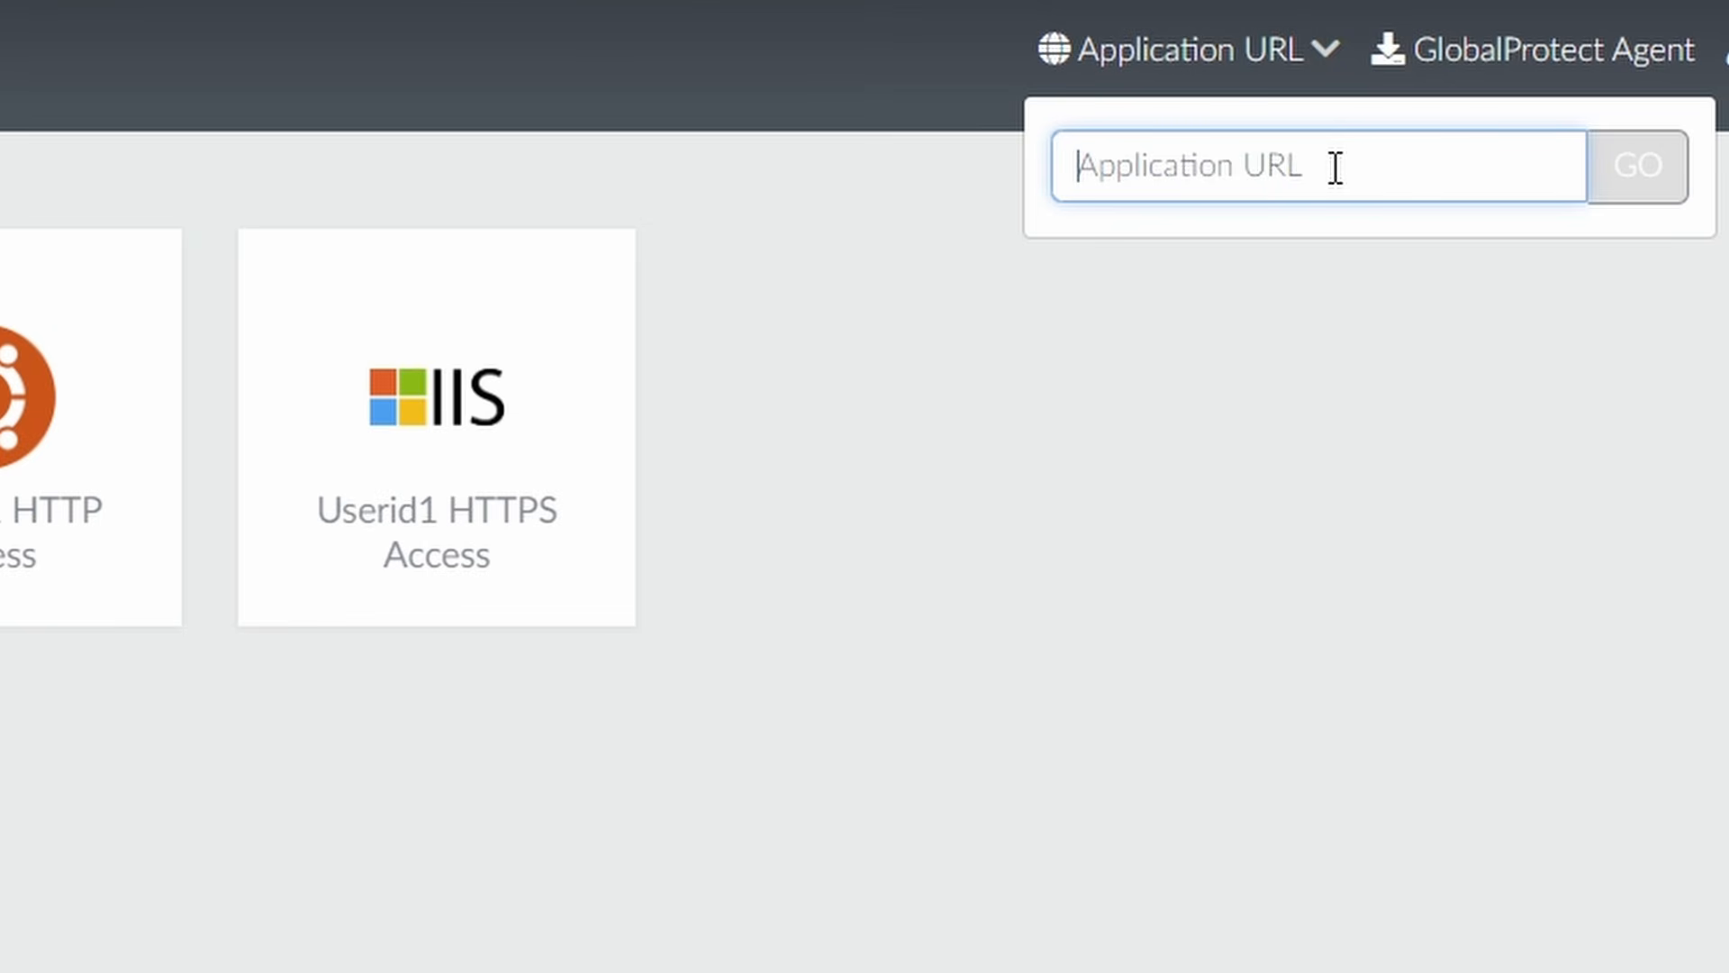
{"action": "type", "text": "yout"}
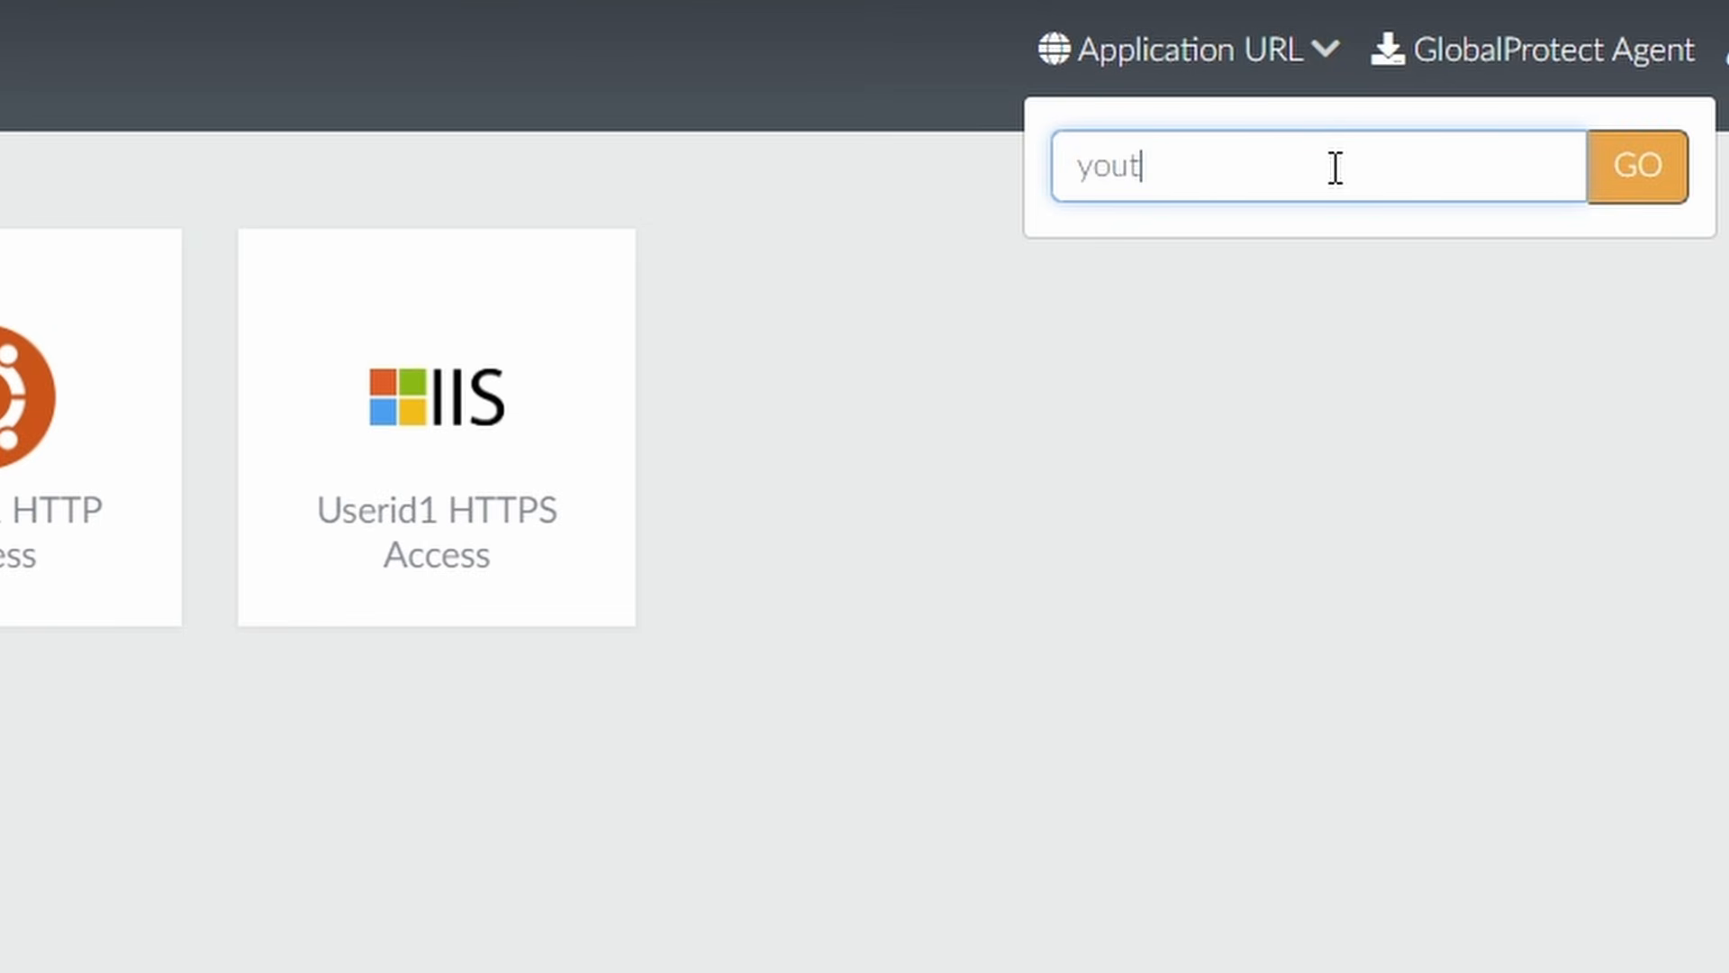
{"action": "type", "text": "ube.d"}
{"action": "key", "text": "BackSpace"}
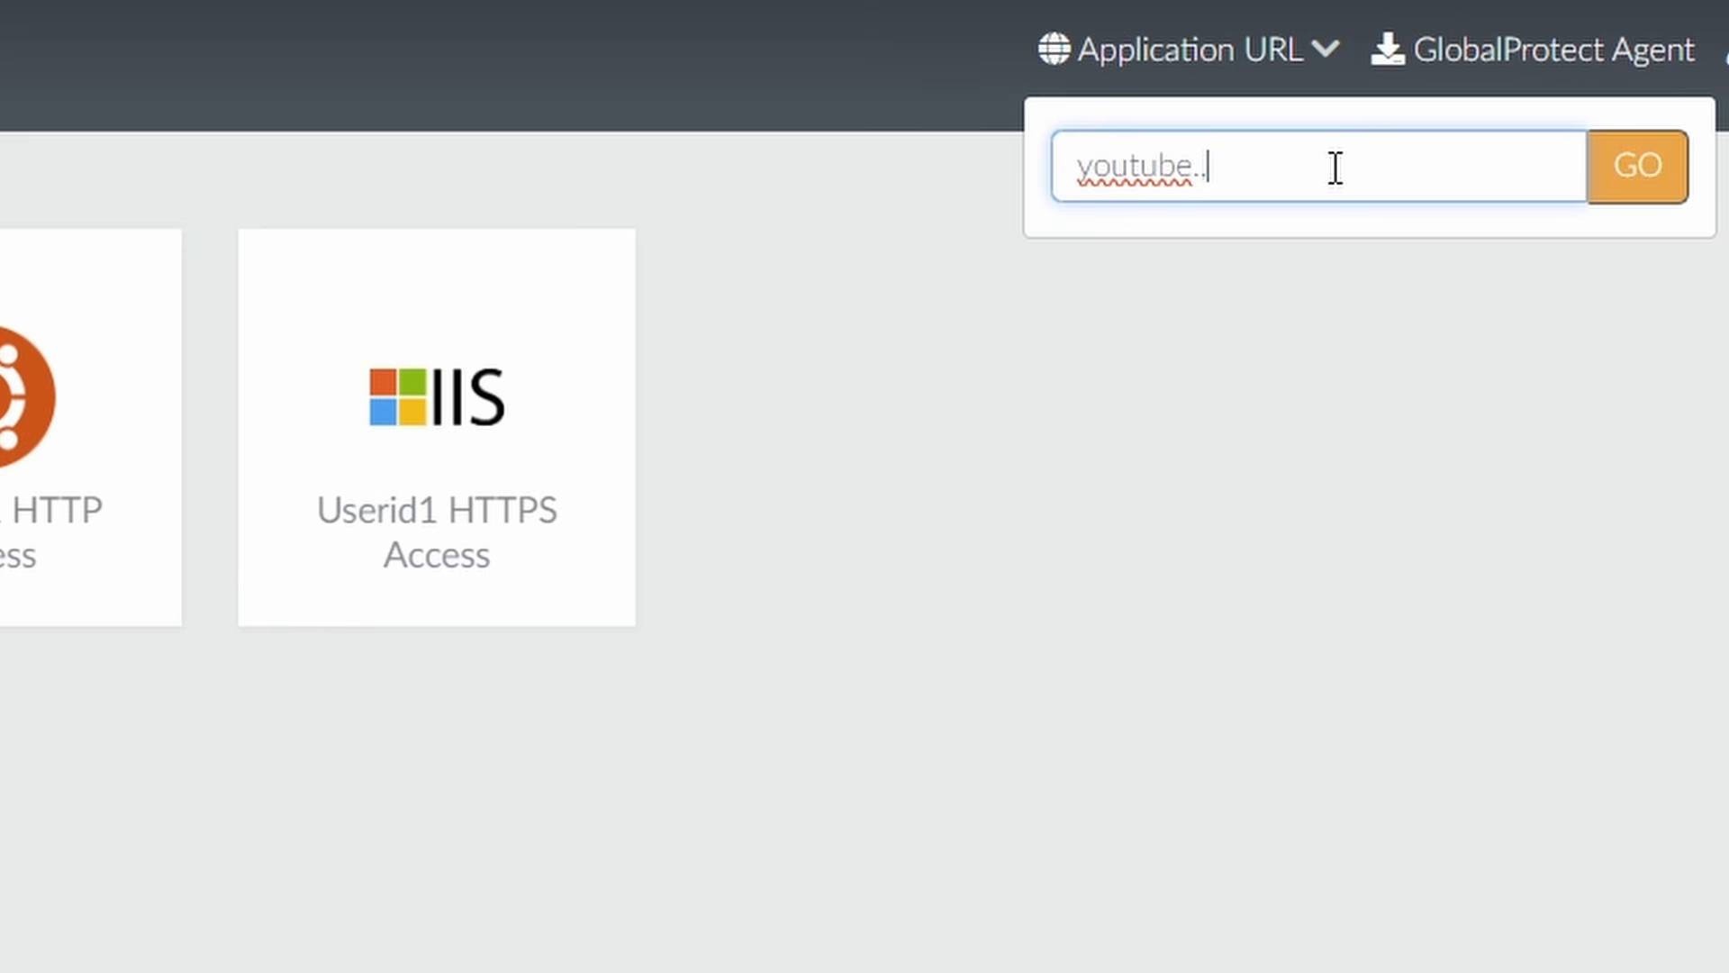
{"action": "type", "text": "con"}
{"action": "left_click", "coordinate": [1638, 172]}
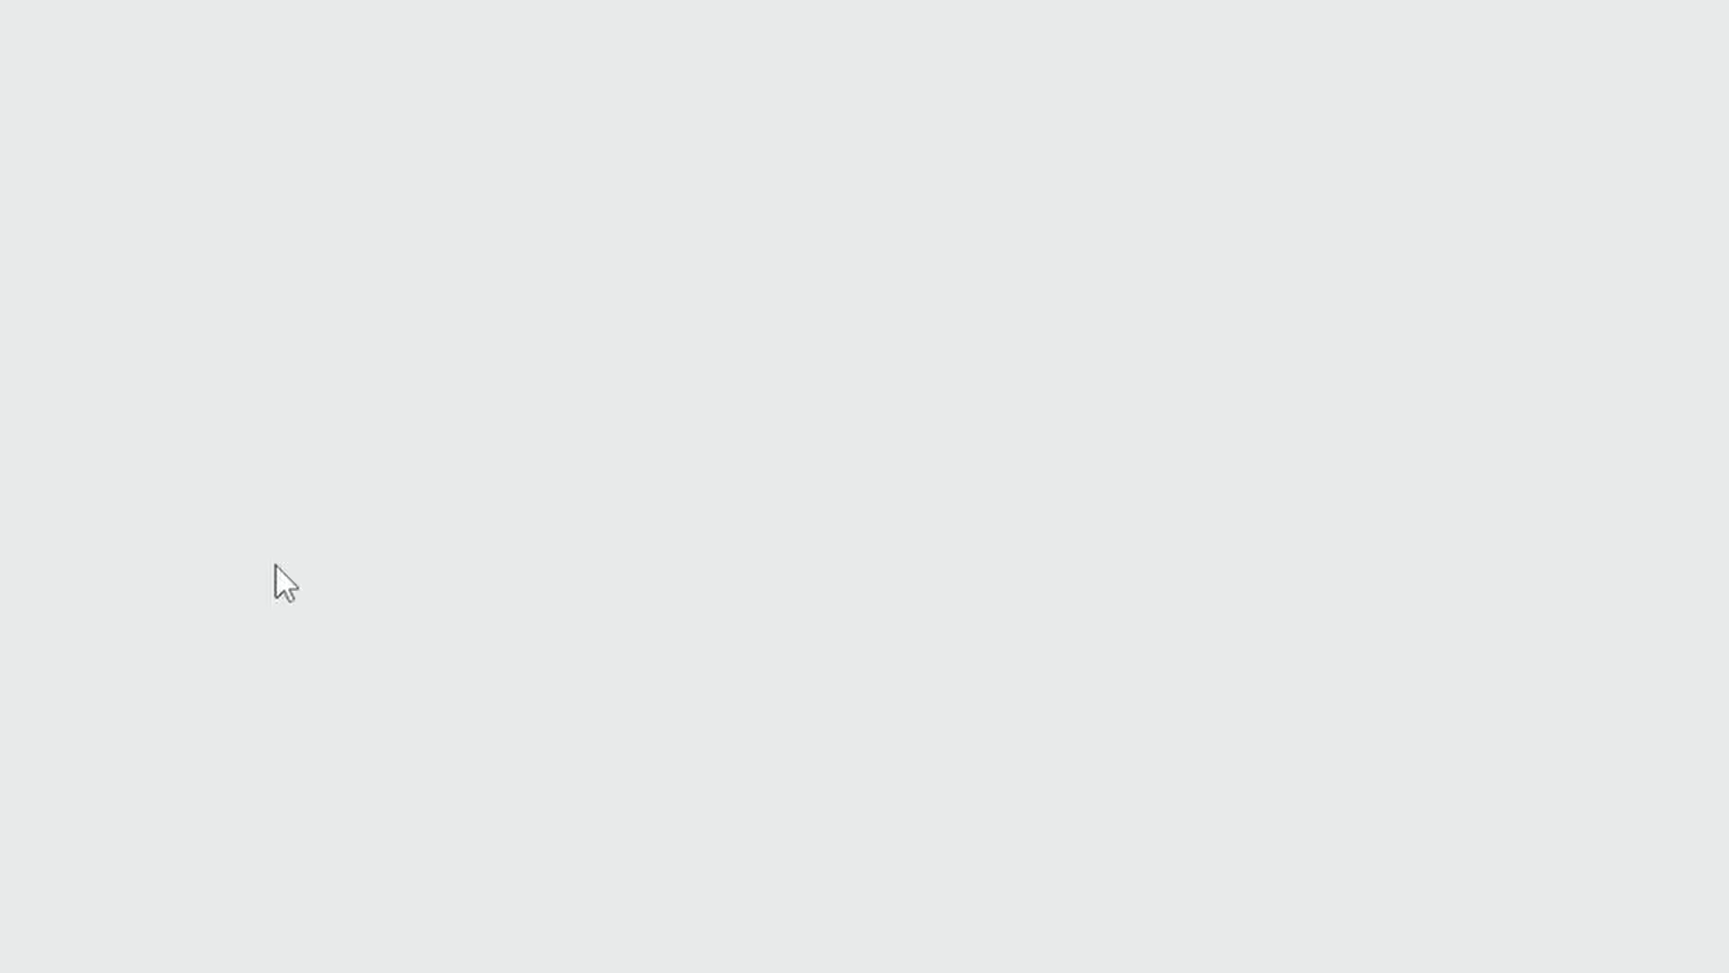